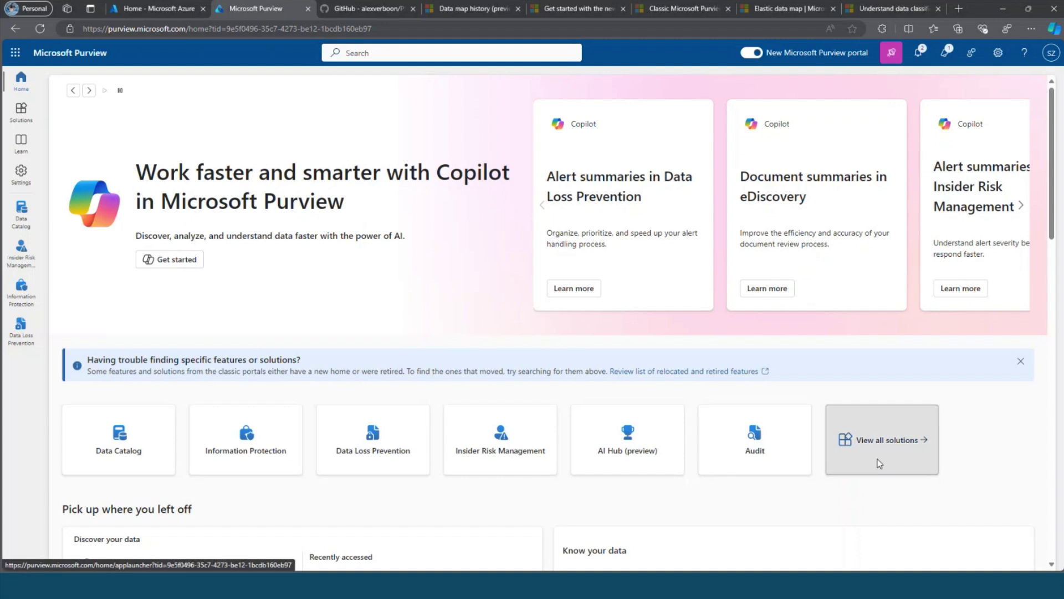
Scroll through the Core, Risk & Compliance, Data Governance and Data Security categories and back to the top.
scroll(644, 348, "down", 3)
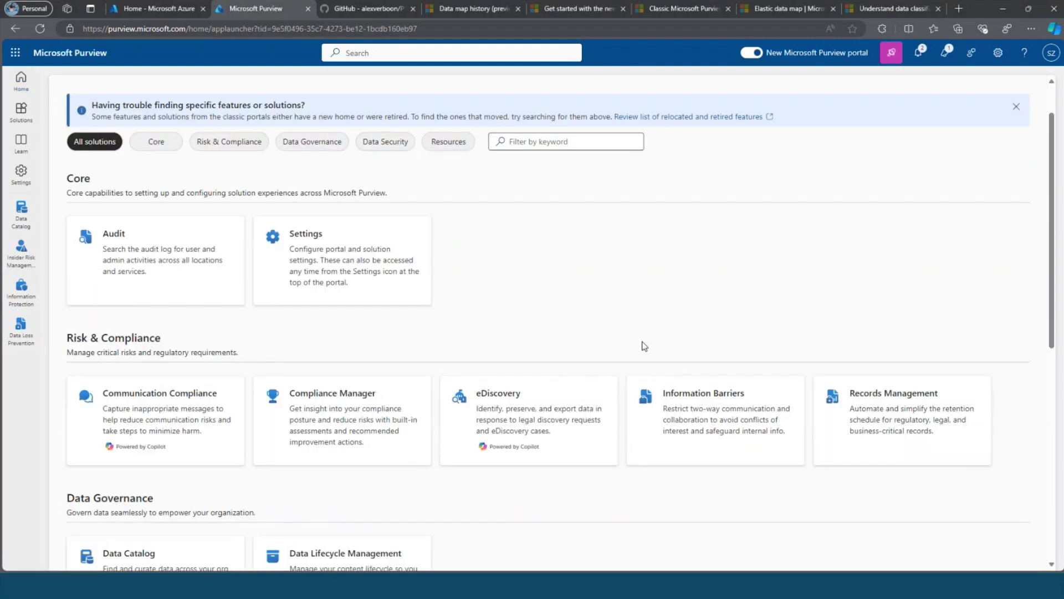
scroll(645, 346, "down", 3)
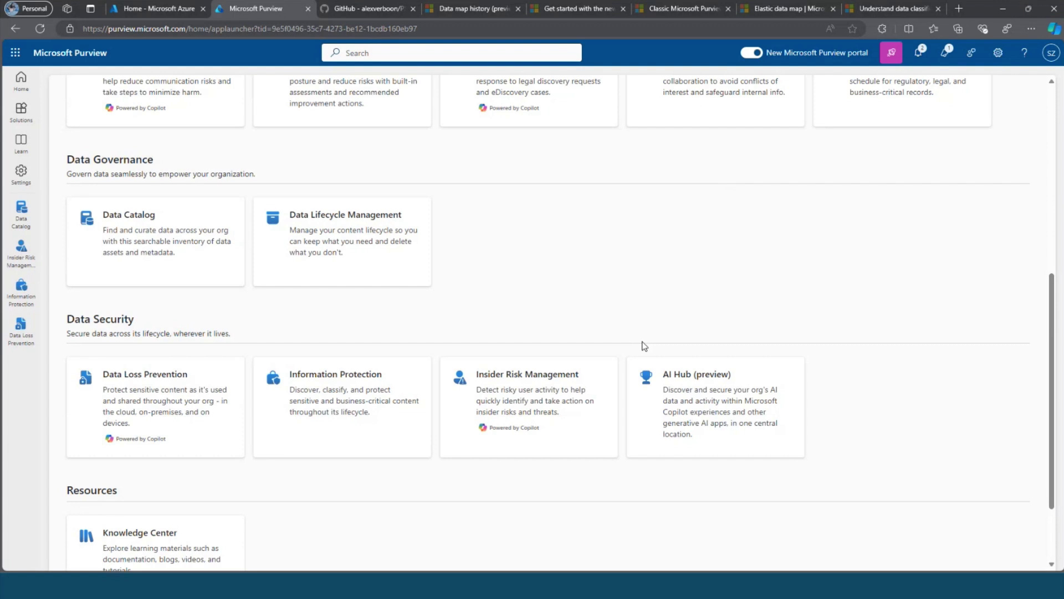
scroll(644, 346, "up", 6)
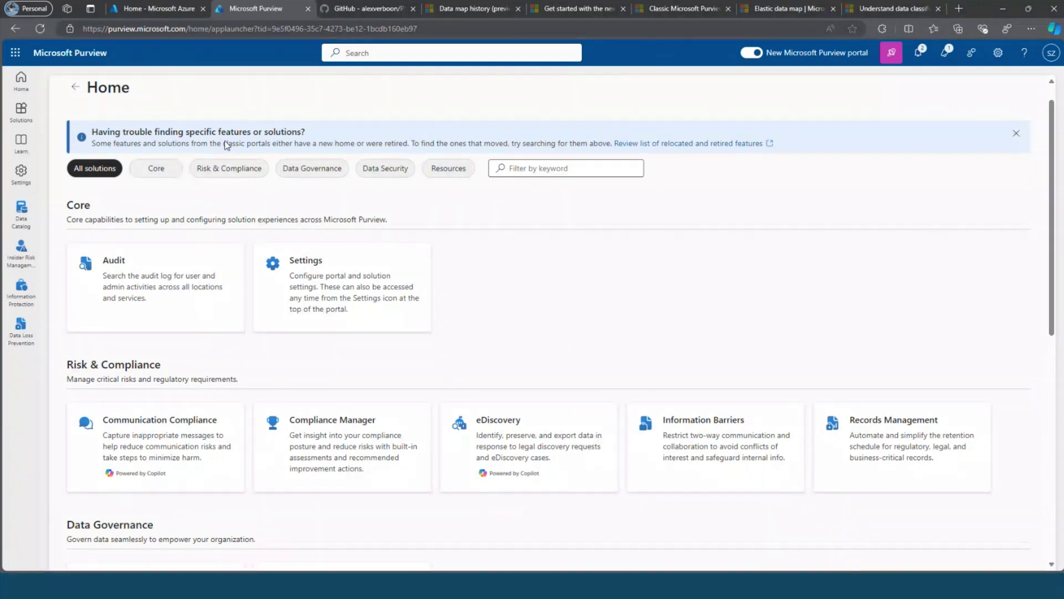
Find Microsoft Purview accounts via the Azure portal search and open the accounts list.
left_click(167, 10)
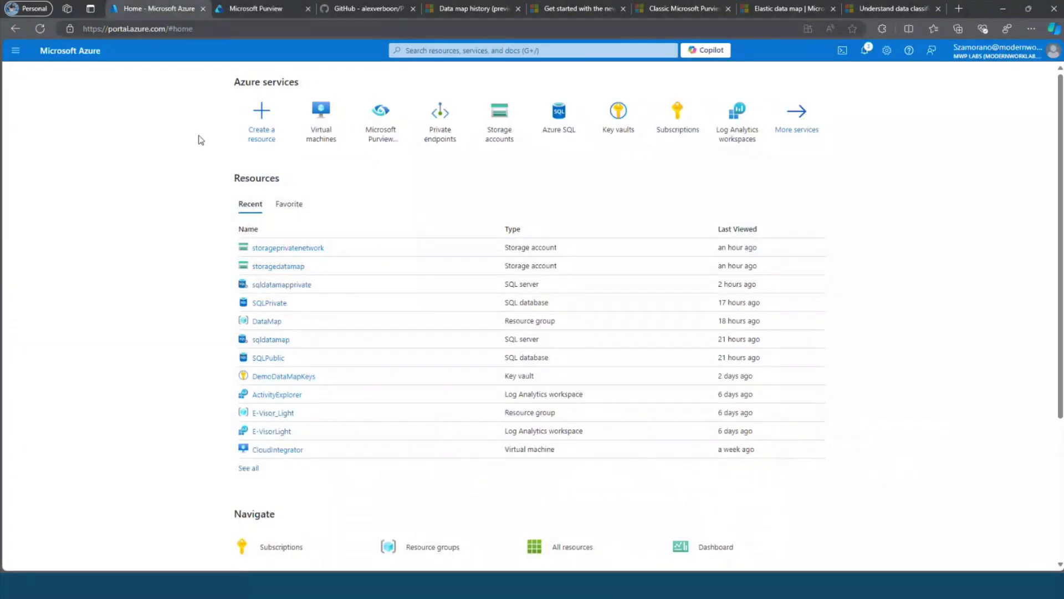
left_click(416, 51)
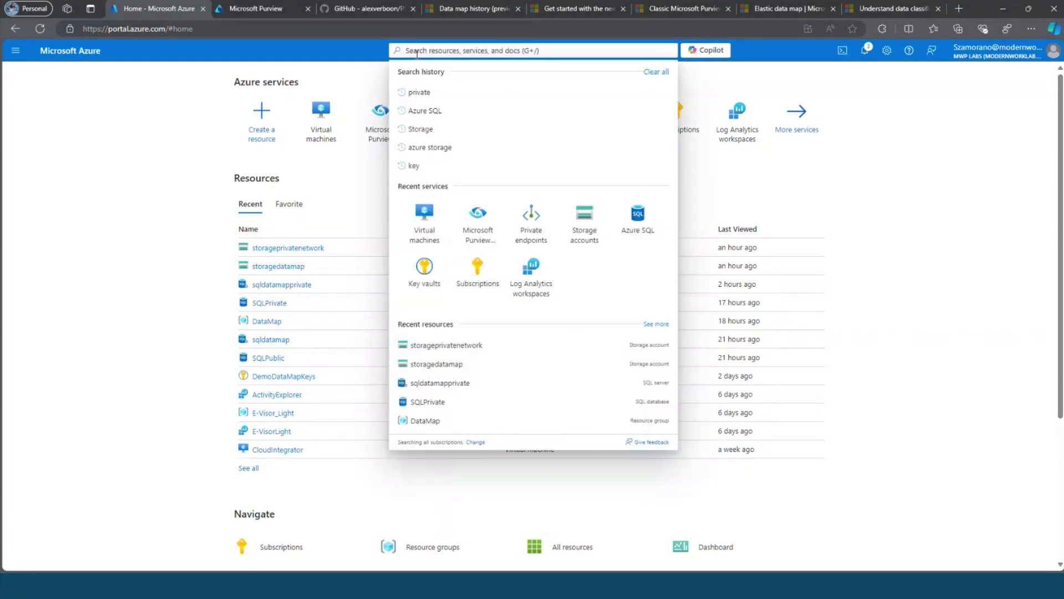
type("microsoft purvi")
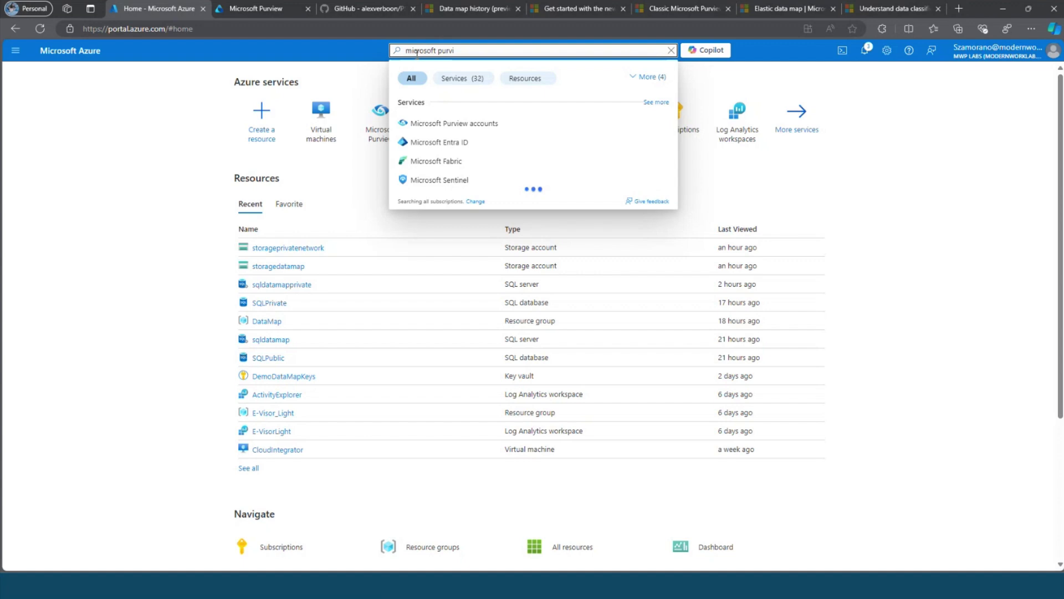
left_click(461, 121)
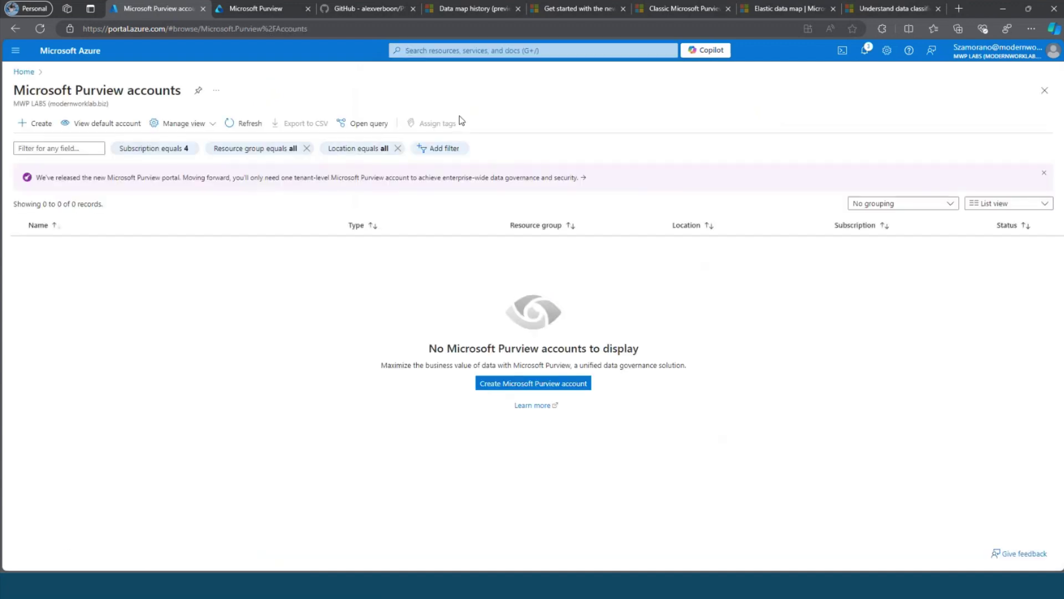
Create Purview account LiveDemo in resource group DataMap and submit it for Review + Create validation.
left_click(36, 124)
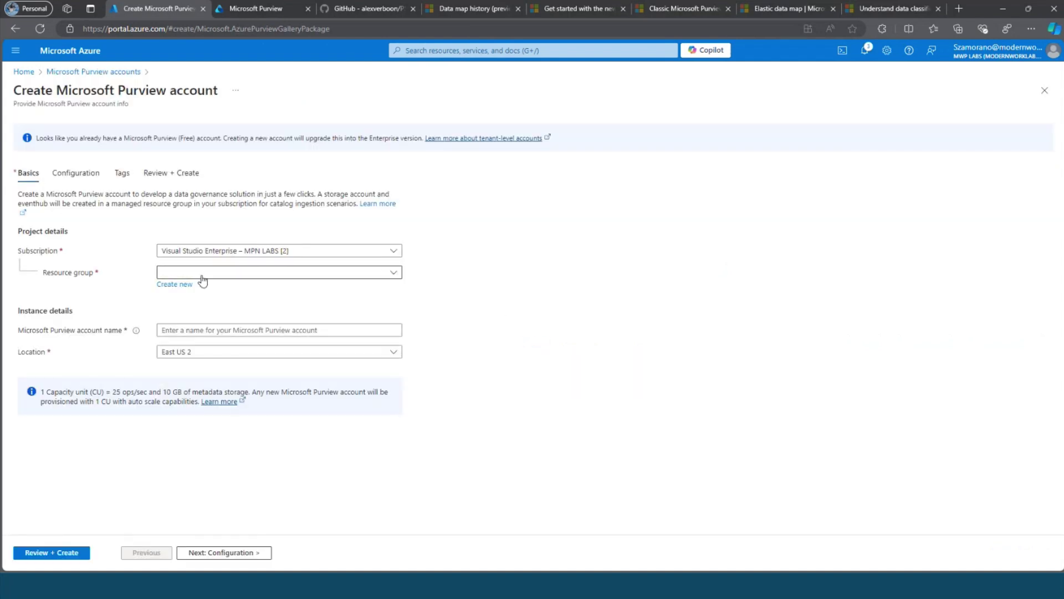
left_click(203, 272)
left_click(190, 328)
left_click(187, 327)
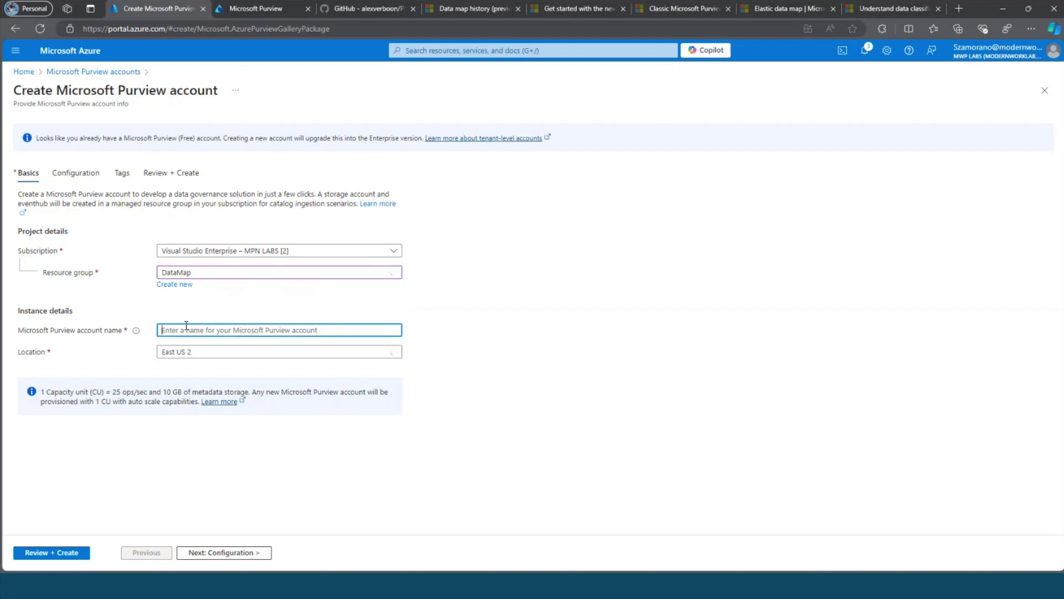
type("Live")
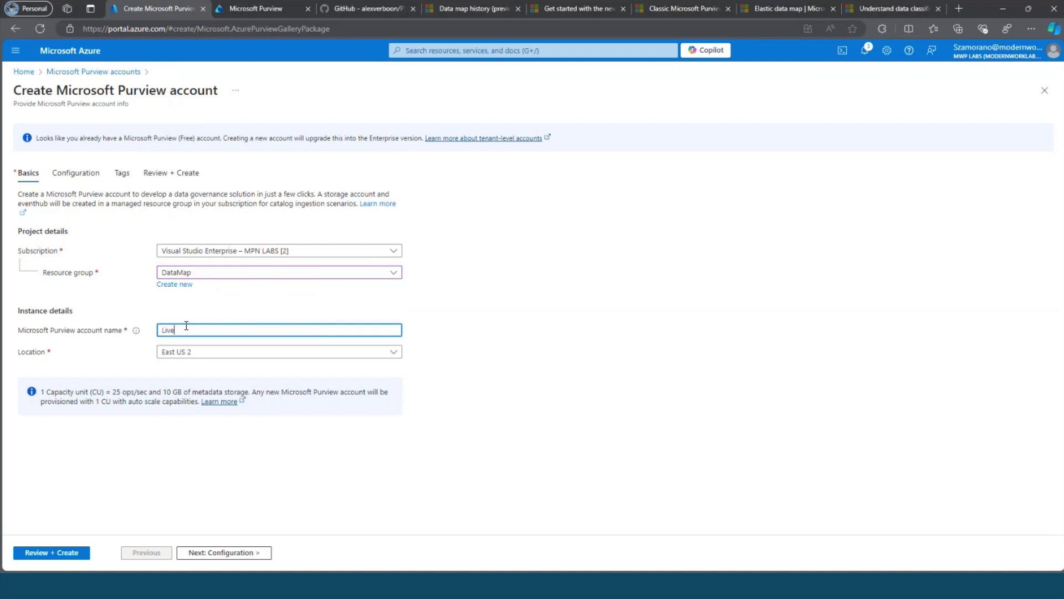
type("Demo")
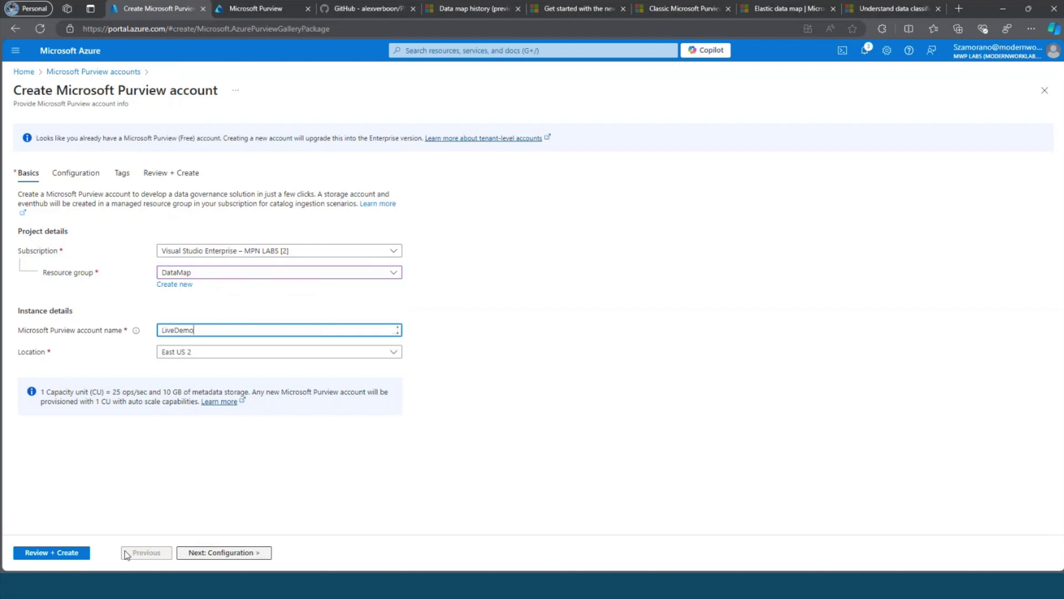
left_click(214, 557)
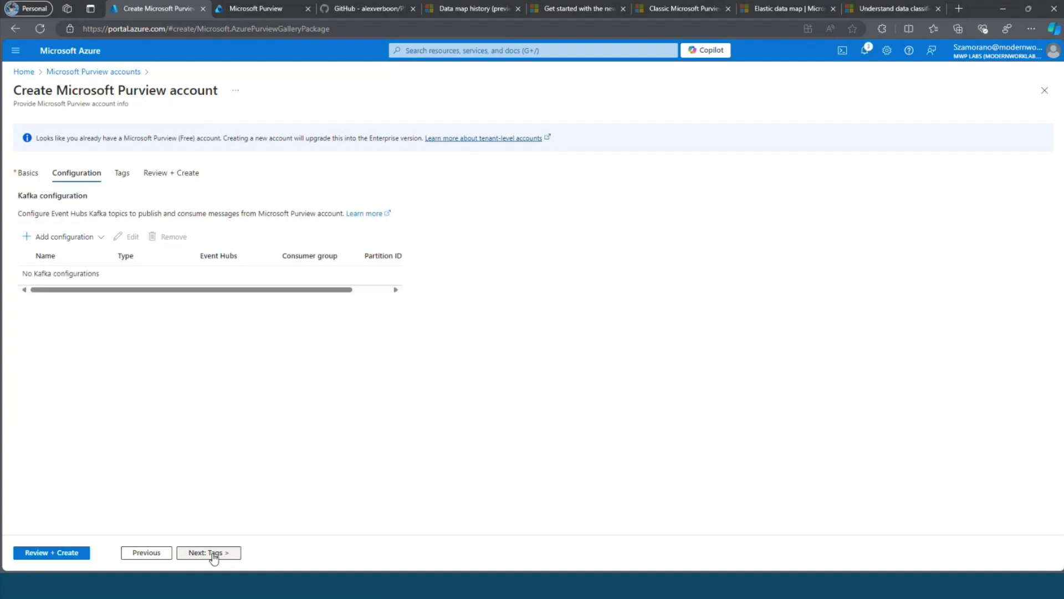
left_click(213, 554)
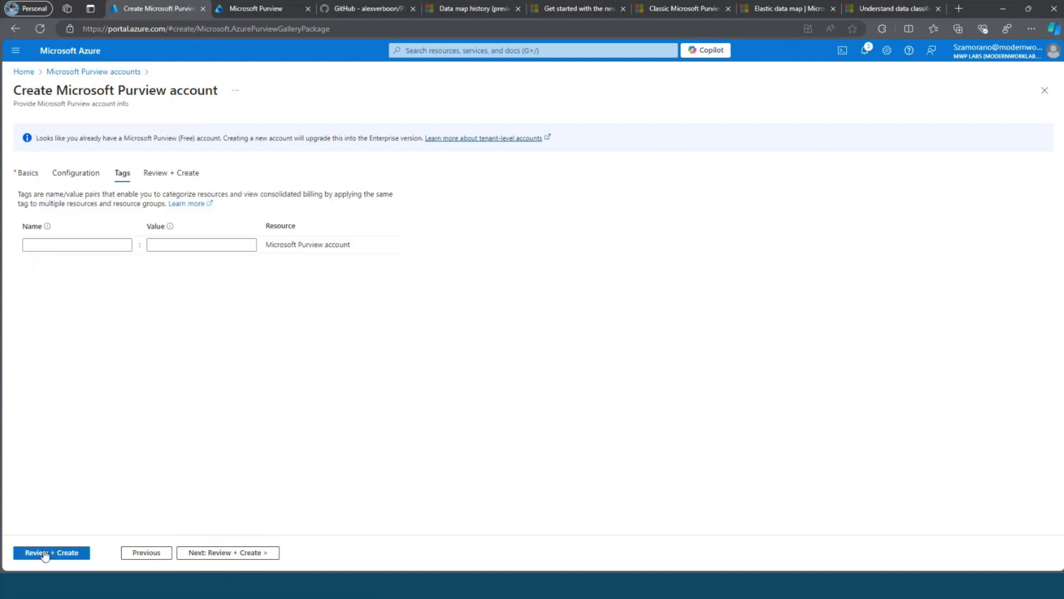
left_click(67, 553)
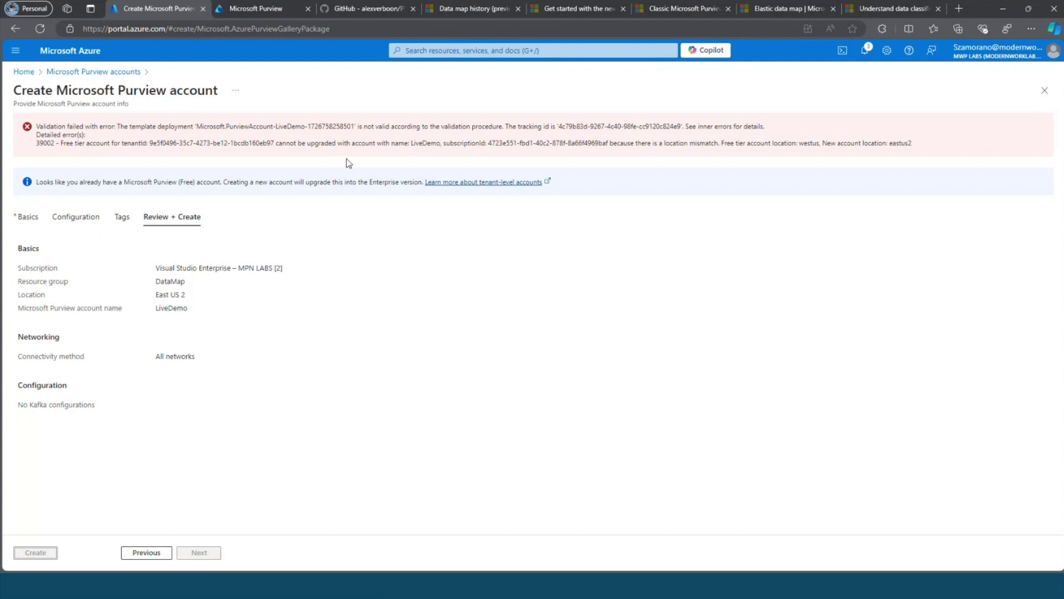
Go back to Basics, change LiveDemo's location to West US, revalidate and create the account.
left_click(392, 153)
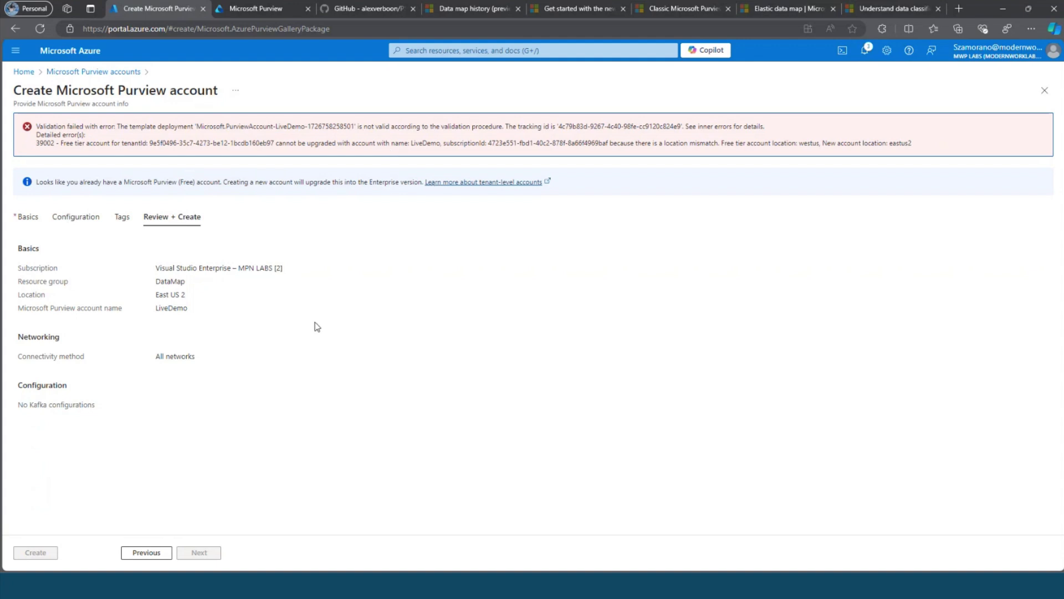
left_click(145, 553)
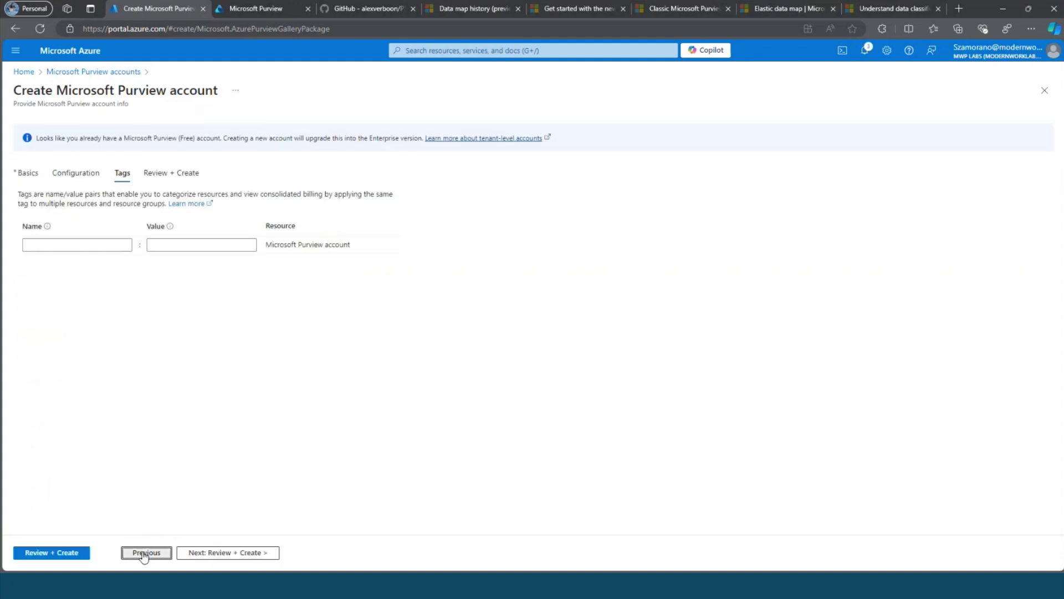
left_click(146, 553)
left_click(145, 554)
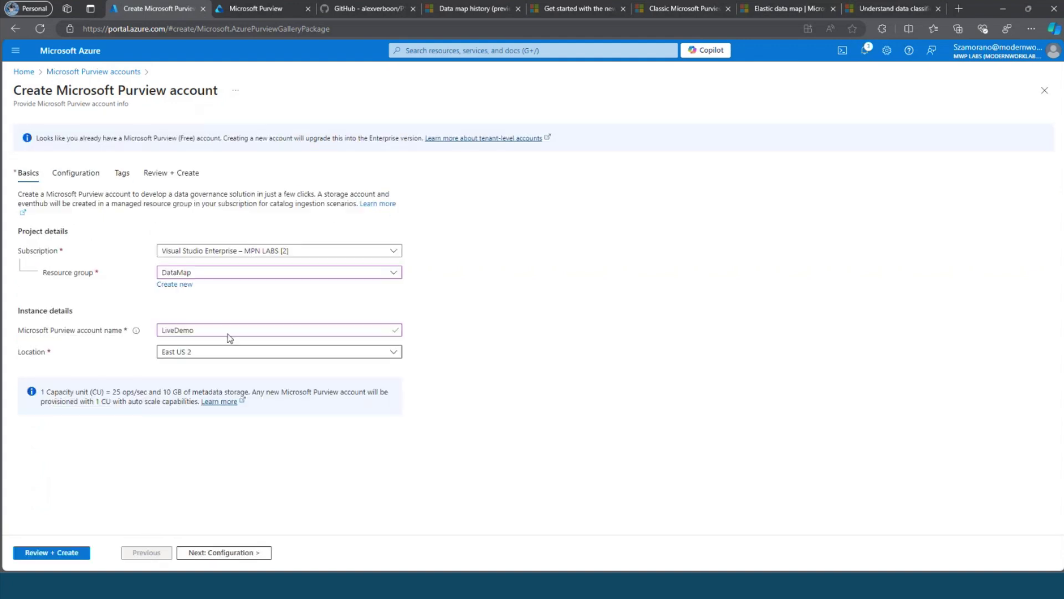
left_click(216, 351)
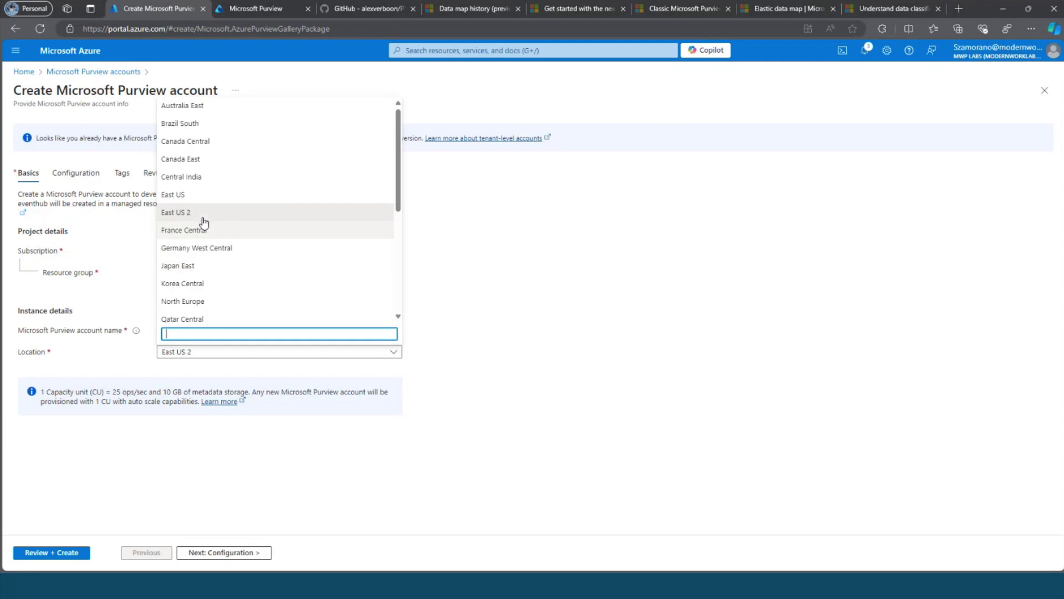
scroll(227, 227, "down", 4)
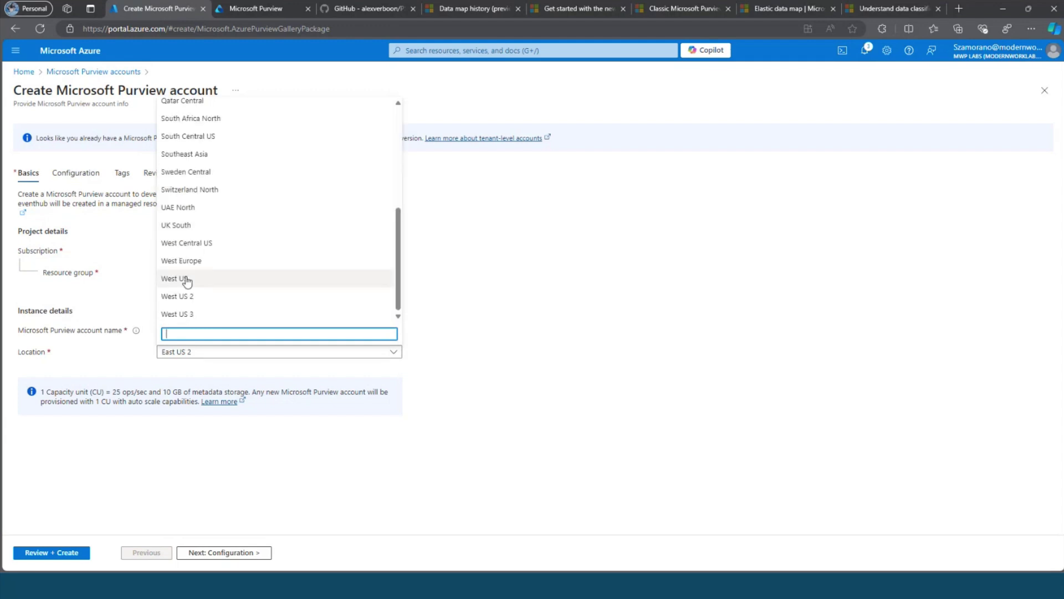
left_click(184, 279)
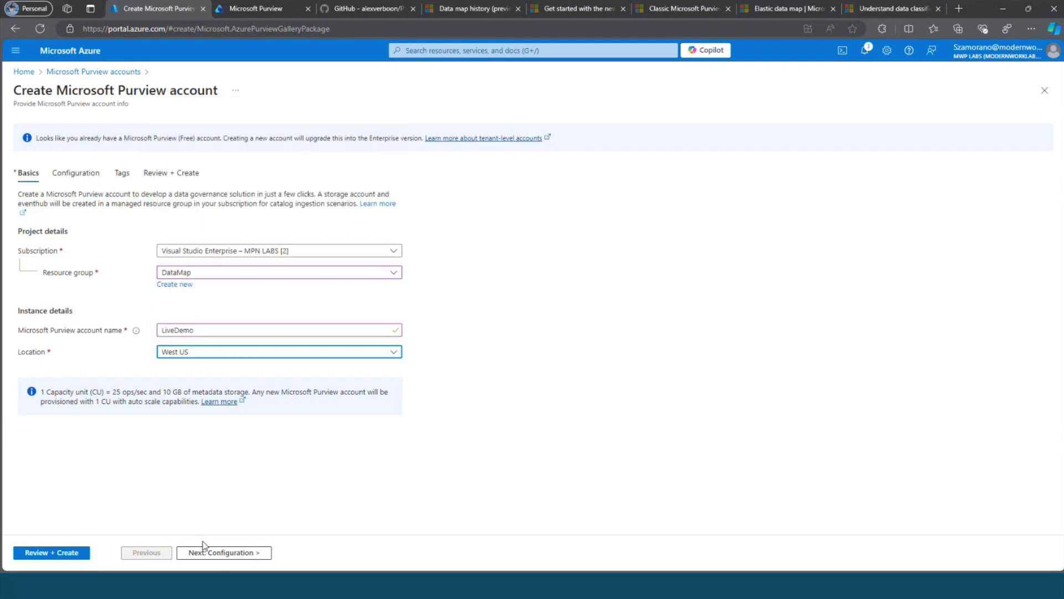
left_click(64, 553)
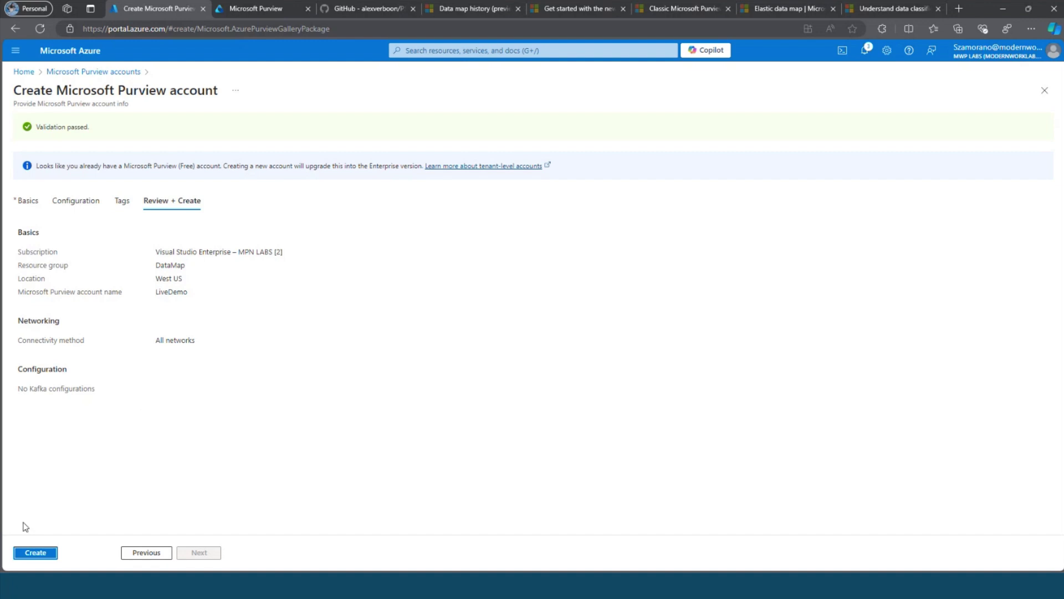
left_click(35, 551)
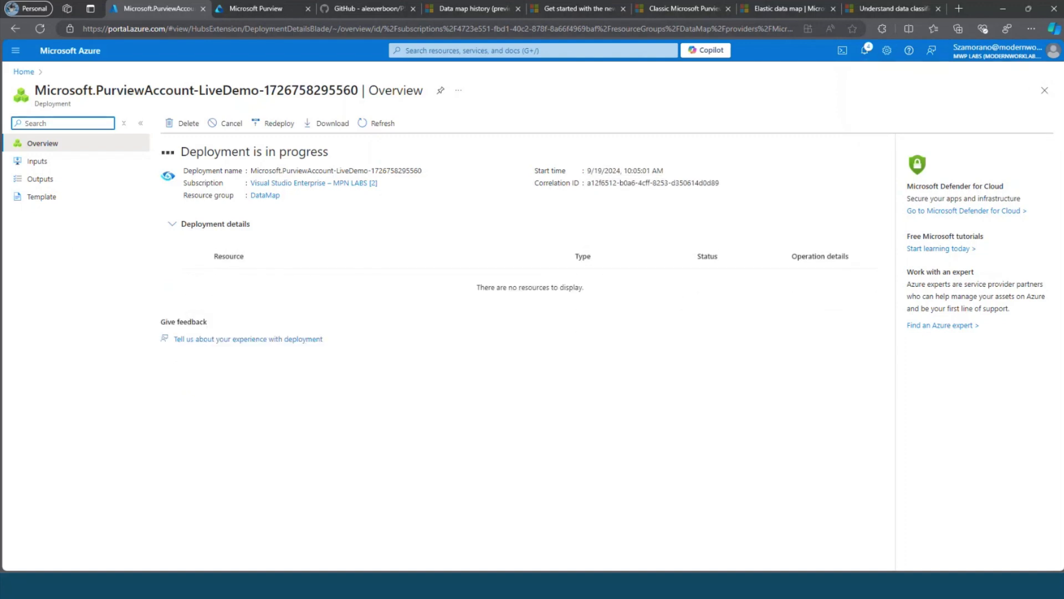
Bring the Purview data governance diagram in Visio to the front.
key("alt+Tab")
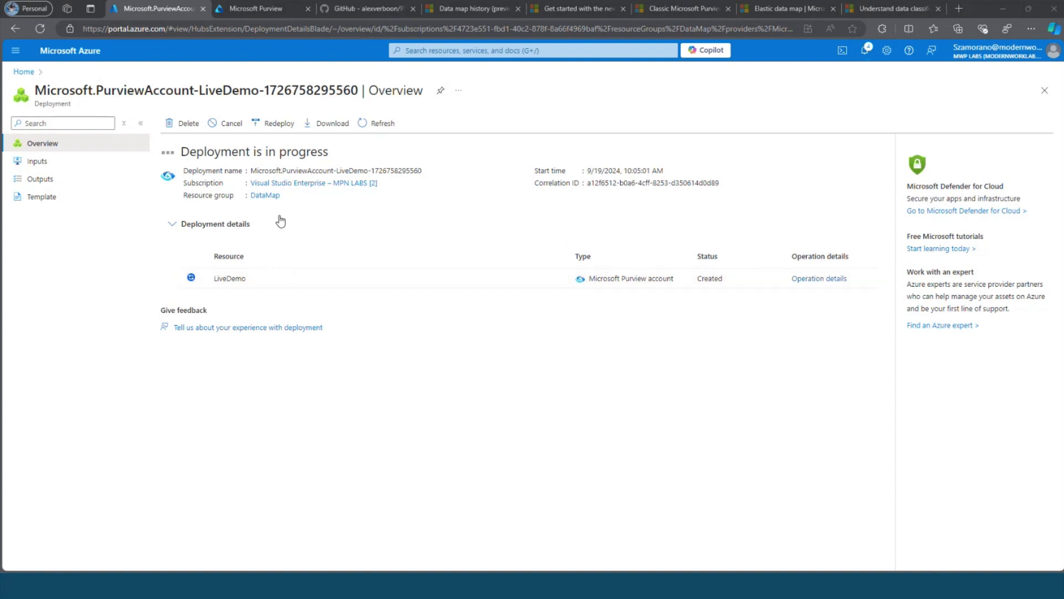
mouse_move(266, 13)
key("super+shift+Right")
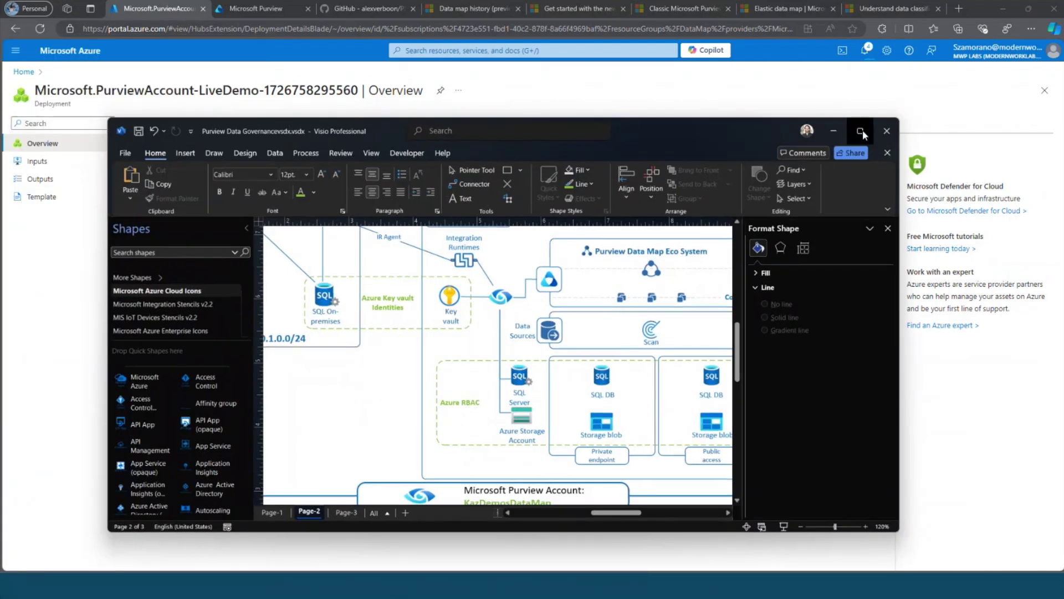
Review the Visio governance diagram maximized, then minimize Visio to return to the deployment.
left_click(862, 130)
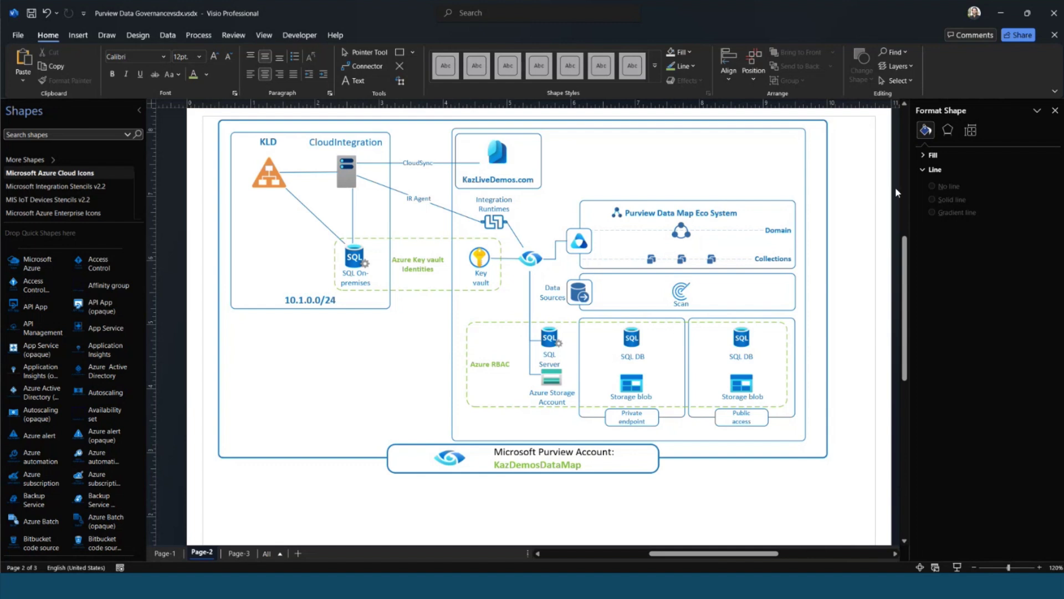
left_click(1001, 16)
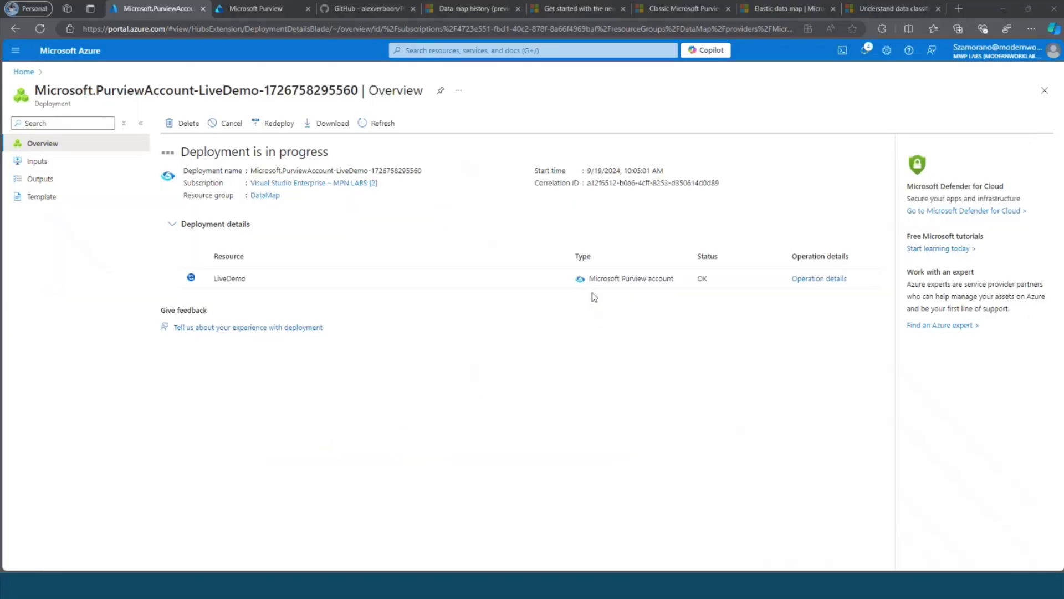
Refresh the LiveDemo deployment status and glance at the Purview portal tab before returning.
left_click(386, 128)
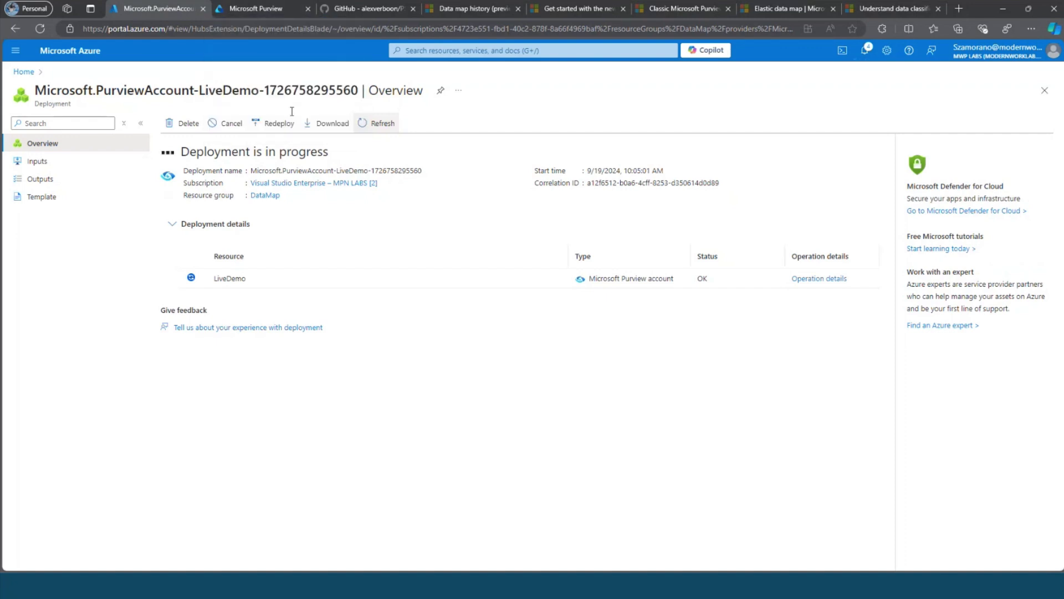
left_click(277, 9)
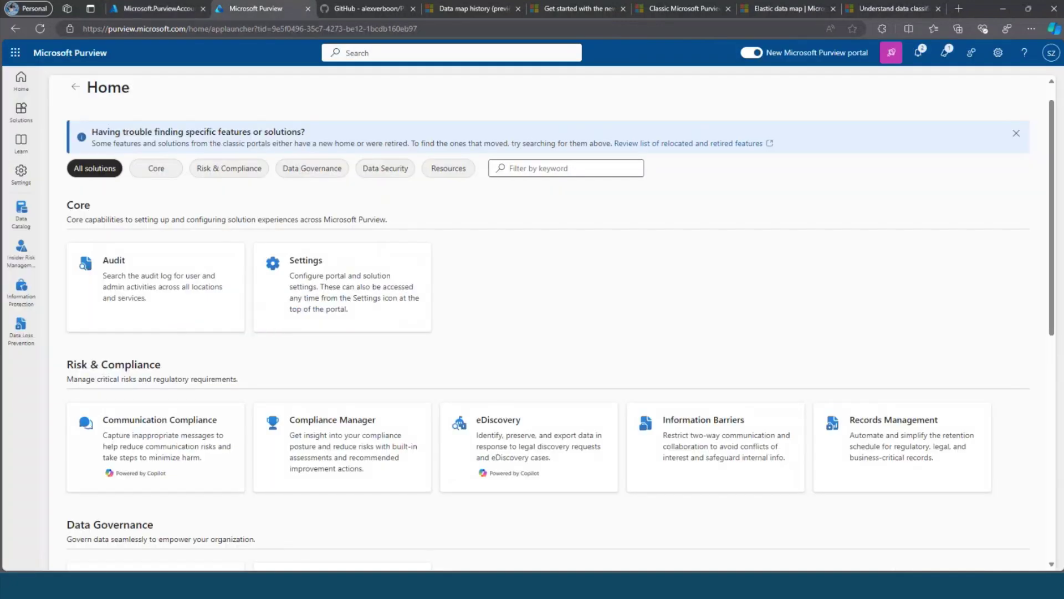
left_click(140, 10)
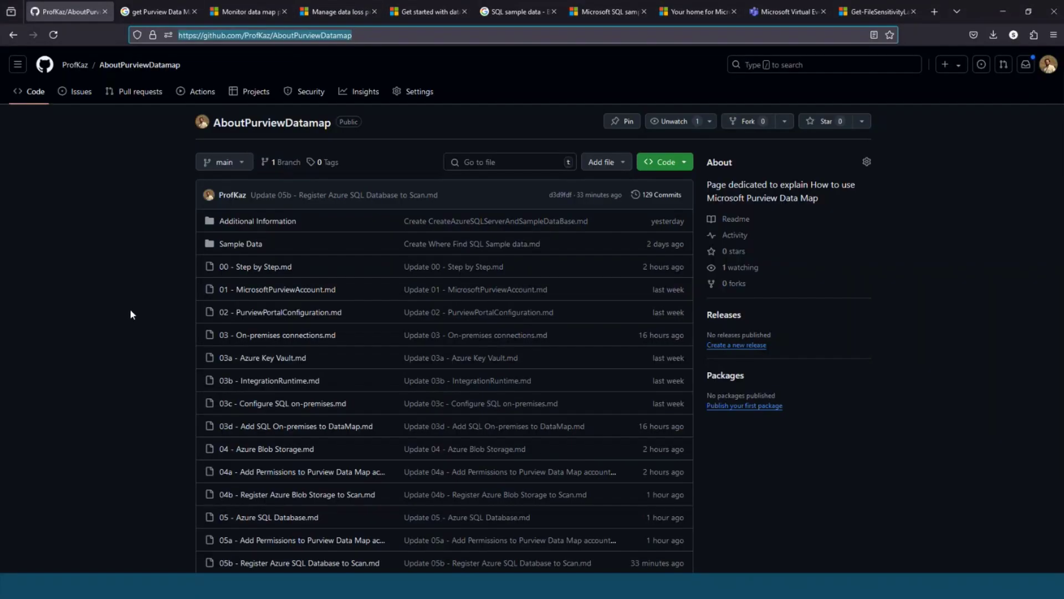
Scroll through the AboutPurviewDatamap repository README on GitHub.
left_click(131, 314)
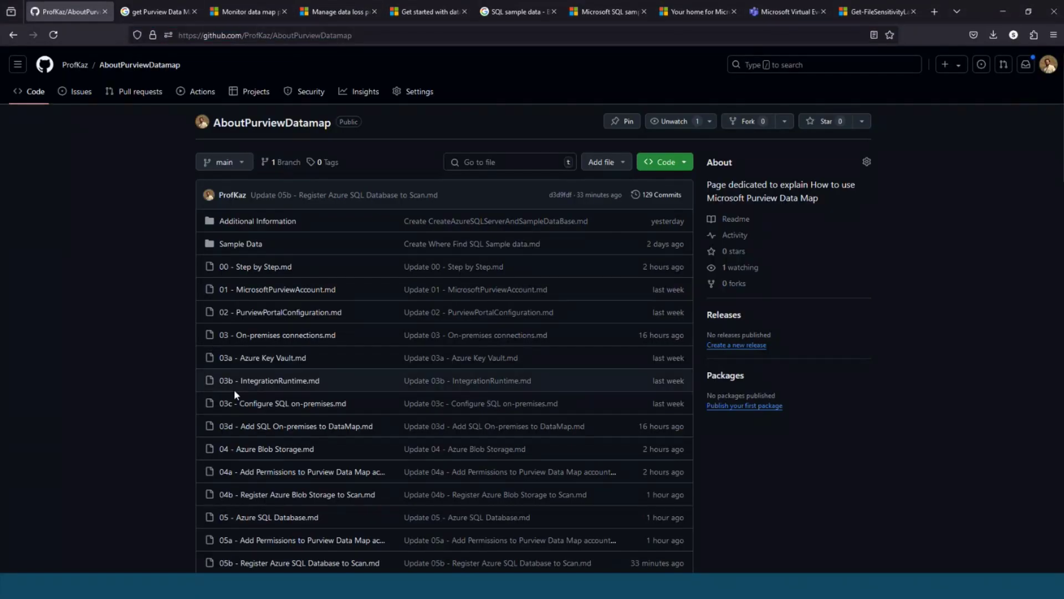
scroll(168, 414, "down", 15)
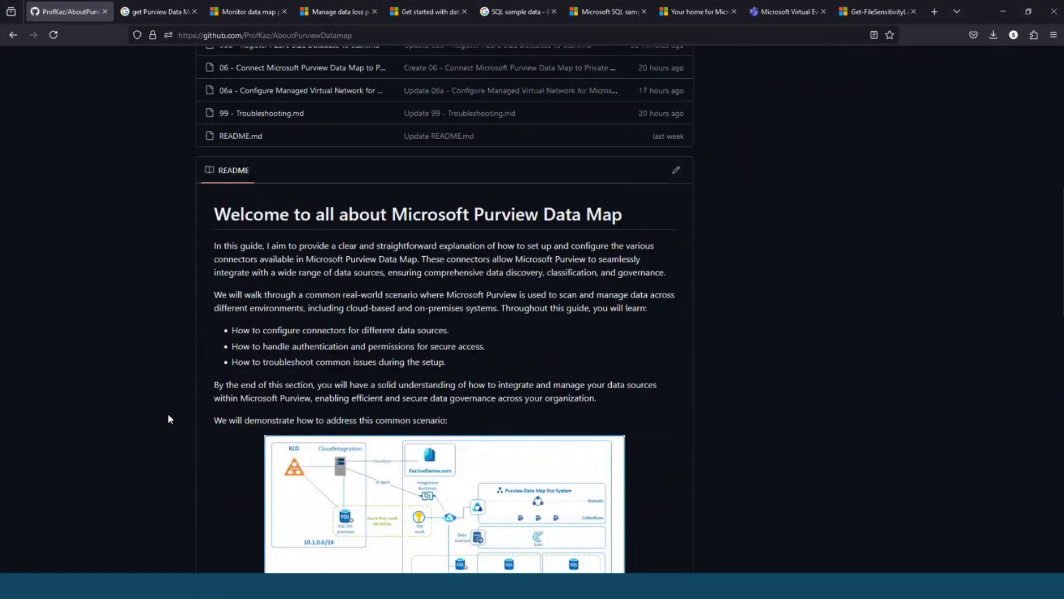
scroll(168, 414, "down", 6)
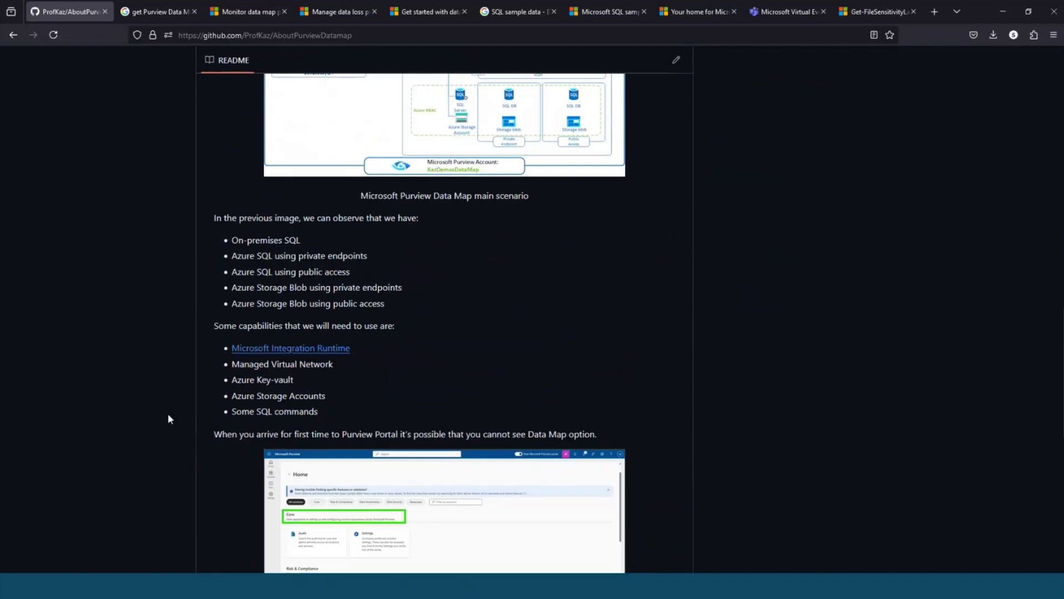
scroll(168, 419, "down", 1)
scroll(169, 416, "down", 3)
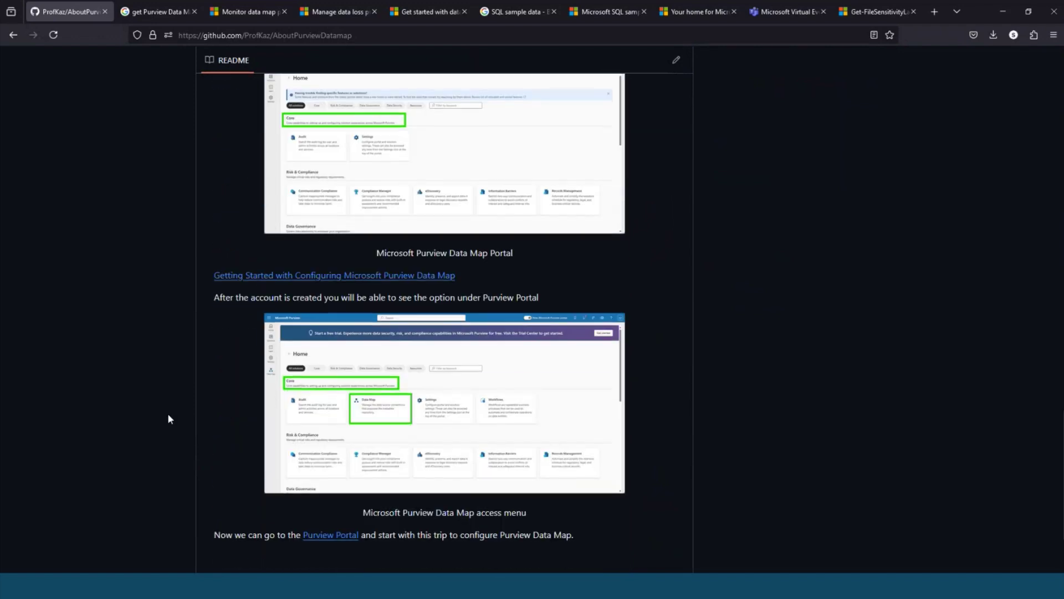
scroll(168, 415, "up", 12)
scroll(167, 413, "up", 15)
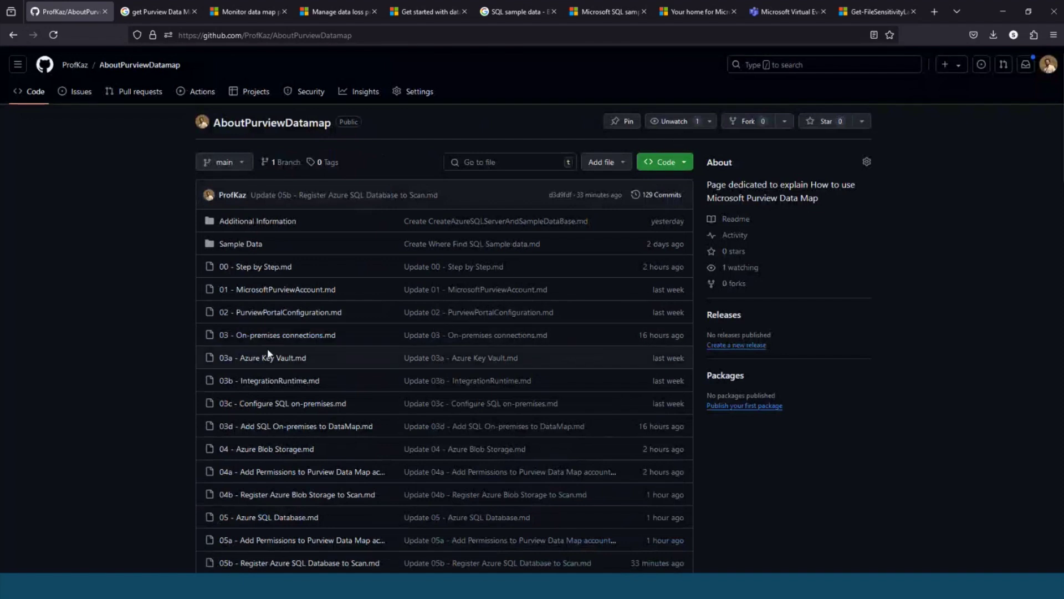
Read the 03a - Azure Key Vault guide under 03 - On-premises connections, then minimize Firefox.
left_click(268, 336)
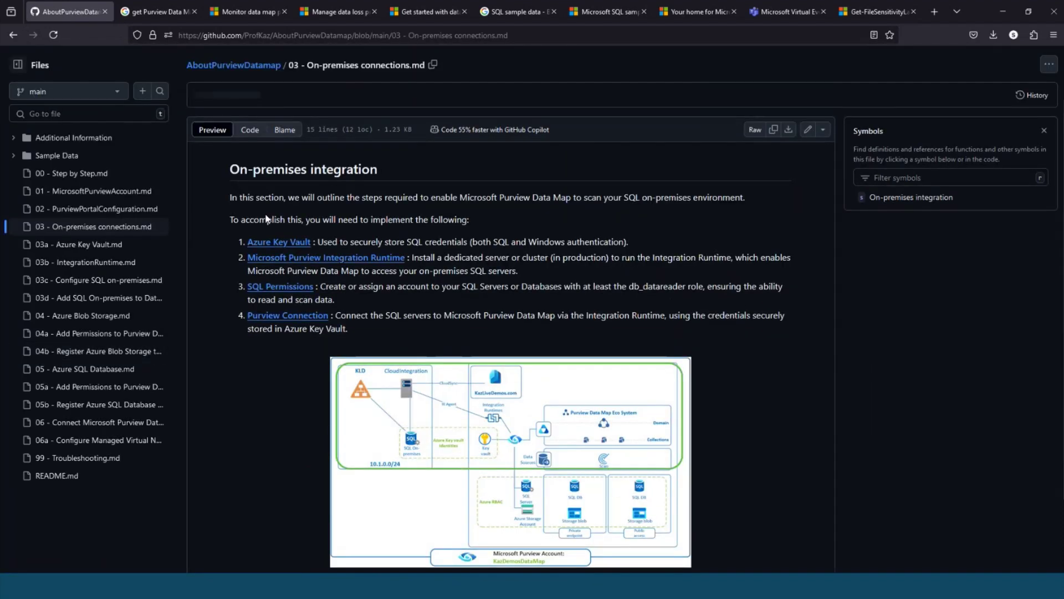
left_click(395, 244)
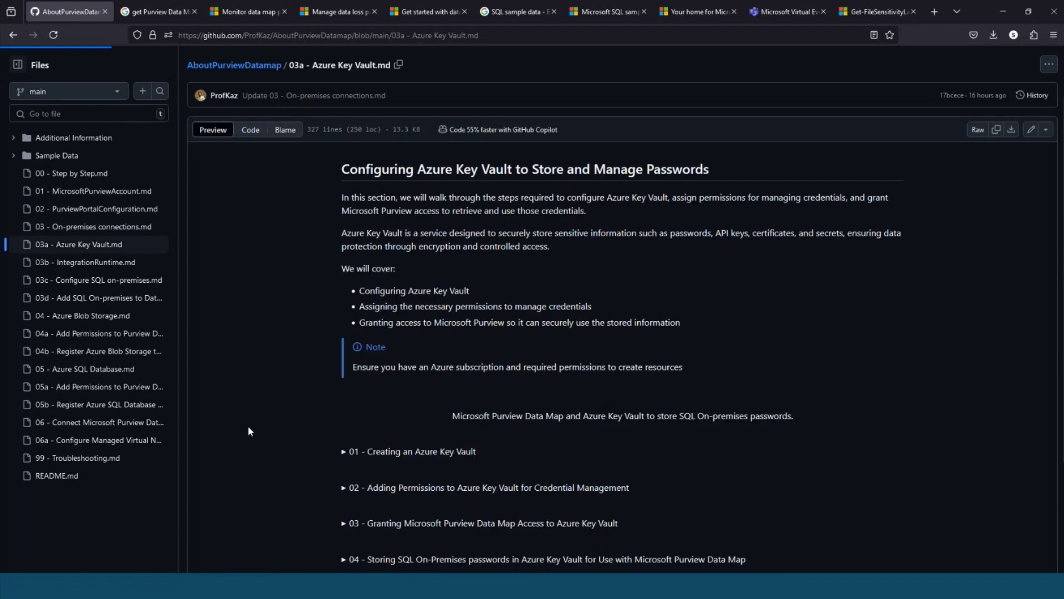
scroll(248, 425, "down", 5)
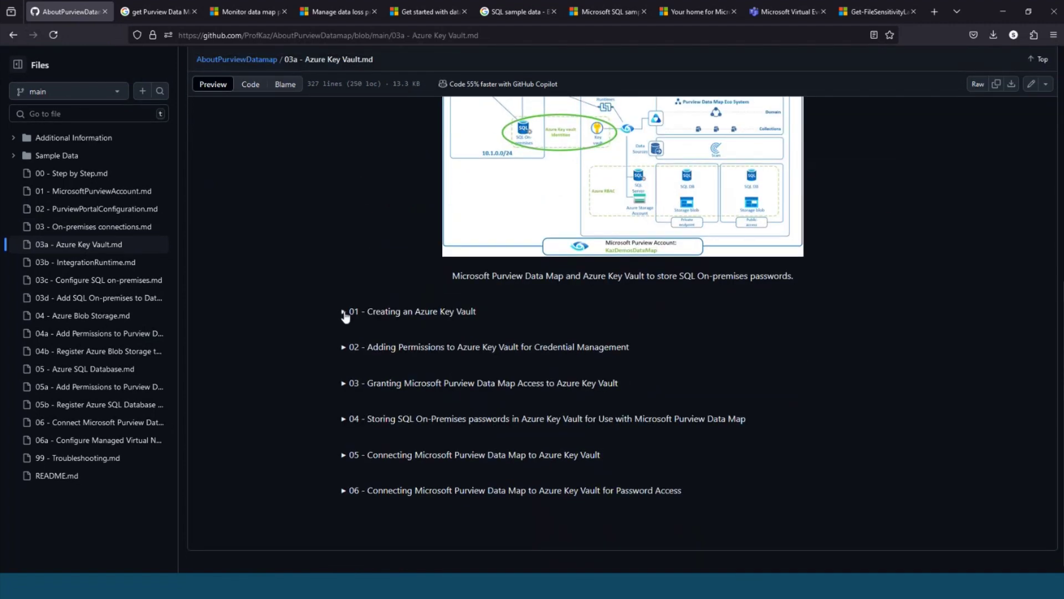
left_click(344, 312)
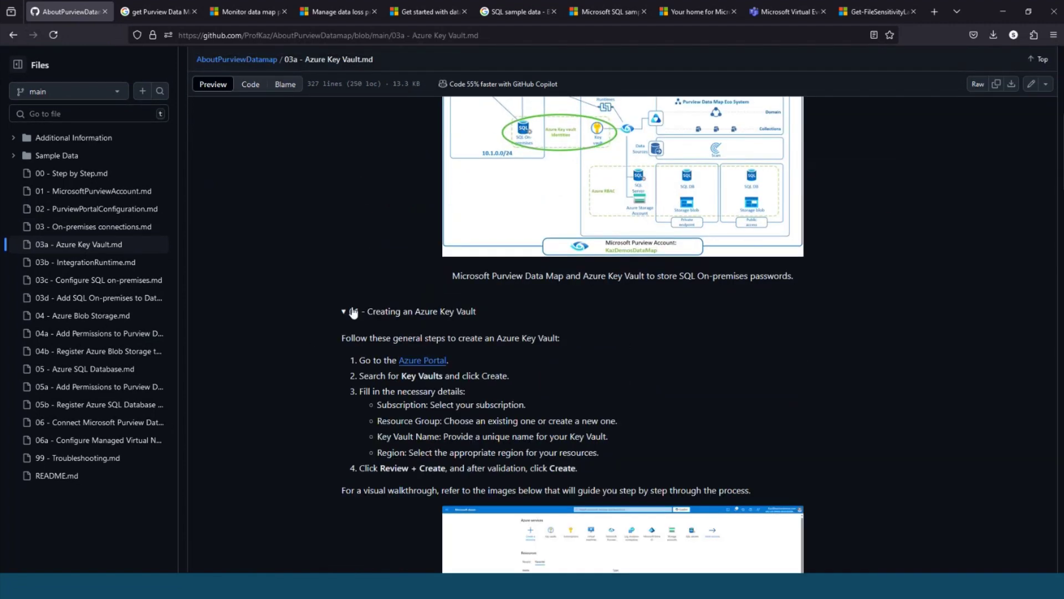
left_click(353, 313)
scroll(286, 330, "up", 2)
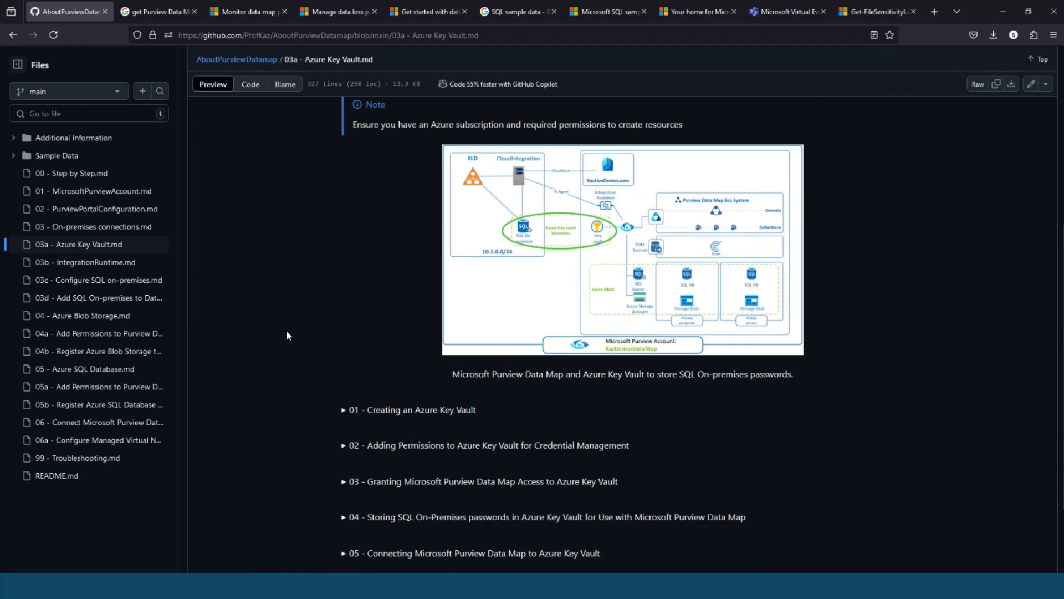
scroll(286, 331, "up", 6)
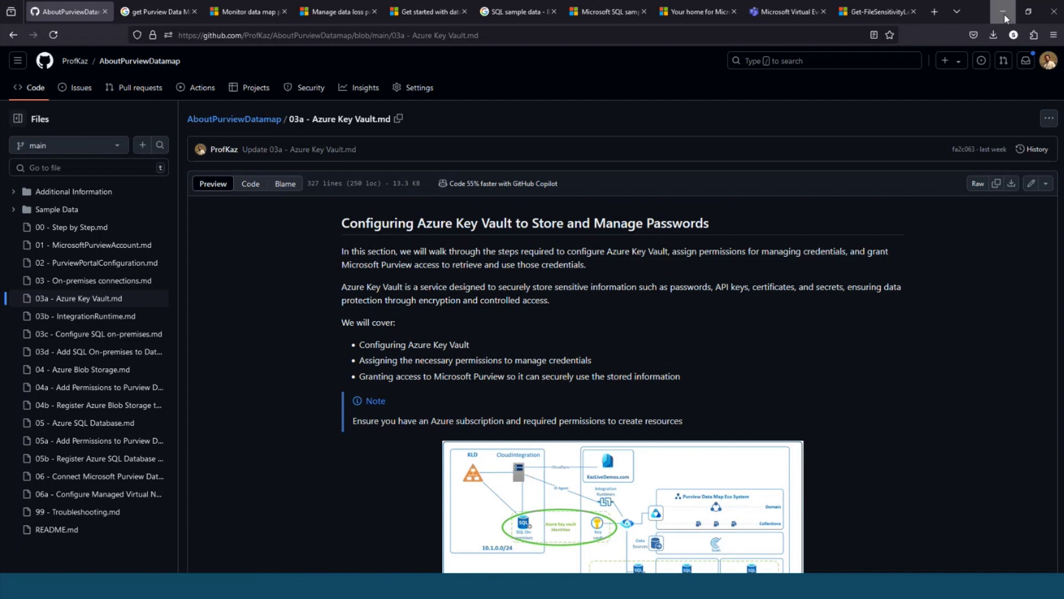
left_click(1004, 14)
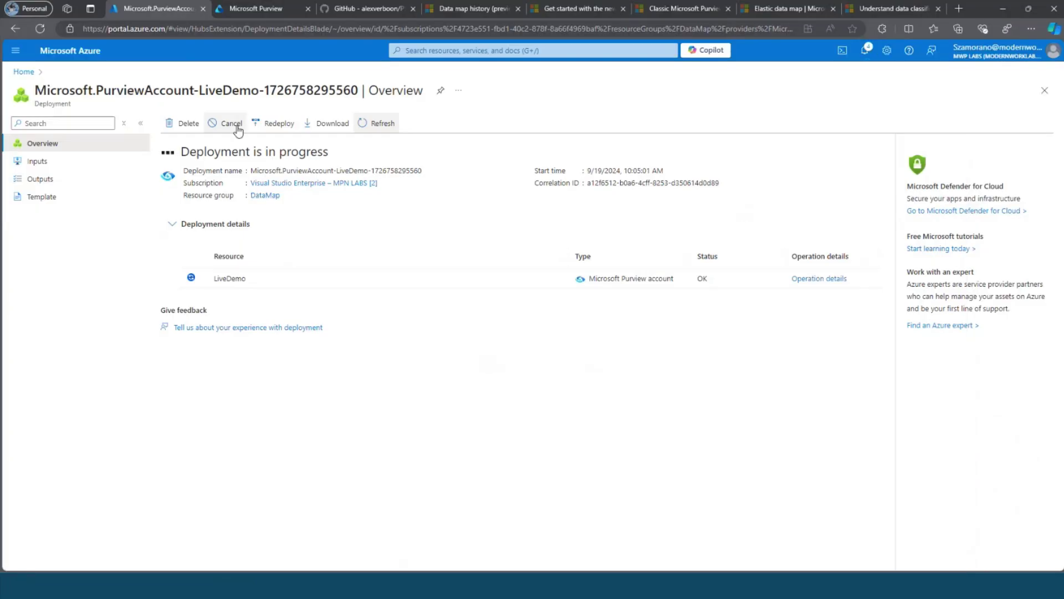
Reload the Purview portal at purview.microsoft.com and list all solutions, briefly checking the deployment.
left_click(264, 12)
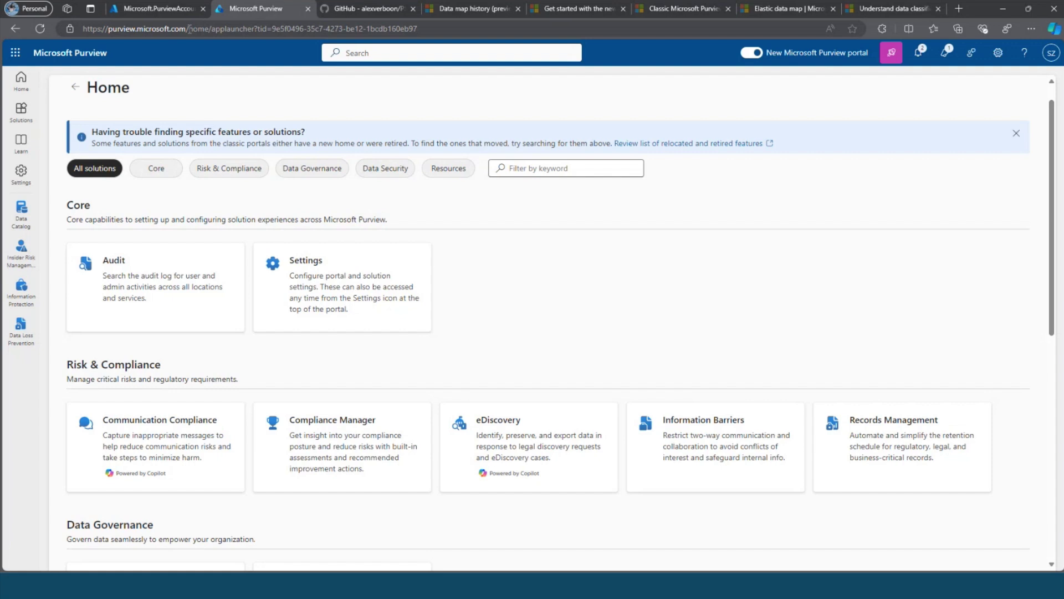
left_click_drag(190, 28, 417, 32)
key("BackSpace")
key("Return")
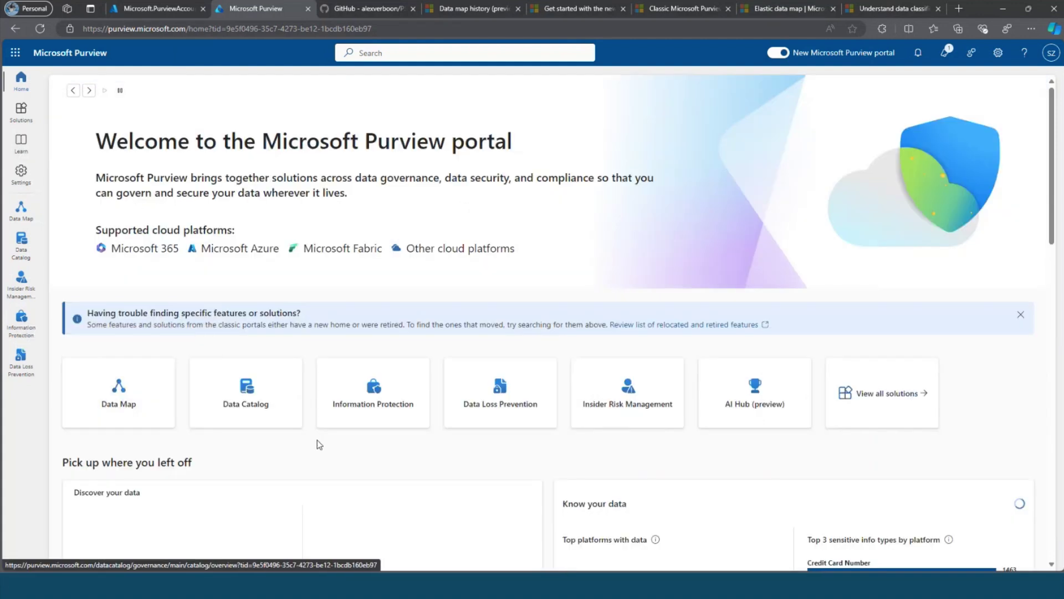
left_click(884, 396)
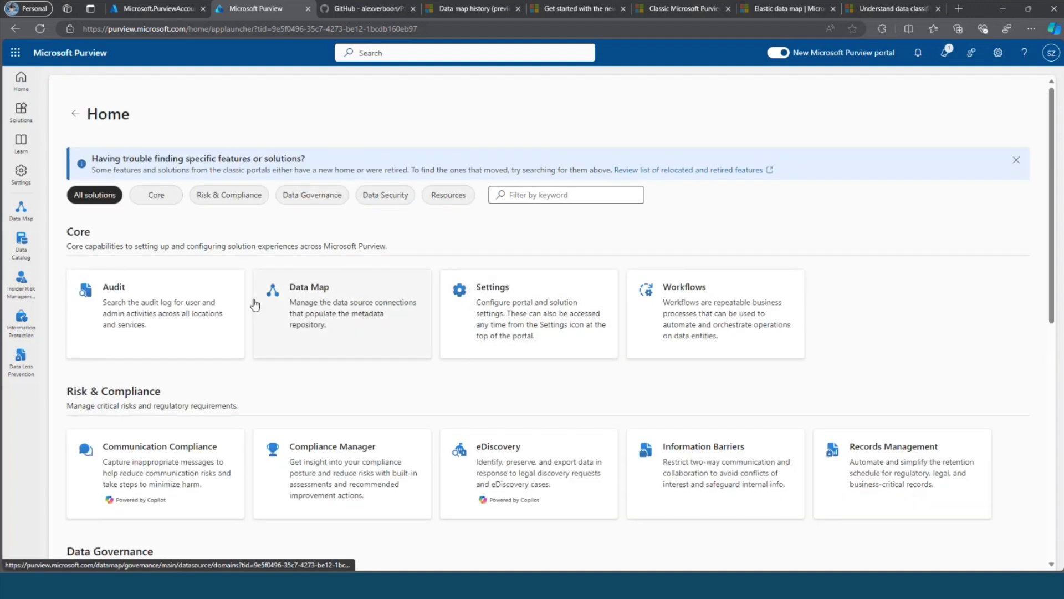
left_click(175, 6)
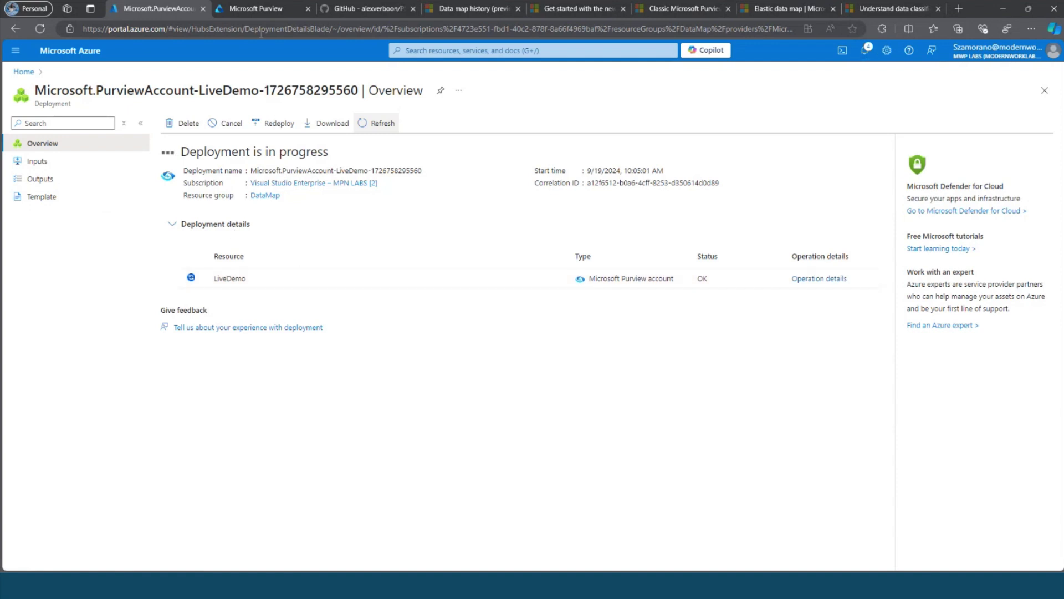
left_click(257, 10)
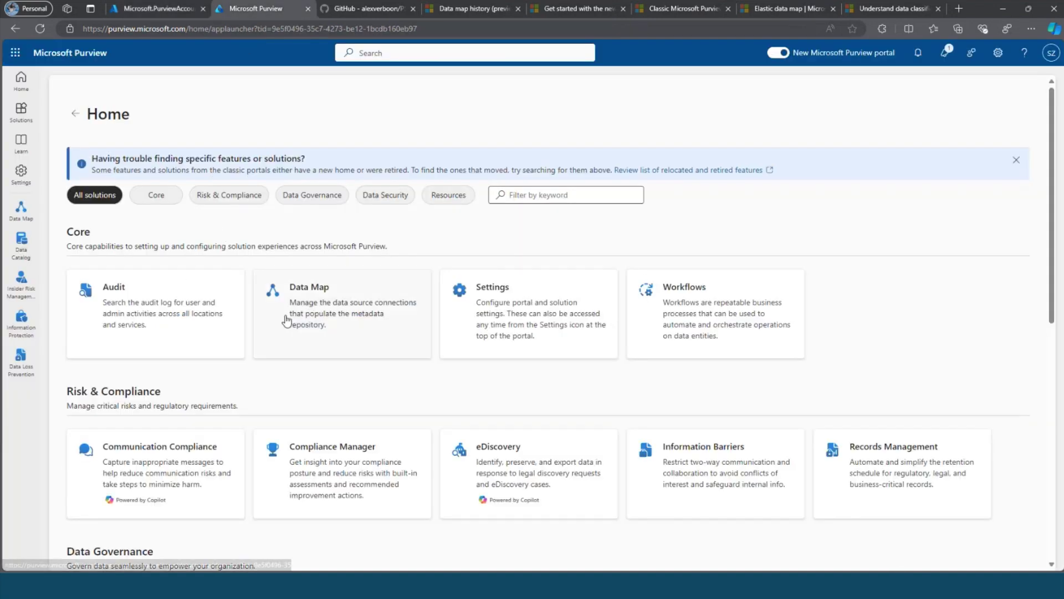
Open Data Map, confirm the Azure deployment finished, and select the LiveDemo (Default) domain.
left_click(349, 316)
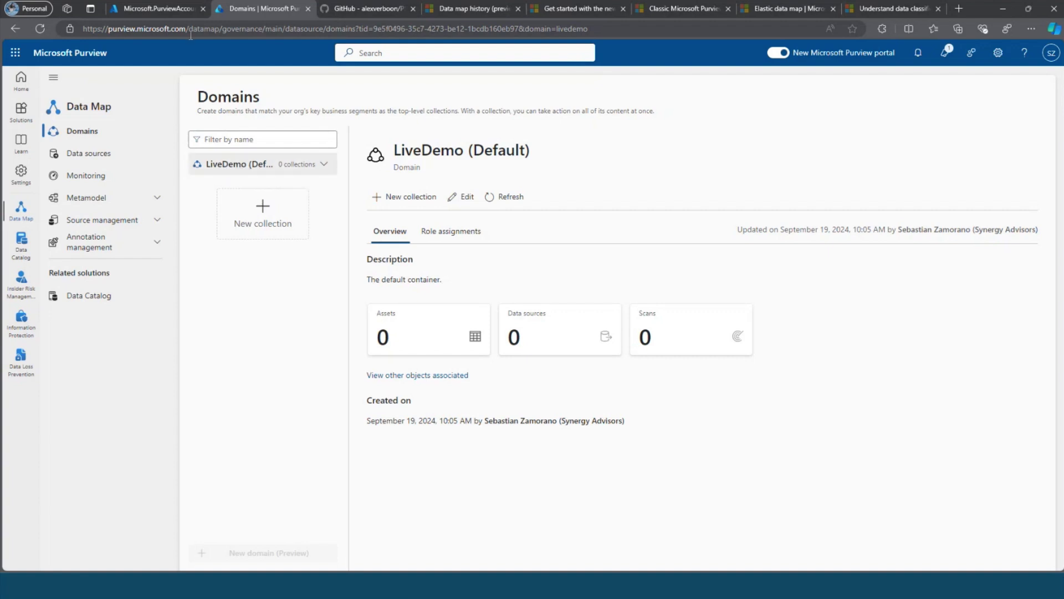
left_click(174, 11)
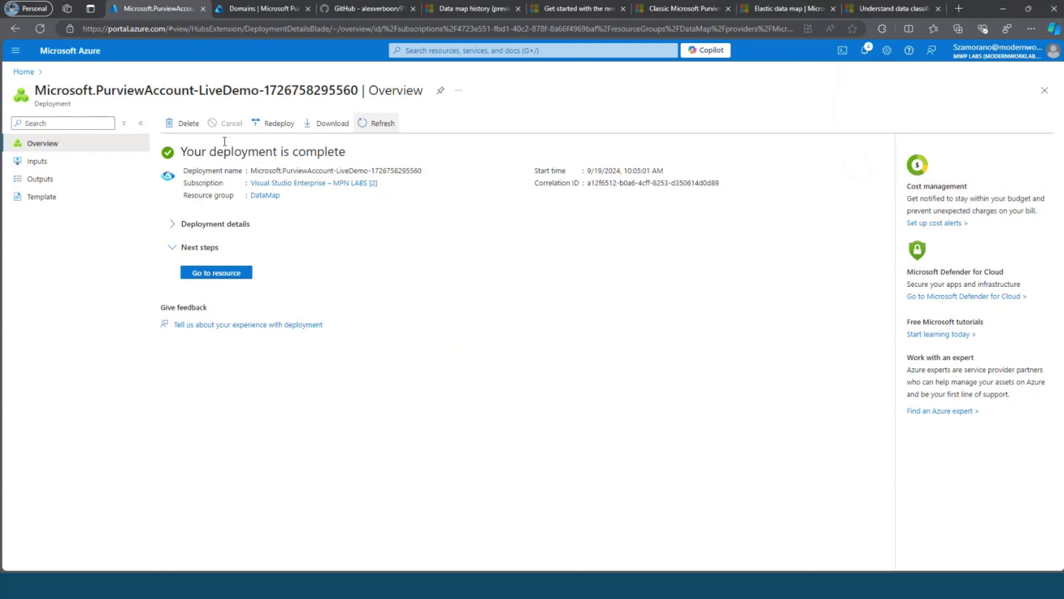
left_click(24, 72)
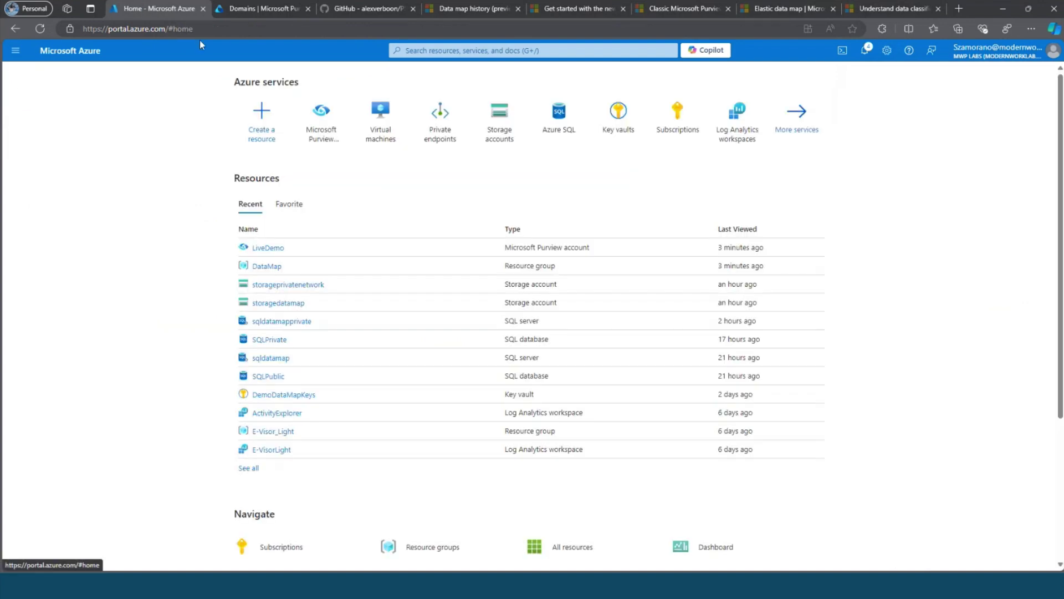
left_click(245, 12)
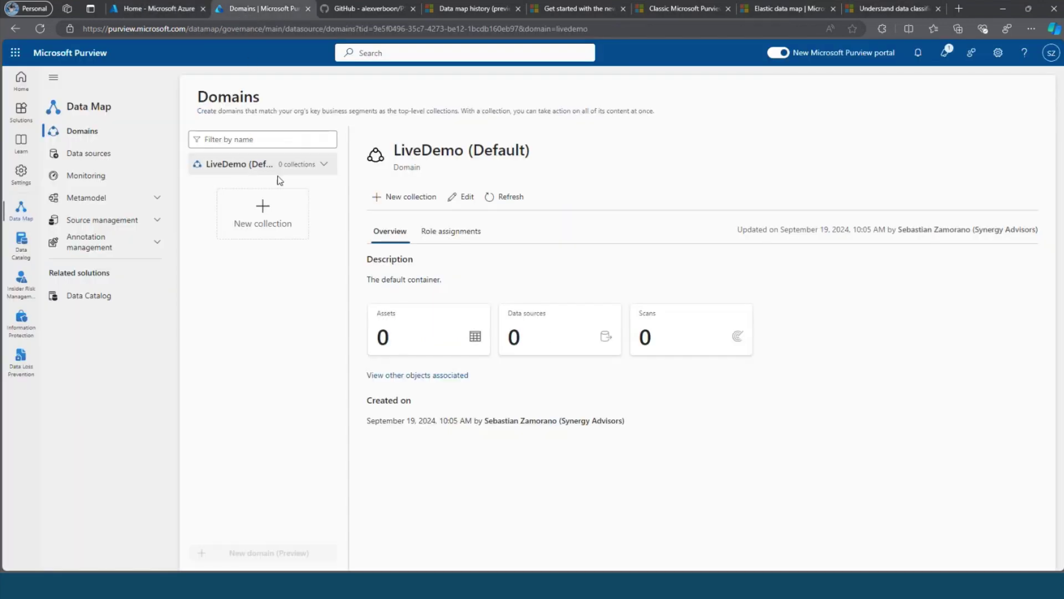
left_click(269, 160)
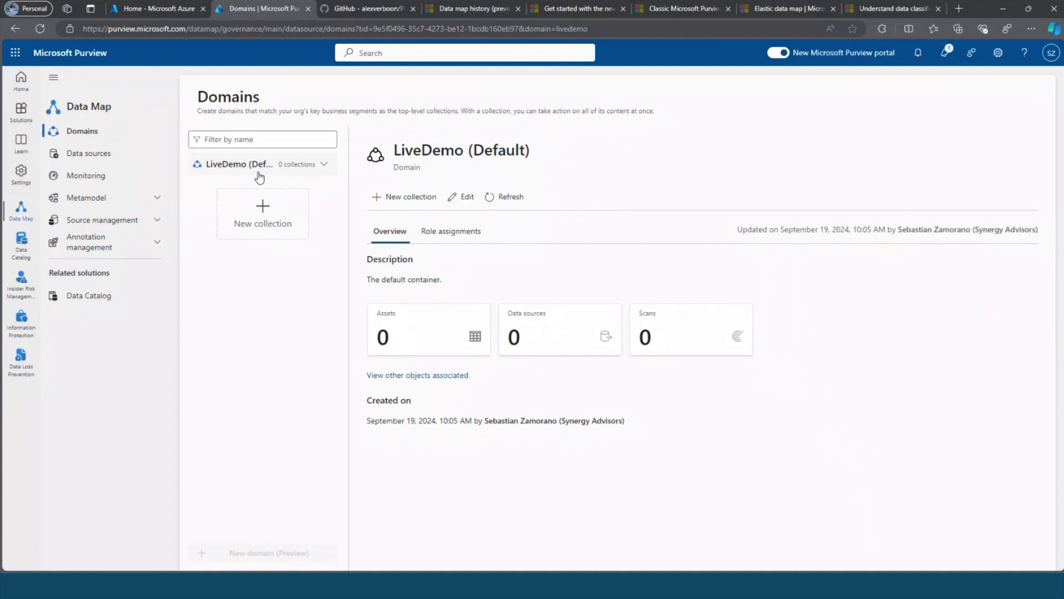
left_click(259, 176)
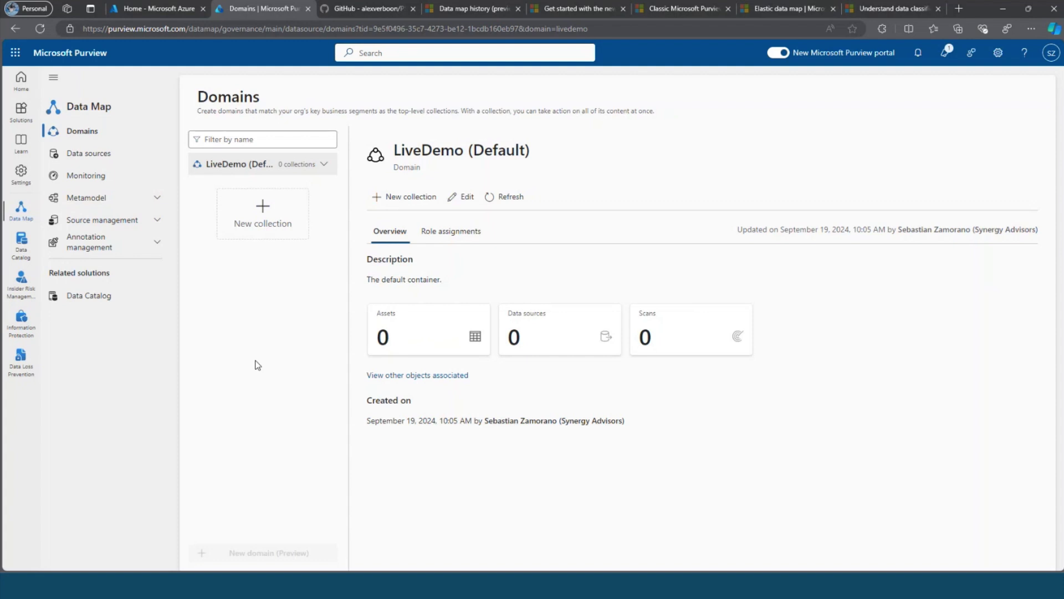
Create collection 'On-premises' under LiveDemo, searching for and adding a user as collection admin.
left_click(266, 226)
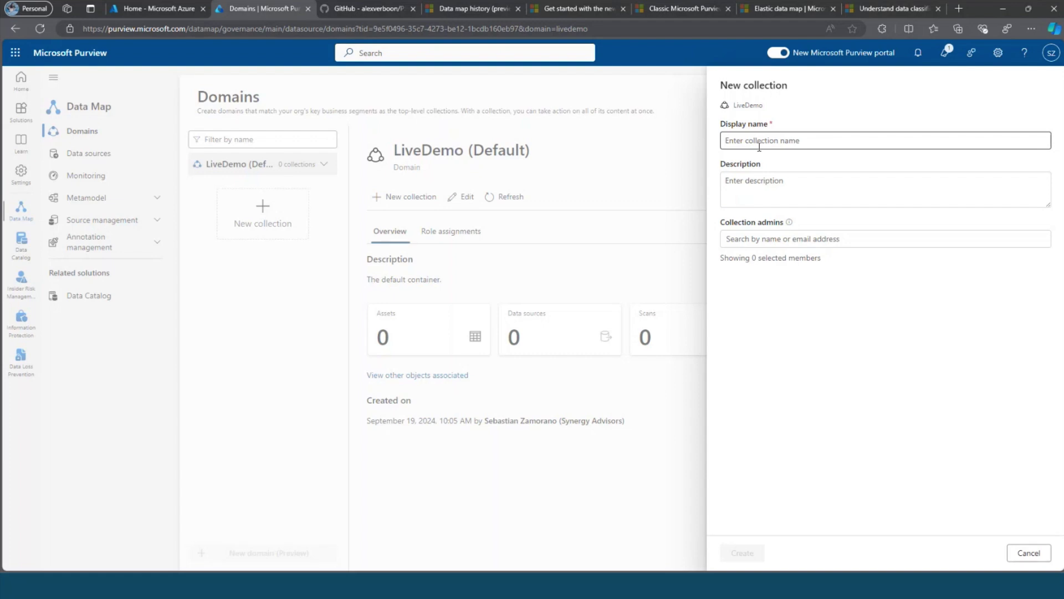
left_click(759, 145)
type("O")
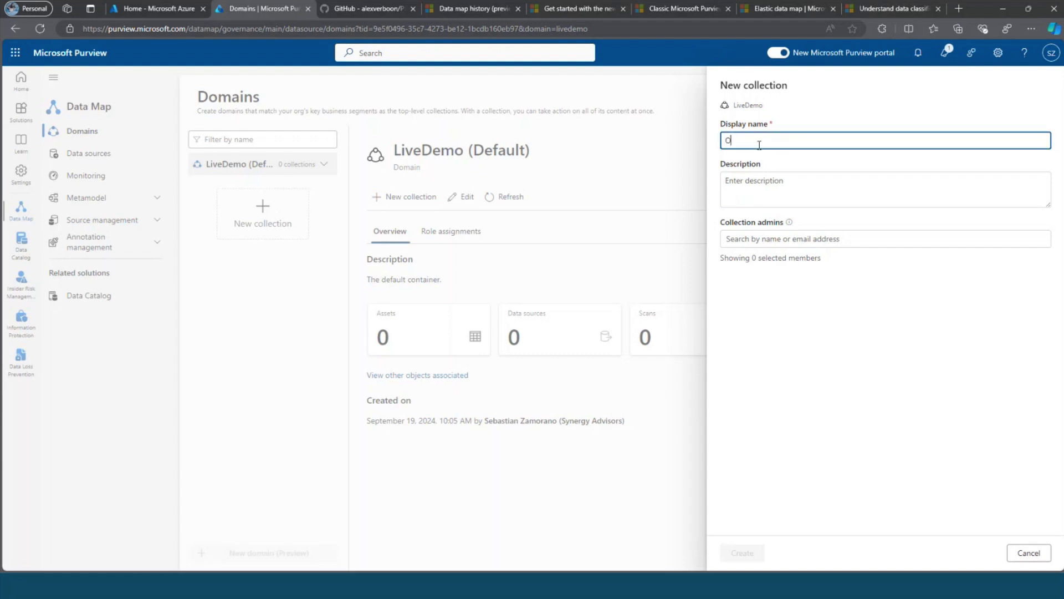
type("n-premises")
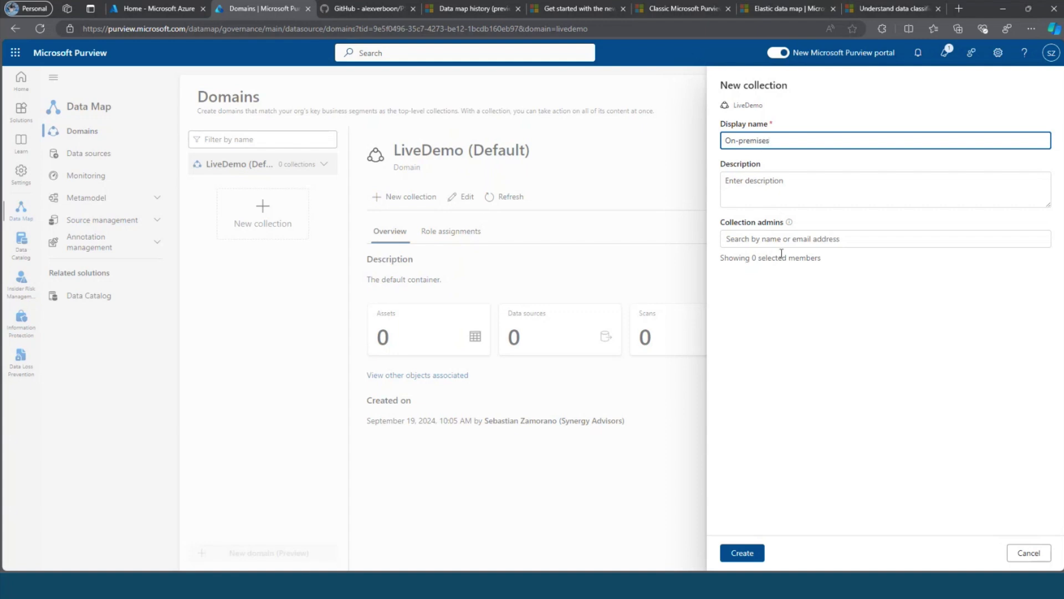
left_click(772, 244)
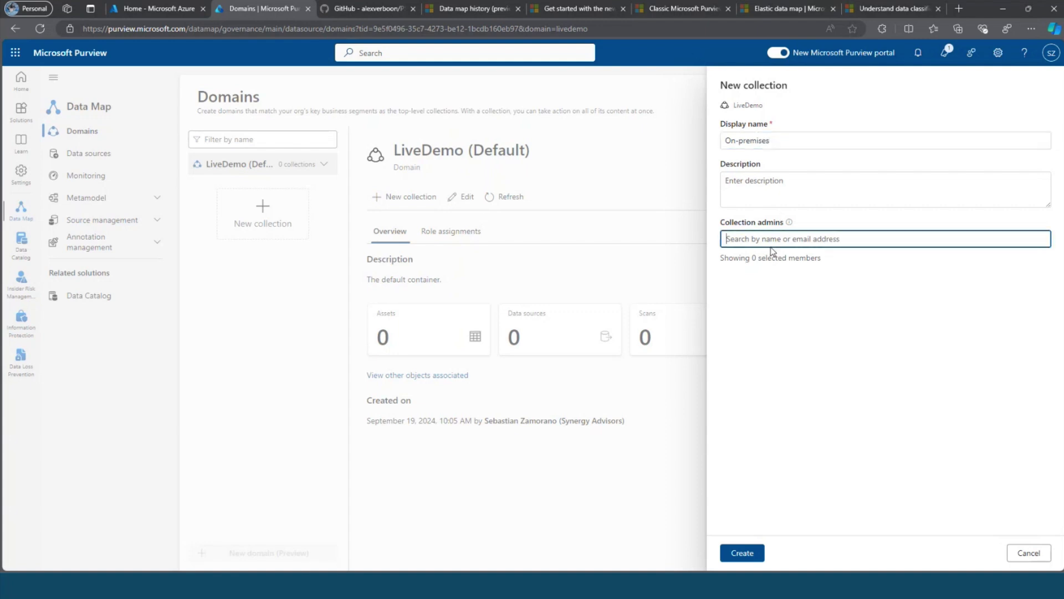
type("sebastia")
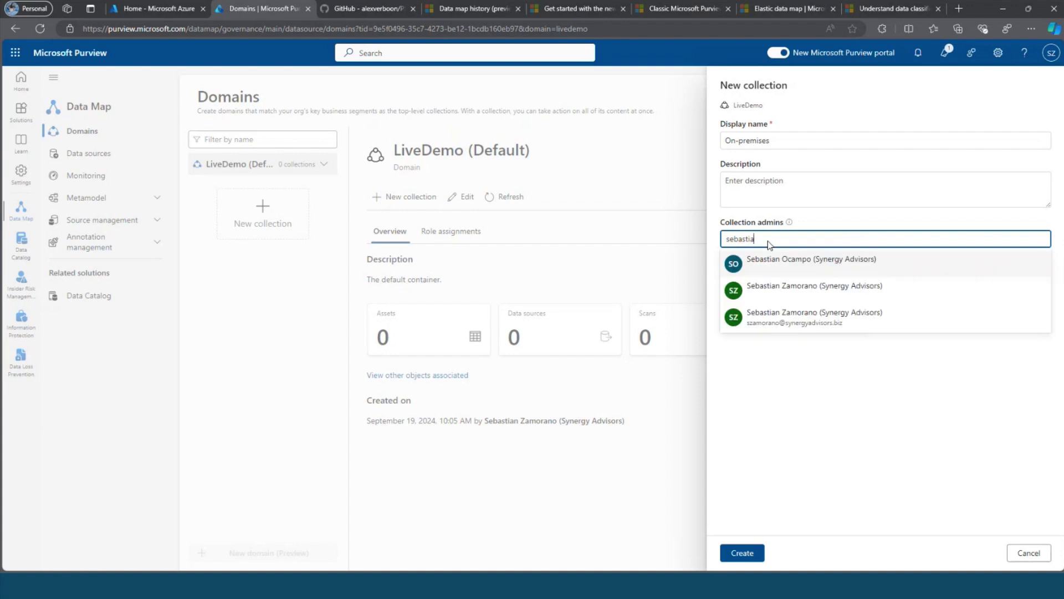
left_click(760, 291)
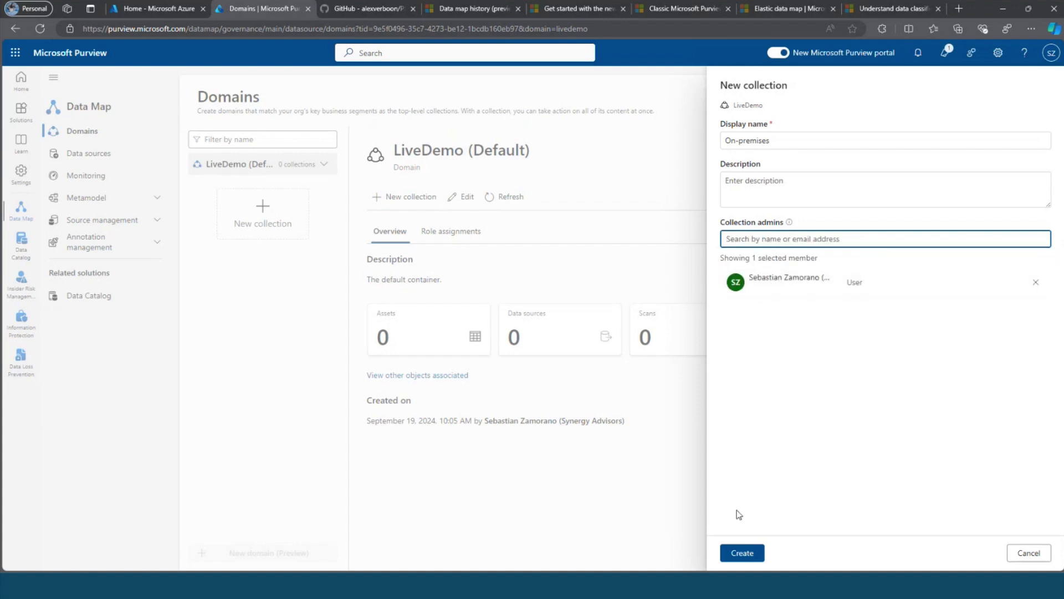
left_click(741, 554)
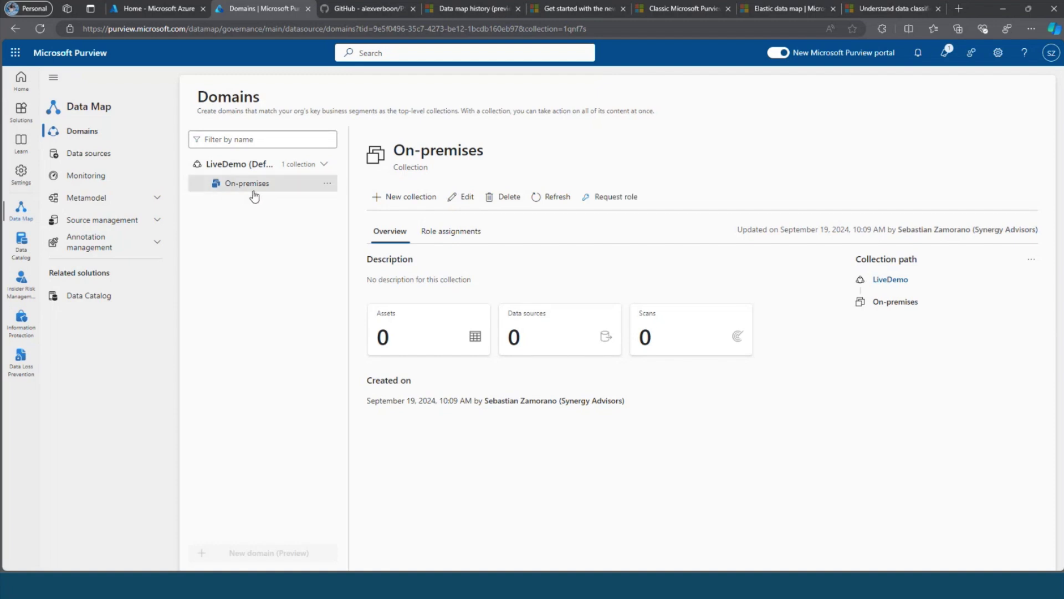
Create a first subcollection under On-premises, named with a misspelled 'Datacenter 01' ('DataGeneter 01').
left_click(329, 186)
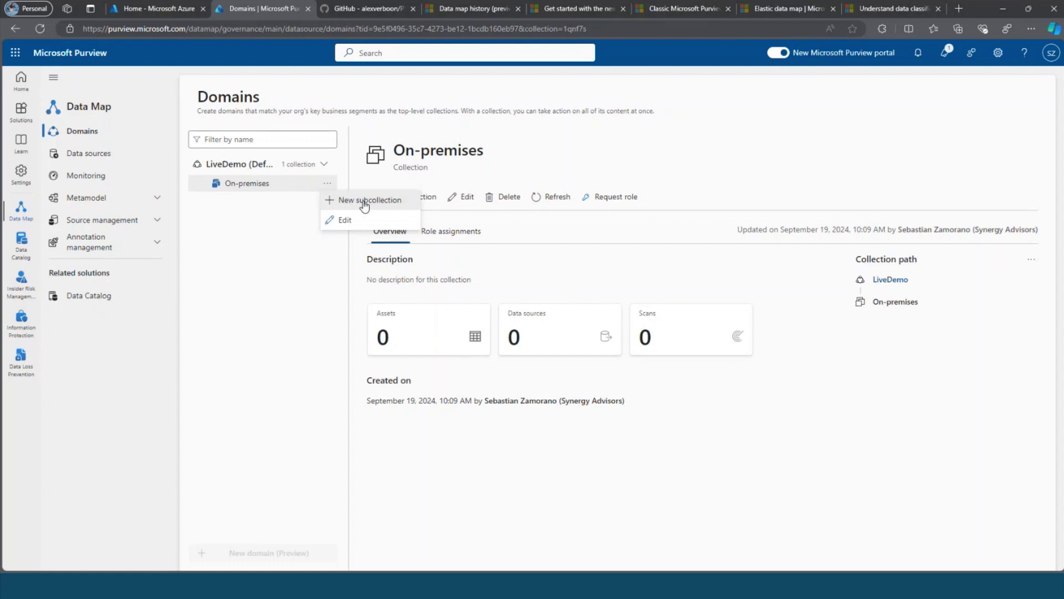
left_click(364, 201)
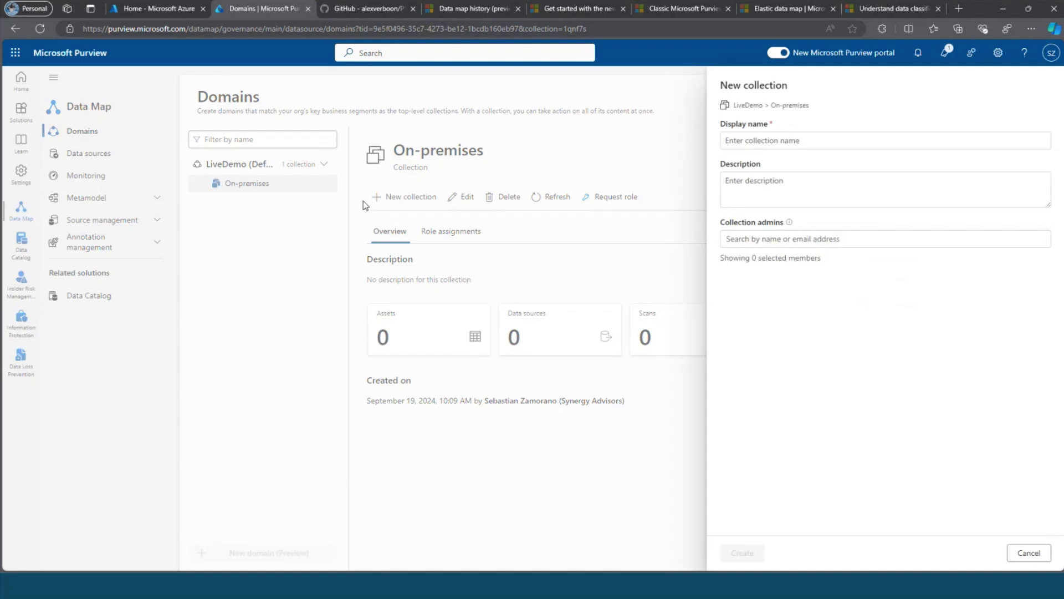
left_click(728, 145)
left_click(742, 142)
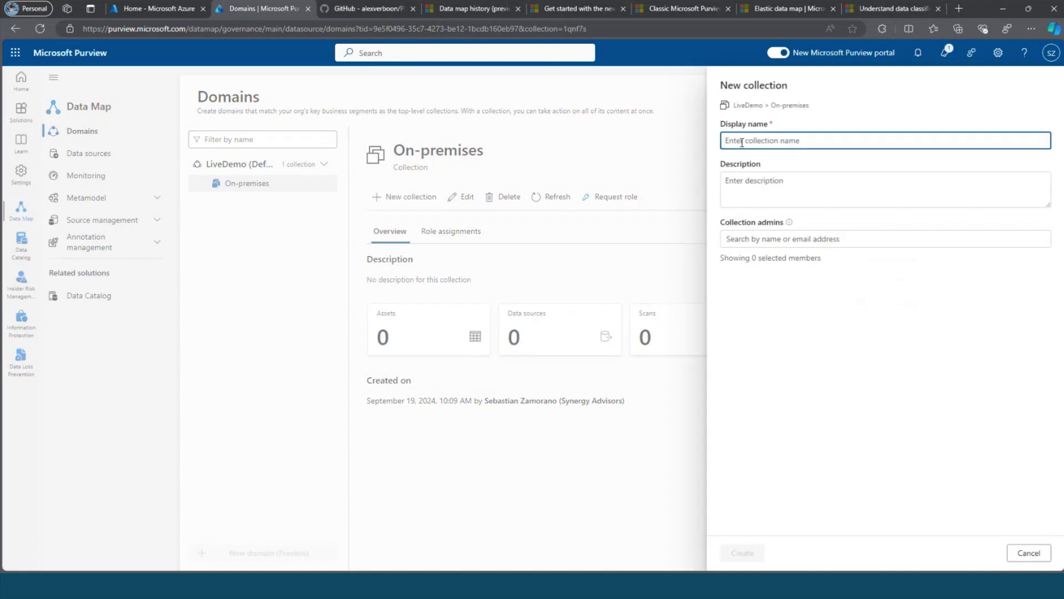
type("DataGeneter 01")
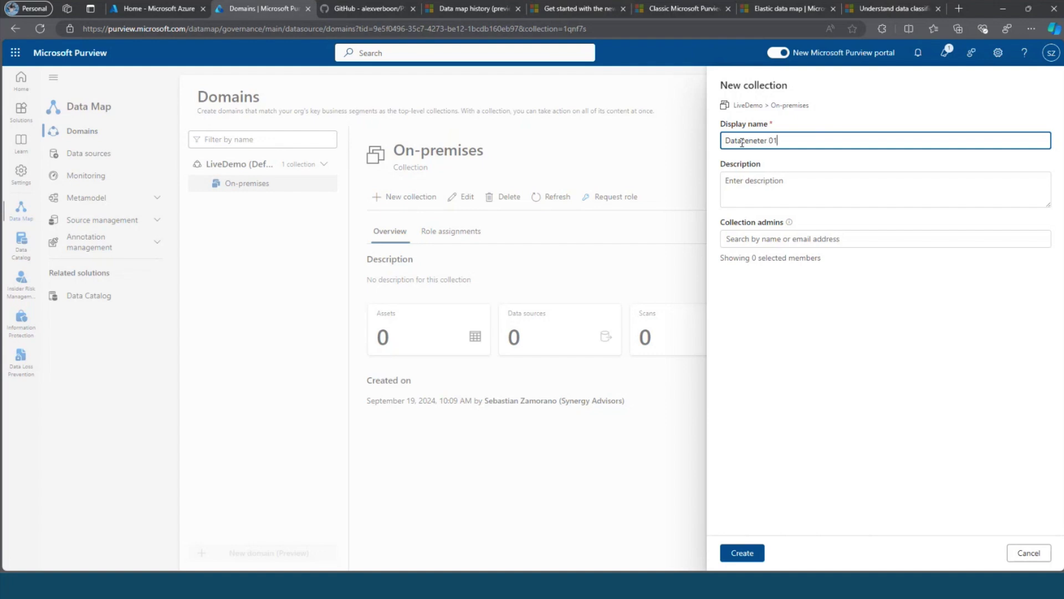
left_click(739, 553)
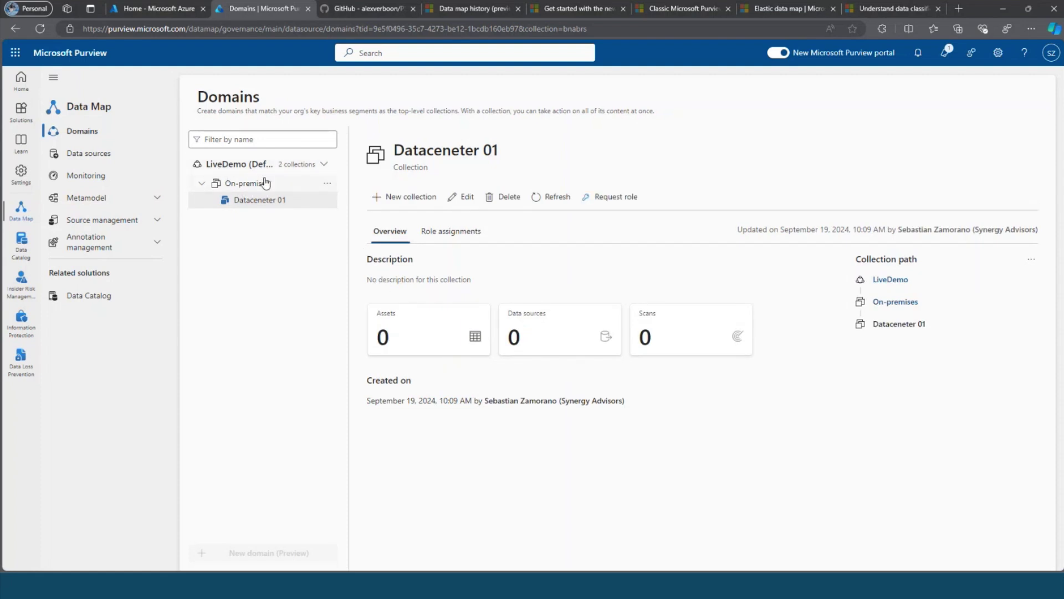
Add a second subcollection, Datacenter 02, under On-premises.
left_click(284, 183)
left_click(327, 183)
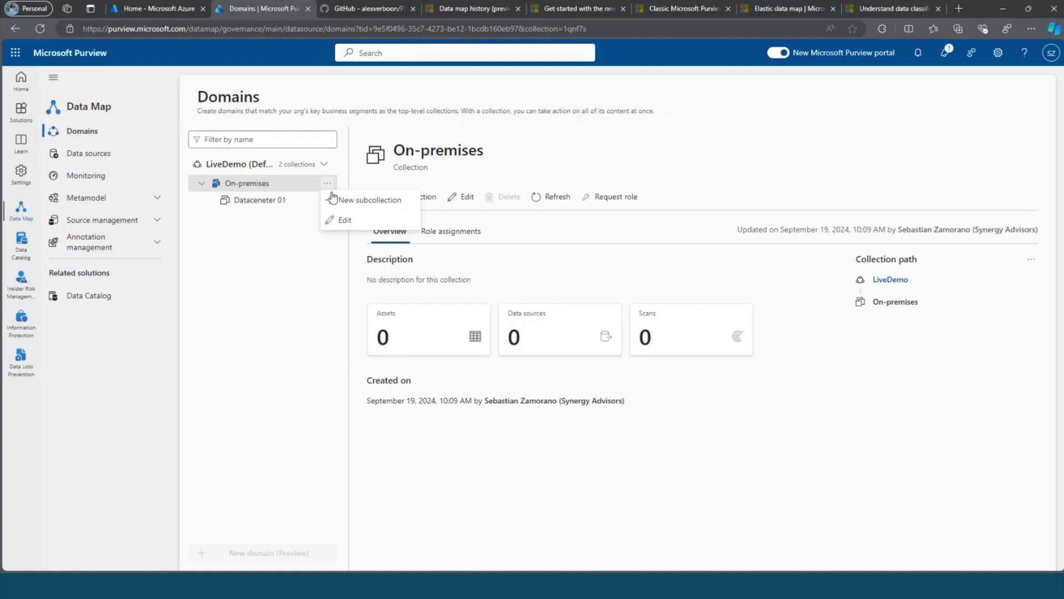
left_click(363, 205)
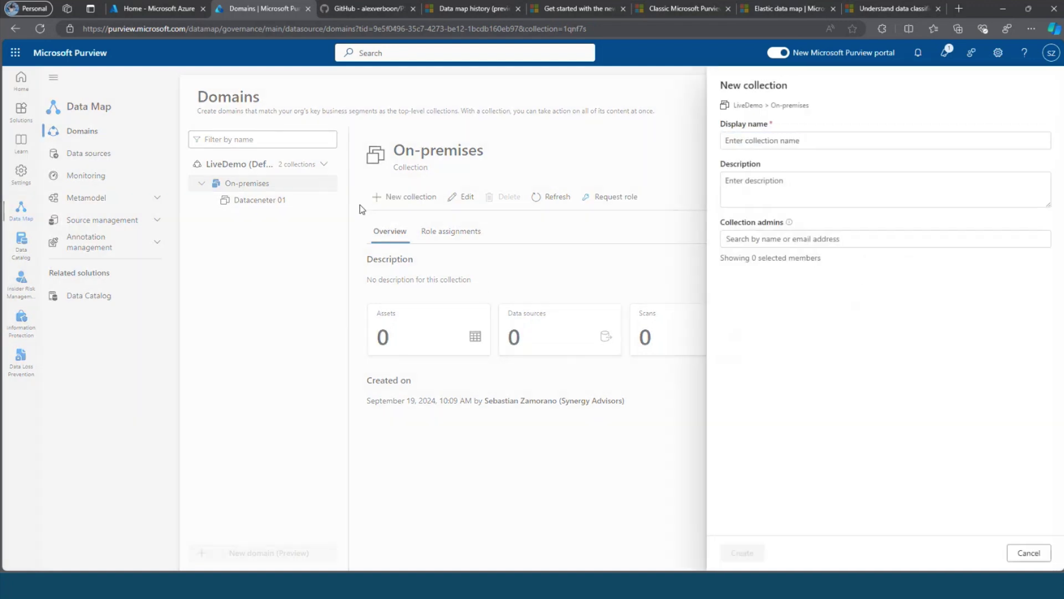
left_click(760, 140)
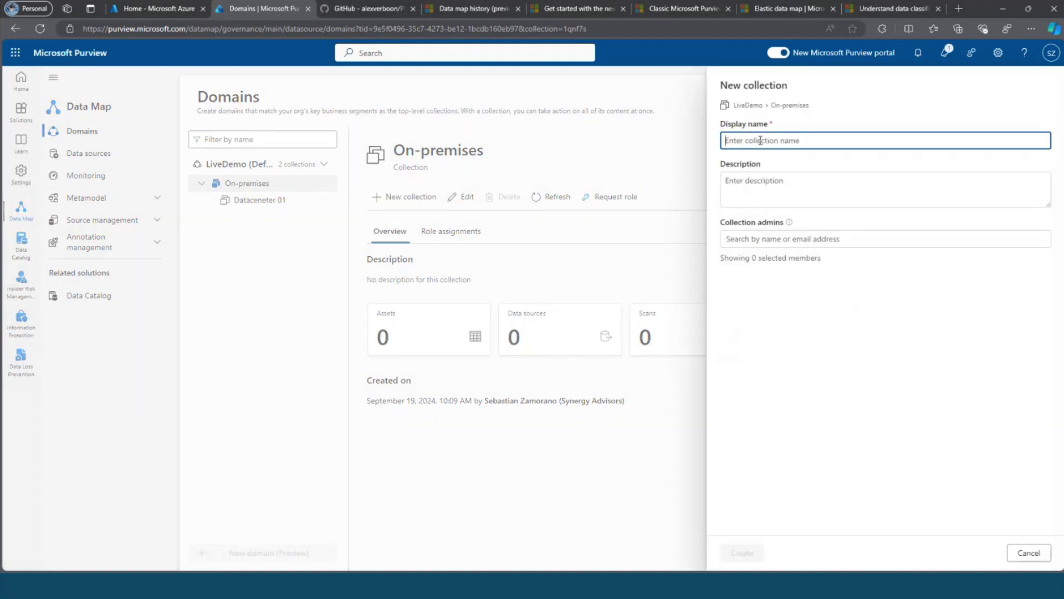
type("Datacenter 01")
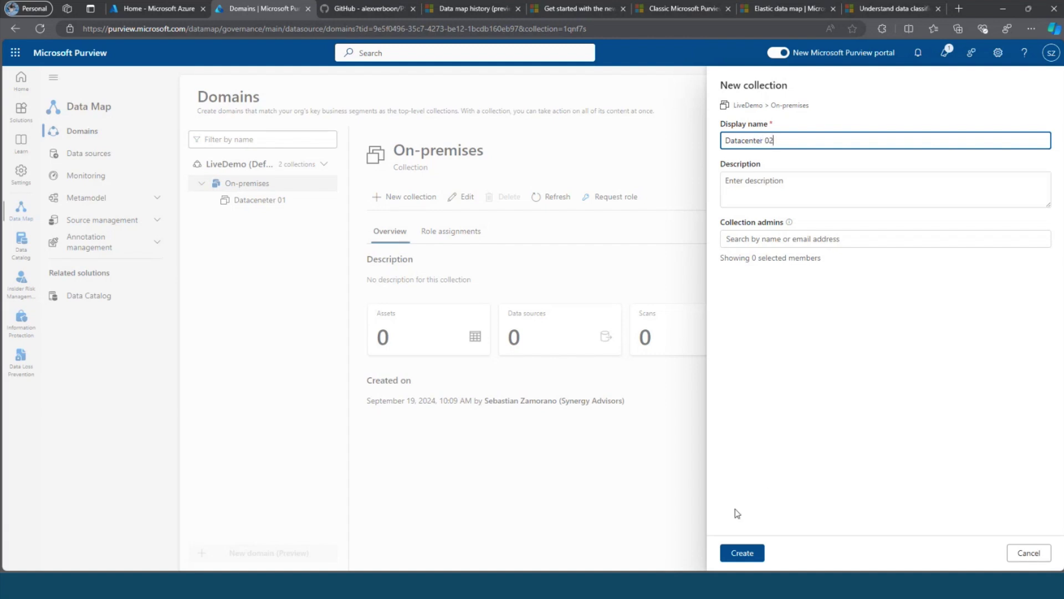
left_click(742, 553)
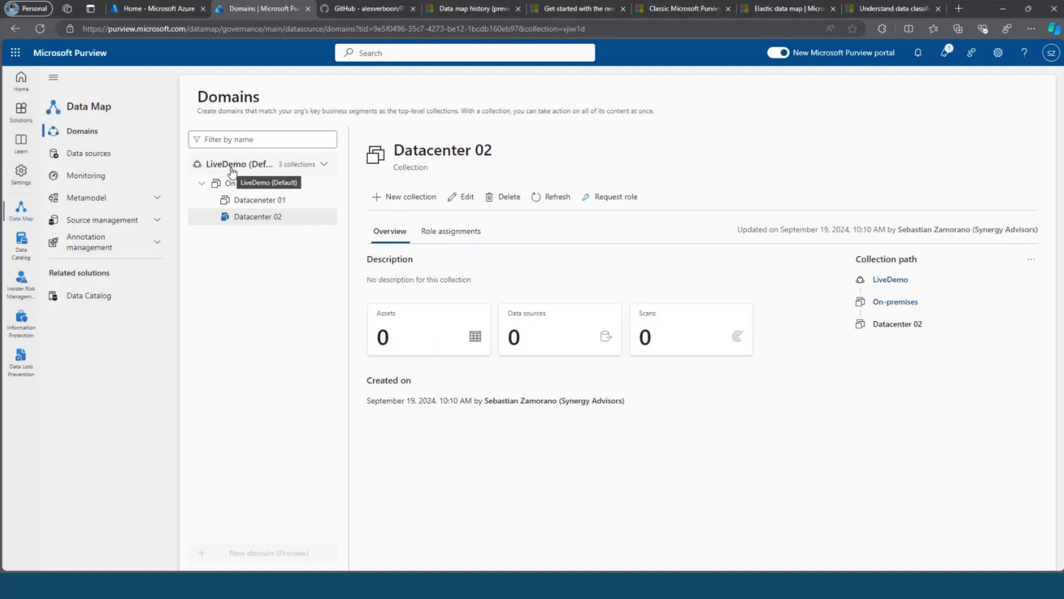
Correct the misspelled subcollection's name to Datacenter 01 and save it.
left_click(280, 201)
left_click(461, 197)
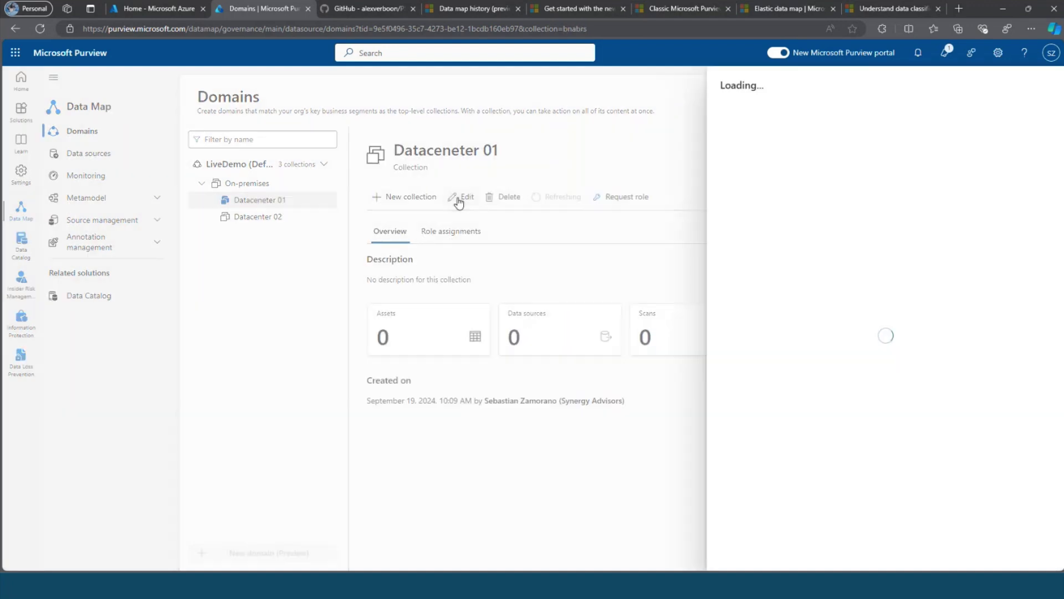
left_click(760, 140)
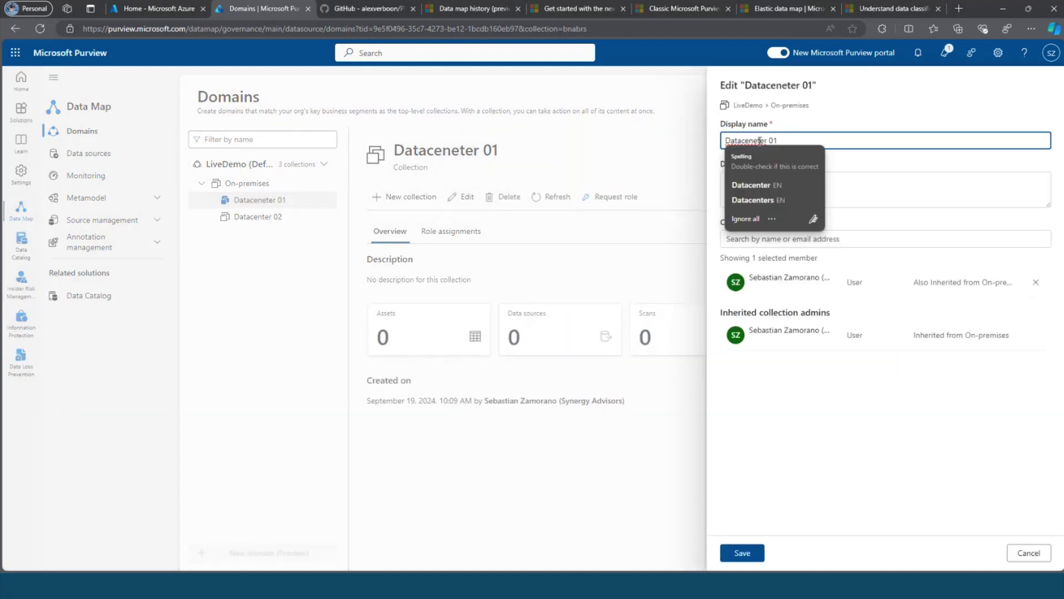
left_click(749, 184)
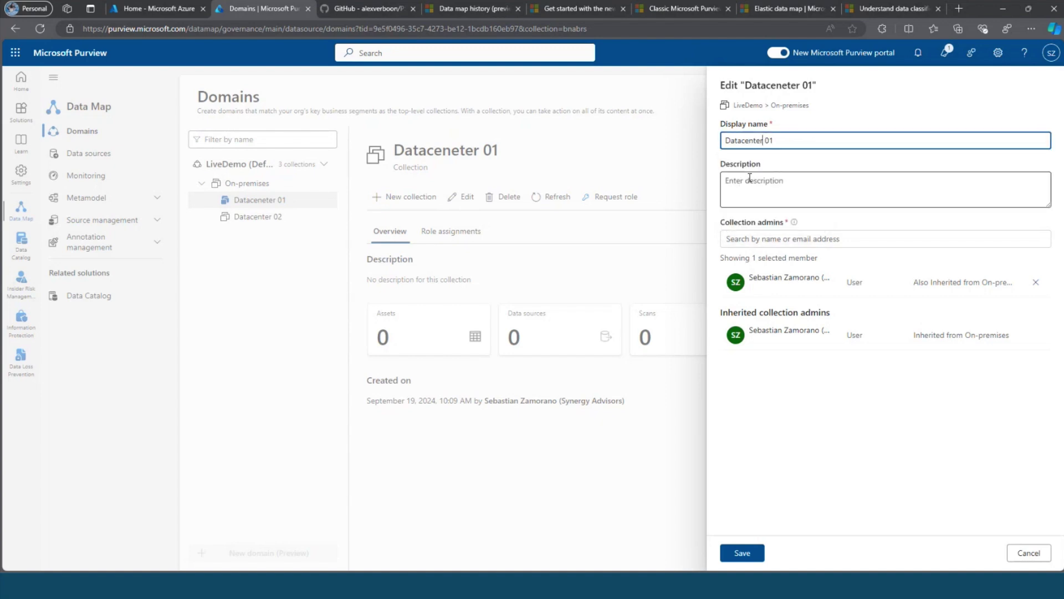
left_click(742, 552)
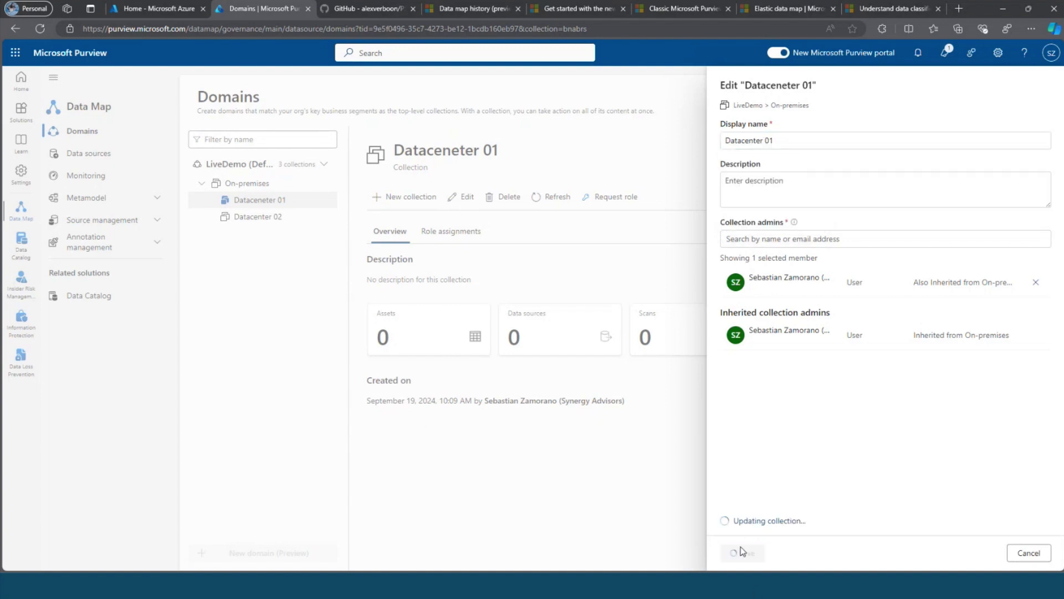
left_click(250, 165)
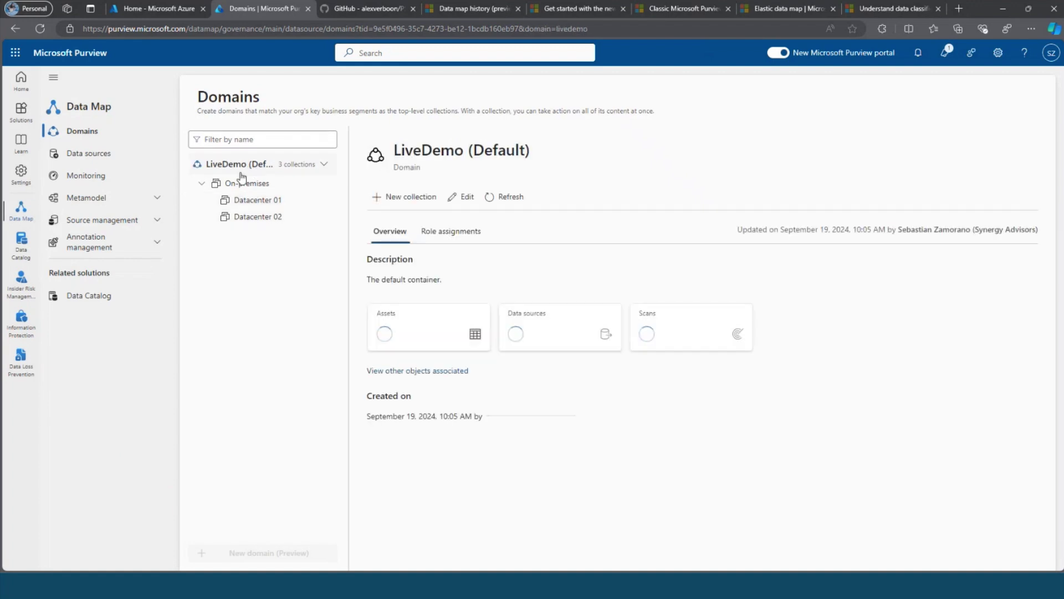
Create a top-level collection named Azure under LiveDemo.
left_click(401, 200)
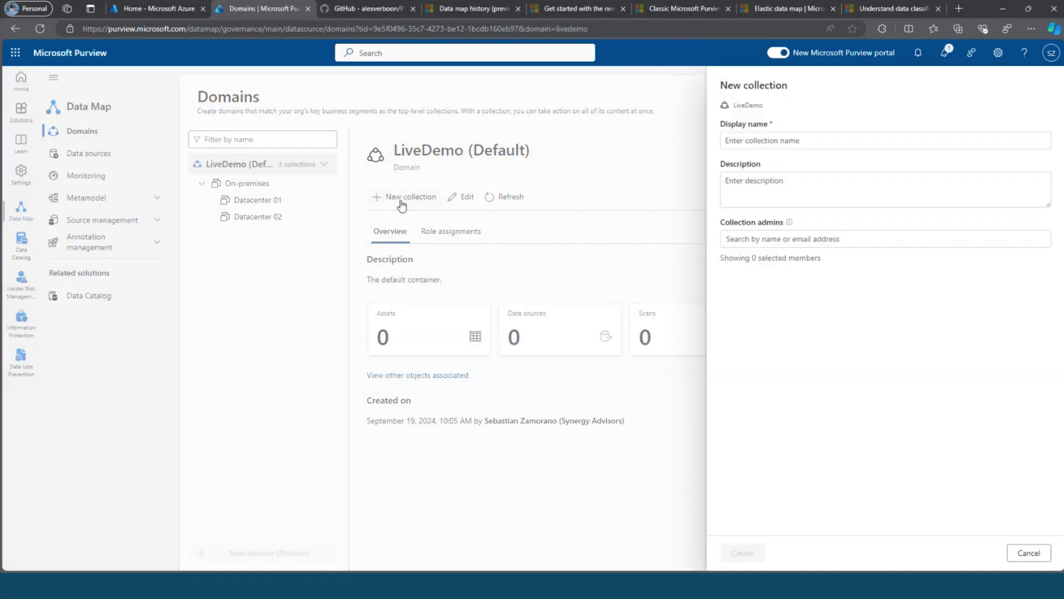
left_click(745, 138)
type("Azure")
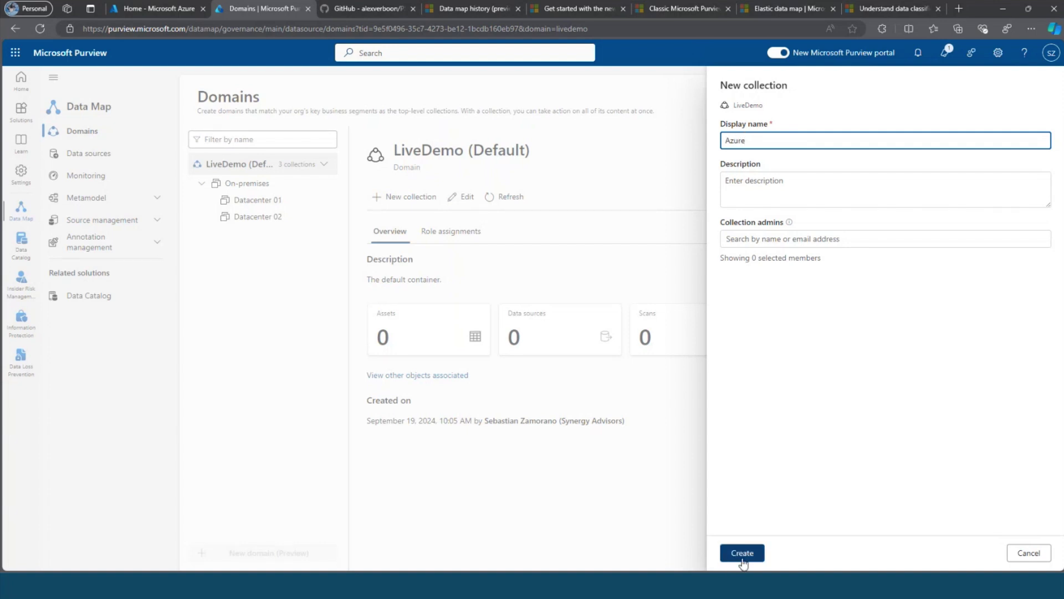
left_click(742, 555)
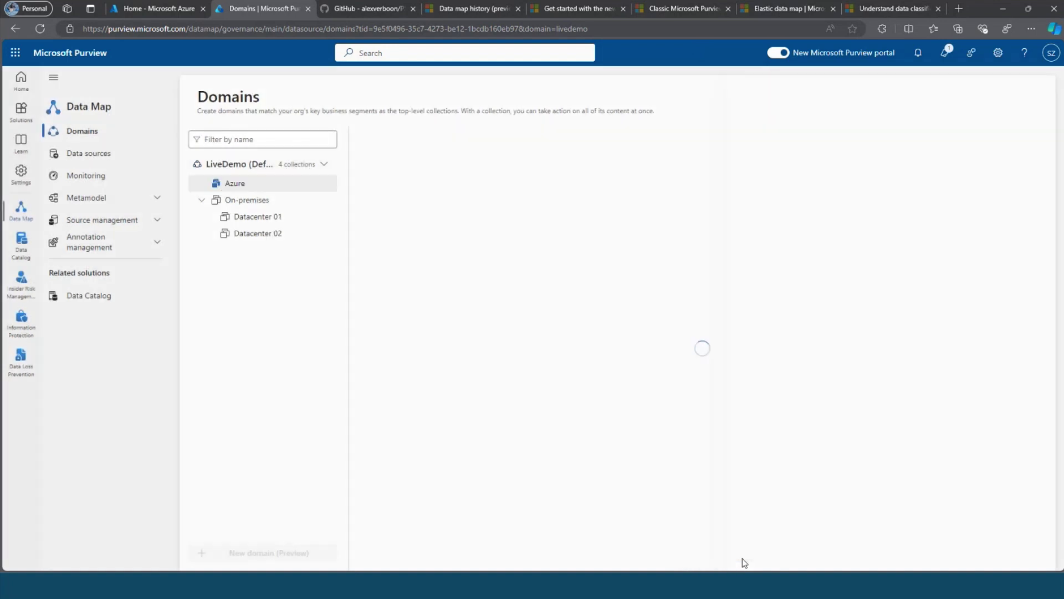
Add an Azure SQL subcollection under Azure.
left_click(327, 183)
left_click(348, 201)
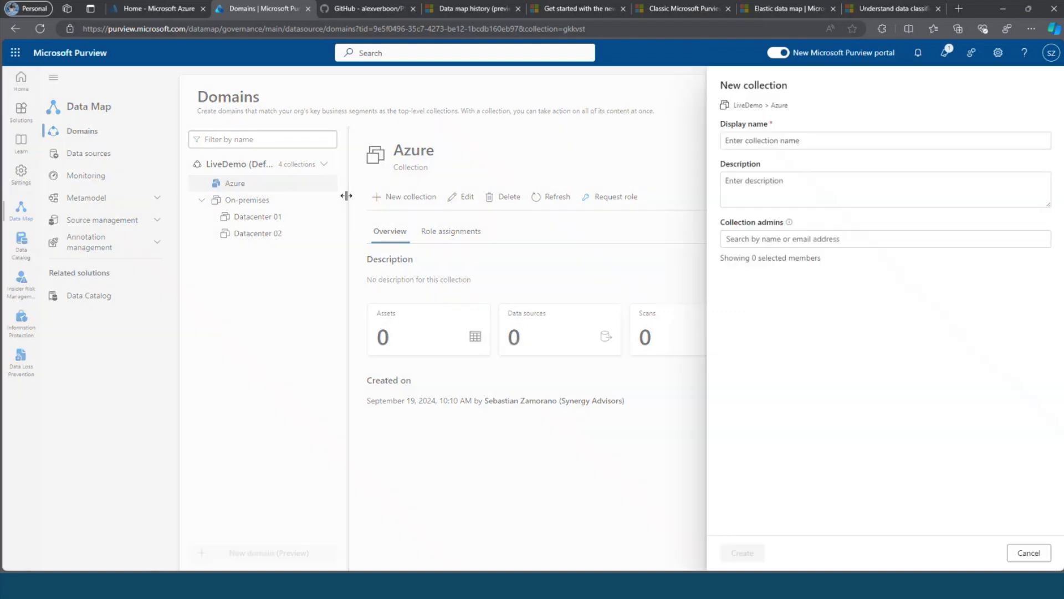
left_click(753, 142)
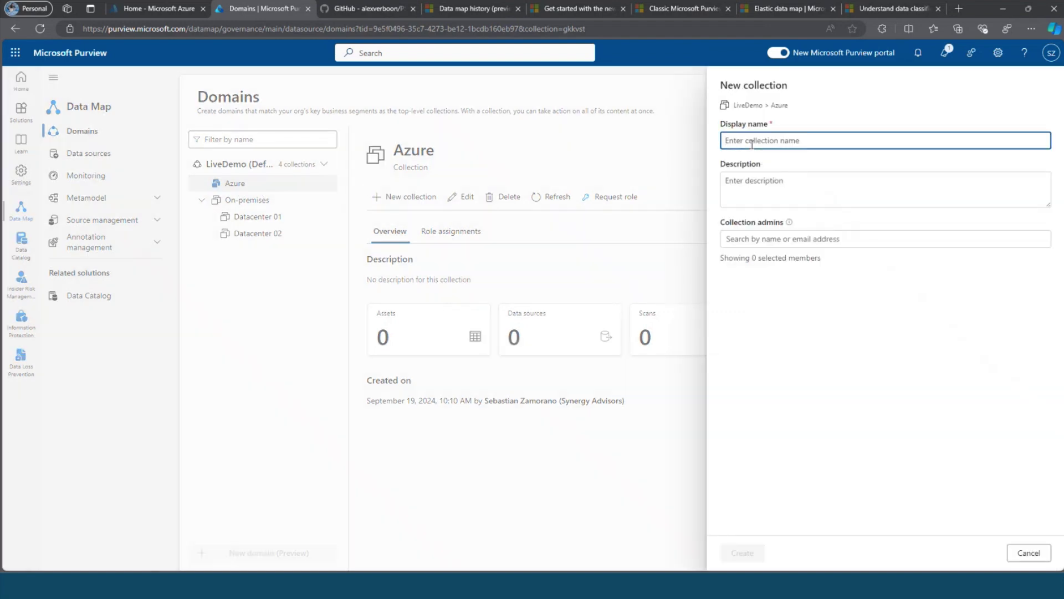
type("Azure SQL")
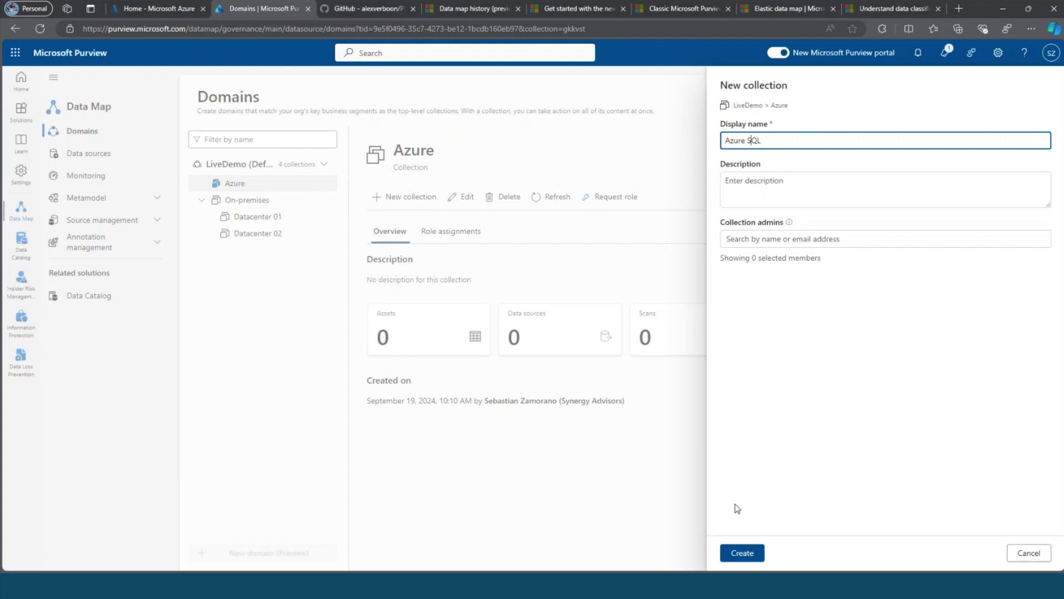
left_click(738, 555)
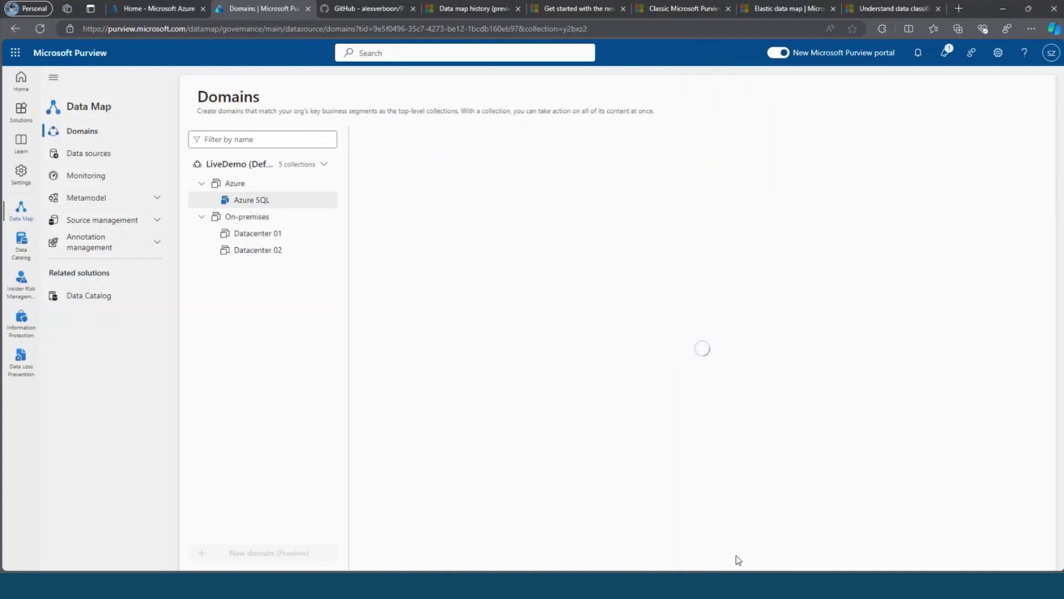
Add an Azure Blob Storage subcollection under Azure.
left_click(235, 183)
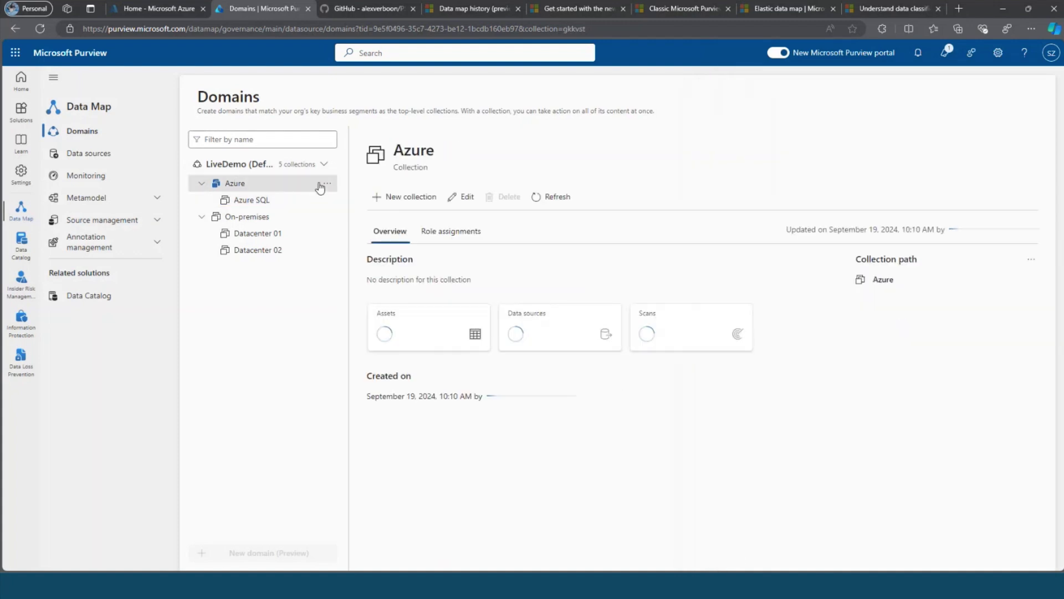
left_click(327, 183)
left_click(339, 198)
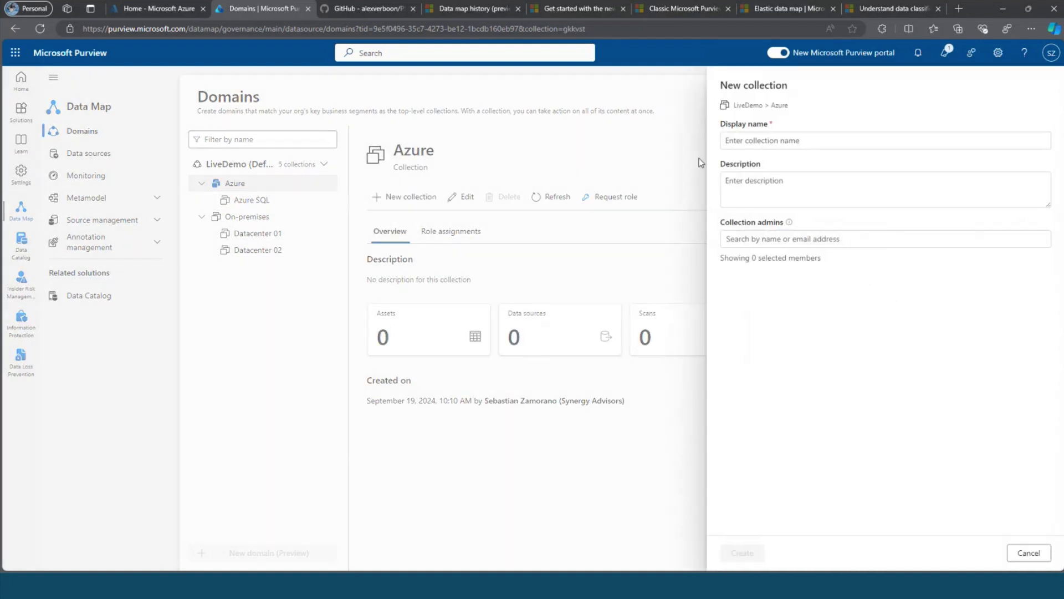
left_click(736, 142)
type("Azure B")
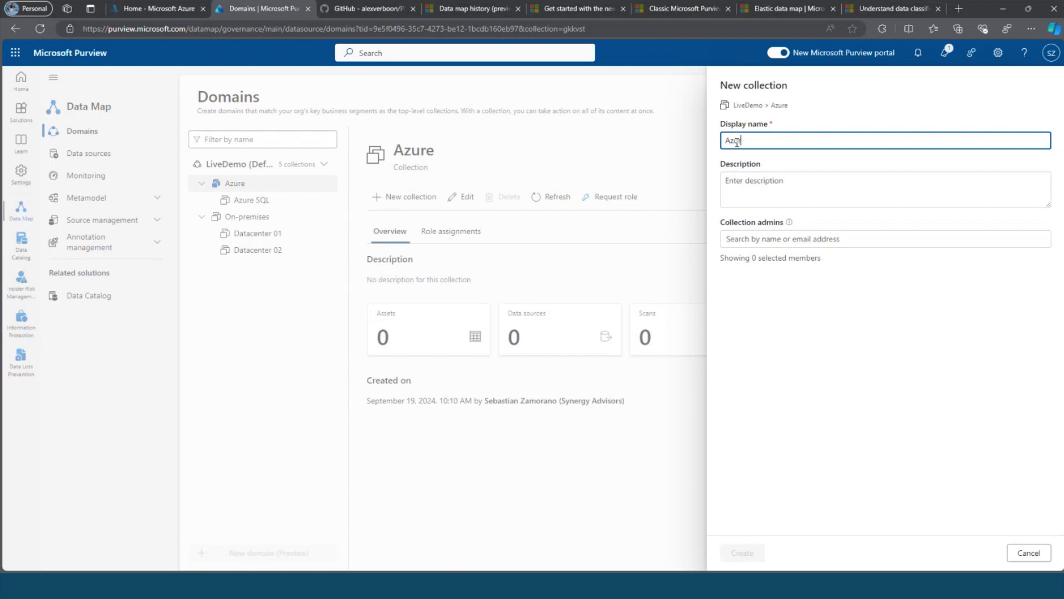
type("ob")
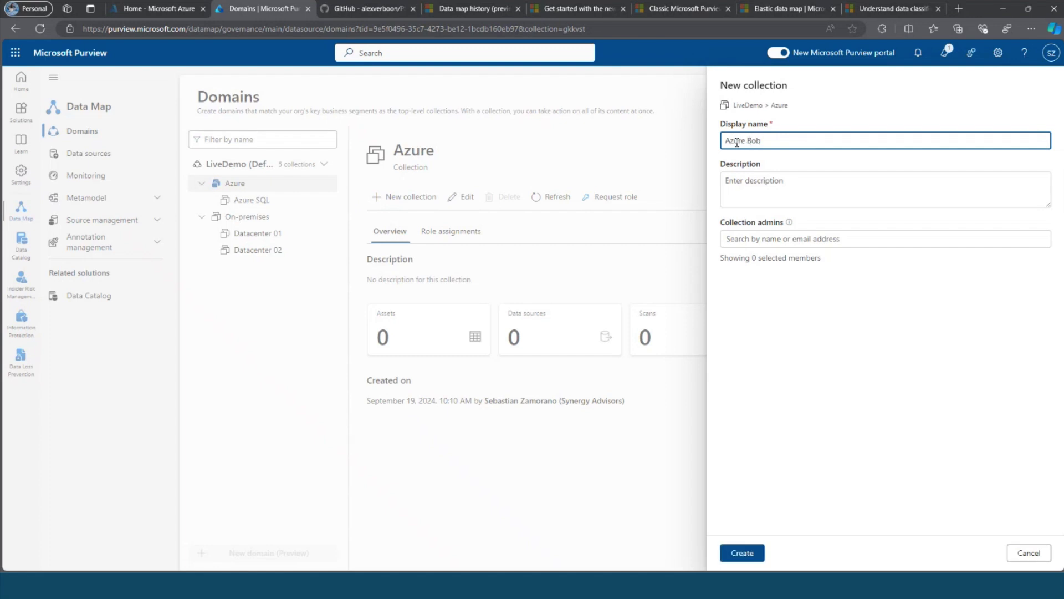
key("BackSpace")
type("lob Storage")
left_click(742, 552)
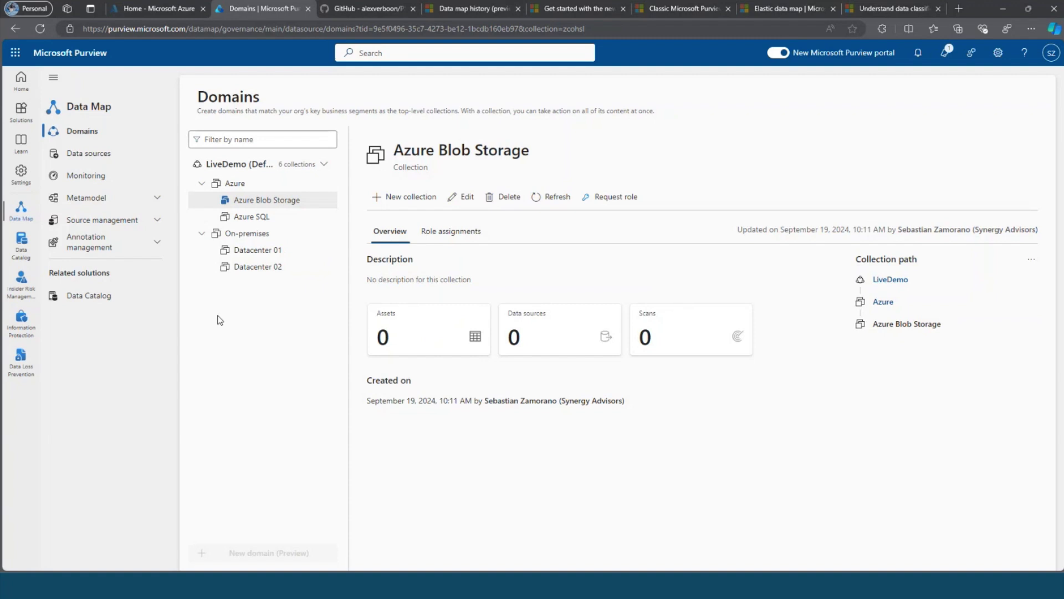
Expand LiveDemo, On-premises and Azure in the Data sources map, then start Register.
left_click(82, 155)
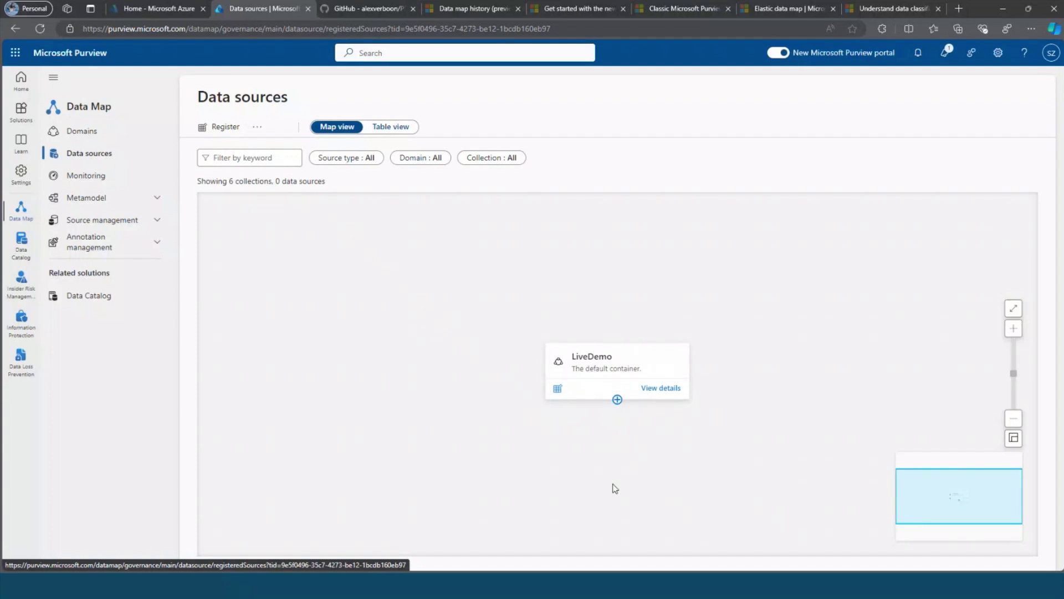
left_click(617, 399)
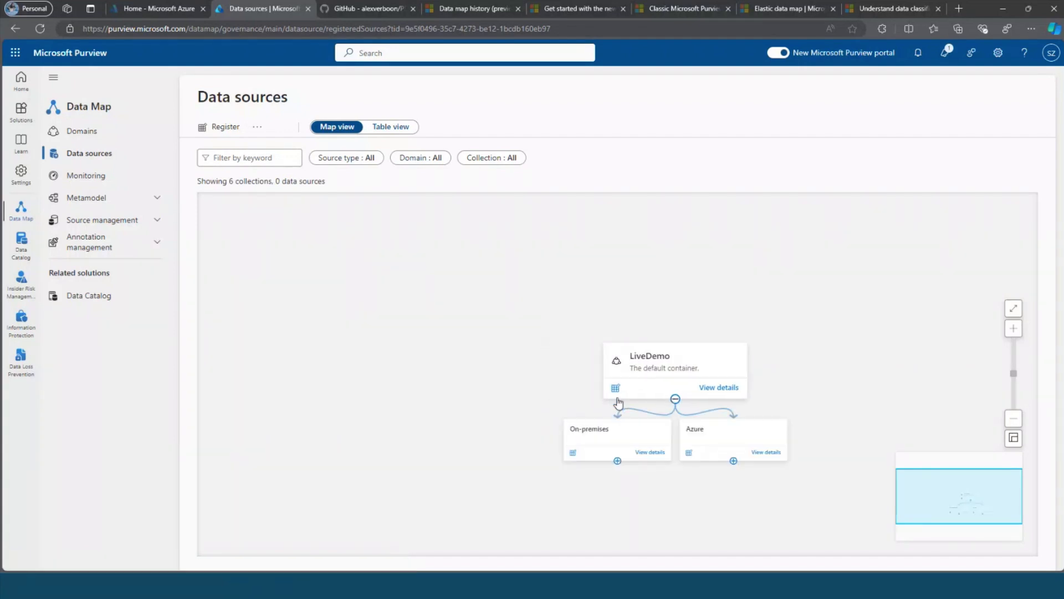
left_click(613, 492)
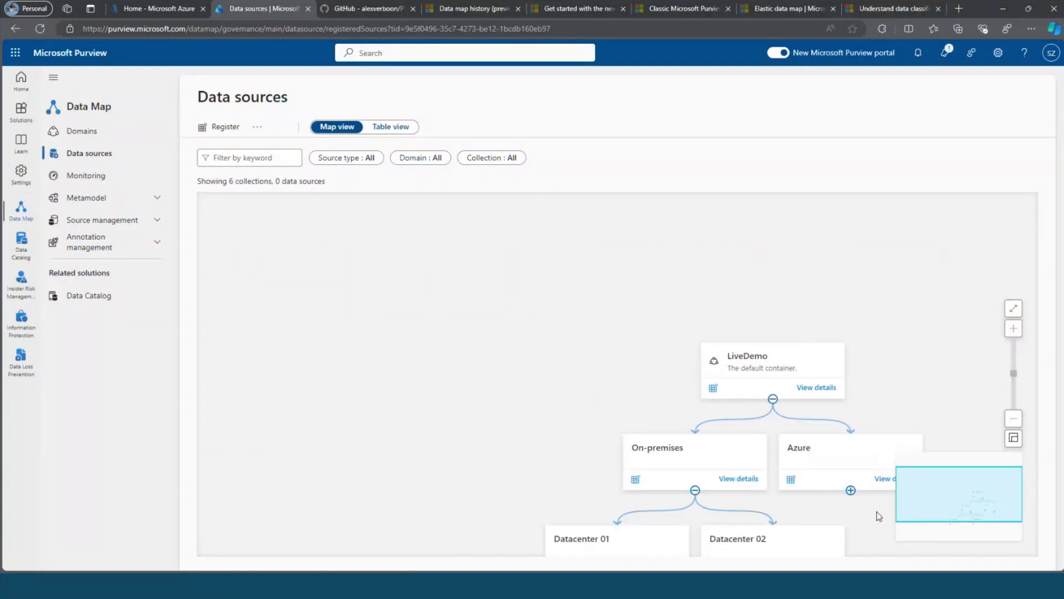
left_click(850, 490)
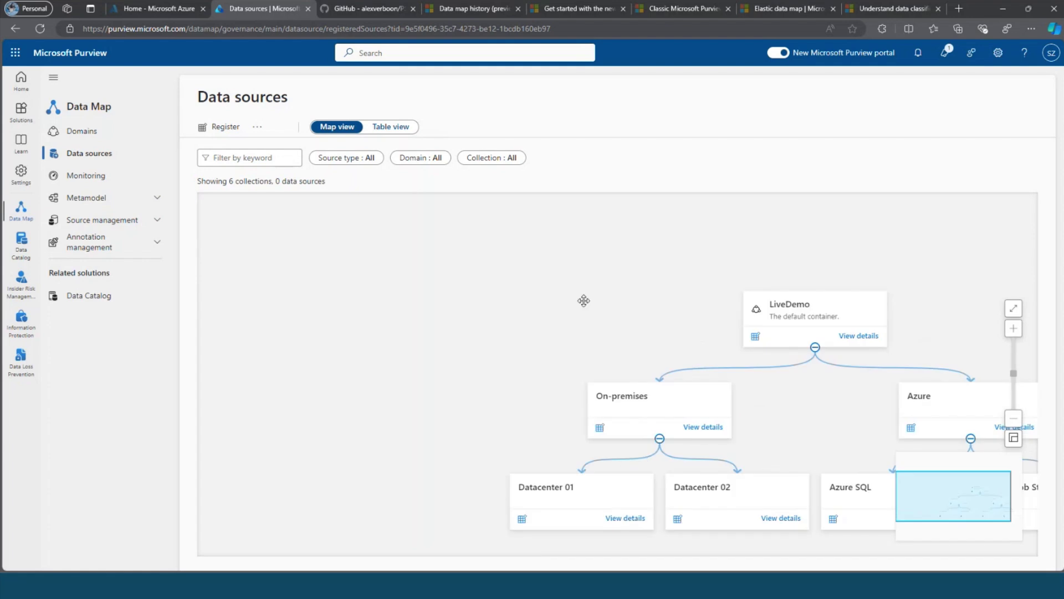
left_click_drag(456, 260, 352, 238)
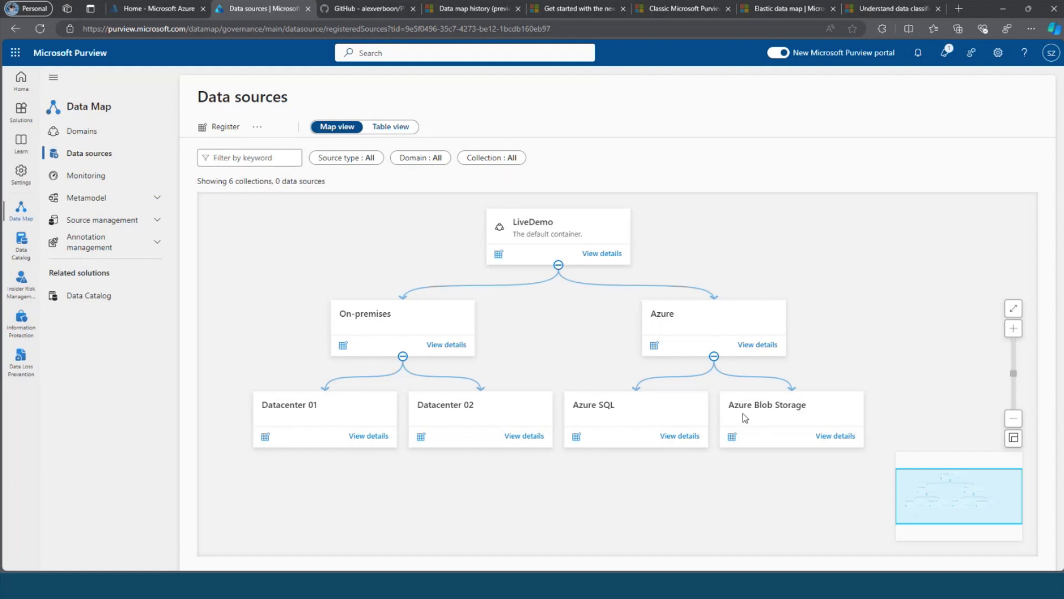
left_click(220, 128)
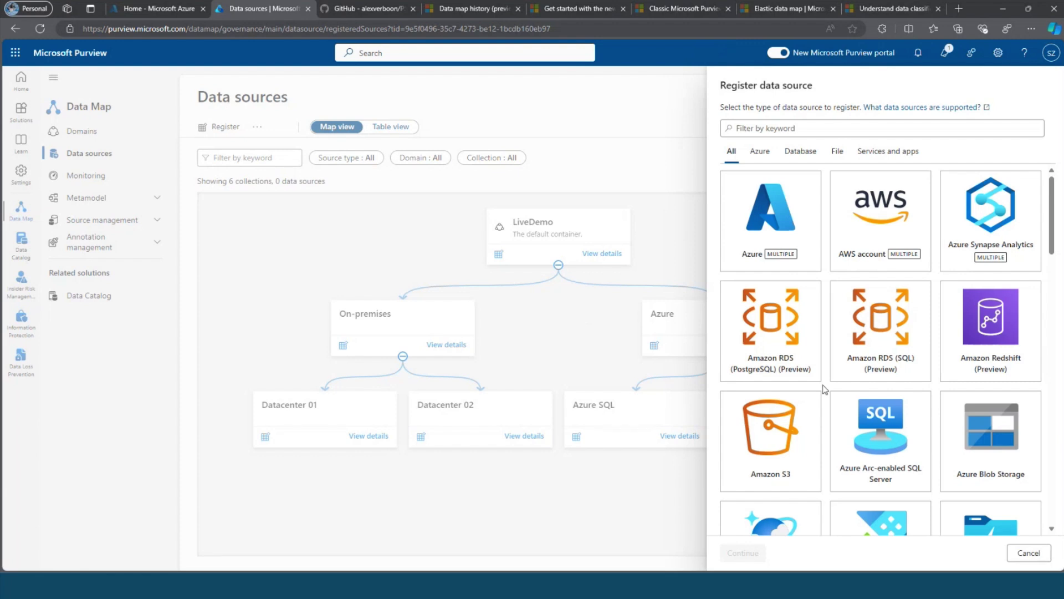
scroll(825, 389, "down", 3)
scroll(825, 390, "down", 5)
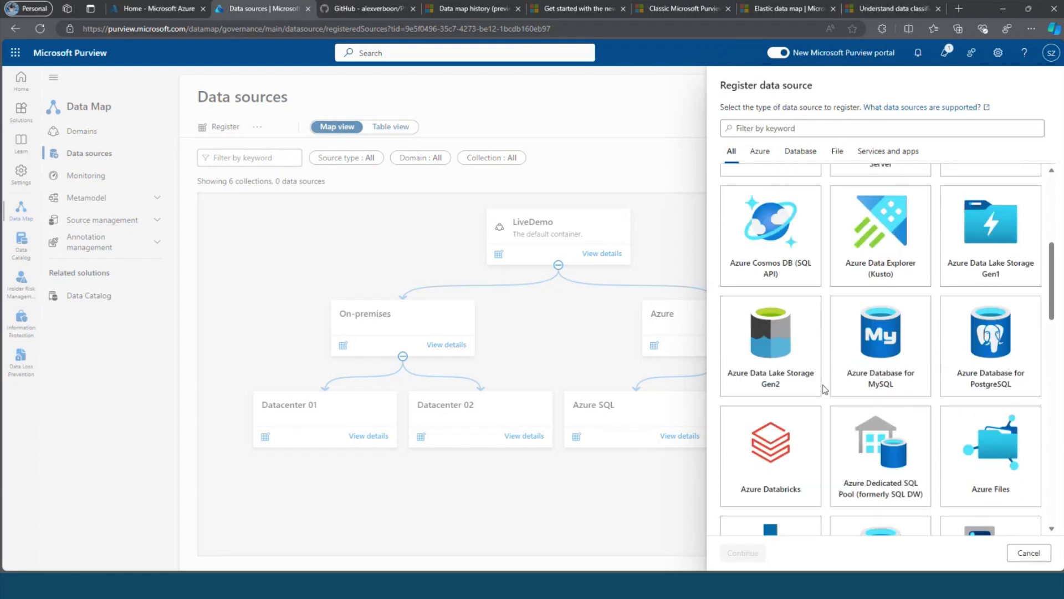
scroll(824, 390, "down", 3)
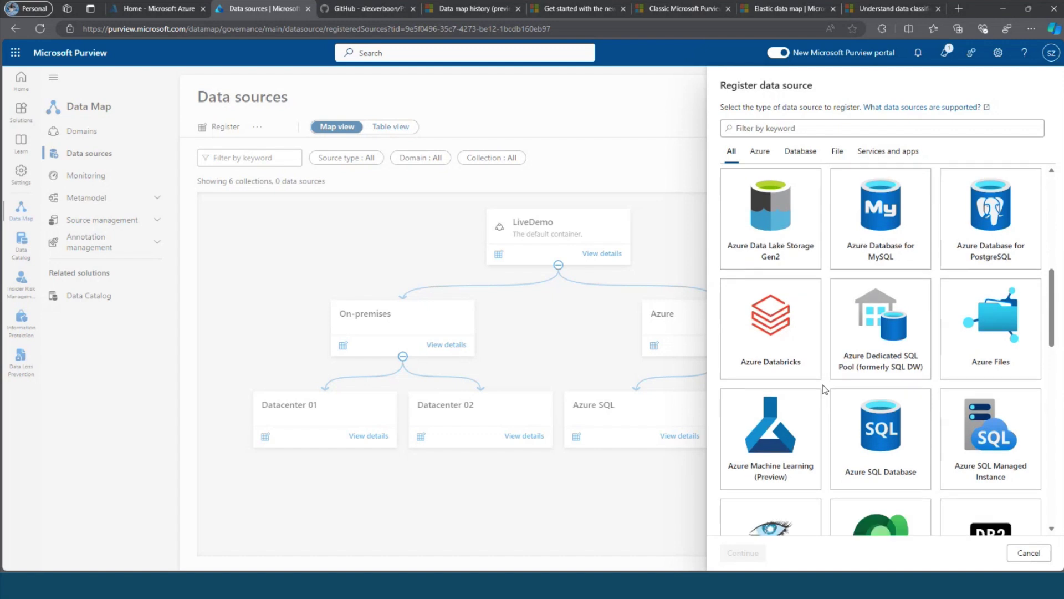
scroll(824, 390, "down", 2)
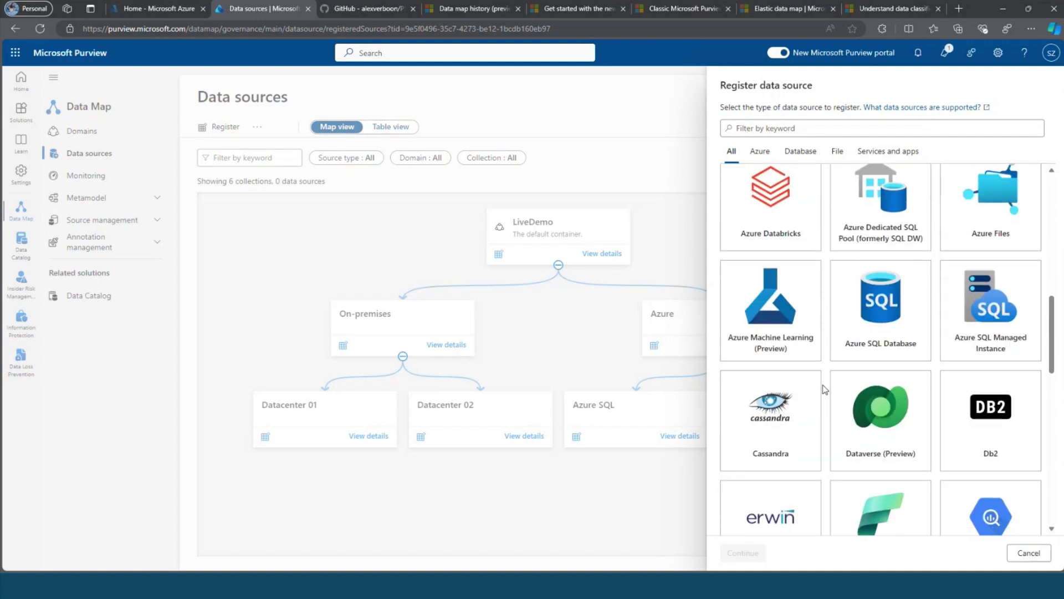
scroll(825, 390, "down", 2)
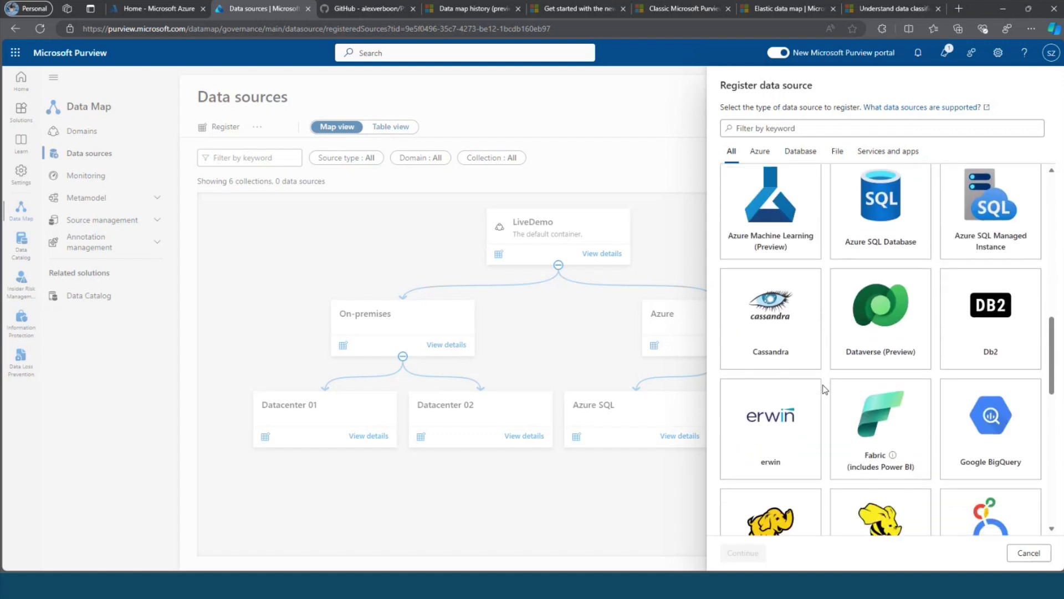
scroll(824, 389, "down", 2)
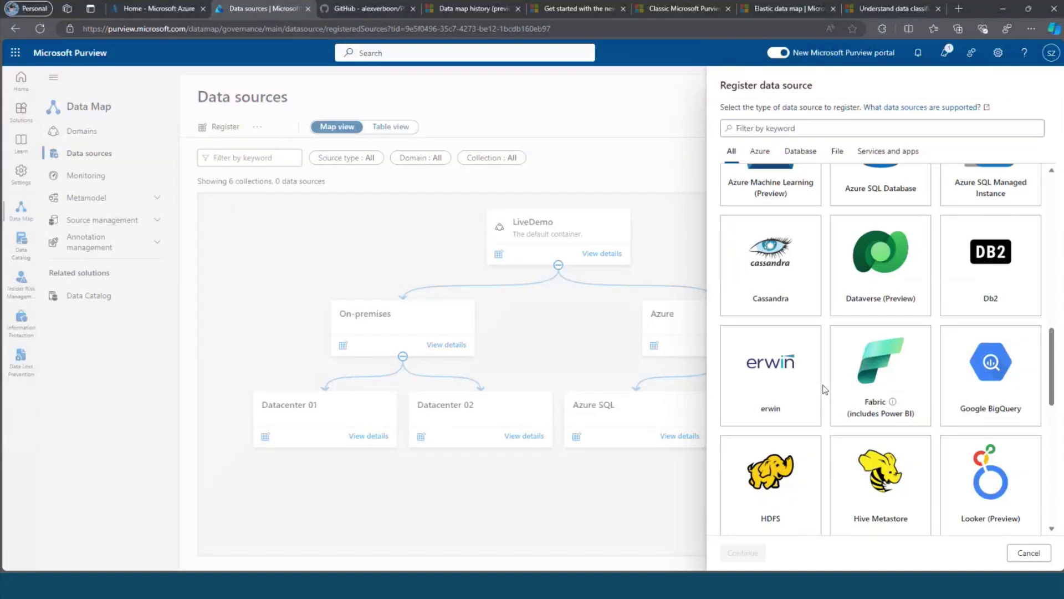
scroll(825, 390, "down", 2)
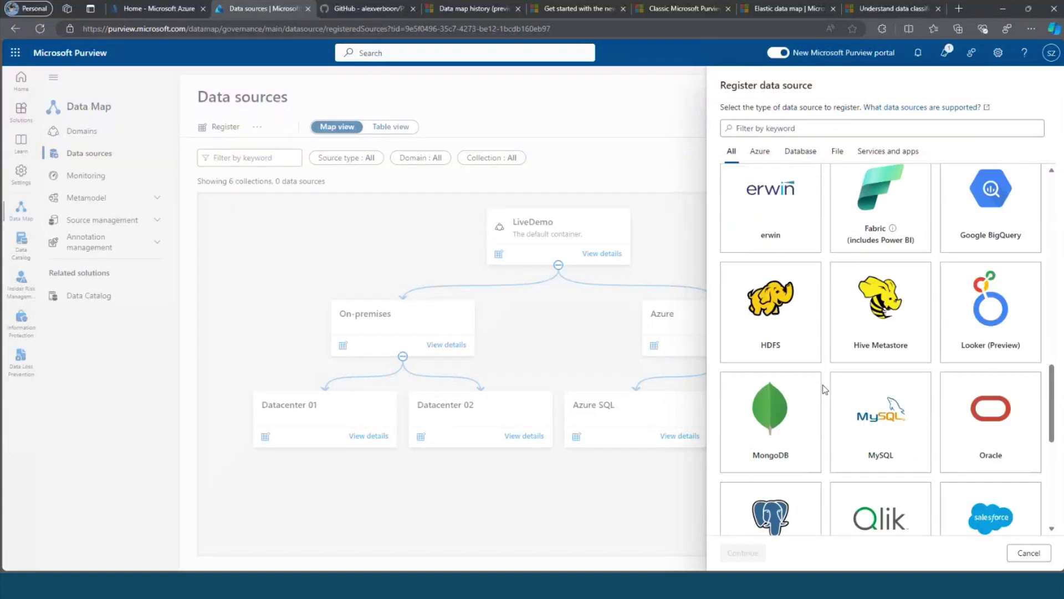
scroll(834, 423, "down", 3)
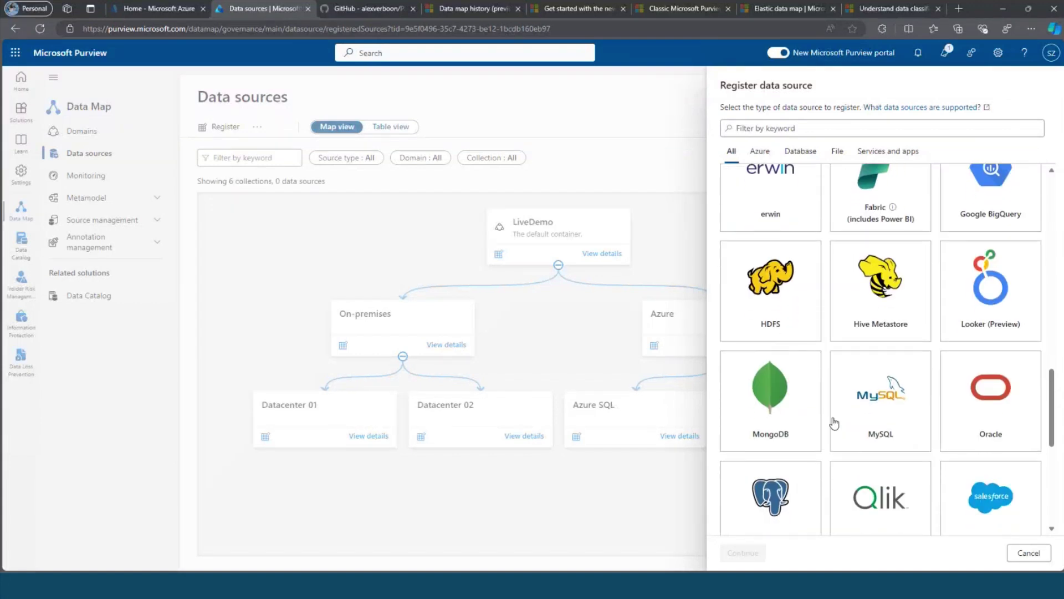
scroll(834, 423, "down", 2)
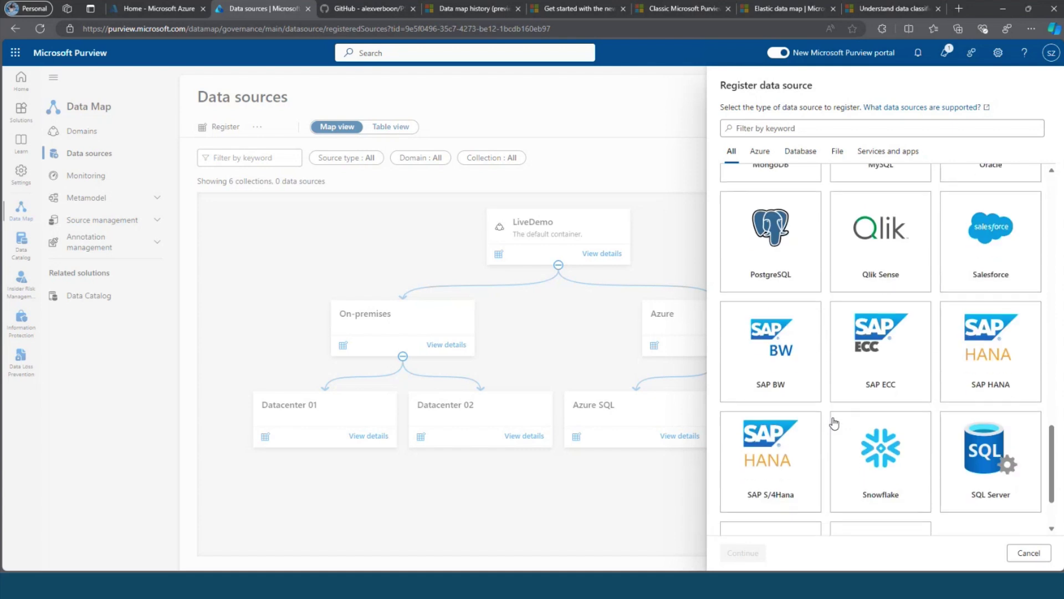
scroll(834, 423, "up", 4)
scroll(834, 423, "up", 10)
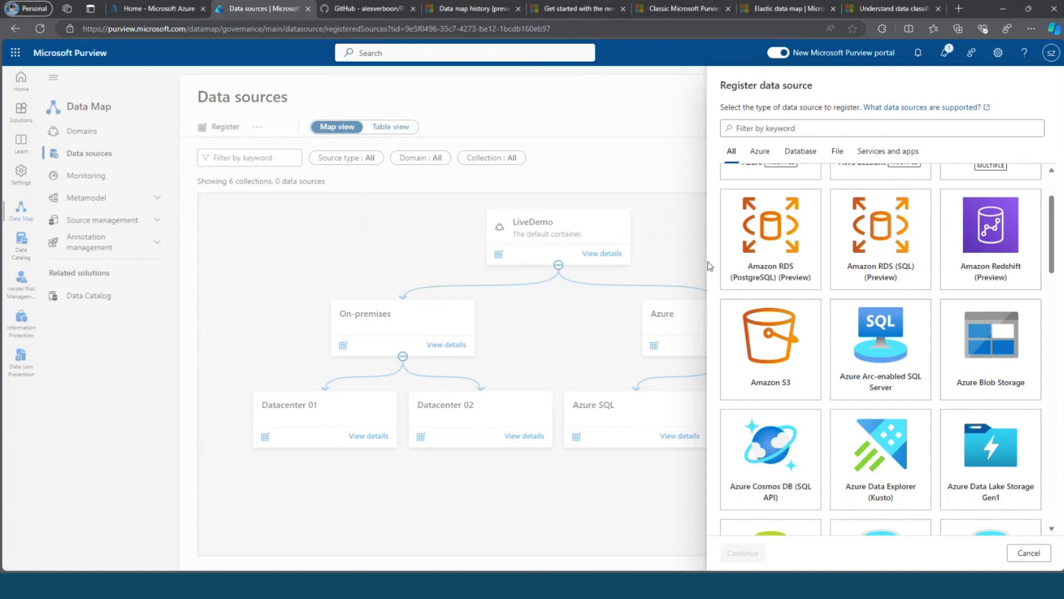
Cancel the Register data source panel to return to the collections map.
left_click(1028, 553)
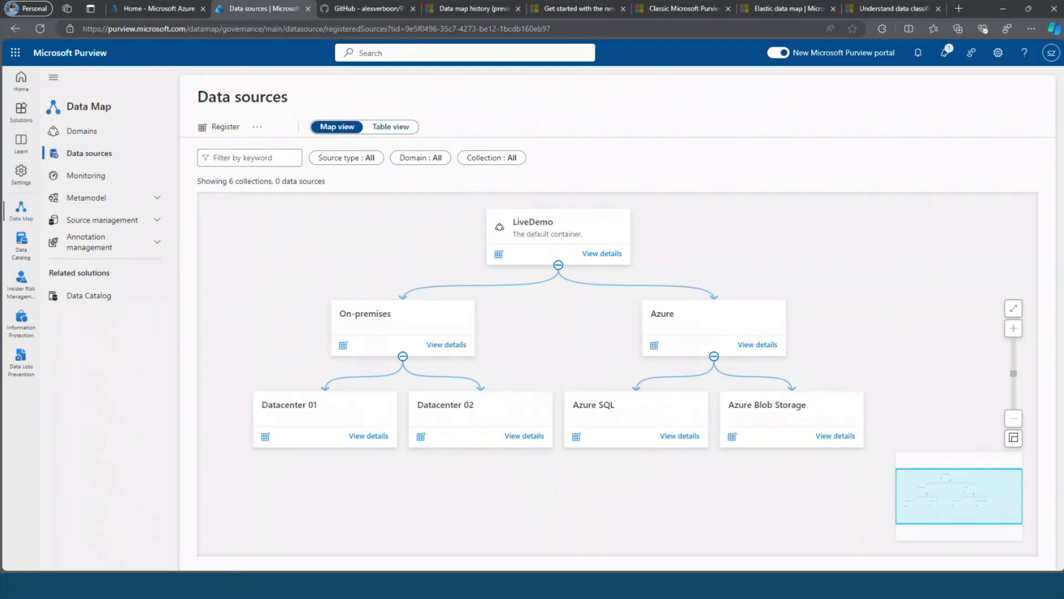
Review the Visio Purview architecture diagram, then minimize it to reach the server.
key("alt+Tab")
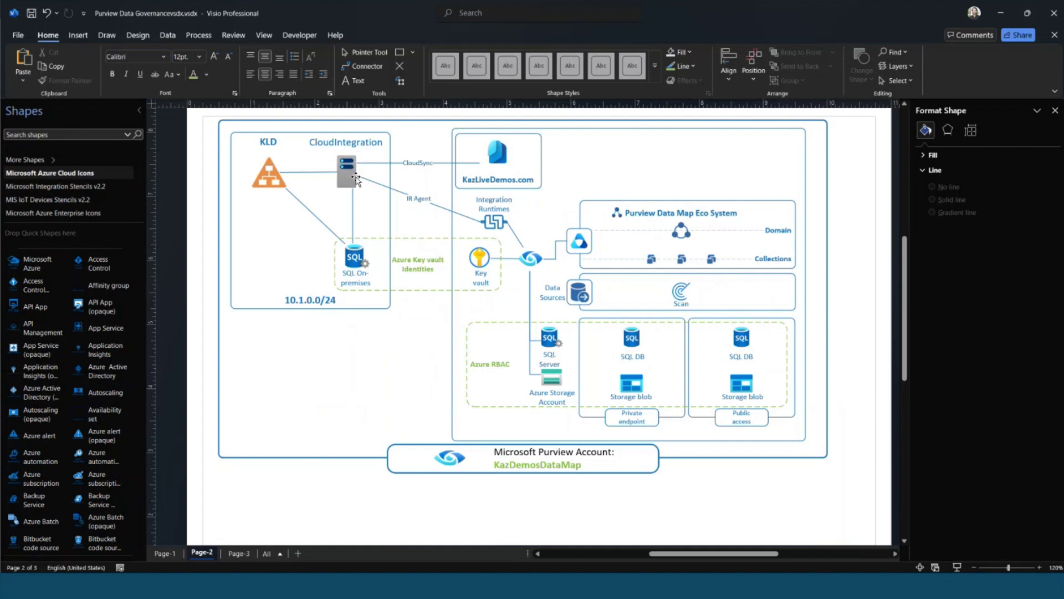
left_click(1005, 15)
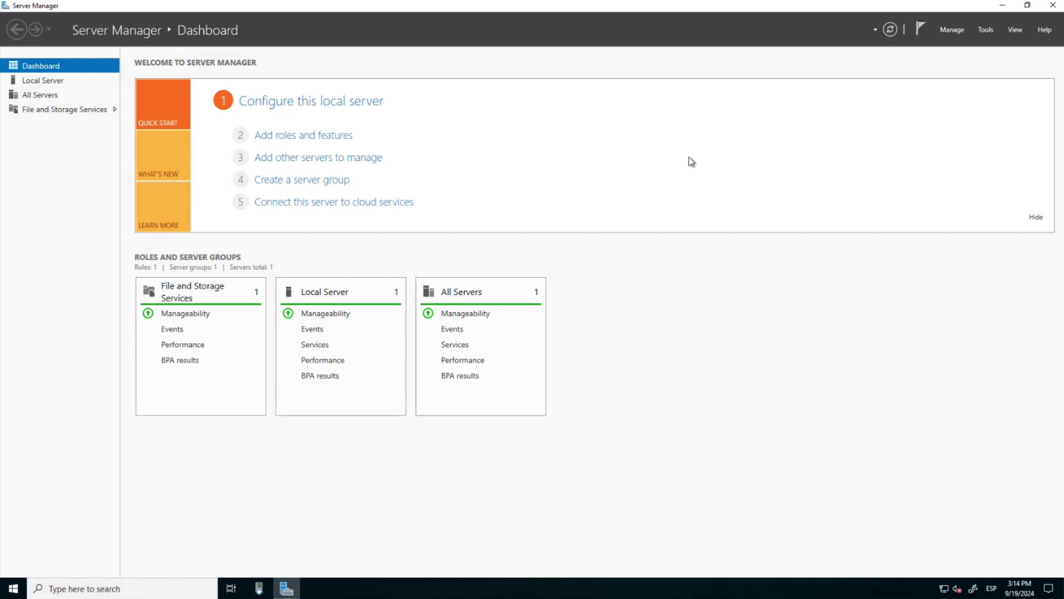
Open the server's Downloads folder in File Explorer and select the IntegrationRuntime installer.
left_click(1002, 6)
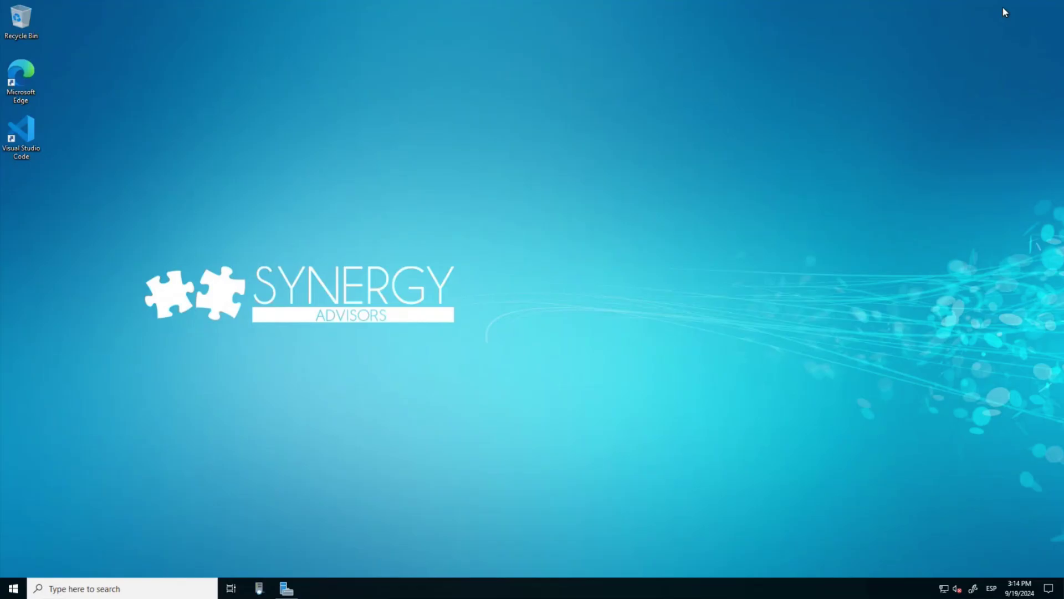
left_click(13, 588)
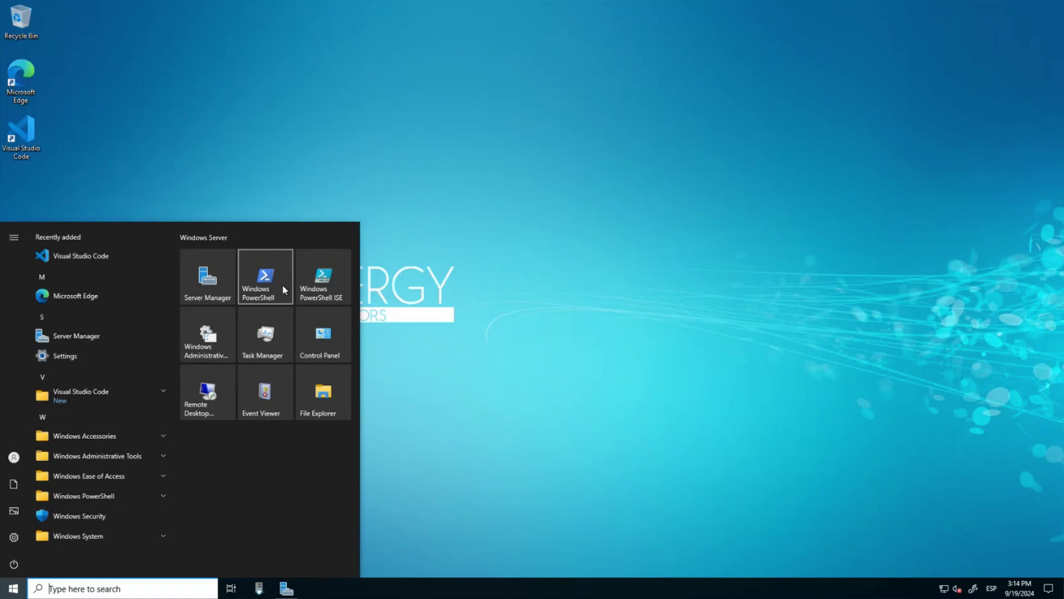
left_click(321, 394)
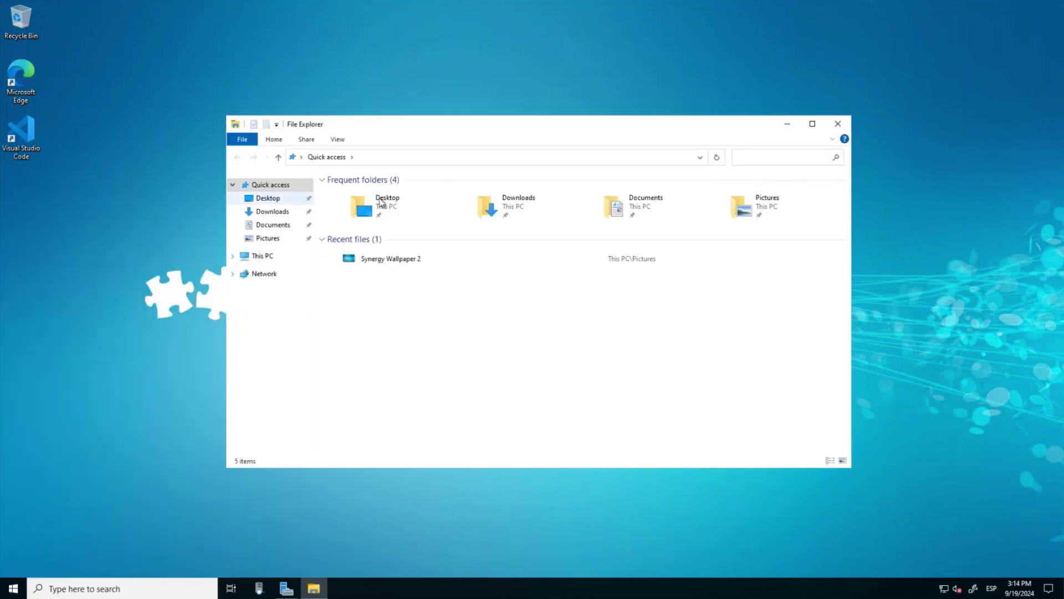
left_click(490, 212)
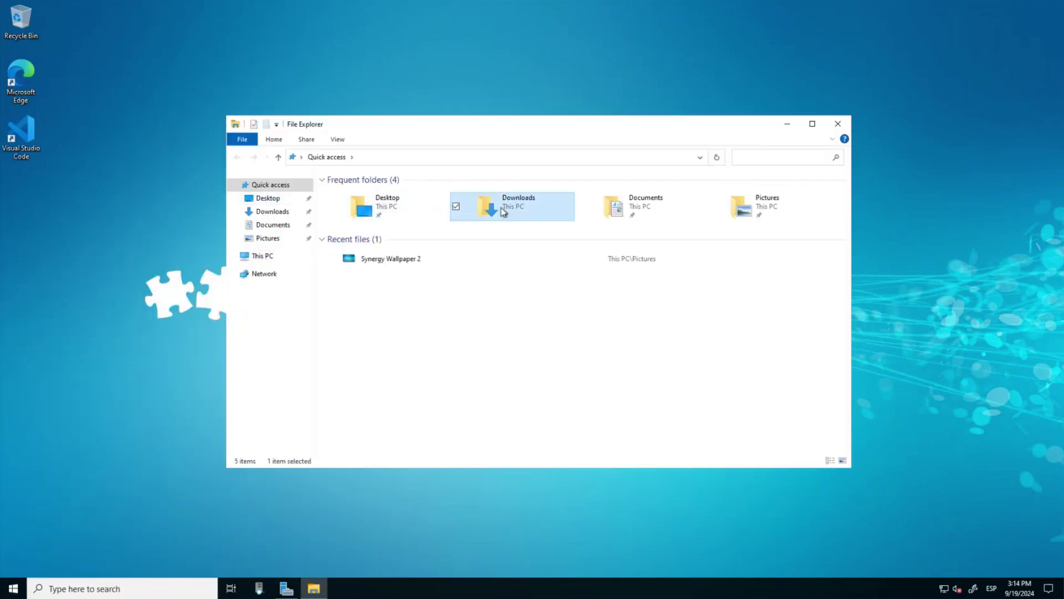
double_click(490, 211)
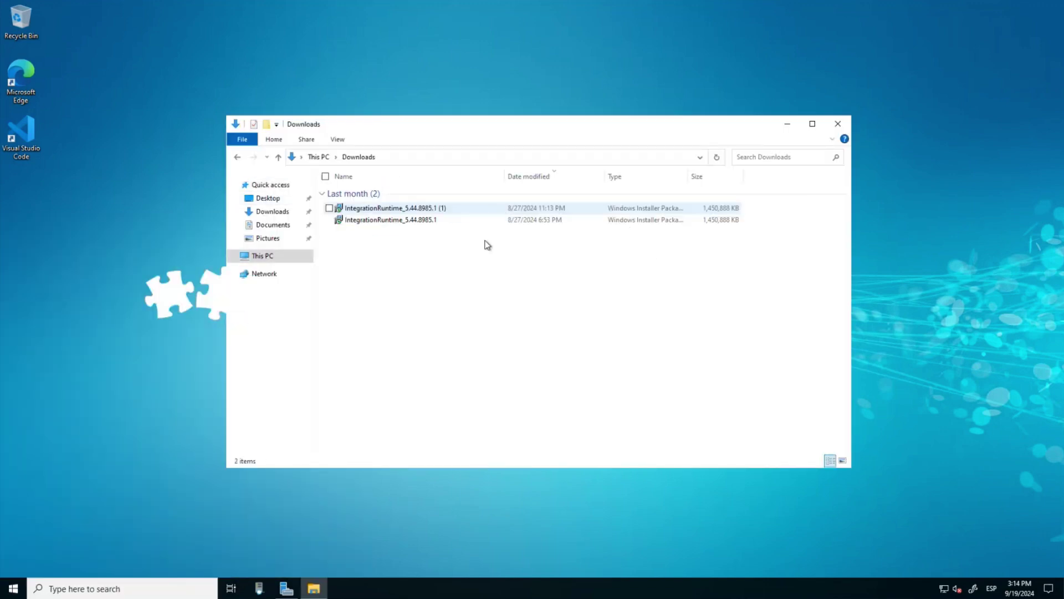
left_click(430, 210)
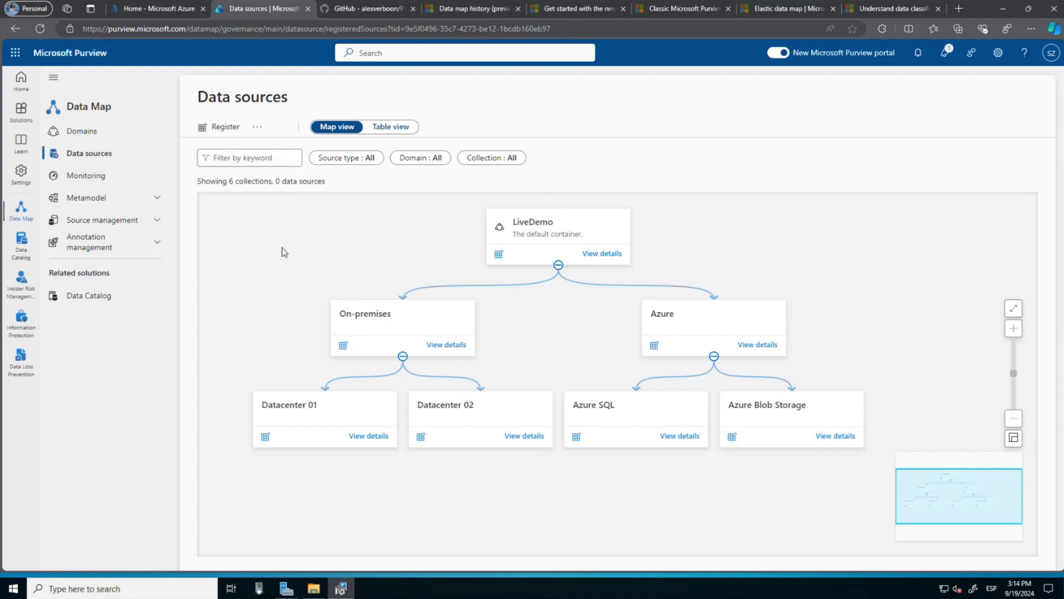
Start a new Self-Hosted integration runtime from Source management > Integration runtimes.
left_click(161, 231)
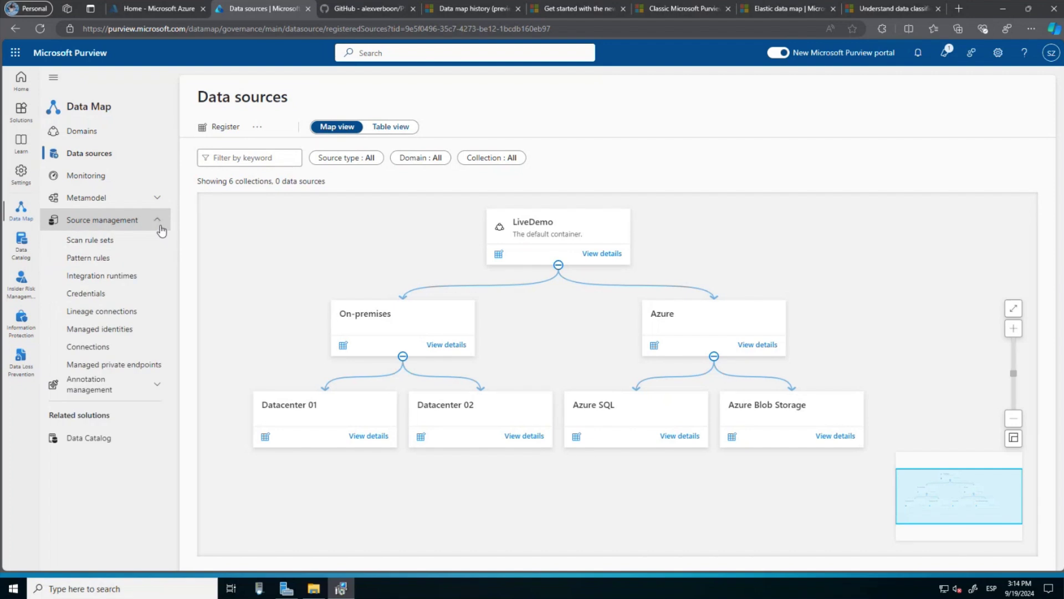
left_click(95, 277)
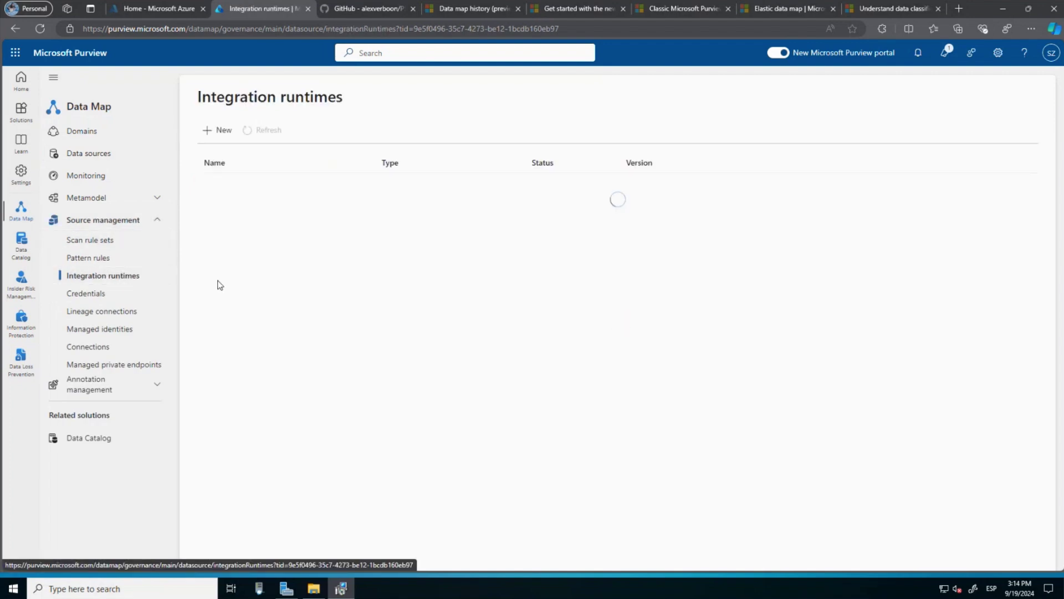
left_click(224, 131)
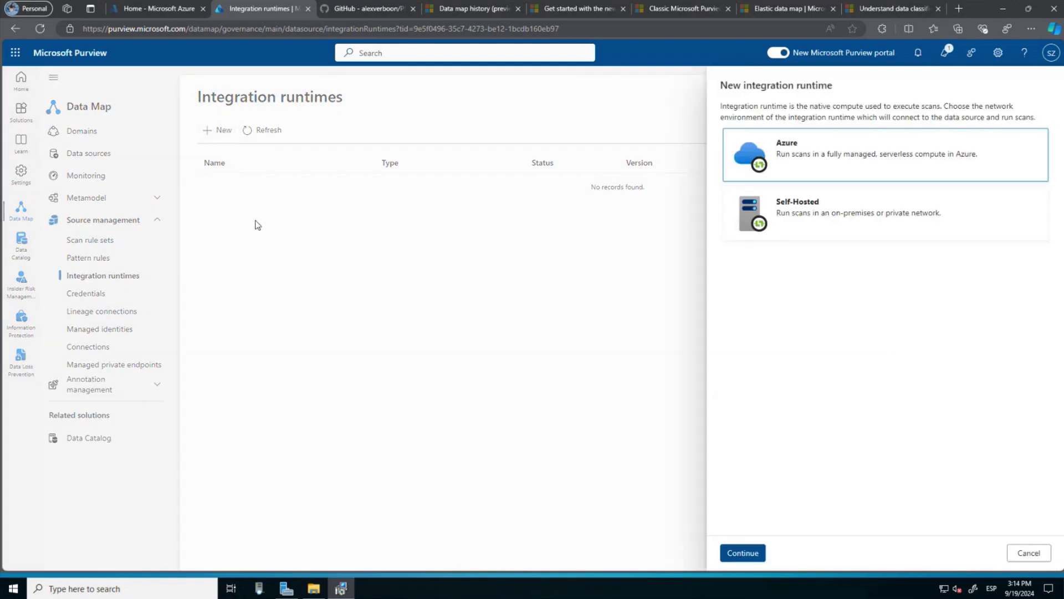
left_click(822, 206)
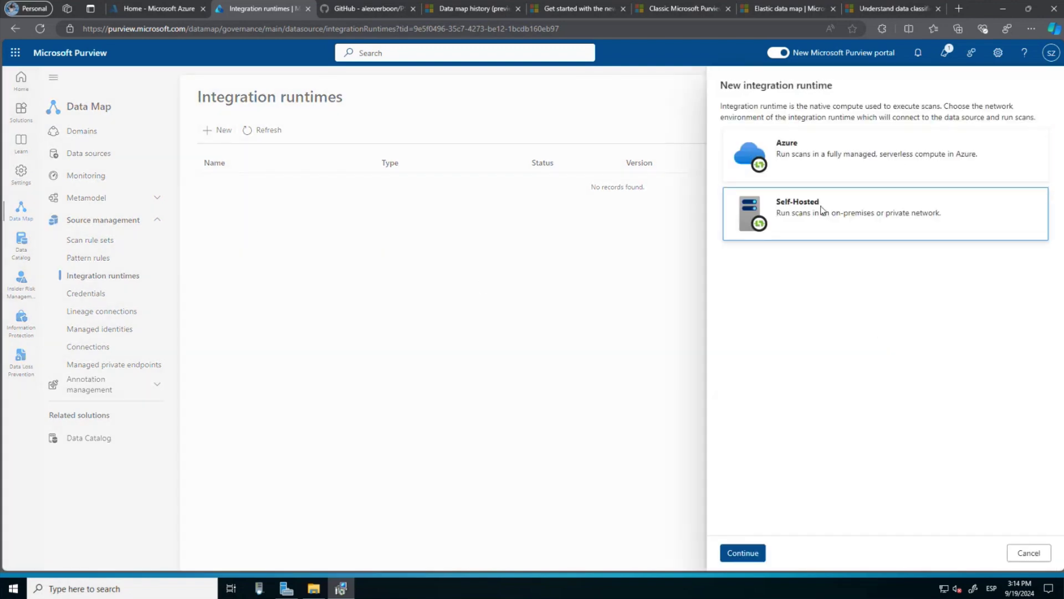
left_click(743, 553)
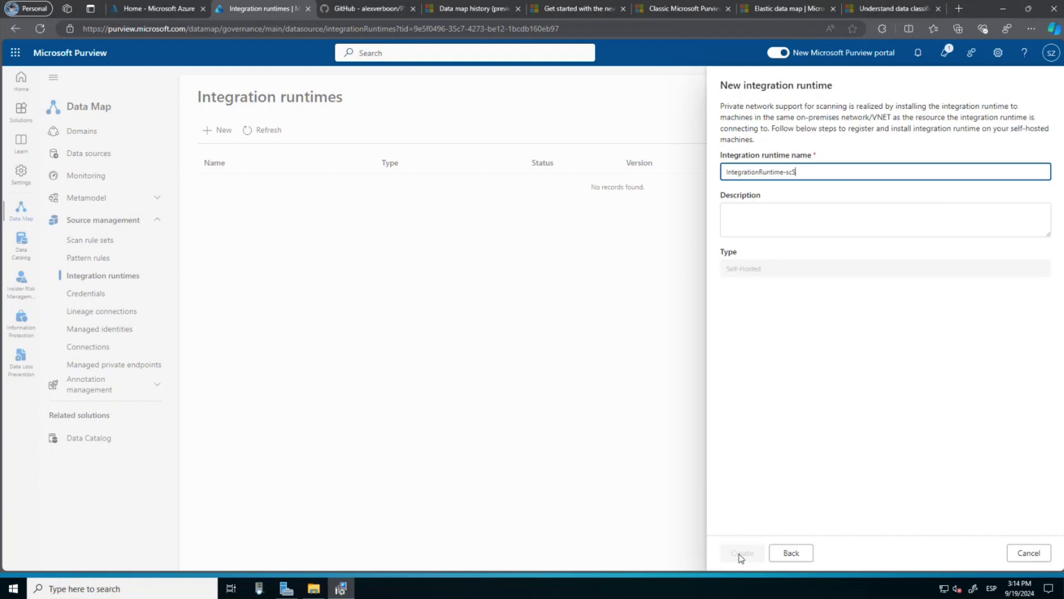
Name the runtime Cloud-Integrator and create it.
left_click_drag(818, 171, 721, 169)
left_click(705, 163)
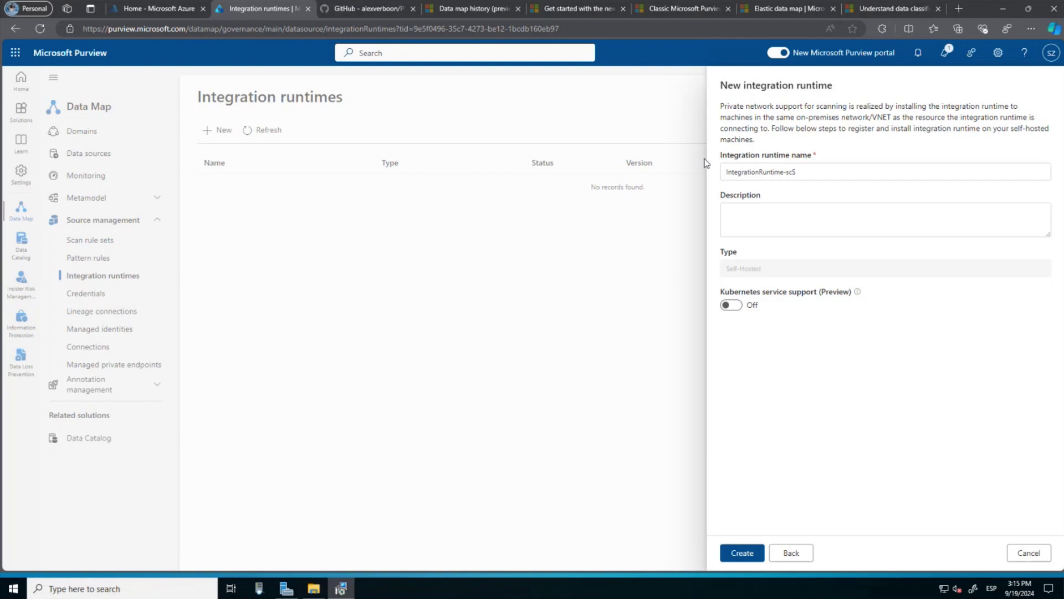
left_click_drag(843, 180, 684, 168)
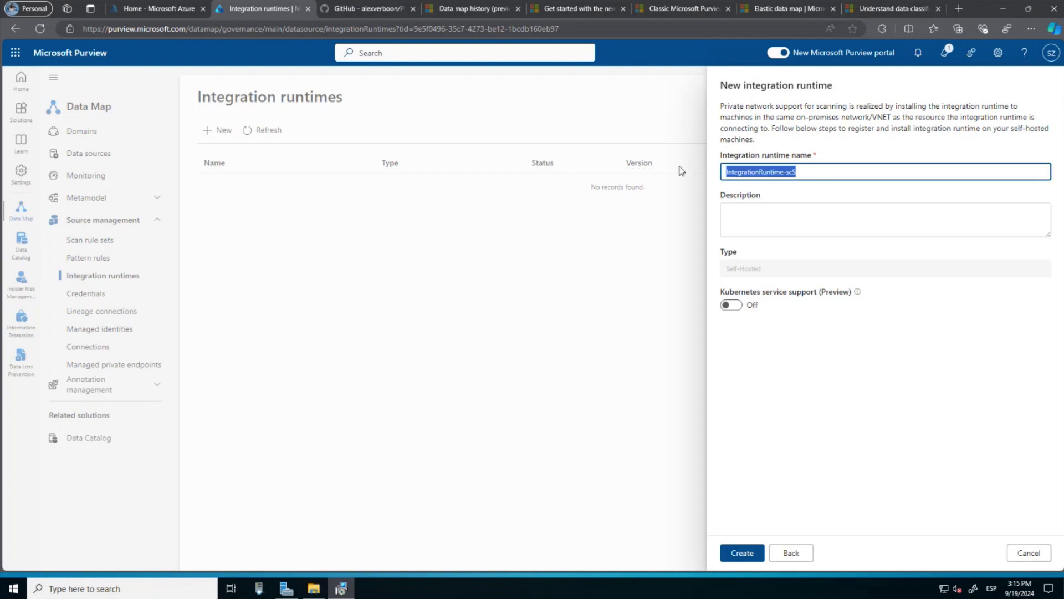
key("BackSpace")
type("CloudI")
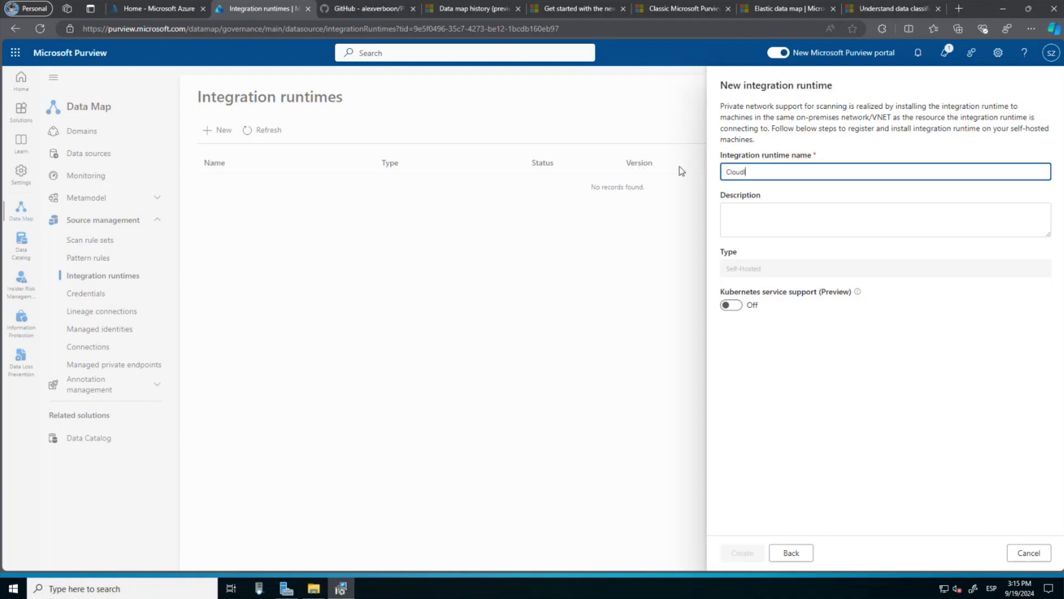
type("ntegrator")
left_click(746, 172)
type("-")
left_click(804, 233)
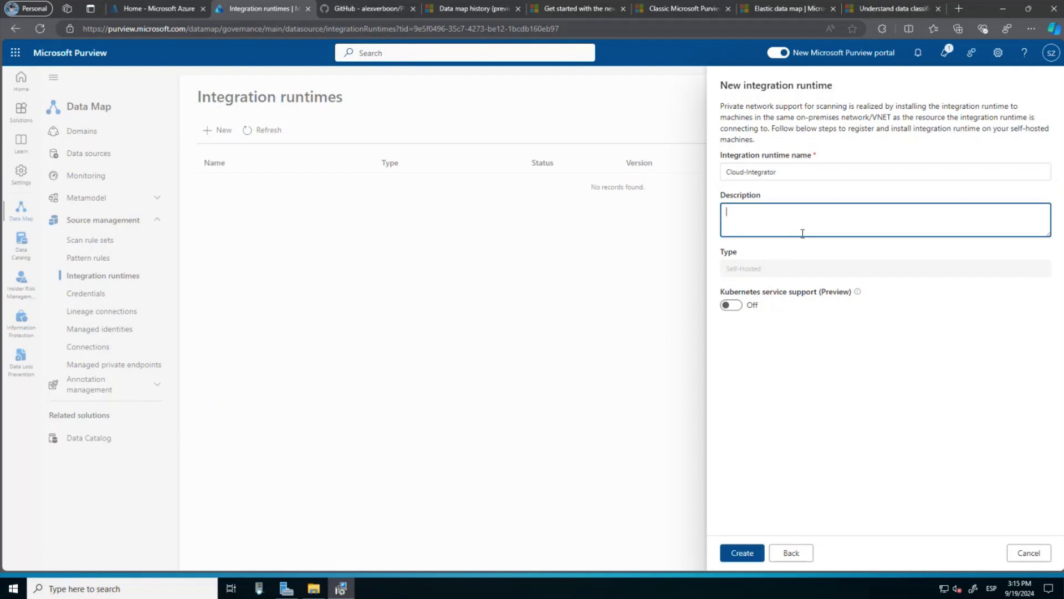
left_click(737, 554)
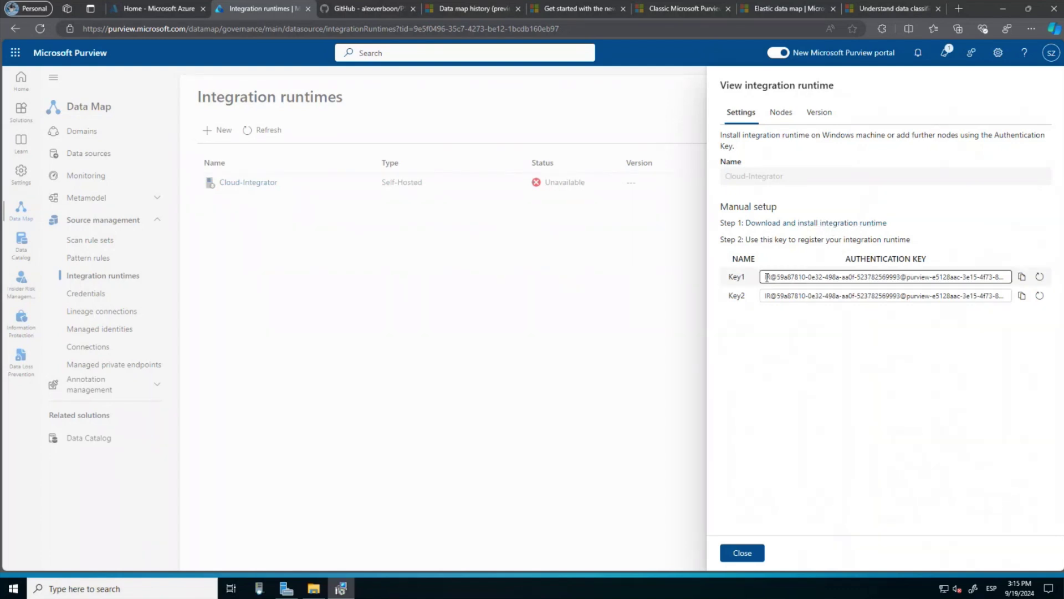
Copy Key1 from the Cloud-Integrator runtime's authentication keys.
left_click(1023, 277)
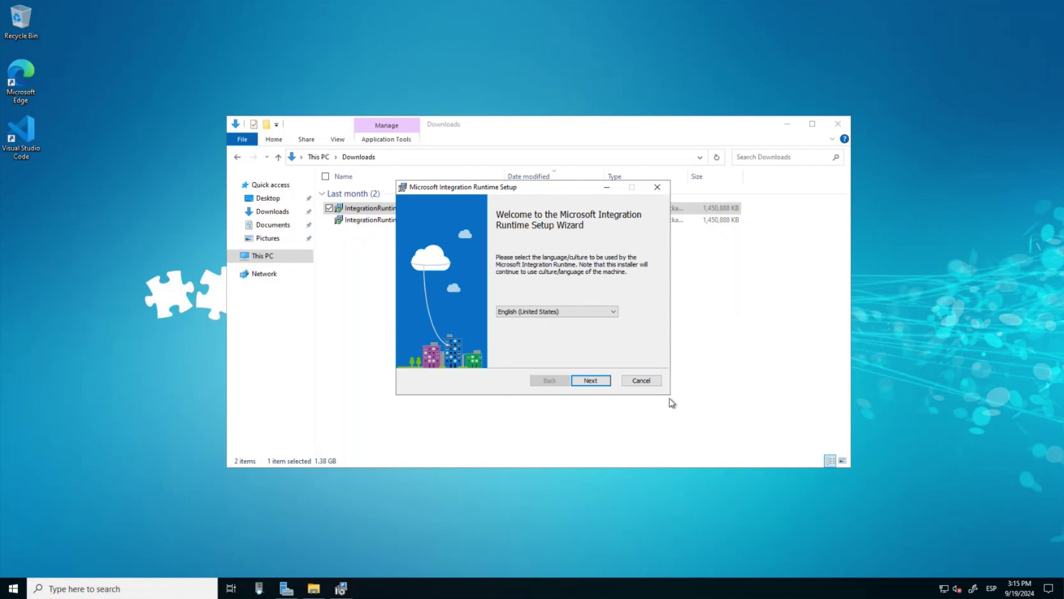
Accept the license terms, keep the default destination folder, and install the Integration Runtime.
left_click(591, 381)
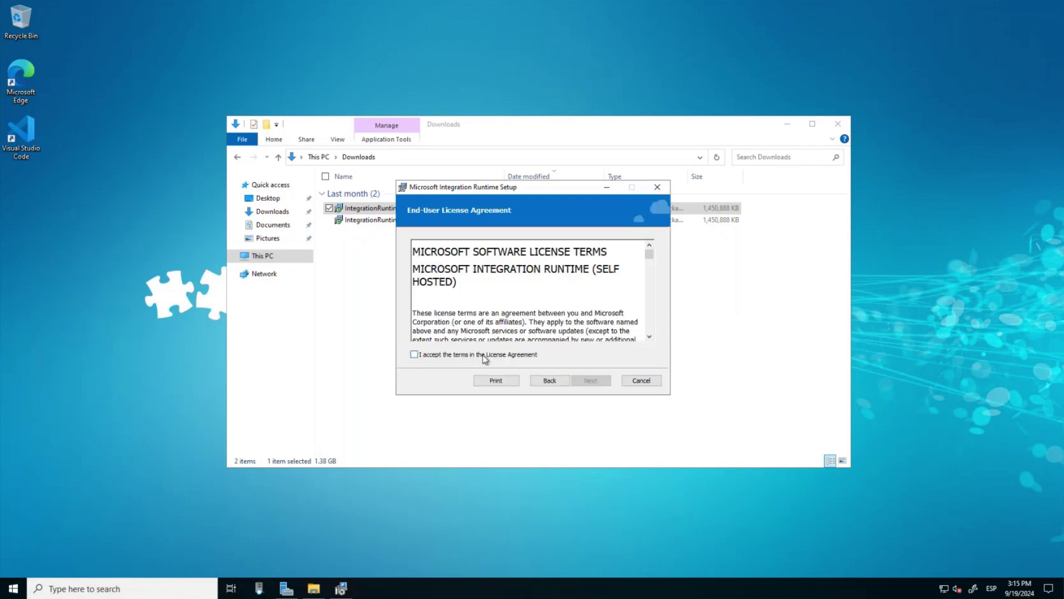
left_click(483, 355)
left_click(592, 381)
left_click(596, 386)
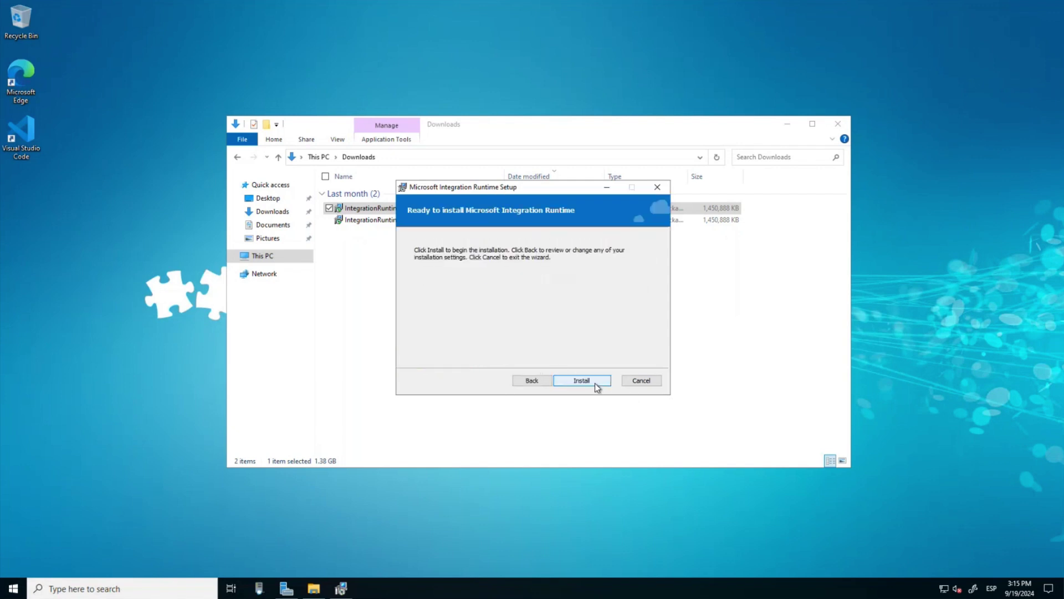
left_click(596, 383)
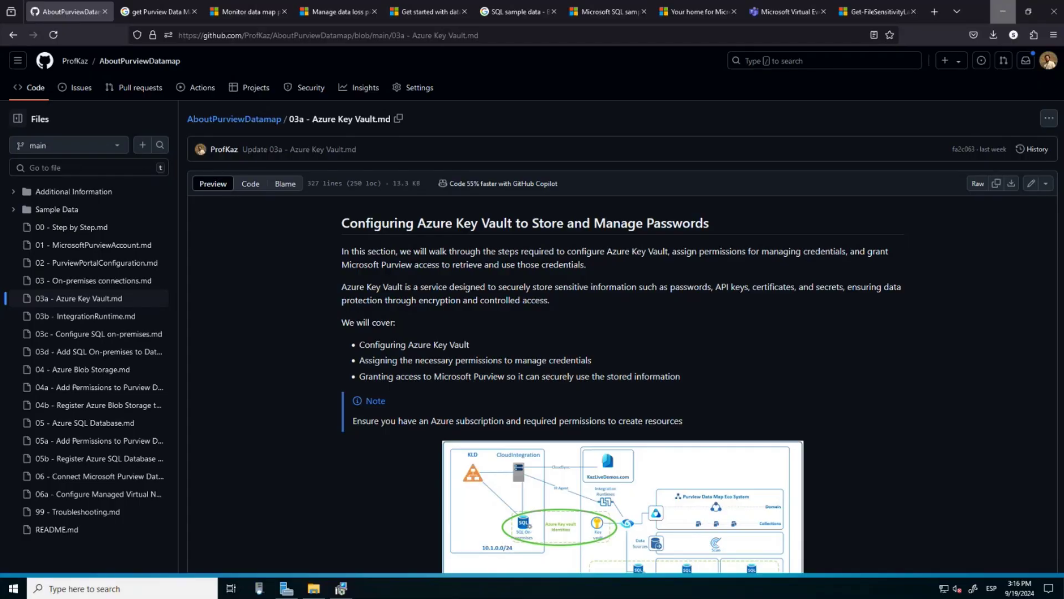
Read the '03 - On-premises connections.md' guide on GitHub, then return to the installer VM.
left_click(88, 283)
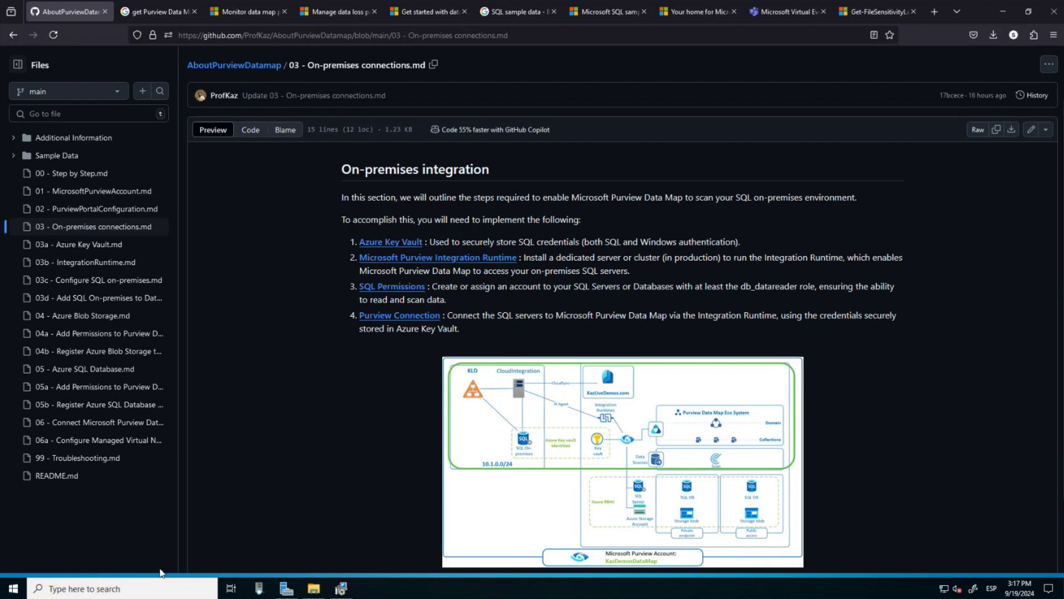
left_click(341, 587)
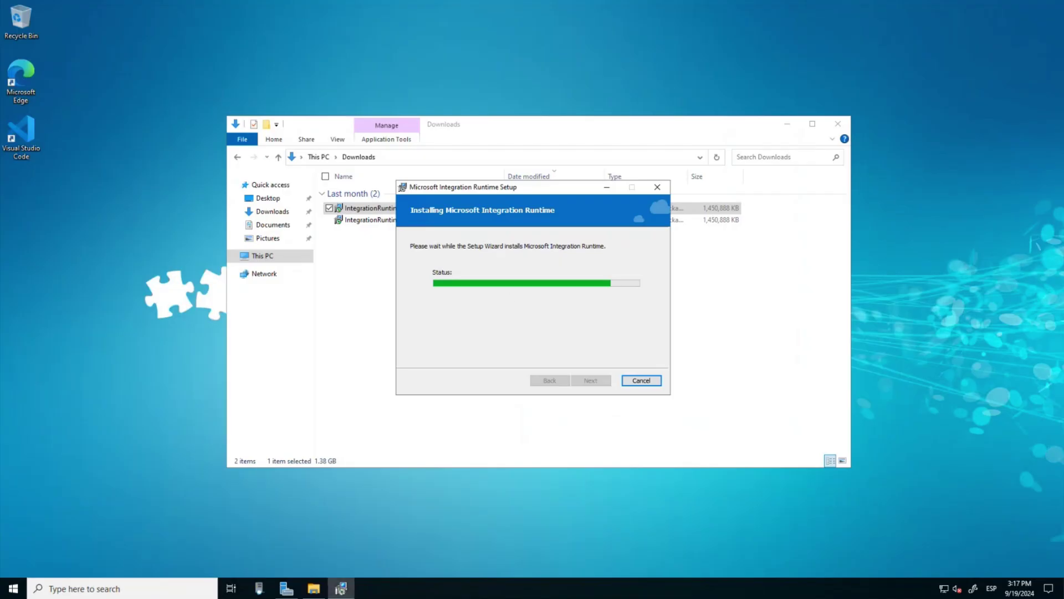
Find Key vaults through the Azure portal search and start creating a new key vault.
key("alt+Tab")
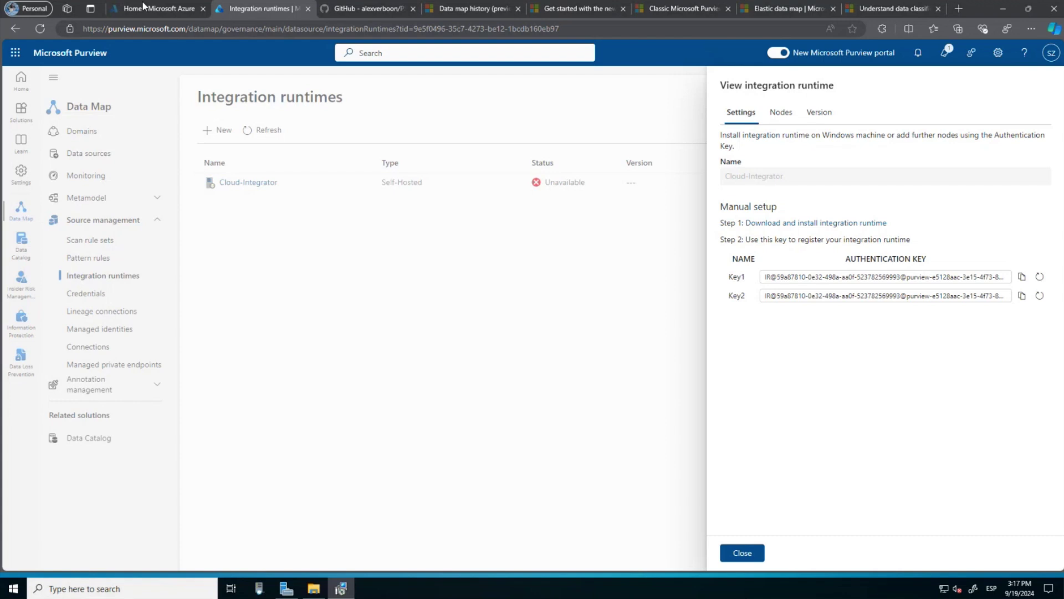
left_click(143, 8)
left_click(459, 51)
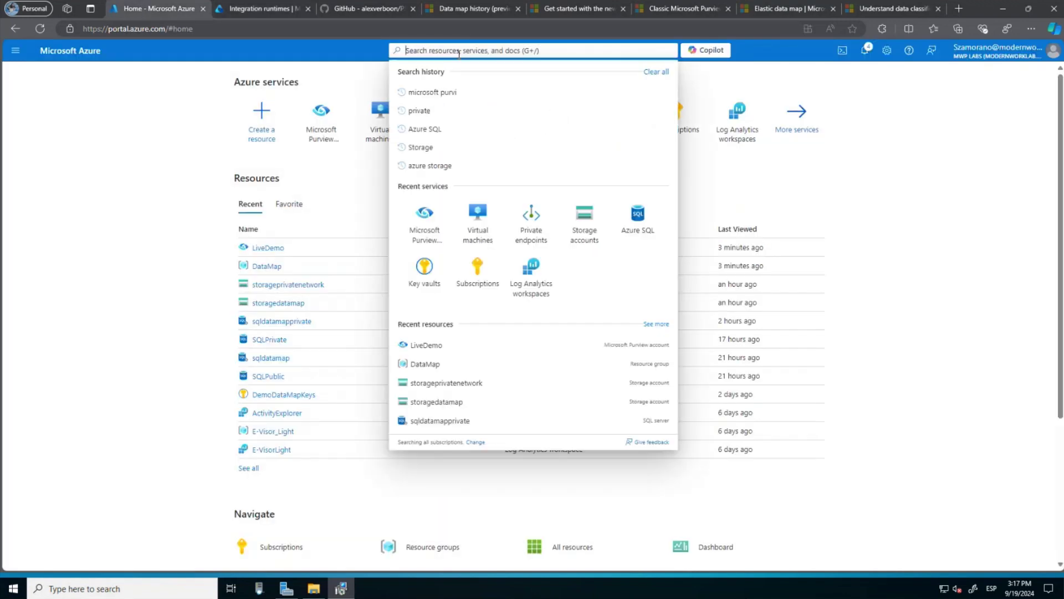
type("key")
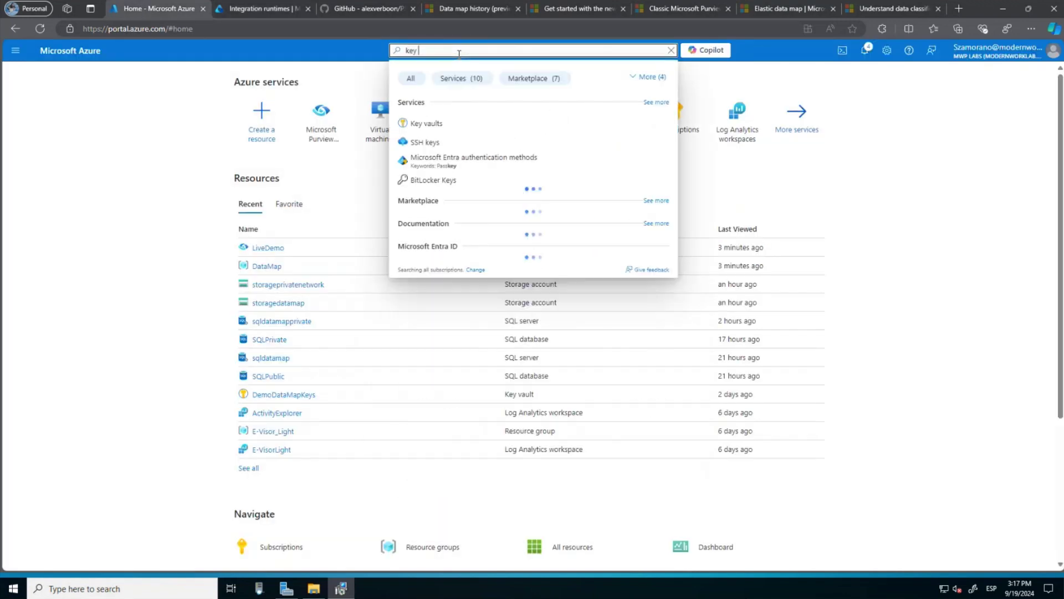
left_click(435, 125)
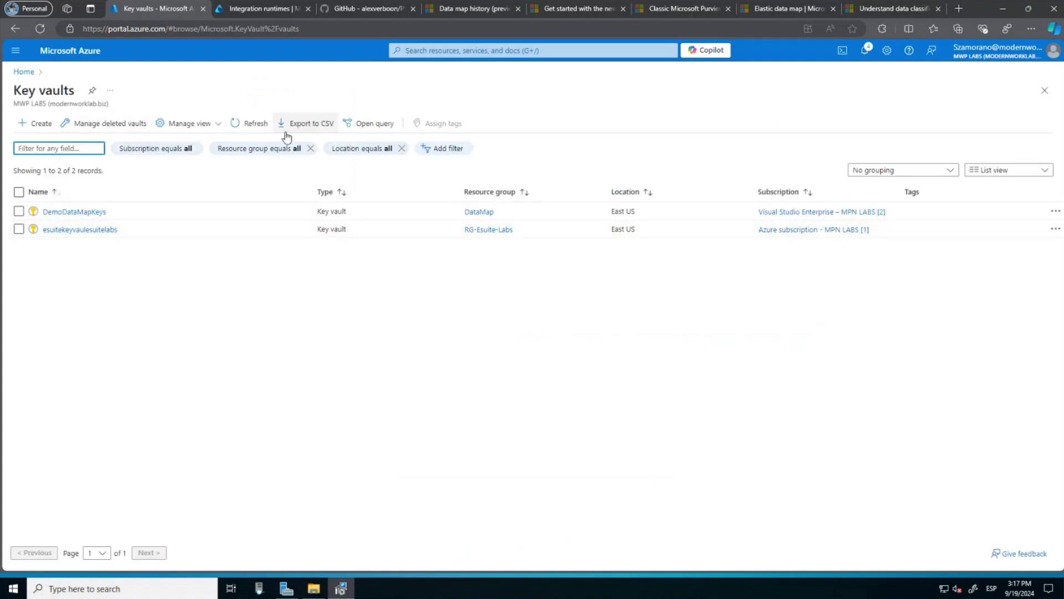
left_click(40, 125)
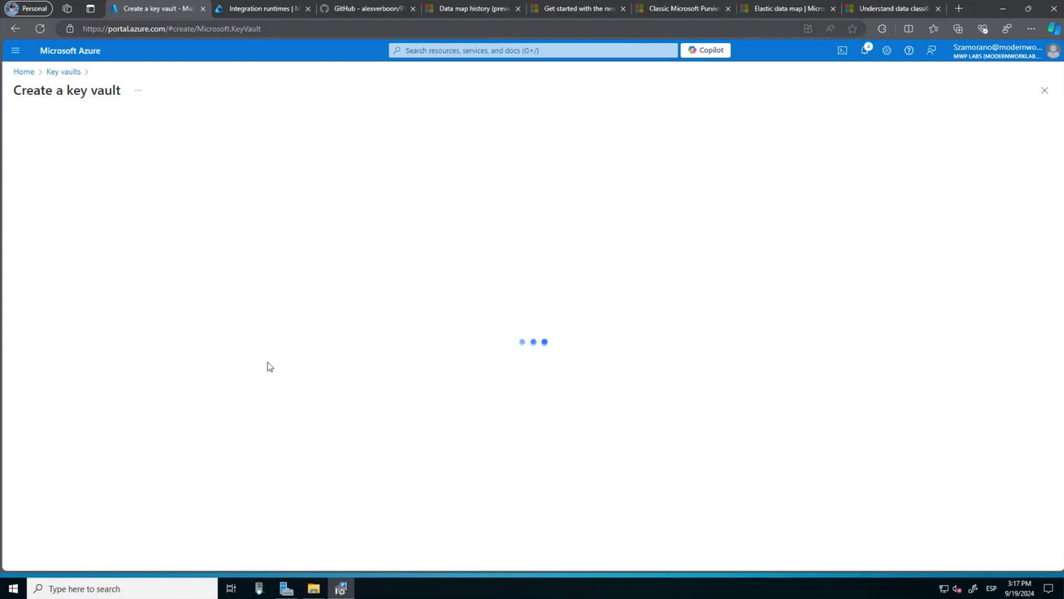
Set the vault's resource group to DataMap, name to livedemo, and region to West US.
left_click(210, 314)
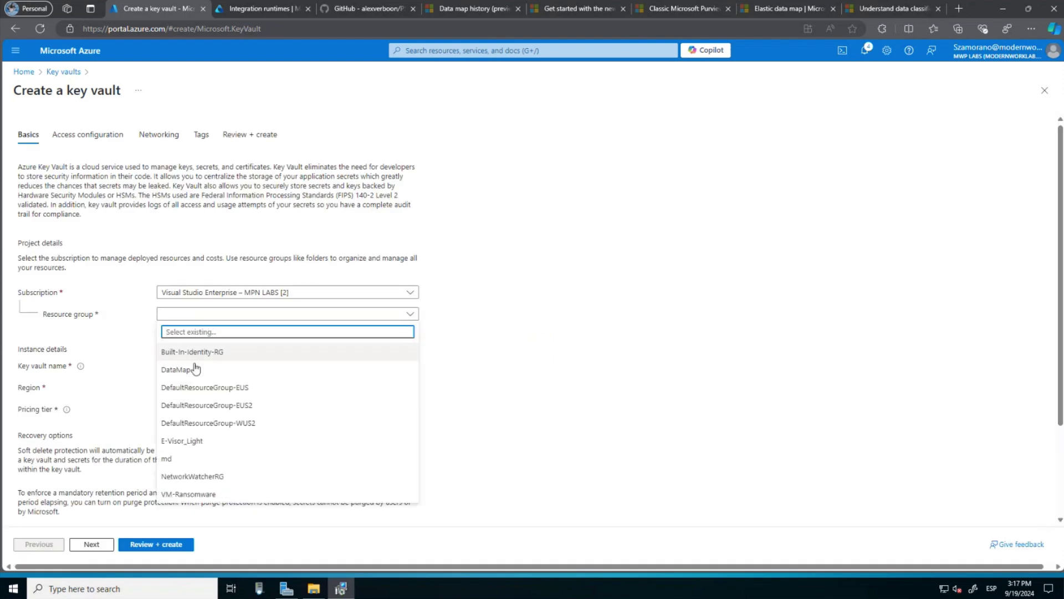
left_click(192, 370)
left_click(206, 366)
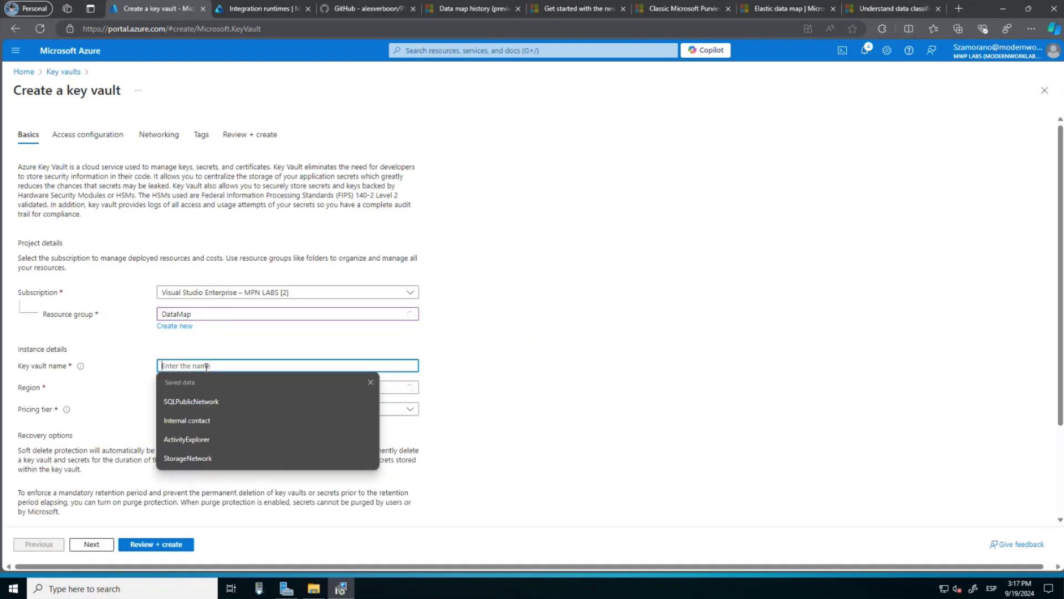
type("Liv")
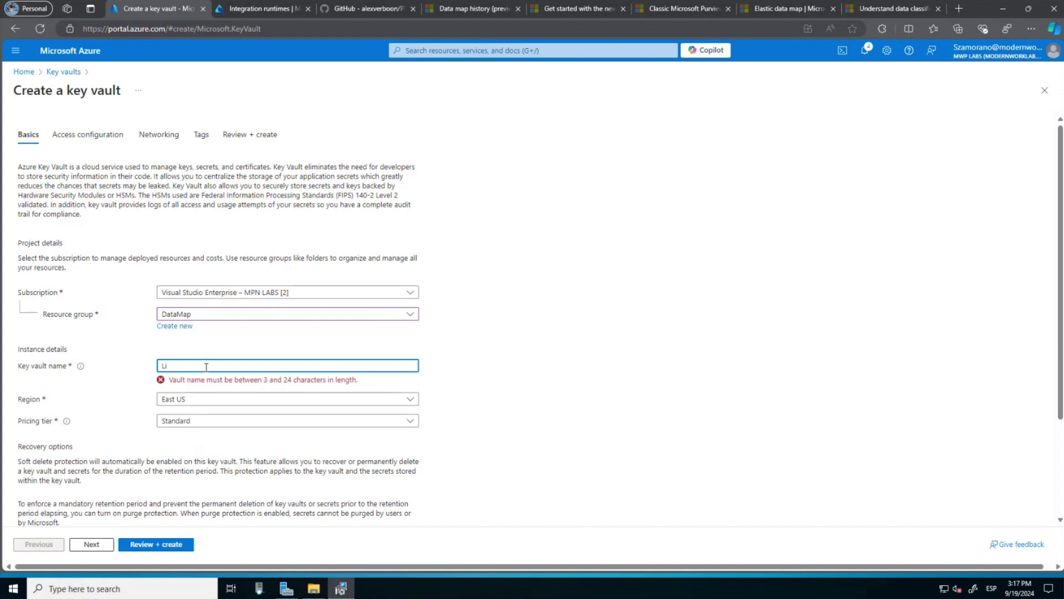
key("BackSpace")
key("BackSpace")
type("lived")
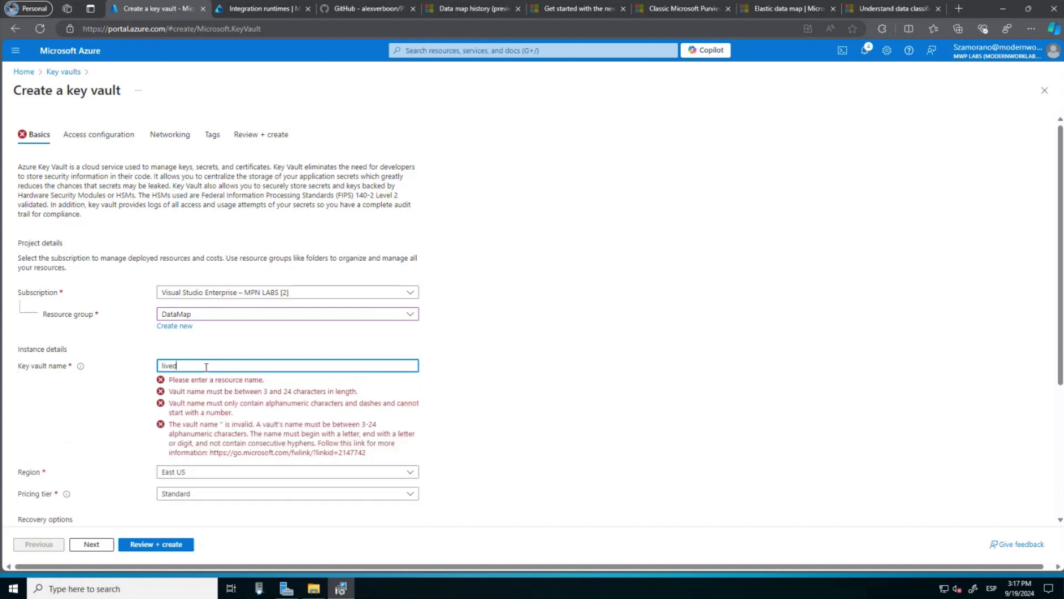
type("emo")
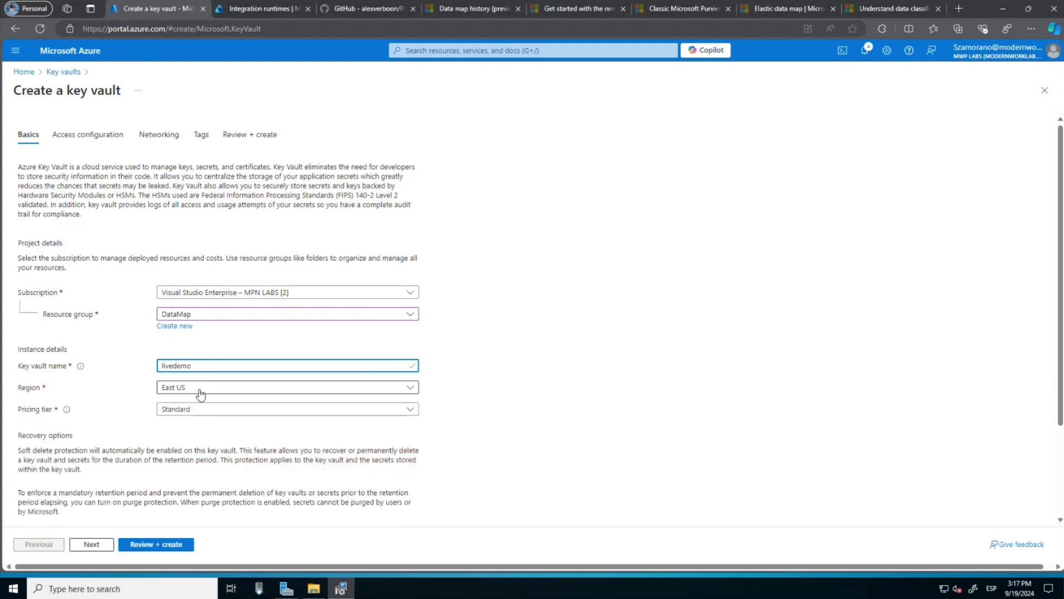
left_click(201, 394)
scroll(201, 329, "down", 5)
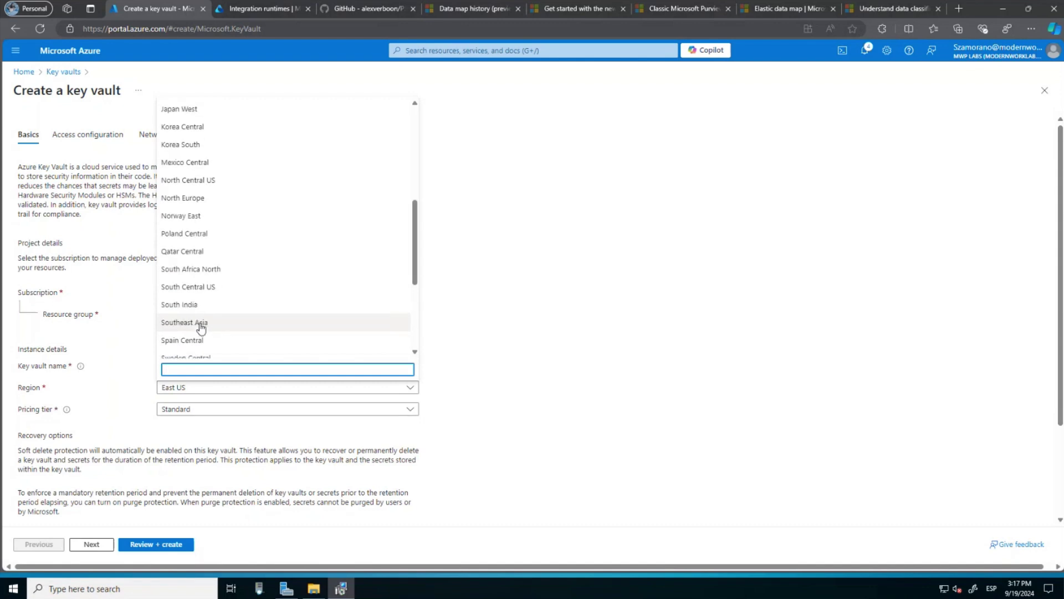
scroll(201, 328, "down", 3)
left_click(195, 314)
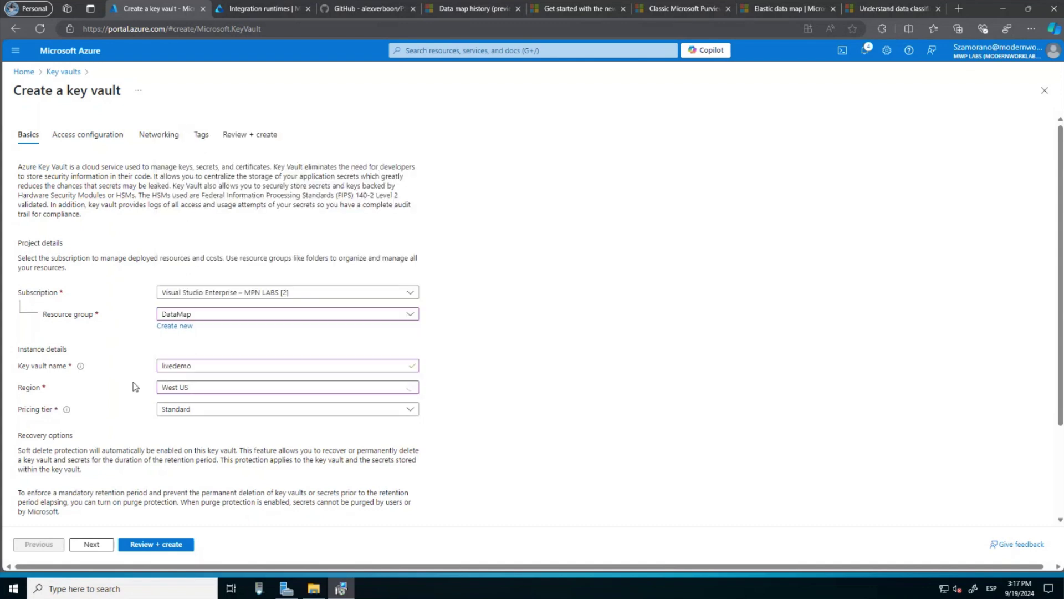
Review the livedemo key vault settings and create it.
scroll(135, 386, "down", 3)
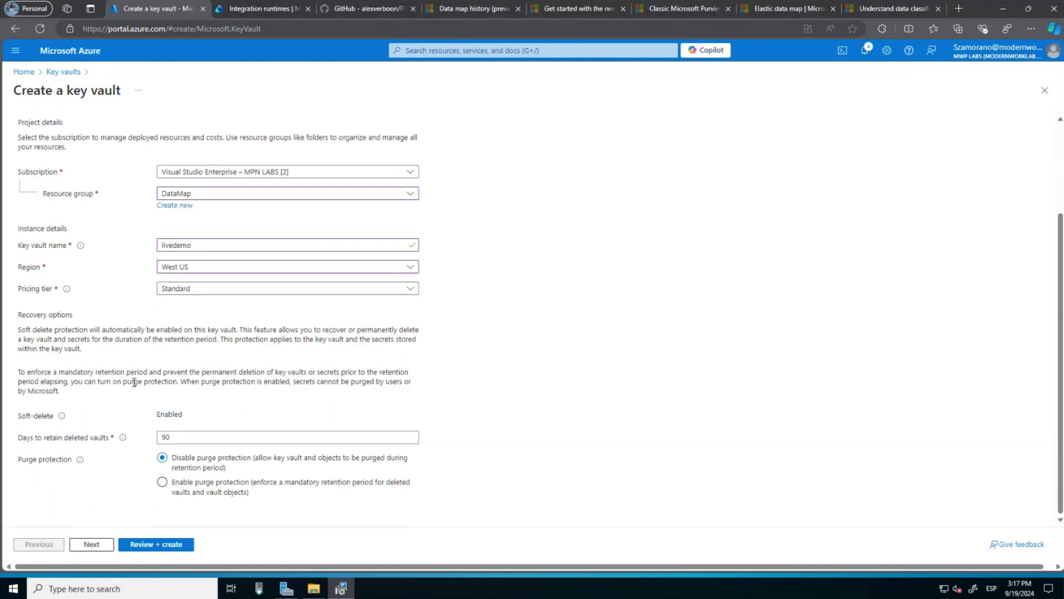
left_click(143, 557)
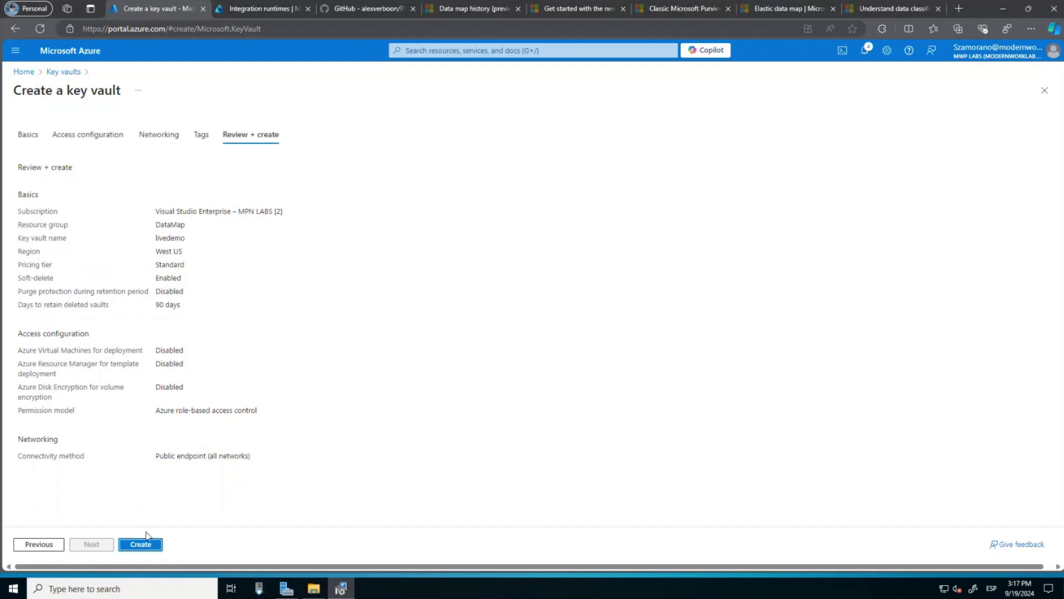
left_click(142, 546)
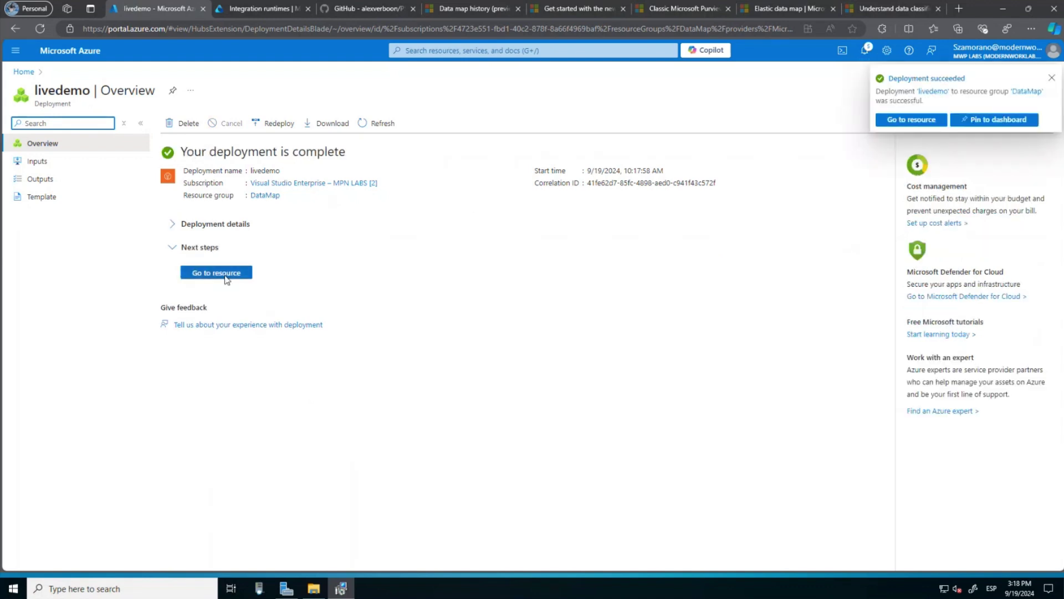
Start a Key Vault Administrator role assignment on livedemo and duplicate that page into a new tab.
left_click(226, 274)
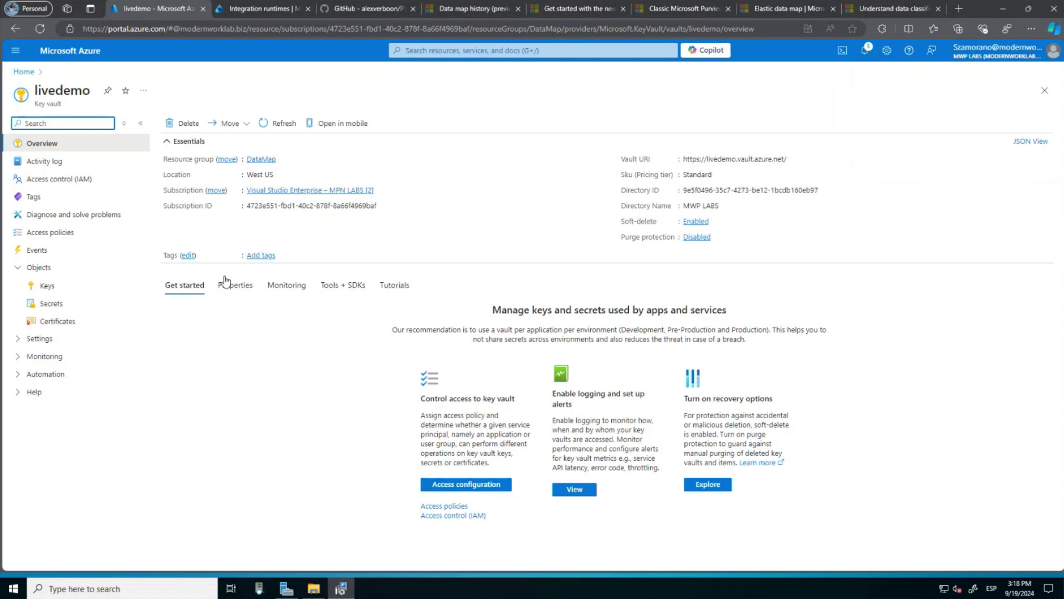
left_click(63, 183)
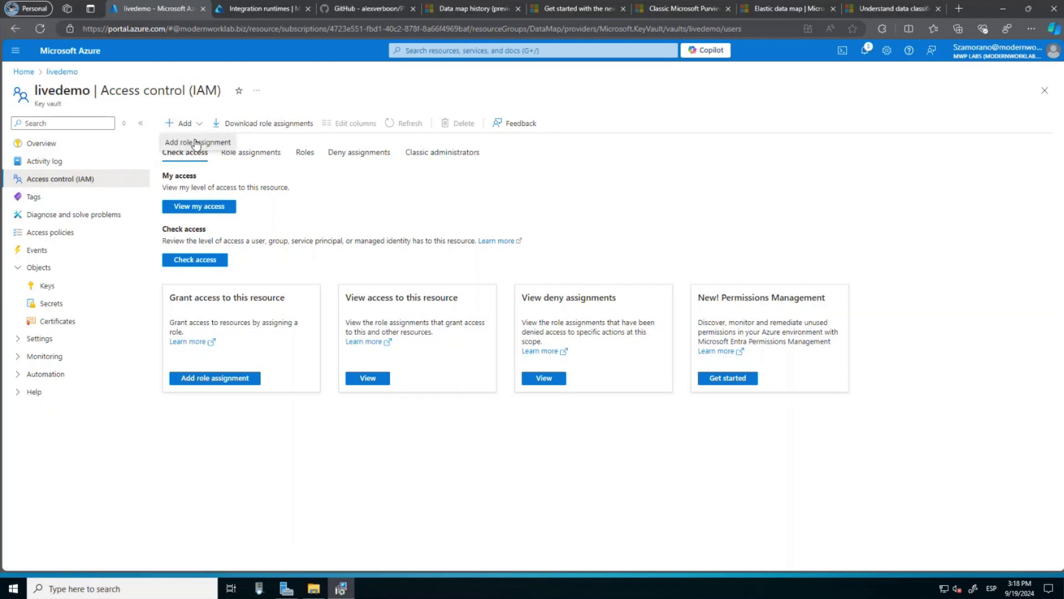
left_click(195, 141)
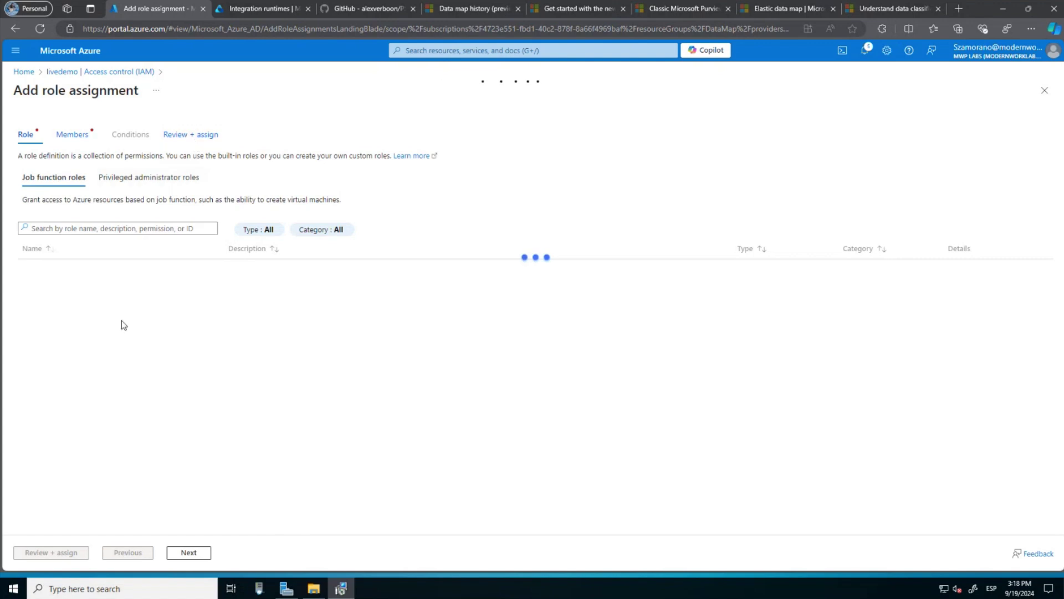
scroll(154, 355, "down", 1)
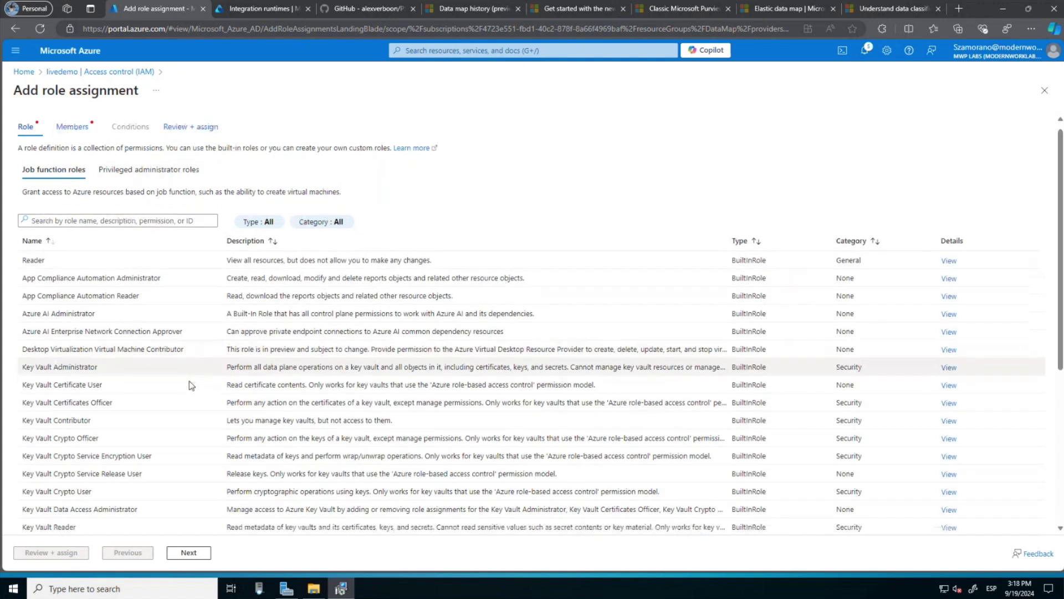
left_click(44, 365)
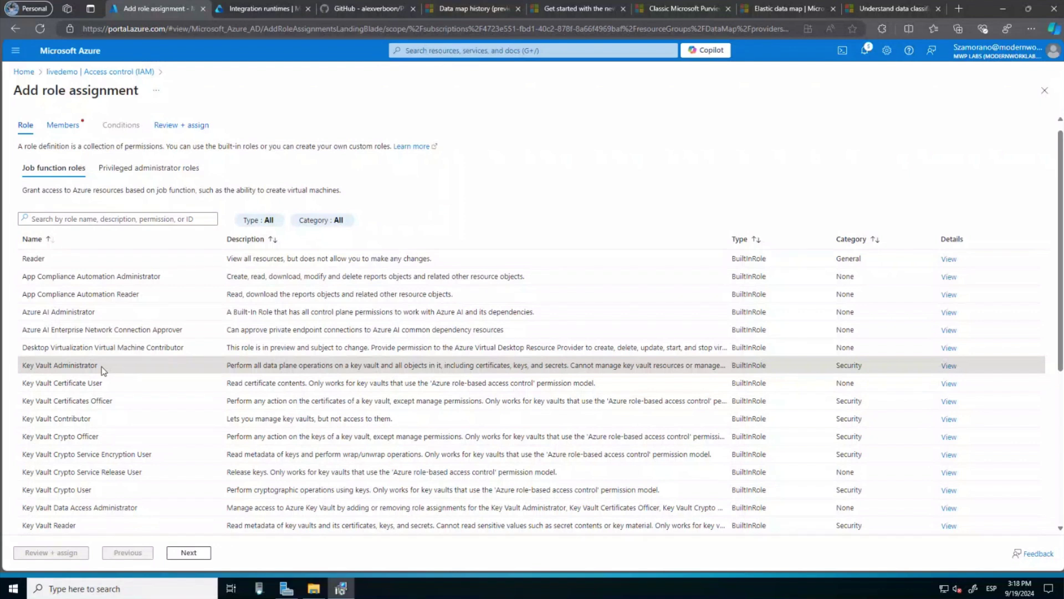
right_click(176, 16)
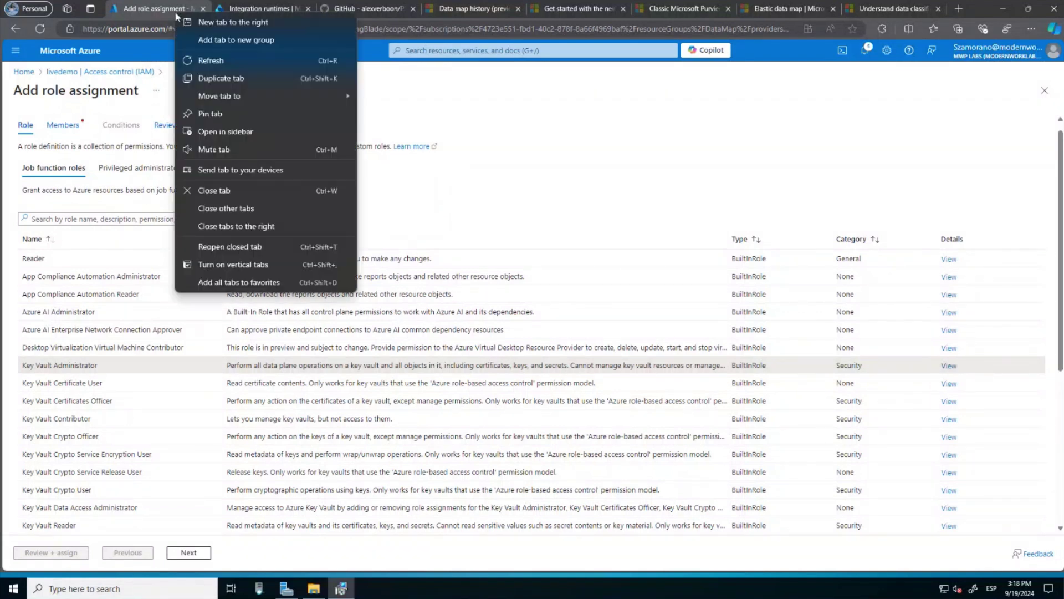
left_click(221, 79)
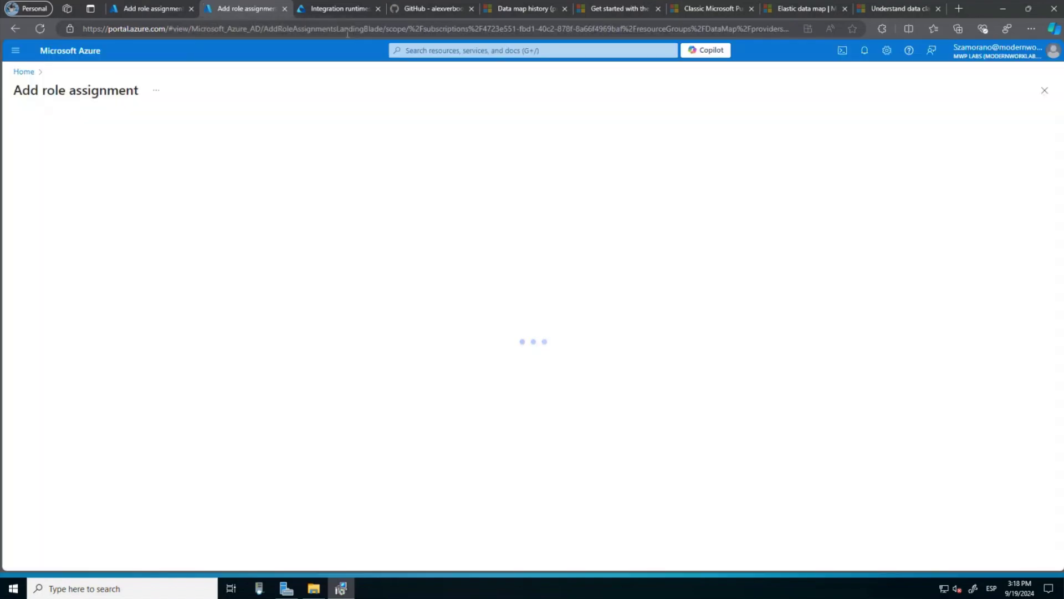
In the duplicate tab, open the livedemo key vault's Secrets page.
left_click(427, 50)
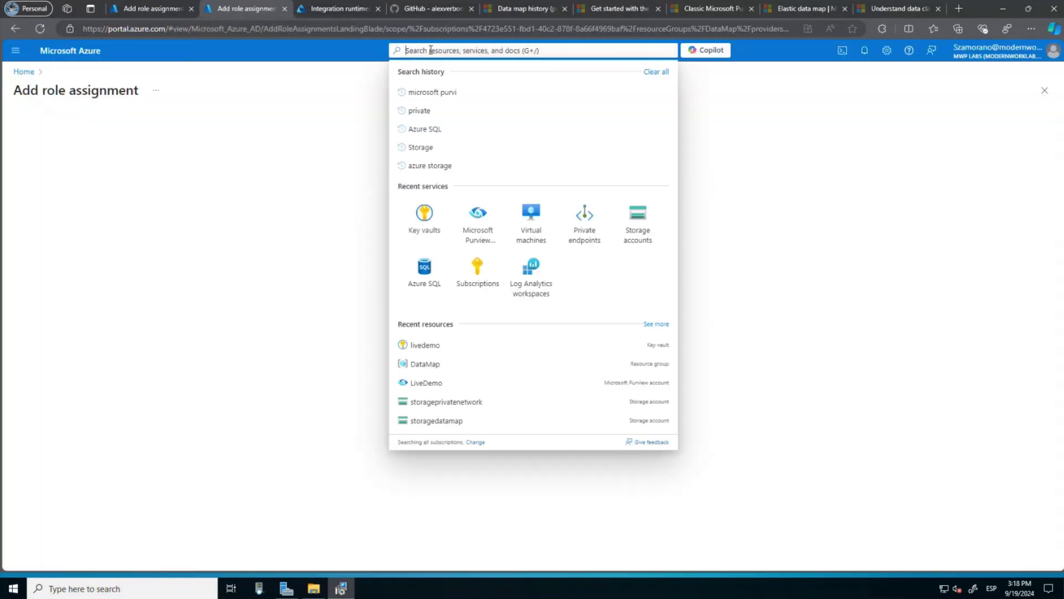
left_click(430, 227)
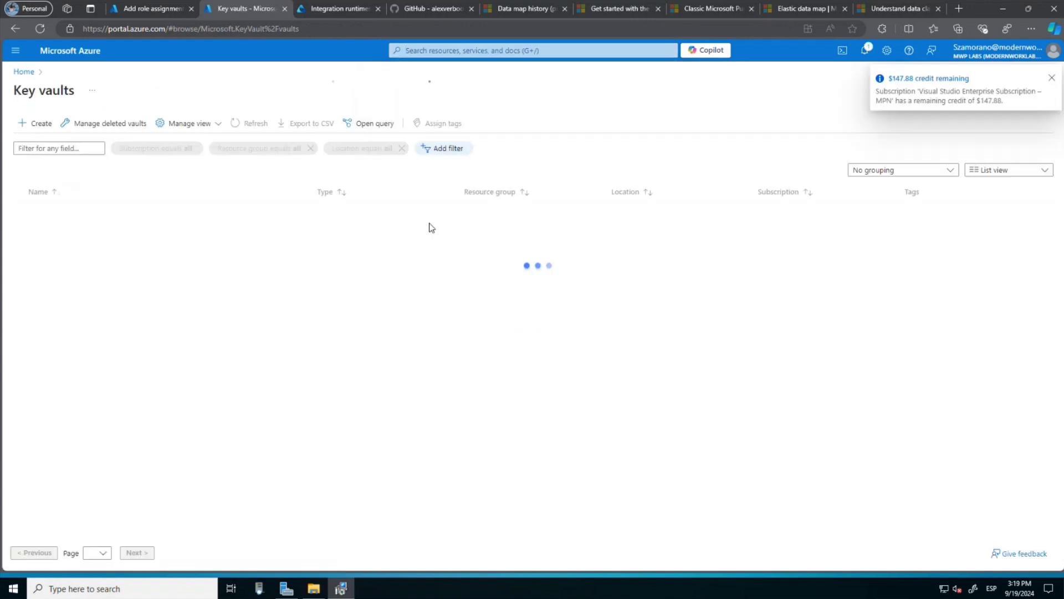
left_click(45, 247)
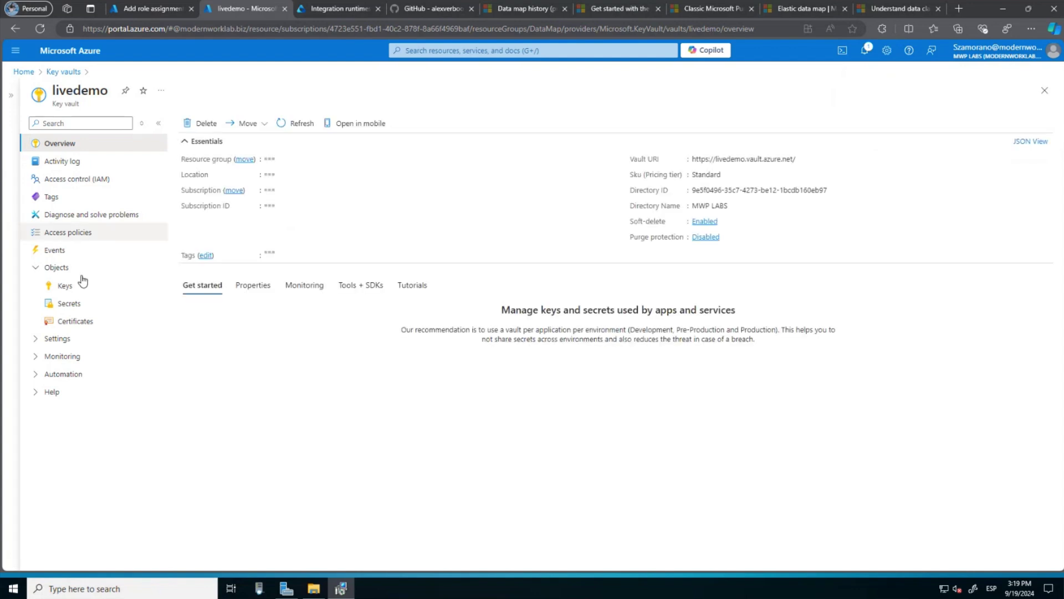
left_click(69, 304)
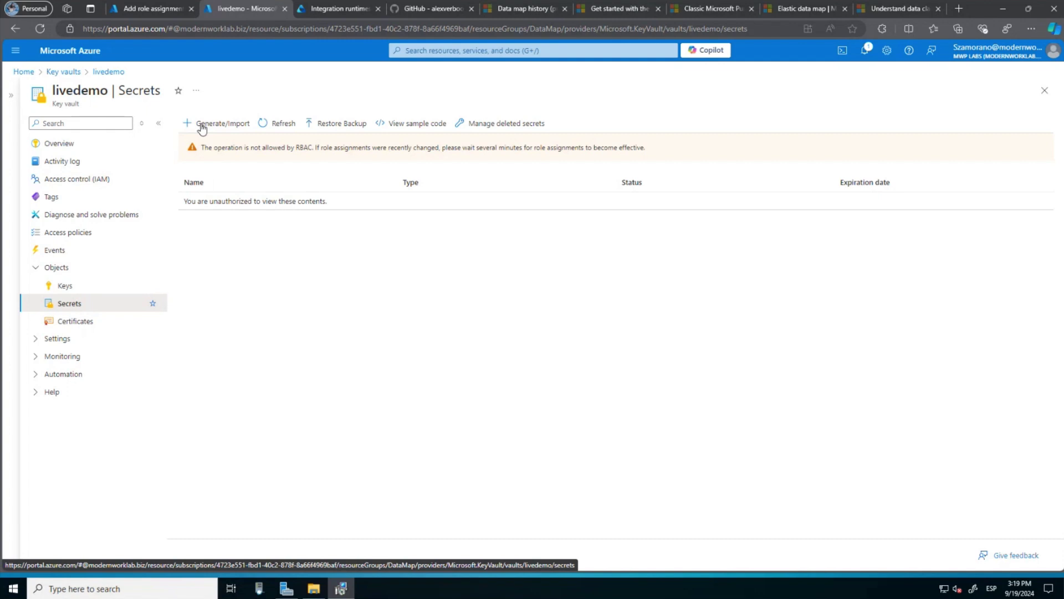
Assign Key Vault Administrator to the user account found by name search, and submit.
left_click(158, 10)
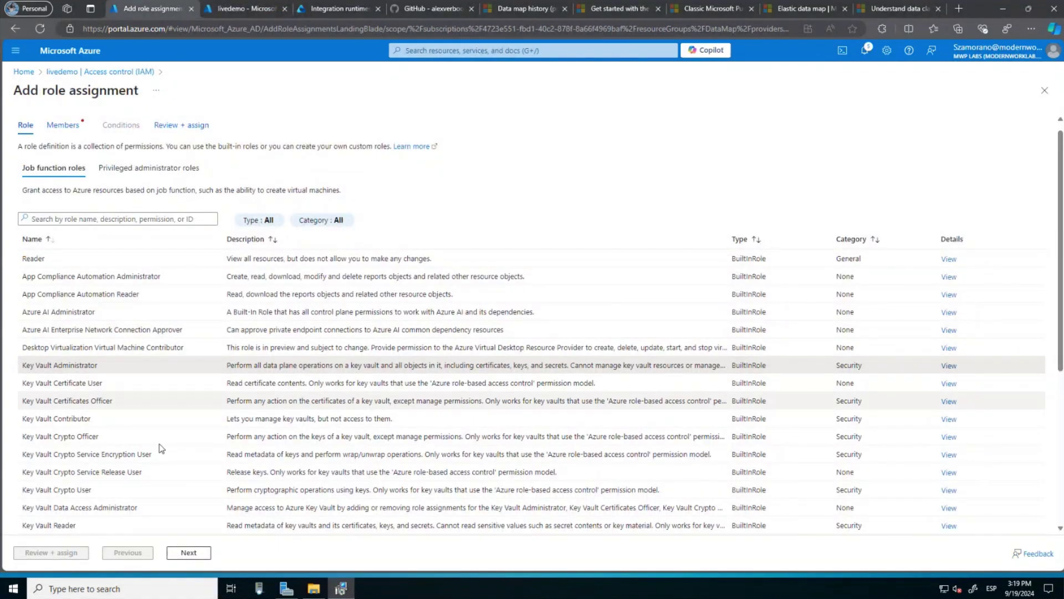
left_click(191, 551)
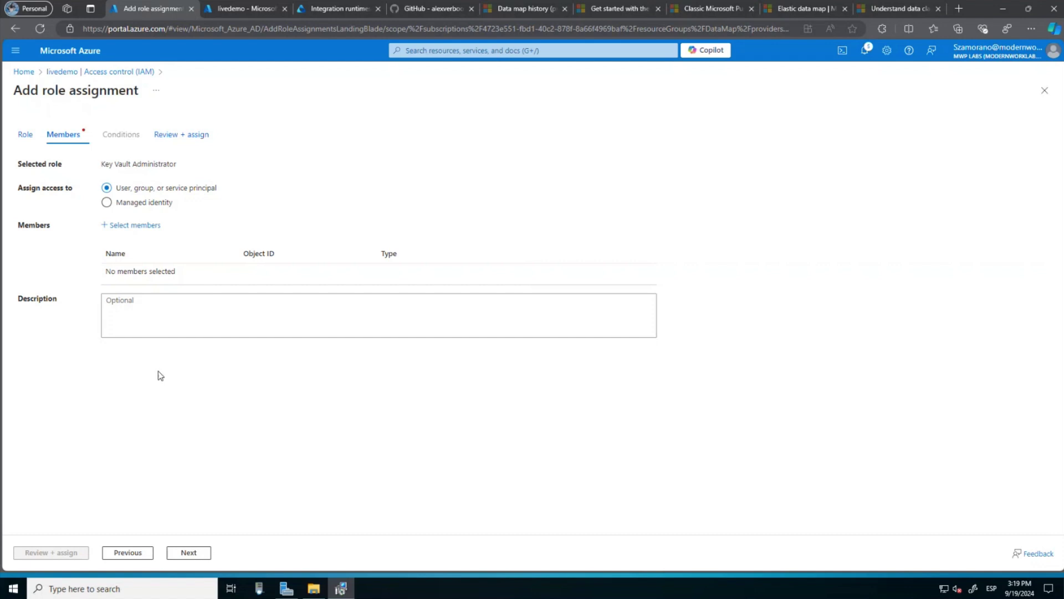
left_click(134, 225)
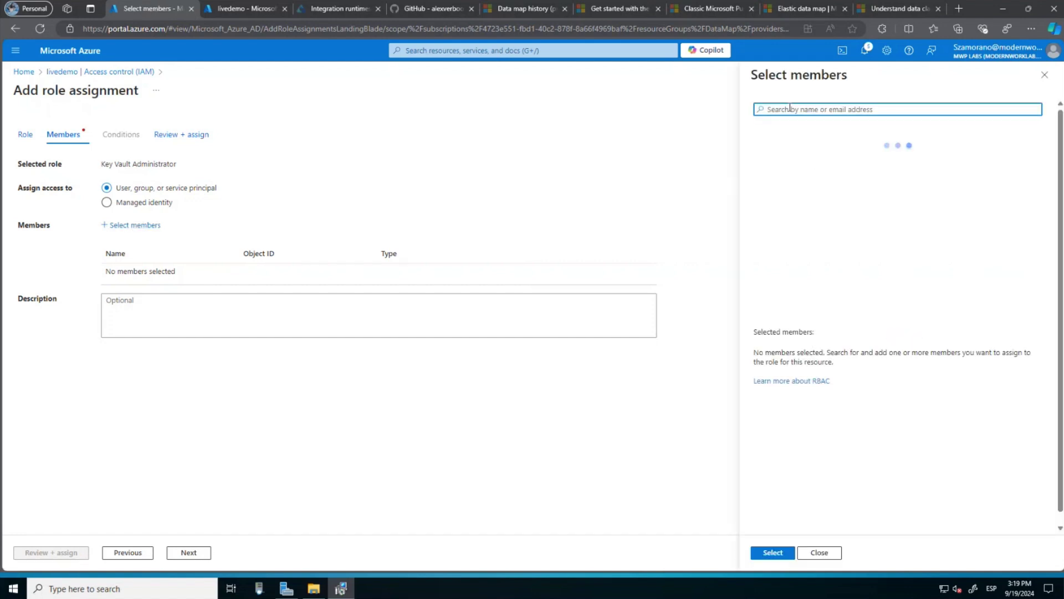
type("seba")
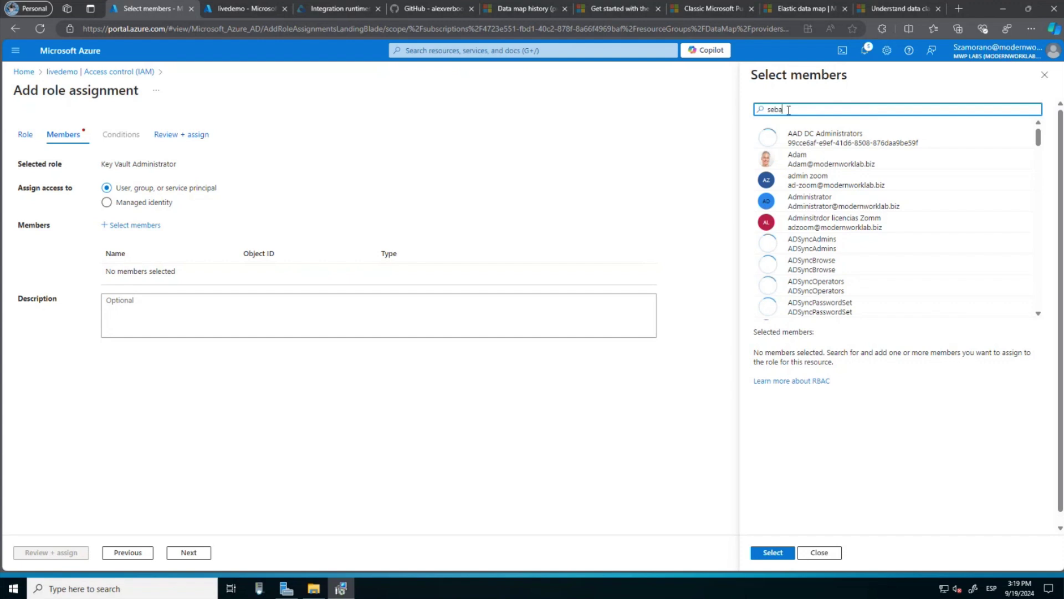
type("stian")
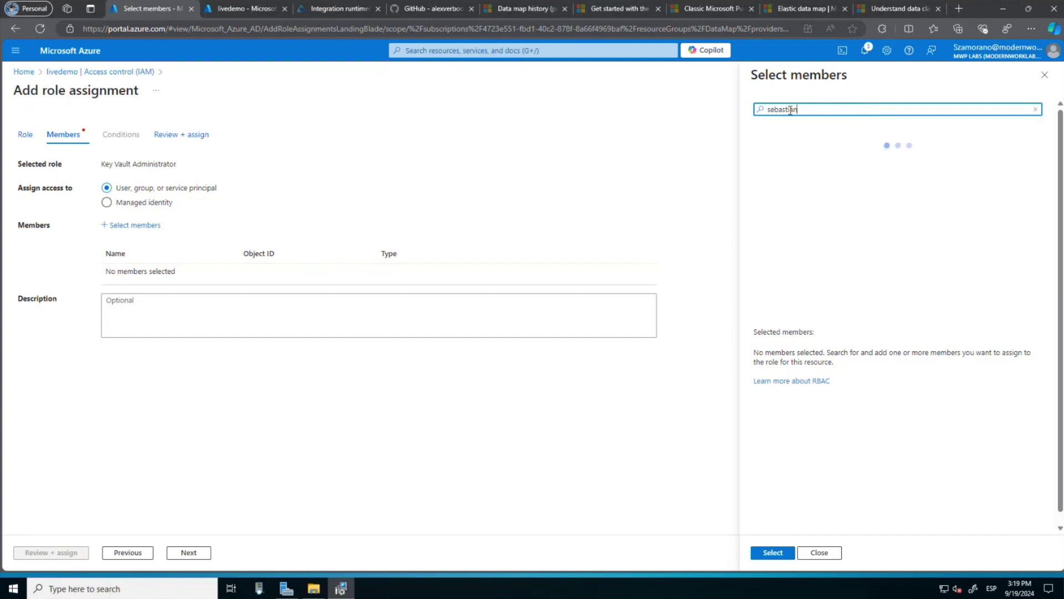
left_click(790, 165)
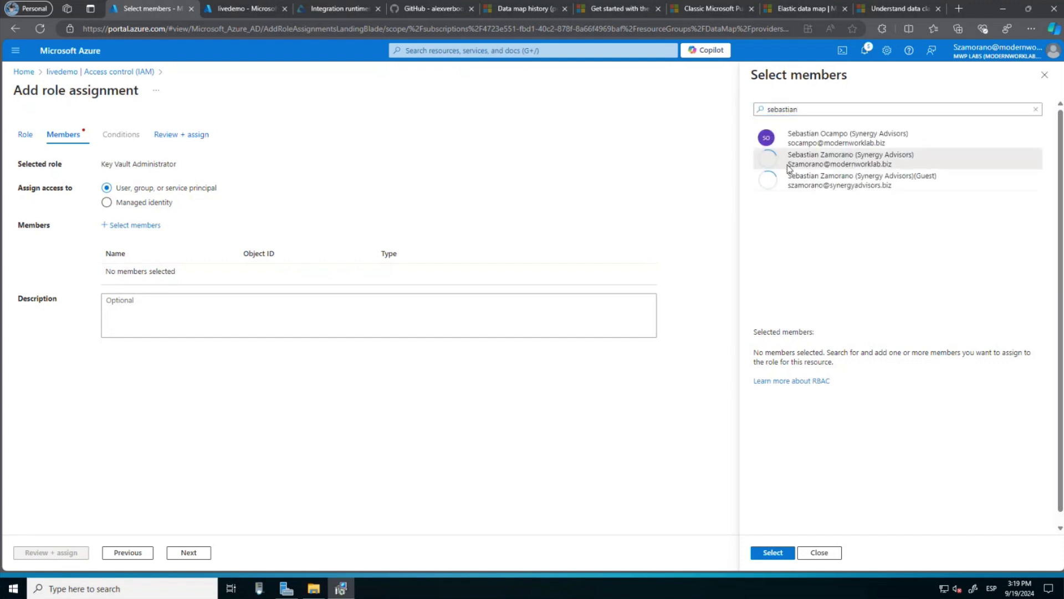
left_click(772, 553)
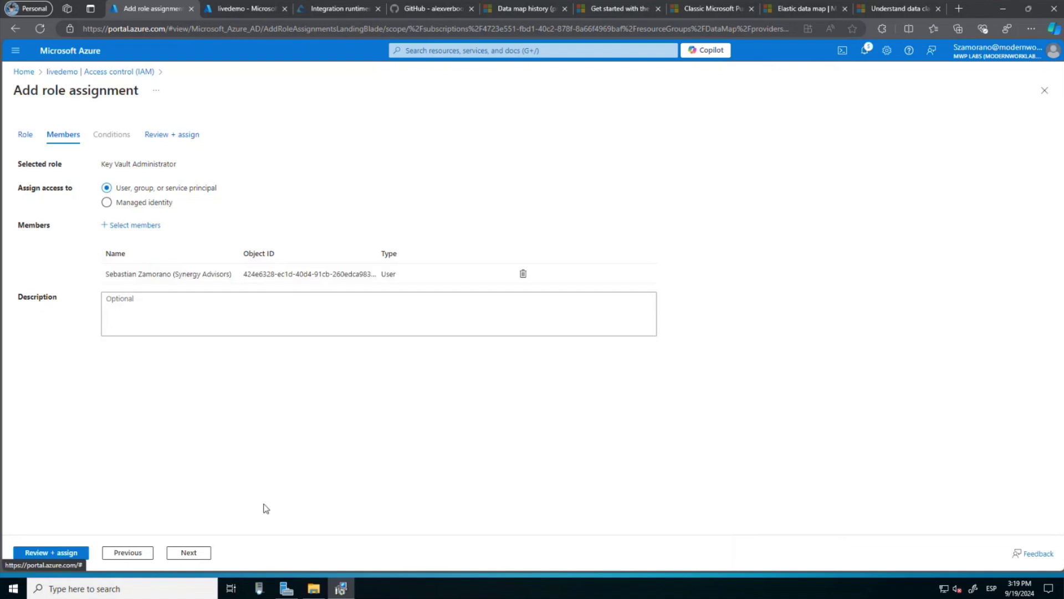
left_click(65, 553)
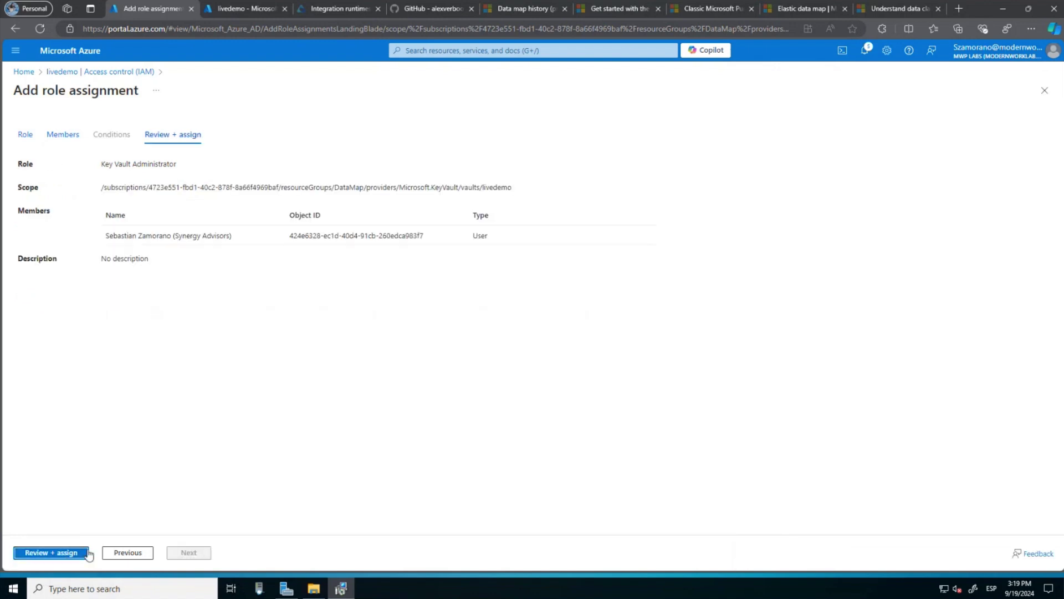
left_click(65, 553)
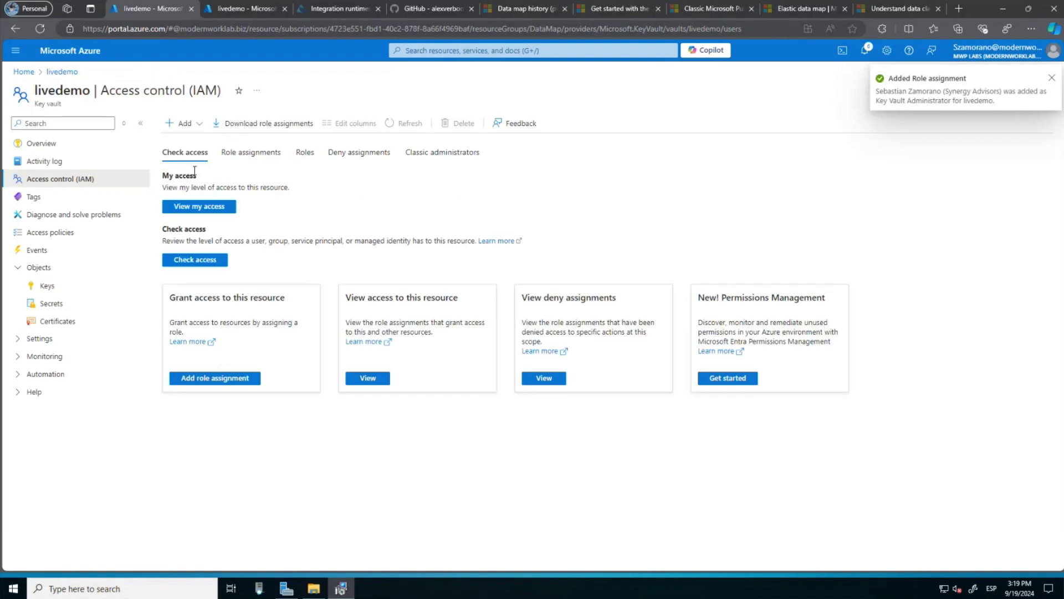
Start a new role assignment on livedemo with the Key Vault Secrets User role.
left_click(200, 127)
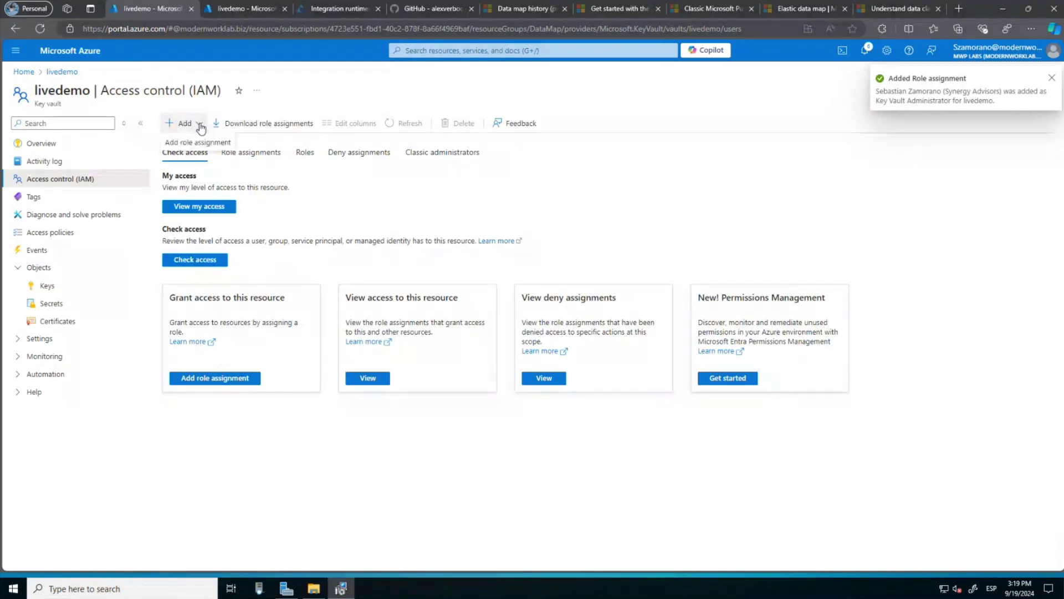
left_click(199, 142)
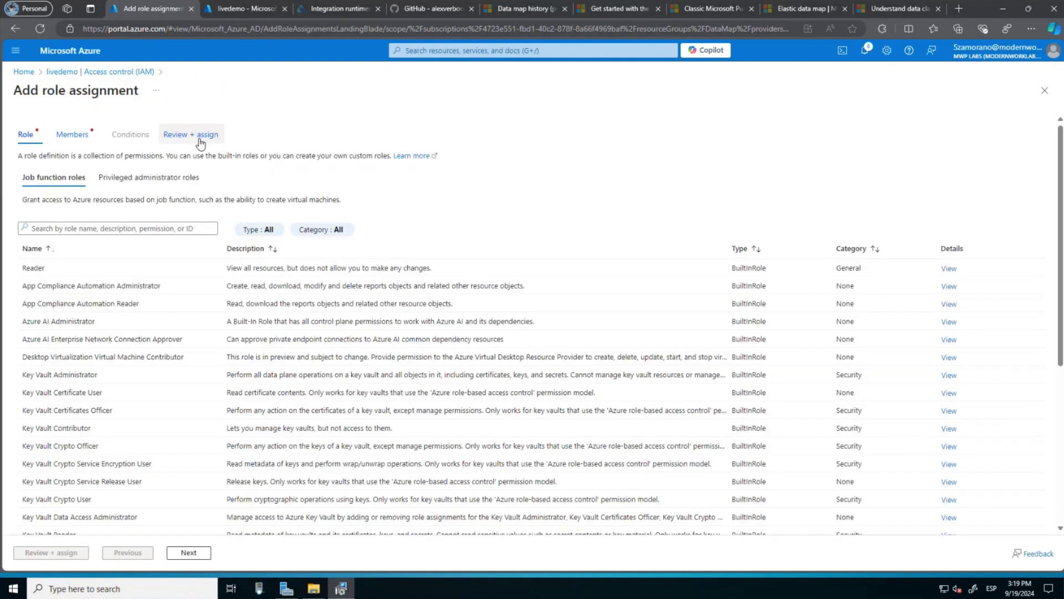
scroll(163, 400, "down", 3)
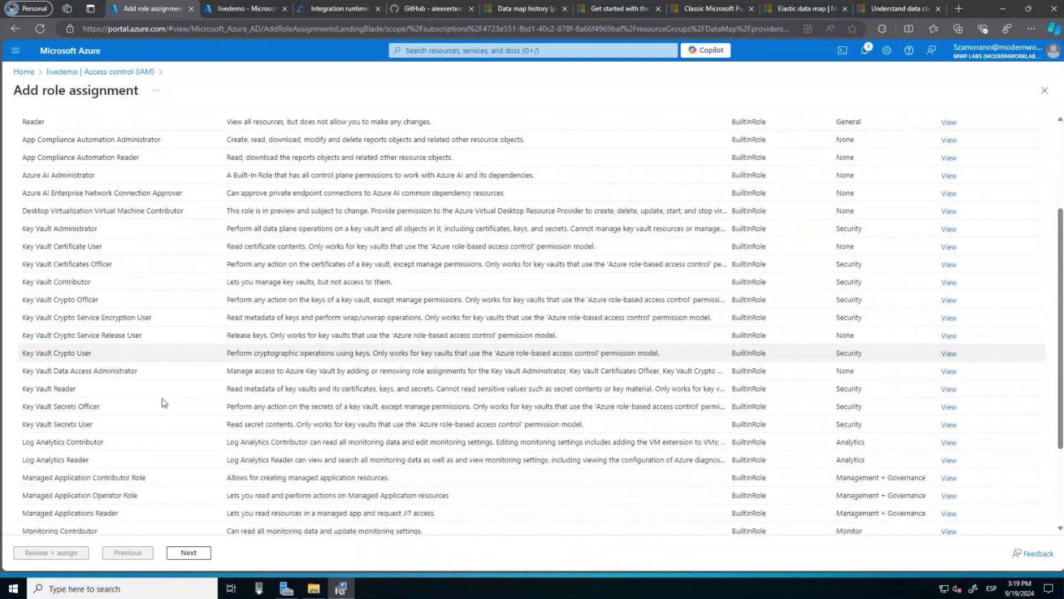
scroll(165, 402, "down", 3)
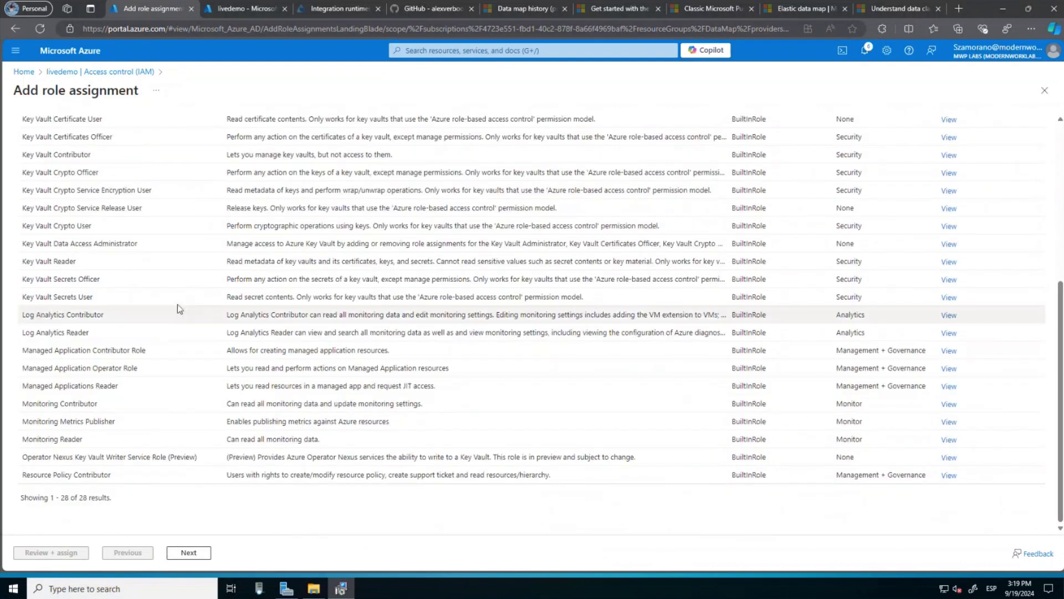
left_click(78, 280)
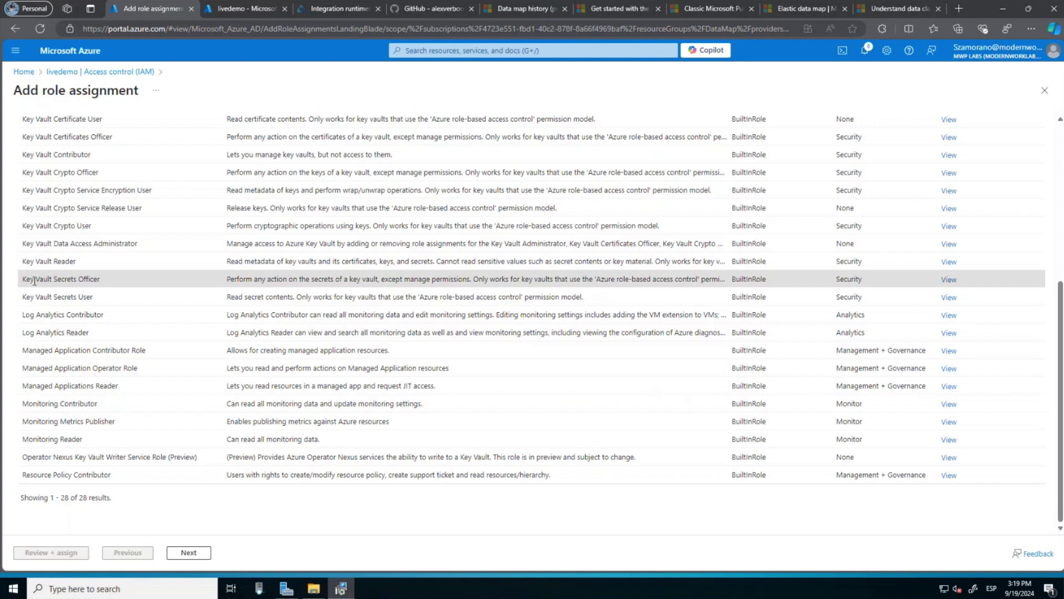
left_click(90, 299)
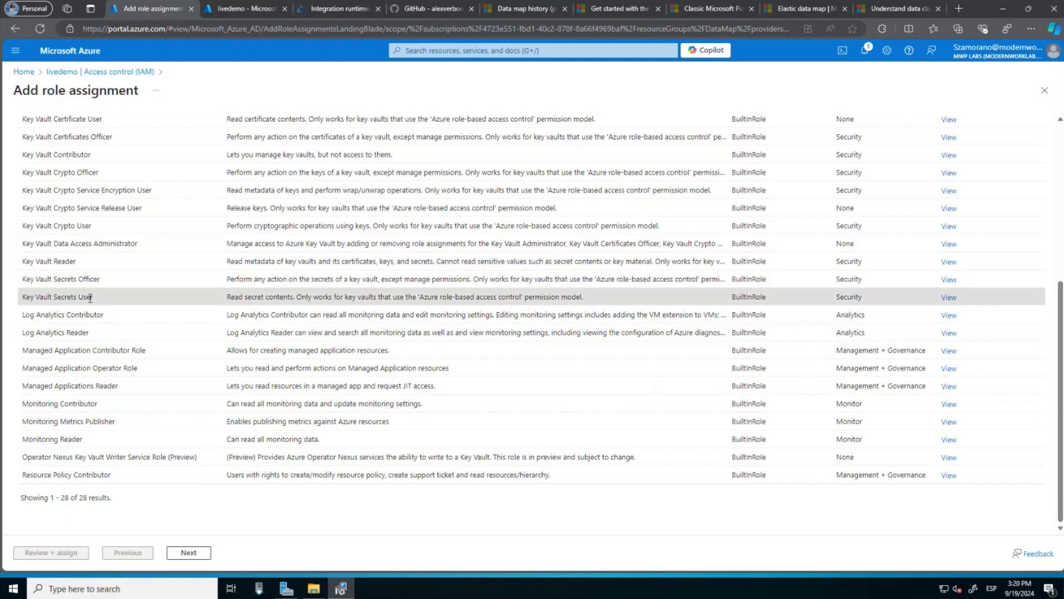
Add the LiveDemo Purview account as the member and submit the assignment.
left_click(191, 552)
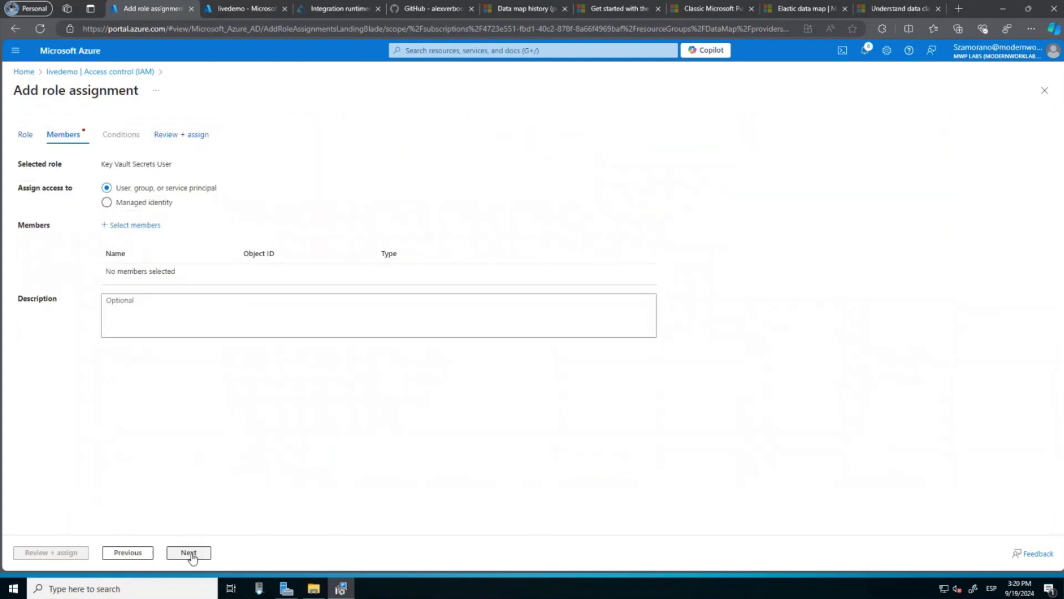
left_click(136, 225)
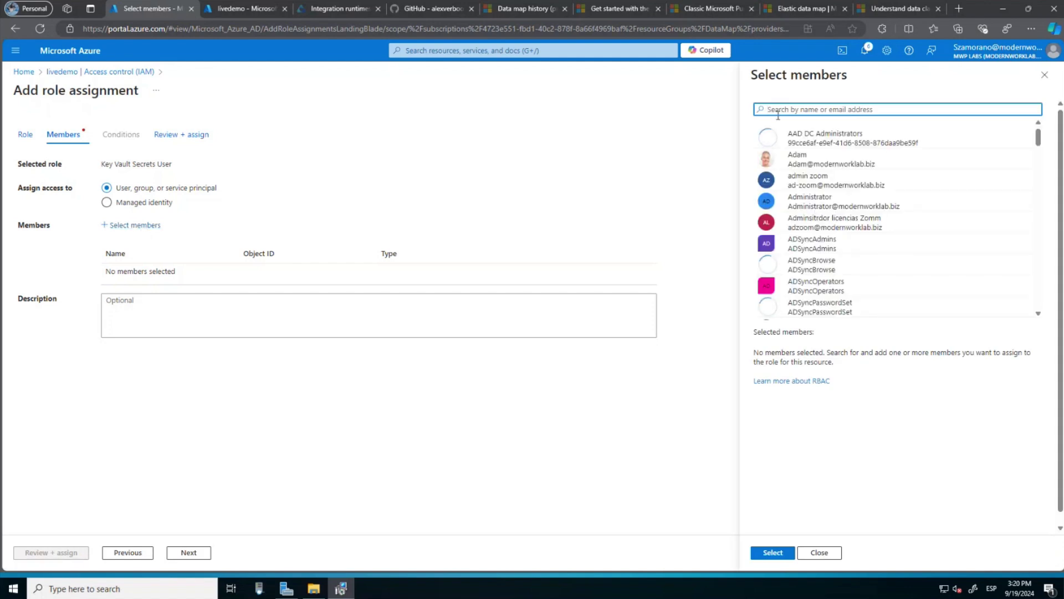
type("live")
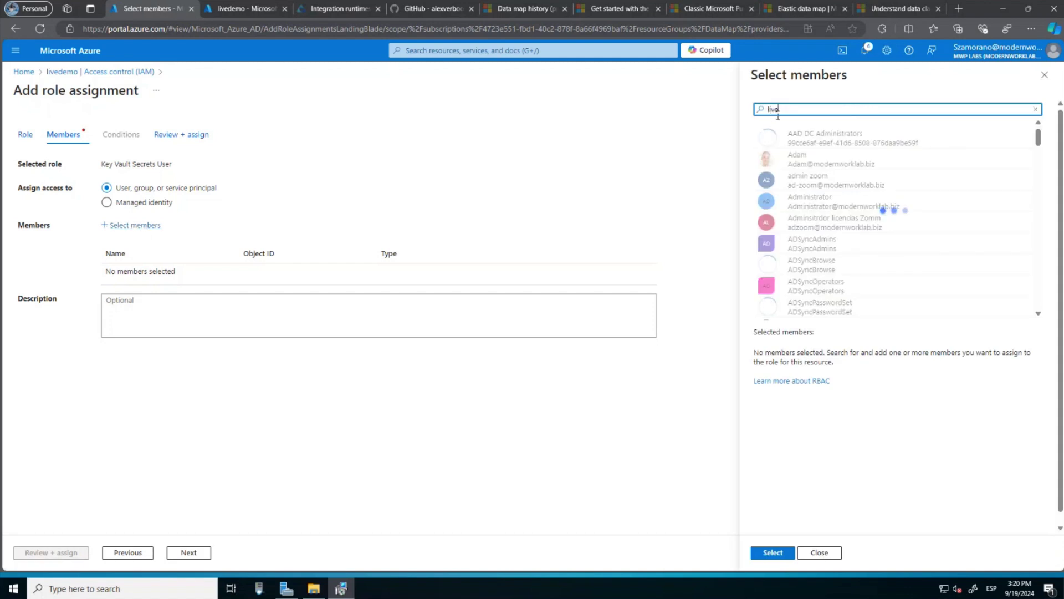
type("demo")
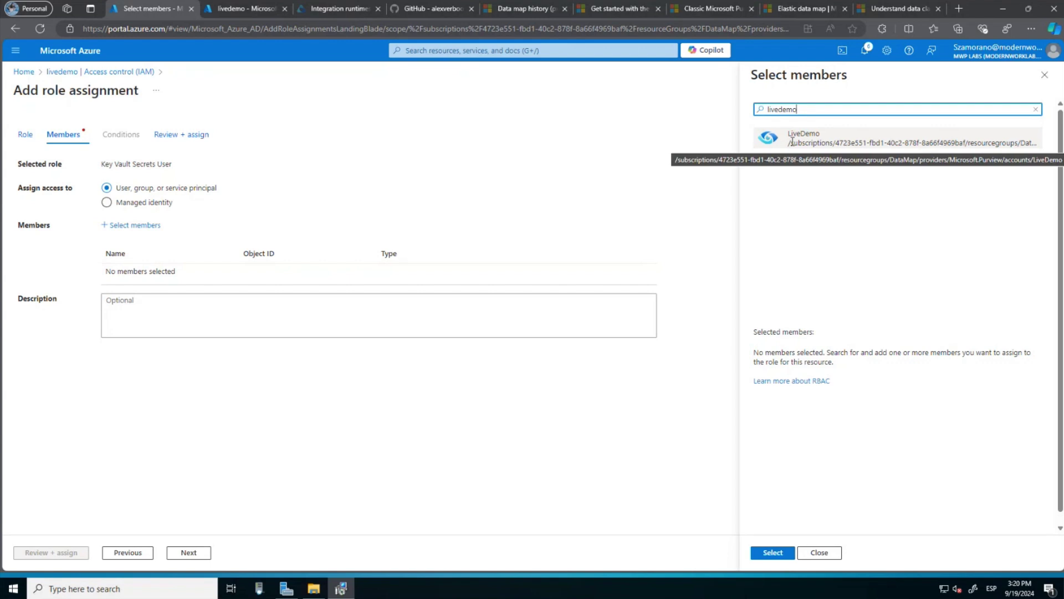
left_click(804, 139)
left_click(768, 554)
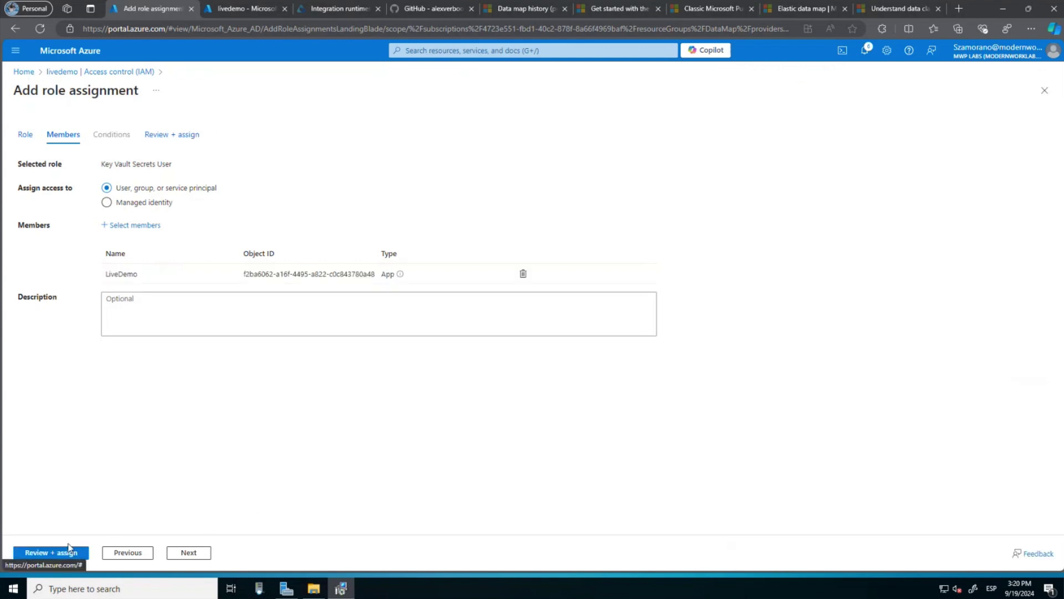
left_click(61, 554)
left_click(61, 554)
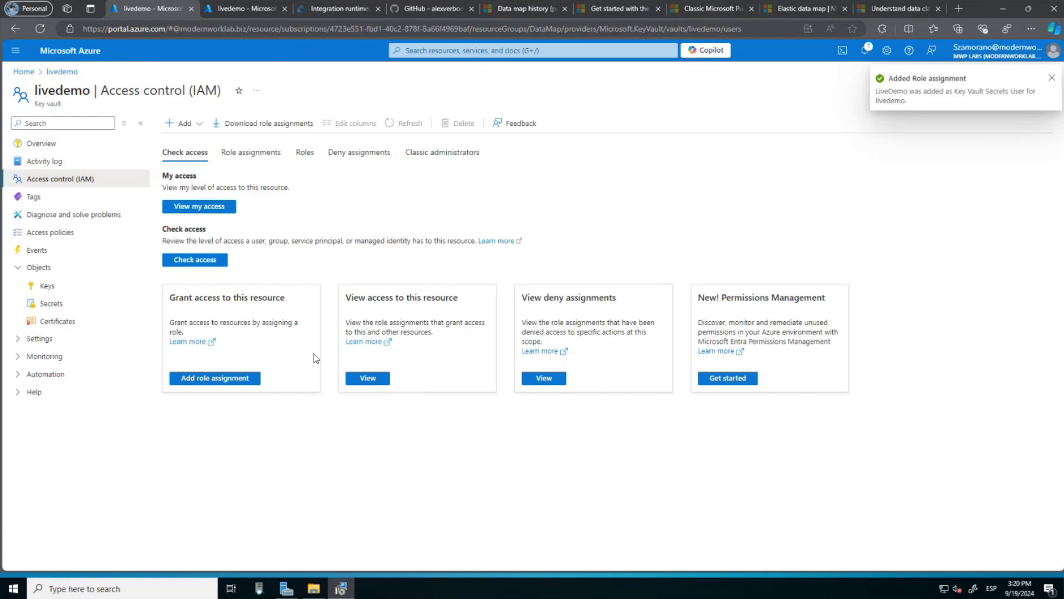
Check livedemo's empty secrets list, then copy the Cloud-Integrator runtime's Key1 authentication key.
left_click(75, 309)
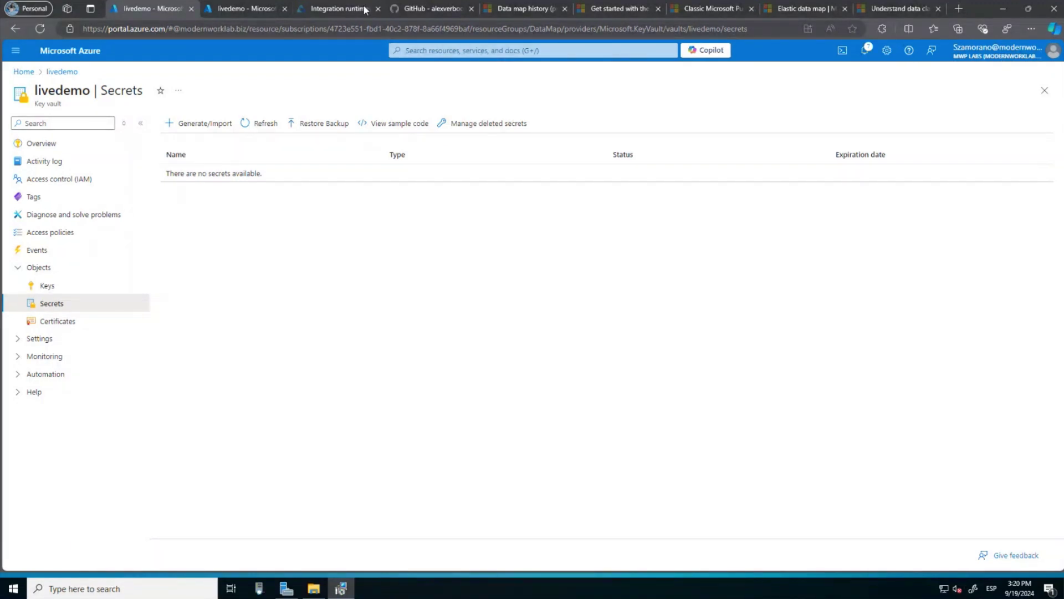
left_click(309, 7)
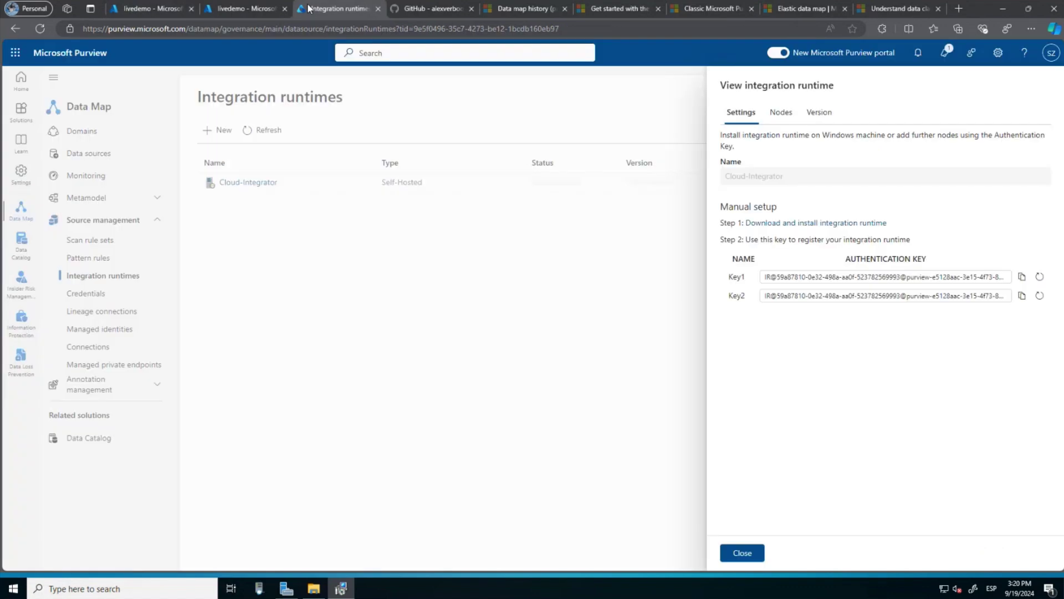
left_click(1022, 276)
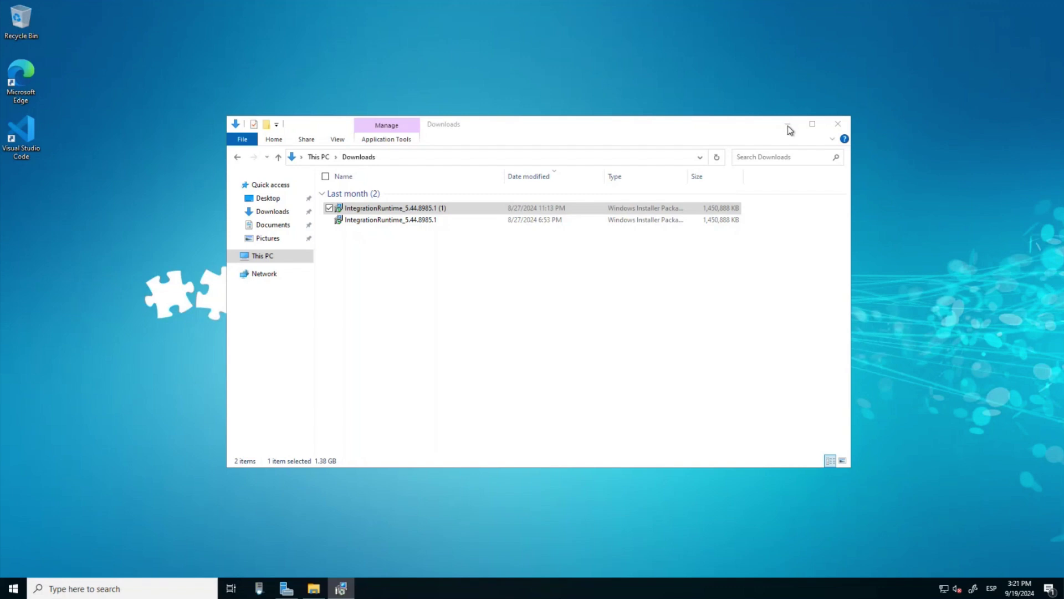
Minimize the Downloads window and restore the Microsoft Integration Runtime Setup window from the taskbar.
left_click(788, 126)
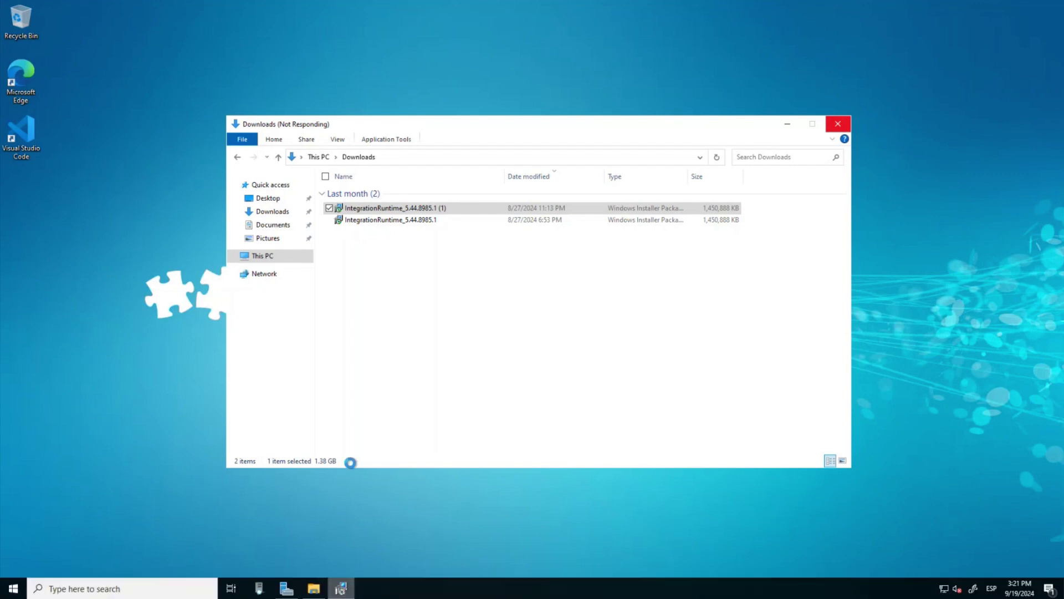
mouse_move(342, 588)
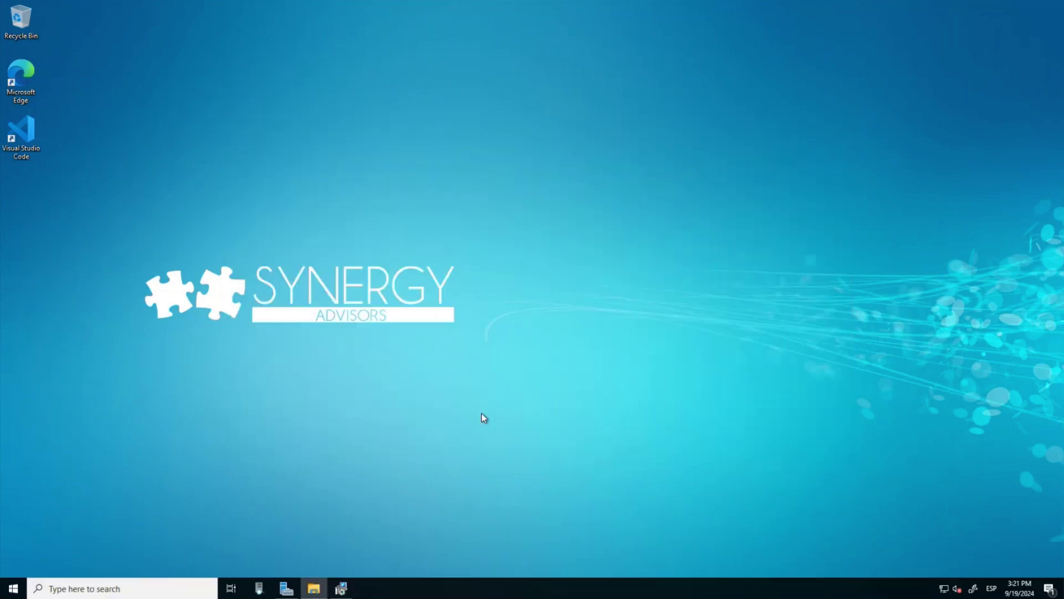
left_click(334, 593)
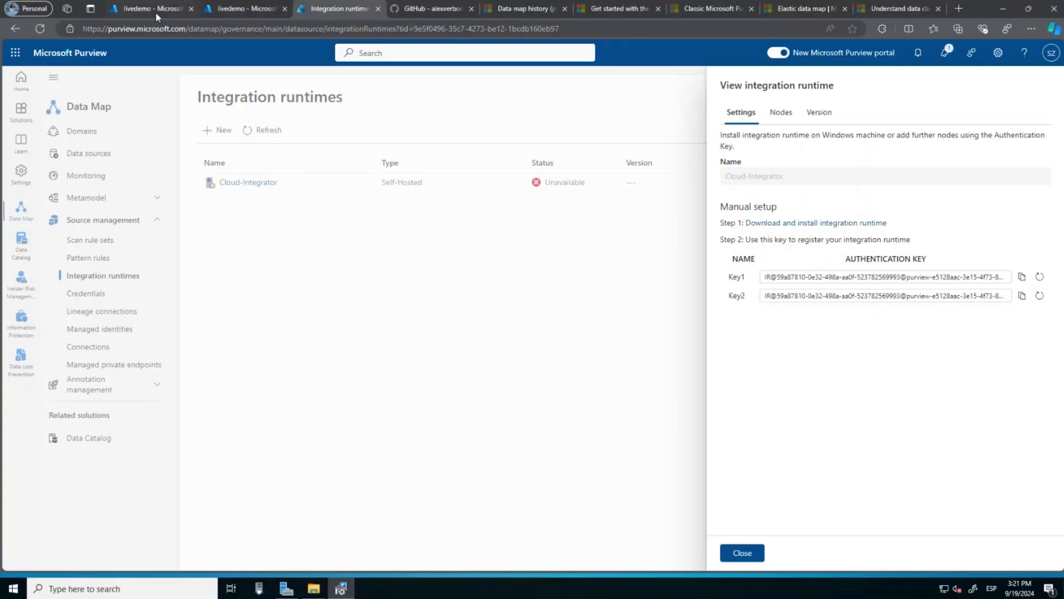
Create a livedemo secret named WindowsAuthentication, with the account password as its value.
left_click(155, 13)
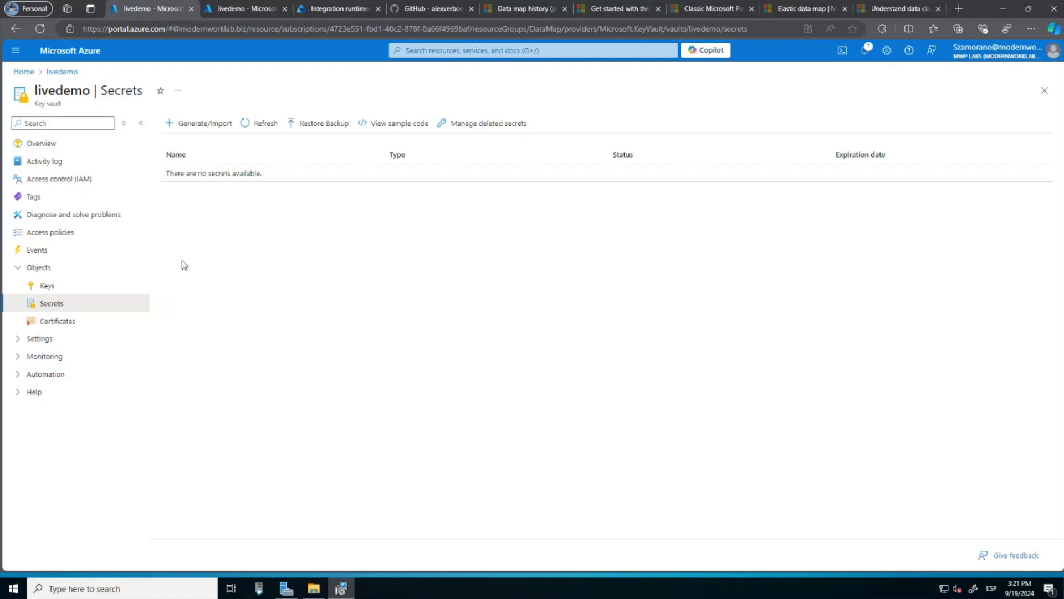
left_click(207, 125)
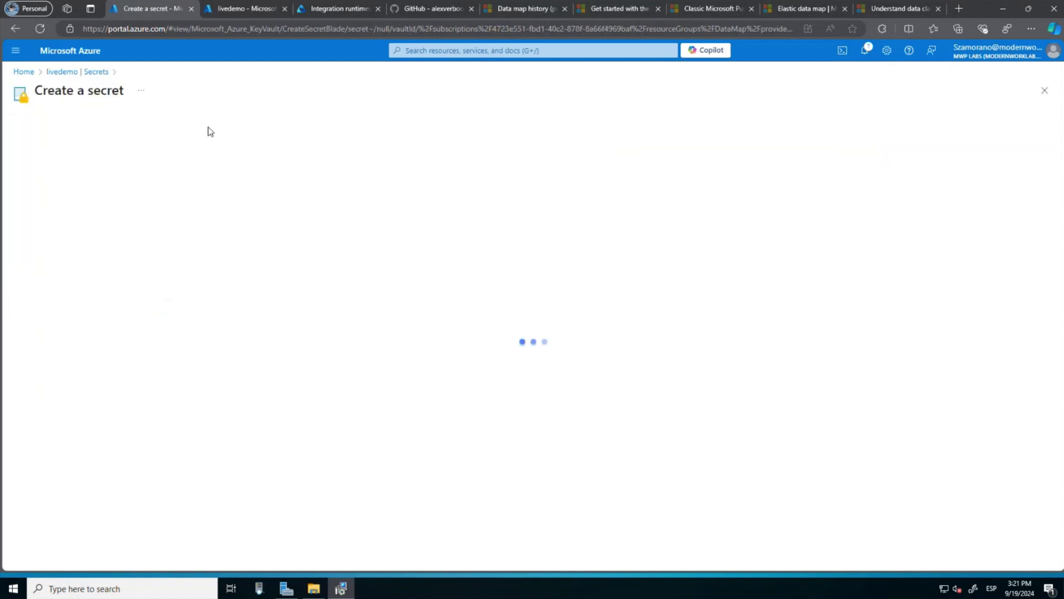
left_click(185, 158)
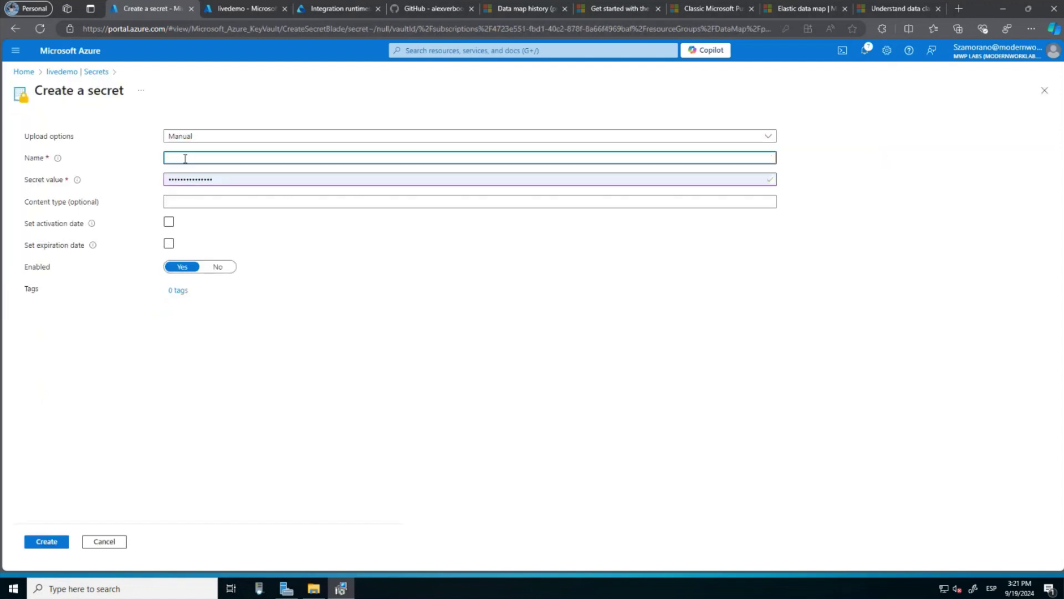
type("WindowsAuthentication")
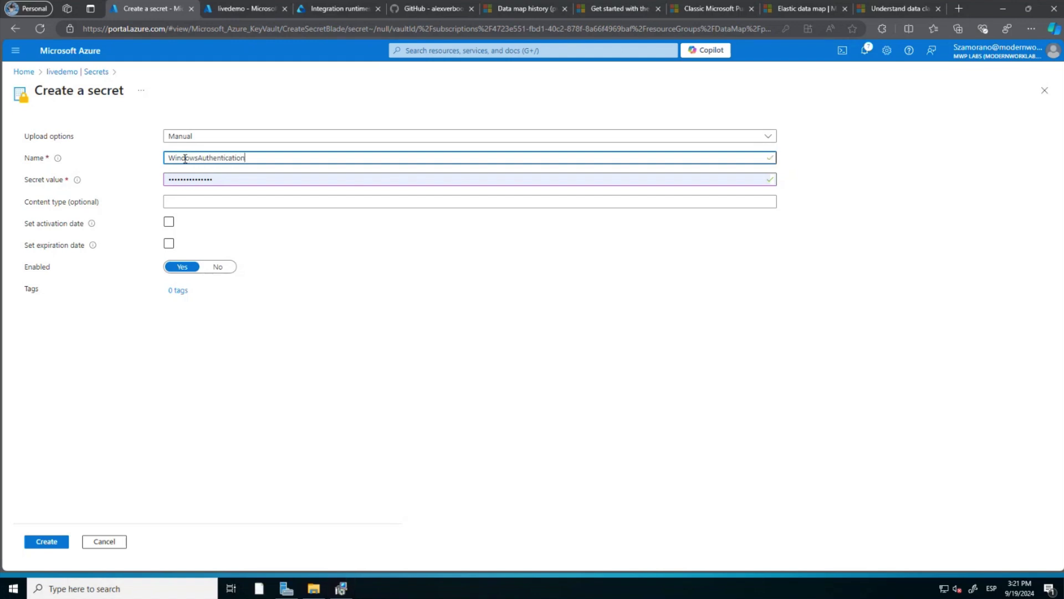
double_click(220, 181)
type("••••••••••")
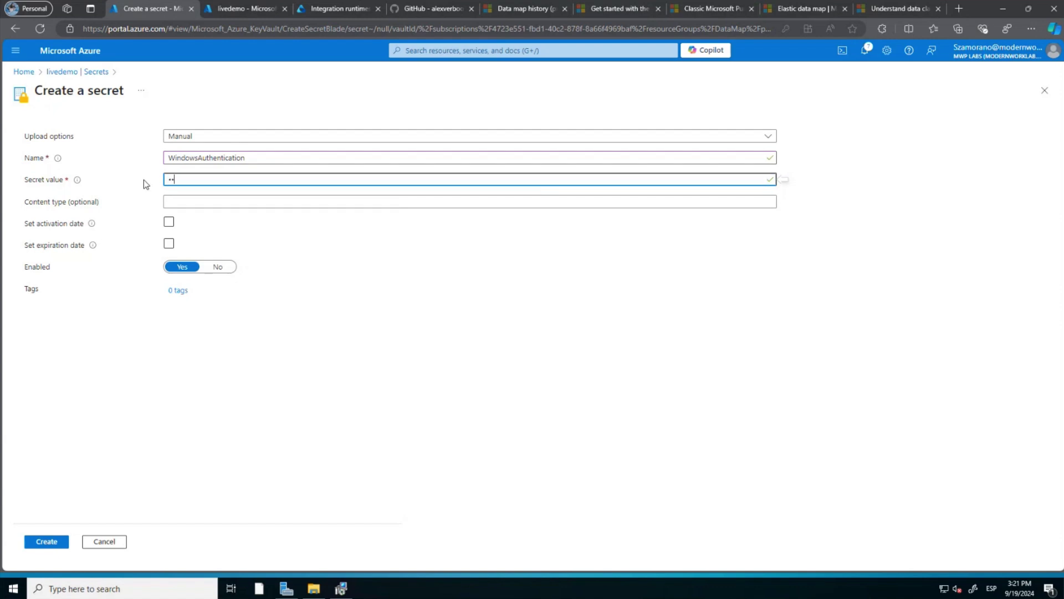
type("•••••")
left_click(47, 544)
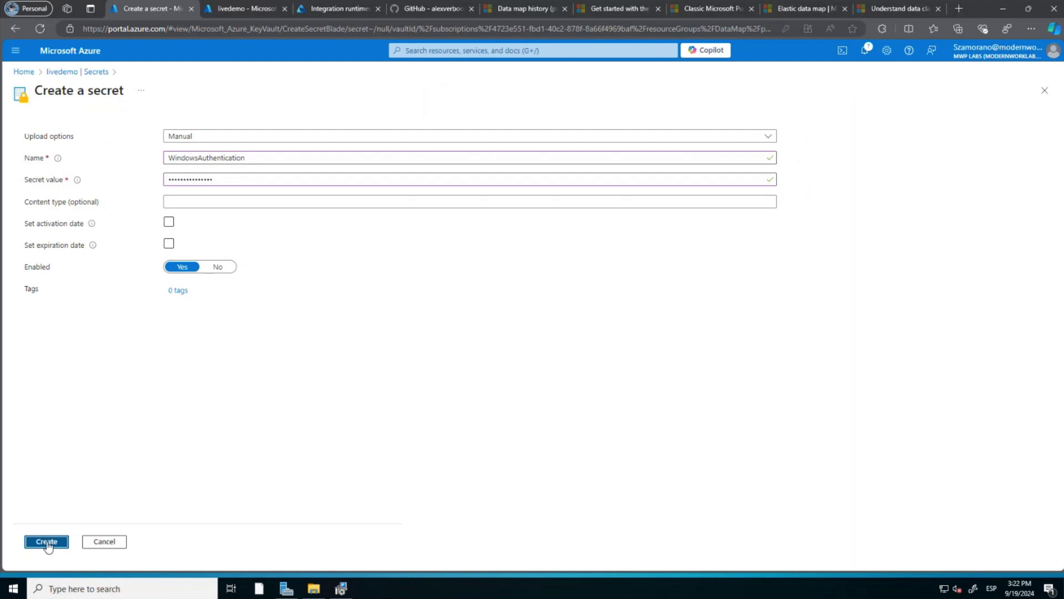
left_click(47, 543)
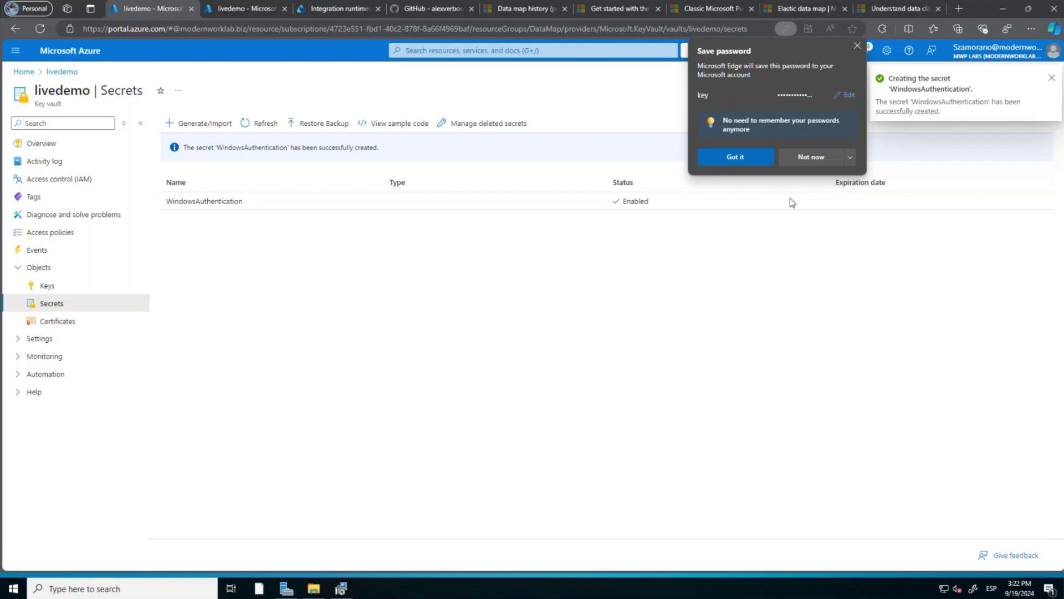
Decline saving the password, read CreateAndUseAzureStorageAccount.md on GitHub, then minimize Firefox.
left_click(803, 157)
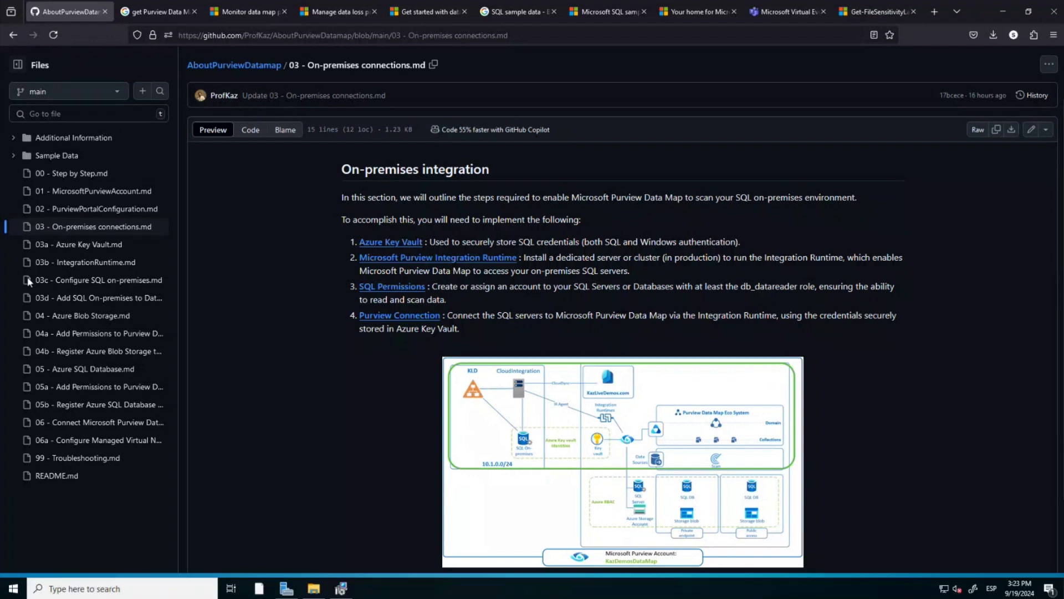
left_click(12, 157)
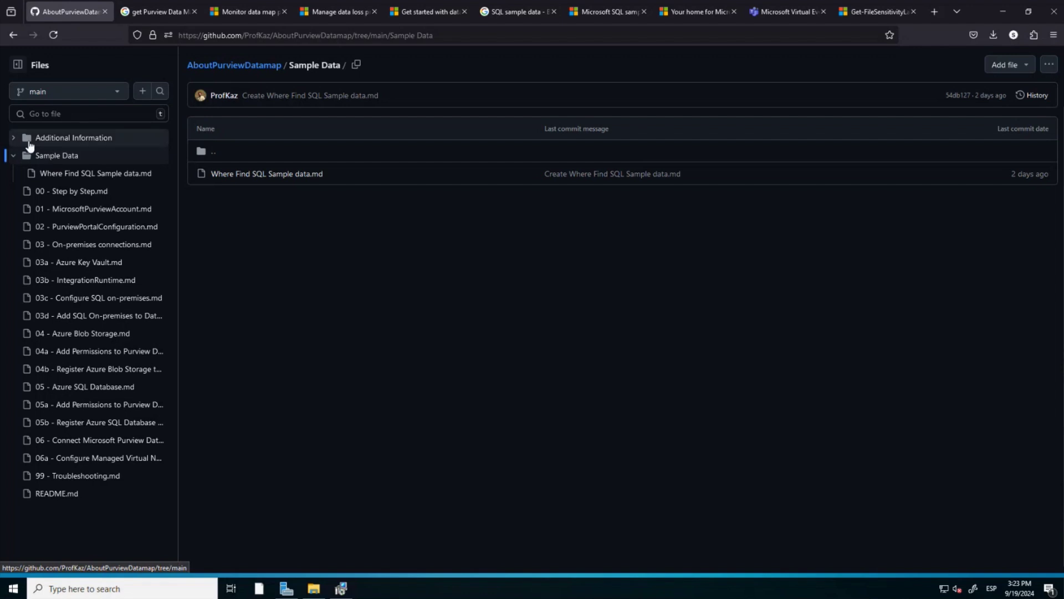
left_click(13, 139)
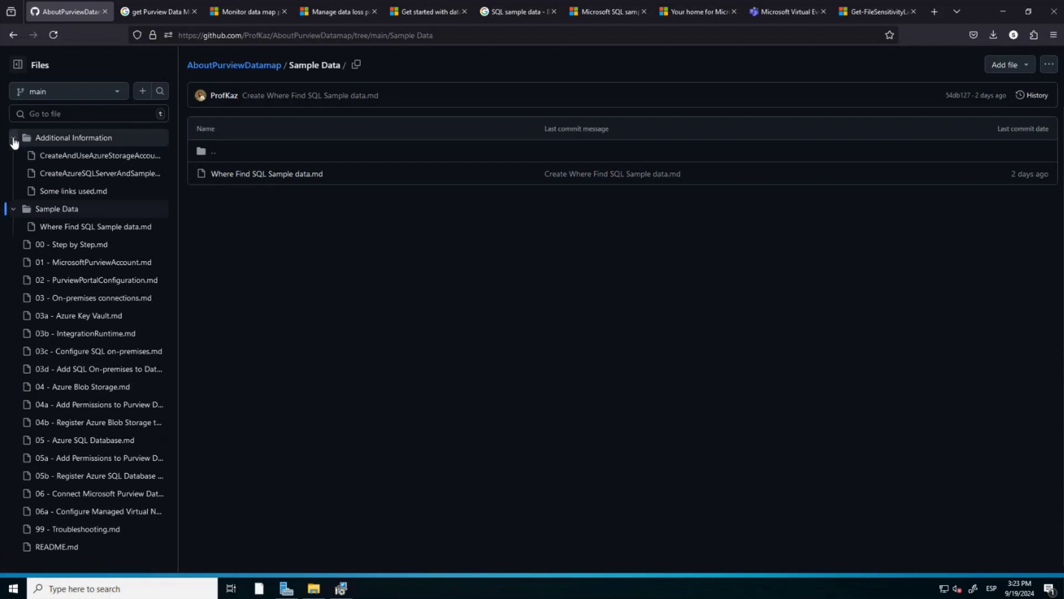
left_click(70, 157)
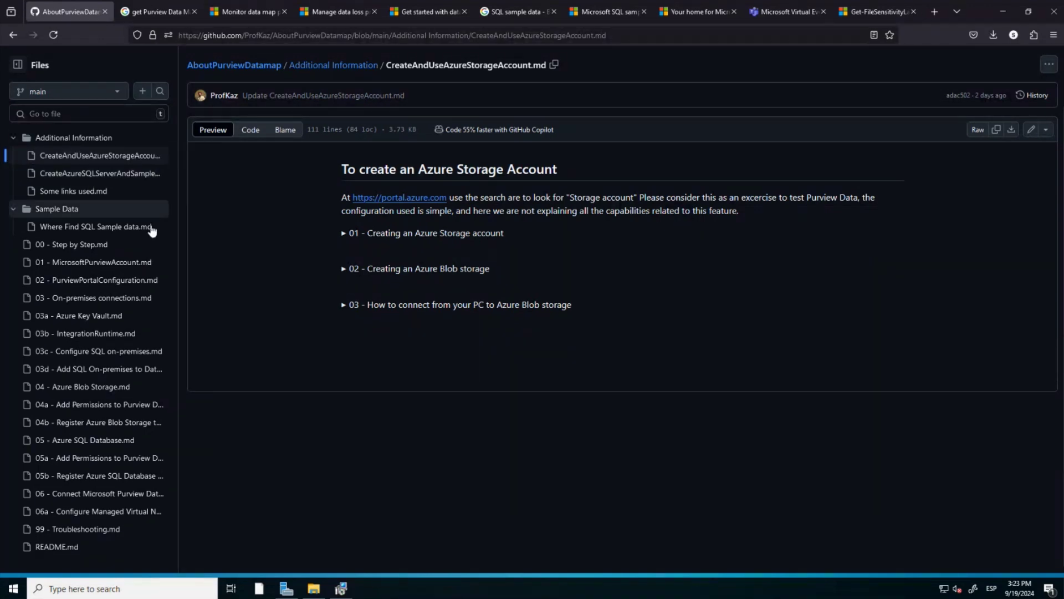
left_click(14, 138)
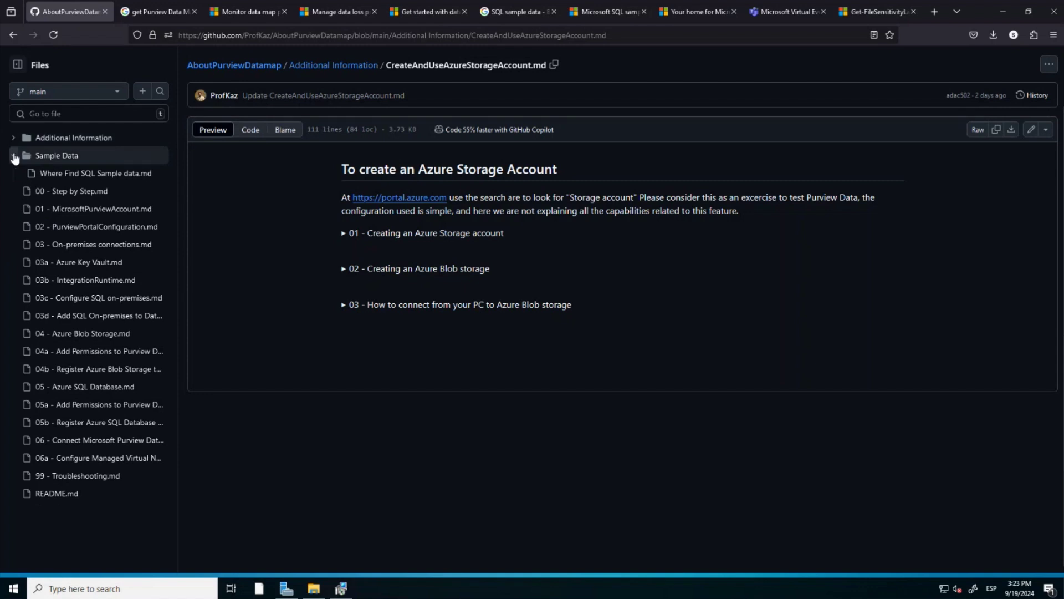
left_click(14, 156)
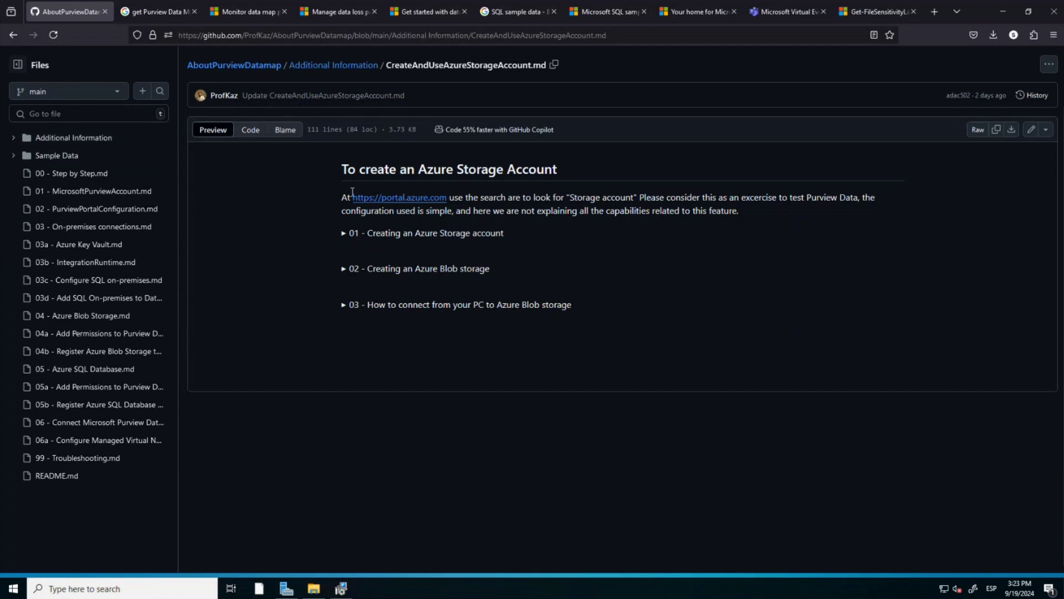
left_click(1007, 17)
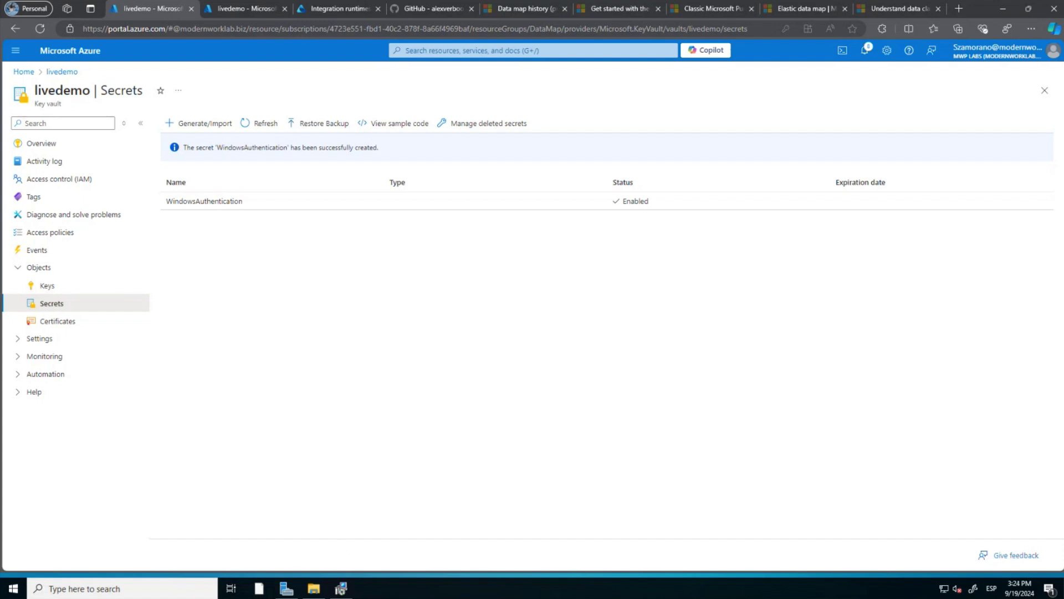
Go from 03 - On-premises connections.md to the 03c SQL permissions guide's SSMS screenshots.
key("alt+Tab")
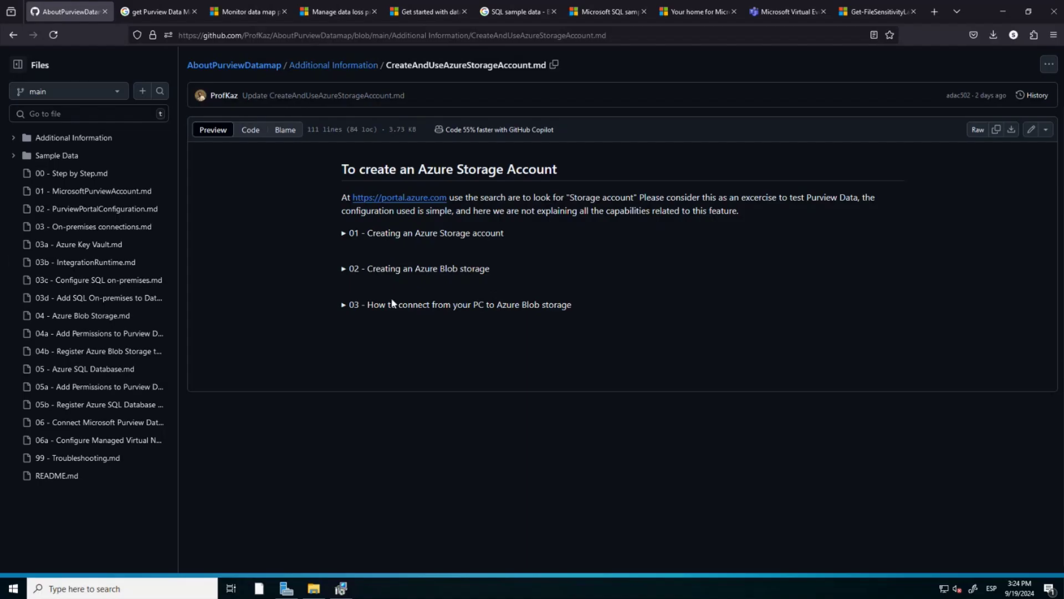
left_click(87, 229)
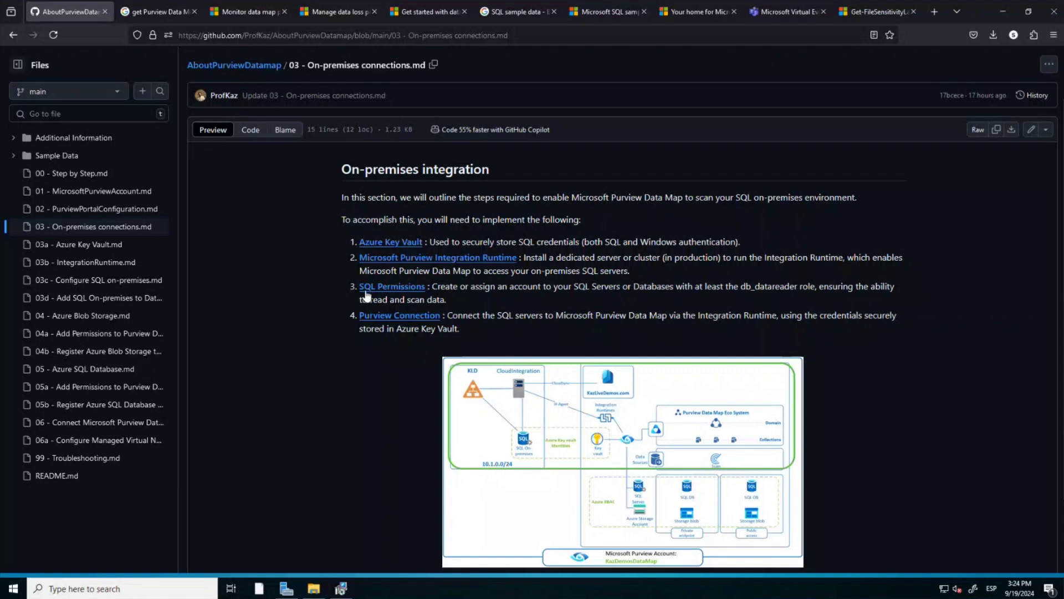
left_click(394, 288)
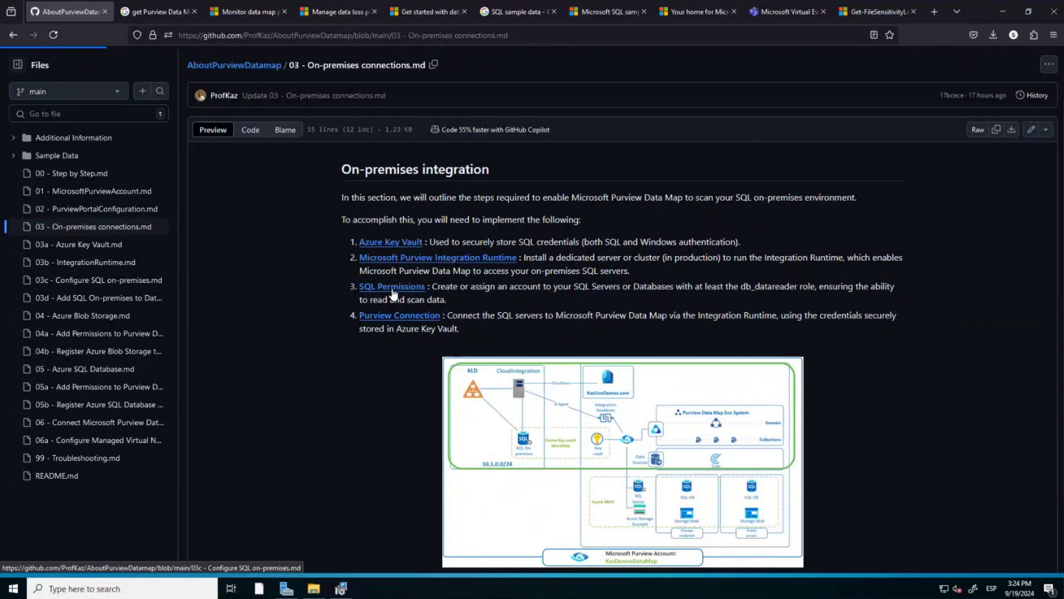
scroll(367, 370, "down", 4)
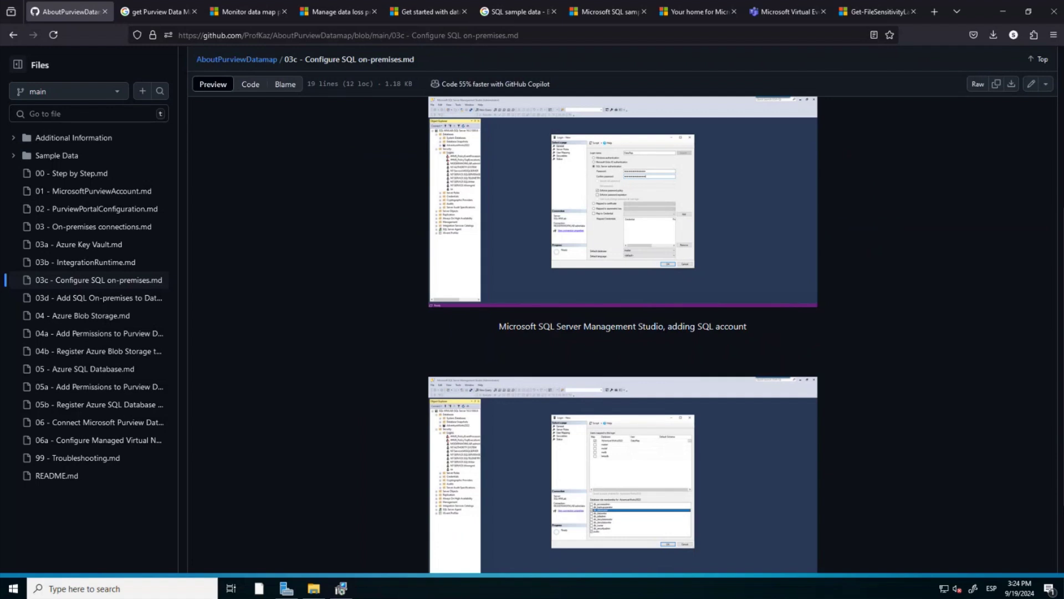
On the server VM, minimize Server Manager and connect SSMS to SQL-MWLAB.
key("alt+Tab")
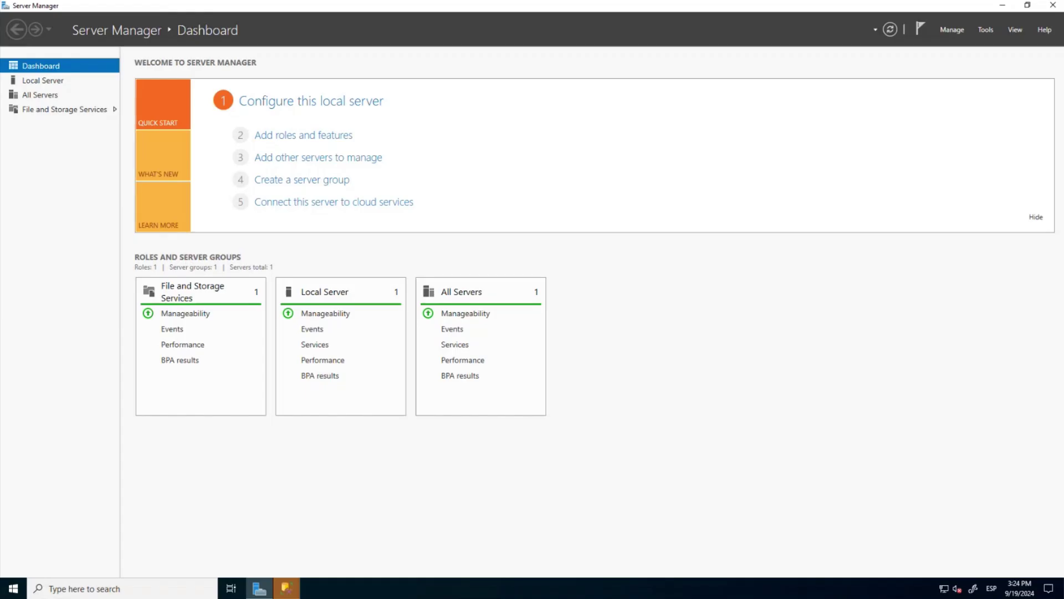
left_click(1007, 5)
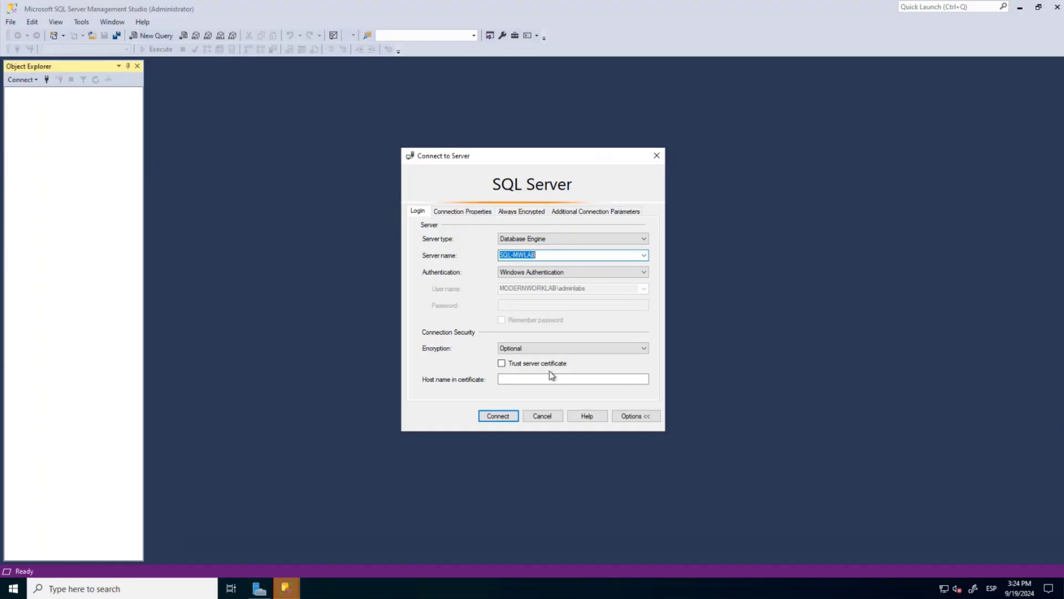
left_click(500, 417)
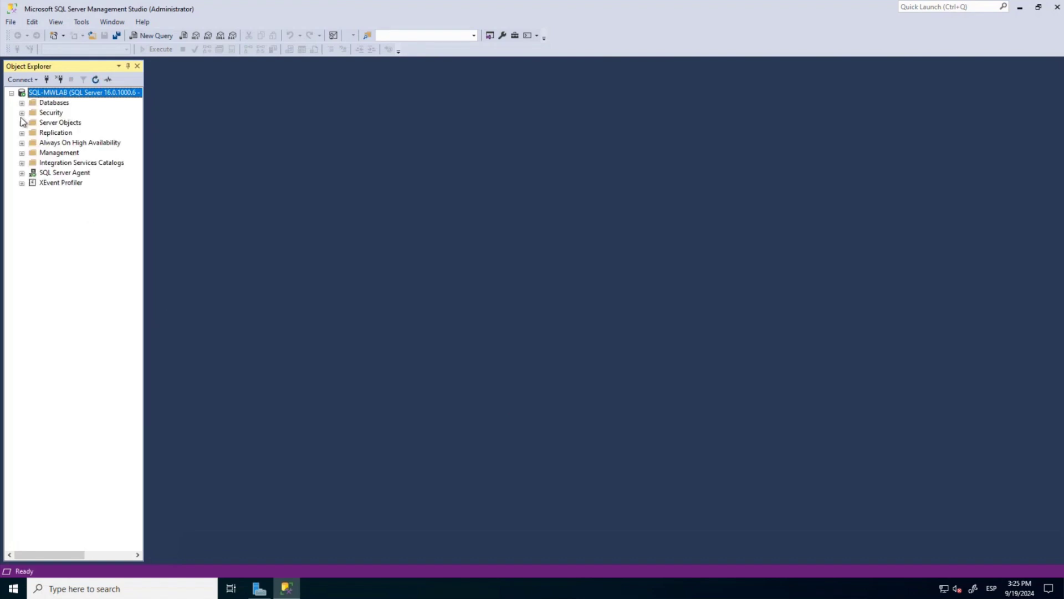
Expand Security > Logins and open the Login Properties of the domain user's login.
left_click(22, 113)
left_click(53, 123)
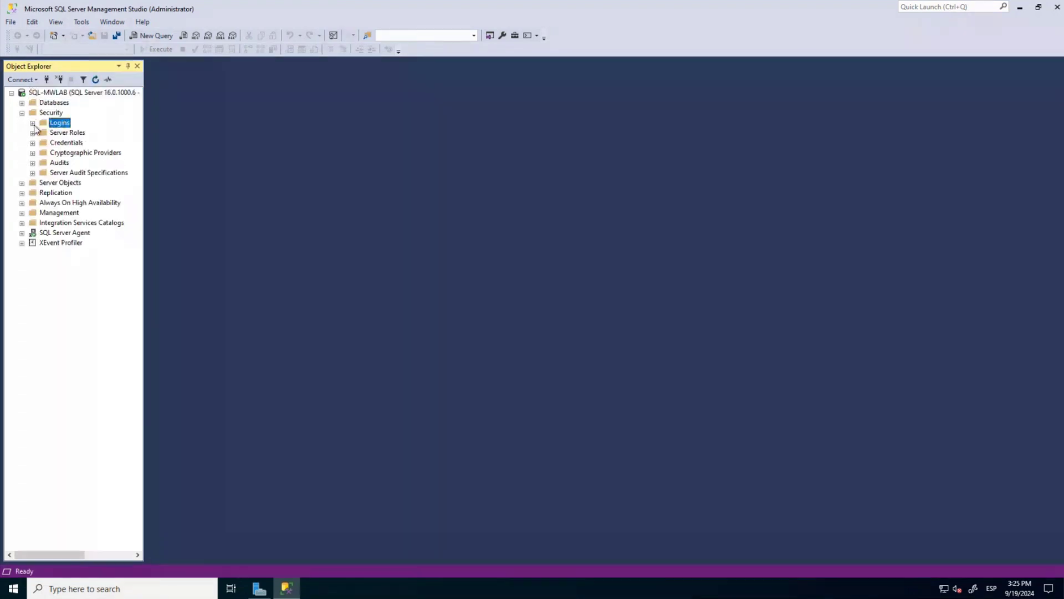
left_click(32, 123)
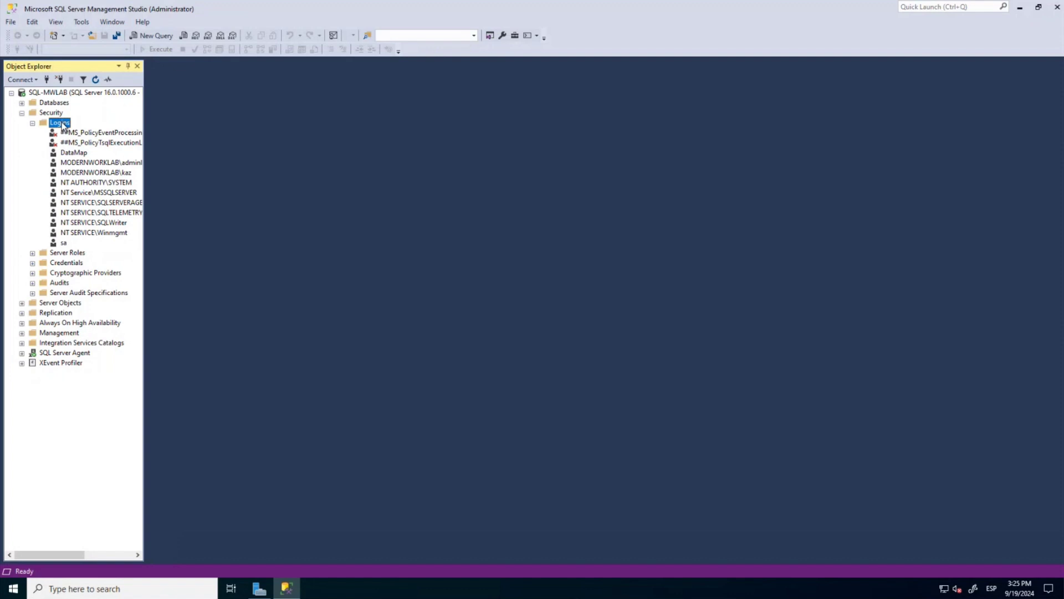
right_click(63, 126)
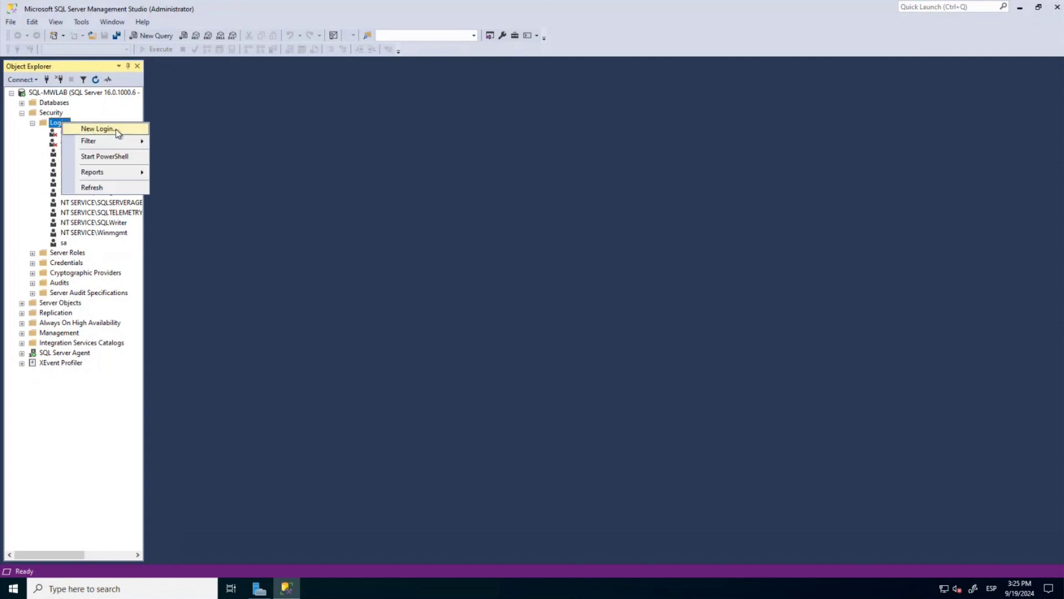
left_click(235, 158)
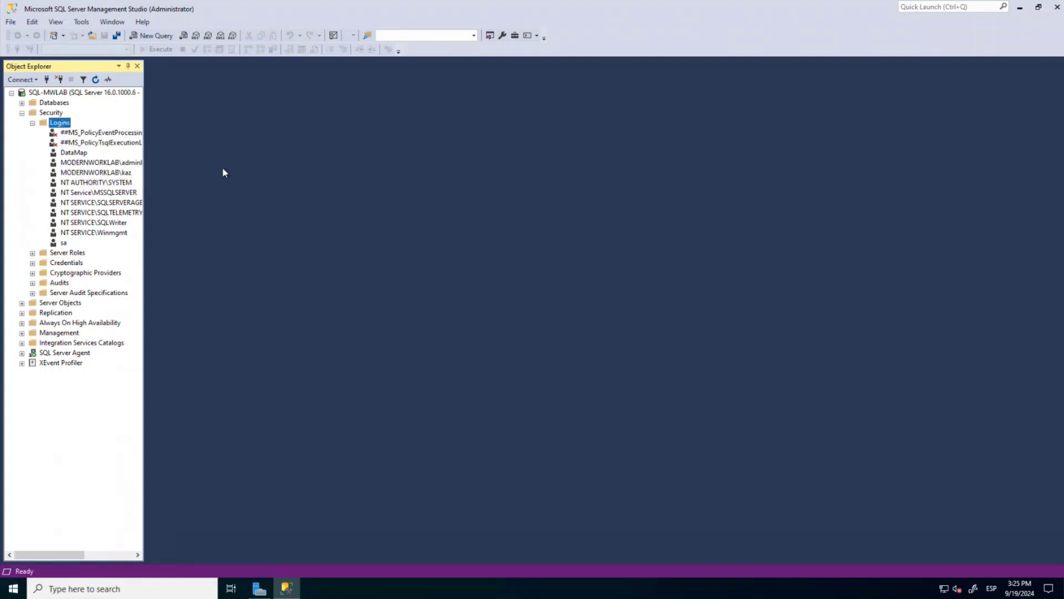
left_click(110, 174)
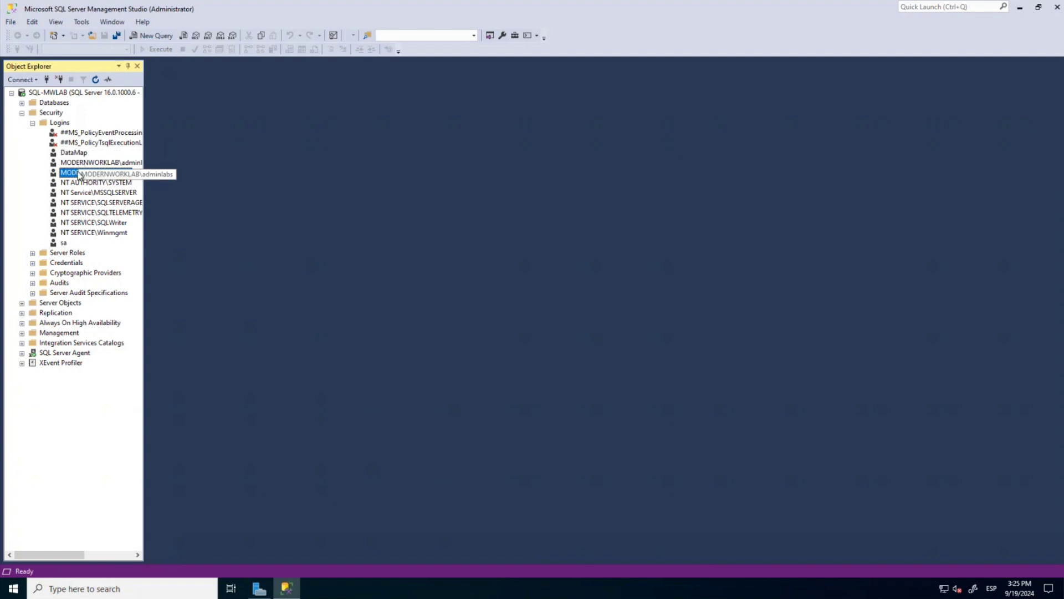
right_click(78, 172)
left_click(127, 308)
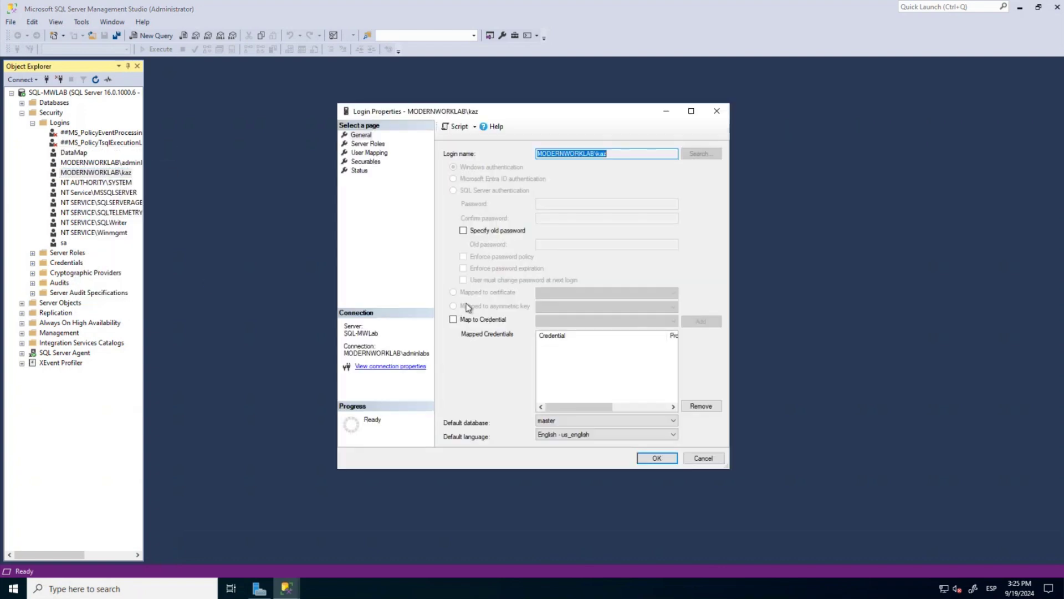
Review the login's server roles and AdventureWorks2022 db_datareader mapping, then confirm Login Properties with OK.
left_click(373, 144)
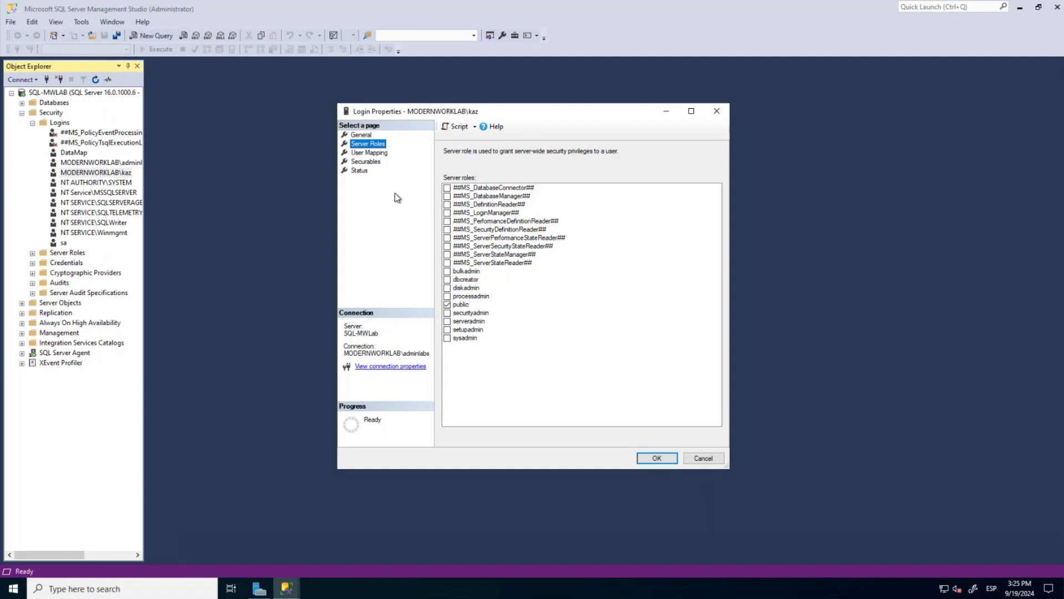
left_click(372, 153)
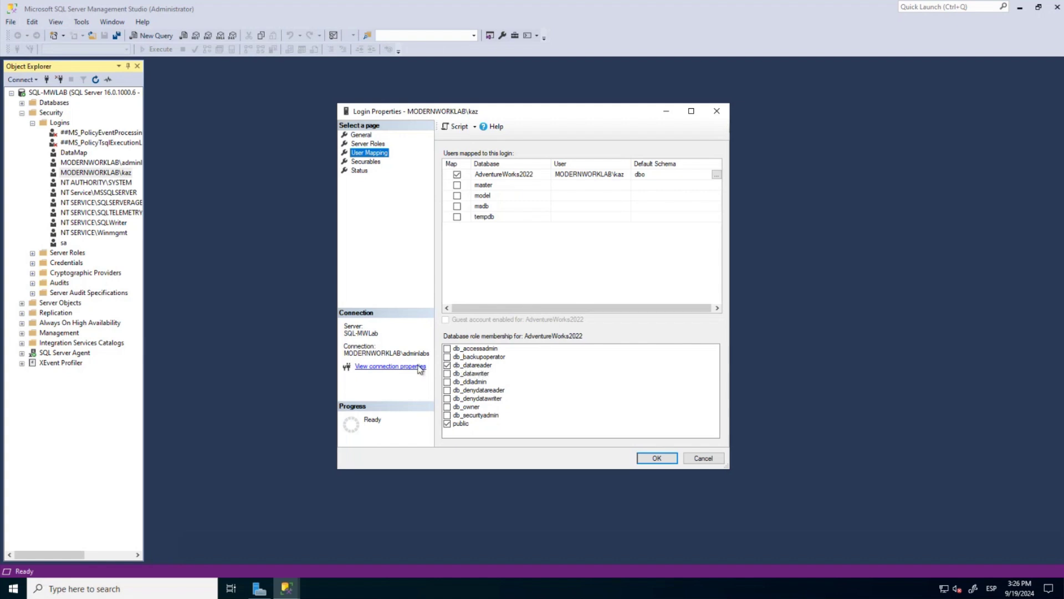
left_click(662, 461)
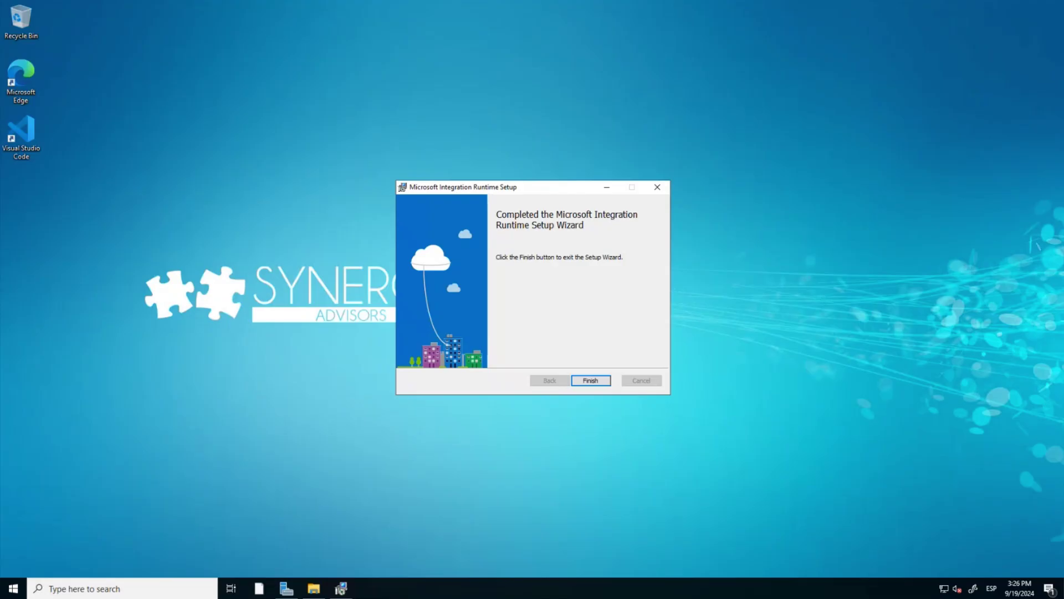
Finish the Integration Runtime Setup wizard and close Purview's integration runtime details panel.
left_click(596, 382)
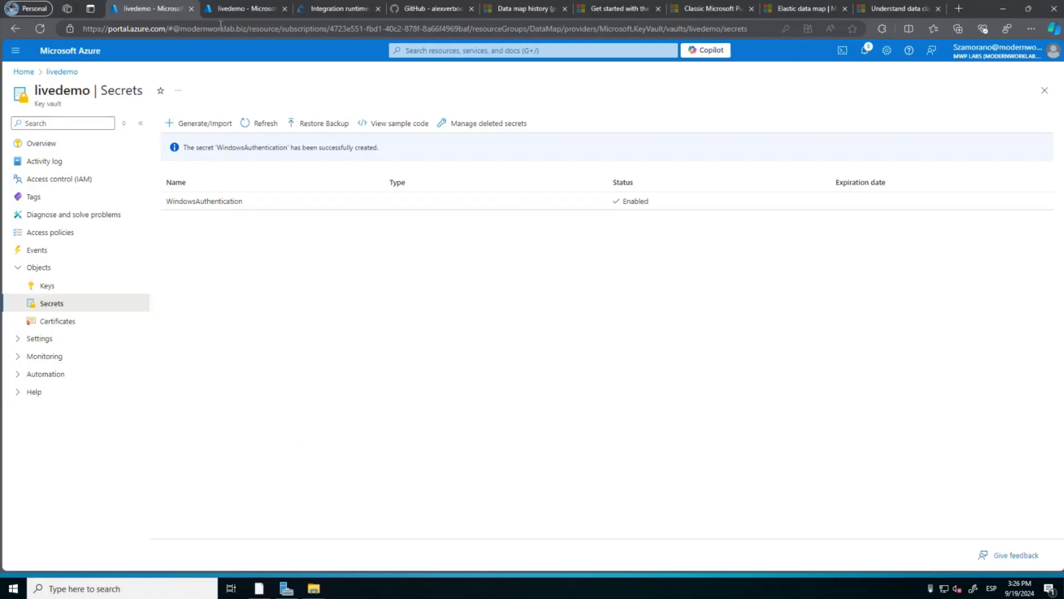
left_click(324, 9)
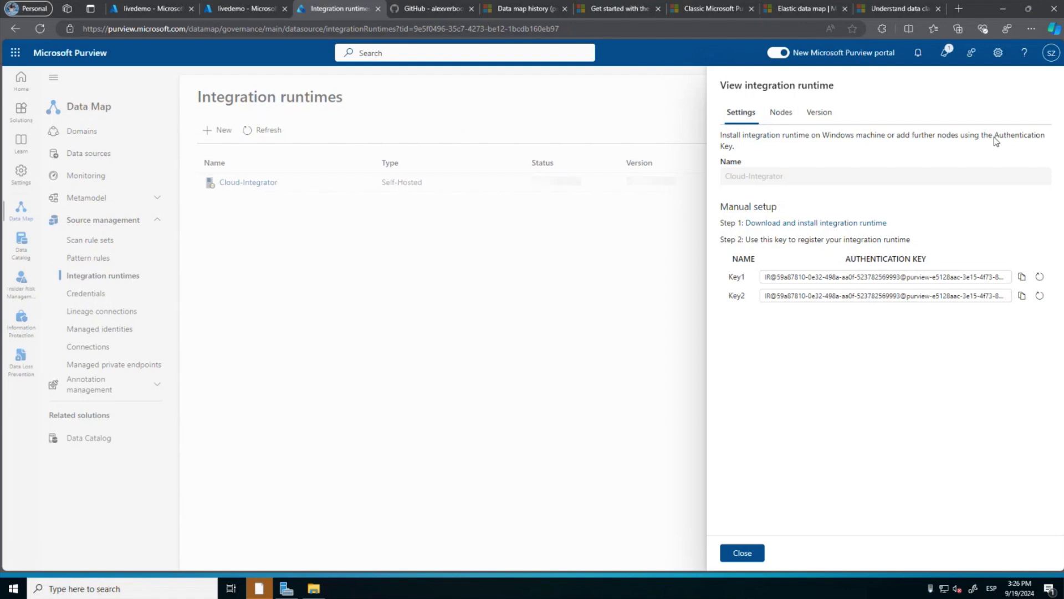
left_click(733, 560)
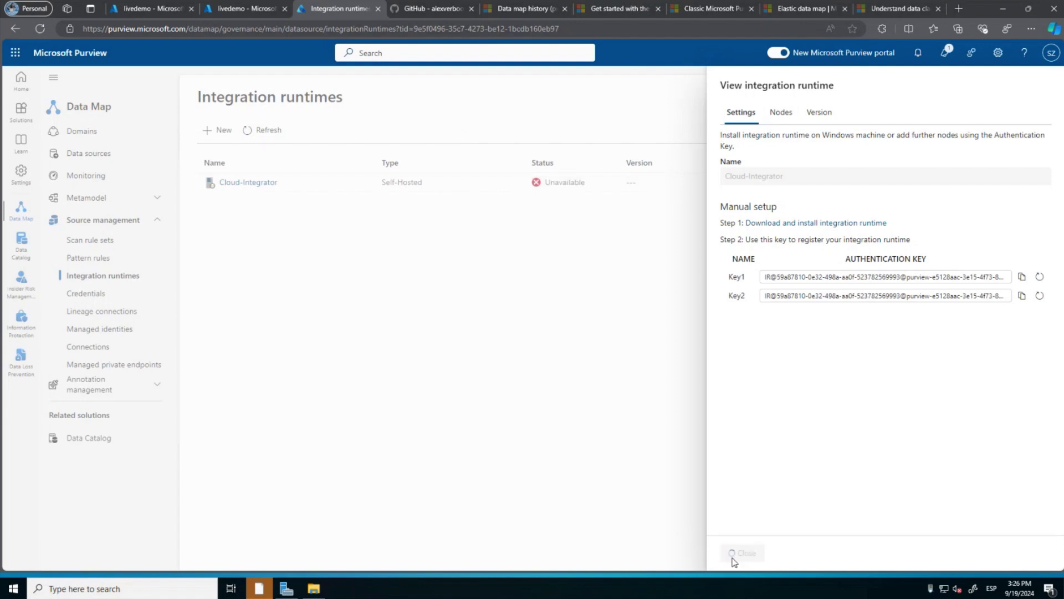
Return to the Microsoft Purview home page and open the Data Map solution.
left_click(70, 53)
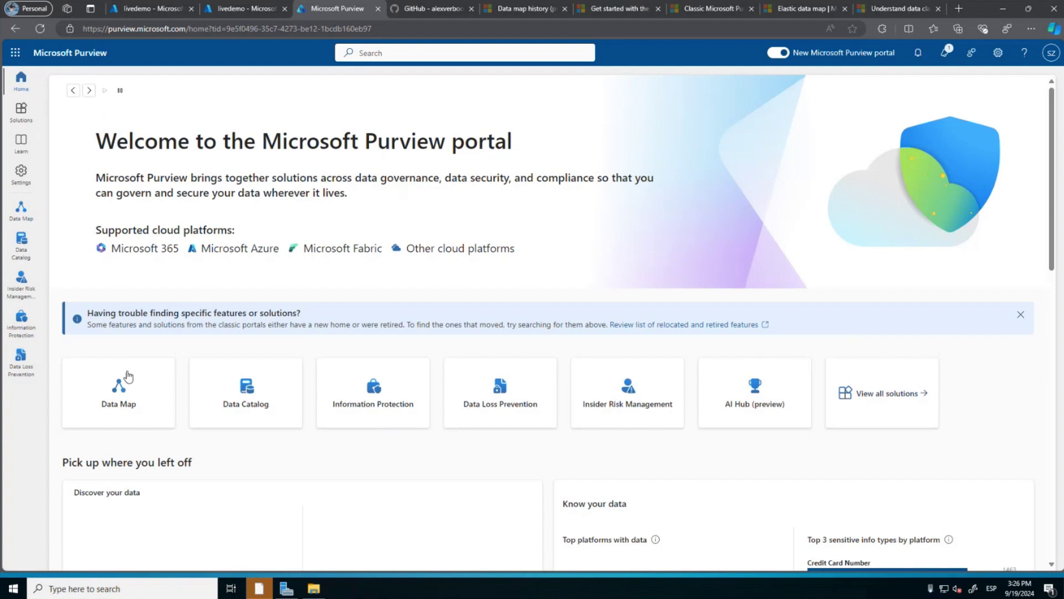
left_click(118, 395)
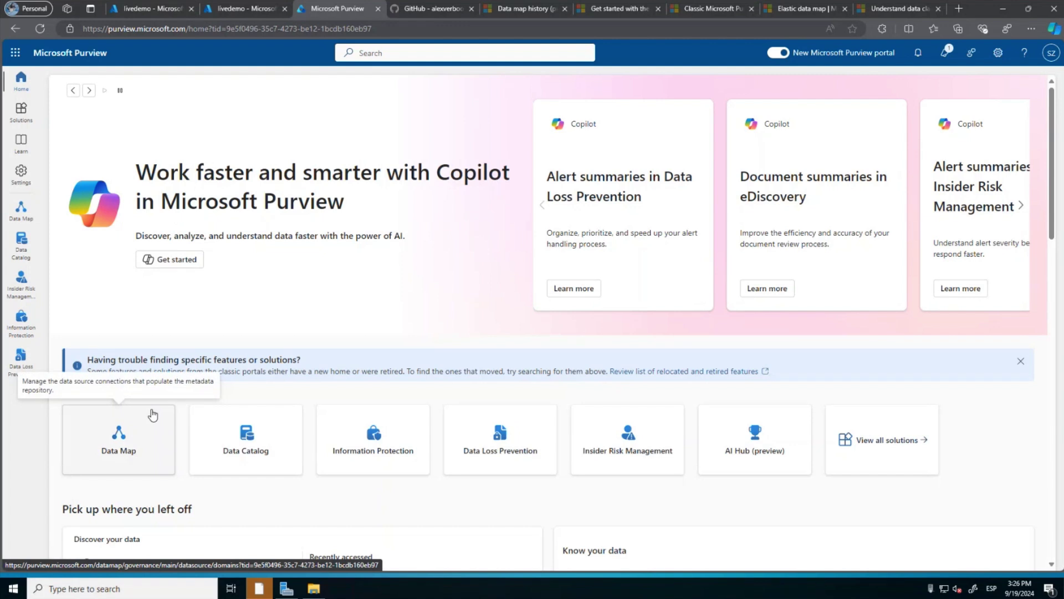
left_click(120, 443)
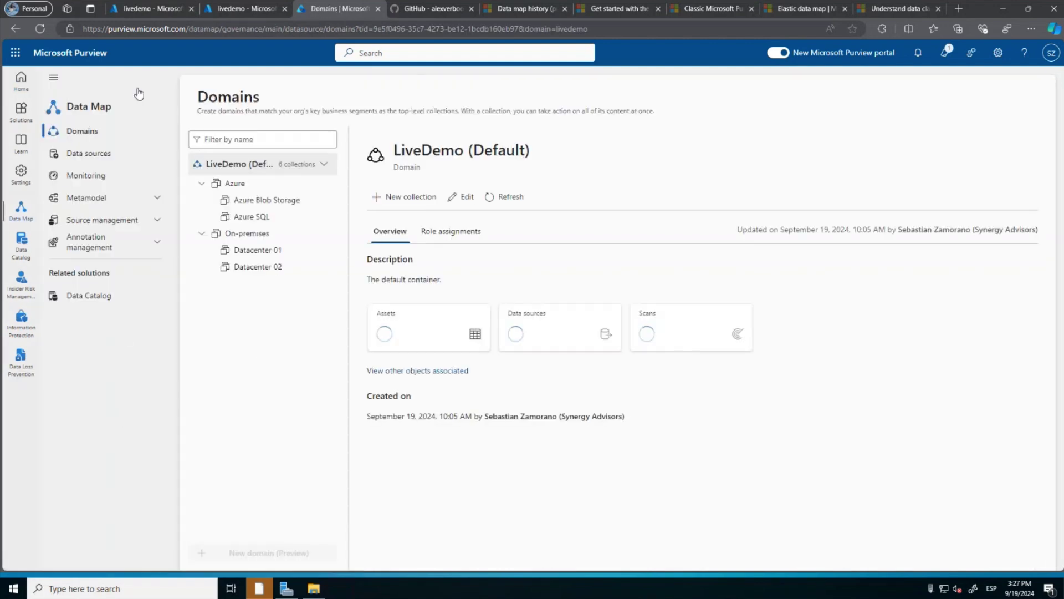
Open the Cloud-Integrator runtime from Source management's Integration runtimes and copy its Key1 authentication key.
left_click(147, 222)
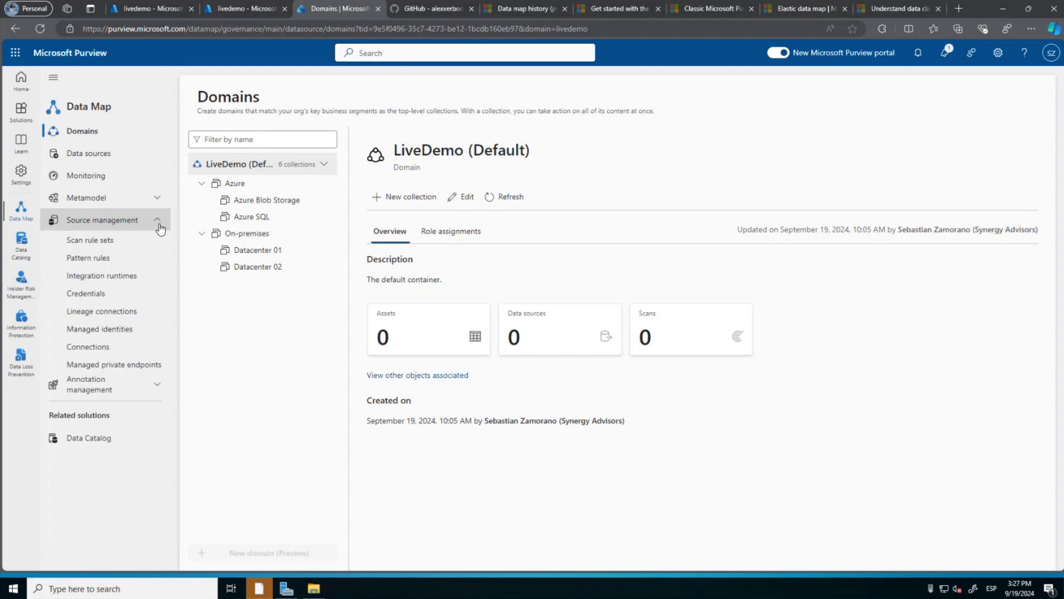
left_click(94, 279)
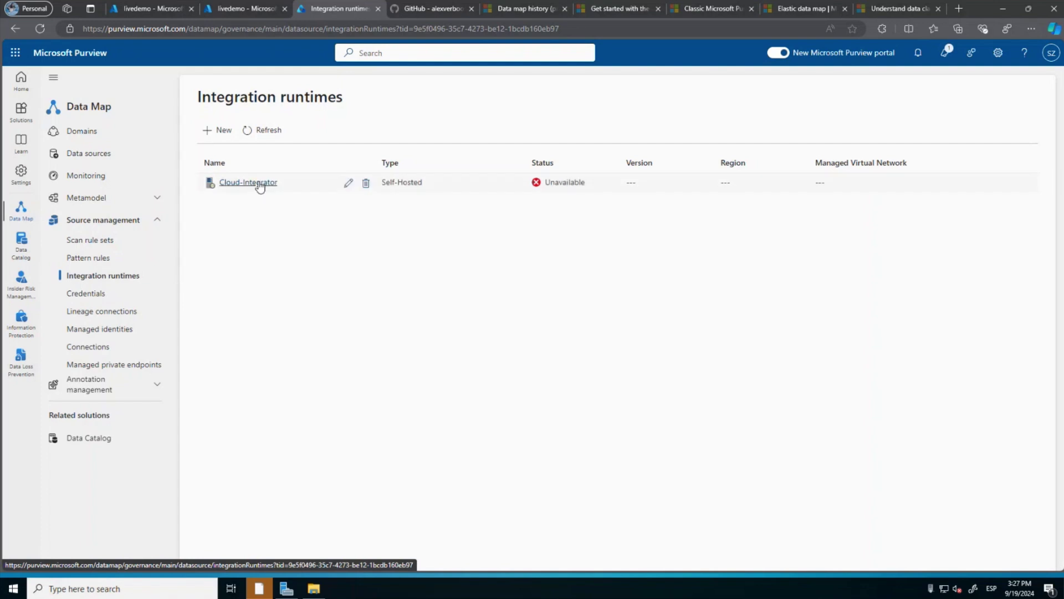
left_click(256, 186)
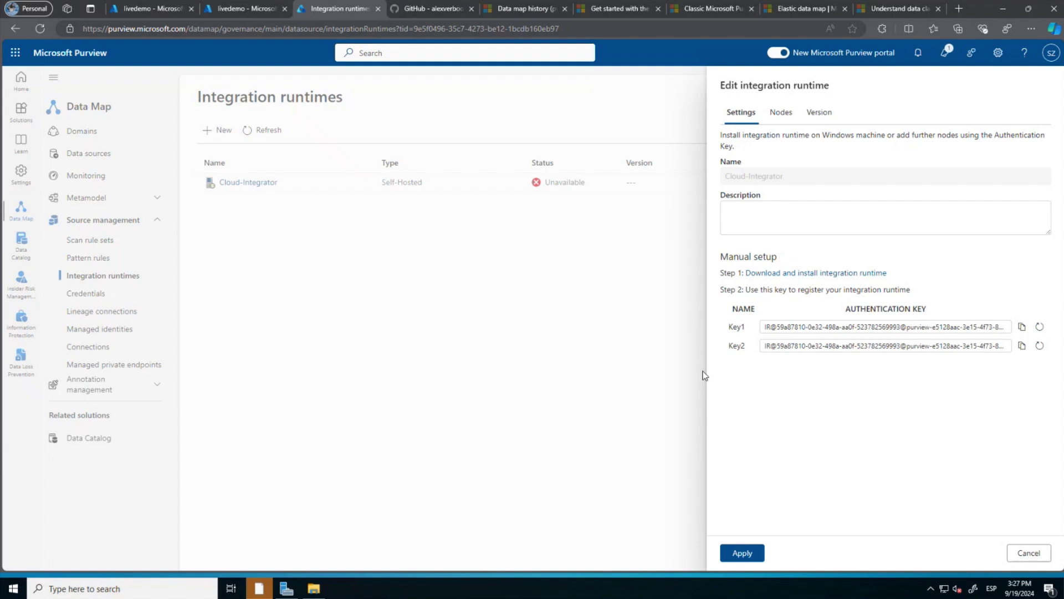
left_click(1023, 327)
left_click(259, 589)
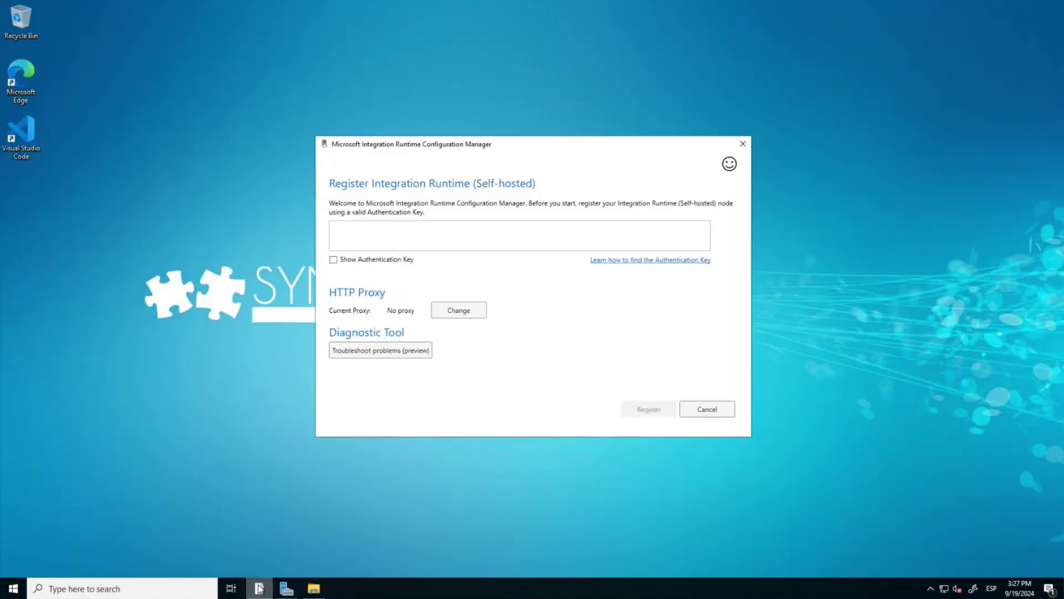
Paste the Cloud-Integrator Key1 authentication key into the Configuration Manager and register the node.
left_click(412, 232)
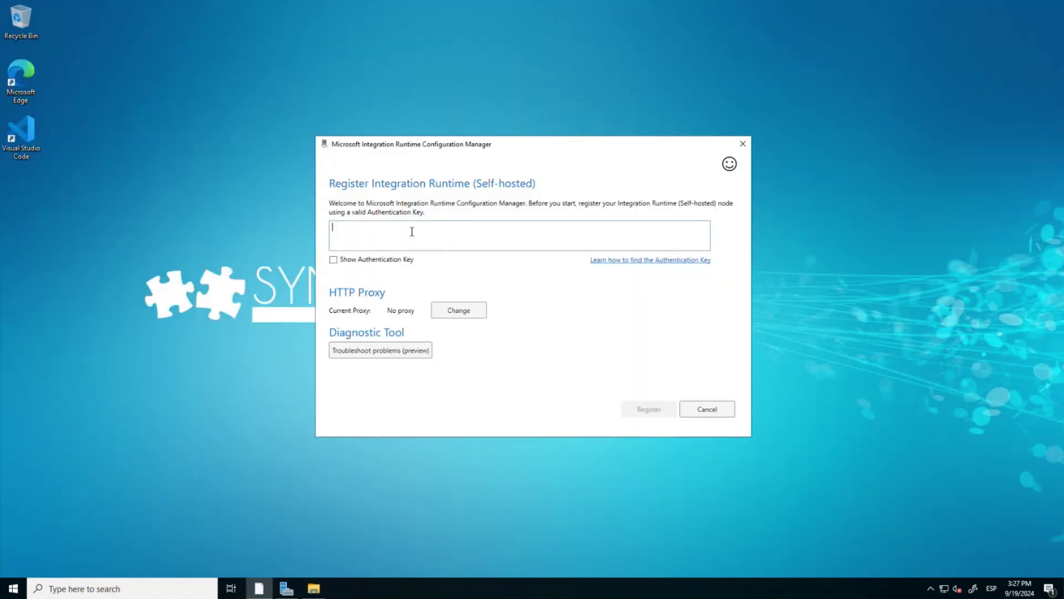
key("ctrl+v")
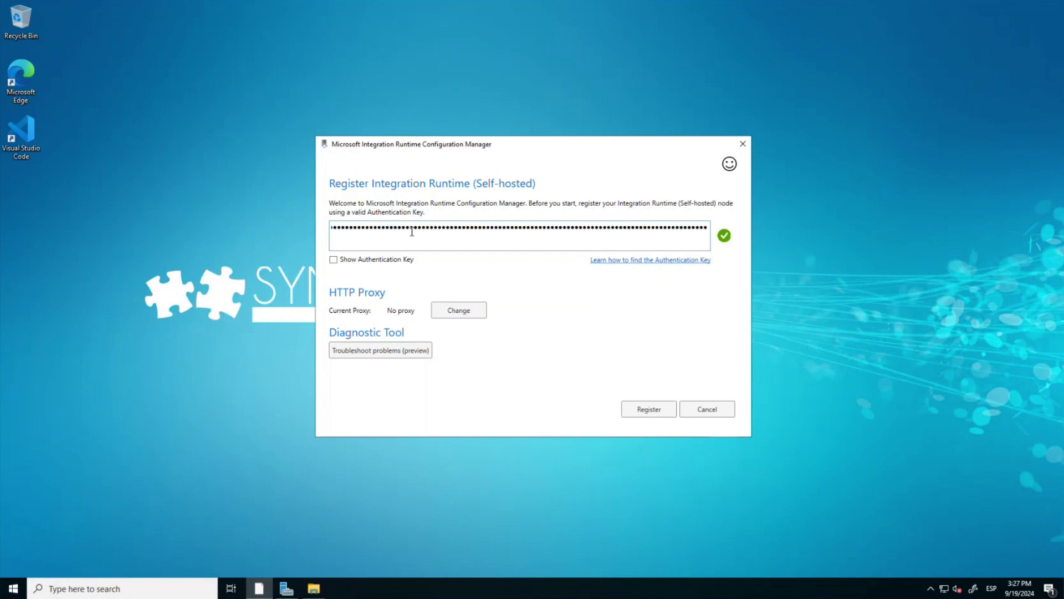
left_click(630, 410)
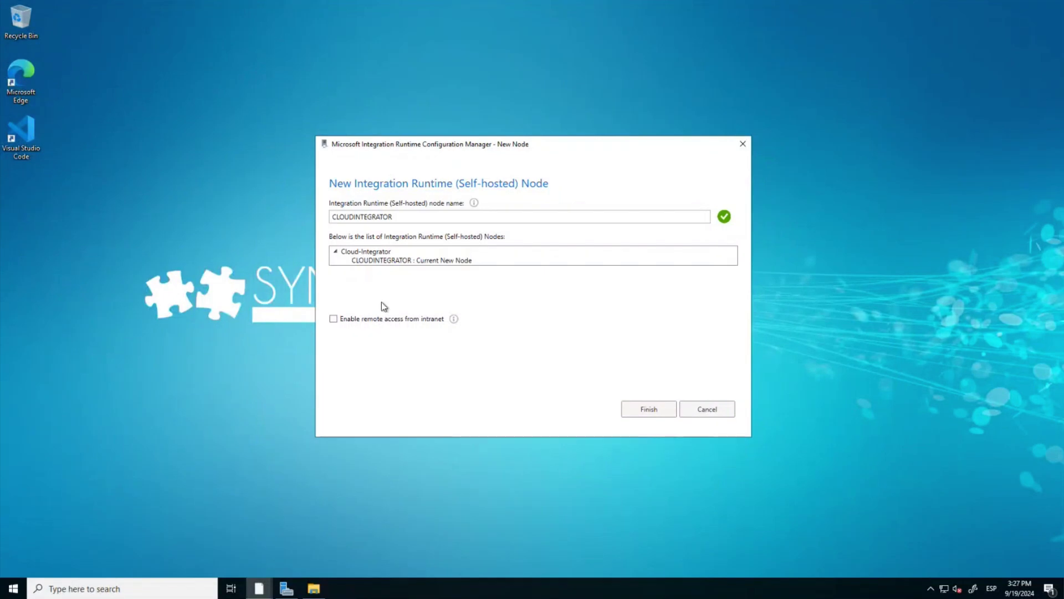
Finish adding the CLOUDINTEGRATOR node and cancel Purview's Edit integration runtime panel.
left_click(639, 410)
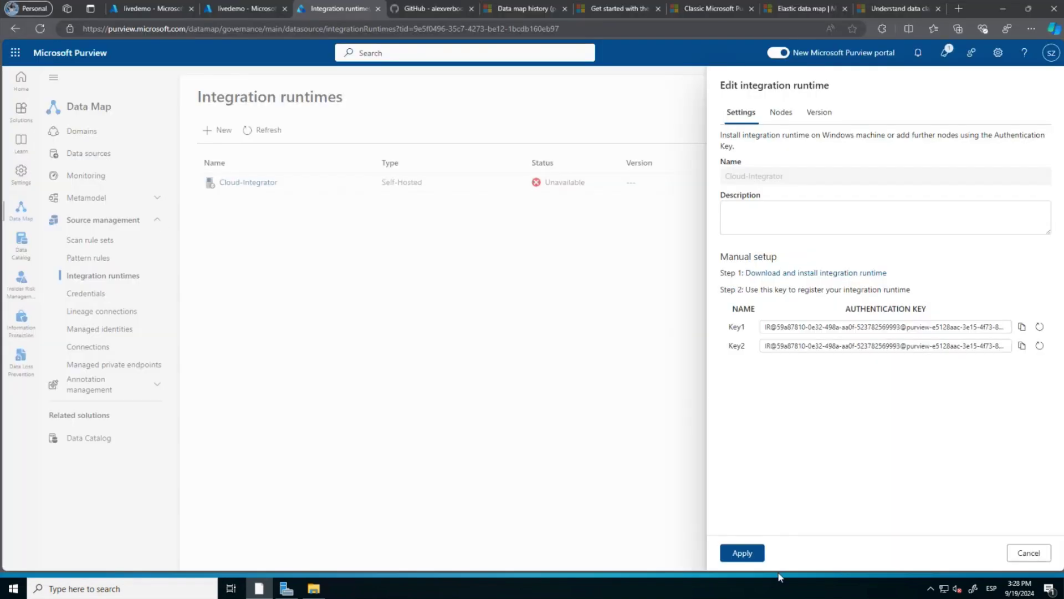
left_click(1024, 551)
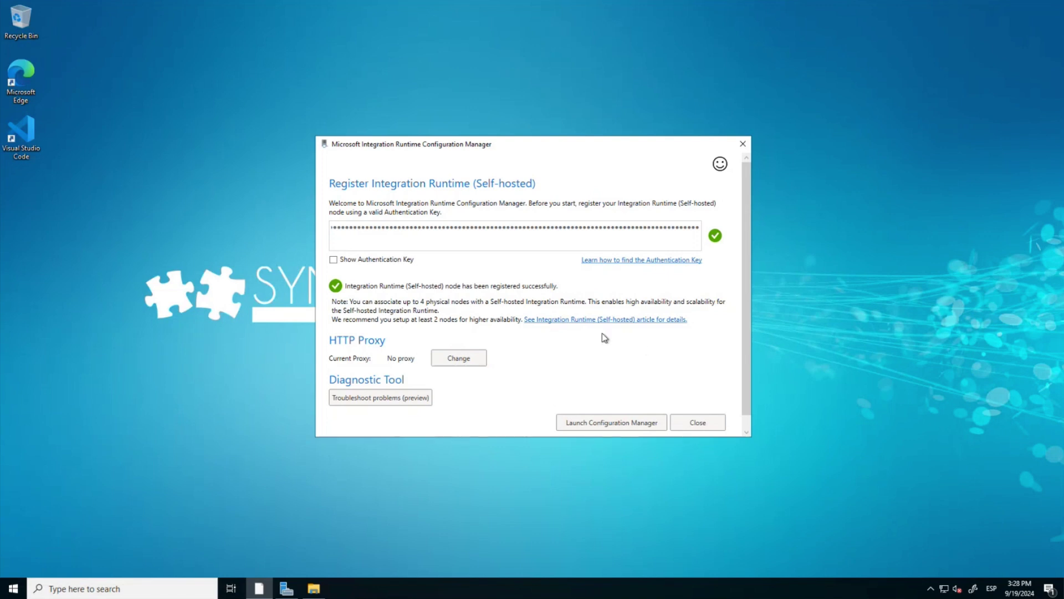
Launch the full Configuration Manager and open Remote access from intranet under its Settings tab.
left_click(585, 422)
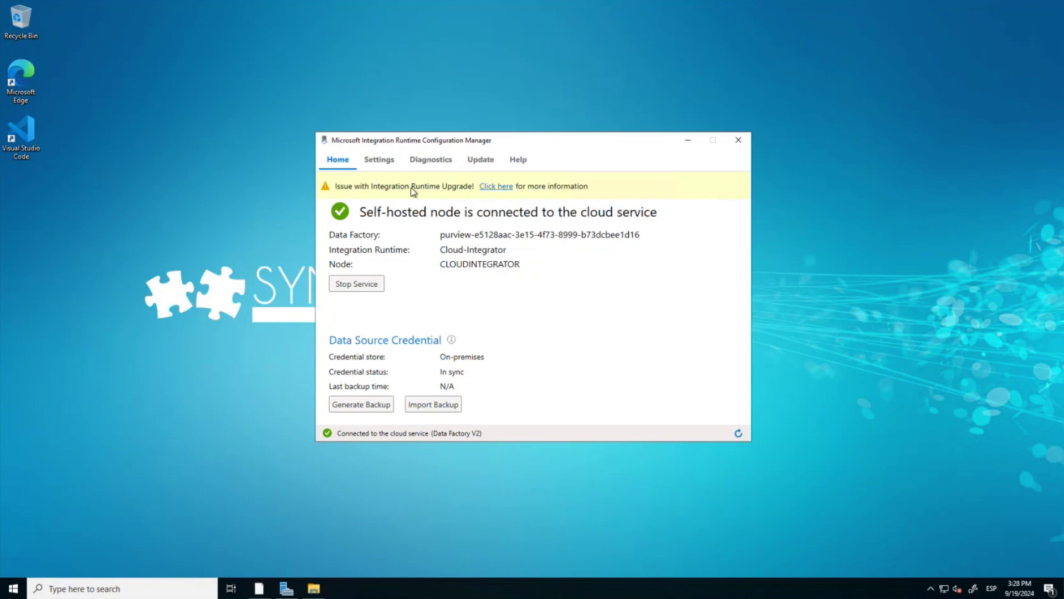
left_click(380, 166)
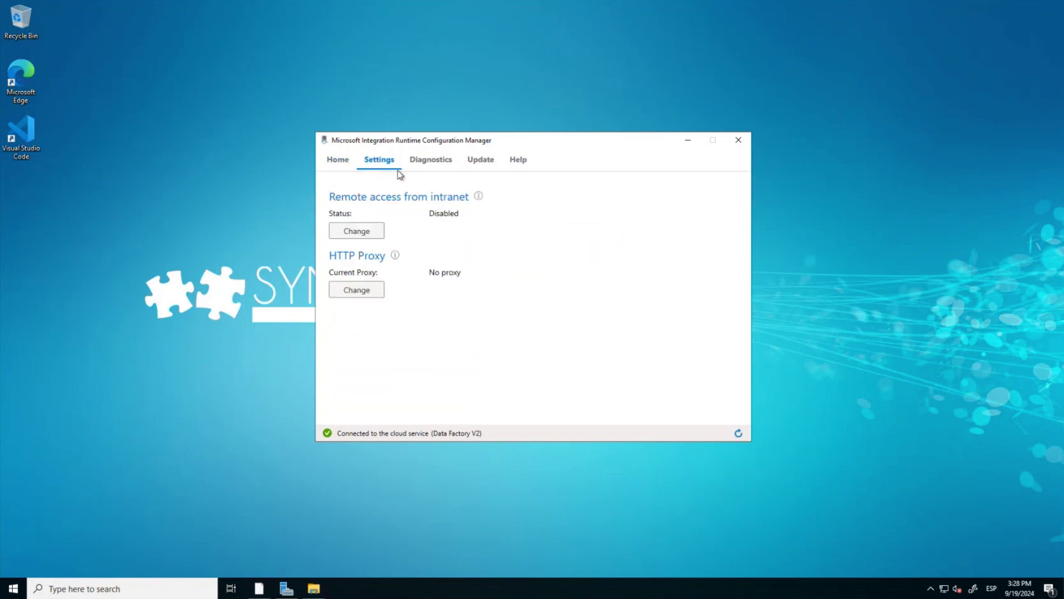
left_click(361, 233)
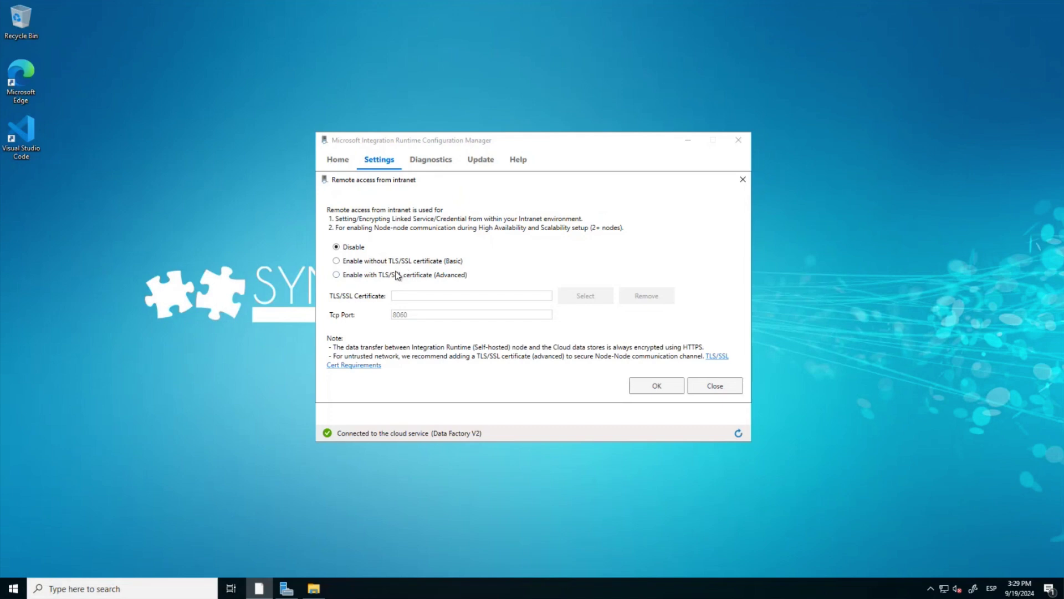
Close the Remote access from intranet dialog, leaving it set to Disable.
mouse_move(403, 280)
left_click(725, 386)
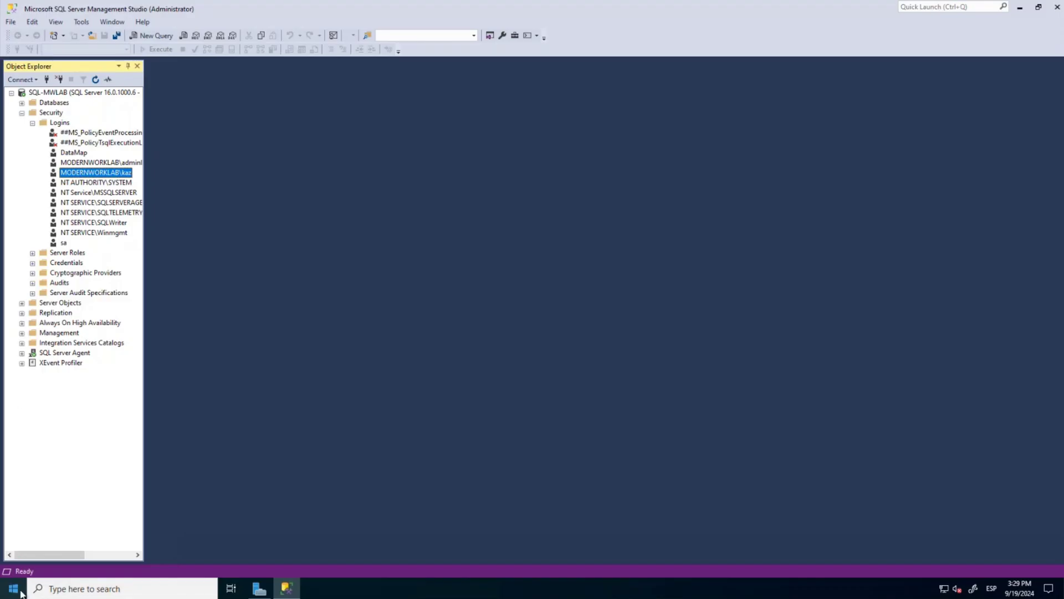
Open Windows System About via the Start menu and select the full device name SQL-MWLab.modernworklab.biz.
right_click(21, 592)
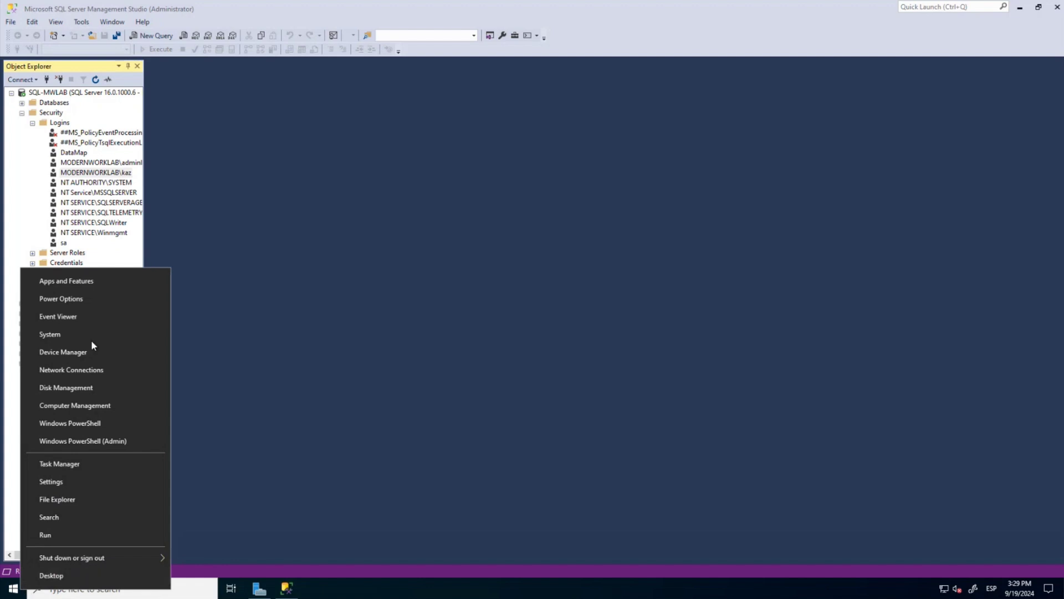
left_click(85, 337)
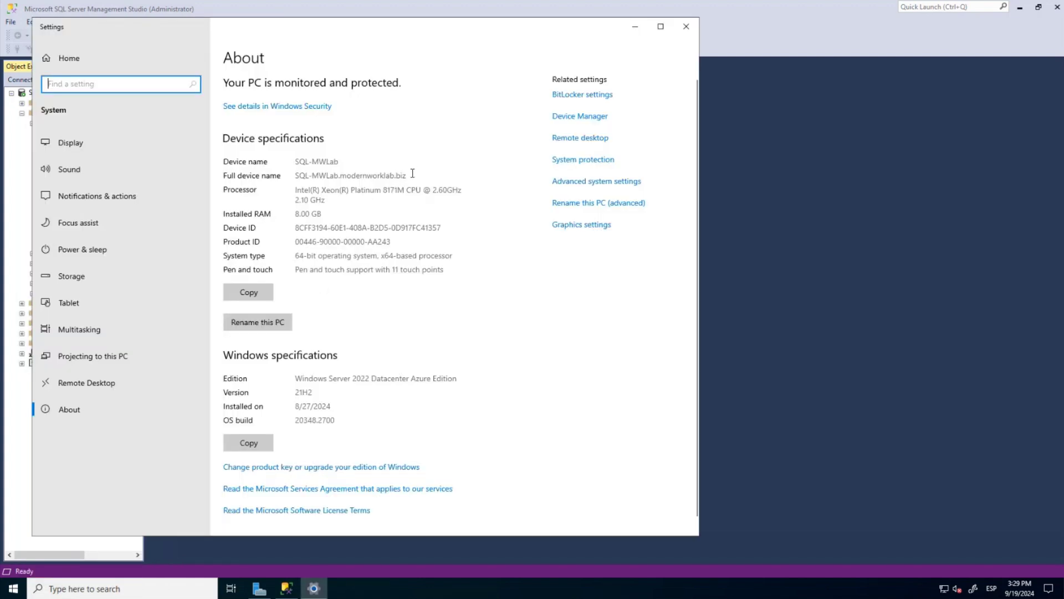
left_click_drag(412, 174, 294, 176)
key("ctrl+c")
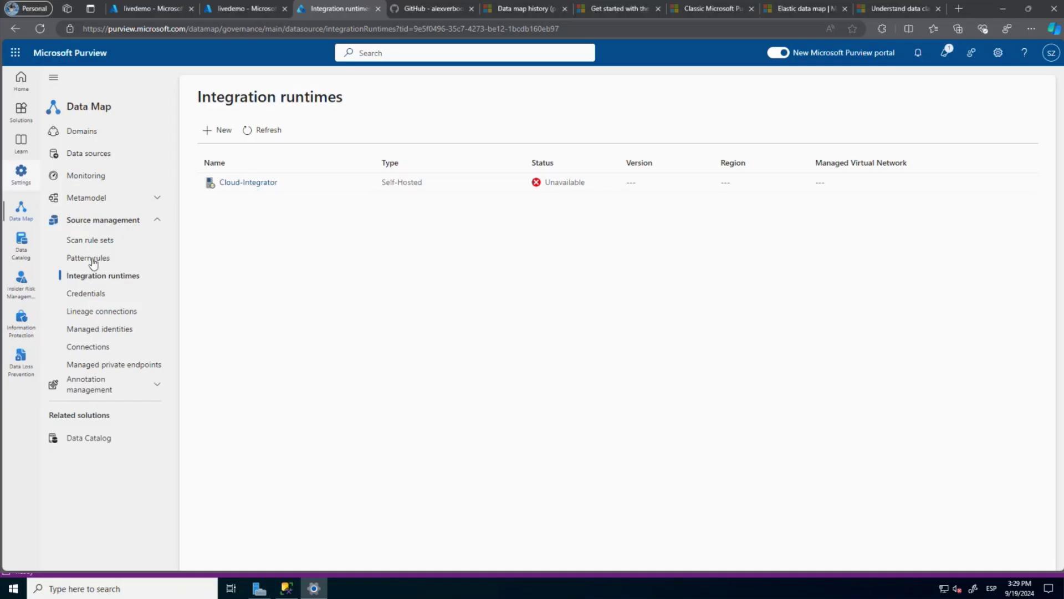
From the Data sources map, register a new SQL Server source in the Datacenter 01 collection.
left_click(111, 162)
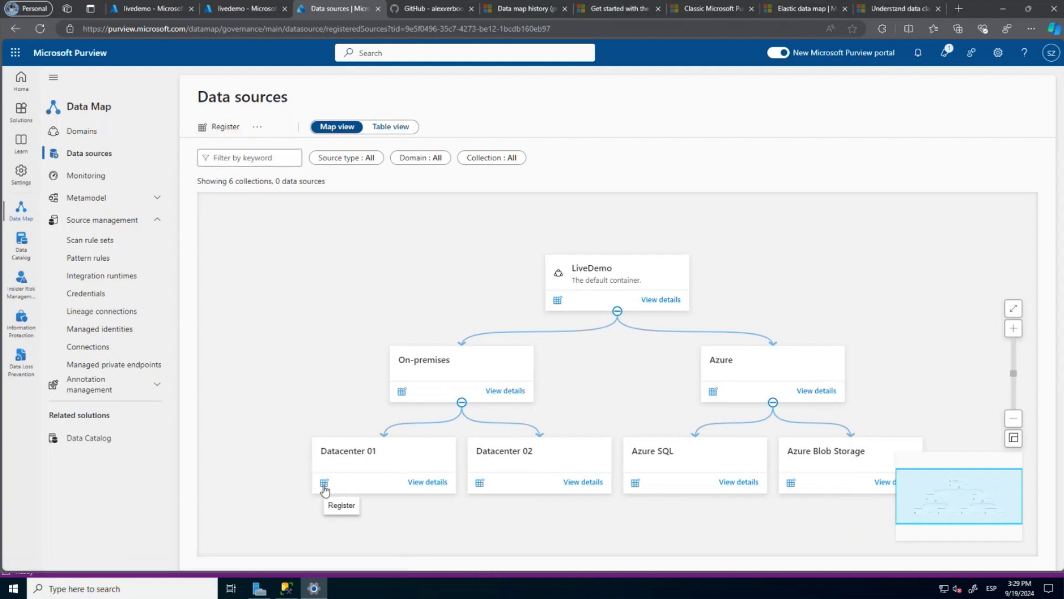
left_click(324, 484)
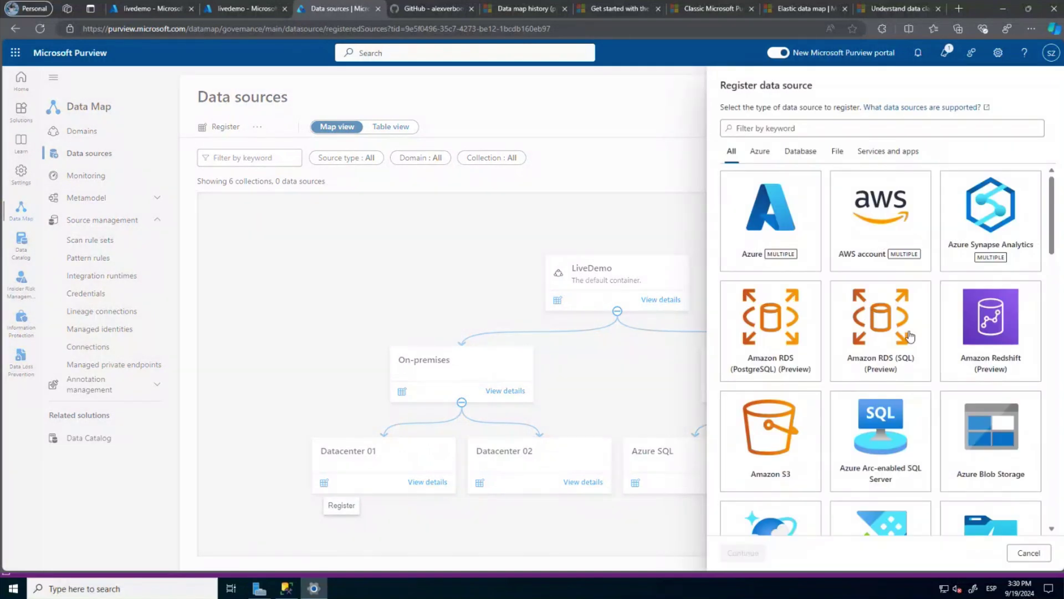
scroll(907, 333, "down", 3)
scroll(909, 336, "down", 5)
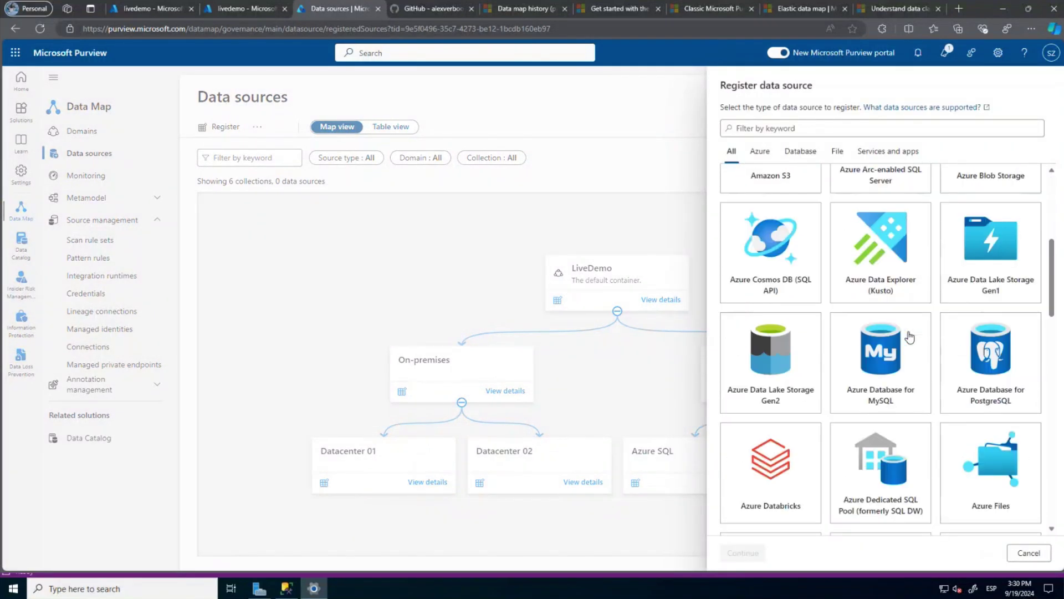
scroll(910, 337, "down", 4)
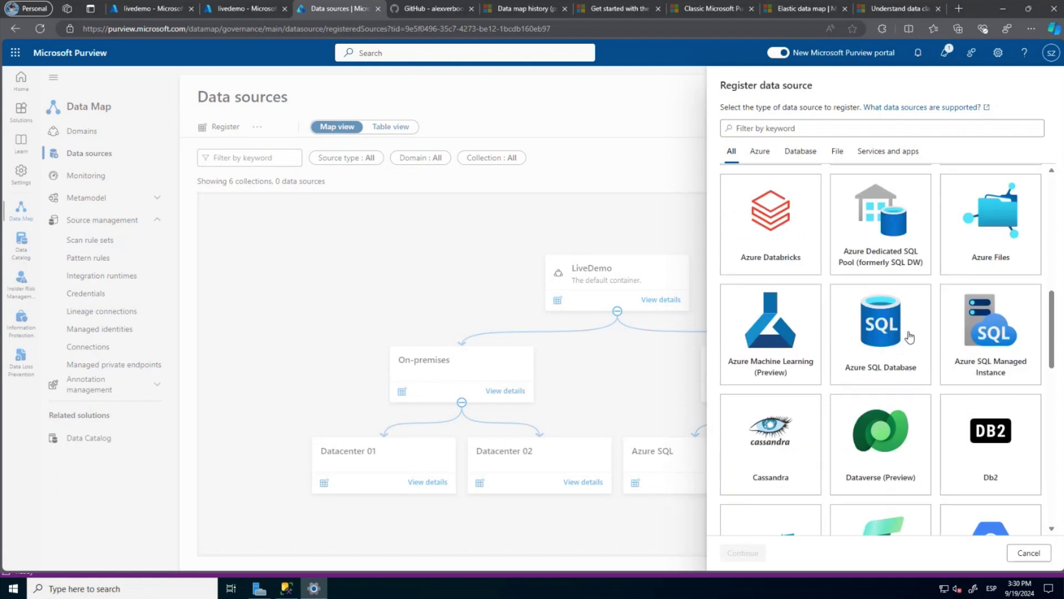
scroll(910, 336, "down", 8)
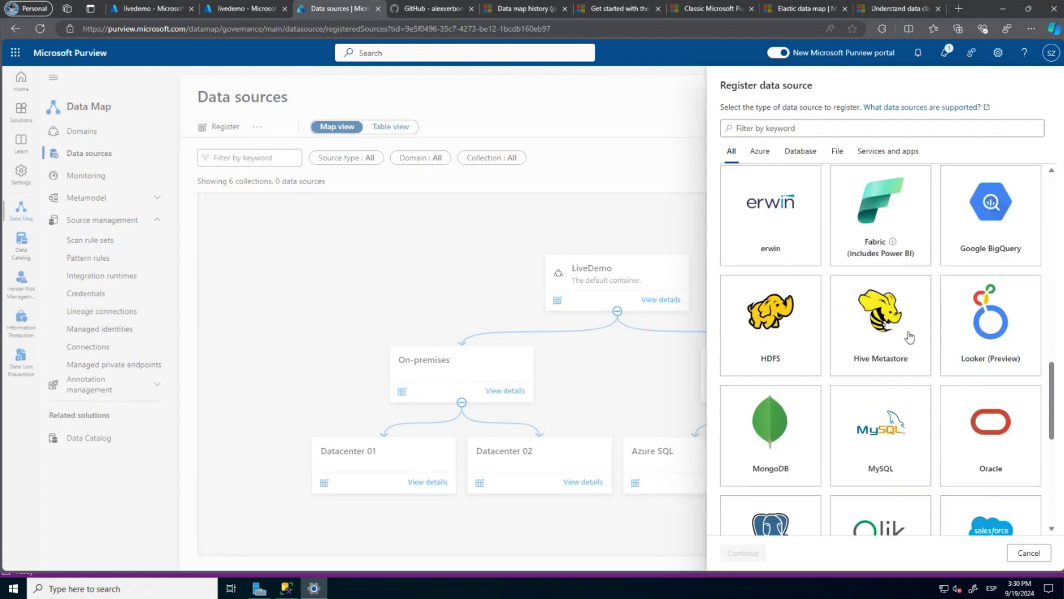
scroll(887, 233, "up", 7)
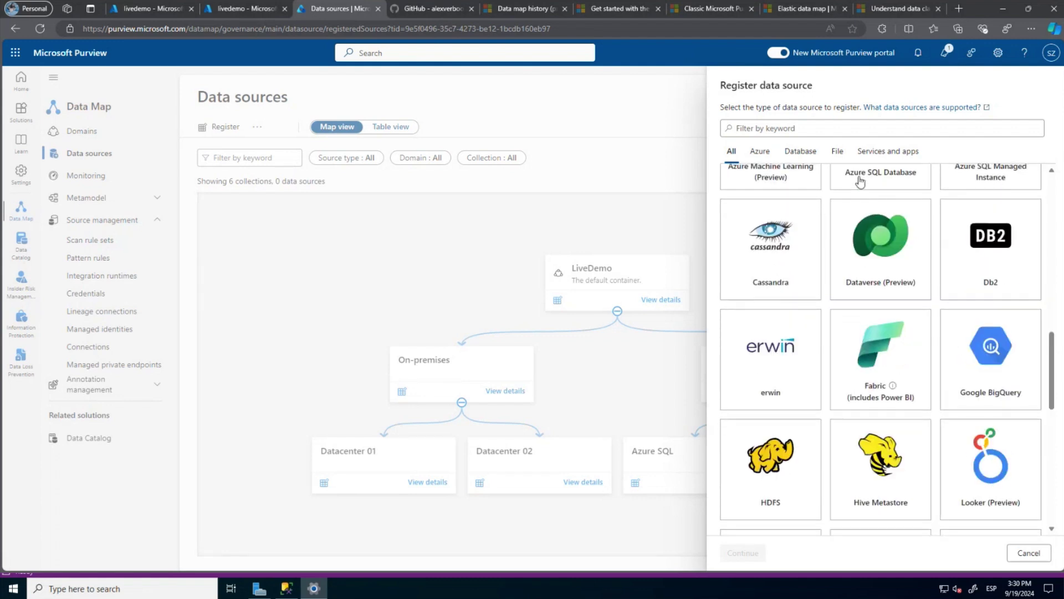
scroll(886, 326, "down", 5)
scroll(886, 326, "down", 5)
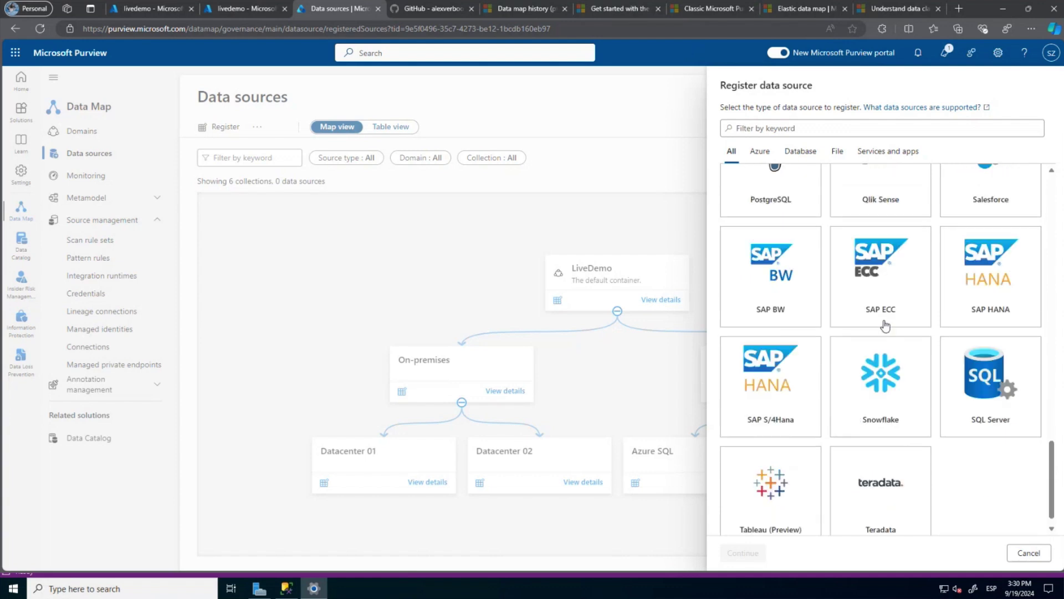
left_click(986, 367)
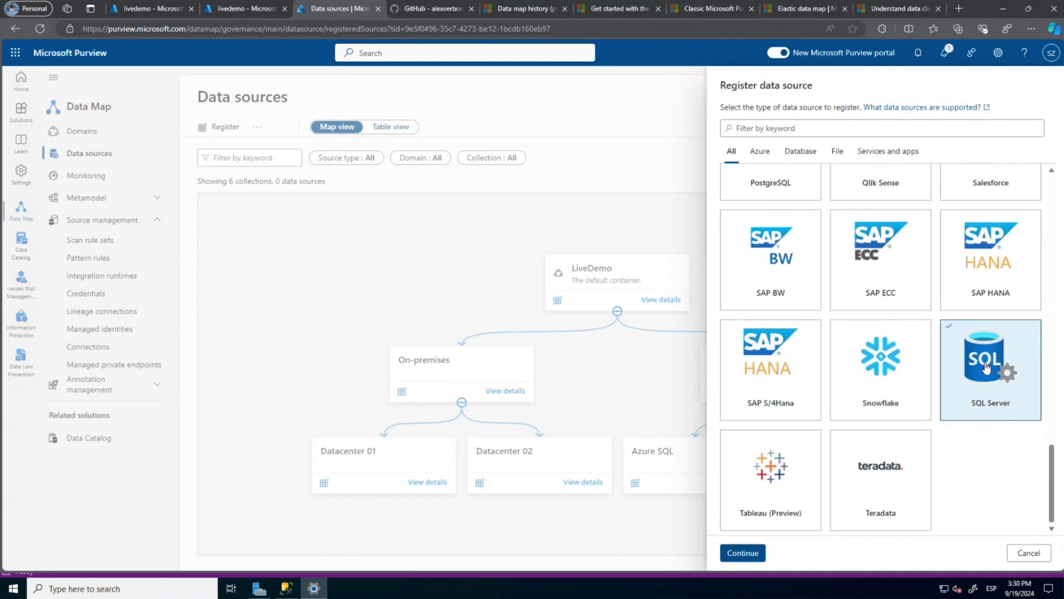
left_click(750, 554)
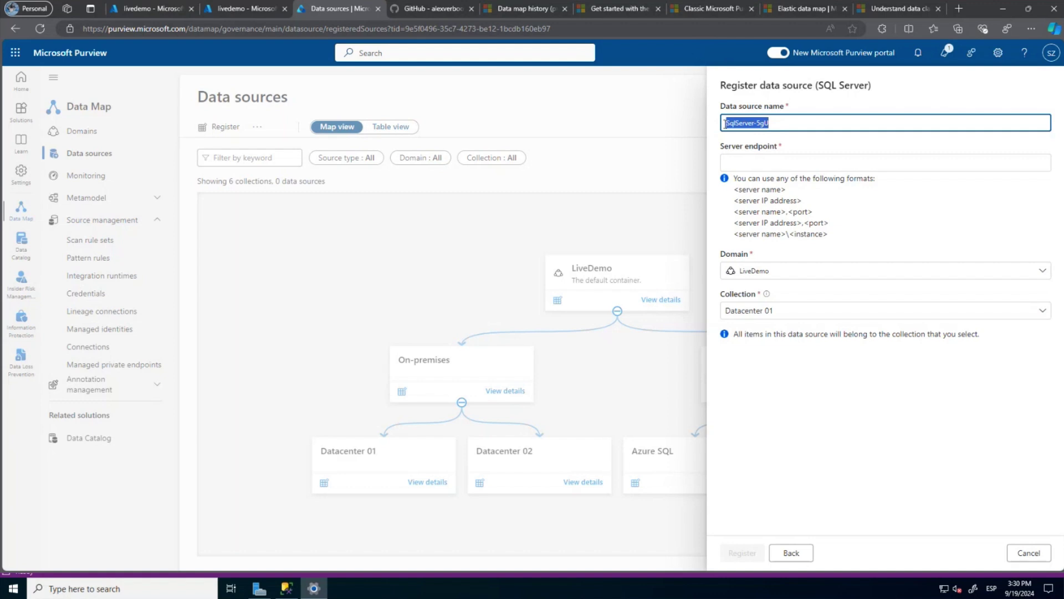
Register MW-SQL with endpoint SQL-MWLab.modernworklab.biz under LiveDemo / Datacenter 01.
type("MW-SQL")
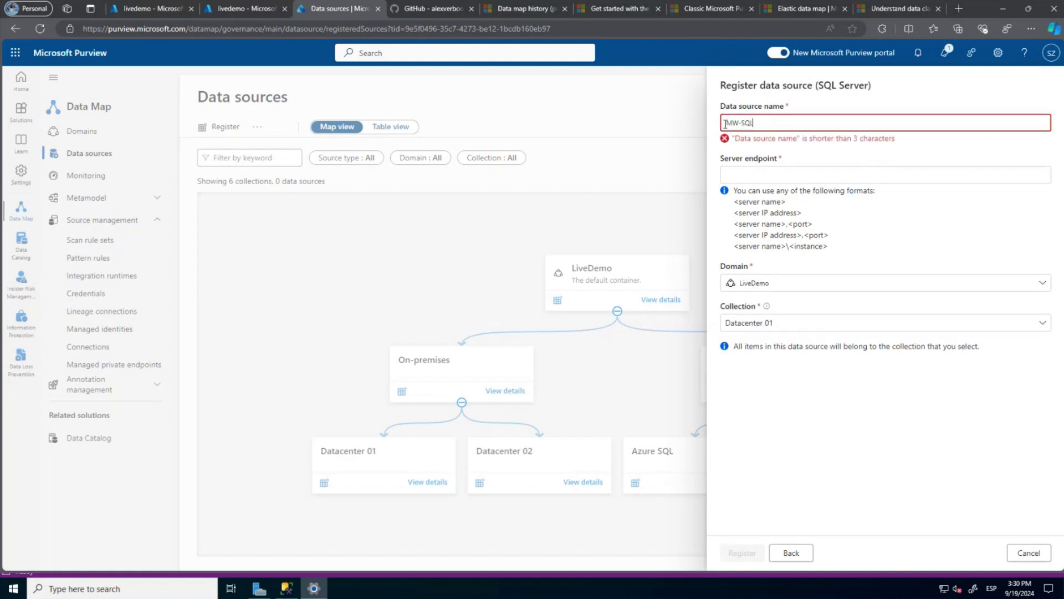
left_click(747, 164)
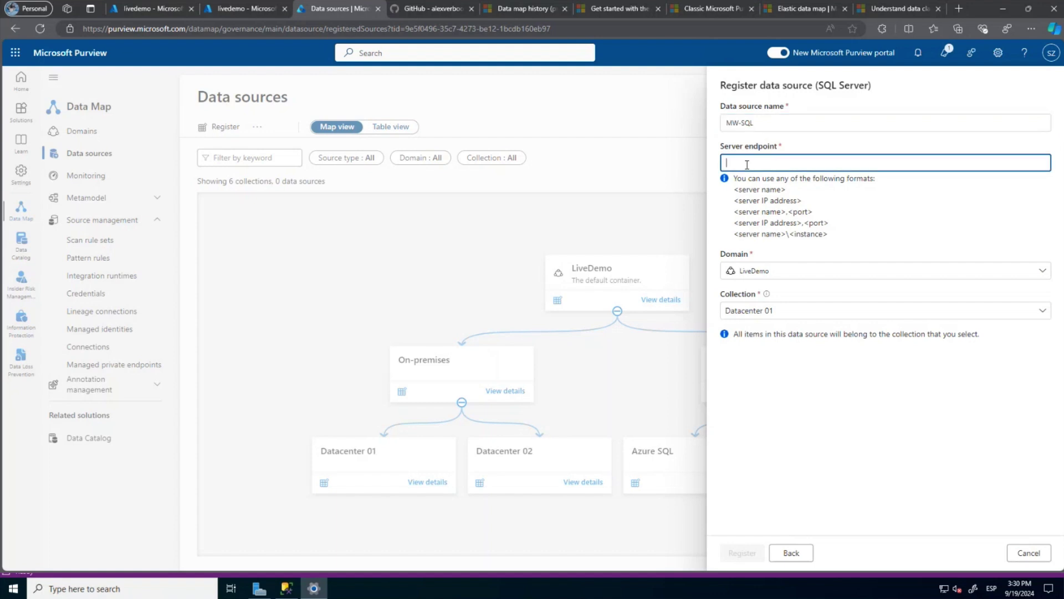
key("ctrl+v")
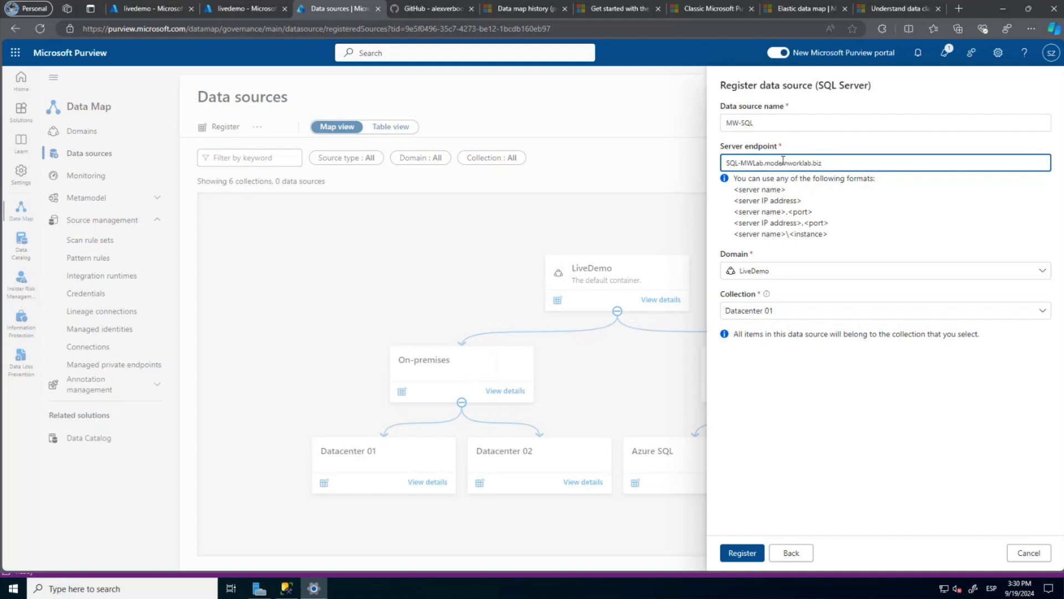
left_click(743, 552)
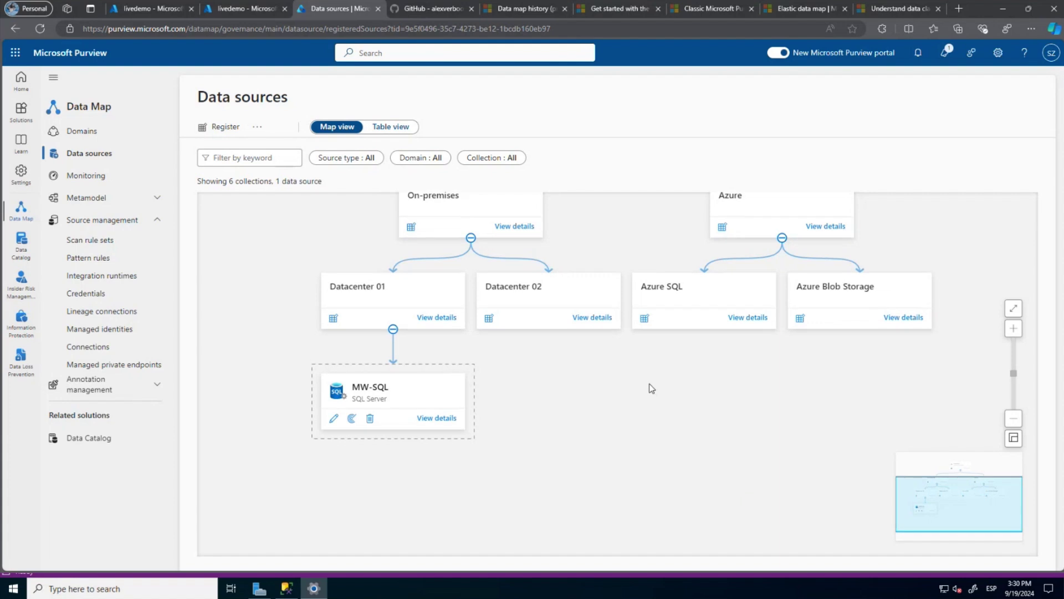
left_click(351, 411)
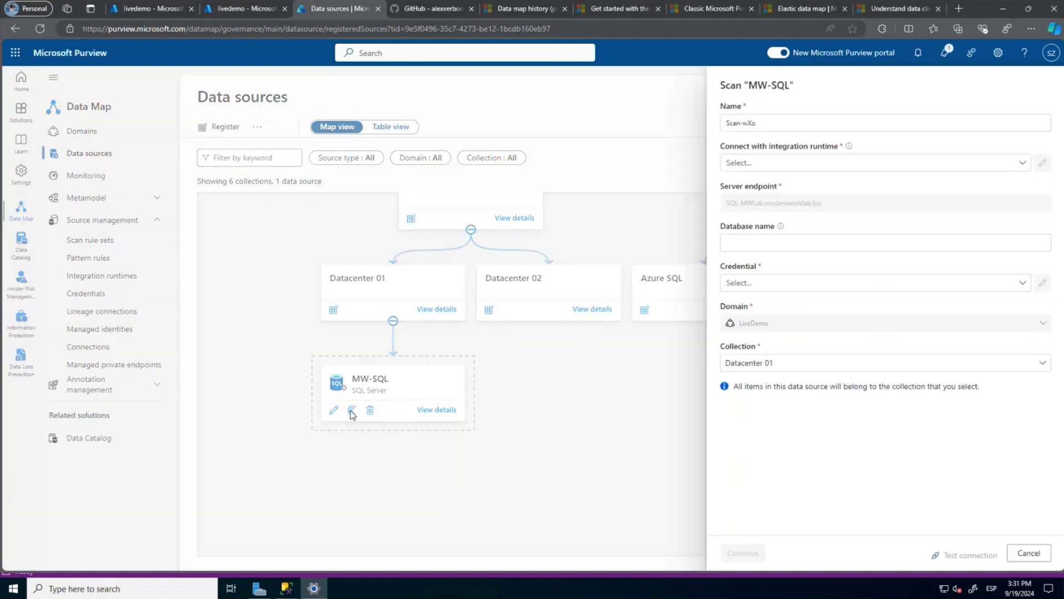
left_click(768, 121)
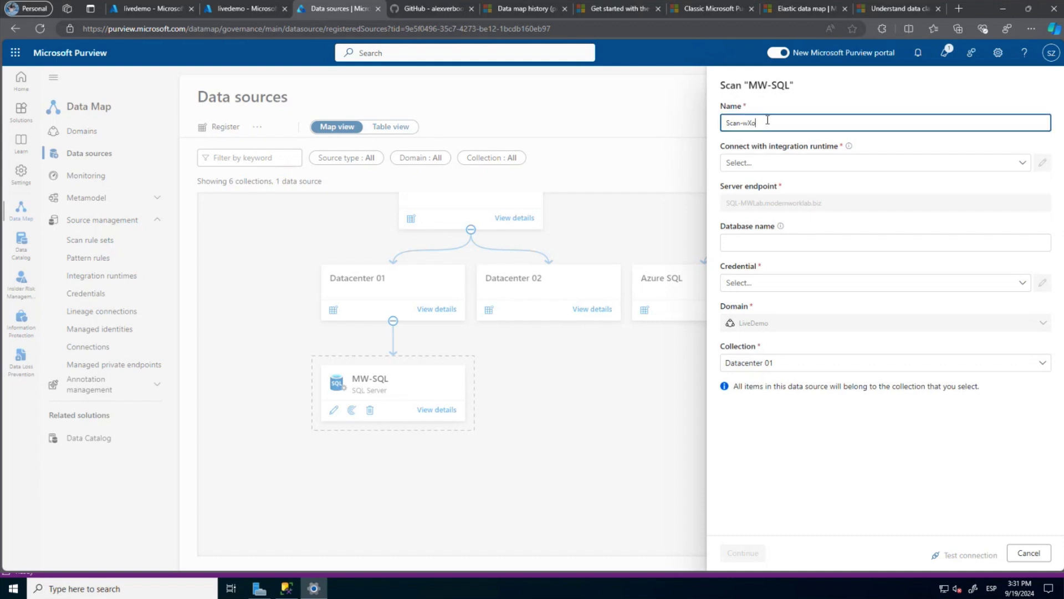
left_click_drag(757, 123, 744, 124)
type("MWSQL")
left_click(768, 163)
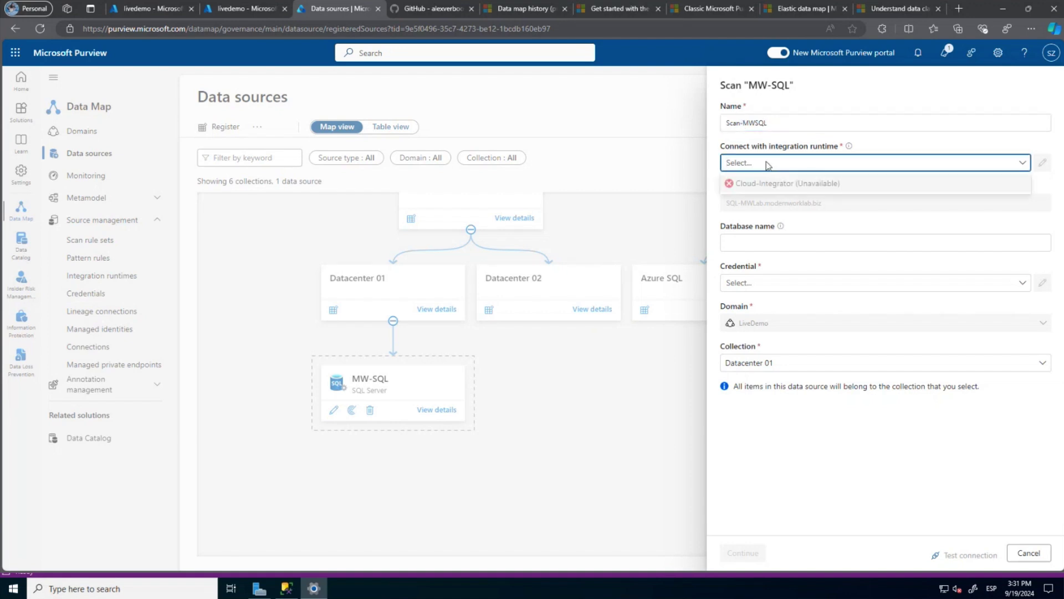
left_click(766, 164)
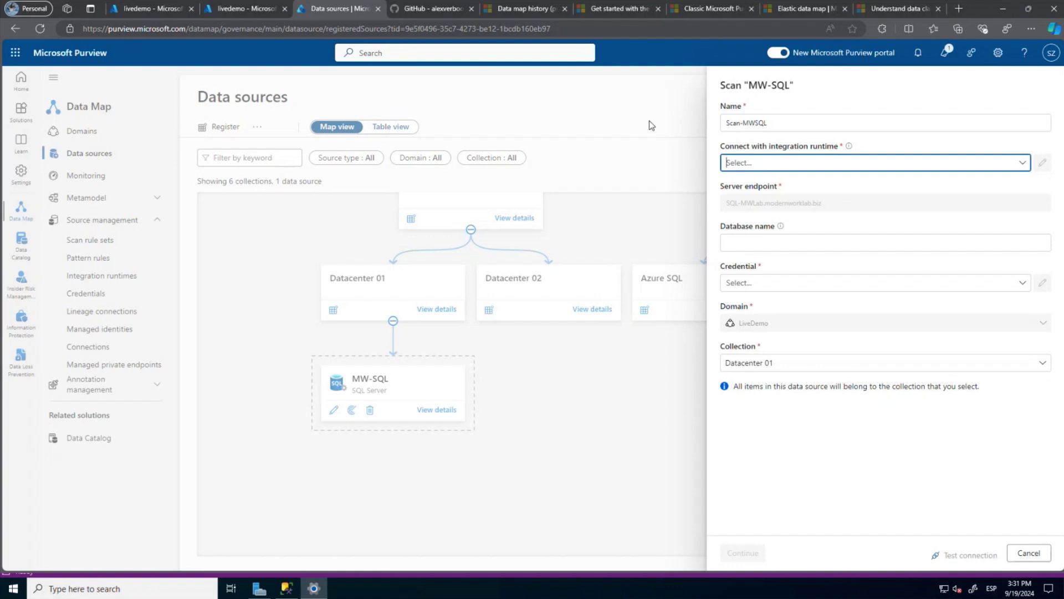
Abandon the scan setup, refresh Integration runtimes to see Cloud-Integrator Running (Unhealthy), and return to Data sources.
left_click(1024, 555)
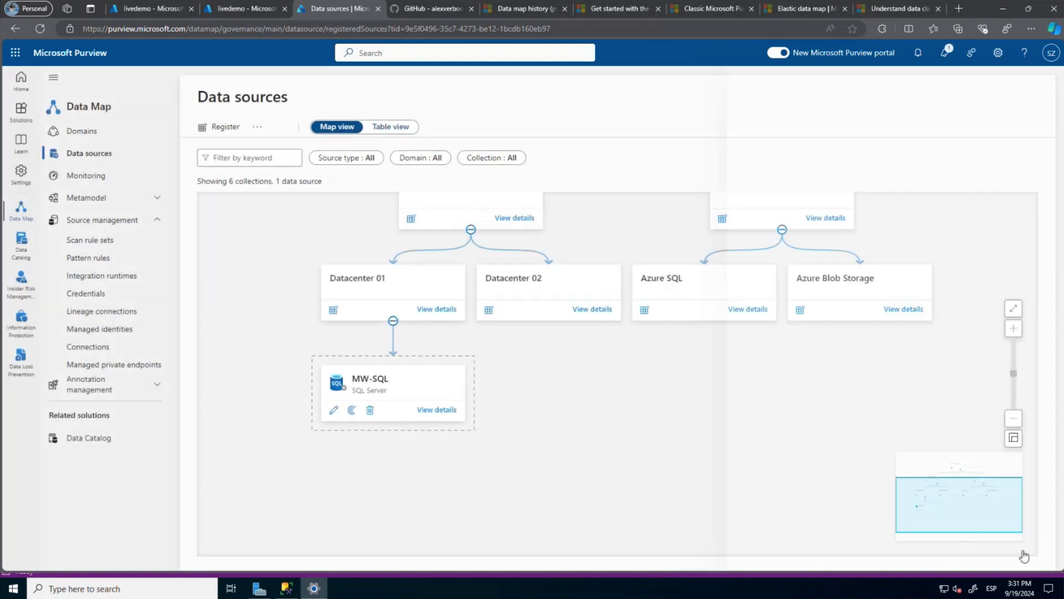
left_click(111, 277)
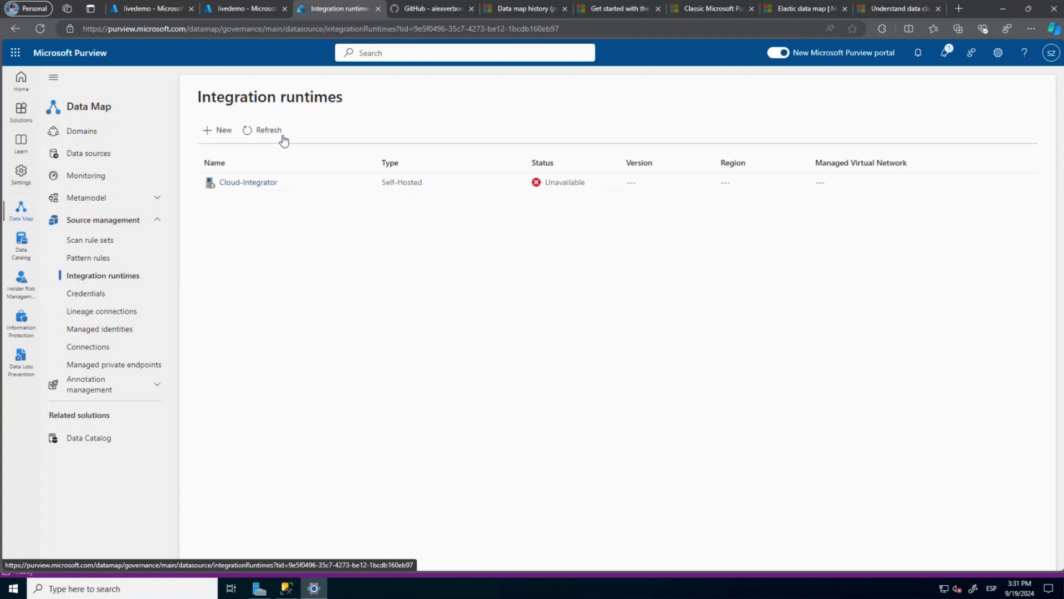
left_click(279, 135)
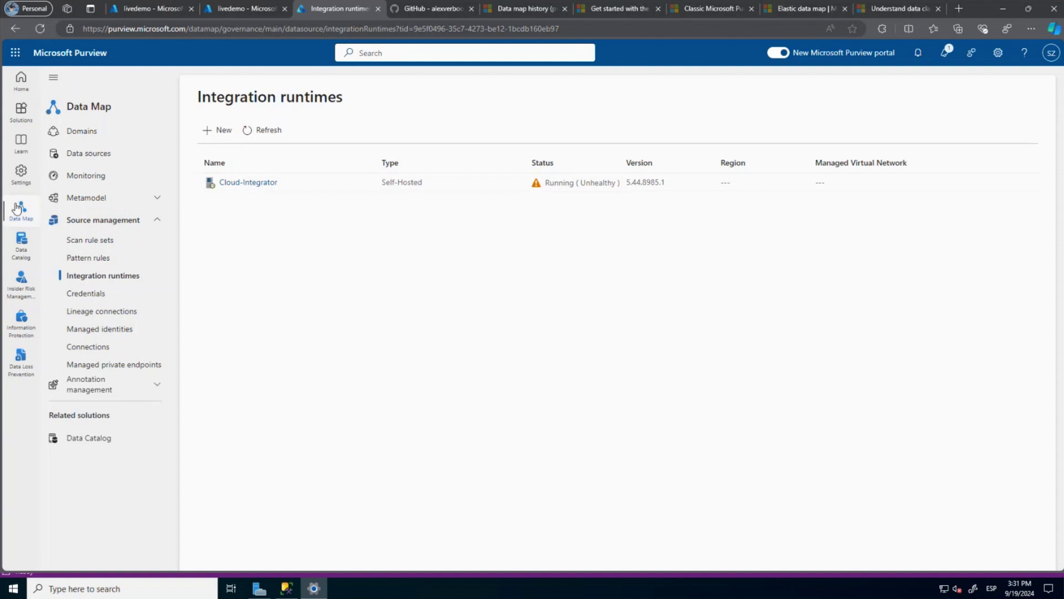
left_click(94, 160)
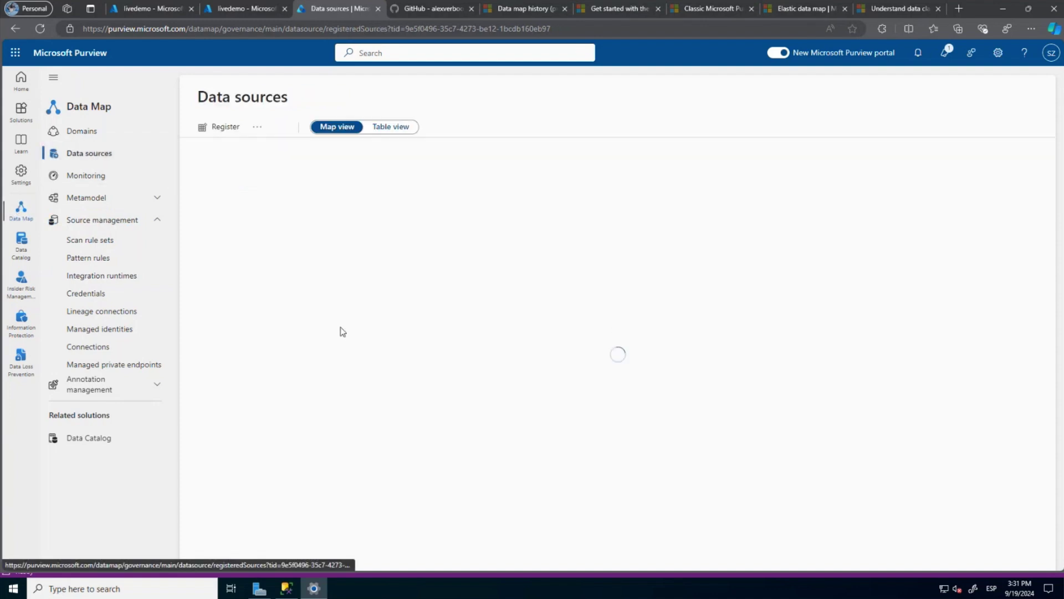
Start a new scan on MW-SQL and rename it to Scan-MWSQL.
left_click(347, 532)
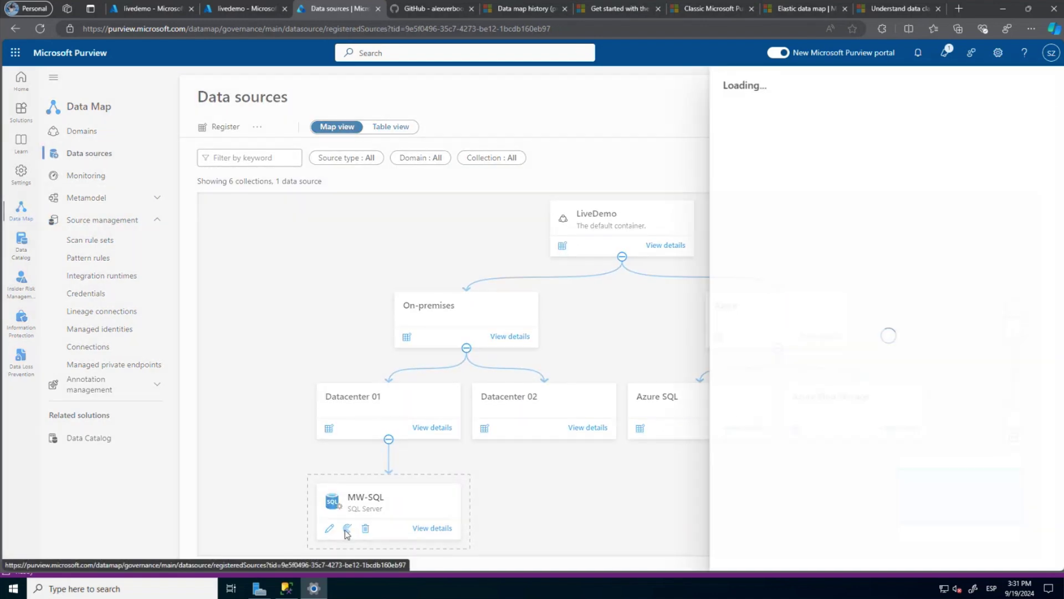
left_click(768, 124)
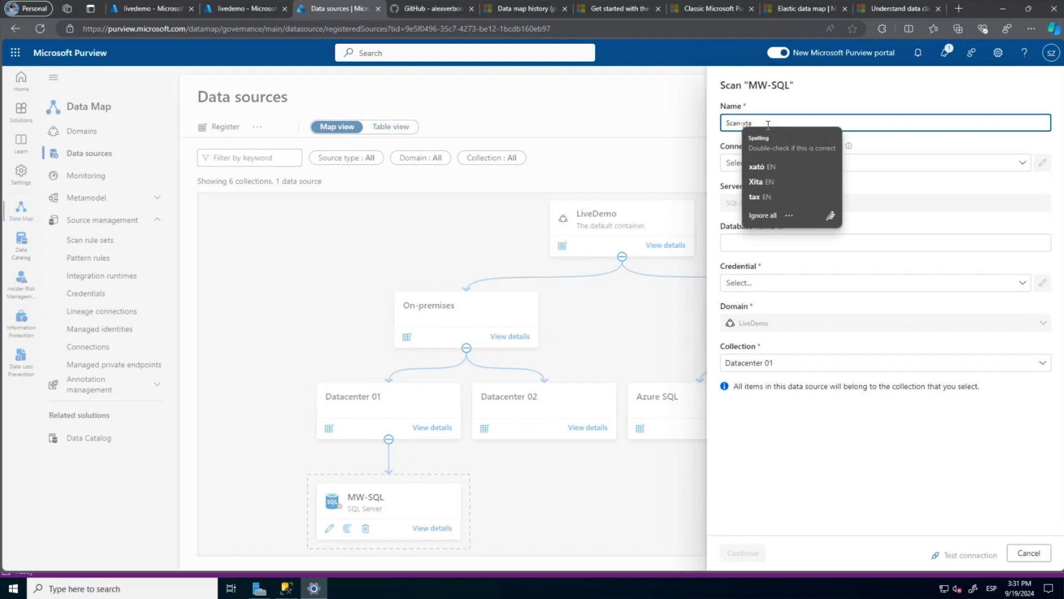
key("BackSpace")
key("BackSpace")
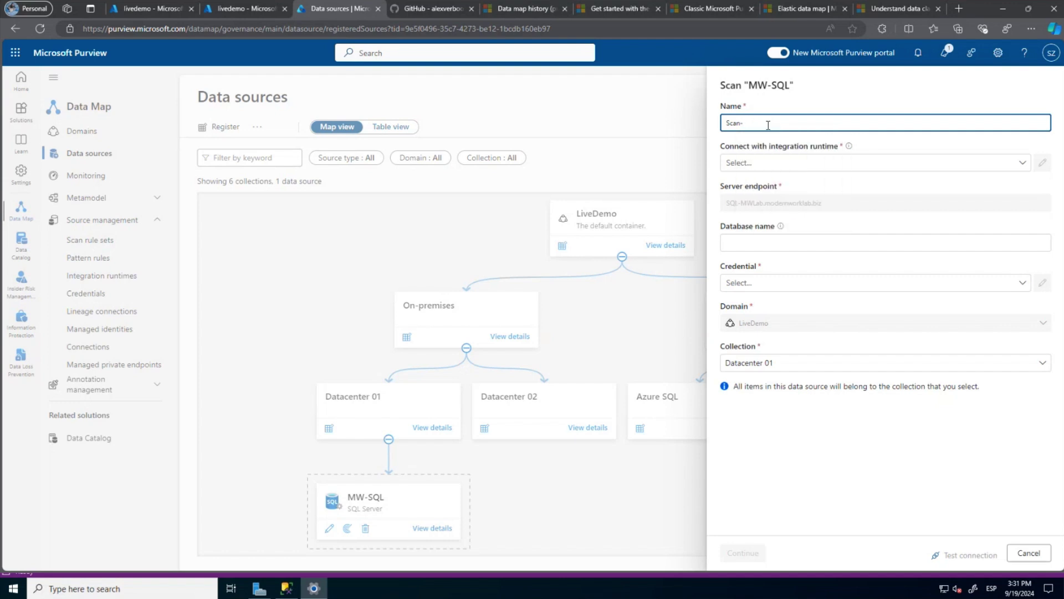
type("MWSQL")
Connect the scan through the Cloud-Integrator runtime and check the Credential list, which is empty.
left_click(753, 165)
left_click(754, 185)
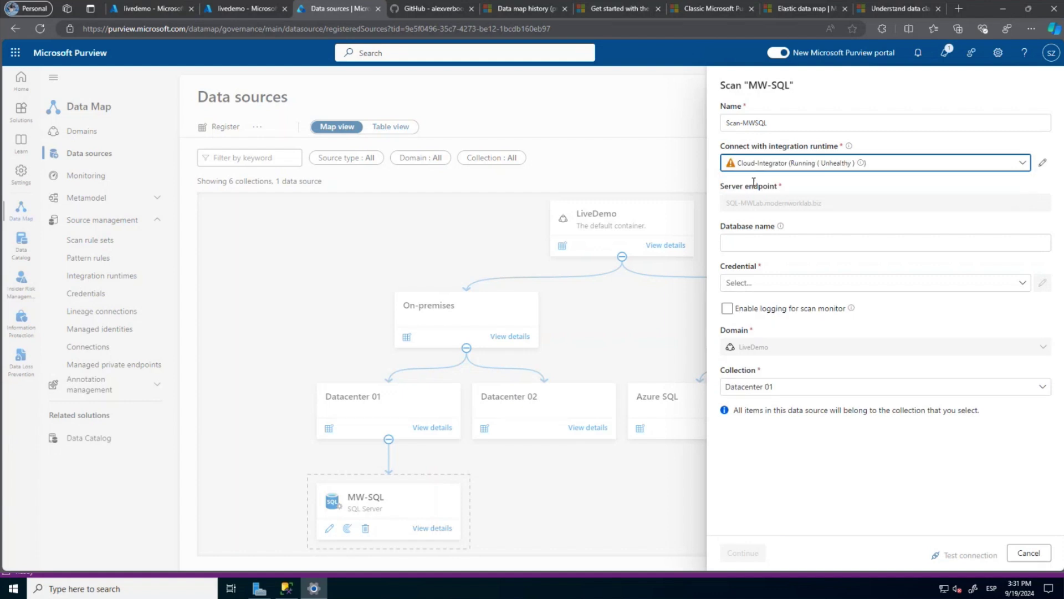
left_click(748, 243)
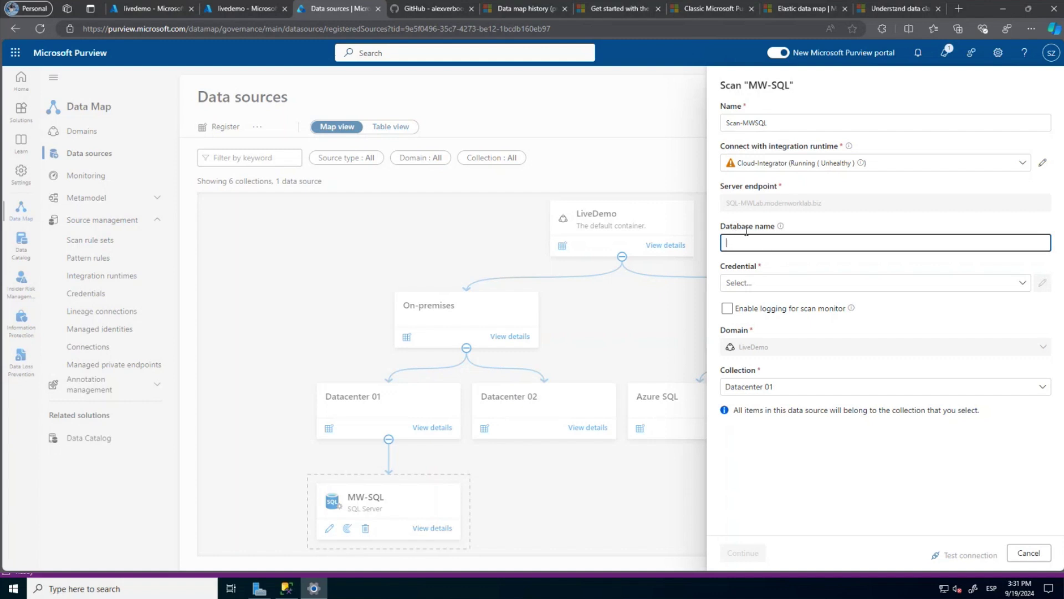
mouse_move(781, 231)
left_click(758, 283)
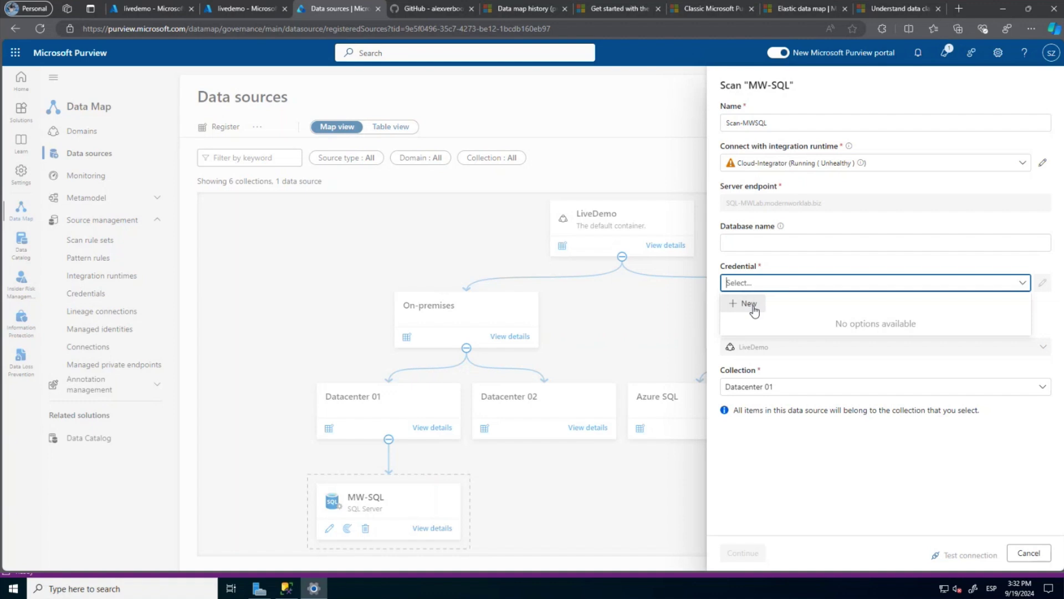
Create a new credential named On-PremKeyVault.
left_click(749, 304)
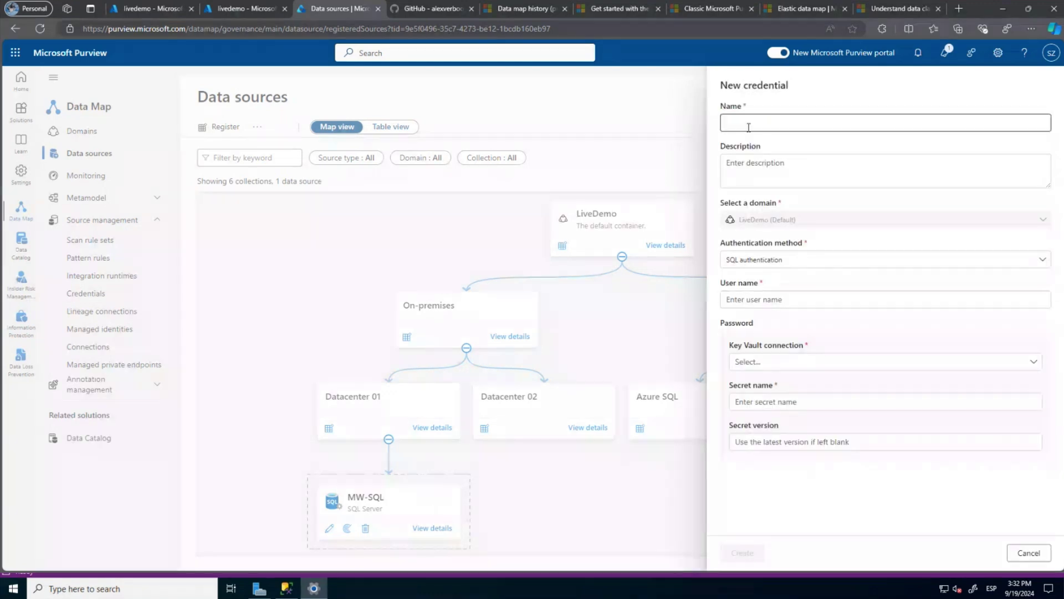
left_click(748, 124)
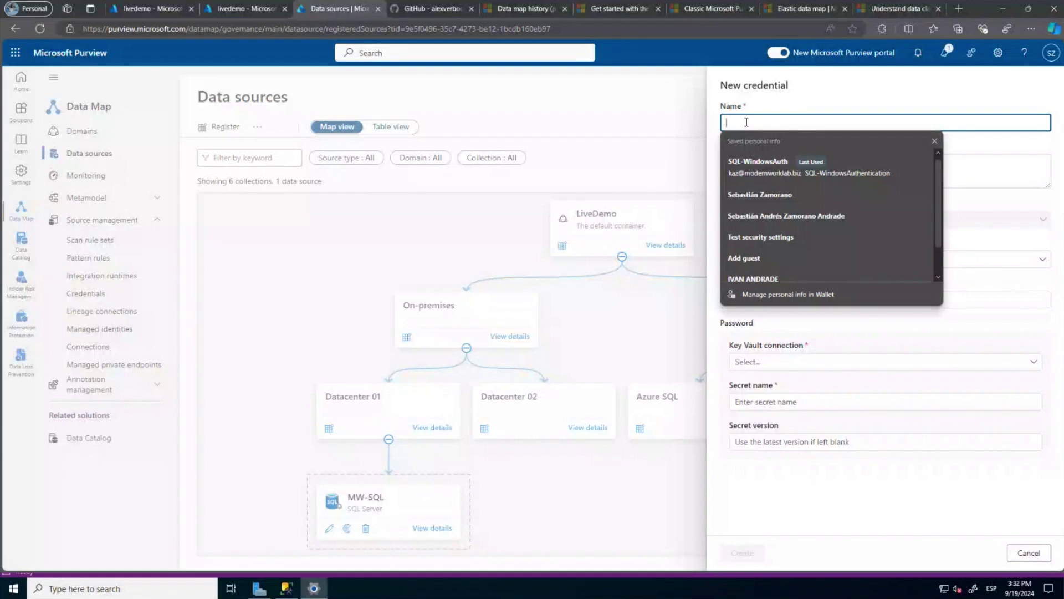
type("On-P")
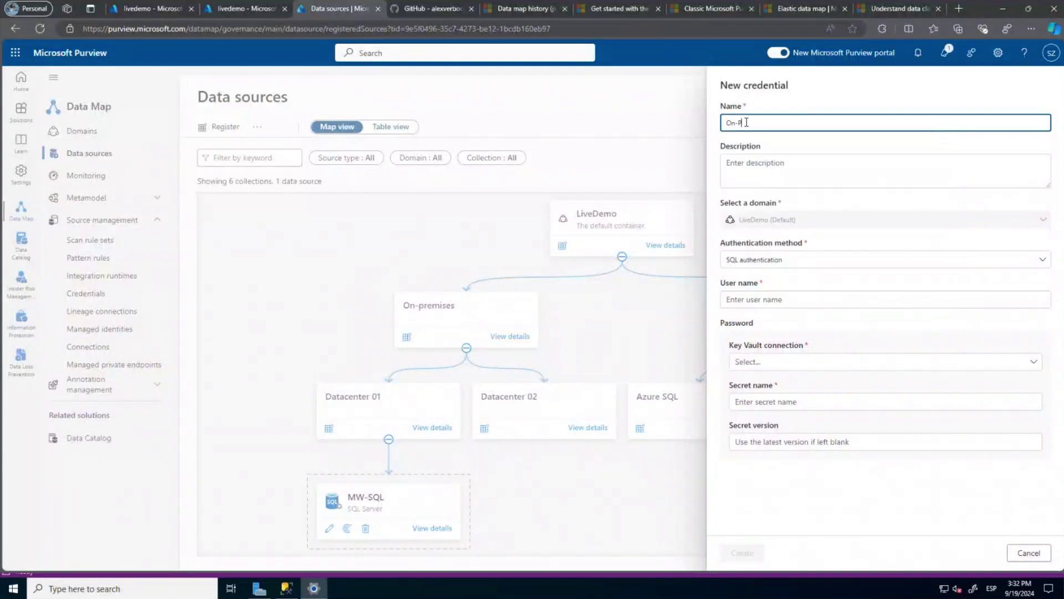
type("rem KeyV")
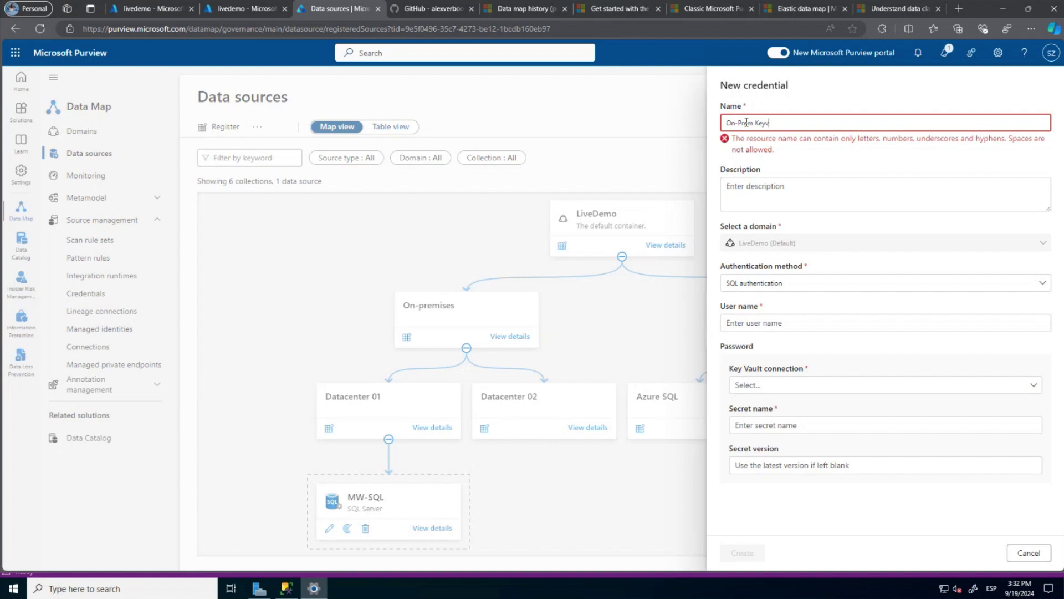
type("Vault")
key("BackSpace")
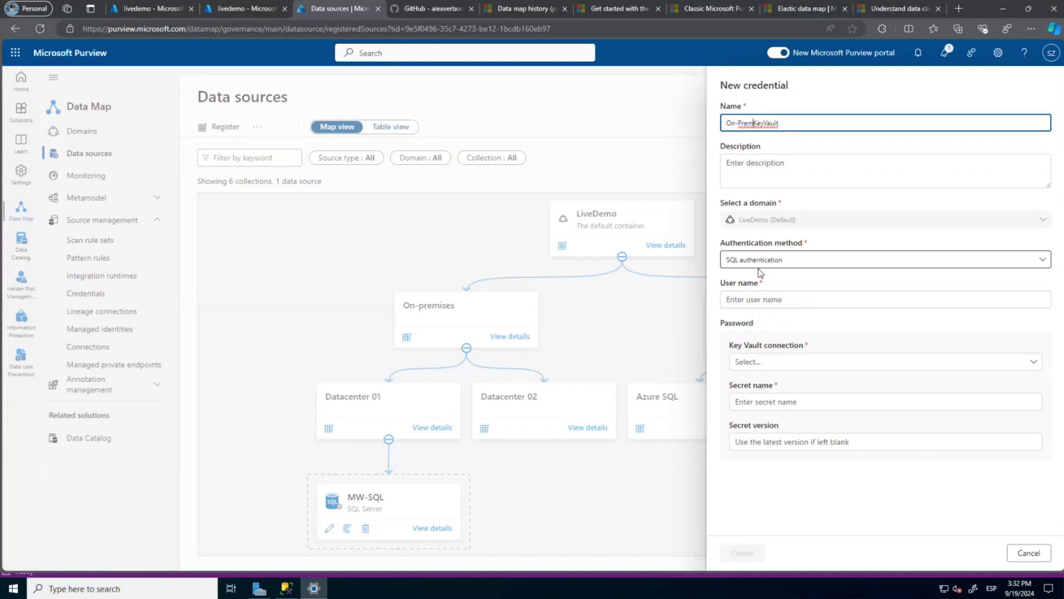
Set SQL authentication, enter the account's e-mail as user name, and start a new Key Vault connection.
left_click(764, 260)
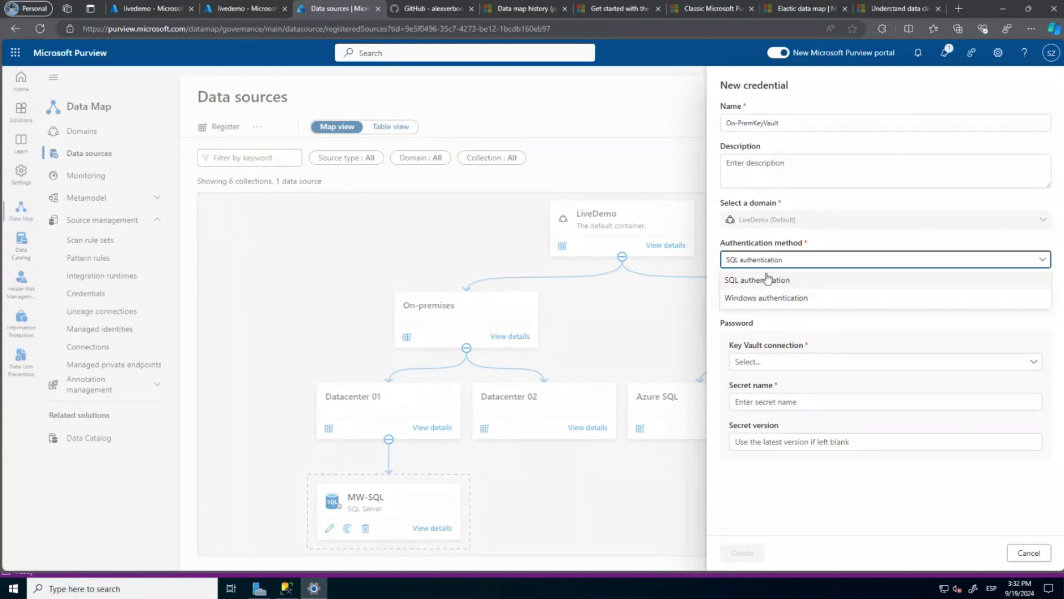
left_click(770, 280)
left_click(757, 299)
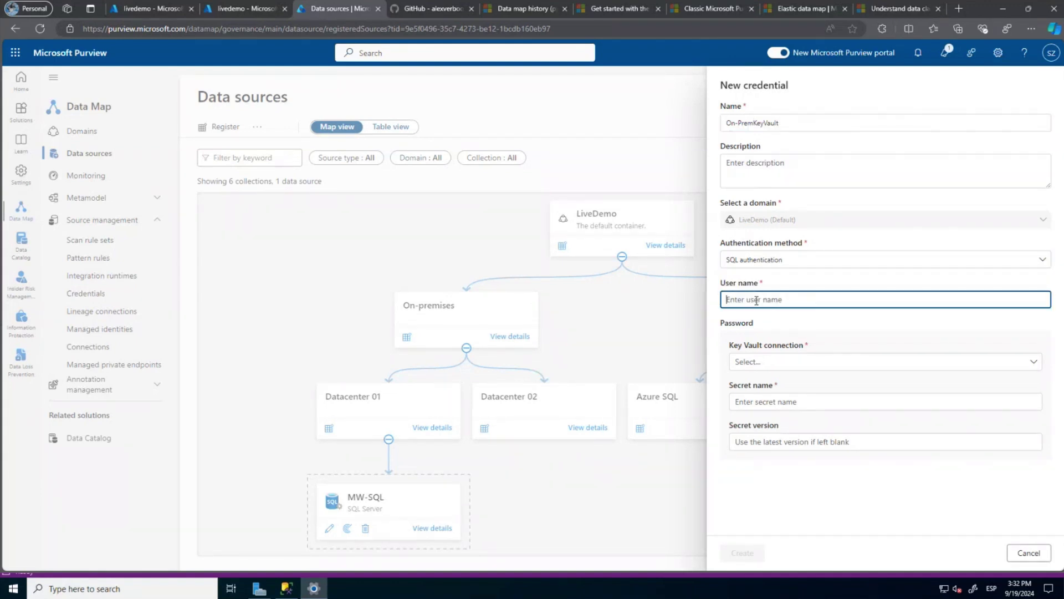
left_click(777, 363)
left_click(757, 383)
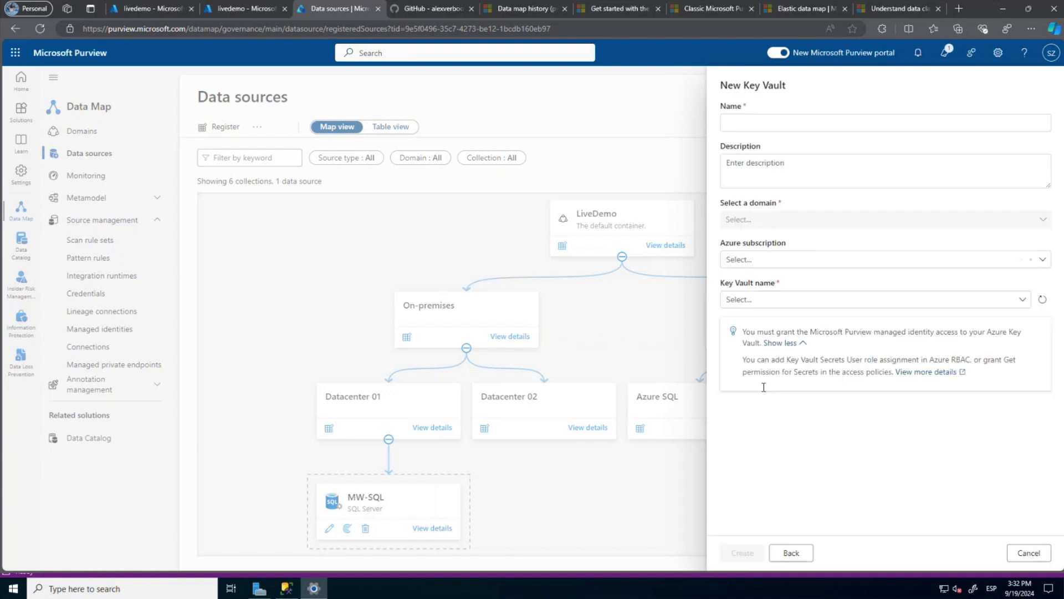
Choose livedemo as the Key Vault name, auto-filling the Visual Studio Enterprise subscription.
left_click(775, 299)
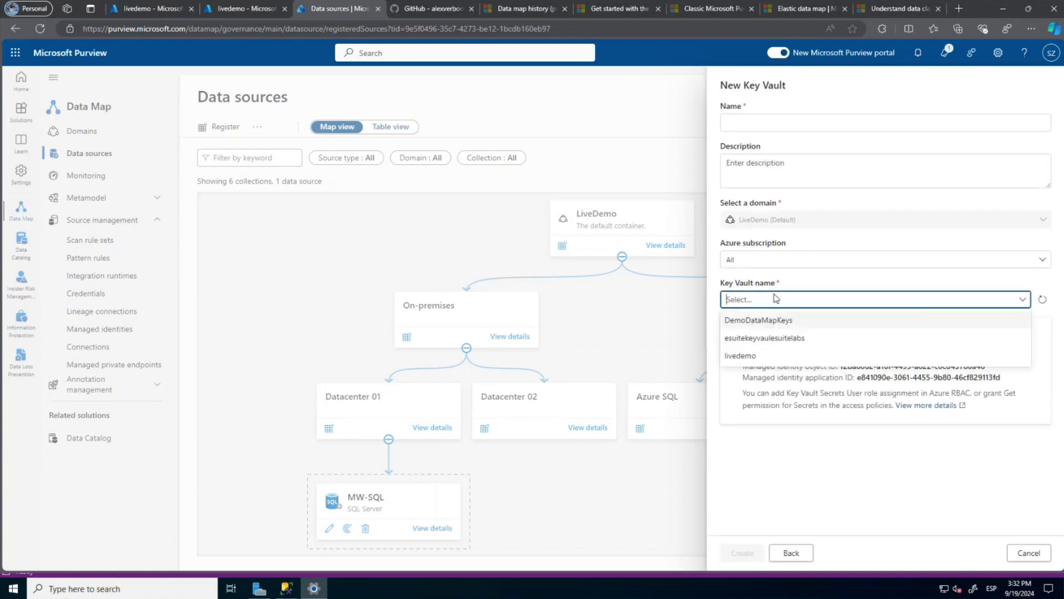
left_click(754, 357)
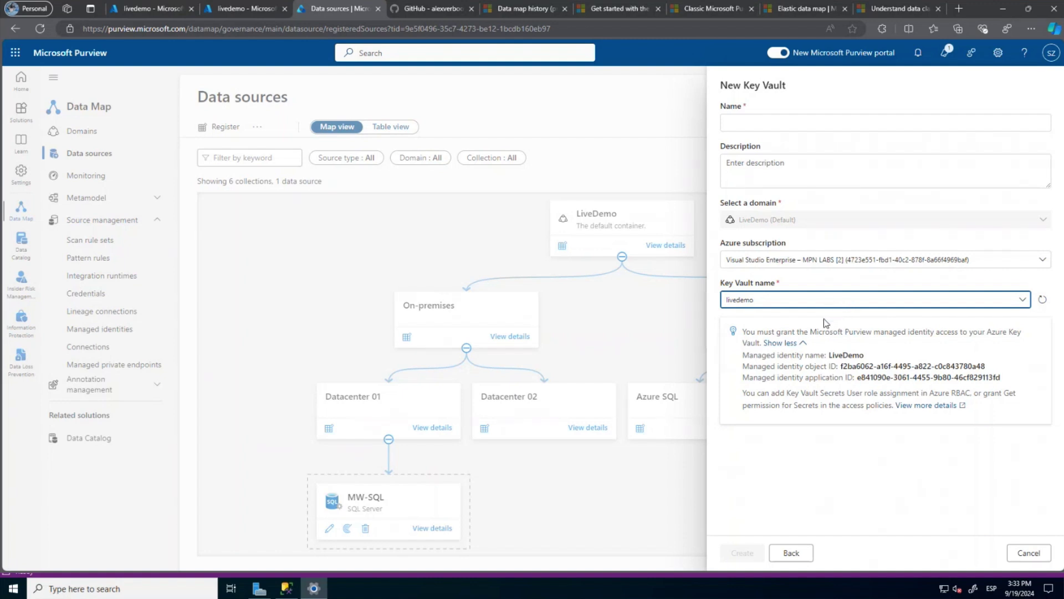
Select the livedemo key vault and name the connection KeyVault.
left_click(819, 304)
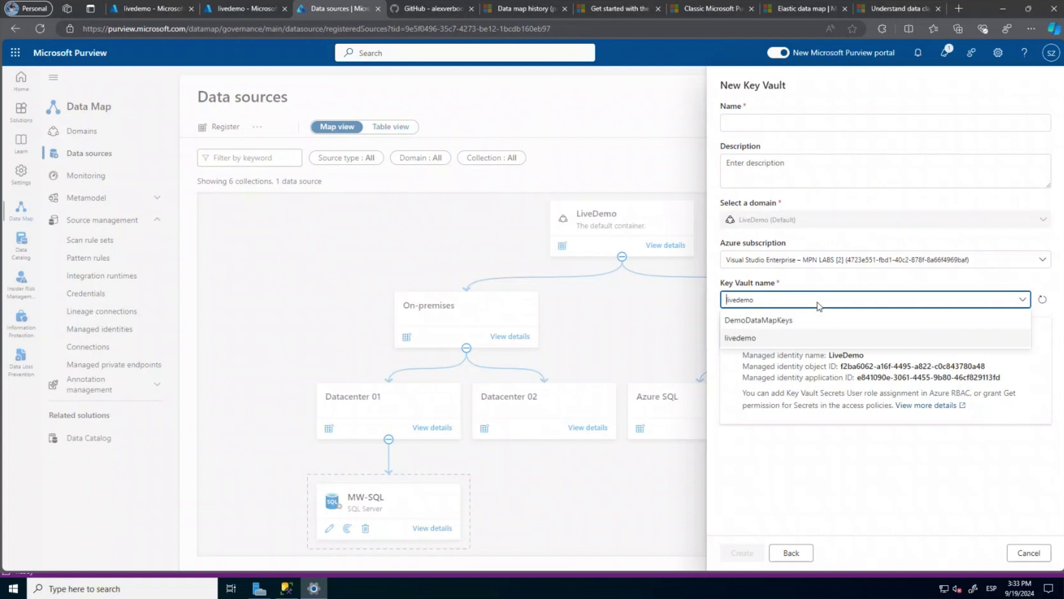
left_click(765, 340)
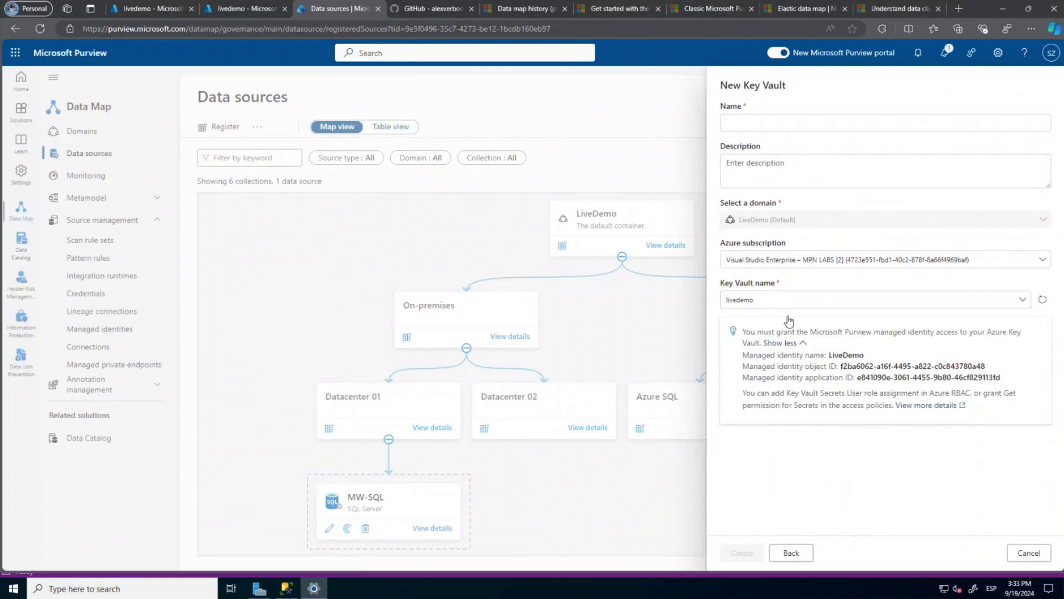
left_click(768, 125)
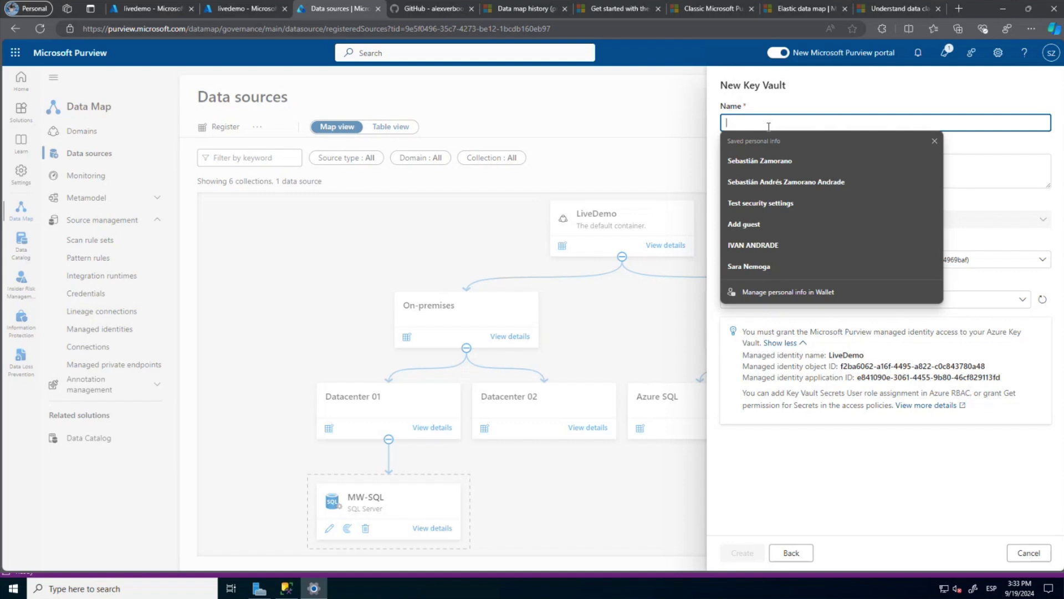
type("KeyVau")
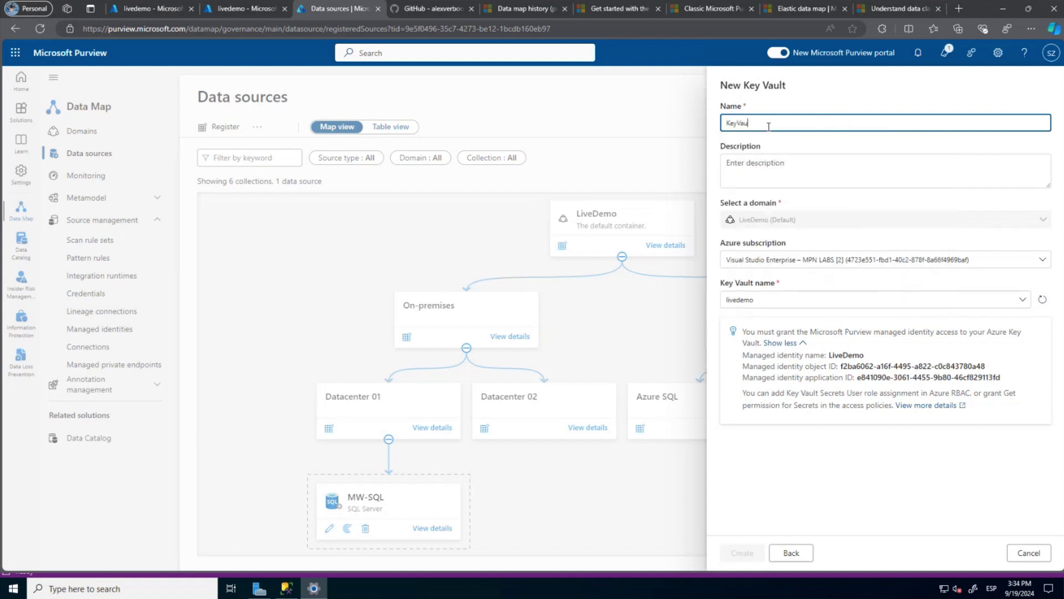
type("lt")
left_click(767, 169)
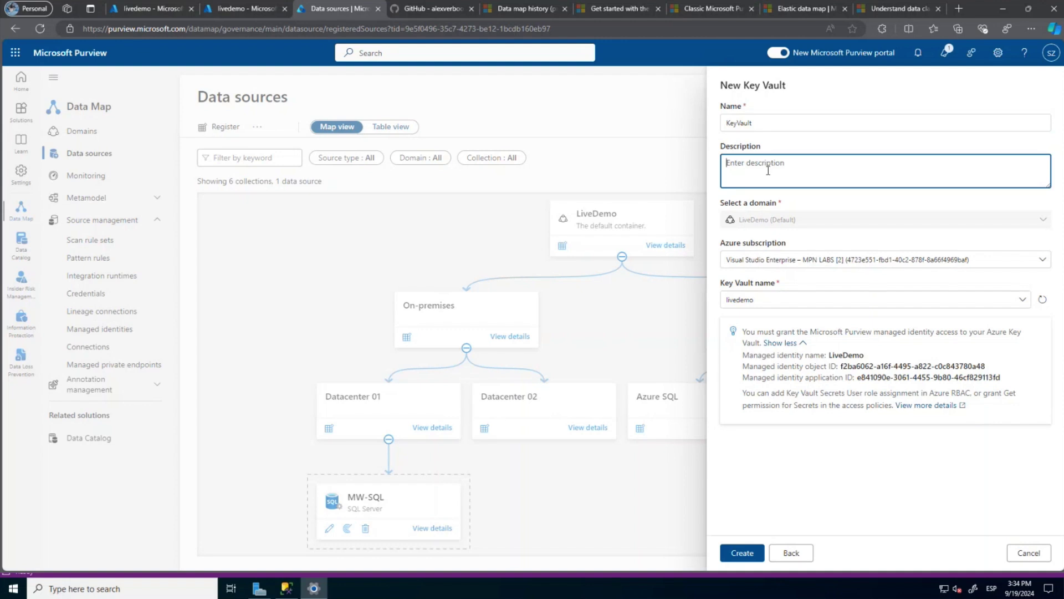
Create the KeyVault connection and choose it as the On-PremKeyVault credential's Key Vault connection.
left_click(743, 553)
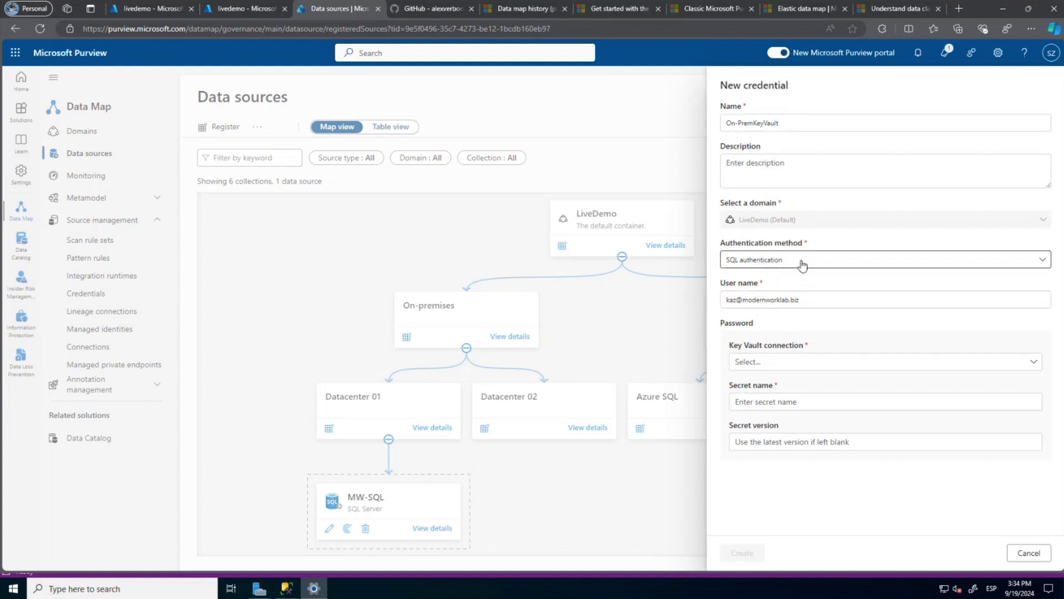
left_click(750, 303)
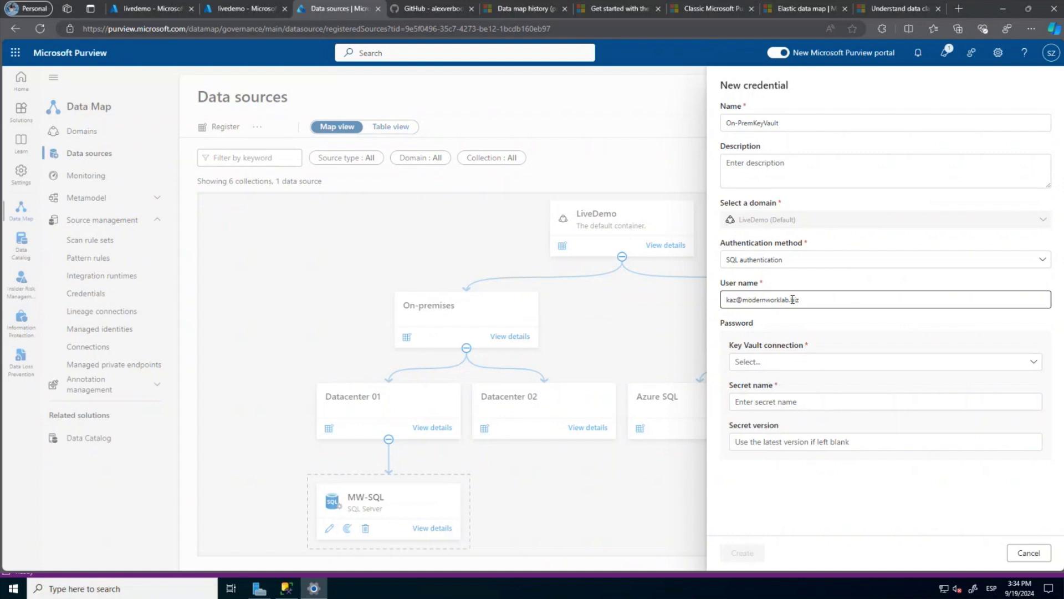
left_click(784, 365)
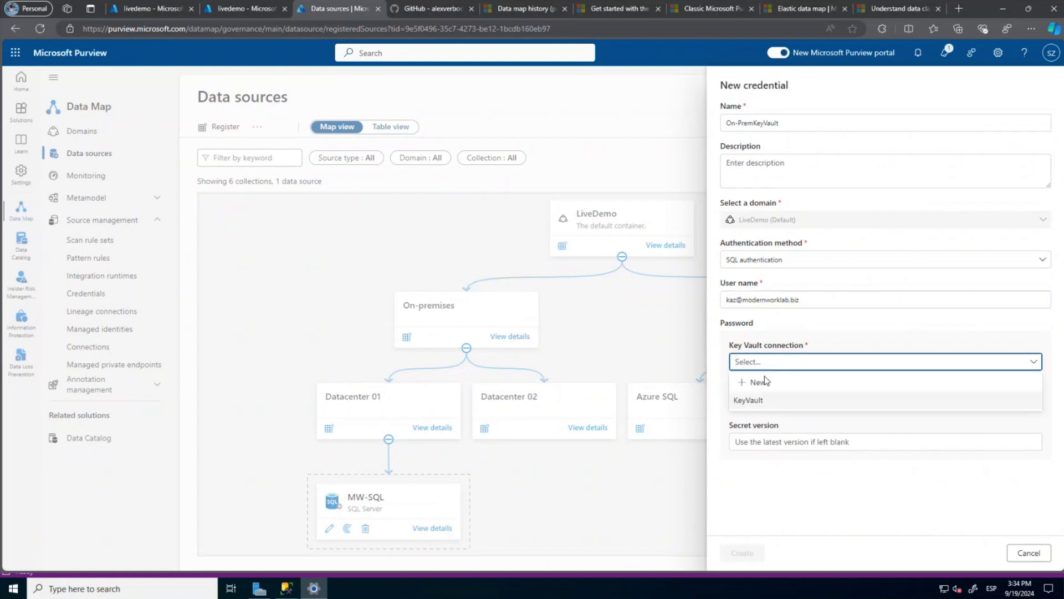
left_click(754, 400)
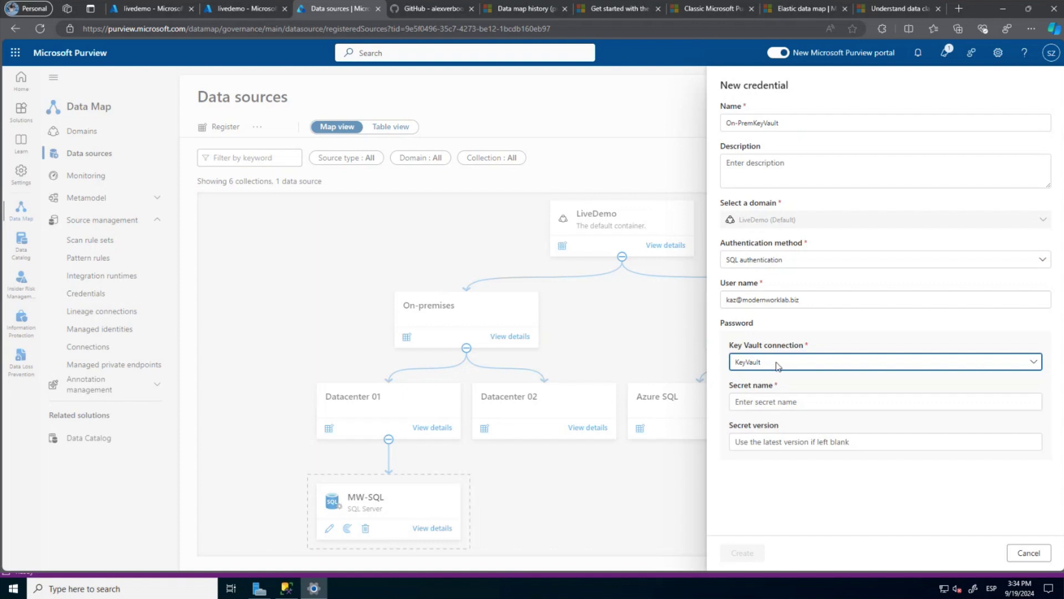
left_click(753, 400)
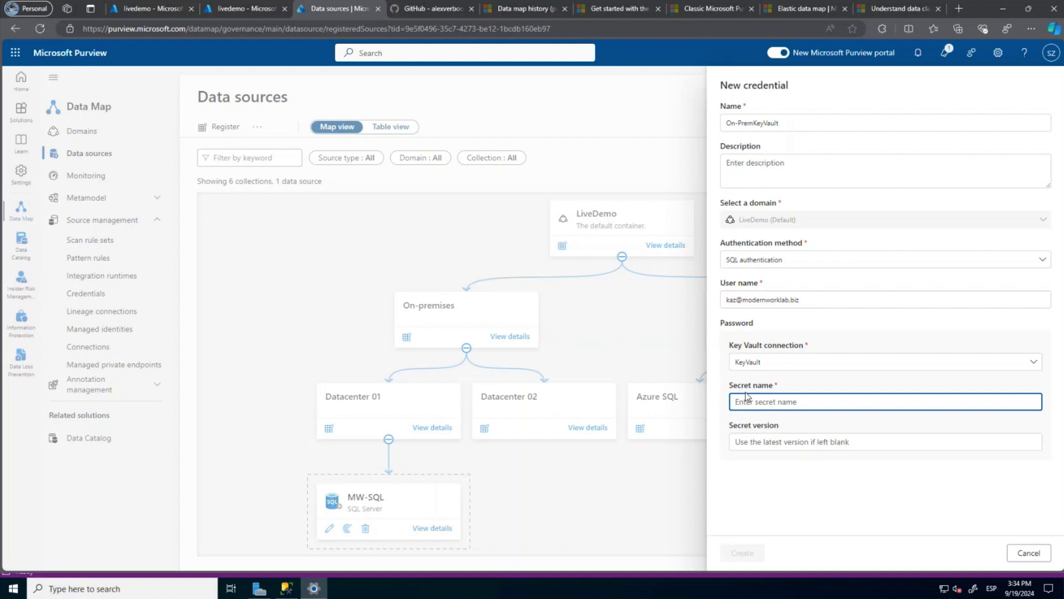
Copy the WindowsAuthentication secret name from the livedemo vault in Azure, then return to Purview.
left_click(146, 9)
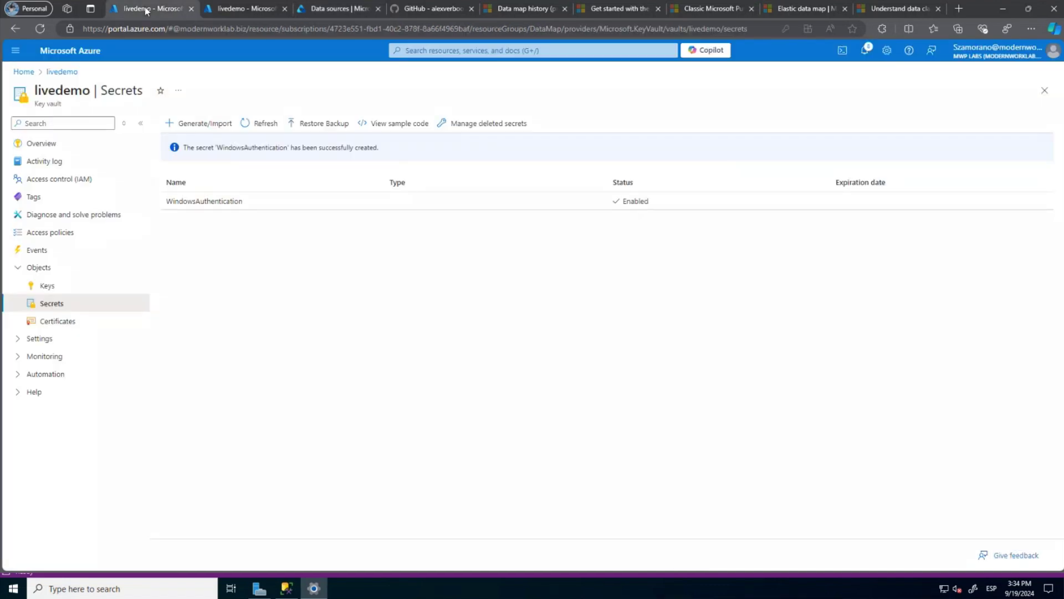
left_click_drag(247, 205, 170, 206)
key("ctrl+c")
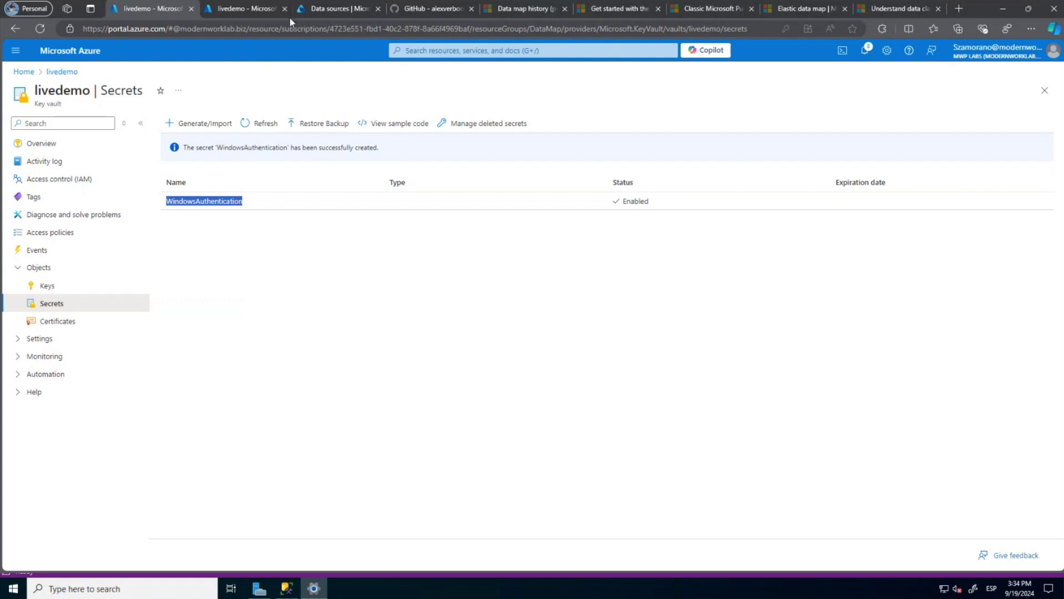
left_click(335, 9)
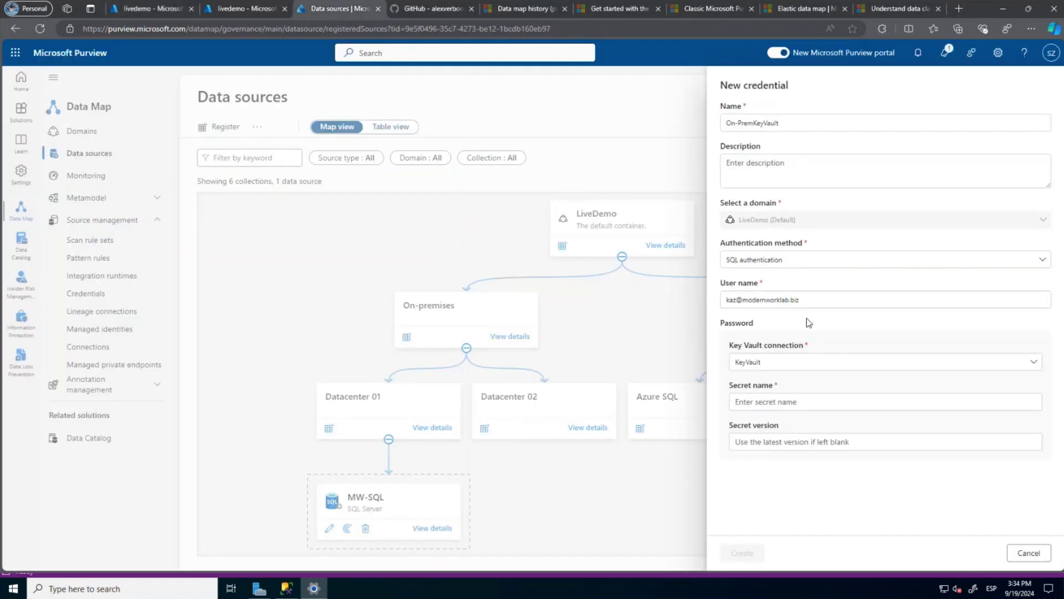
Paste WindowsAuthentication as the secret name and create the On-PremKeyVault credential.
left_click(749, 400)
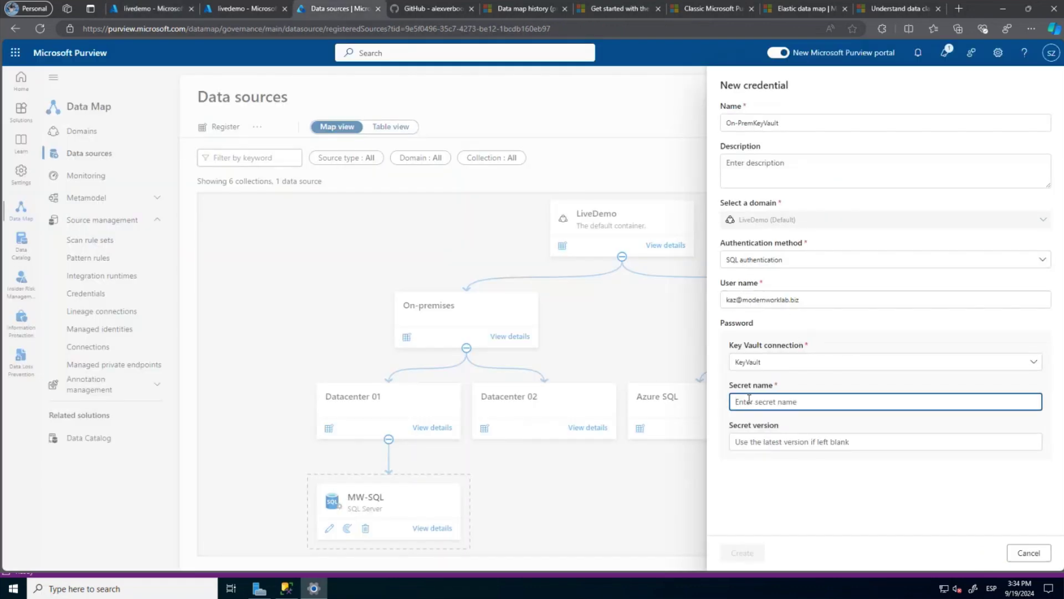
key("ctrl+v")
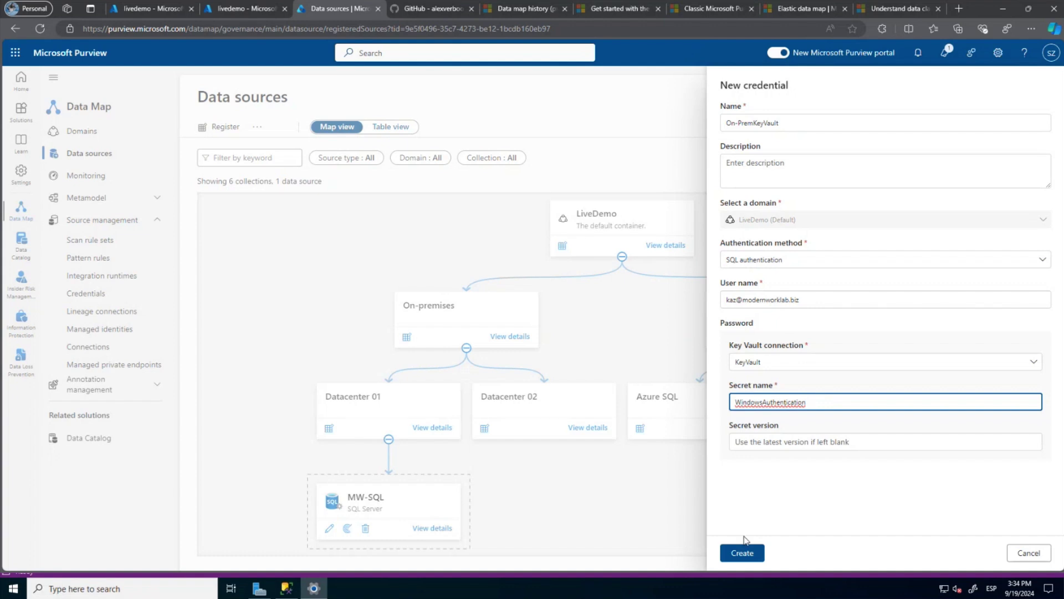
left_click(743, 556)
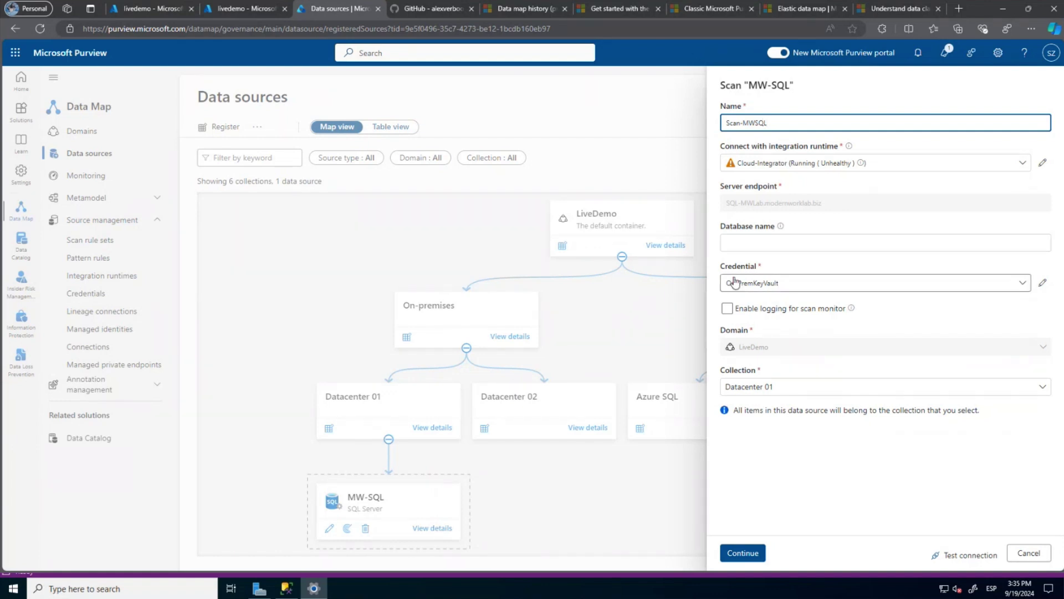
Enable scan-monitor logging, test the MW-SQL connection, and view the error 3860 details.
left_click(726, 308)
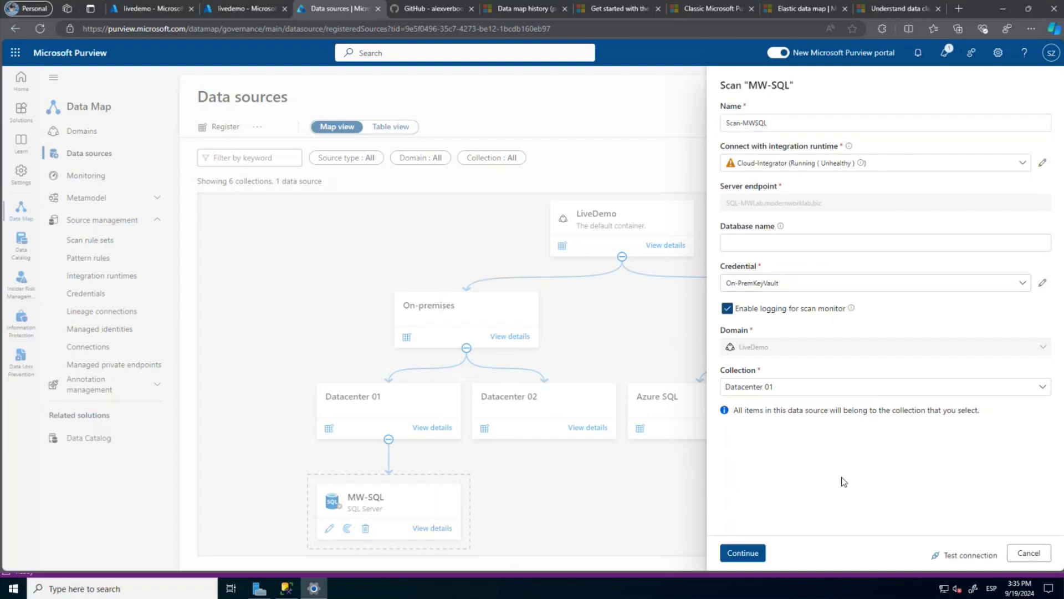
left_click(962, 555)
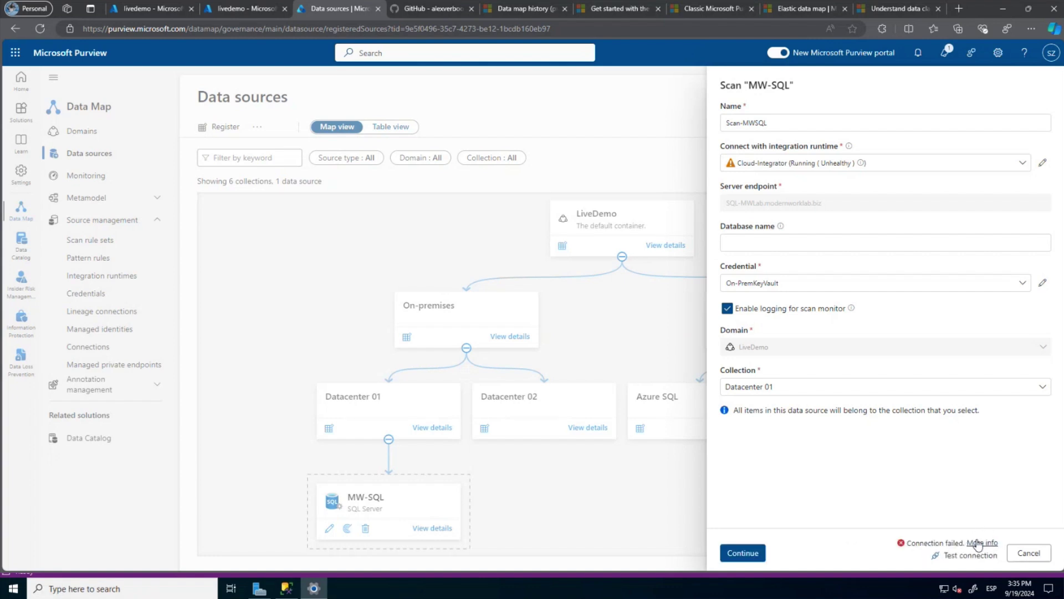
left_click(978, 543)
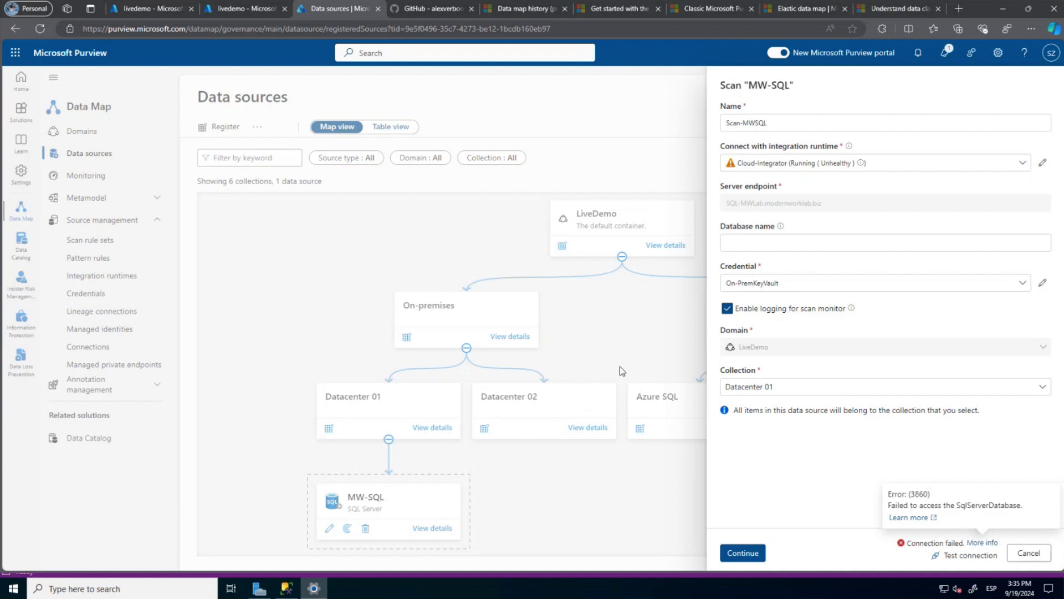
Start a new login from the server's Logins folder in SQL Server Management Studio.
left_click(288, 590)
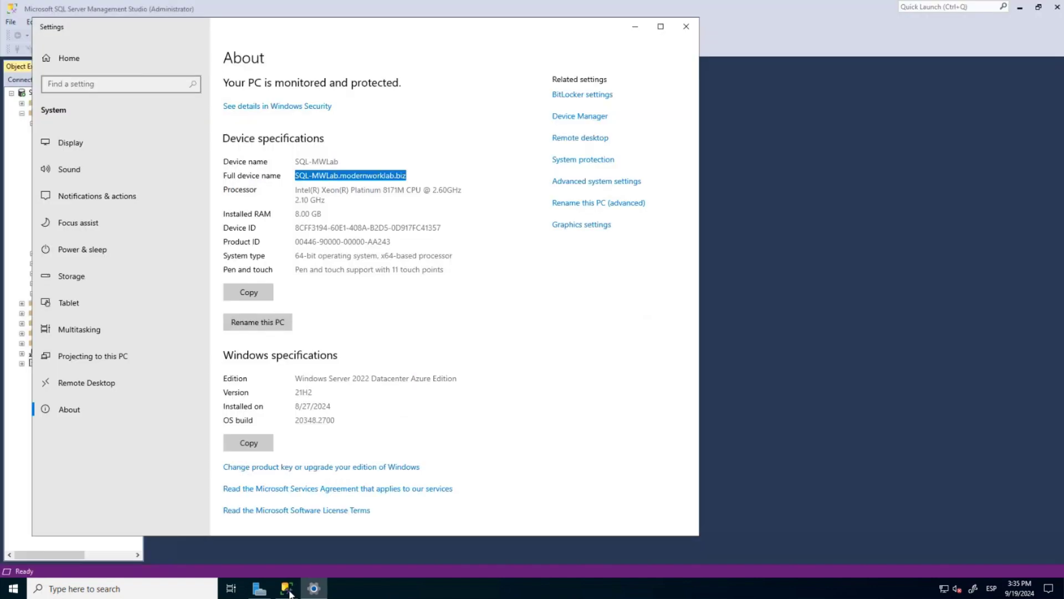
left_click(66, 123)
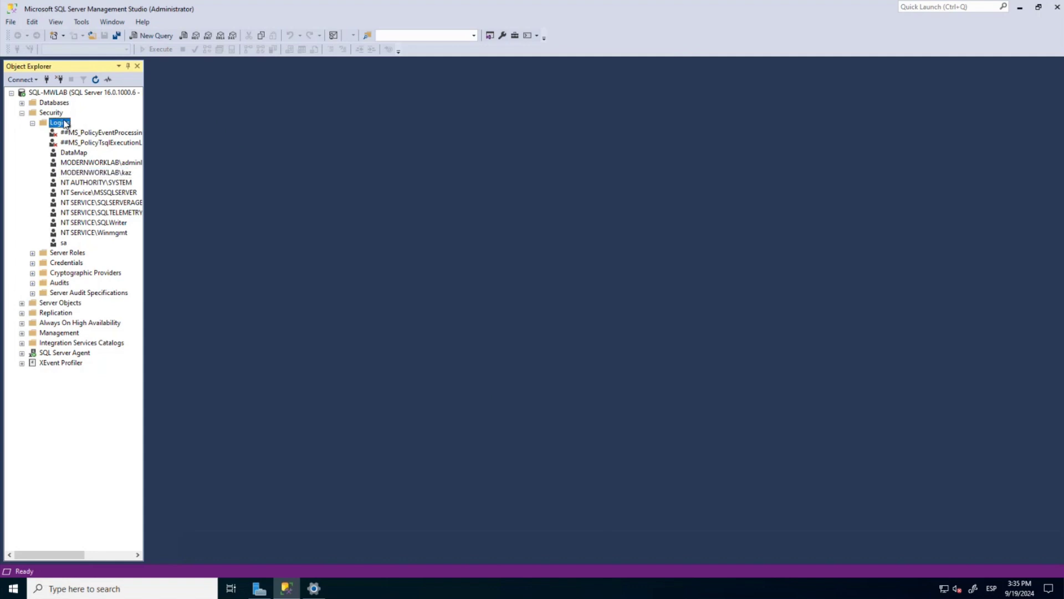
right_click(65, 123)
left_click(107, 126)
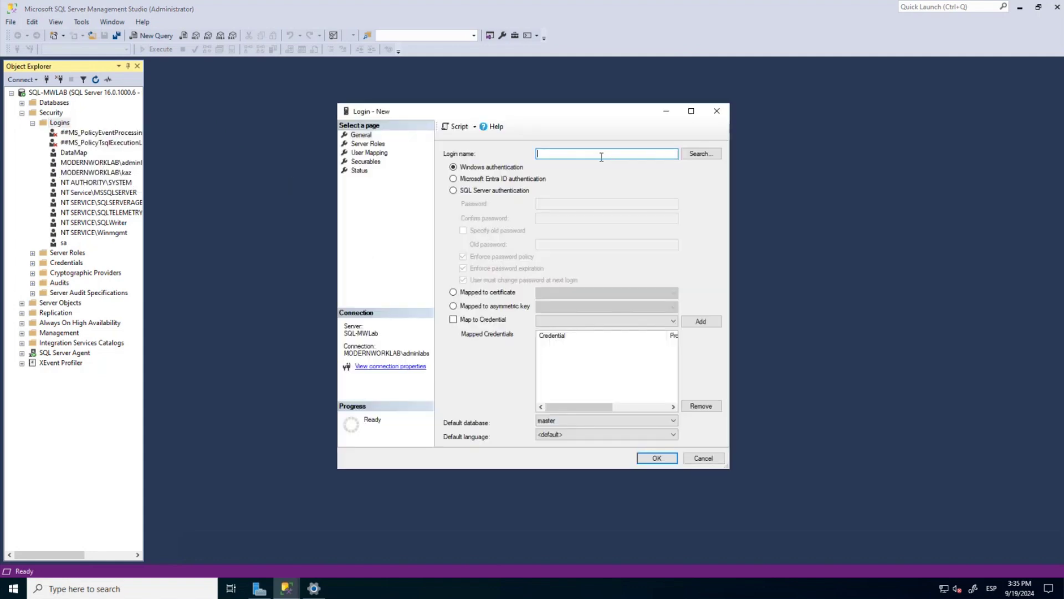
Name the login LiveDemoAccount with SQL Server authentication and enter and confirm its password.
type("Live")
left_click(487, 192)
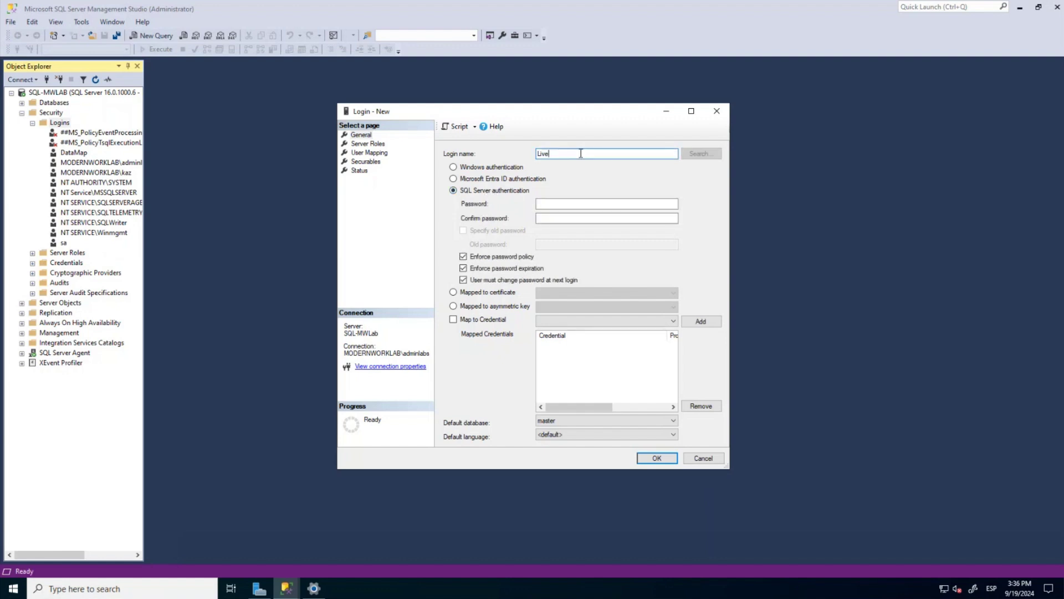
type("DemoAccount")
left_click(544, 204)
type("************")
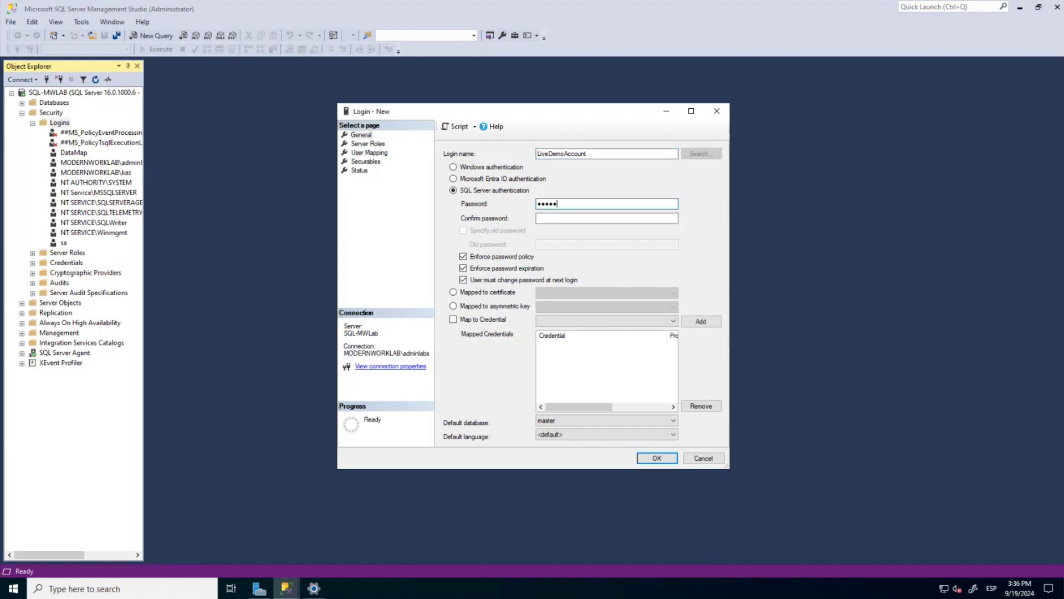
type("***")
key("Tab")
type("*********")
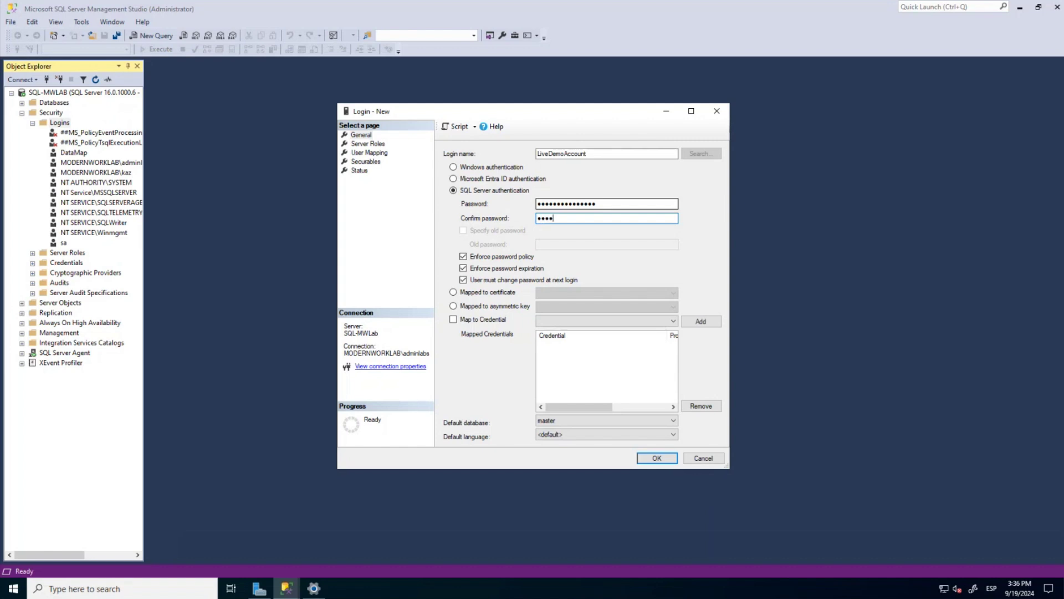
type("******")
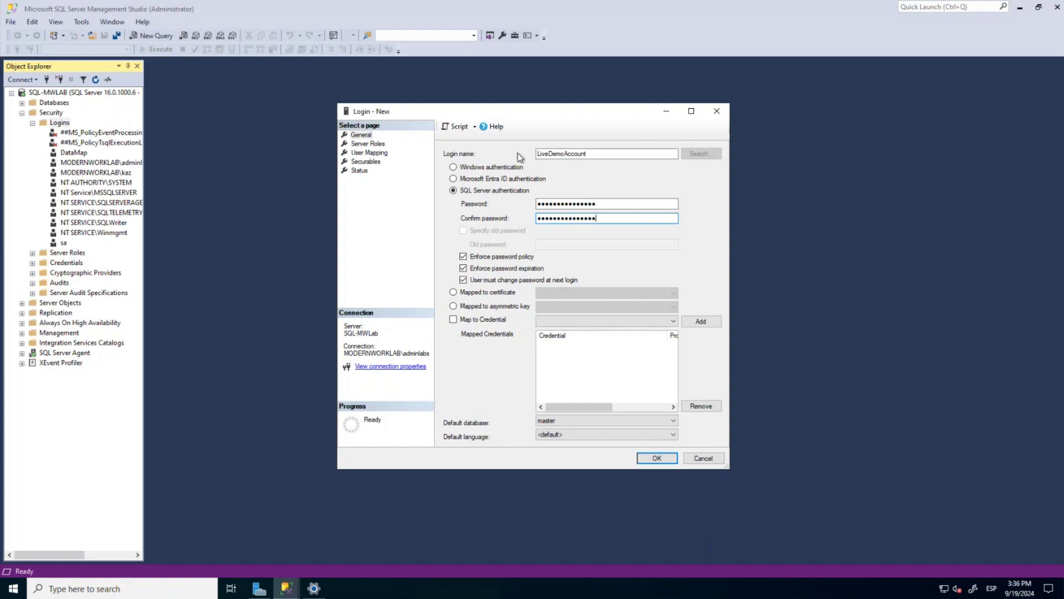
Disable password change and expiration, map to AdventureWorks2022 with db_datareader, and create the login.
left_click(464, 282)
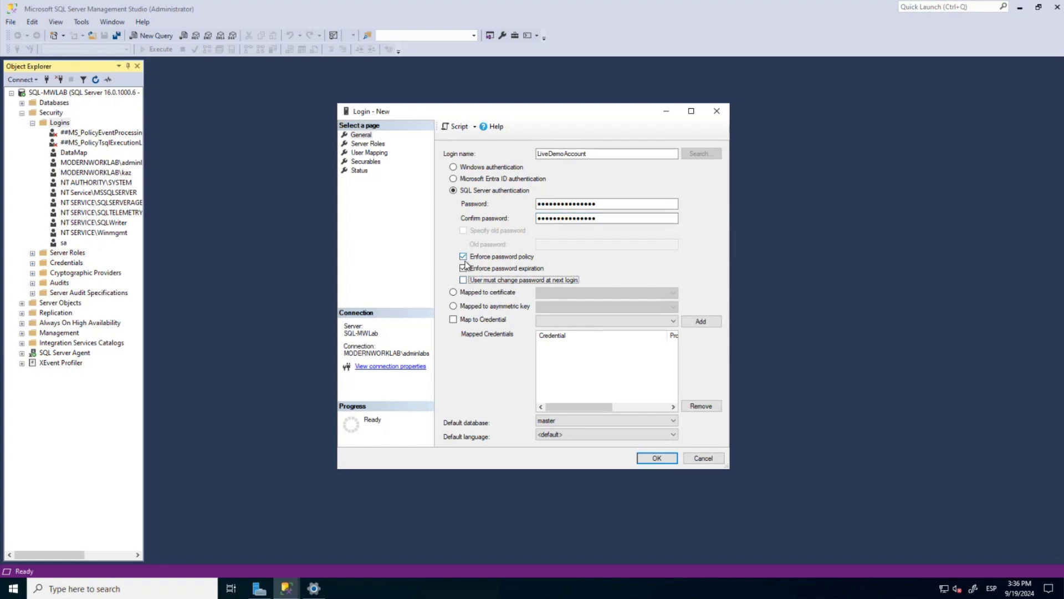
left_click(463, 268)
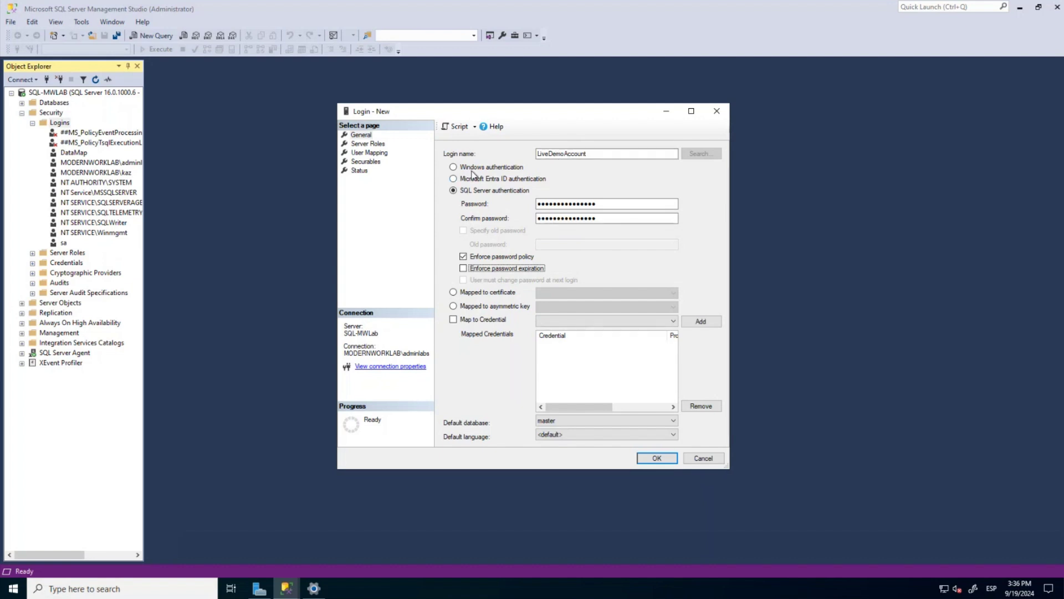
left_click(392, 153)
left_click(457, 174)
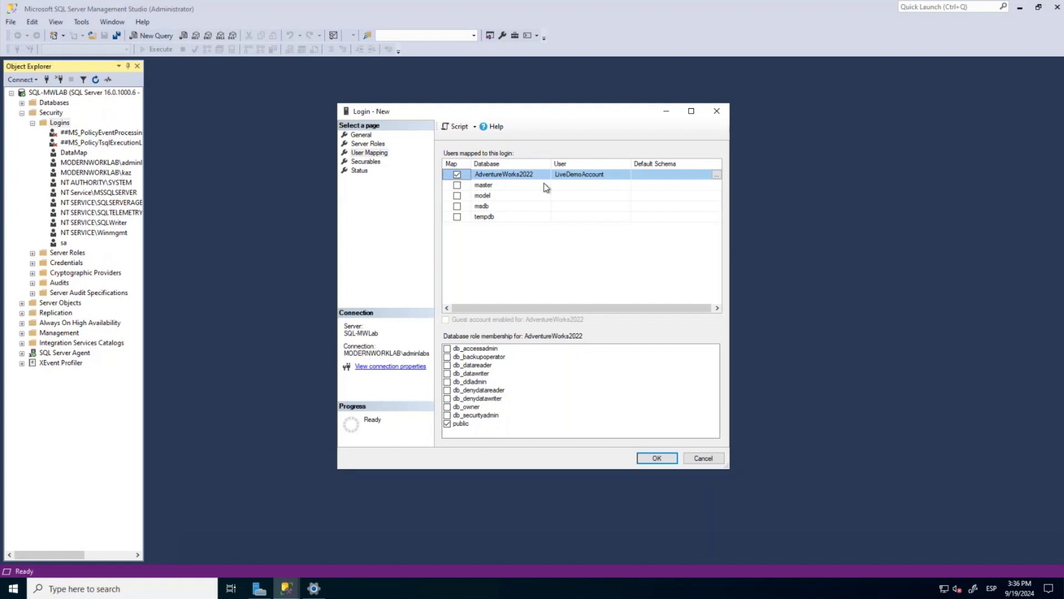
left_click(544, 380)
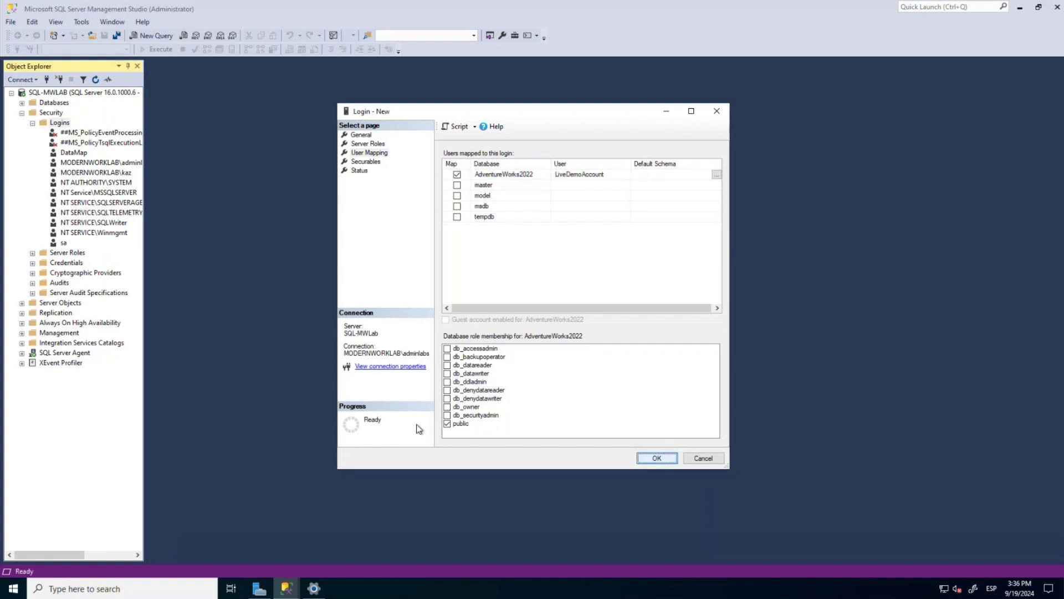
left_click(447, 364)
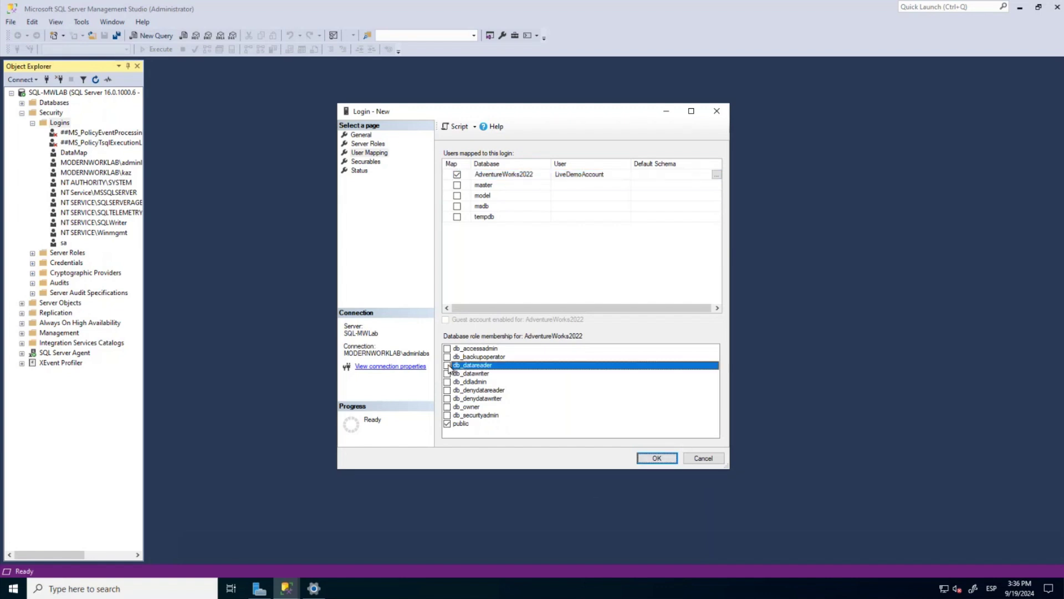
left_click(657, 458)
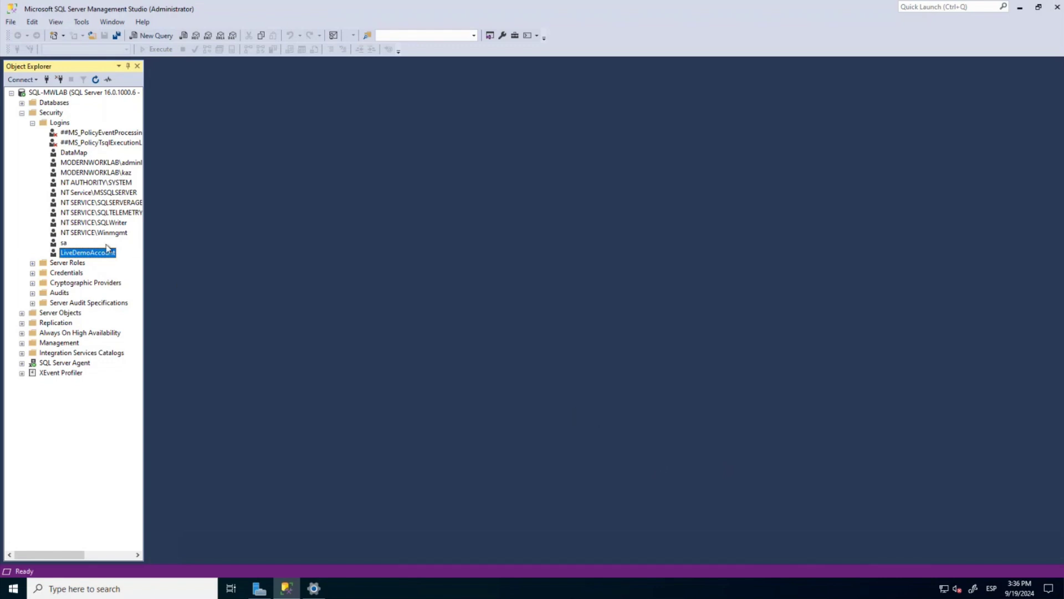
left_click(313, 588)
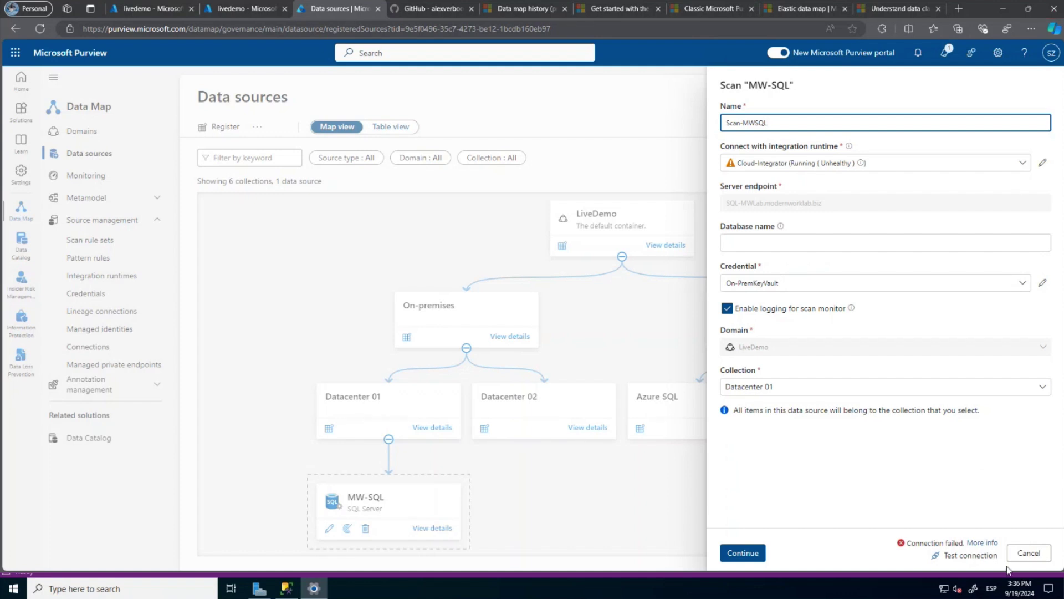
Cancel the MW-SQL scan setup and open a blank New credential form under Credentials.
left_click(1029, 553)
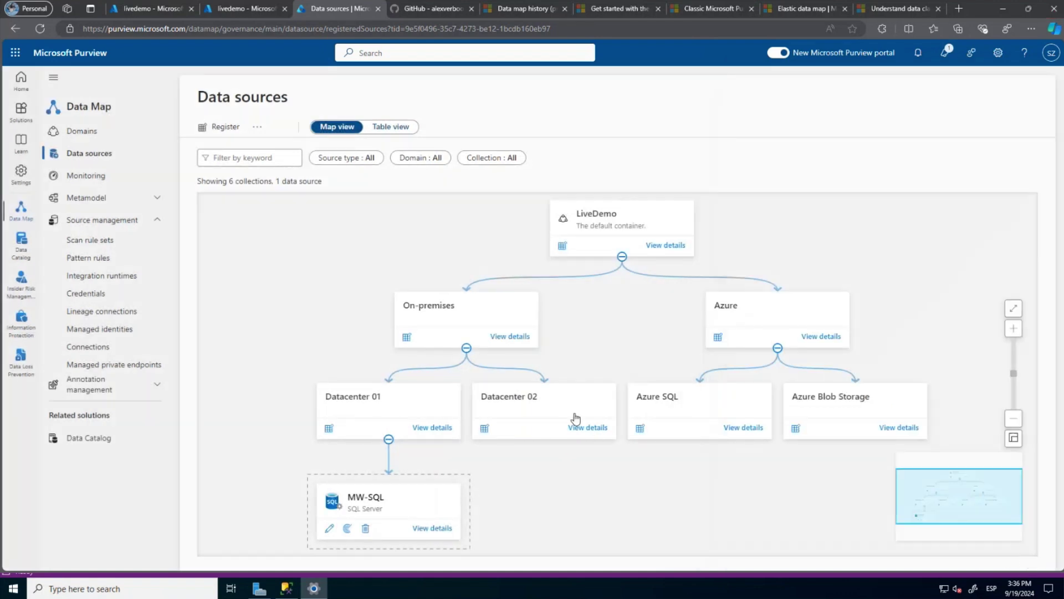
left_click(96, 293)
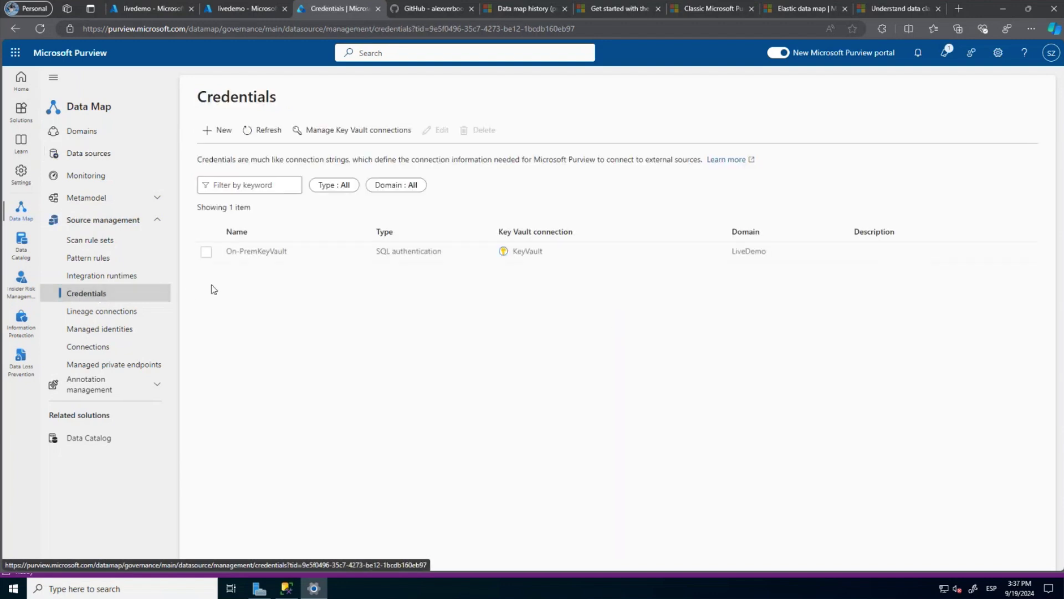
left_click(217, 131)
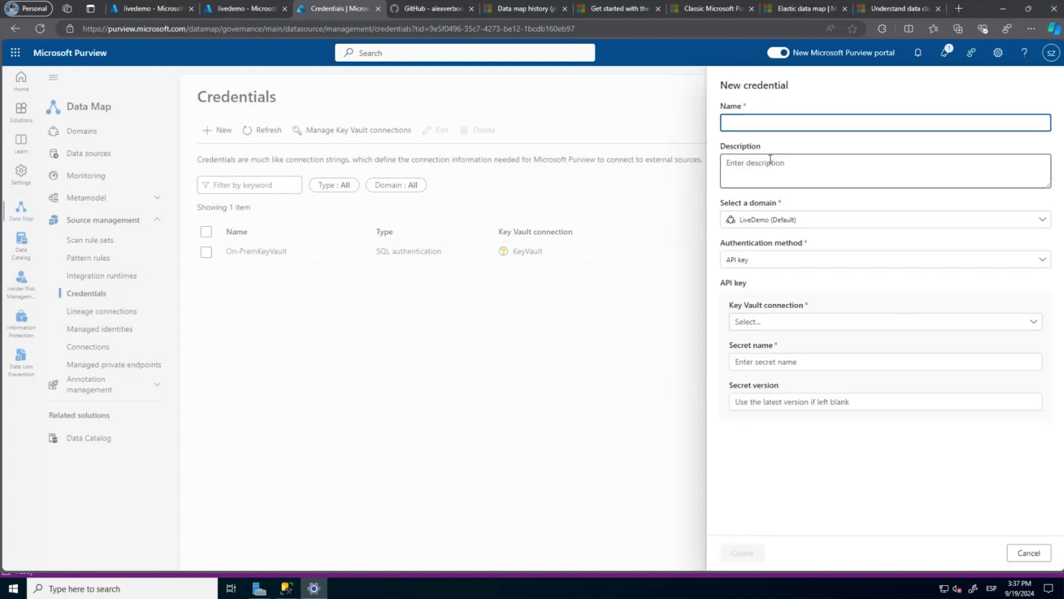
left_click(752, 123)
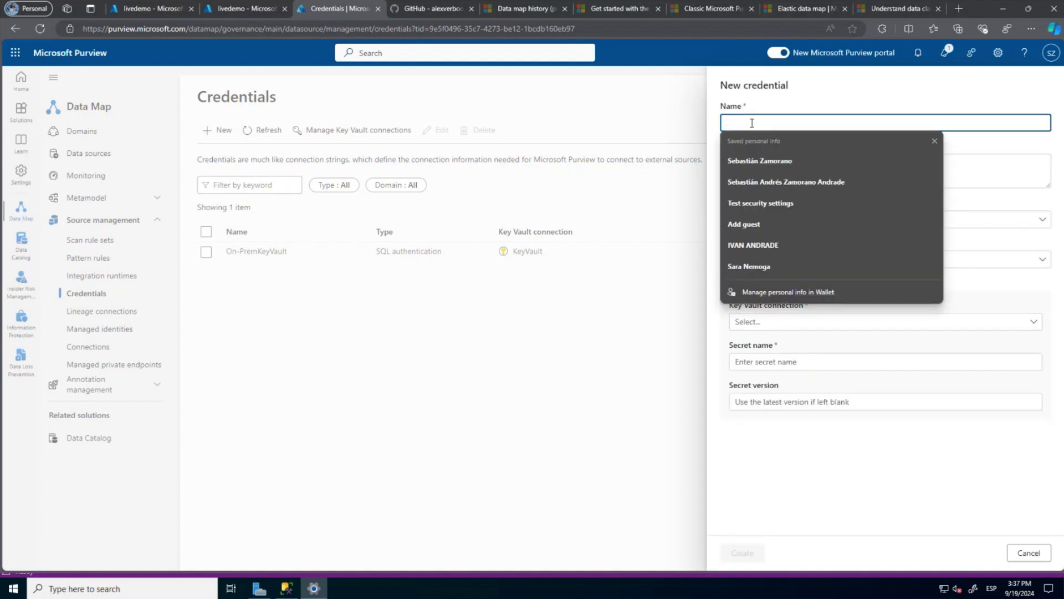
Name the credential SQLAuthentication, correcting the typed name's space and stray letter.
type("SQL Authen")
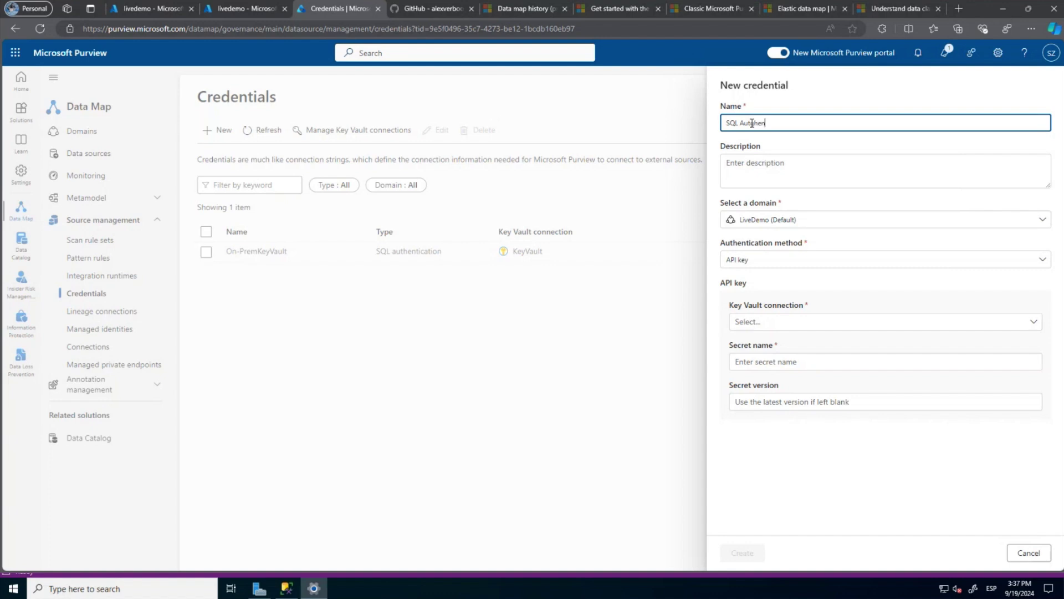
type("tication")
left_click(752, 123)
type("g")
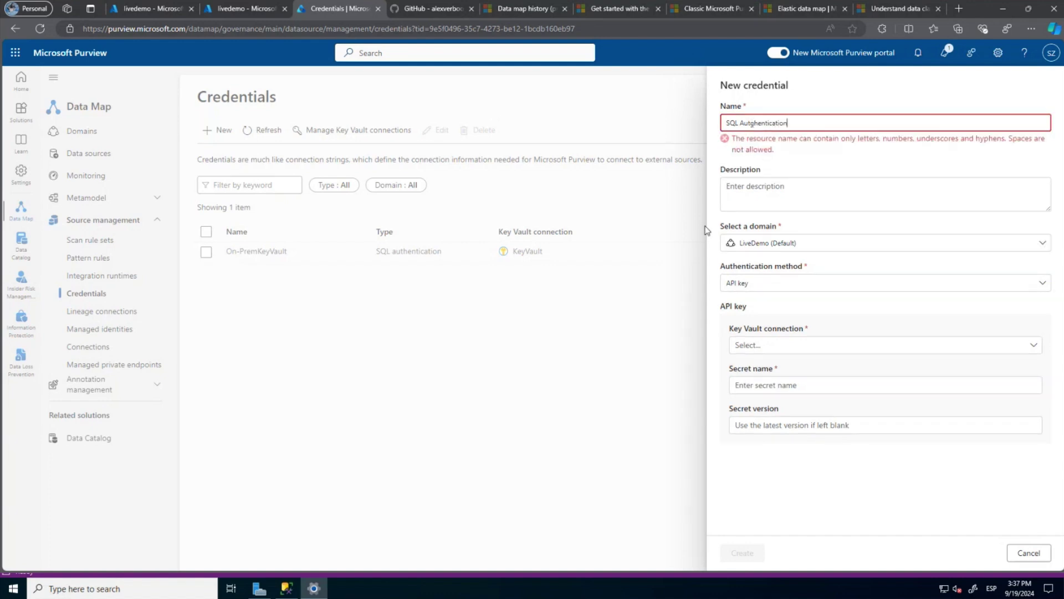
triple_click(741, 123)
left_click(742, 123)
key("BackSpace")
left_click(752, 123)
key("BackSpace")
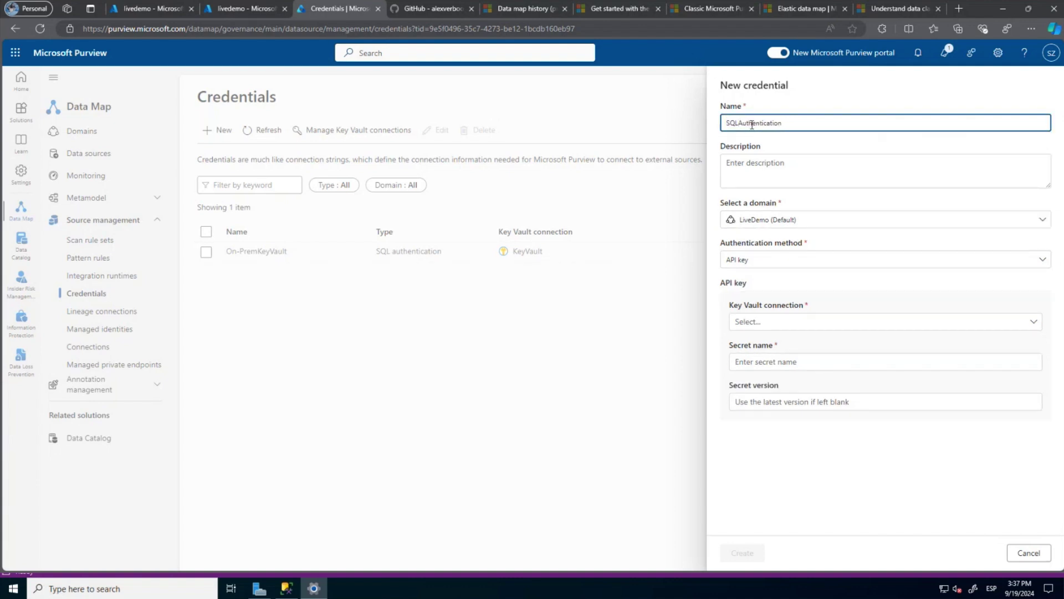
Choose SQL authentication as the method and enter LiveDemoAccount as the user name.
left_click(756, 260)
scroll(792, 341, "down", 2)
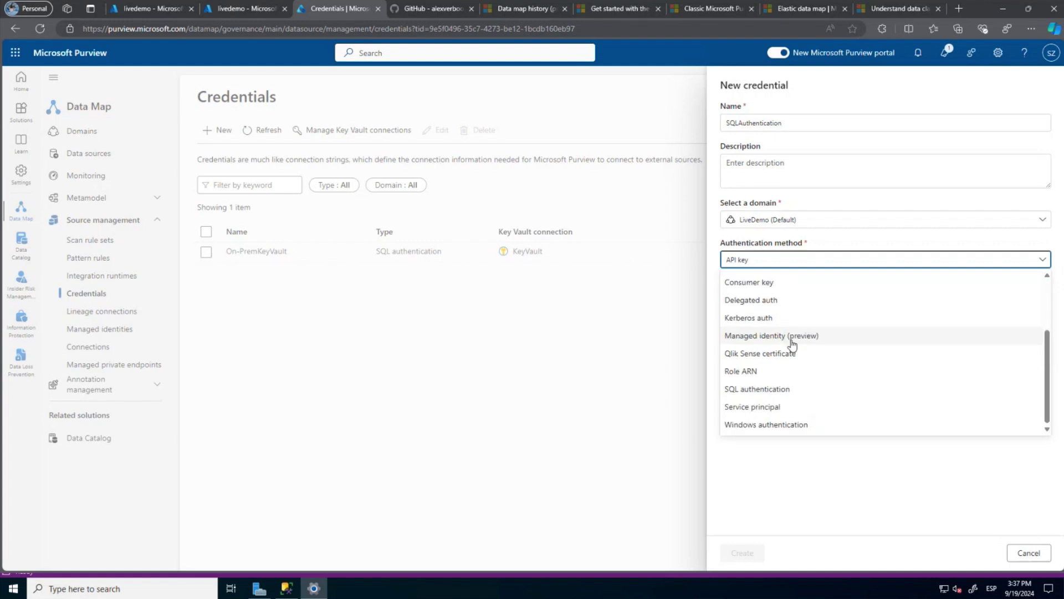
left_click(775, 389)
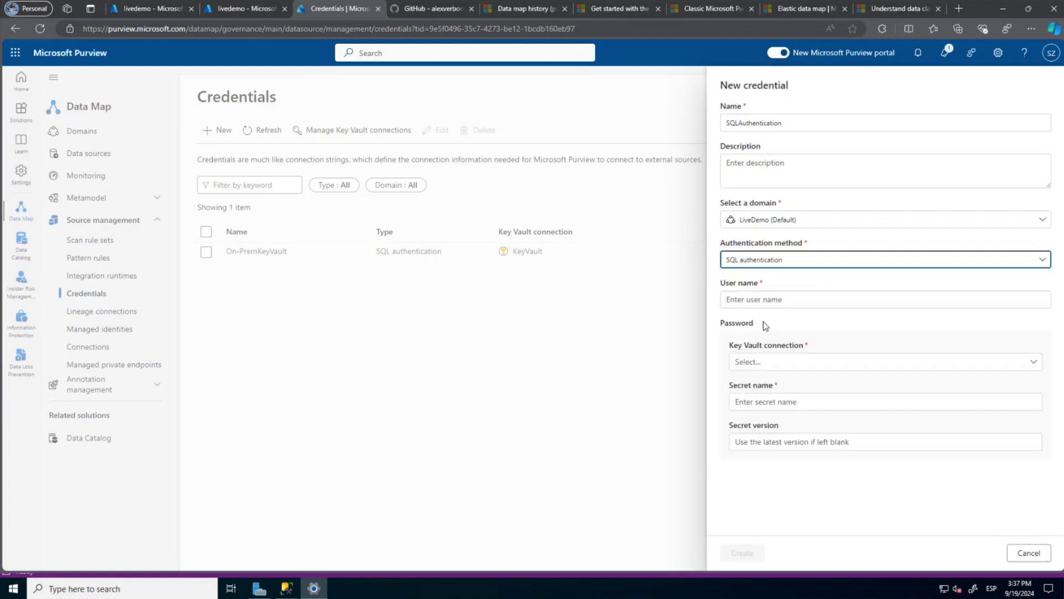
left_click(749, 299)
type("LiveDem")
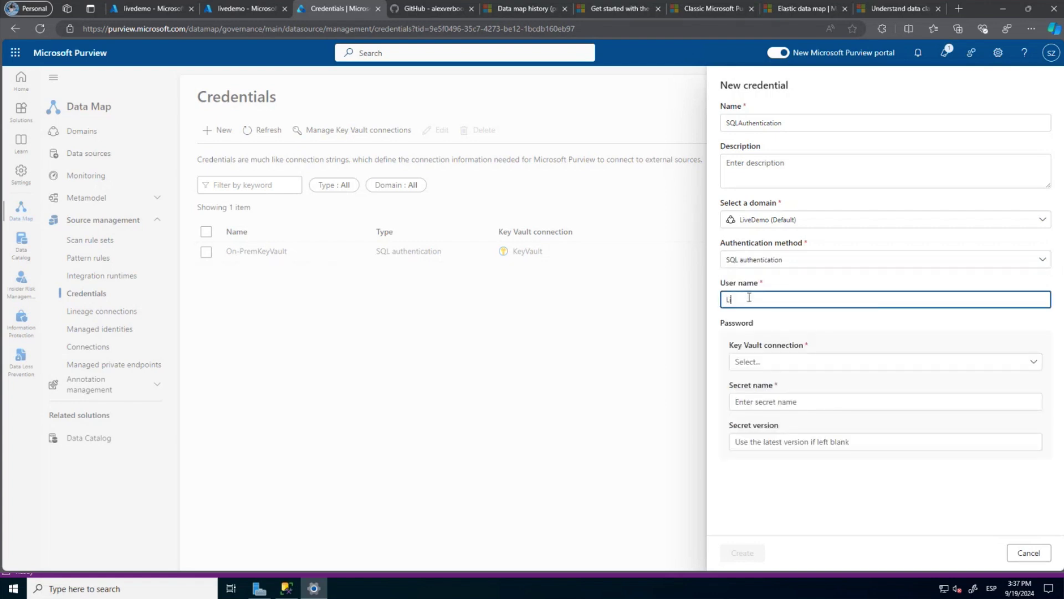
type("oAccount")
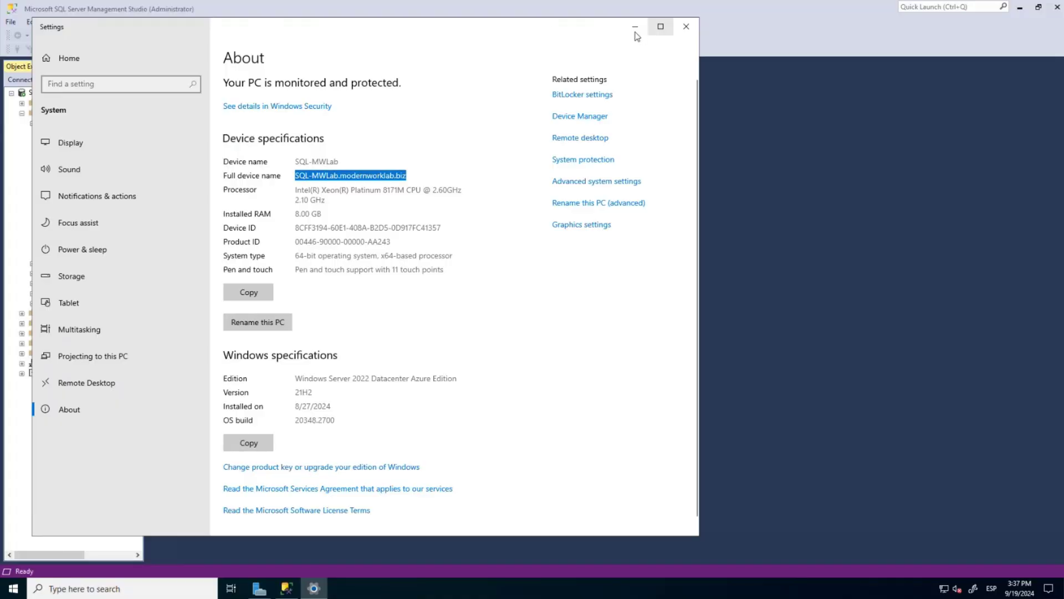
left_click(160, 10)
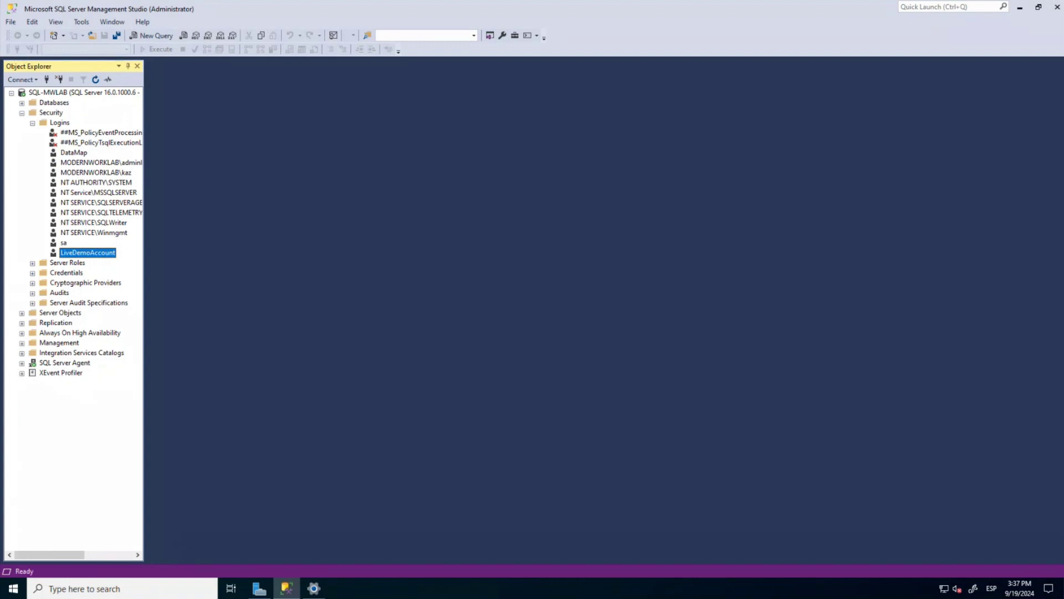
key("alt+Tab")
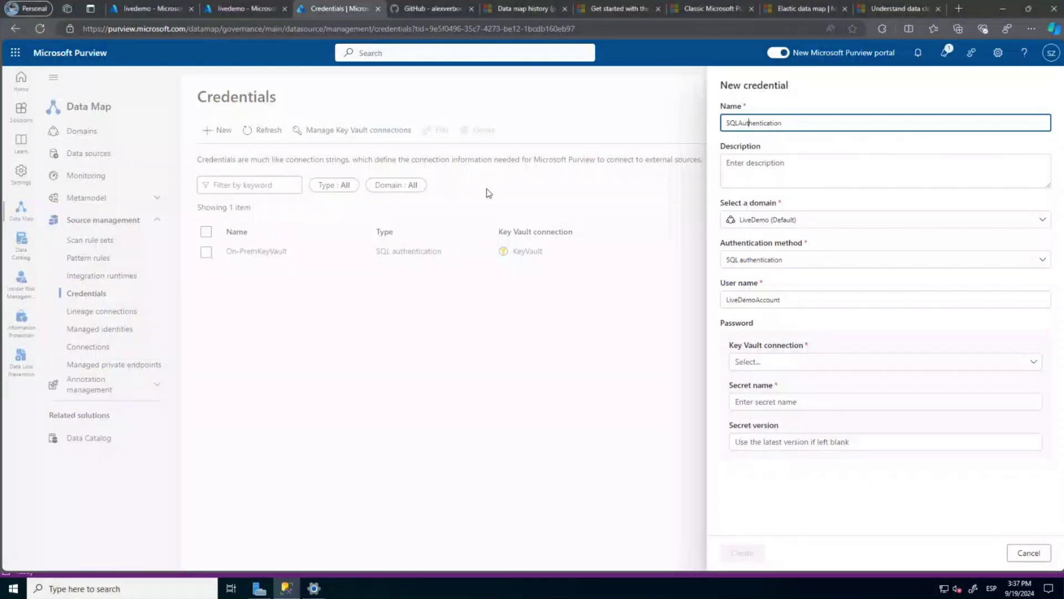
Select KeyVault as the credential's Key Vault connection.
left_click(791, 362)
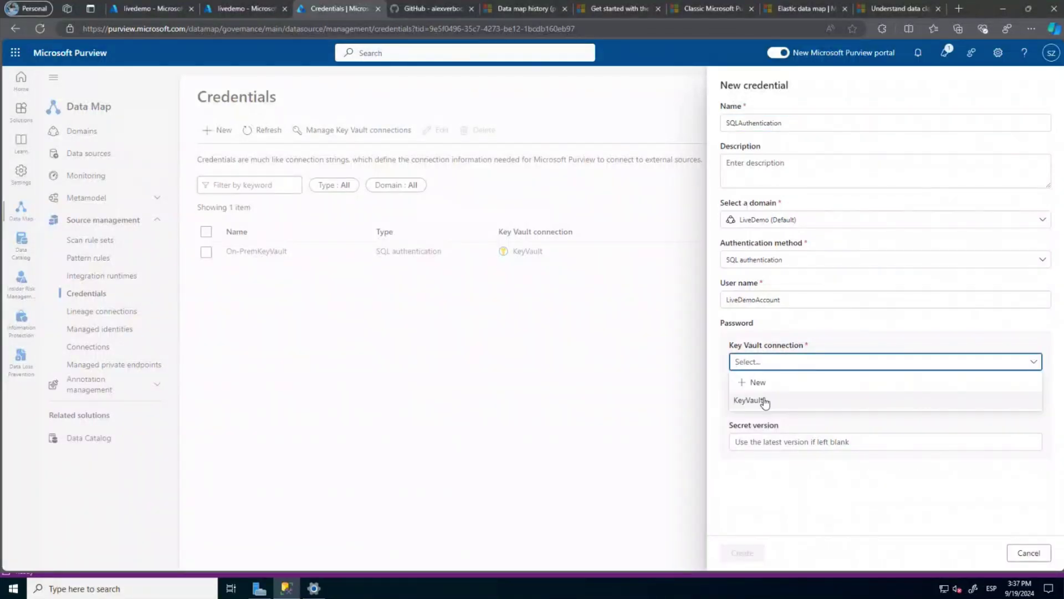
left_click(761, 402)
left_click(759, 405)
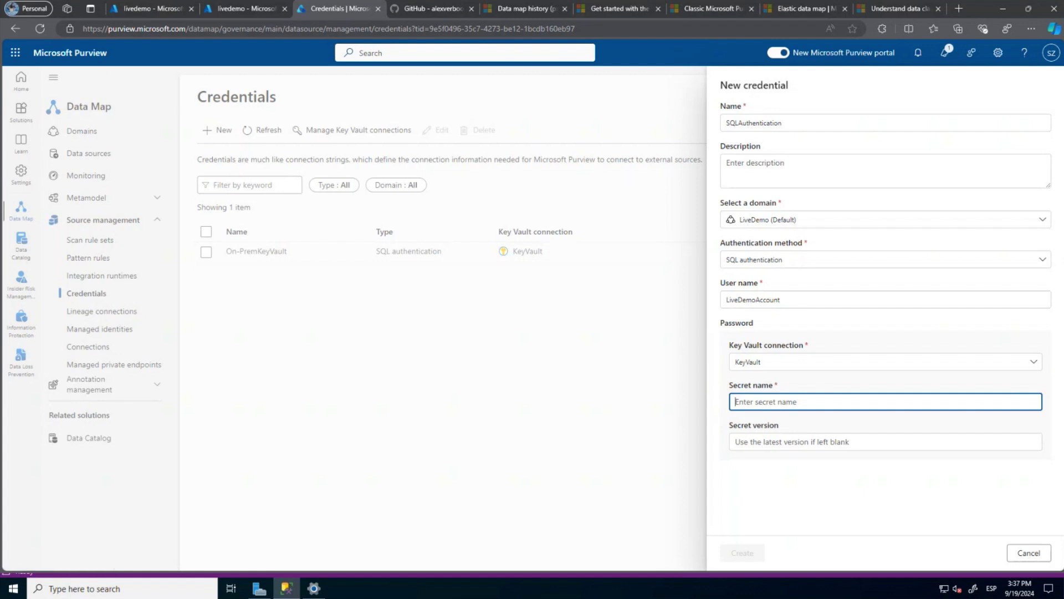
Copy WindowsAuthentication from Azure Key Vault, paste it as the secret name, and create the credential.
left_click(135, 9)
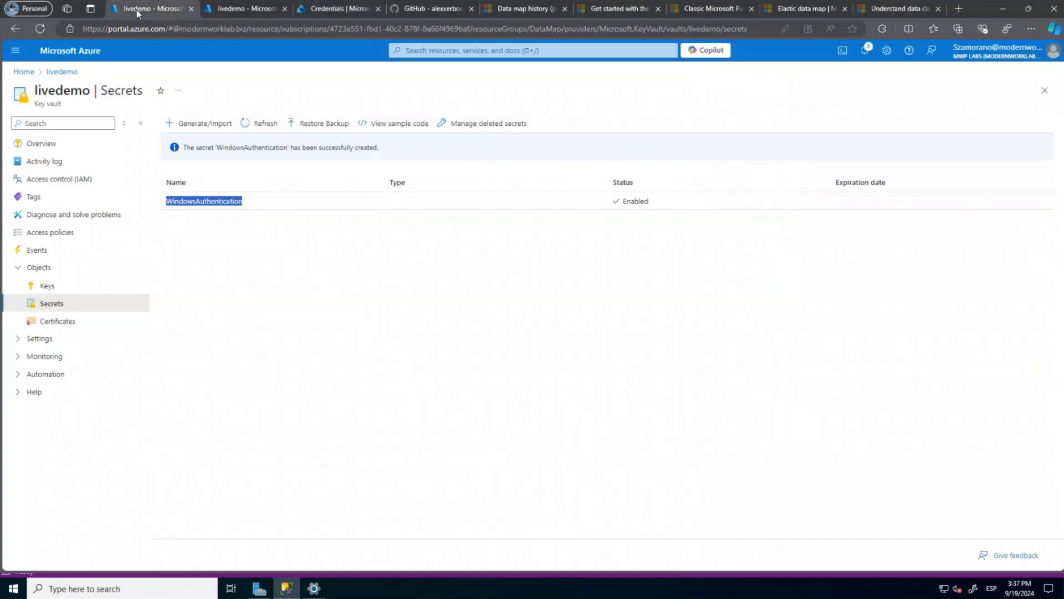
right_click(196, 204)
left_click(224, 211)
left_click(321, 14)
left_click(760, 400)
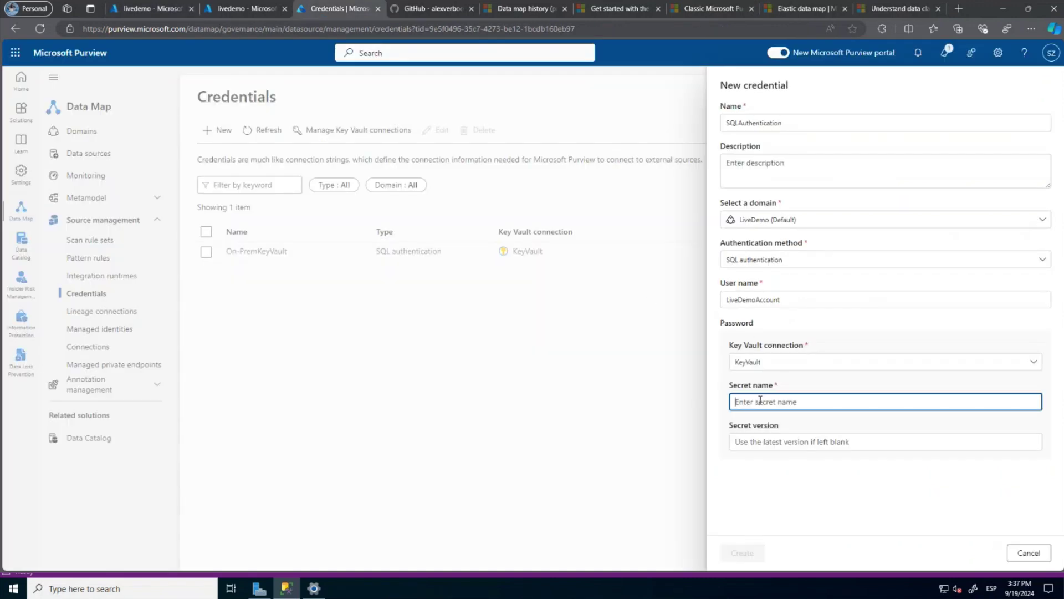
key("ctrl+v")
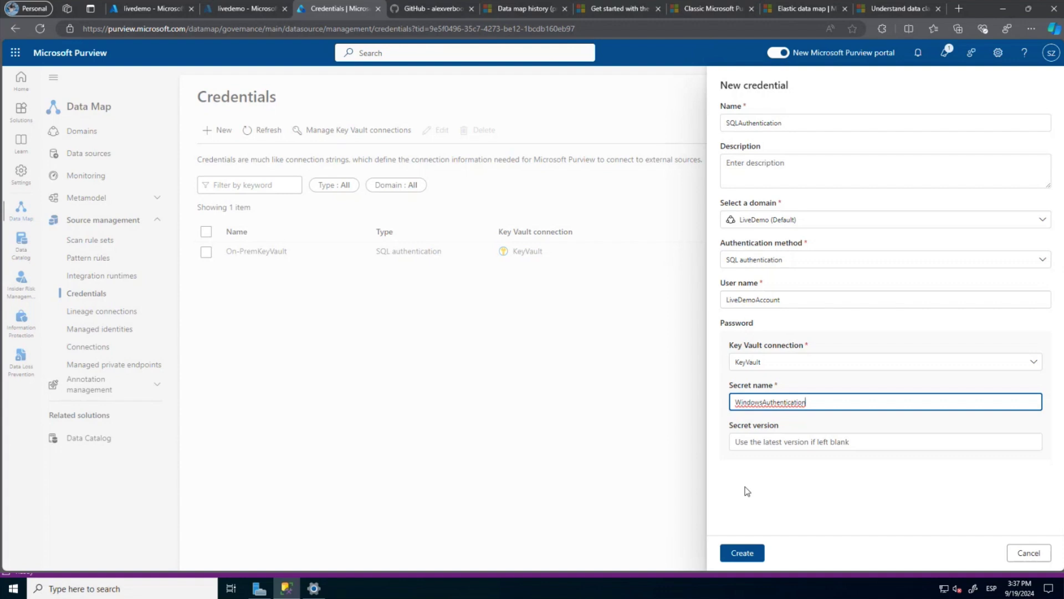
left_click(747, 554)
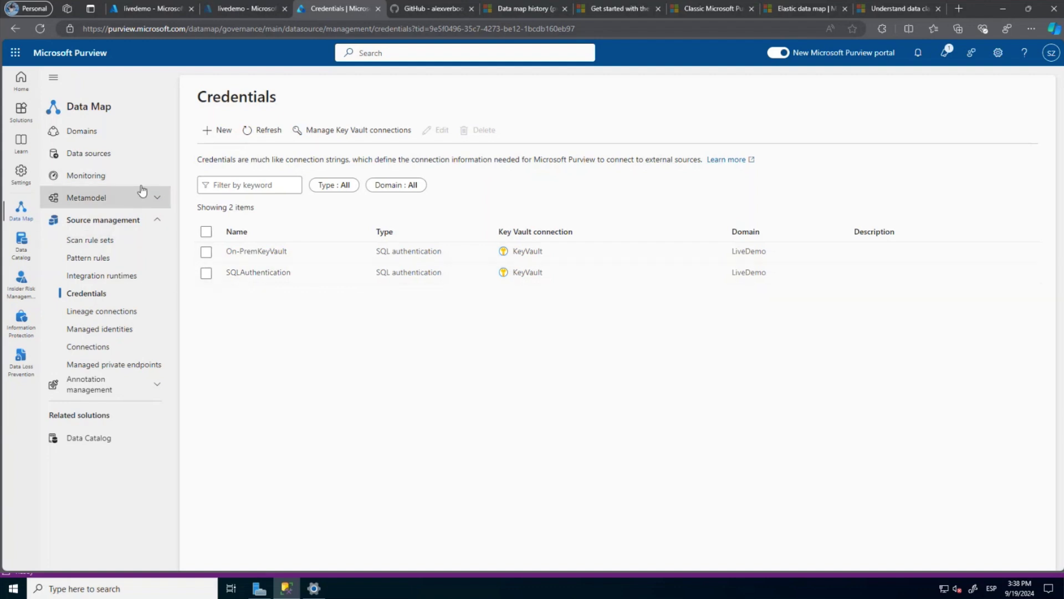
Start a new MW-SQL scan using the Cloud-Integrator runtime and the SQLAuthentication credential.
left_click(105, 164)
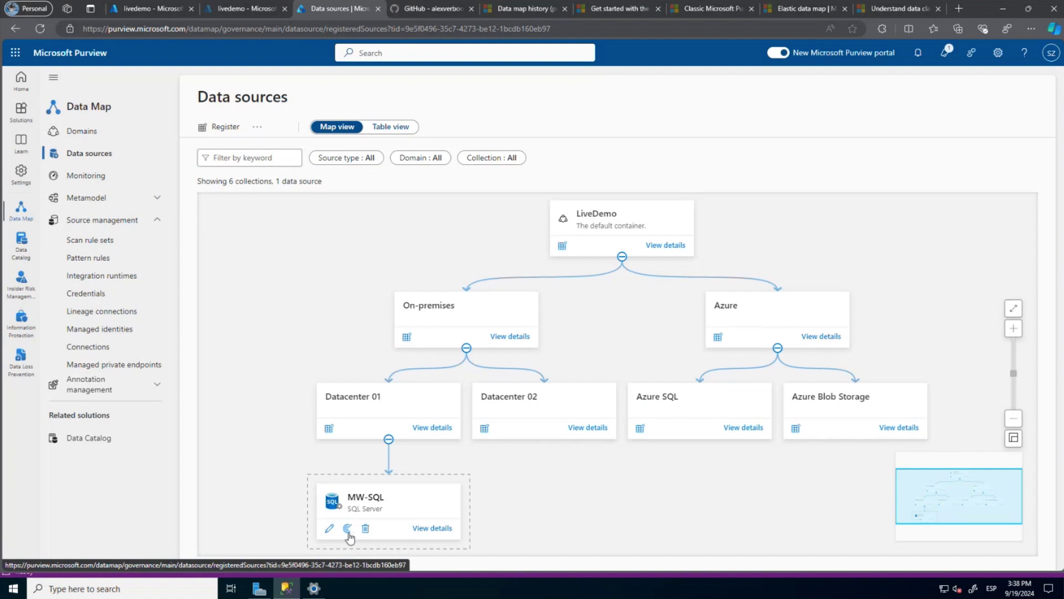
left_click(347, 528)
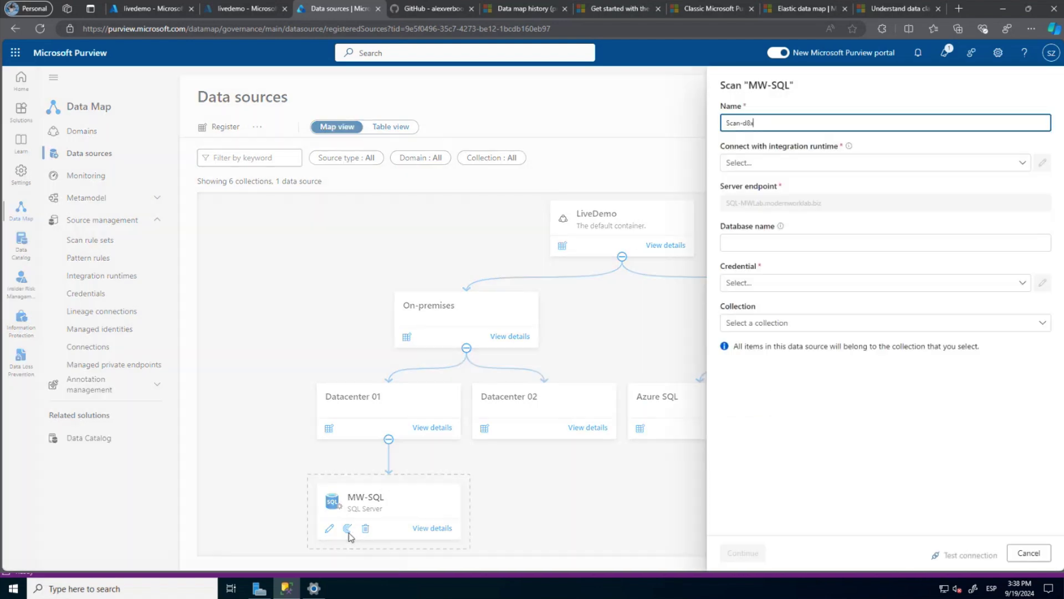
left_click(766, 171)
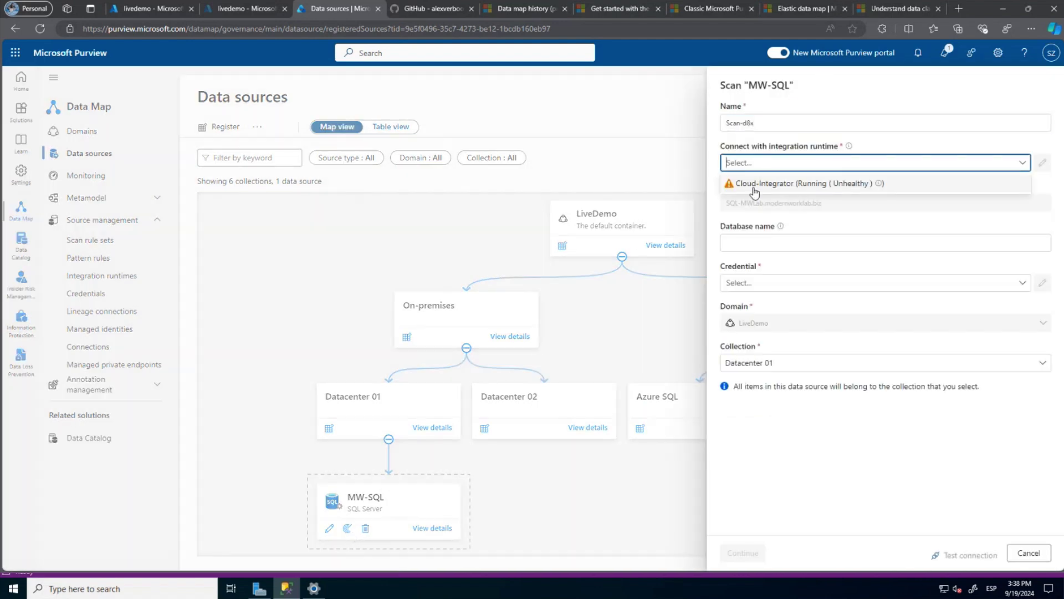
left_click(755, 185)
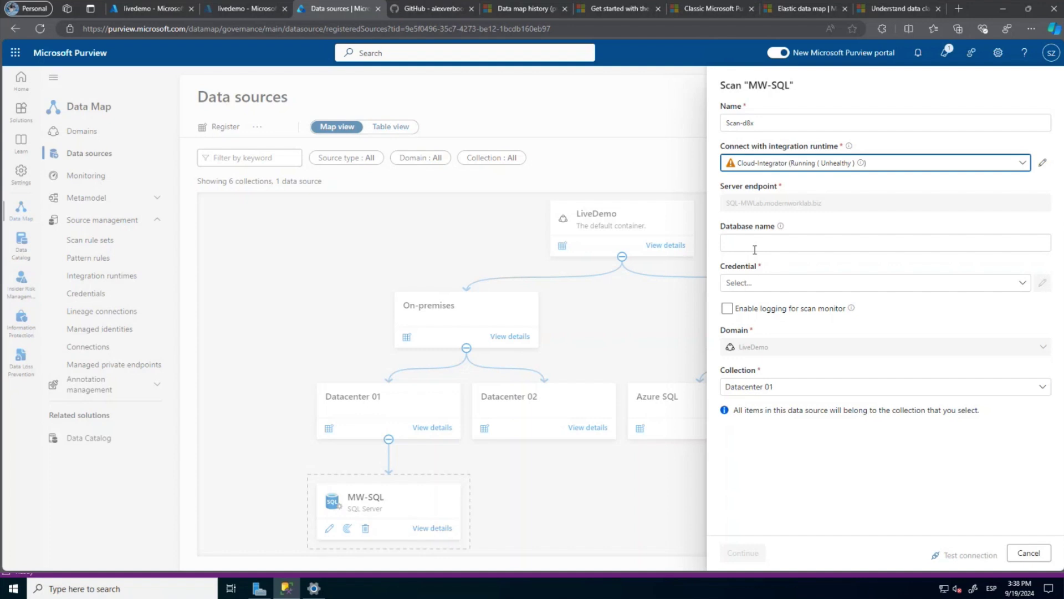
left_click(754, 283)
left_click(754, 355)
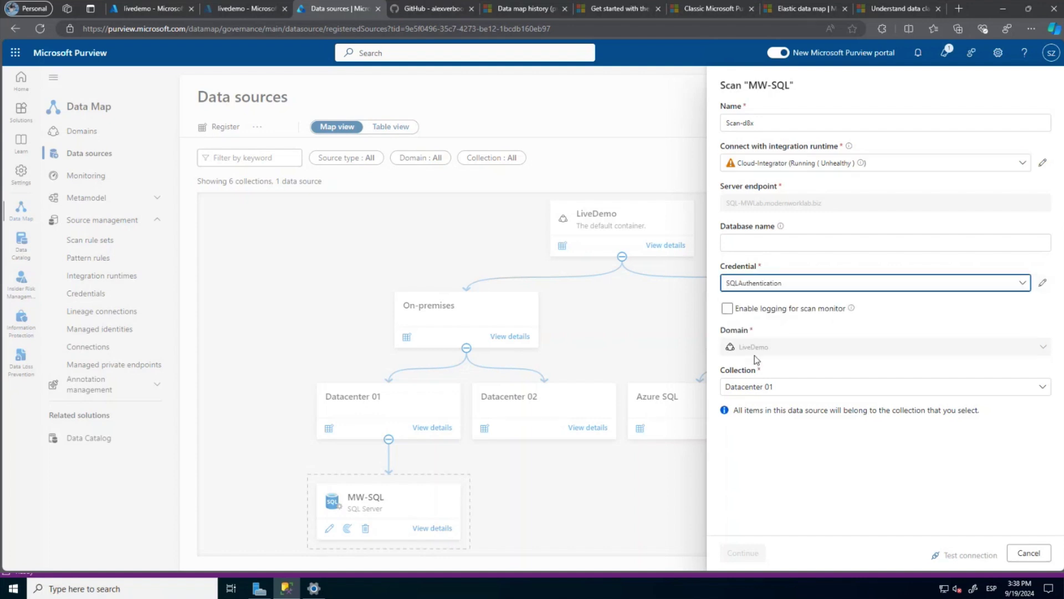
Enable scan-monitor logging, pass the connection test, and continue to scope selection.
left_click(739, 311)
left_click(973, 556)
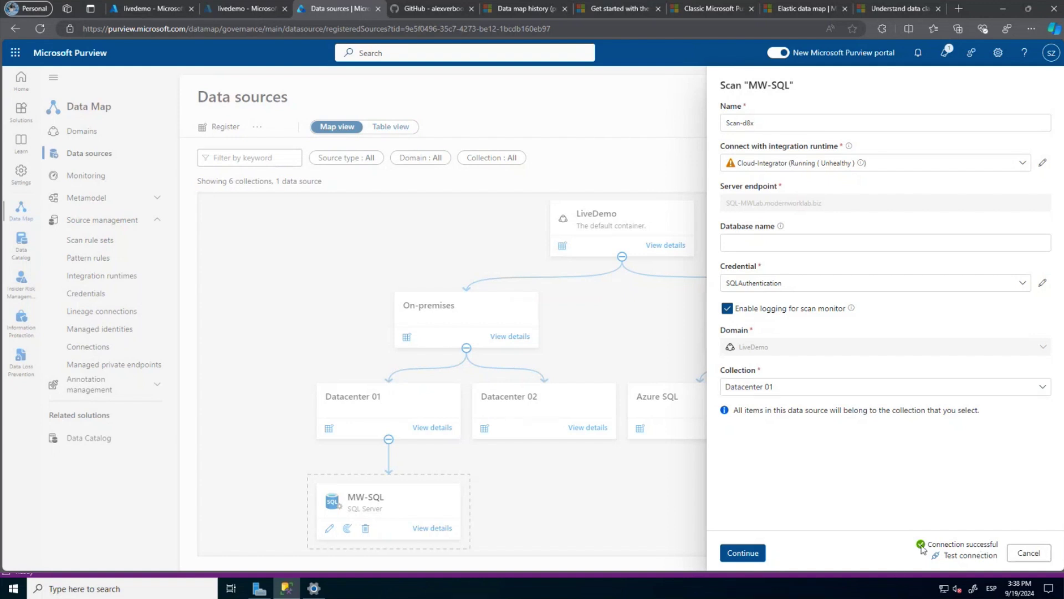
left_click(743, 553)
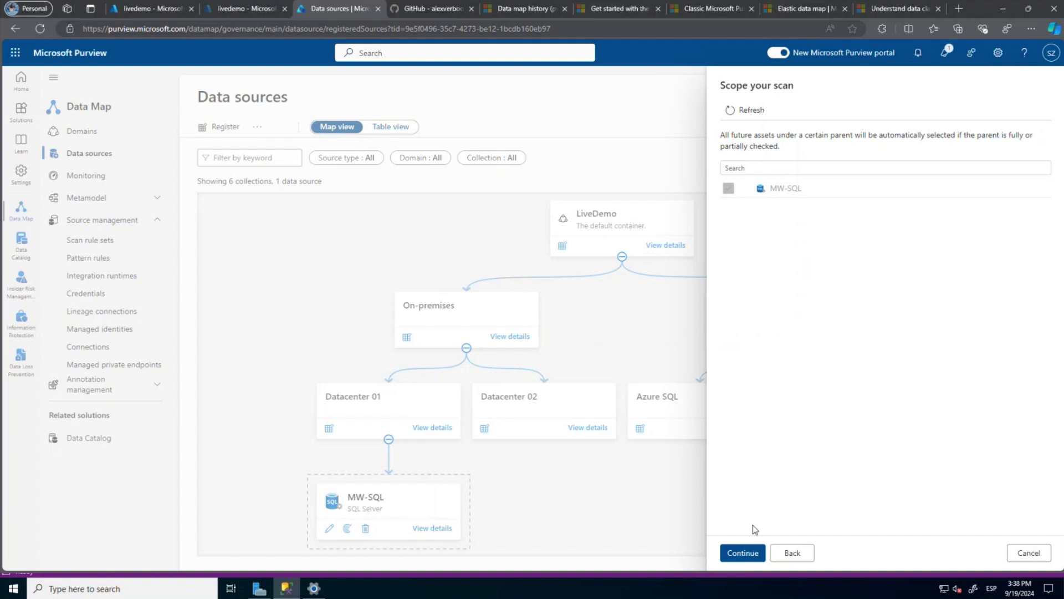
Accept the full MW-SQL scan scope and the SqlServer system default rule set.
left_click(752, 554)
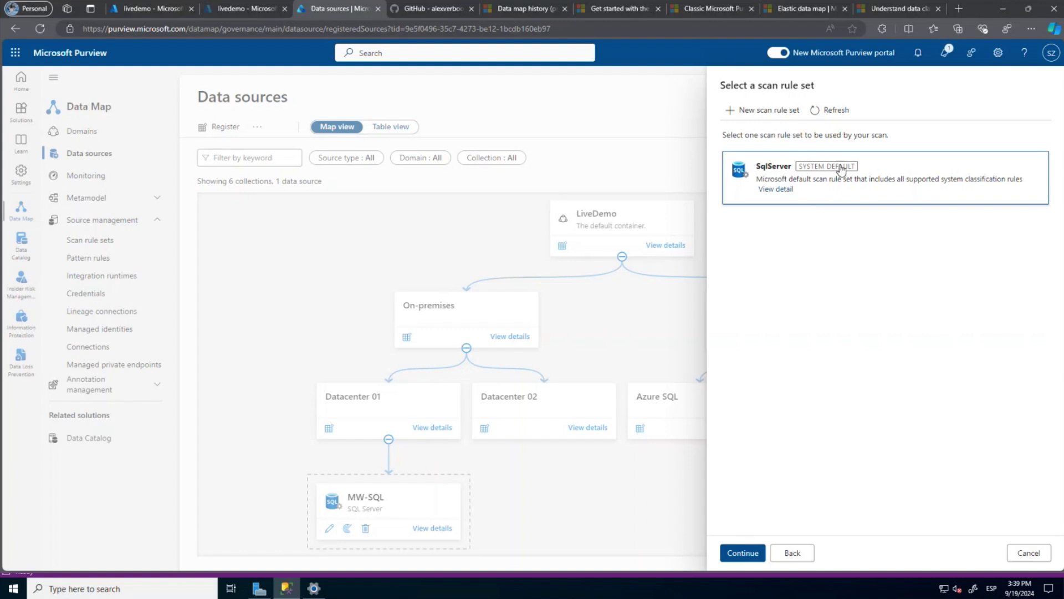
left_click(740, 554)
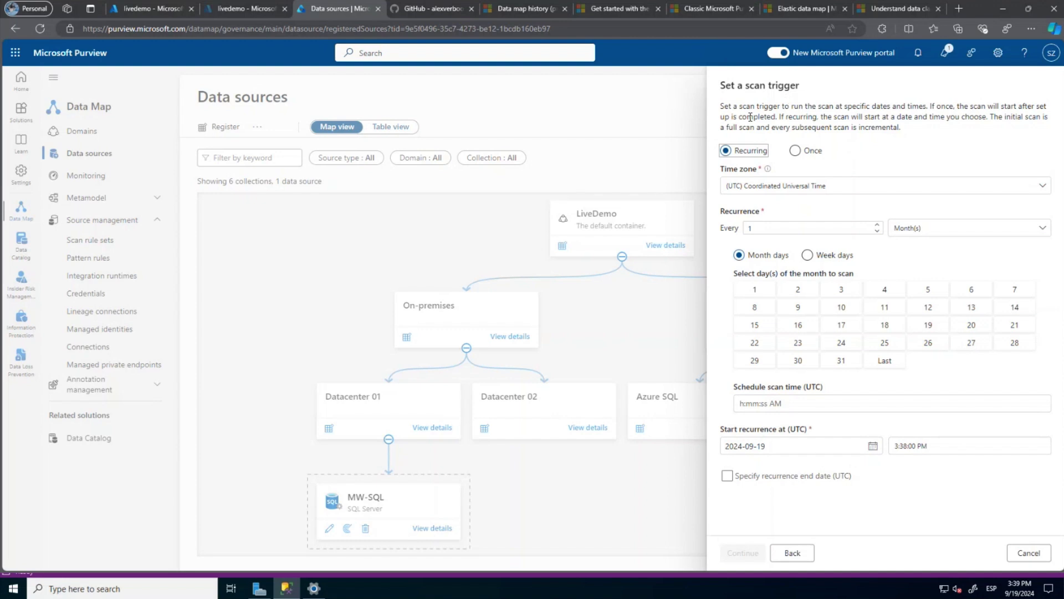
Schedule the MW-SQL scan to recur every 1 week on Sunday, then review it.
left_click(753, 297)
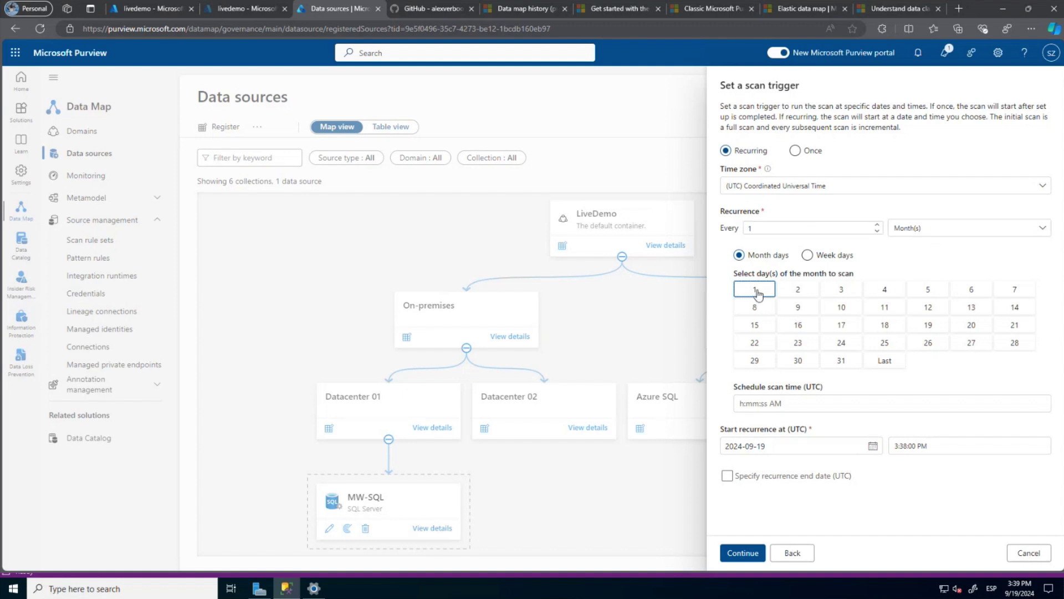
left_click(808, 256)
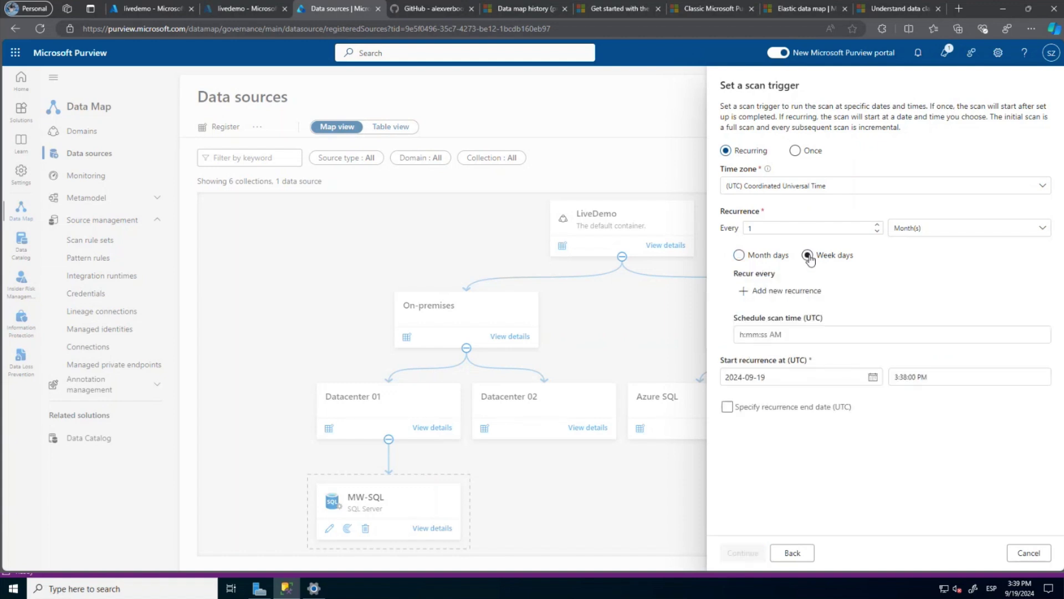
left_click(757, 257)
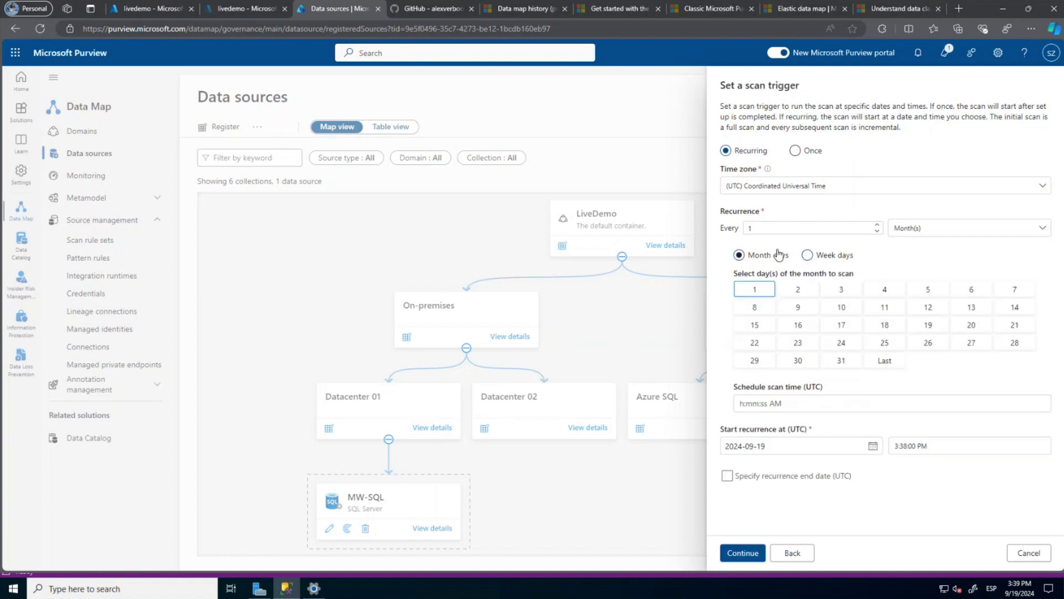
left_click(945, 227)
left_click(915, 267)
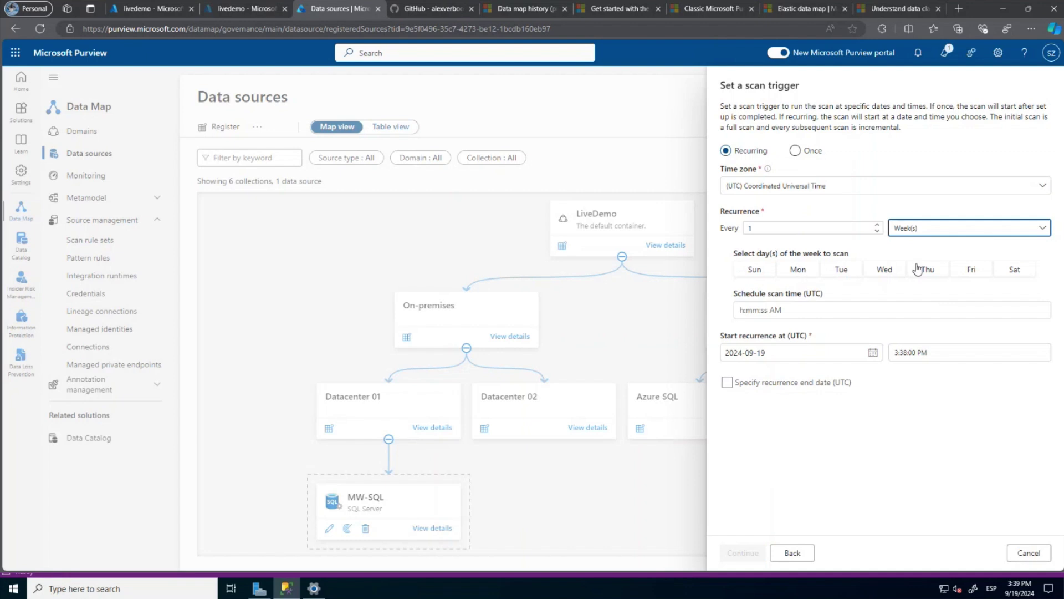
left_click(753, 272)
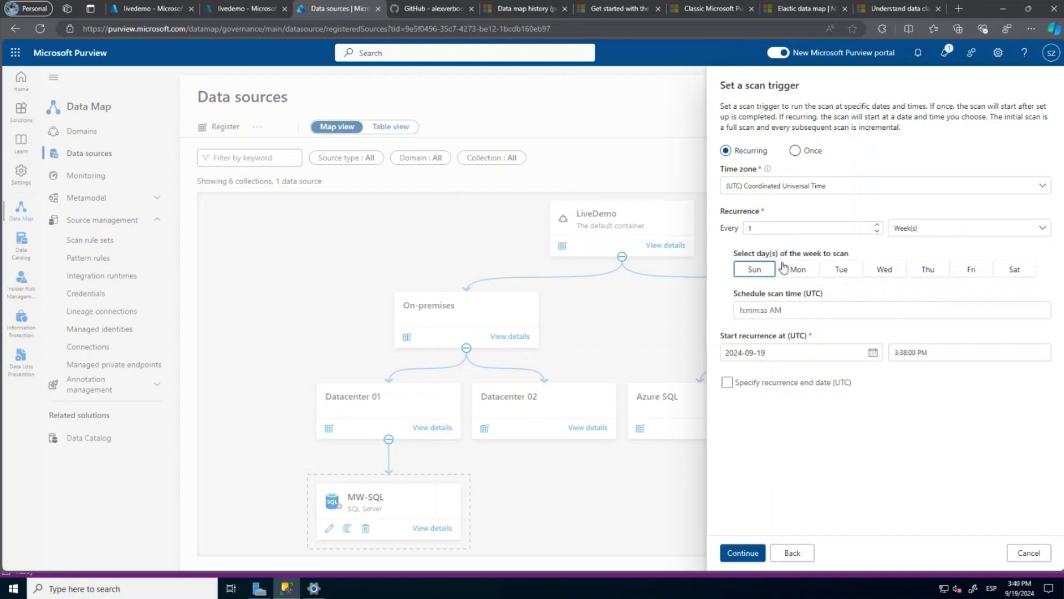
left_click(736, 552)
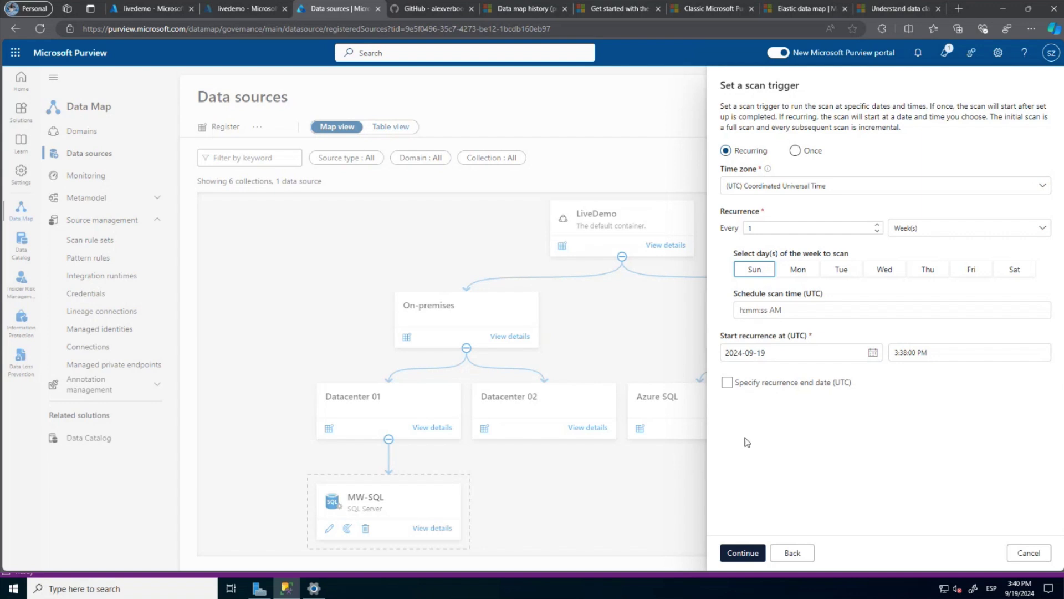
left_click(739, 553)
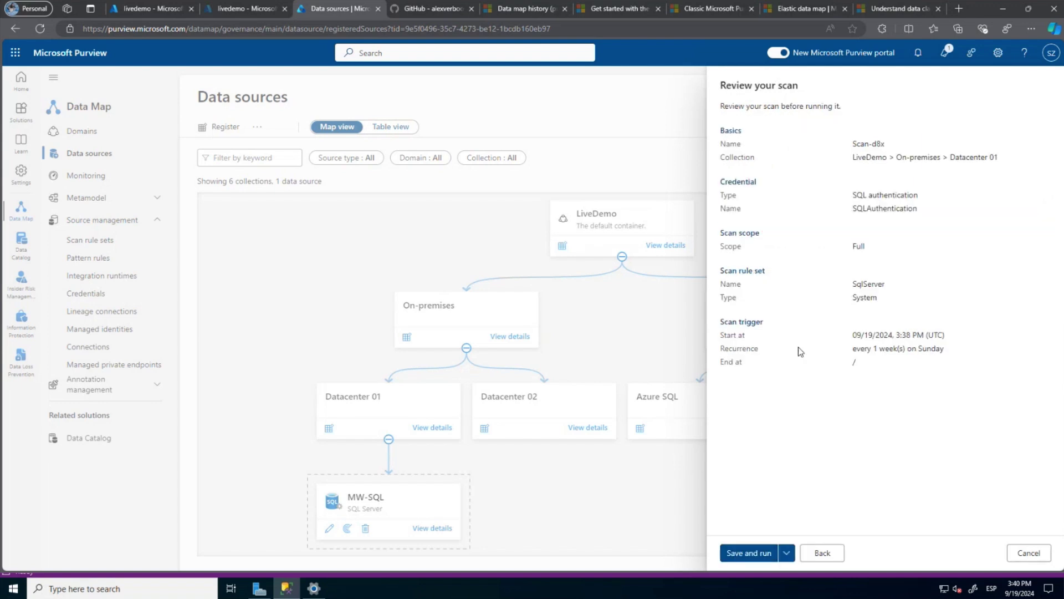
Save and run Scan-d8x, then view the MW-SQL source details from the map.
left_click(787, 553)
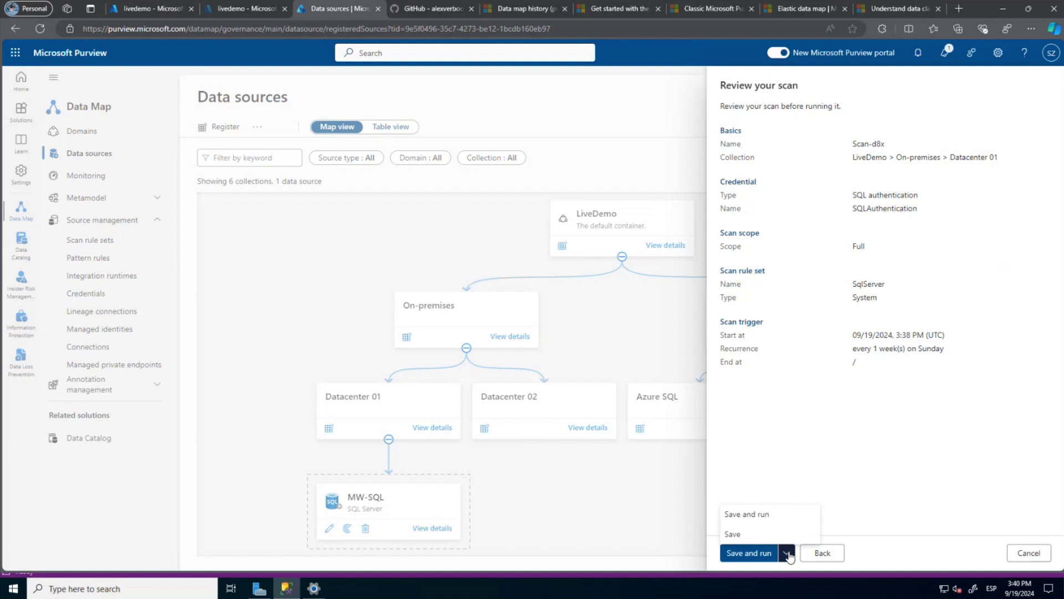
left_click(748, 555)
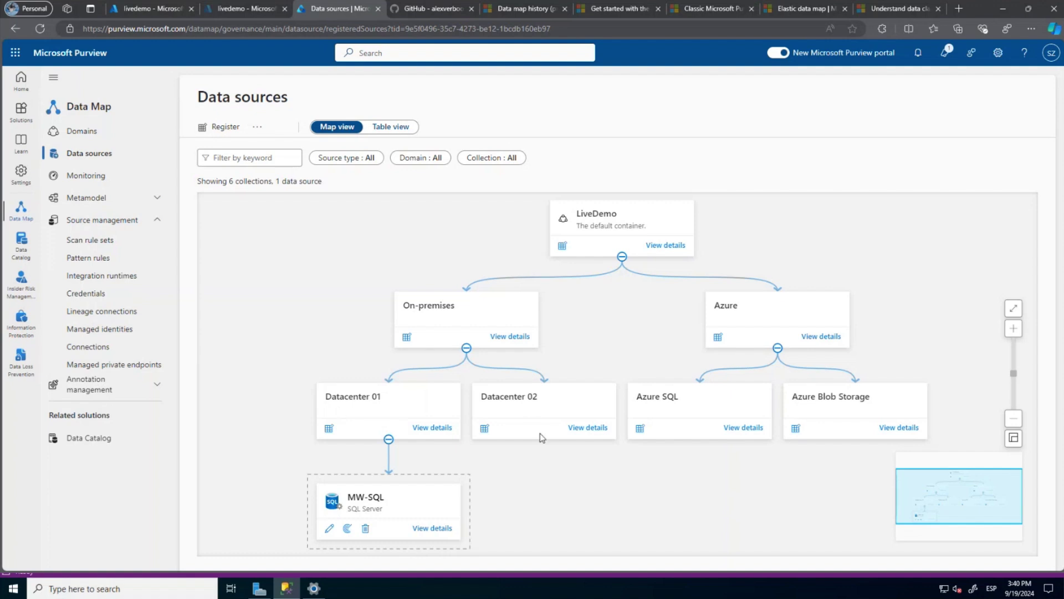
left_click(436, 528)
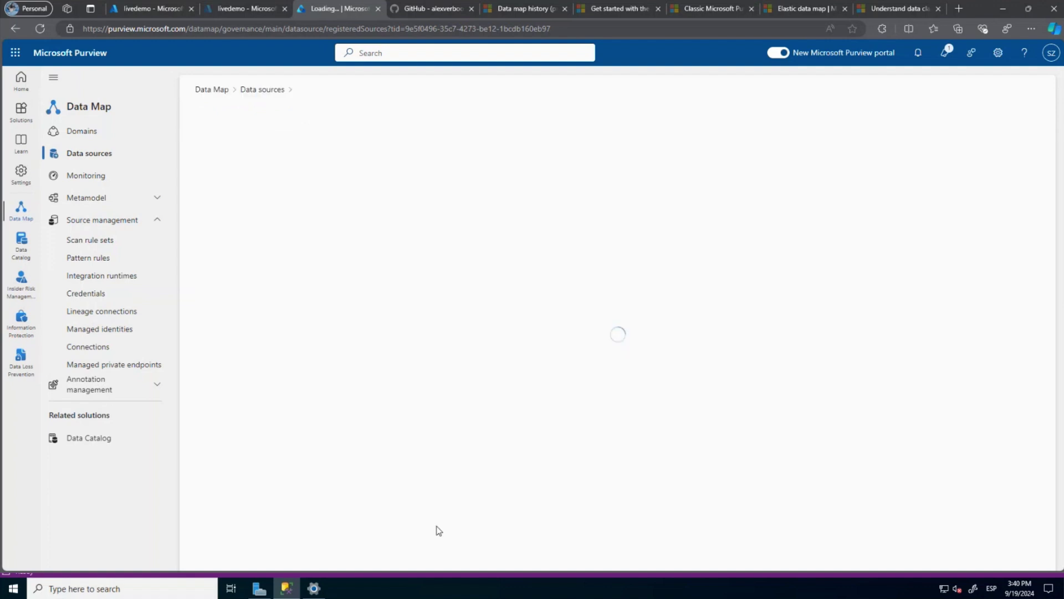
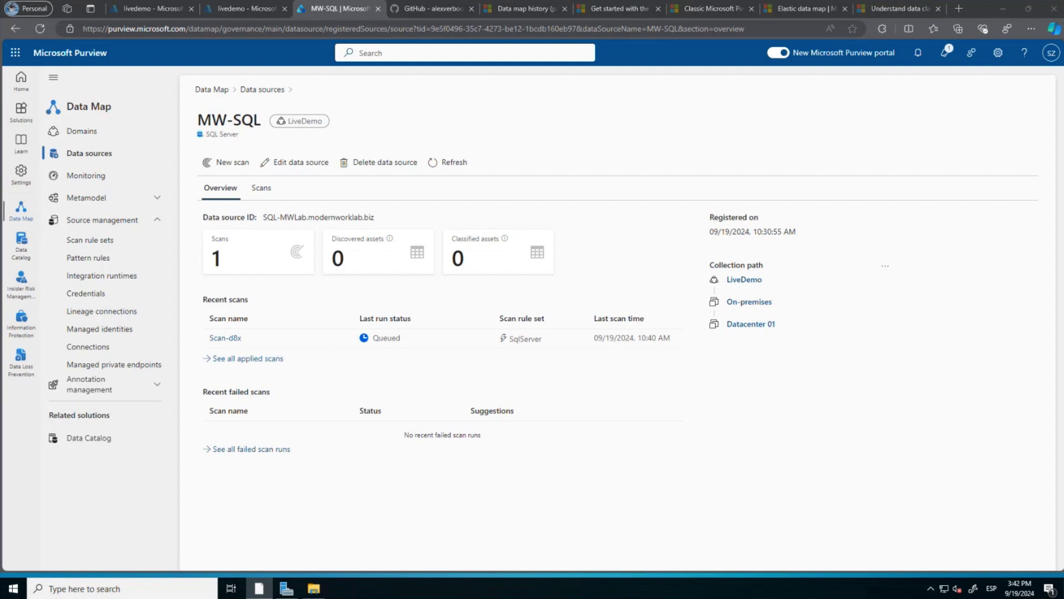
Refresh the MW-SQL overview so Scan-d8x shows In progress, then switch to Visio.
left_click(438, 166)
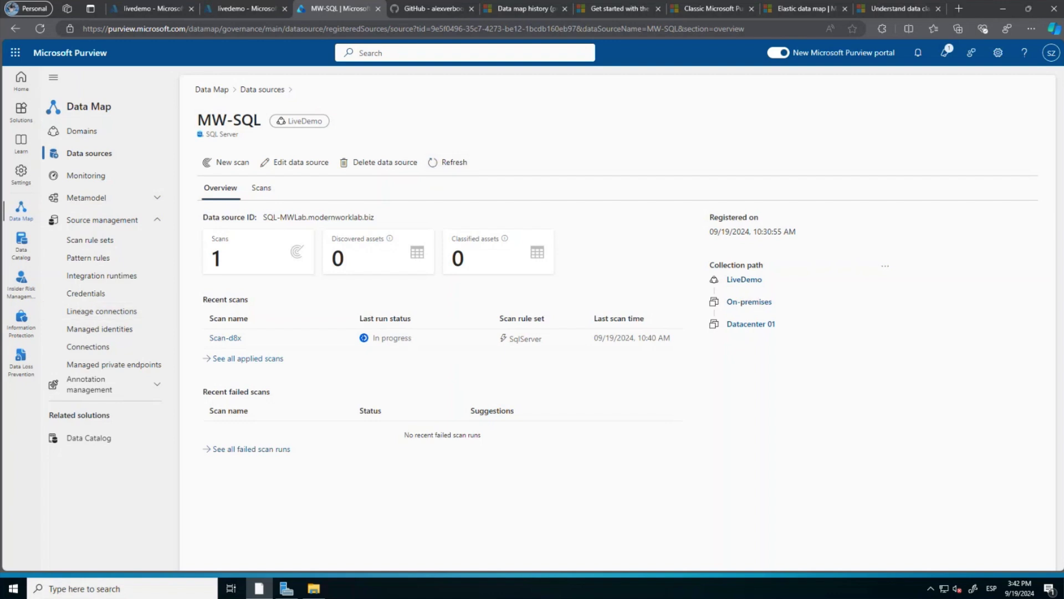
key("alt+Tab")
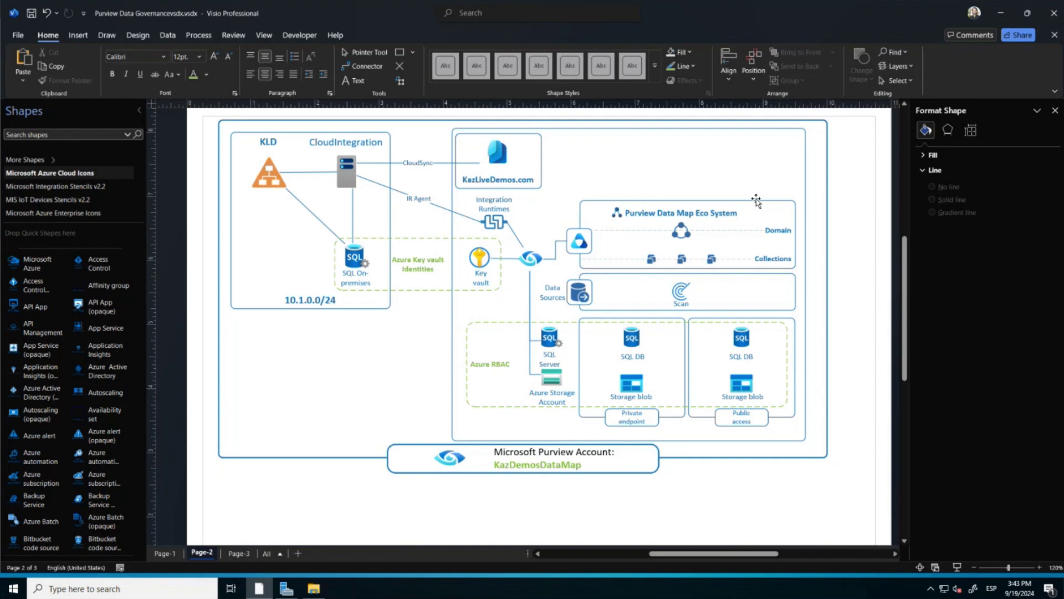
Minimize the Visio Purview architecture diagram to bring back the MW-SQL page.
left_click(1005, 15)
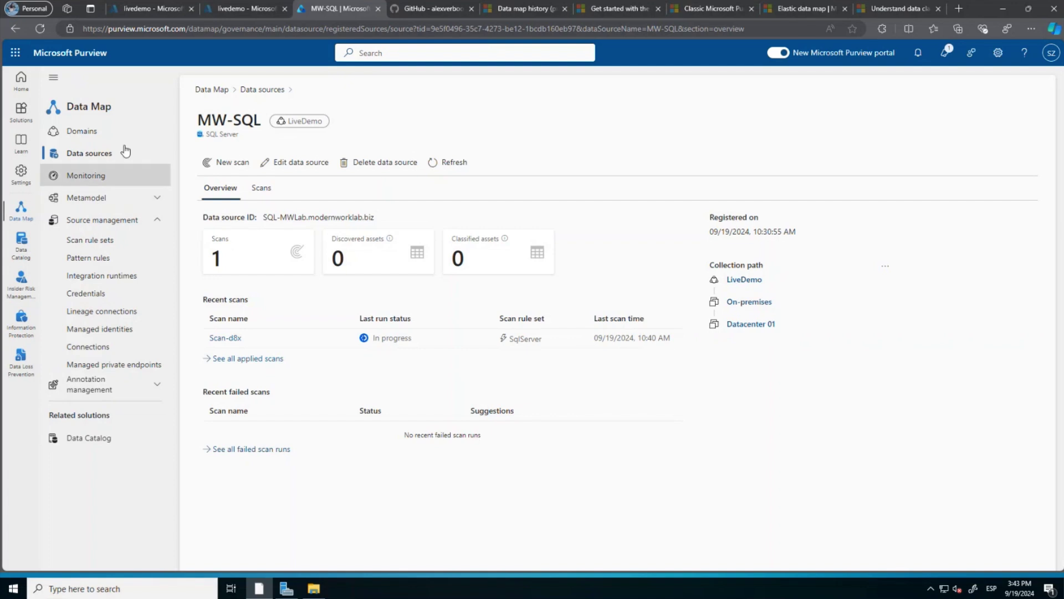
Search for storage accounts and open storagedatamap's Networking settings.
left_click(156, 12)
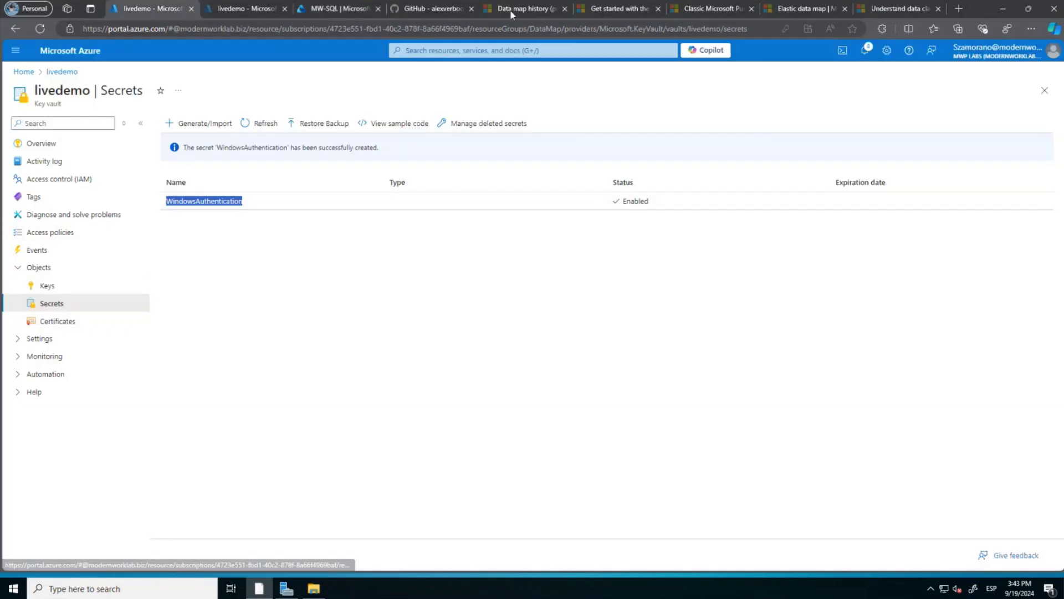
left_click(438, 50)
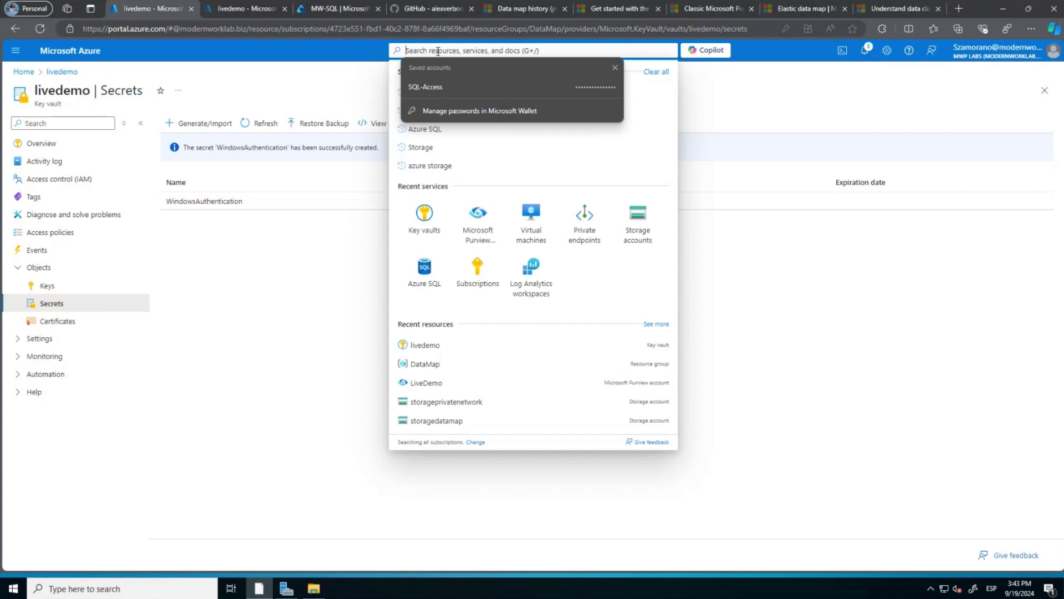
type("storag")
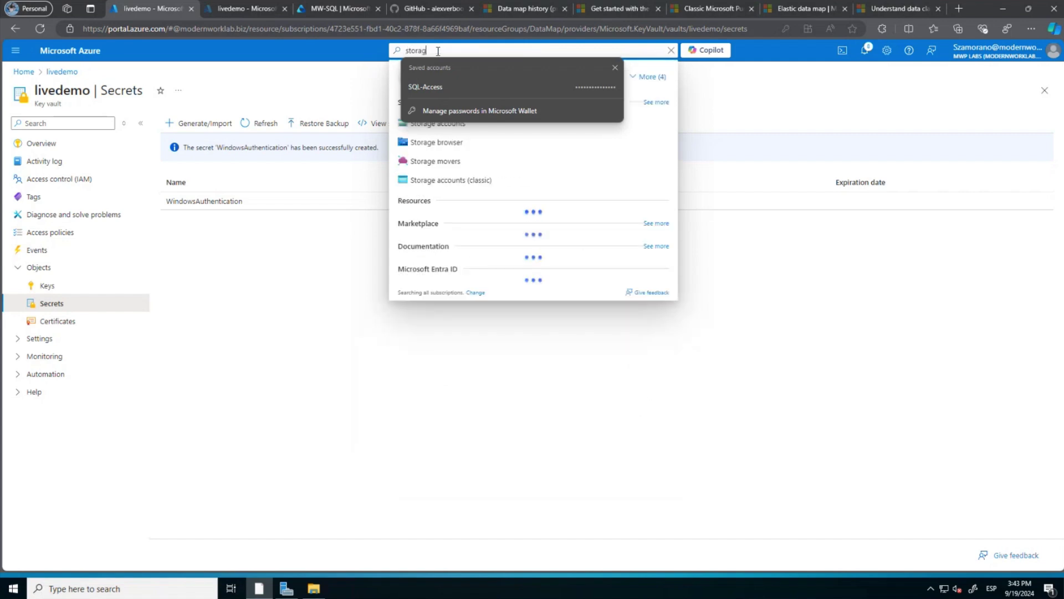
left_click(434, 131)
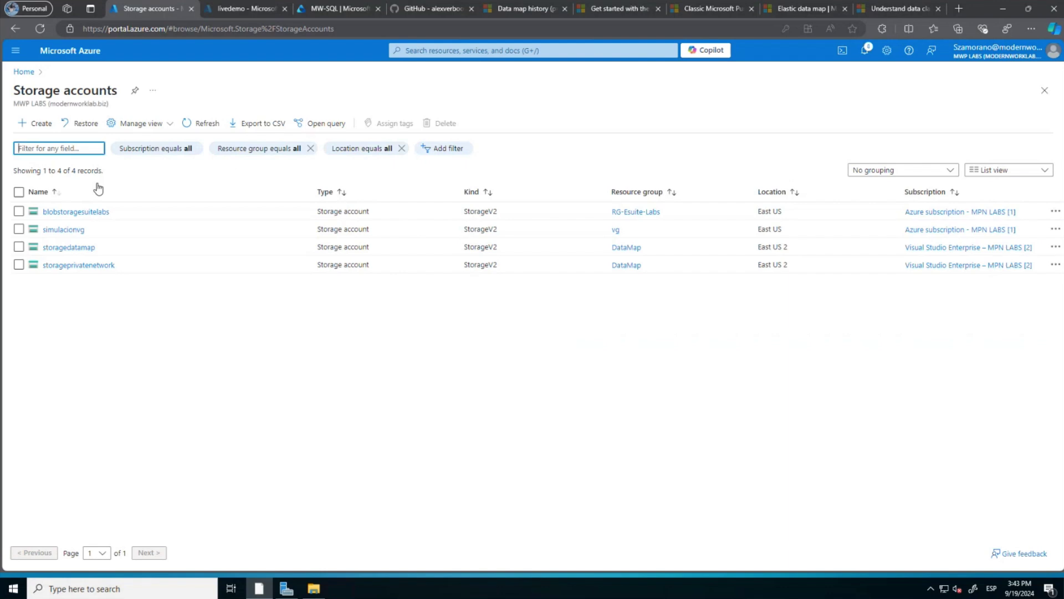
left_click(74, 252)
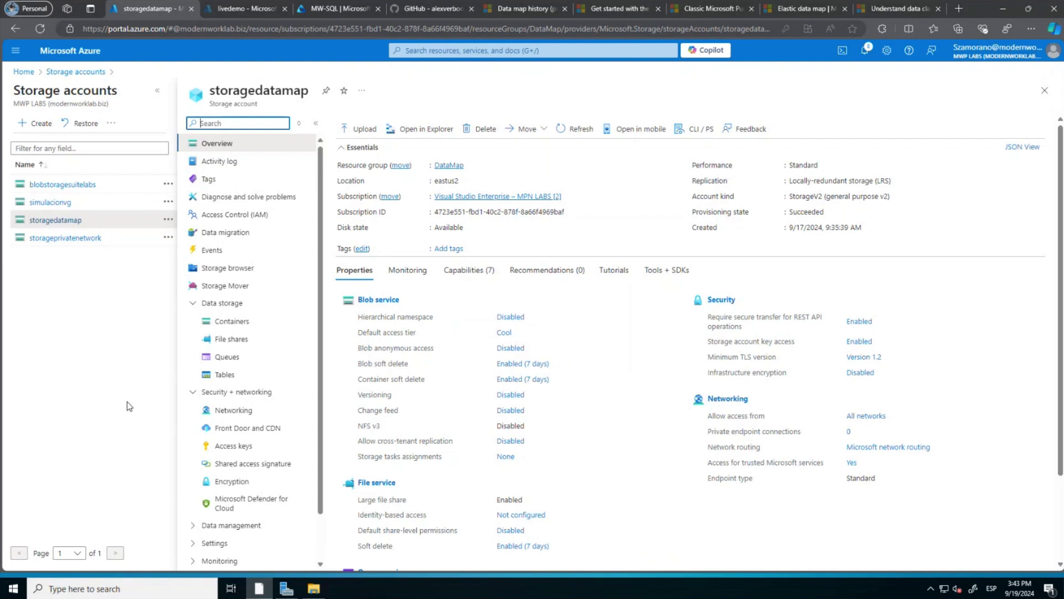
left_click(239, 417)
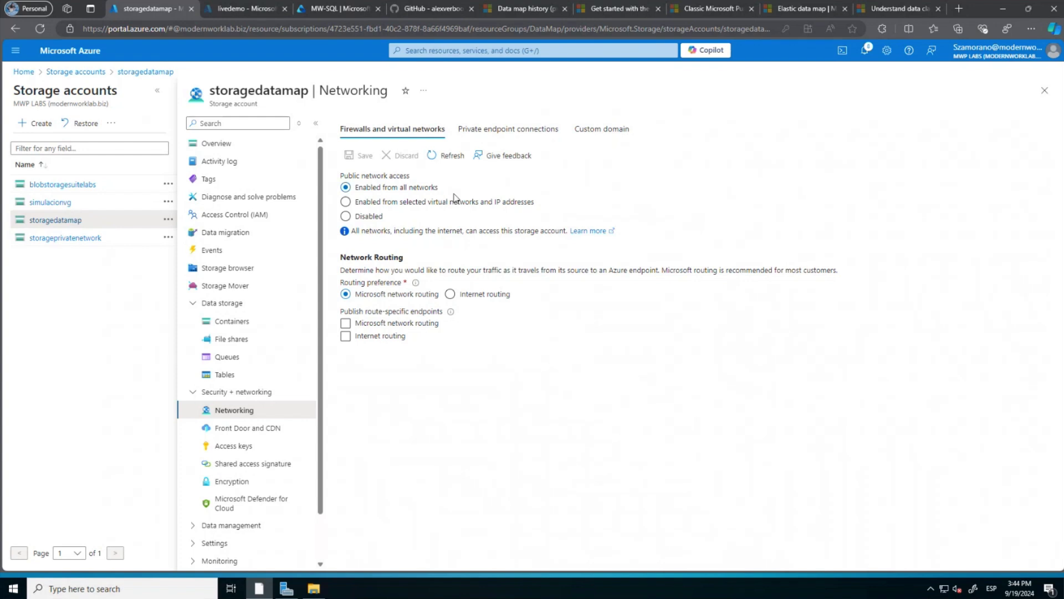
Compare storageprivatenetwork's private endpoint connections, then return to storagedatamap.
left_click(88, 238)
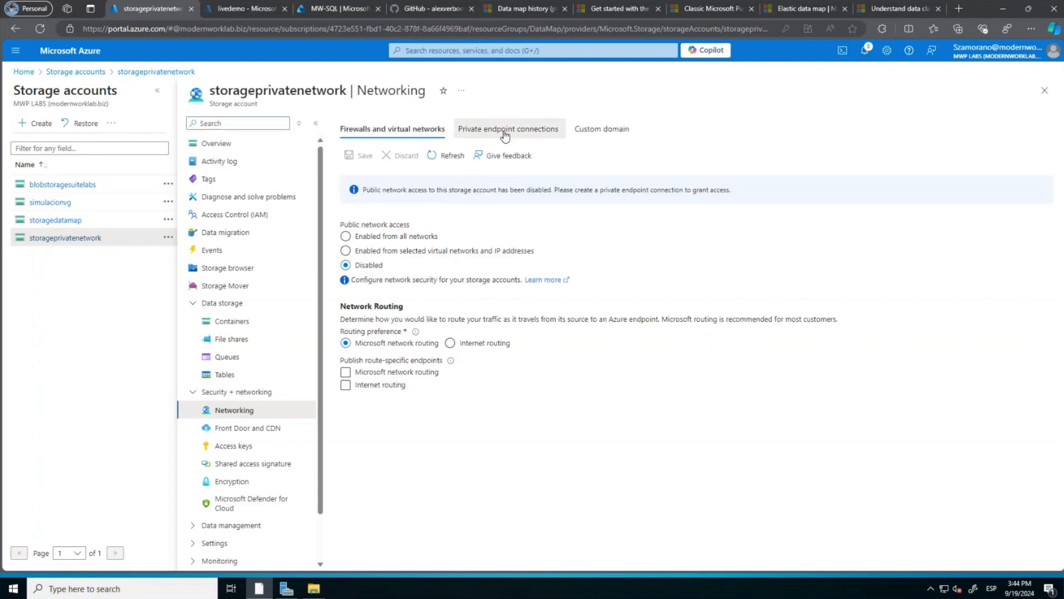
left_click(505, 132)
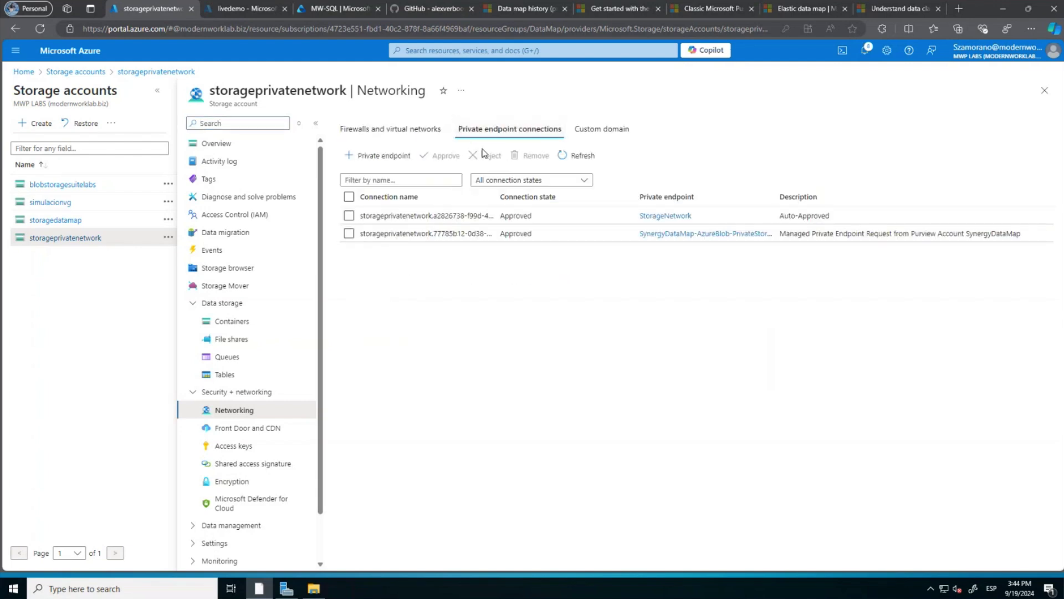
left_click(413, 131)
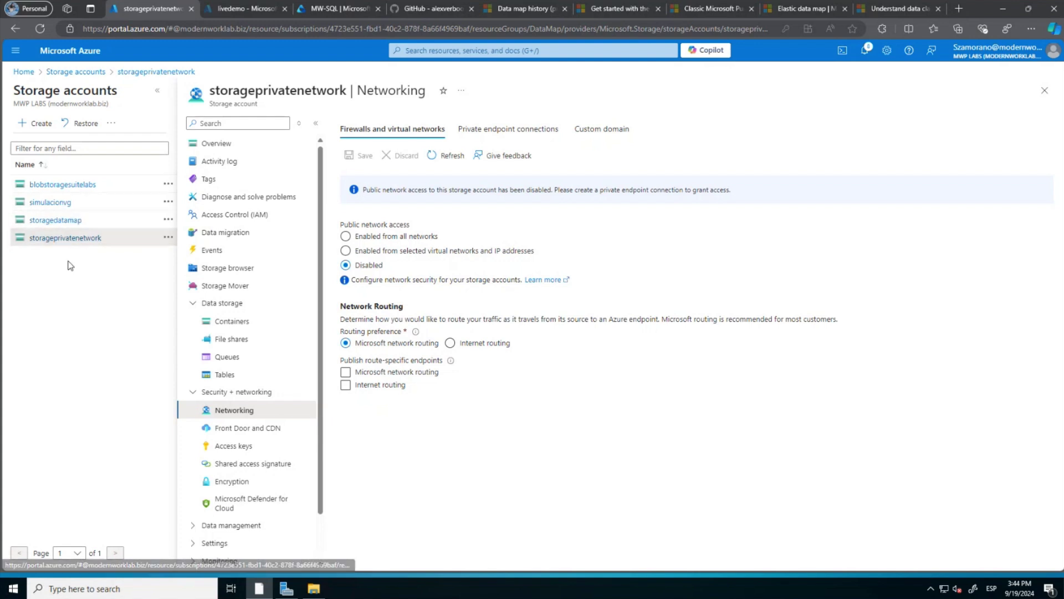
left_click(69, 225)
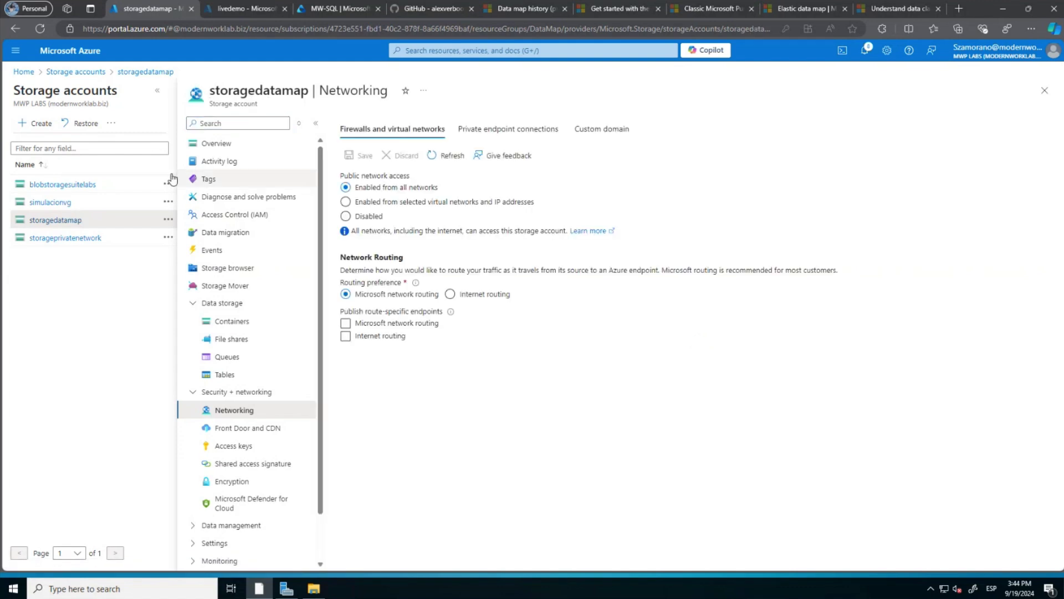
Start a role assignment on storagedatamap and choose the Storage Blob Data Reader role.
left_click(239, 216)
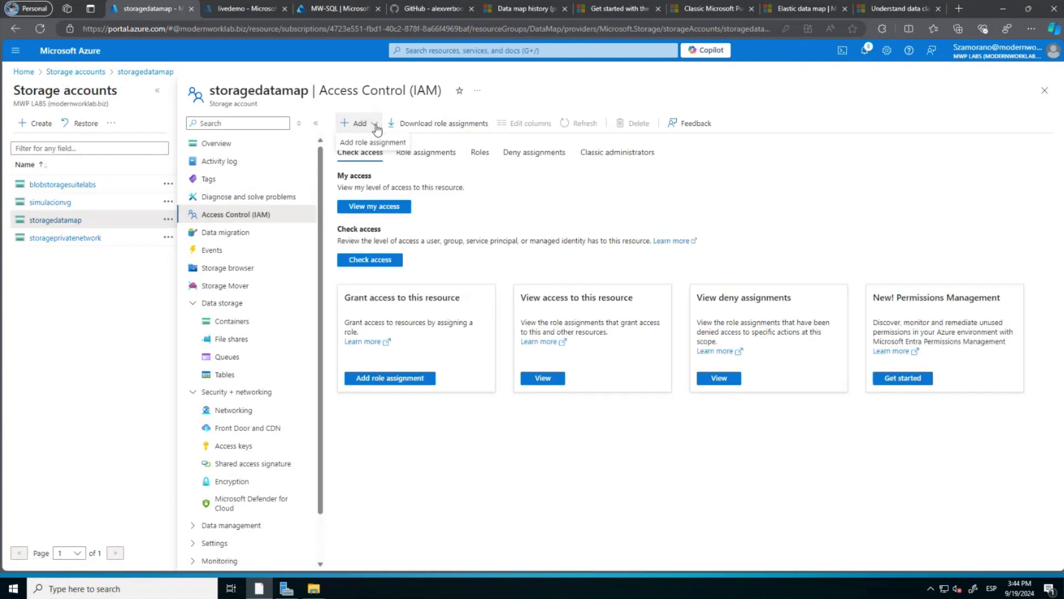
left_click(373, 140)
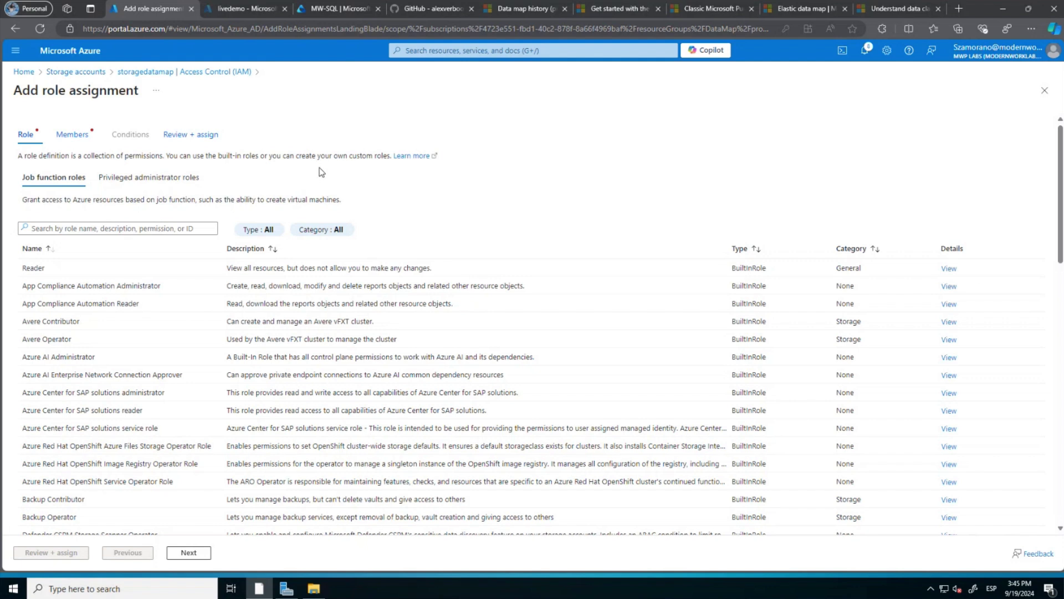
scroll(127, 308, "down", 2)
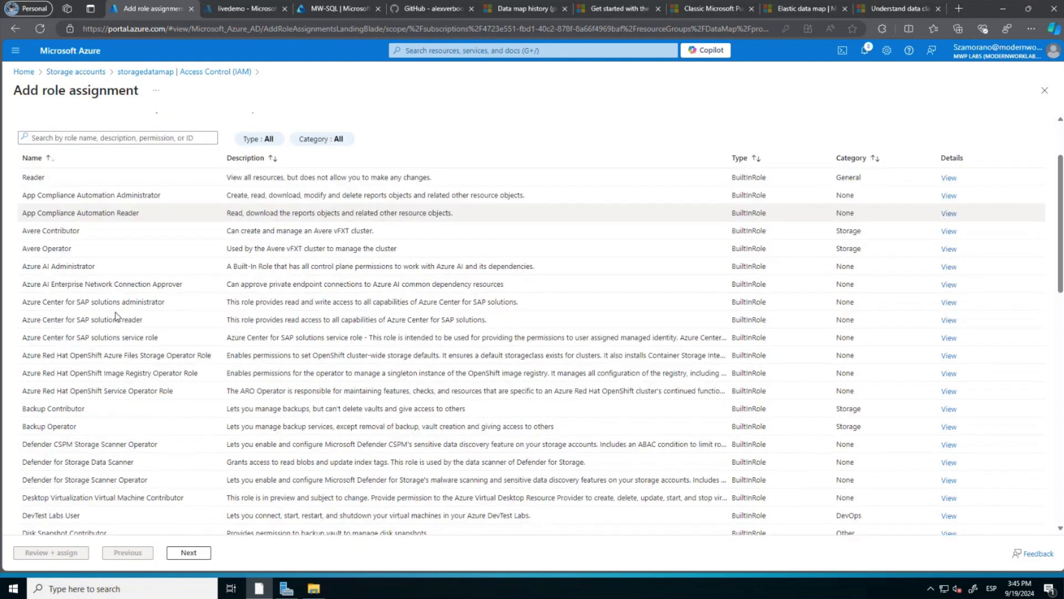
scroll(117, 317, "down", 10)
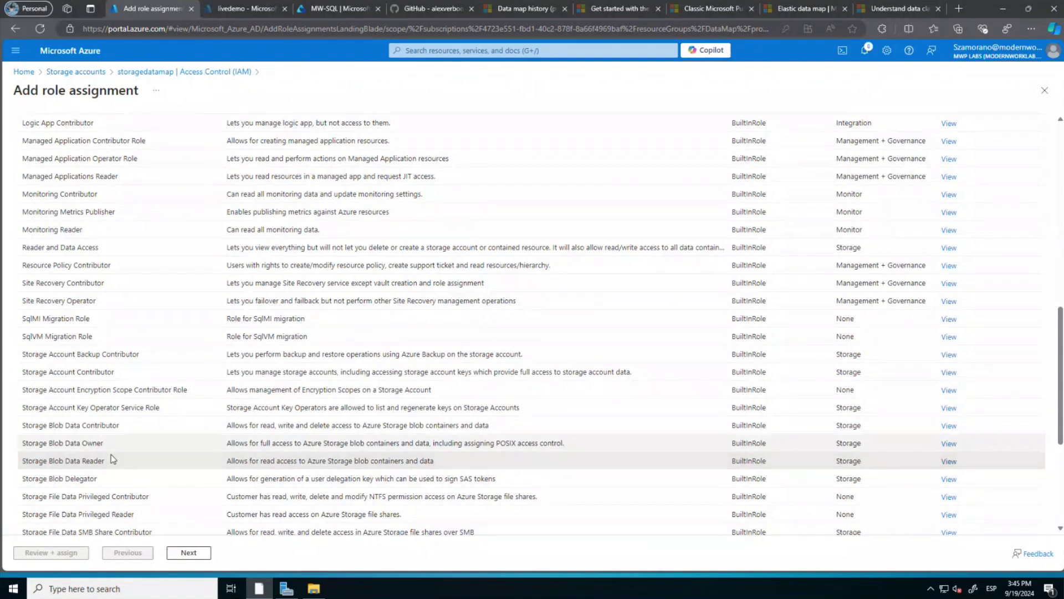
left_click(90, 463)
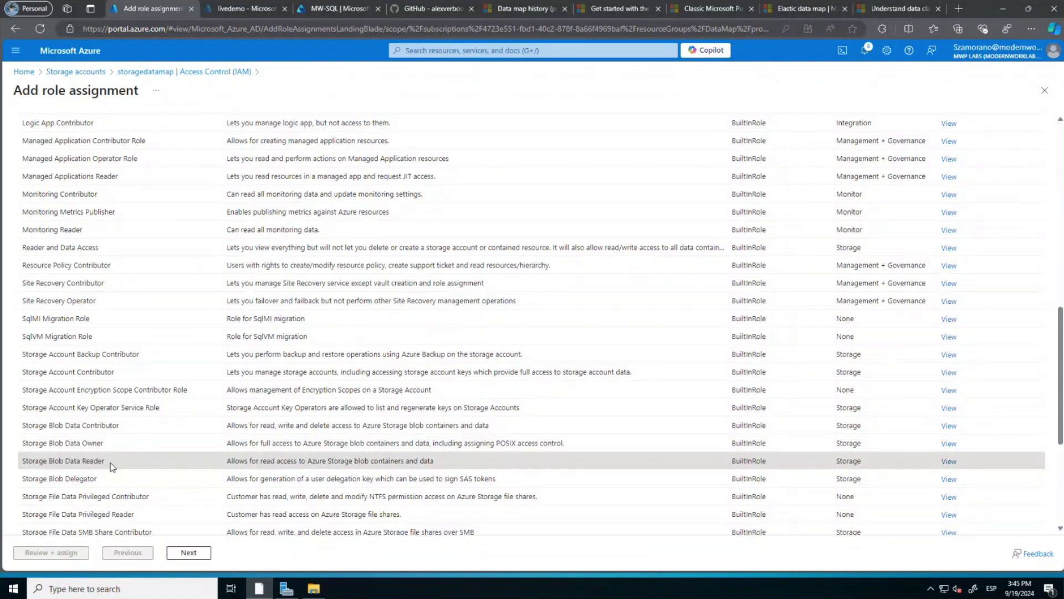
left_click(178, 551)
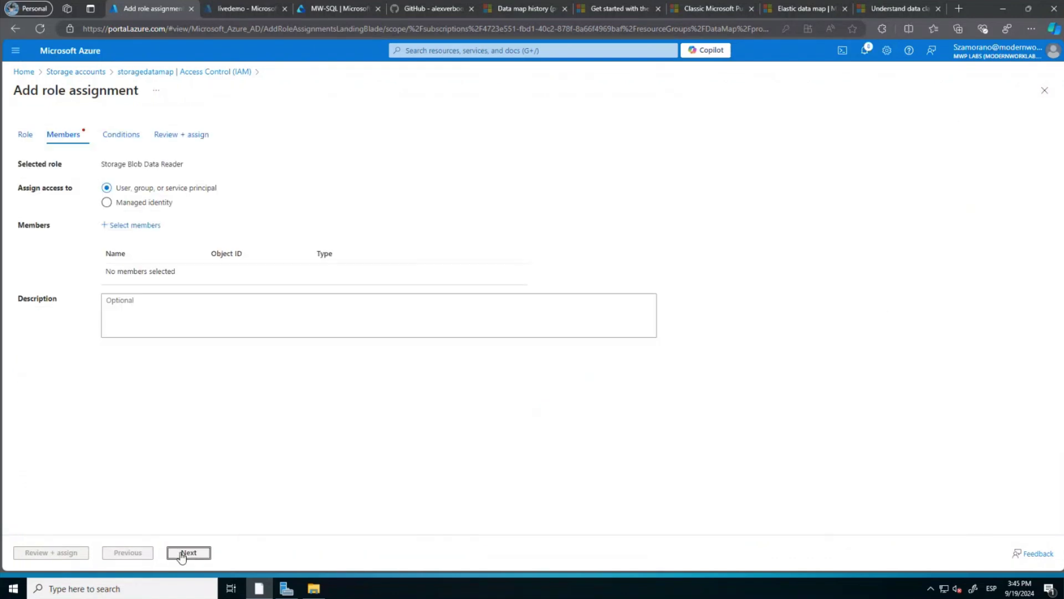
Add LiveDemo as the member, then review and assign the role.
left_click(125, 226)
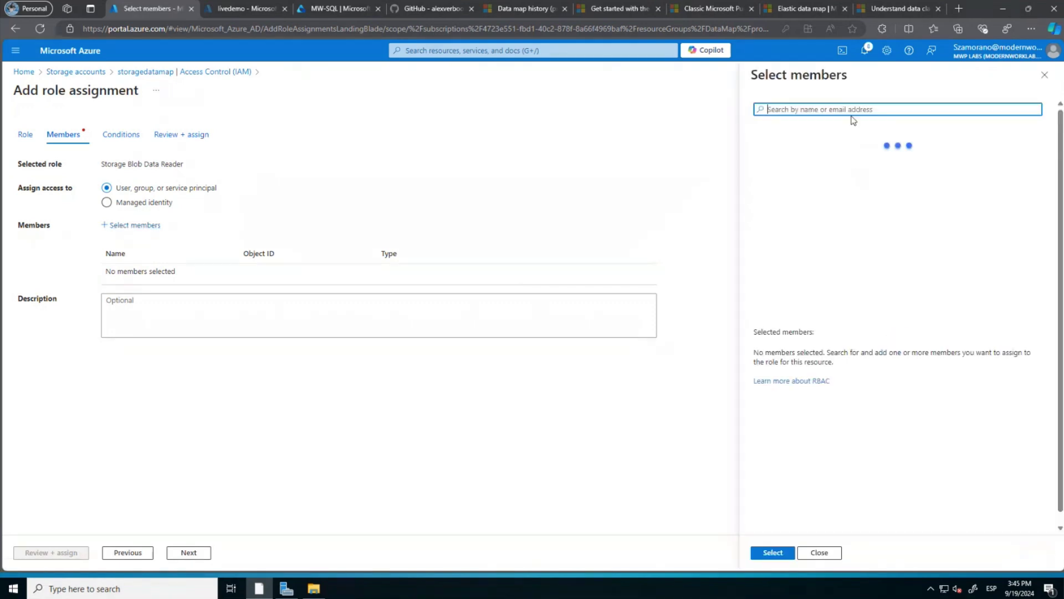
type("live")
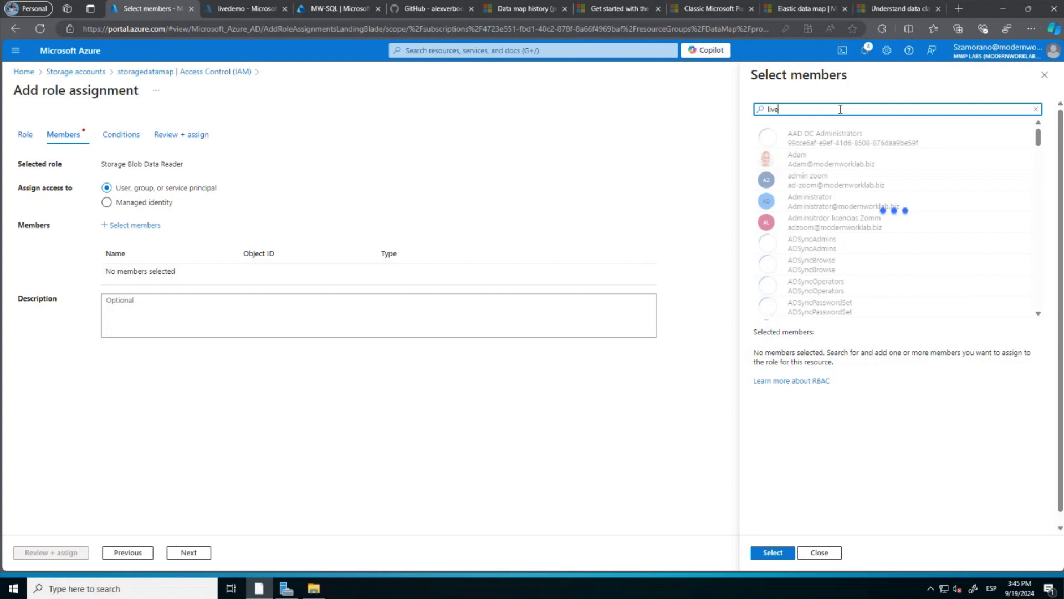
left_click(814, 141)
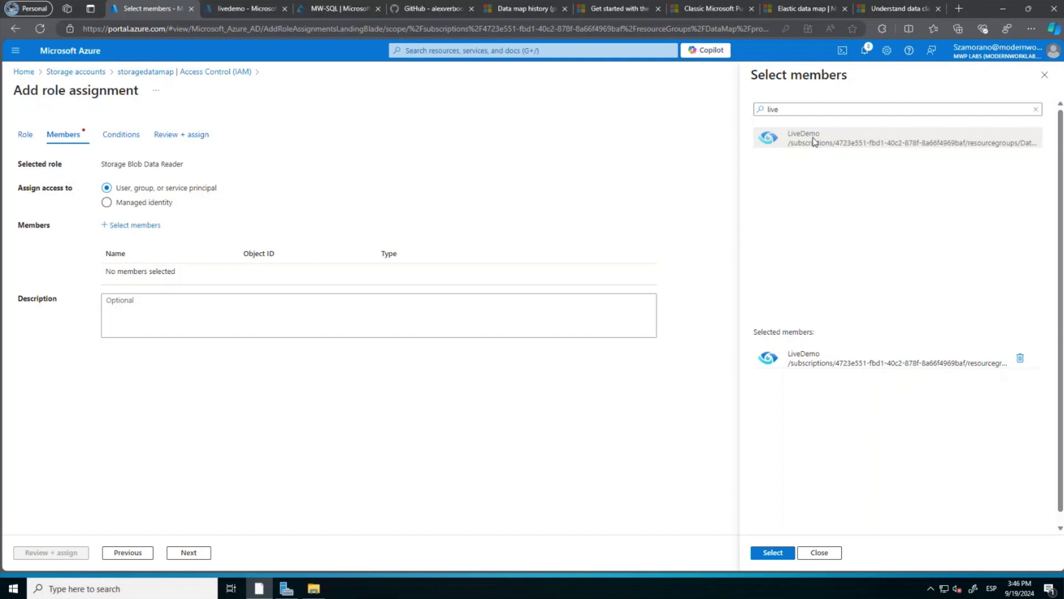
left_click(770, 553)
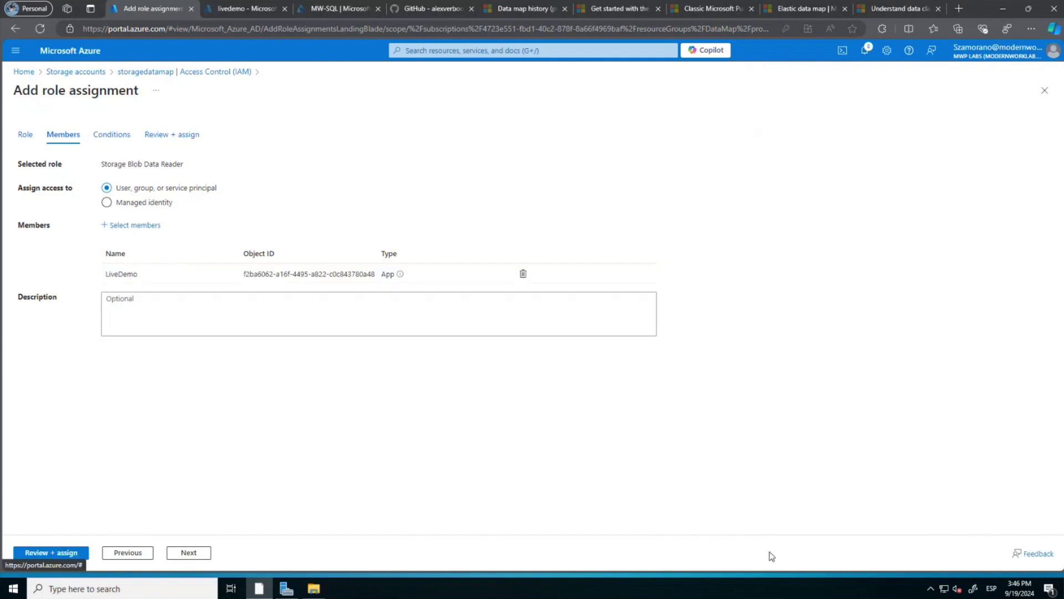
left_click(72, 553)
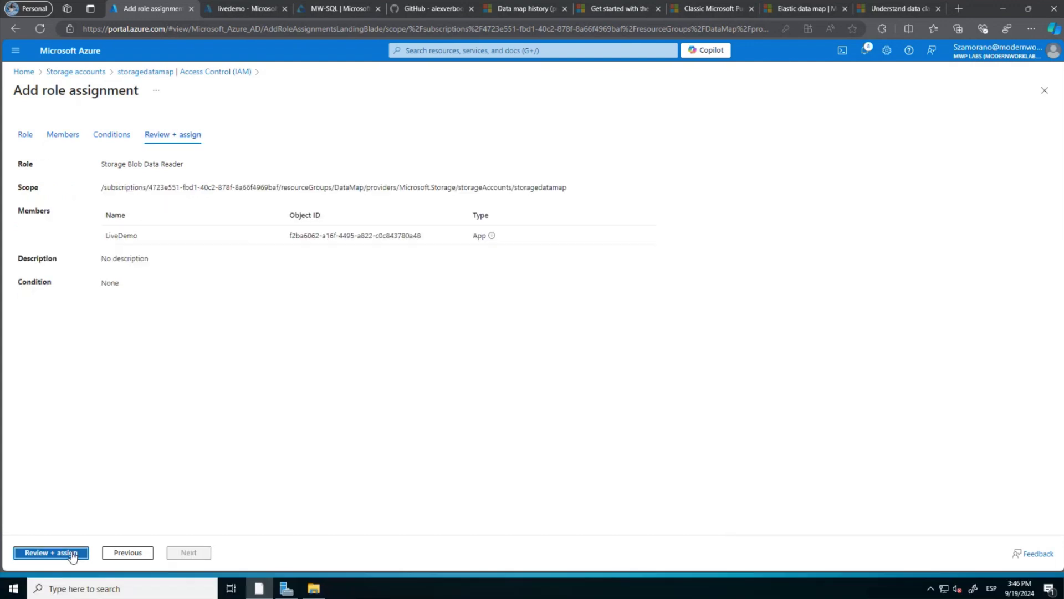
left_click(72, 553)
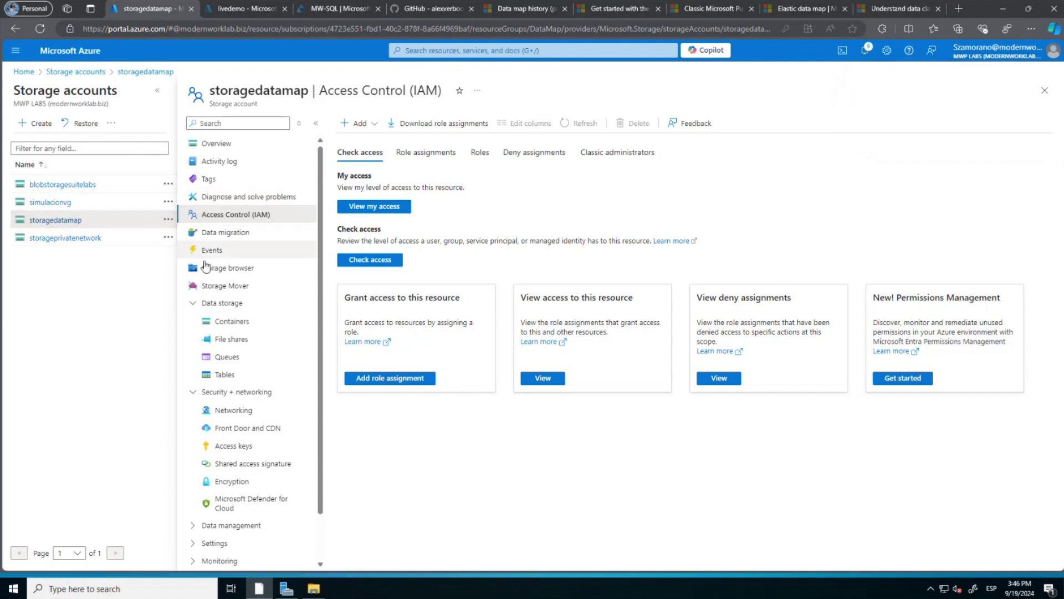
View storagedatamap's containers, then return to Purview's MW-SQL page showing 99 discovered assets.
left_click(227, 326)
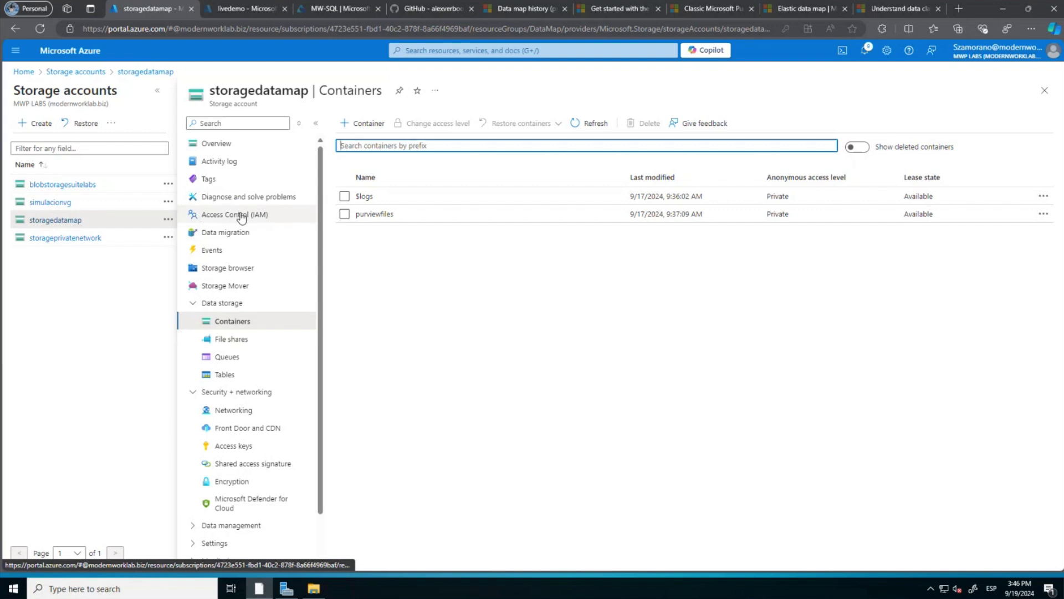
left_click(346, 8)
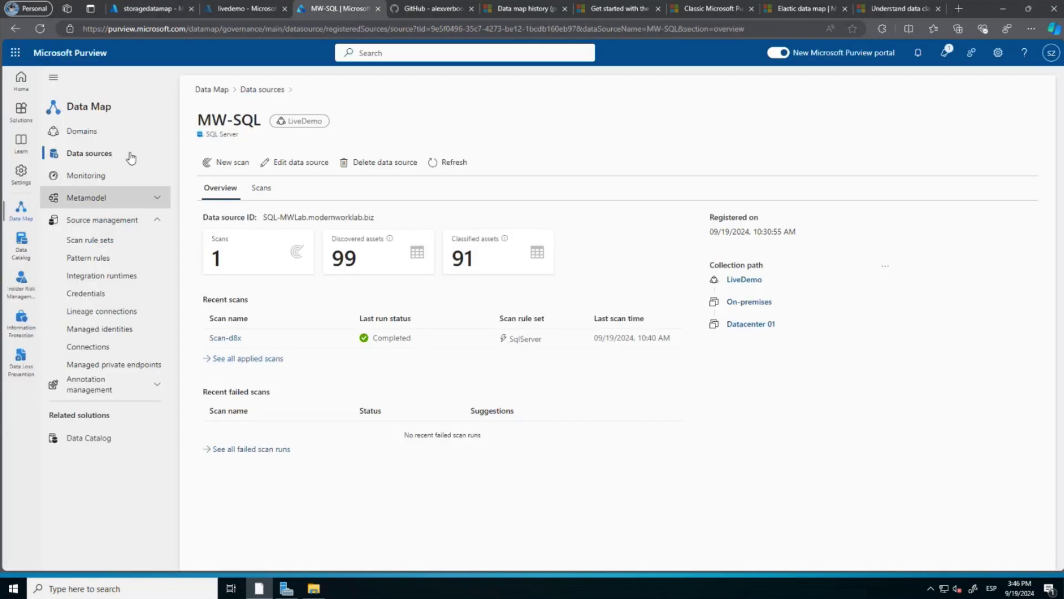
Start registering a new Azure Blob Storage data source from the Data Map.
left_click(90, 162)
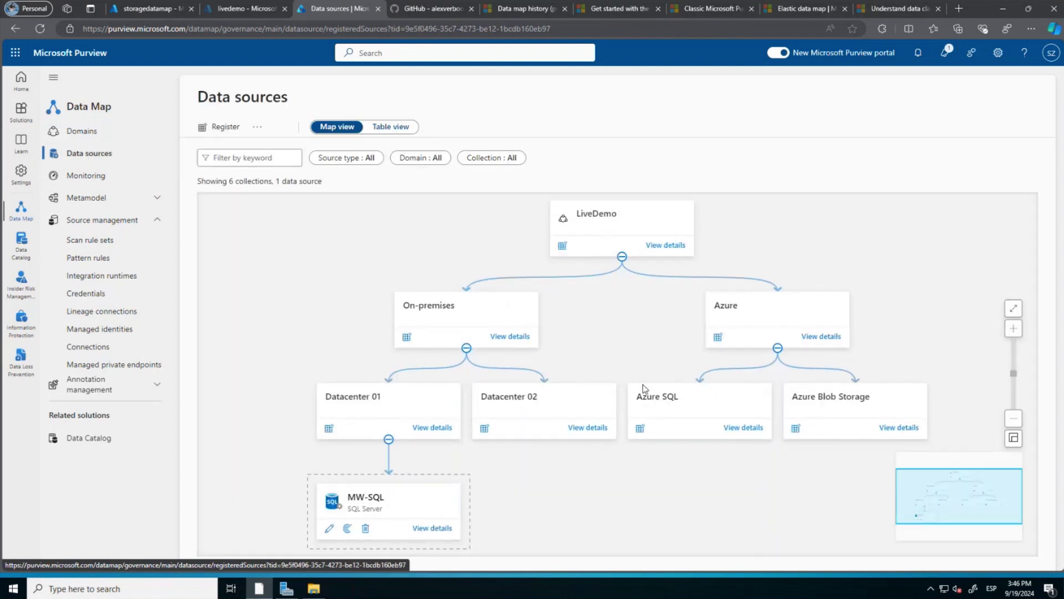
left_click(797, 429)
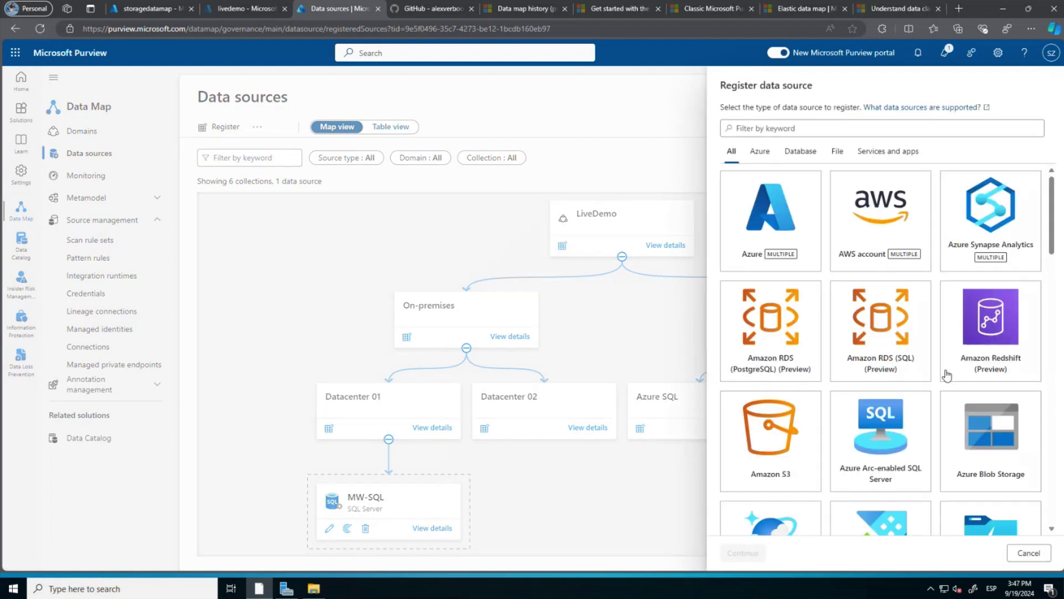
left_click(995, 449)
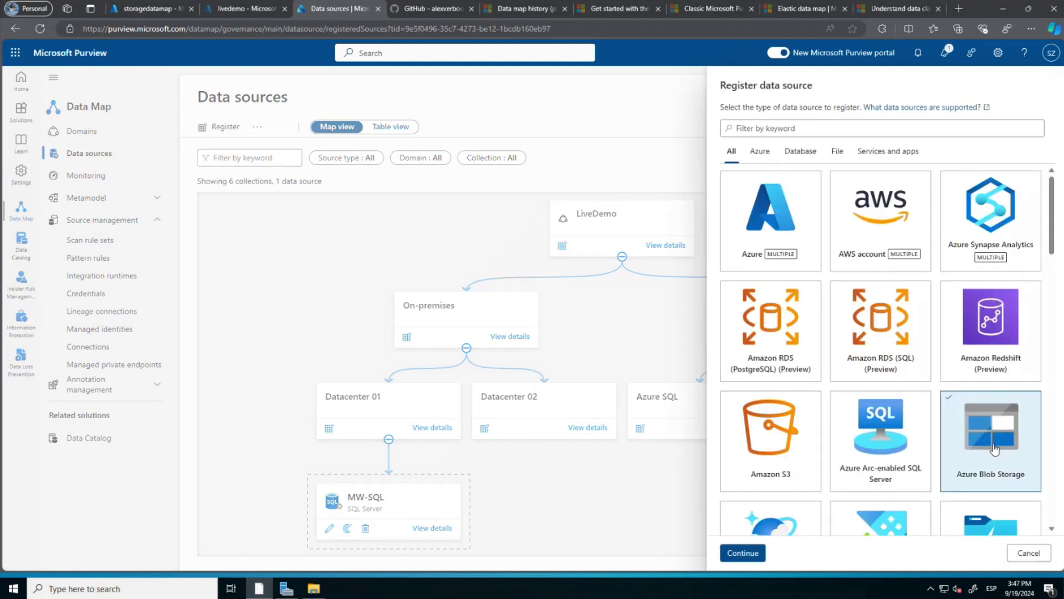
left_click(756, 553)
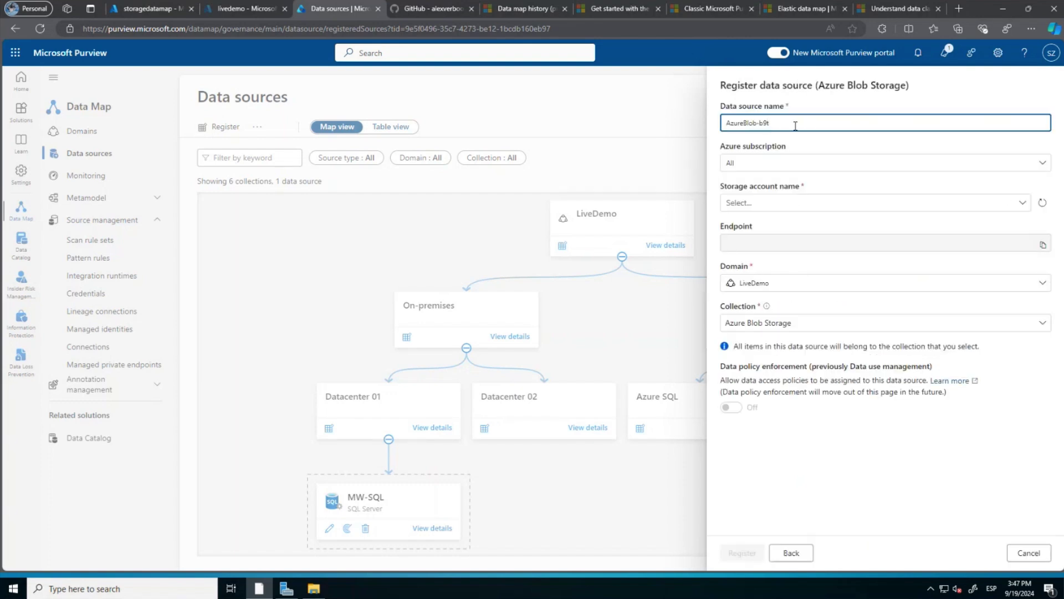
Name the data source storagedatamap, copied from the storage account page.
left_click_drag(796, 123, 724, 121)
left_click(164, 9)
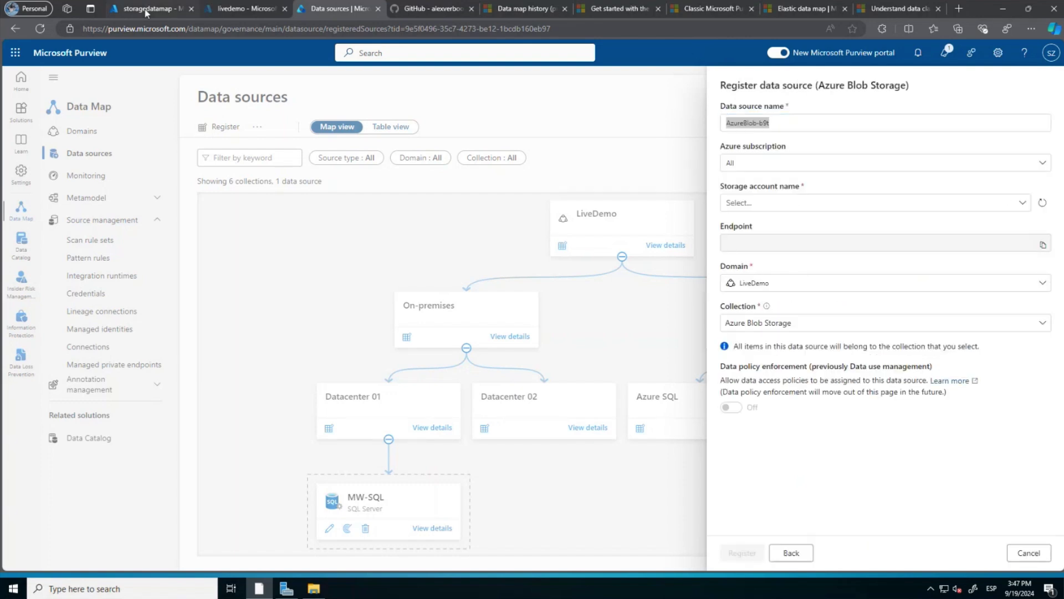
left_click_drag(308, 92, 212, 99)
key("ctrl+c")
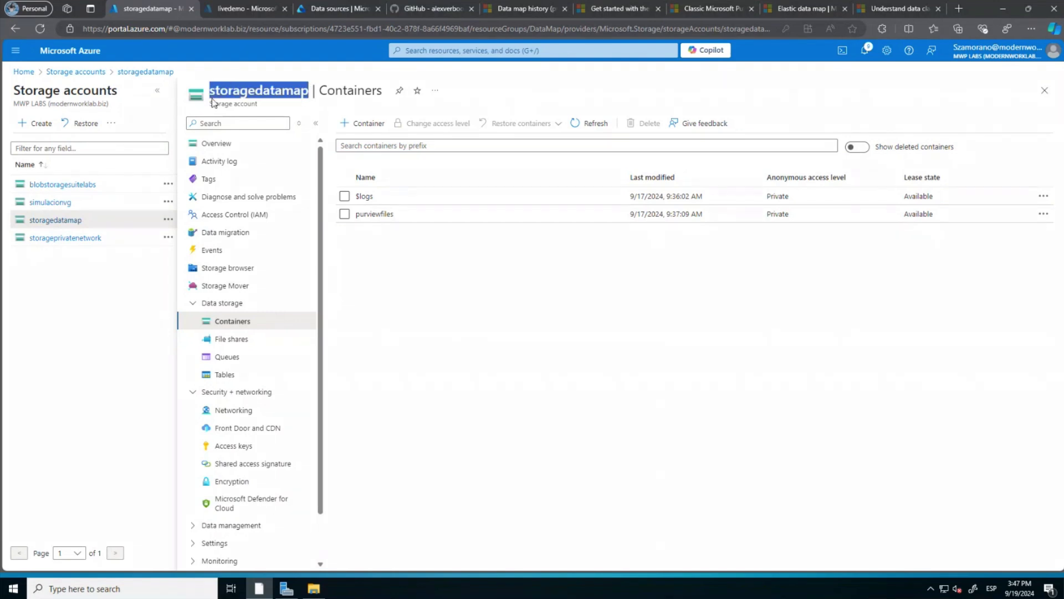
left_click(322, 12)
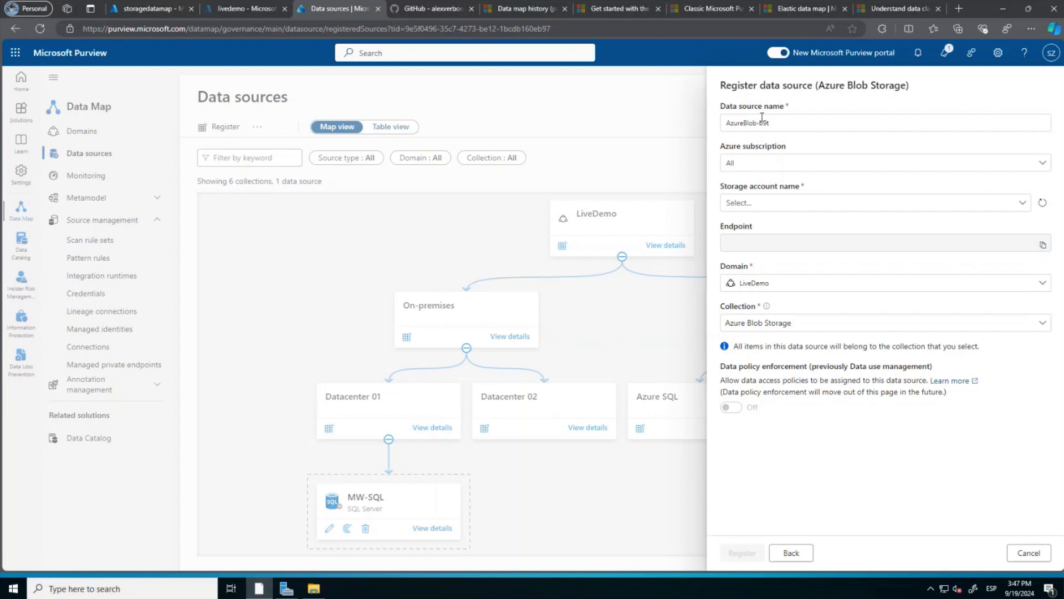
triple_click(779, 123)
left_click(779, 123)
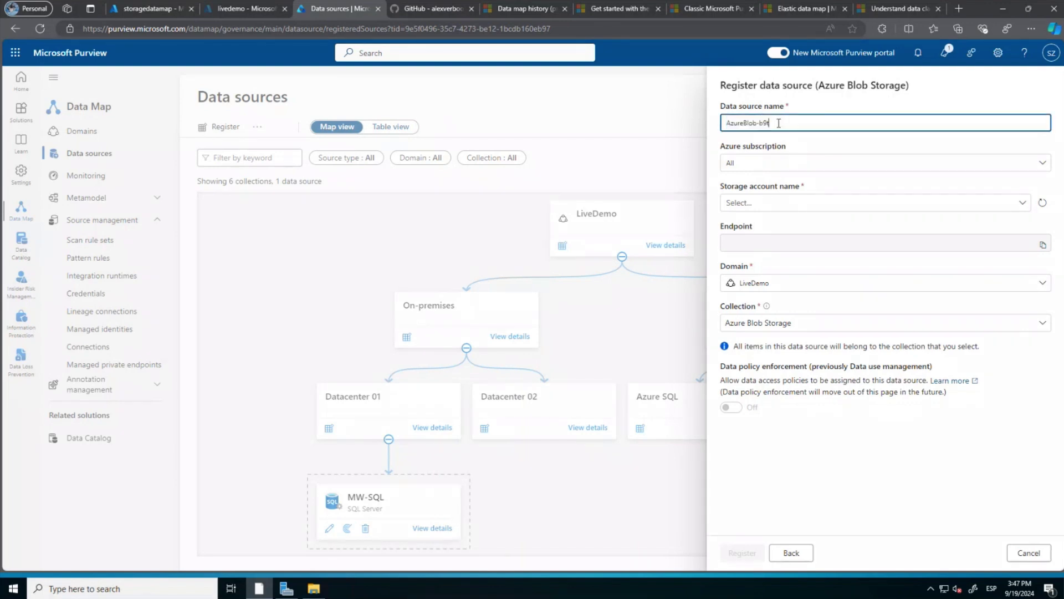
key("ctrl+v")
left_click_drag(768, 124, 723, 122)
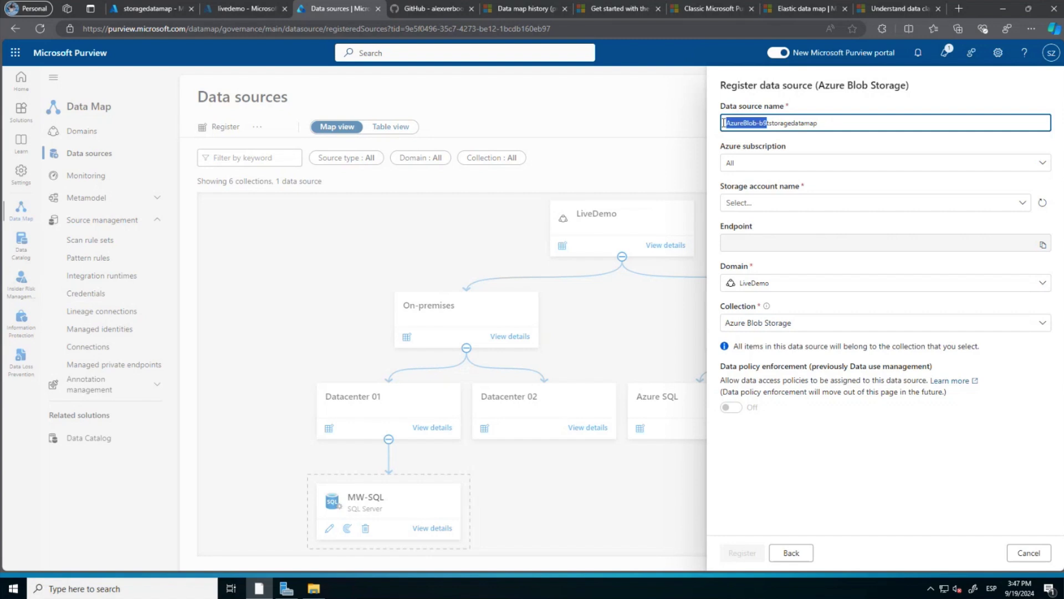
key("BackSpace")
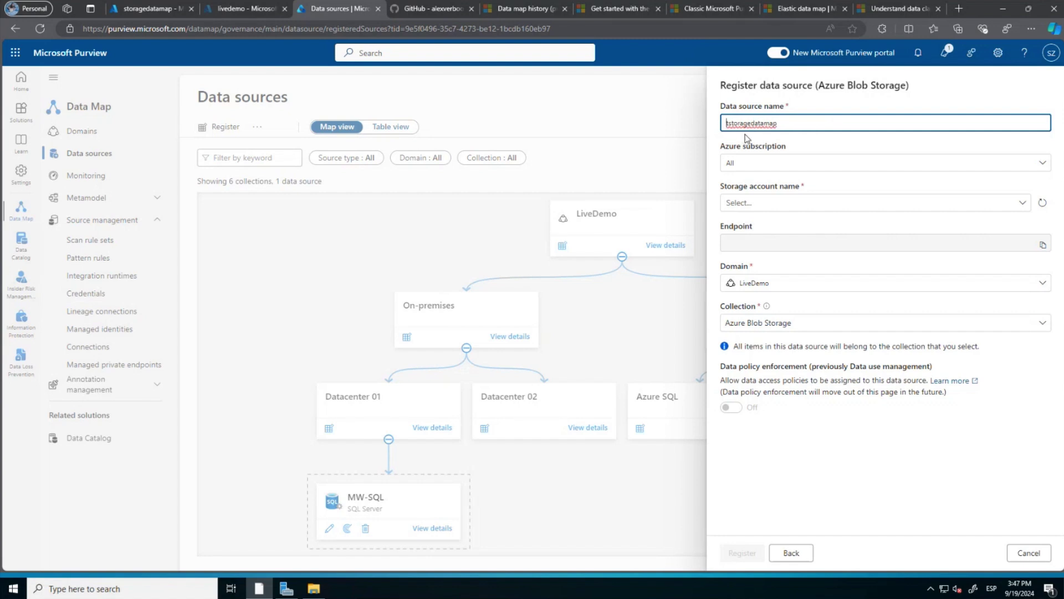
key("Delete")
Select the storagedatamap storage account and register the source.
left_click(770, 204)
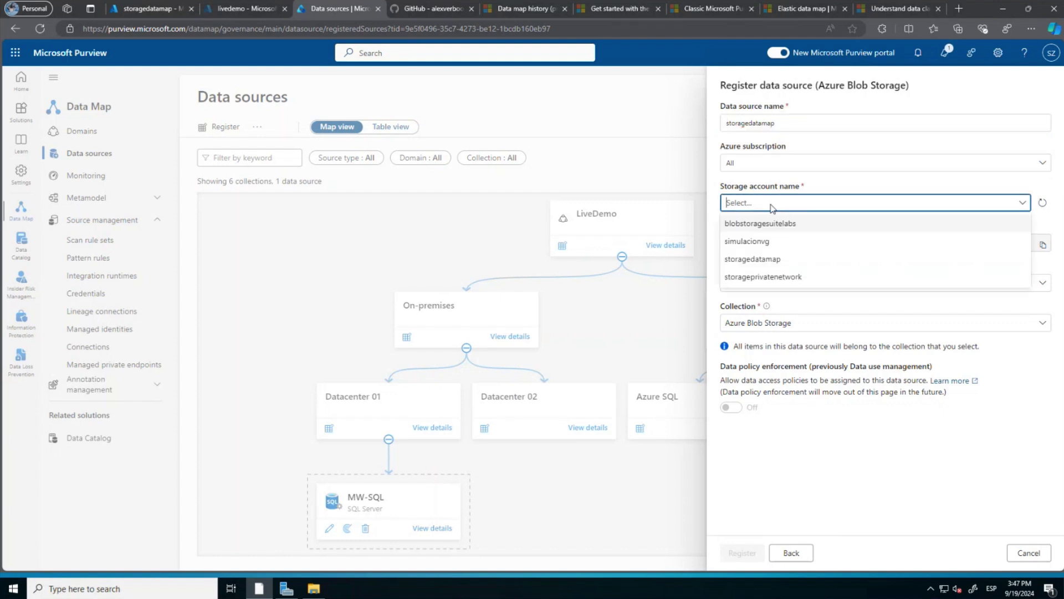
left_click(750, 259)
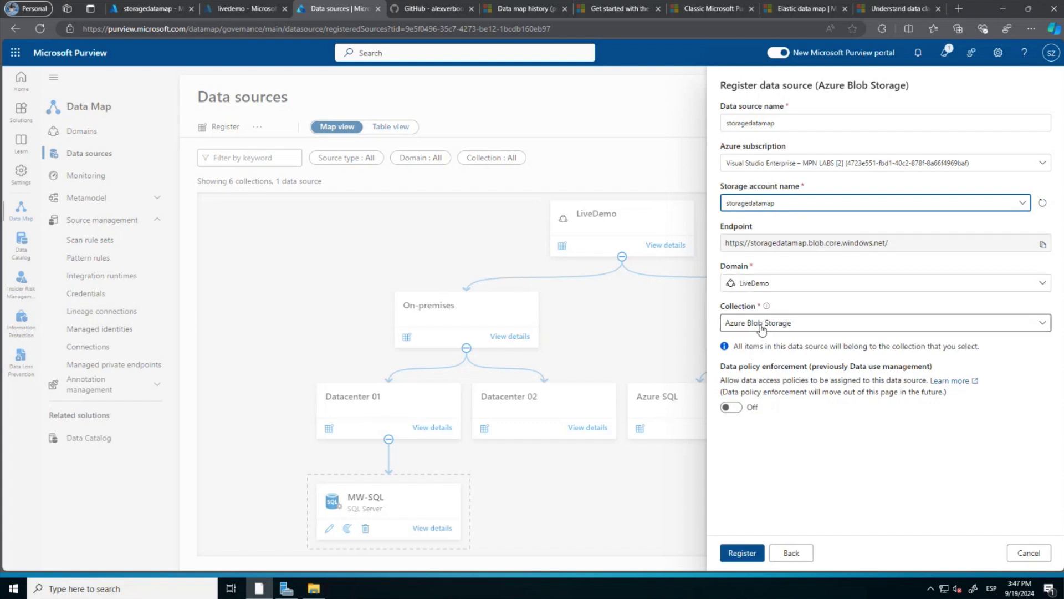
left_click(743, 553)
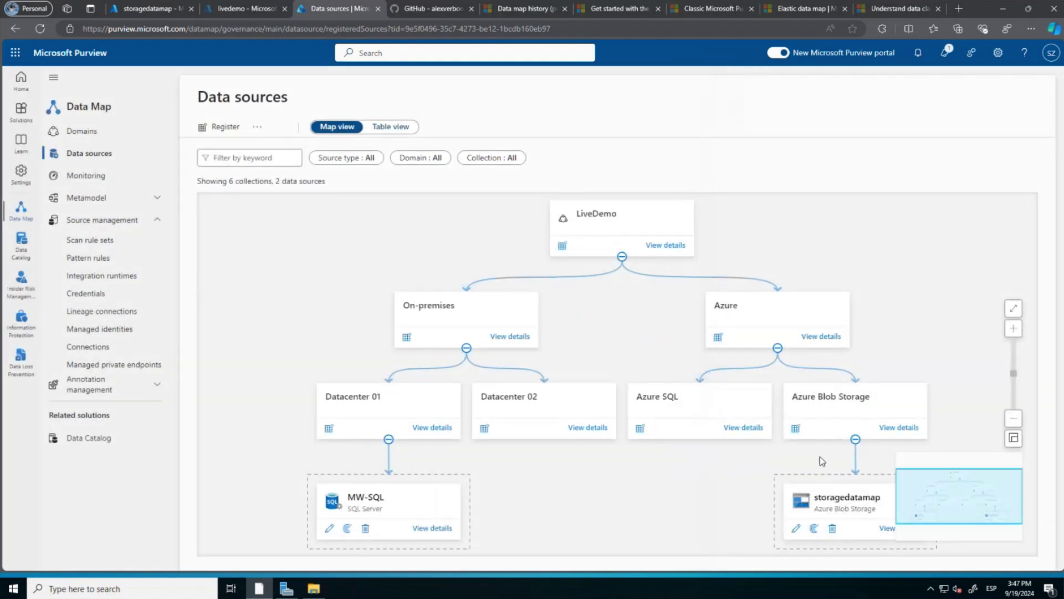
Create a scan named Scan-storagedatamap on storagedatamap and confirm its connection test succeeds.
left_click(813, 531)
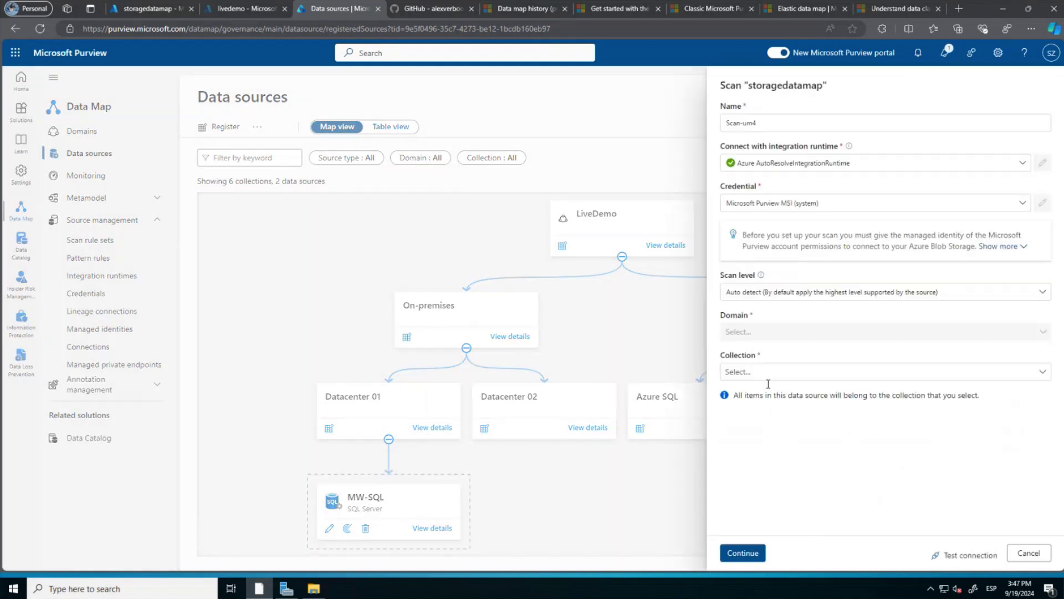
left_click(770, 123)
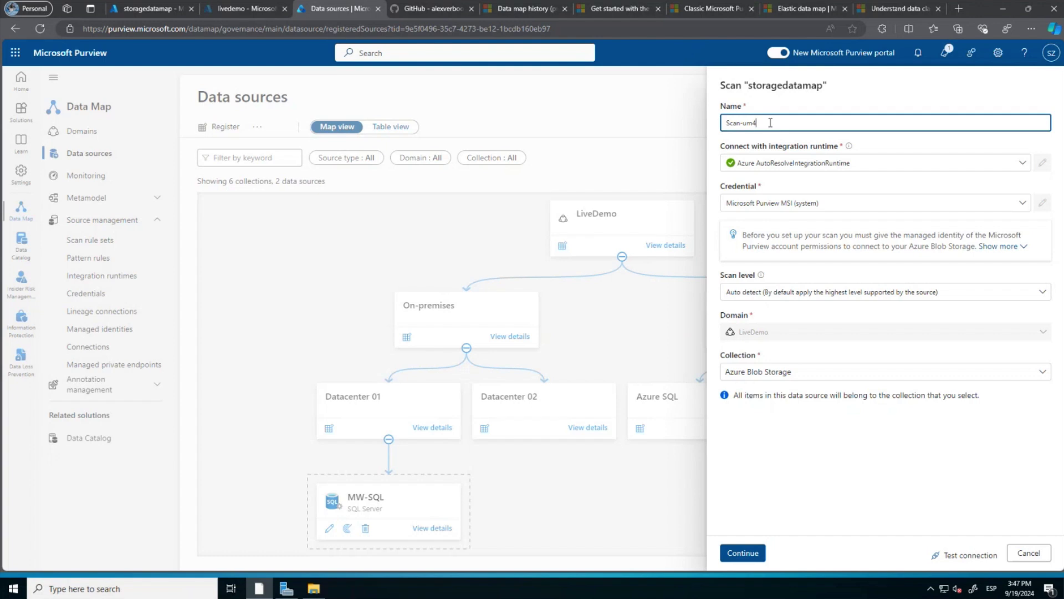
key("BackSpace")
key("BackSpace")
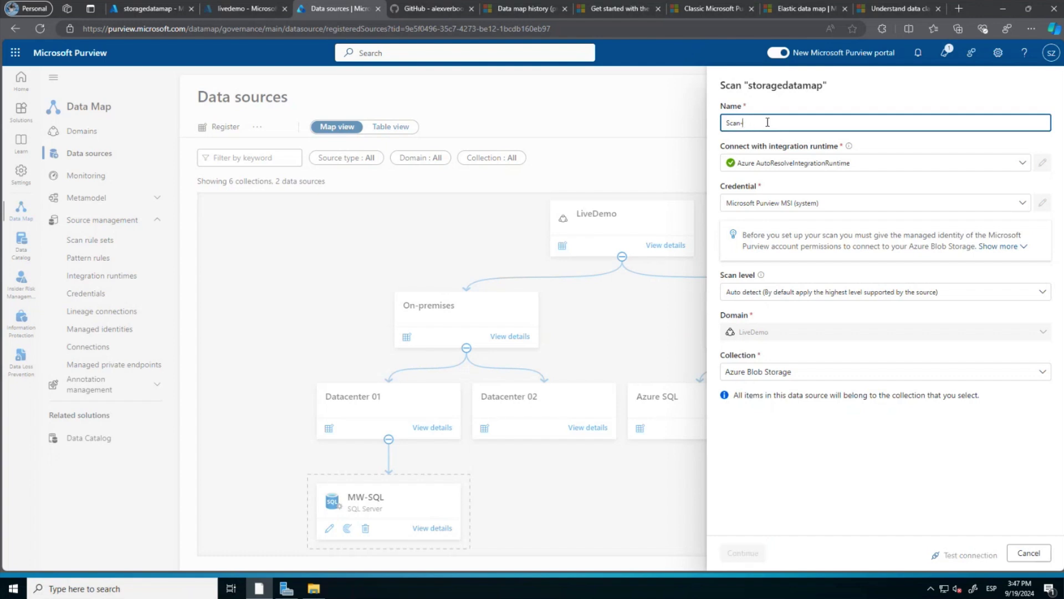
key("ctrl+v")
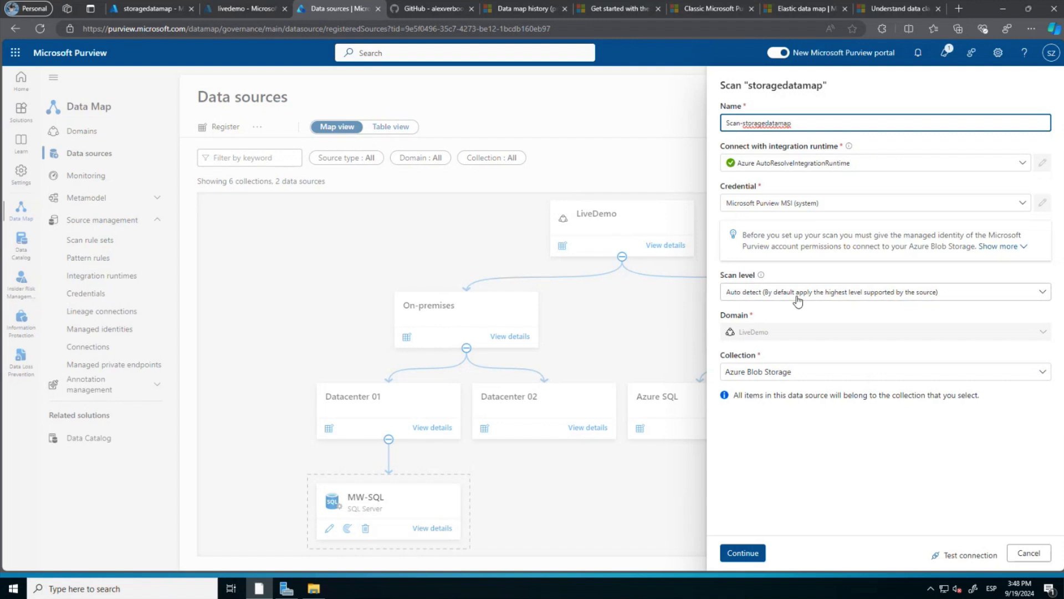
left_click(949, 557)
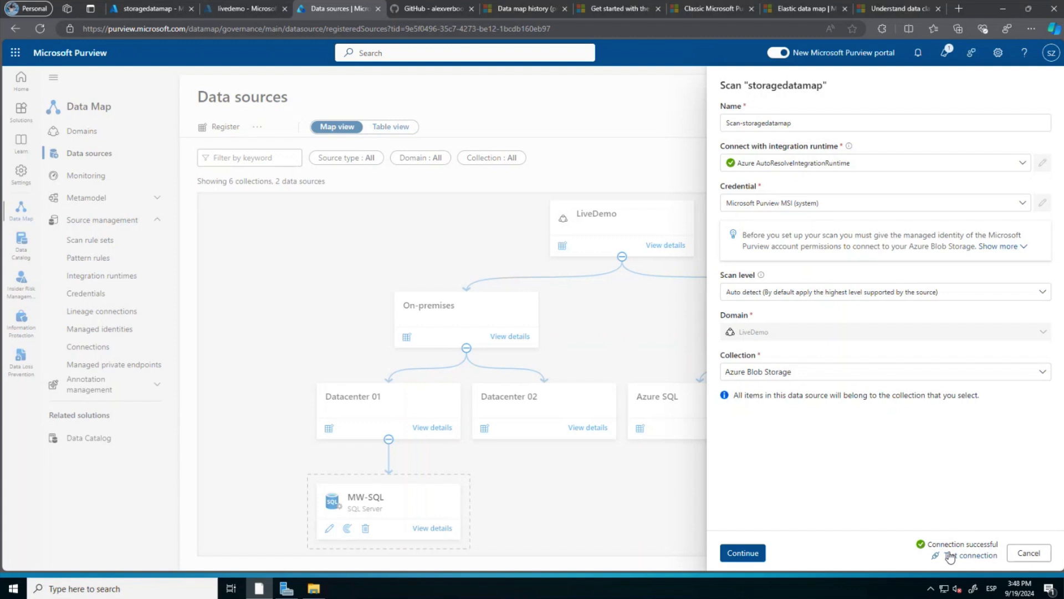
left_click(743, 553)
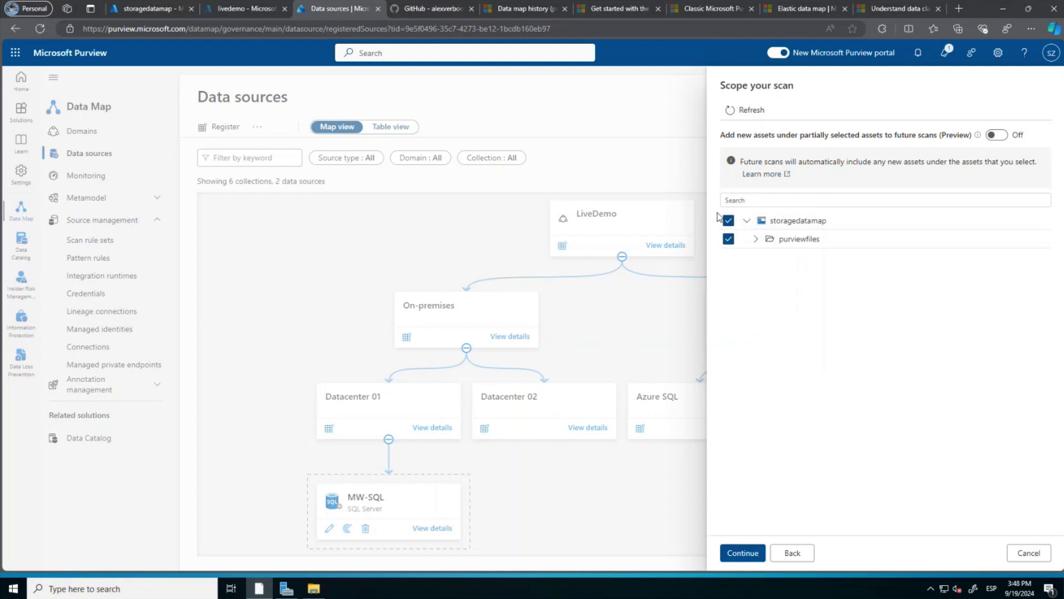
Keep the full purviewfiles scope and AzureStorage rule set, set daily recurrence, then save and run.
left_click(756, 239)
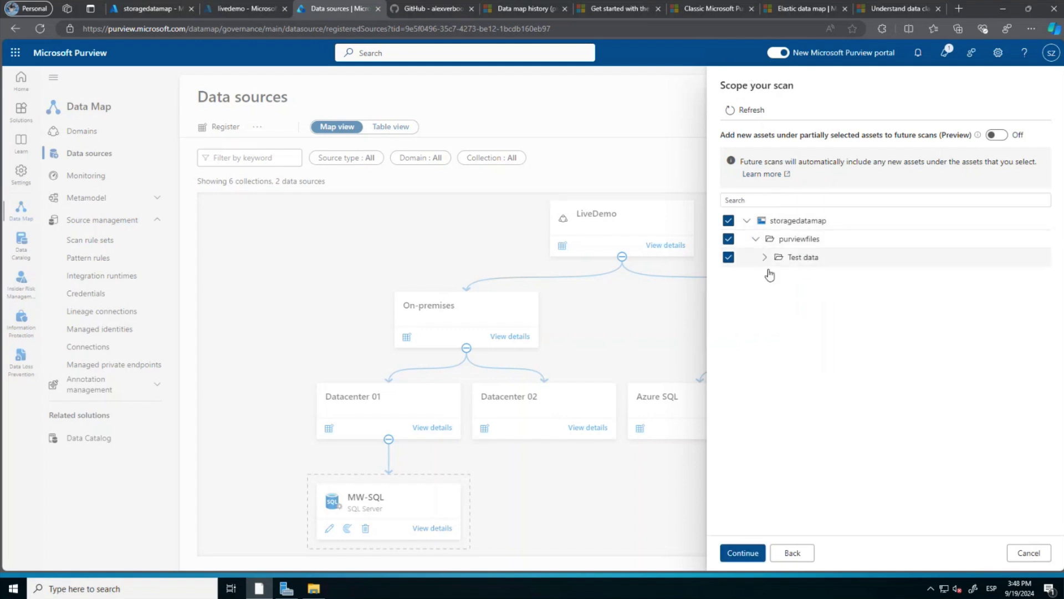
left_click(743, 555)
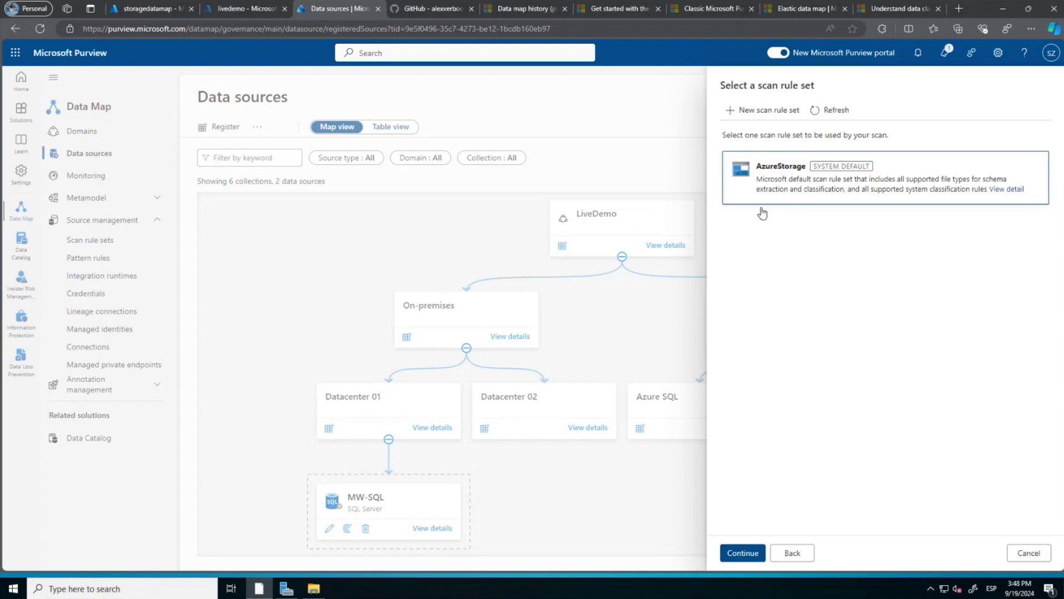
left_click(738, 550)
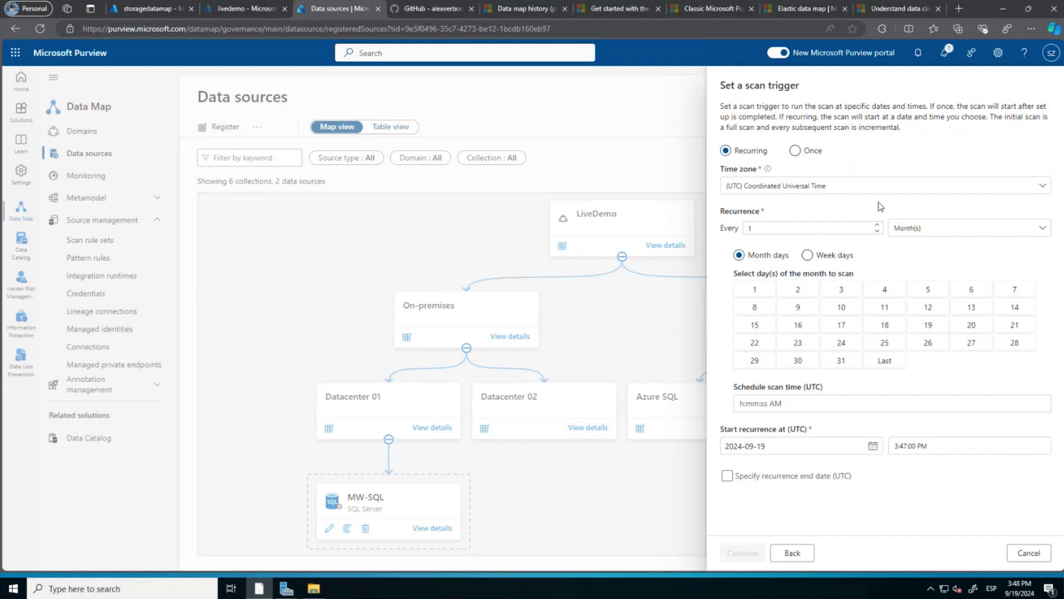
left_click(935, 228)
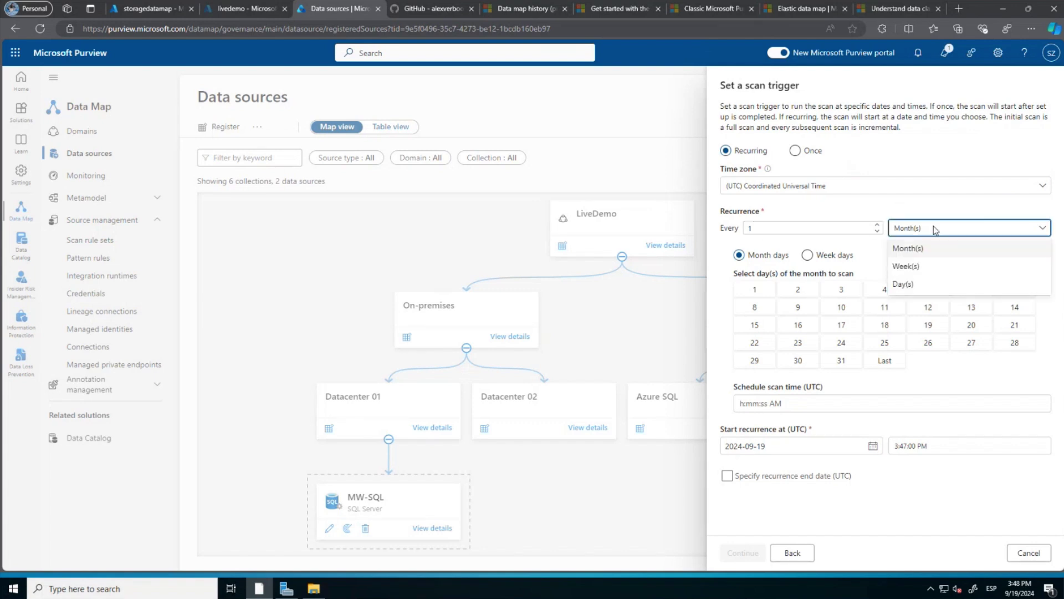
left_click(905, 285)
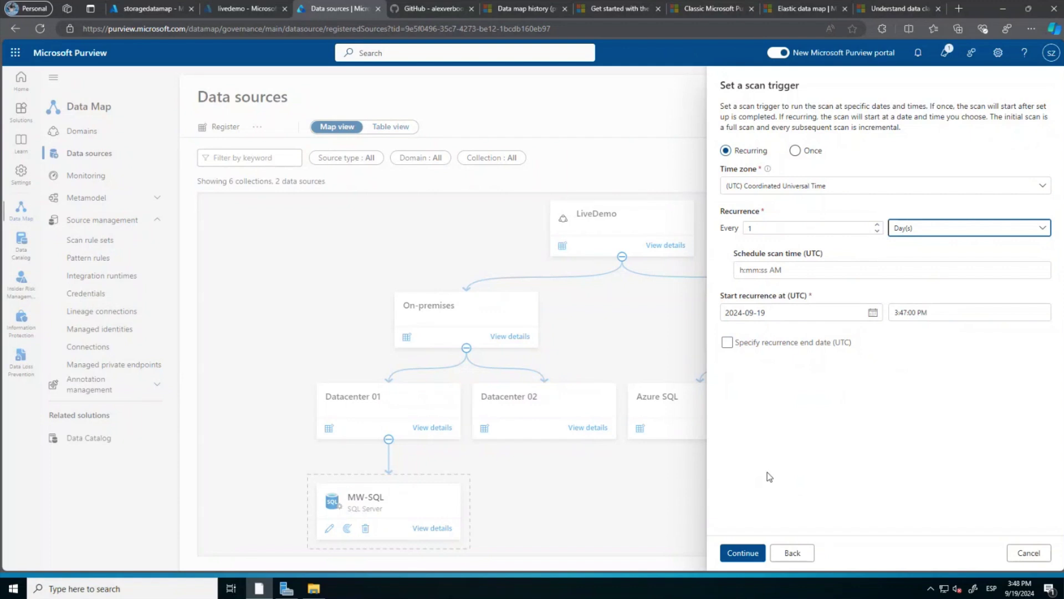
left_click(733, 559)
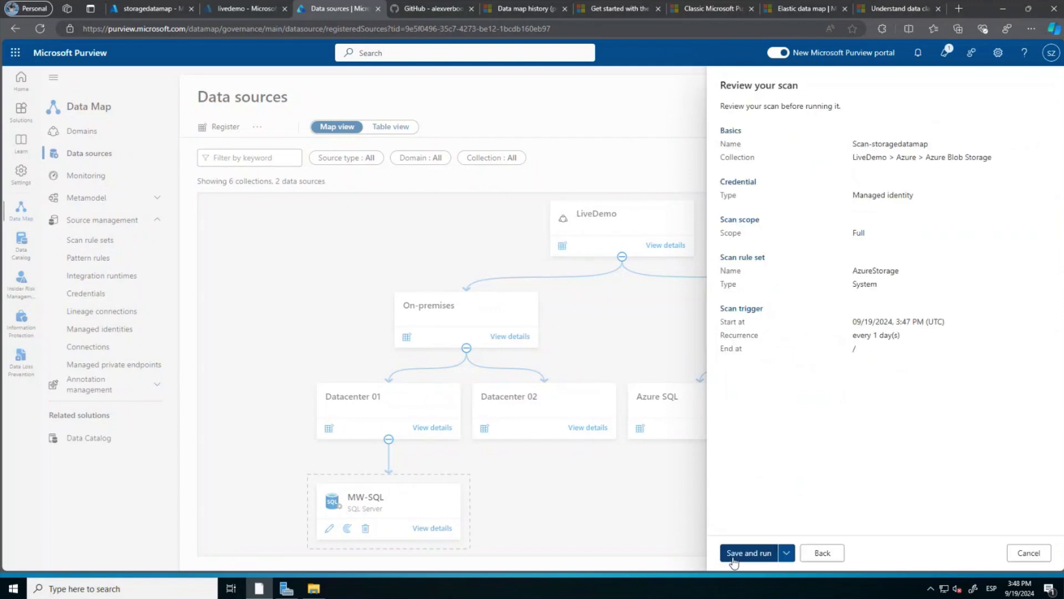
left_click(757, 554)
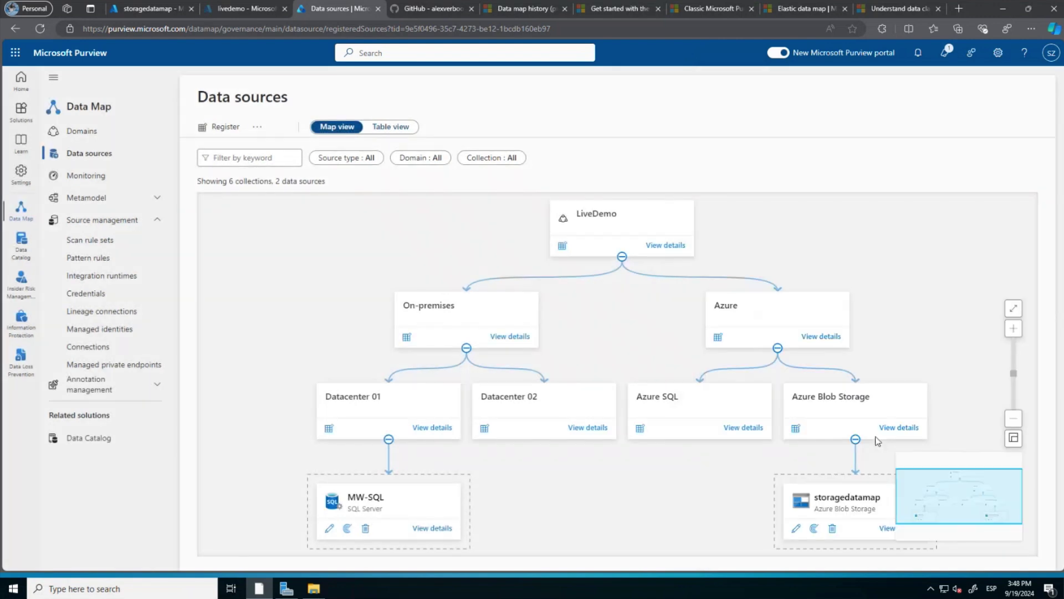
scroll(734, 507, "down", 2)
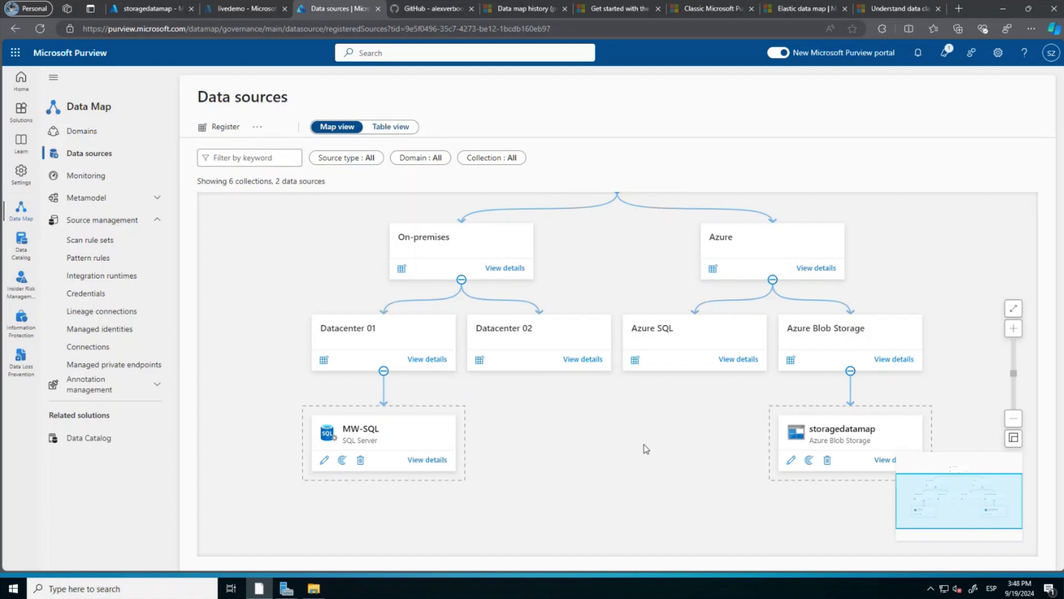
left_click(888, 461)
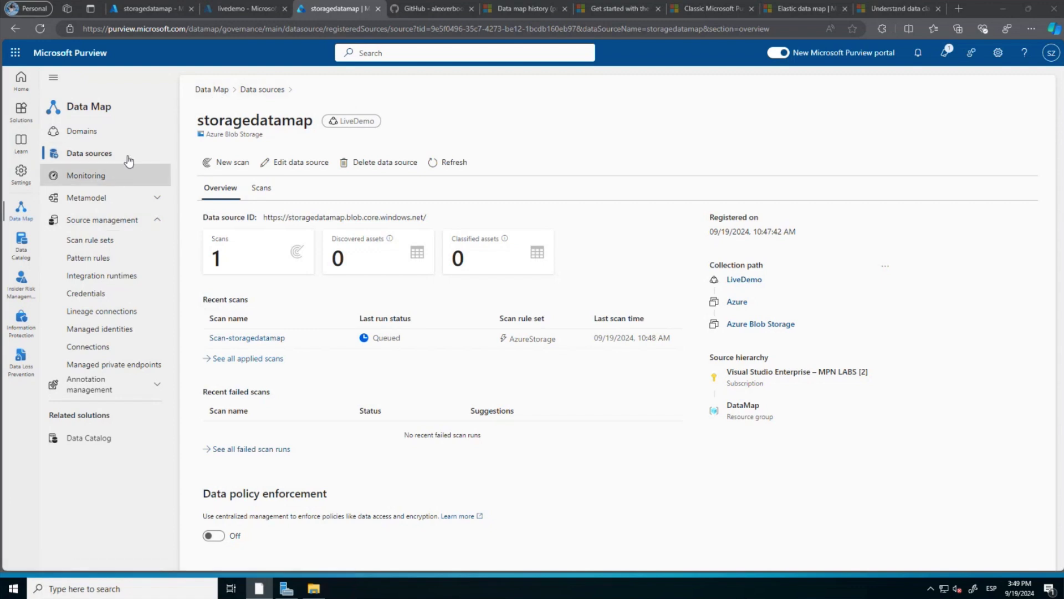
left_click(270, 91)
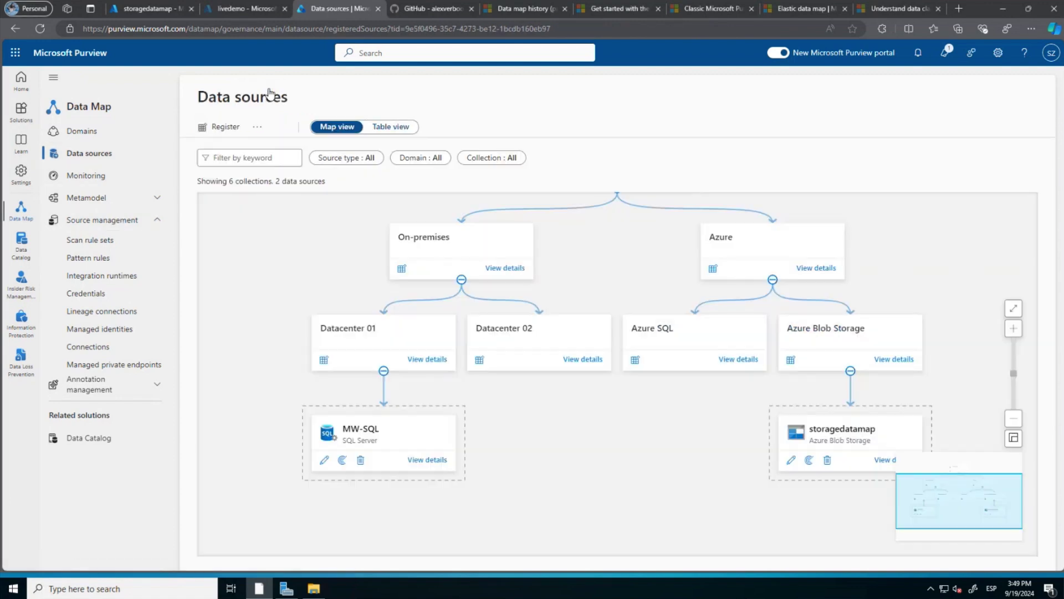
Review MW-SQL's details (99 discovered, 91 classified assets), then go back to storagedatamap in Azure.
left_click(424, 465)
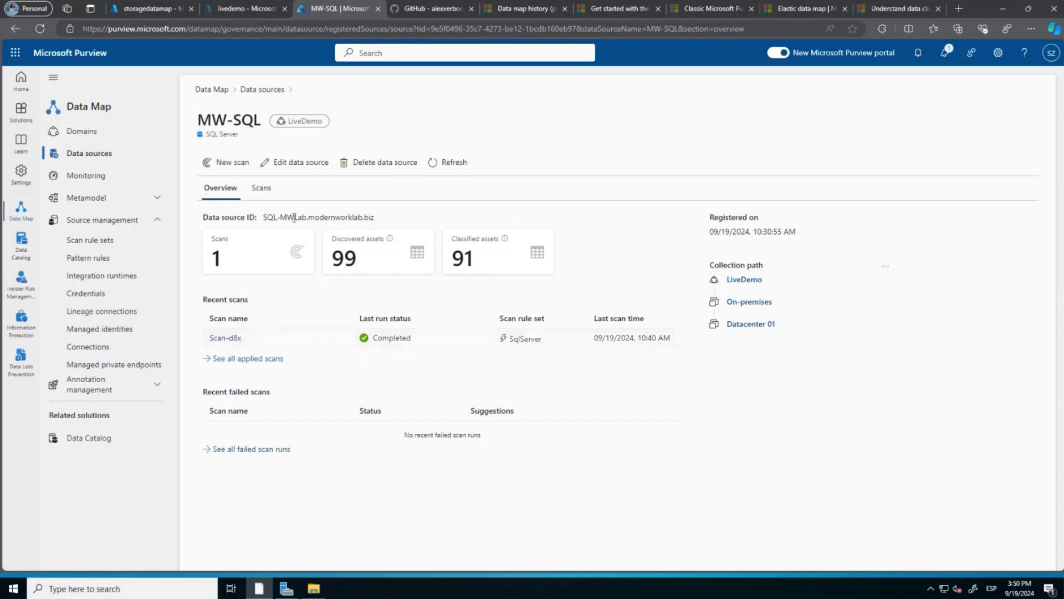
left_click(148, 9)
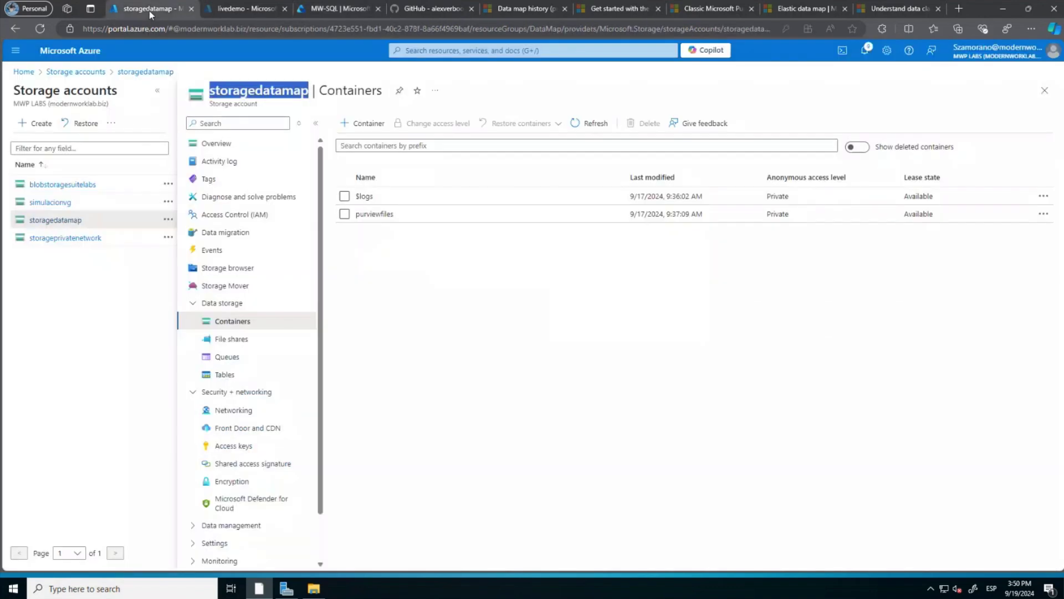
Check storageprivatenetwork's networking and private endpoint connections, then open its Access Control (IAM).
left_click(65, 239)
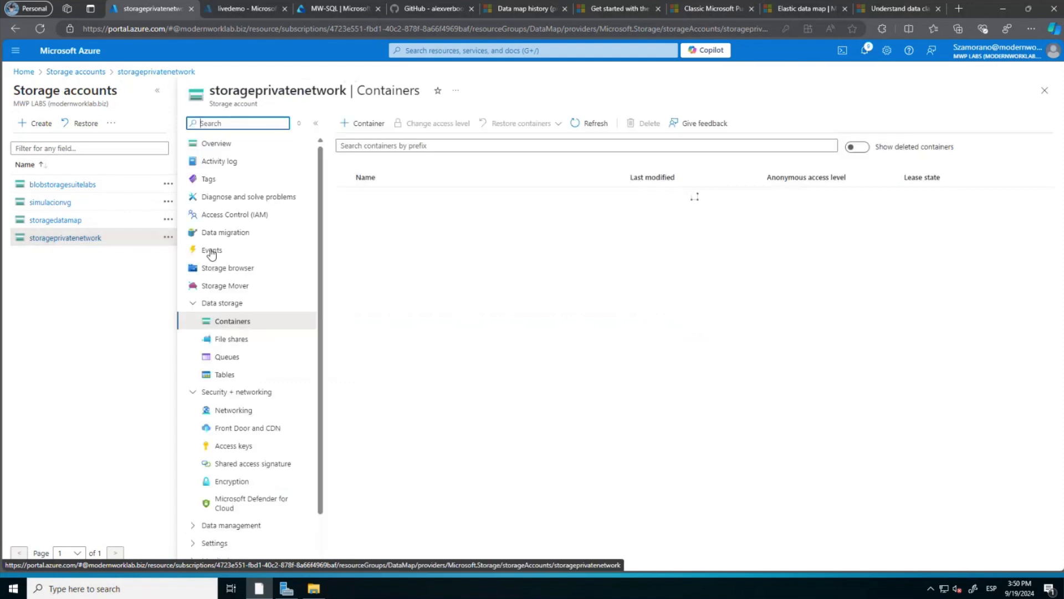
left_click(240, 408)
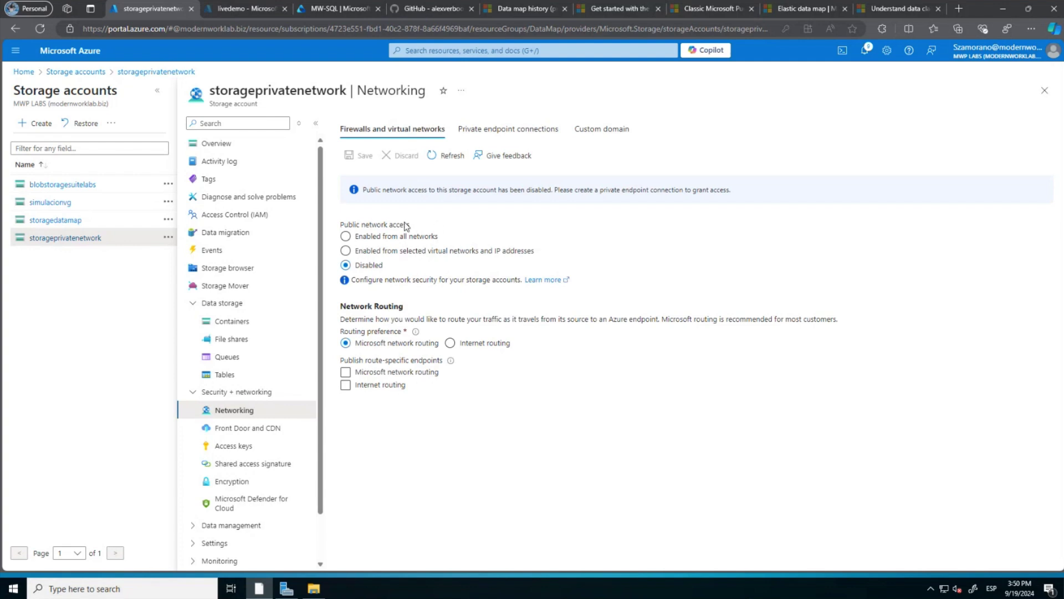
left_click(526, 136)
left_click(399, 133)
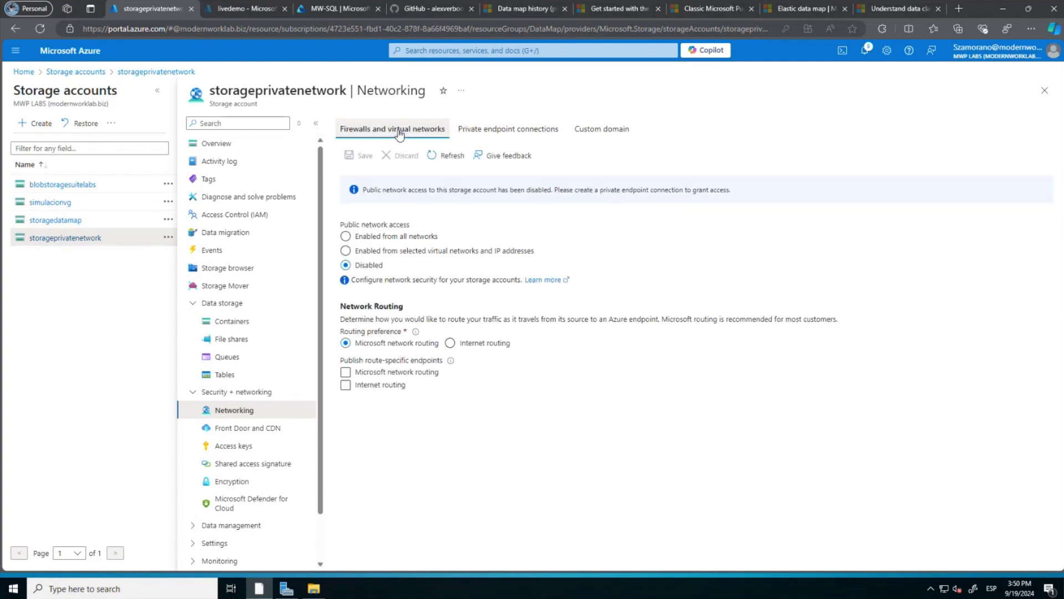
left_click(239, 217)
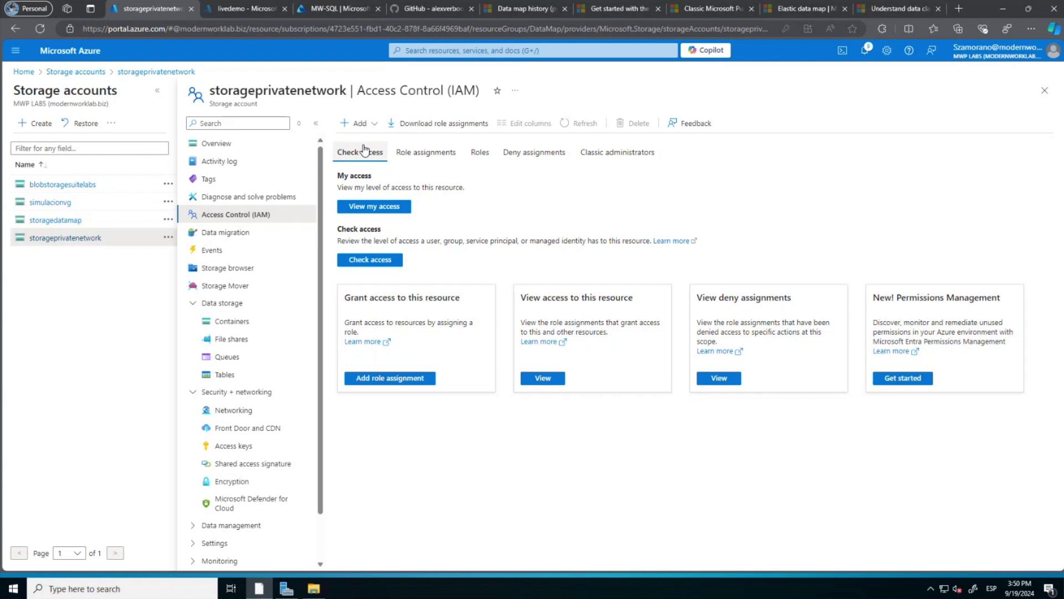
Start a new role assignment on storageprivatenetwork with the Storage Blob Data Reader role.
left_click(358, 123)
left_click(363, 146)
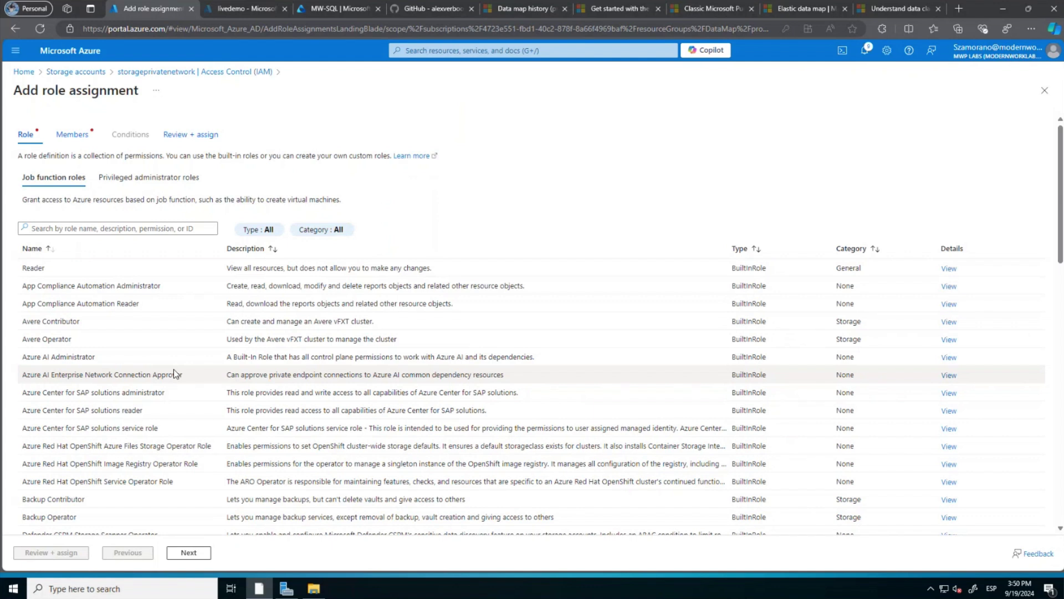
scroll(168, 387, "down", 5)
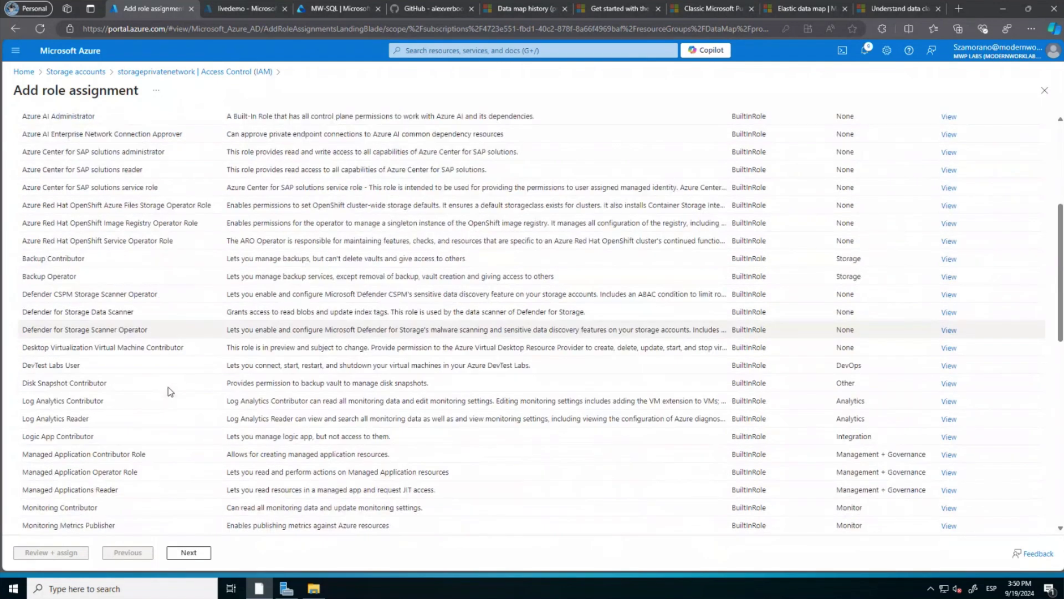
scroll(168, 387, "down", 6)
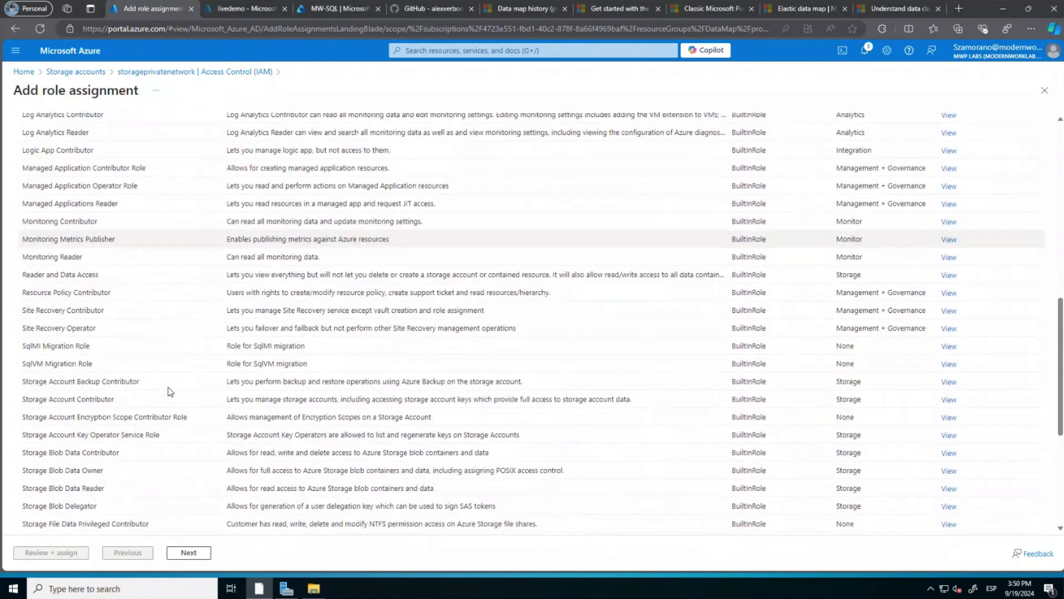
scroll(168, 387, "down", 1)
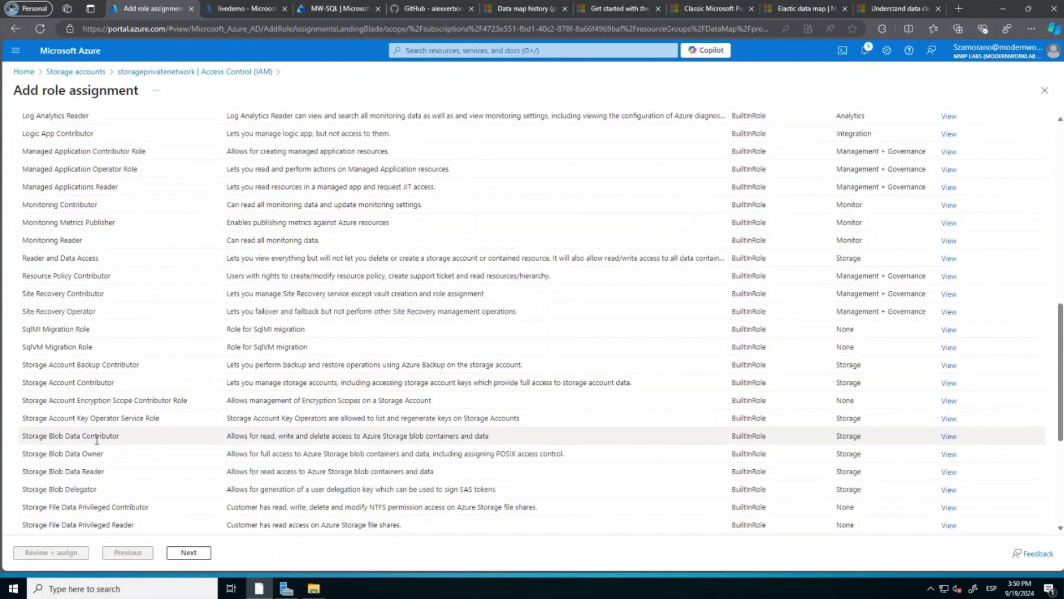
left_click(83, 471)
left_click(188, 552)
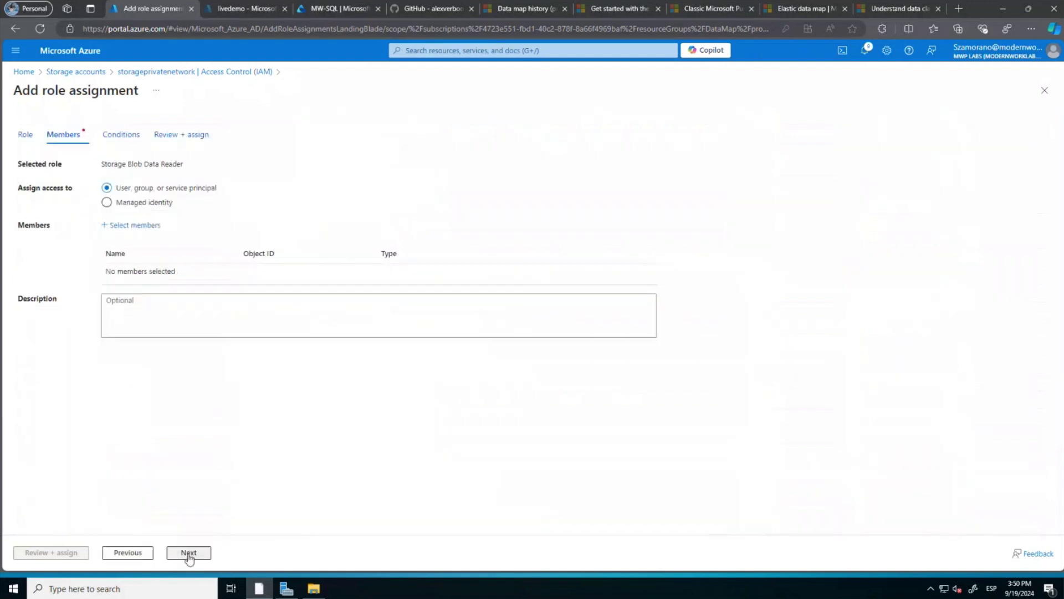
Assign the role to the LiveDemo Purview account, then return to Purview's MW-SQL page.
left_click(132, 228)
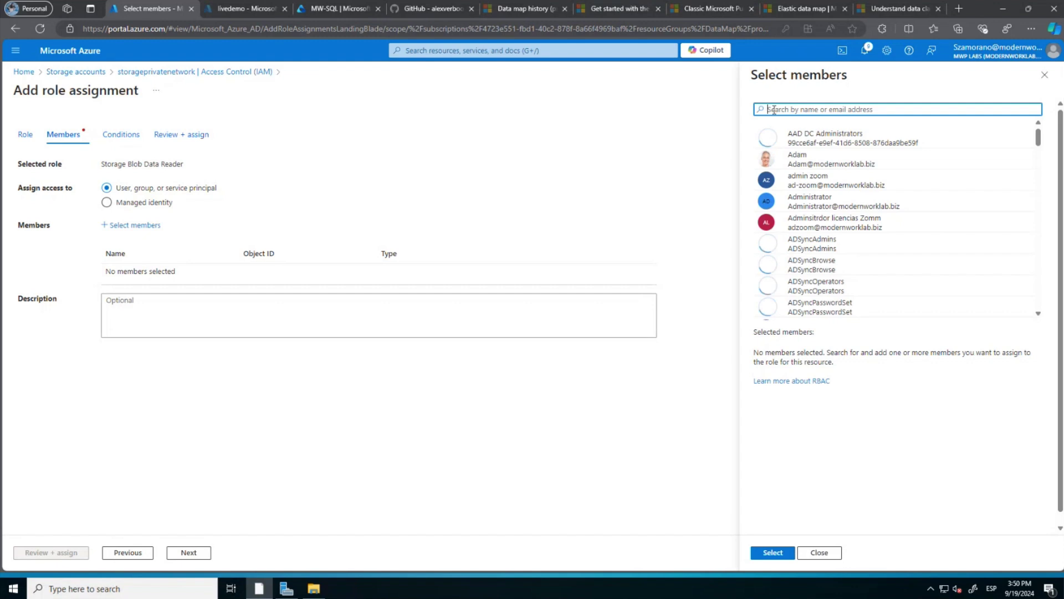
type("live")
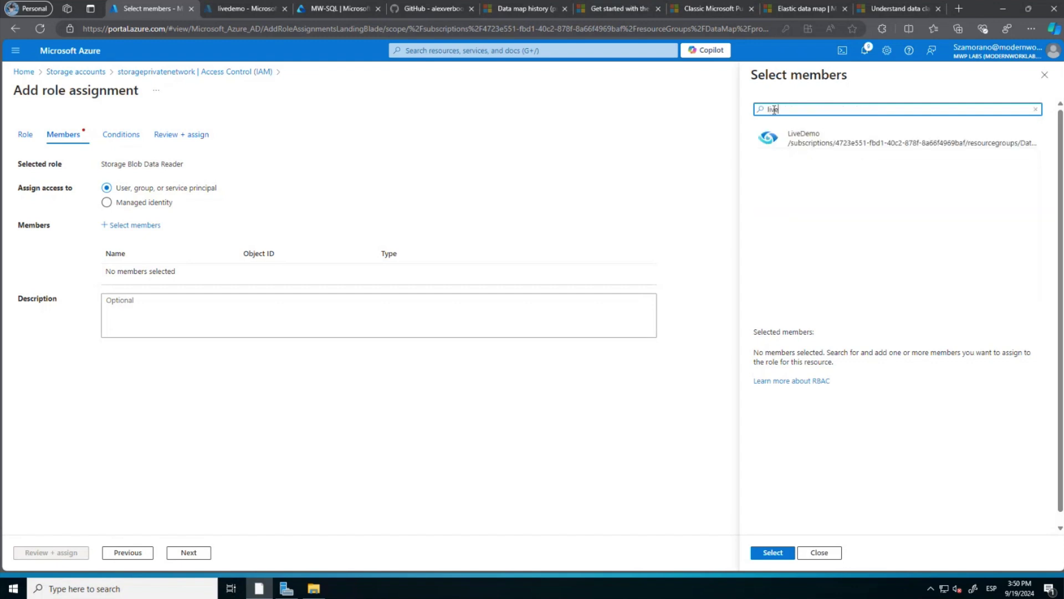
left_click(776, 138)
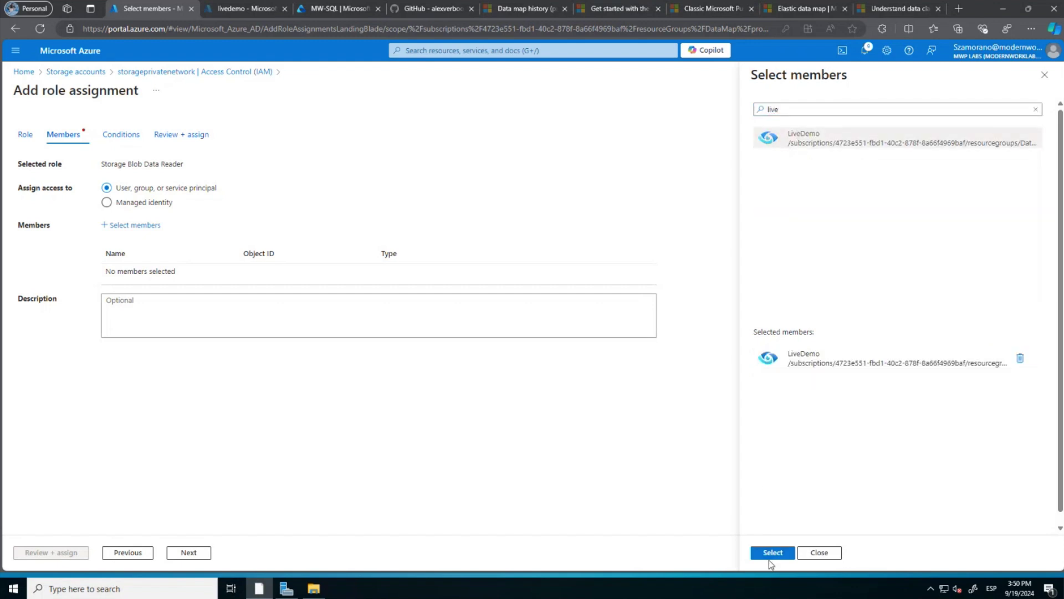
left_click(772, 553)
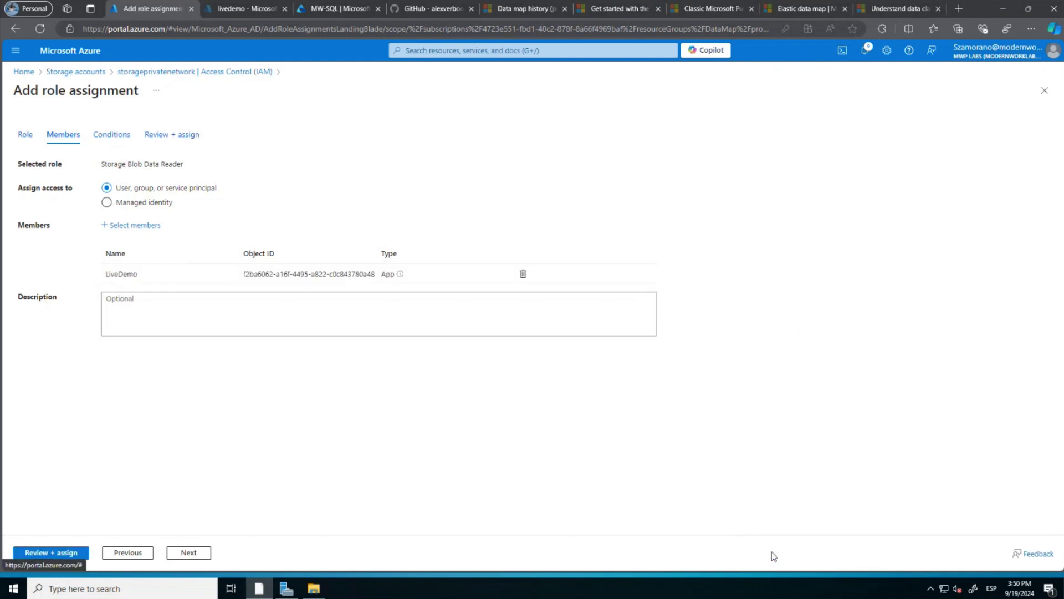
left_click(70, 553)
left_click(71, 553)
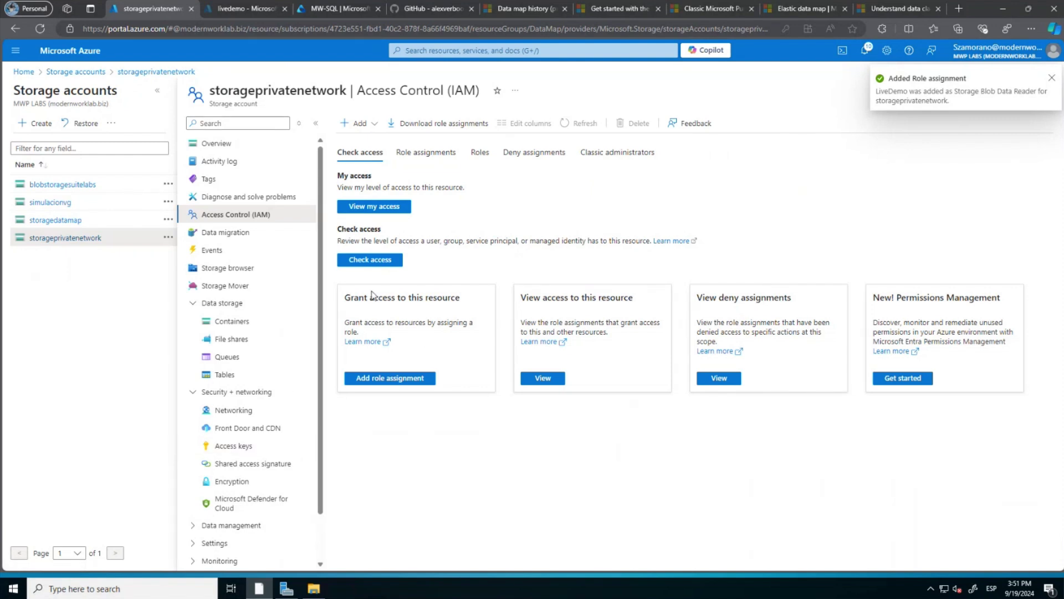
left_click(334, 10)
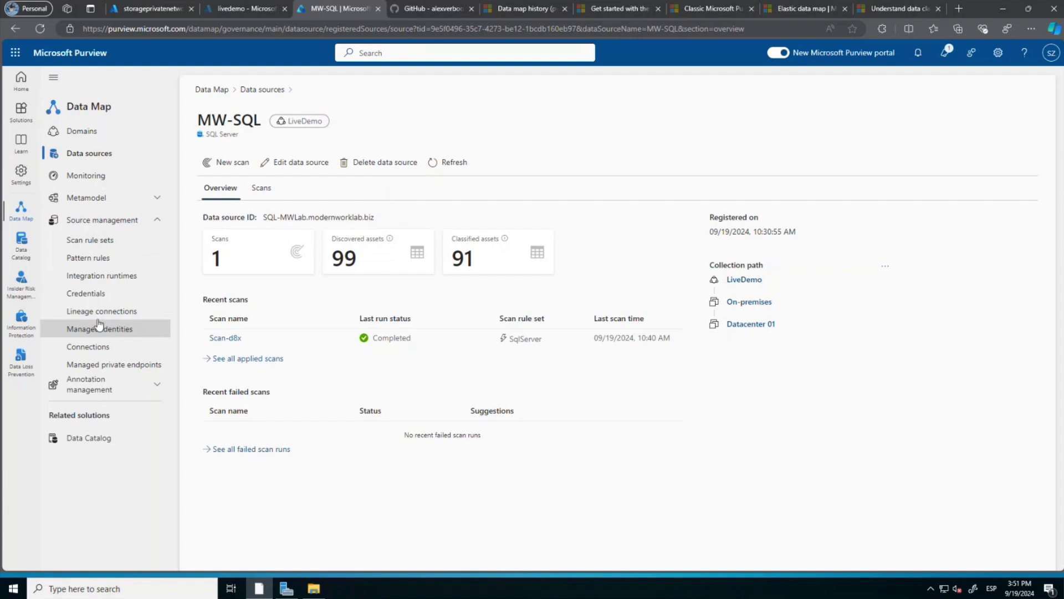
Create a new managed VNet integration runtime named PrivateEndpoints, keeping region West US.
left_click(95, 366)
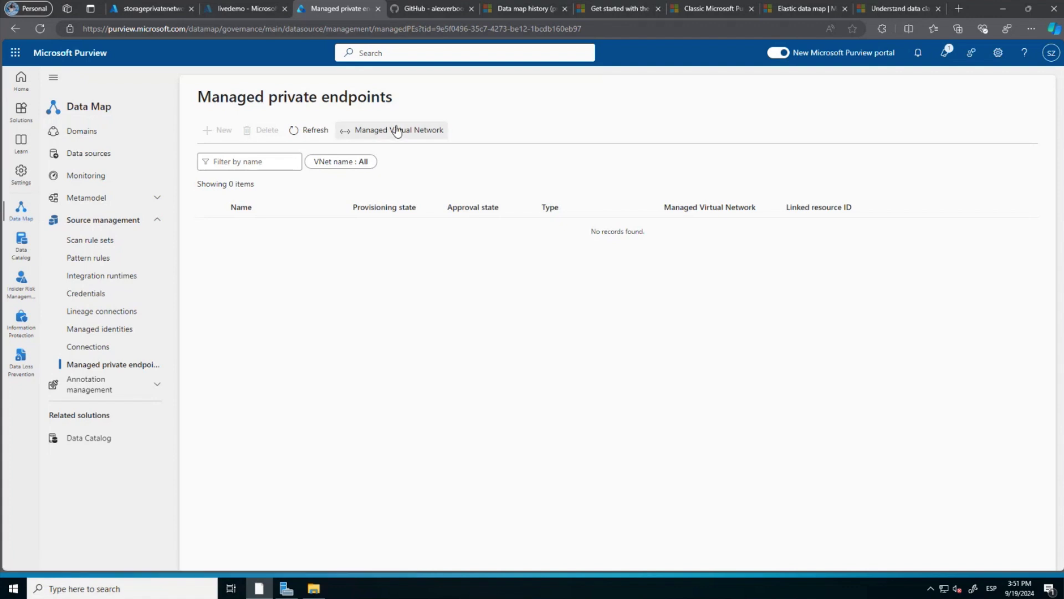
left_click(396, 132)
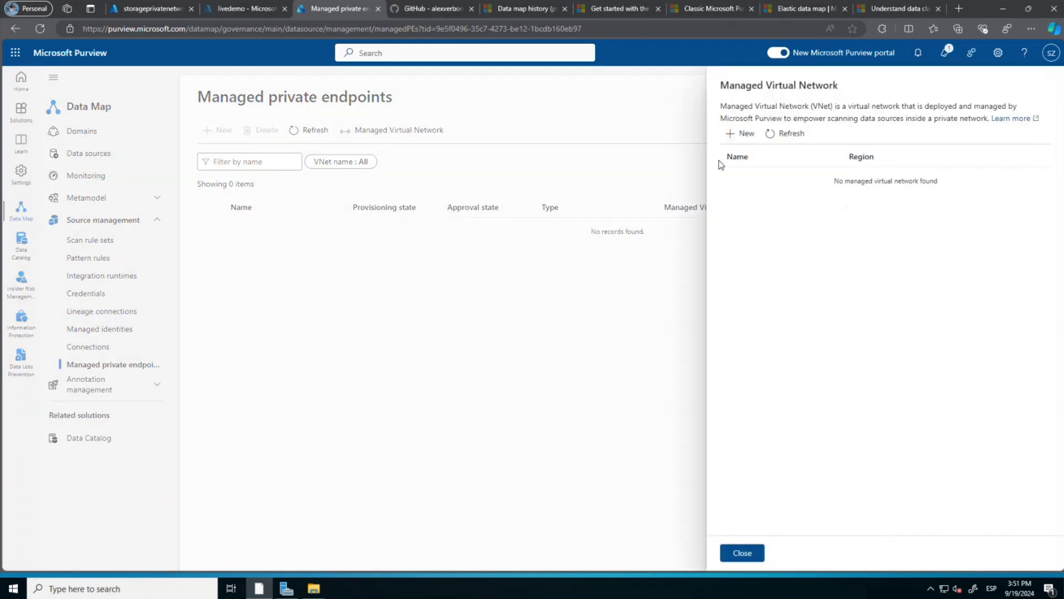
left_click(738, 133)
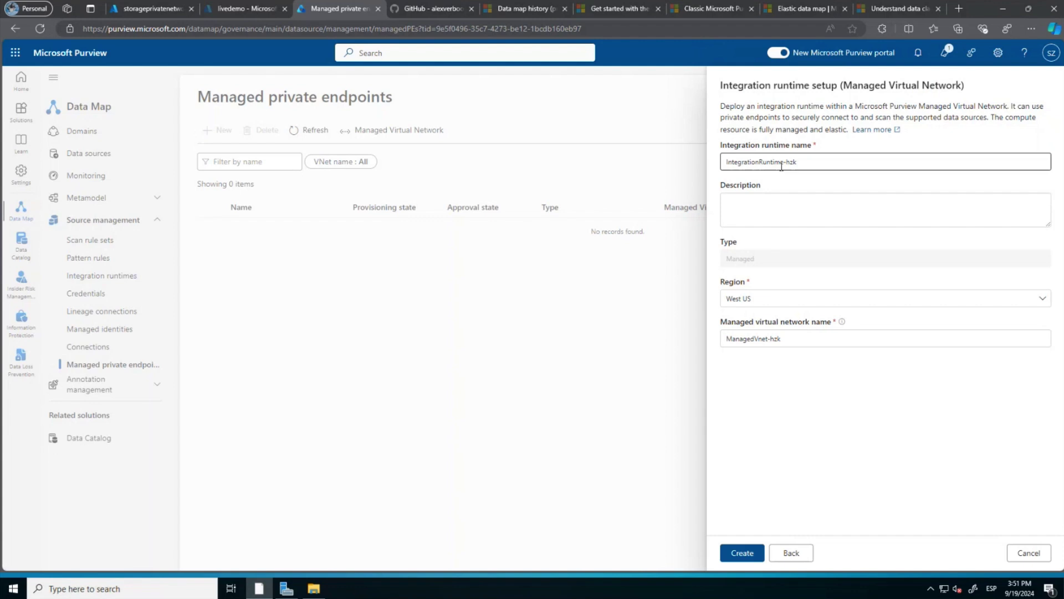
left_click_drag(798, 162, 726, 157)
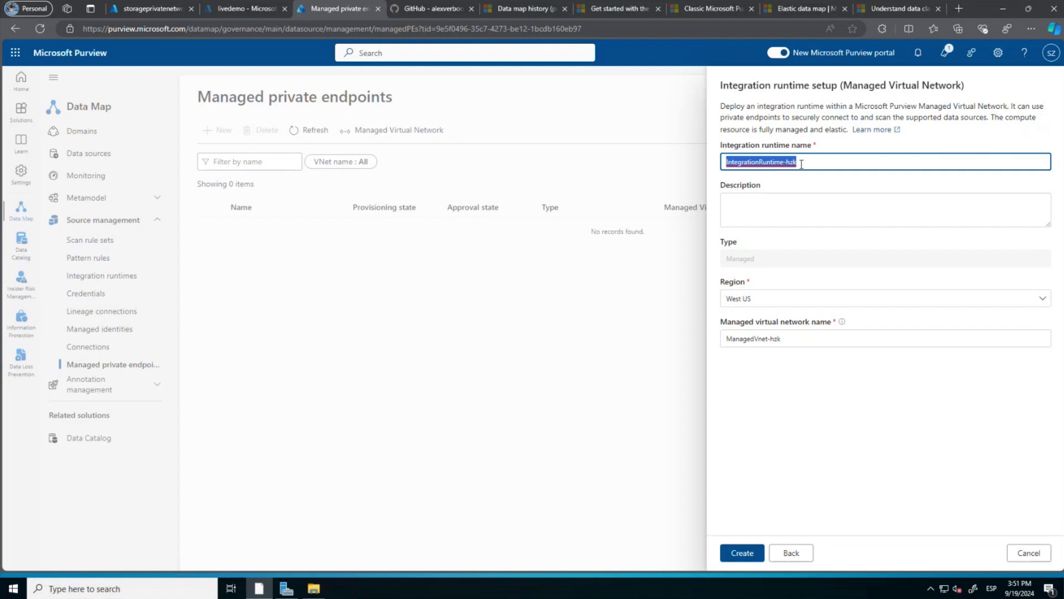
type("Private")
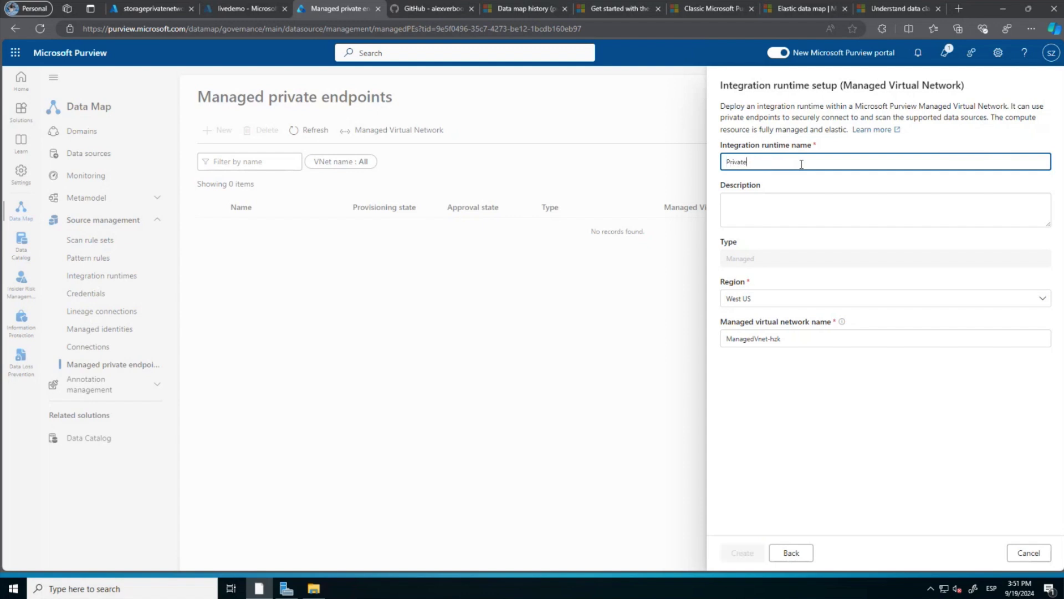
type("Endpoints")
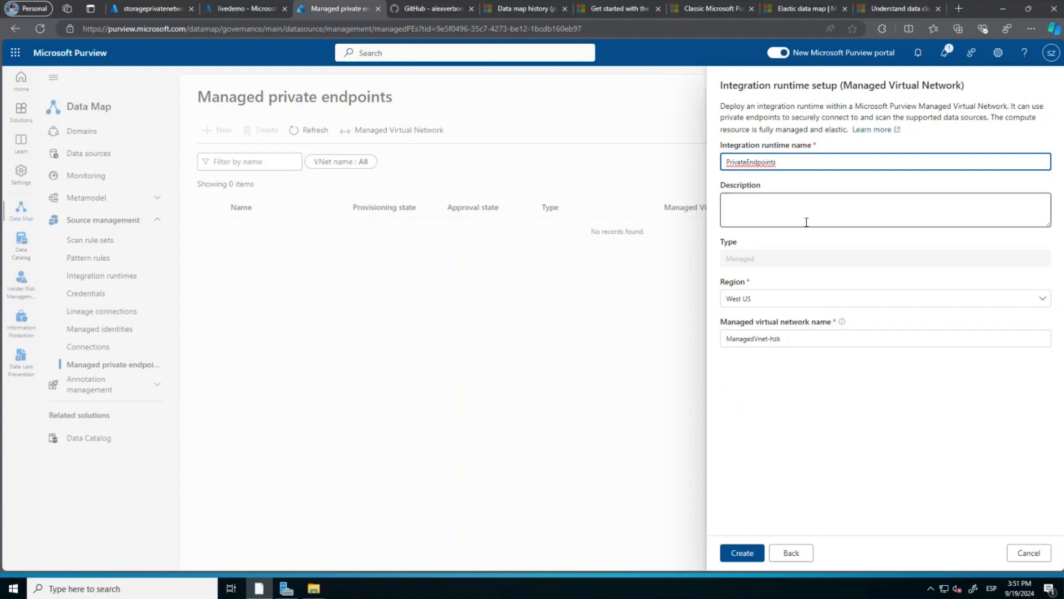
left_click(743, 561)
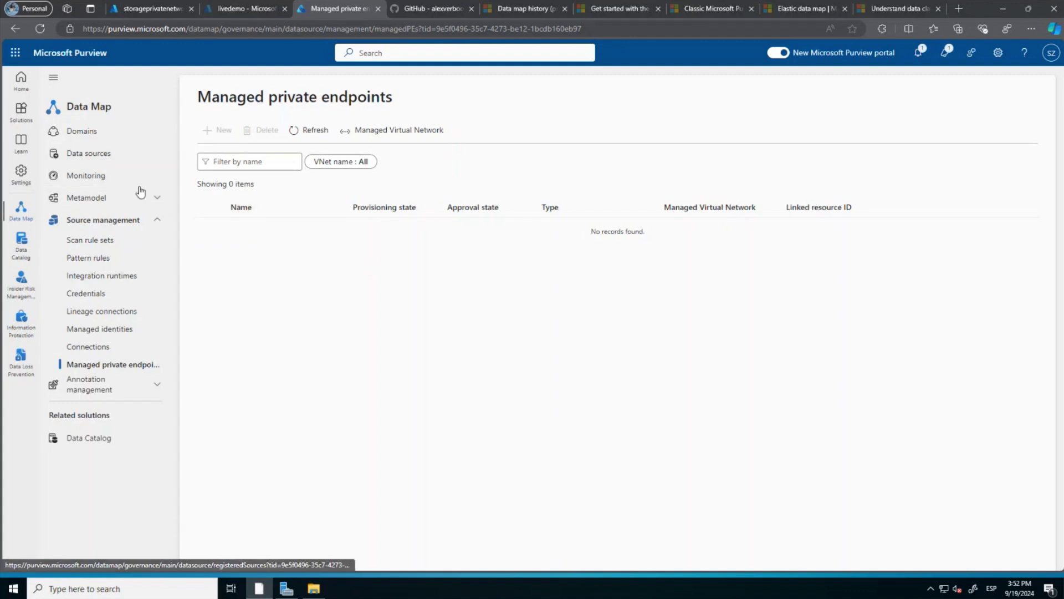
Begin registering an Azure Blob Storage source under the Azure Blob Storage collection.
left_click(99, 158)
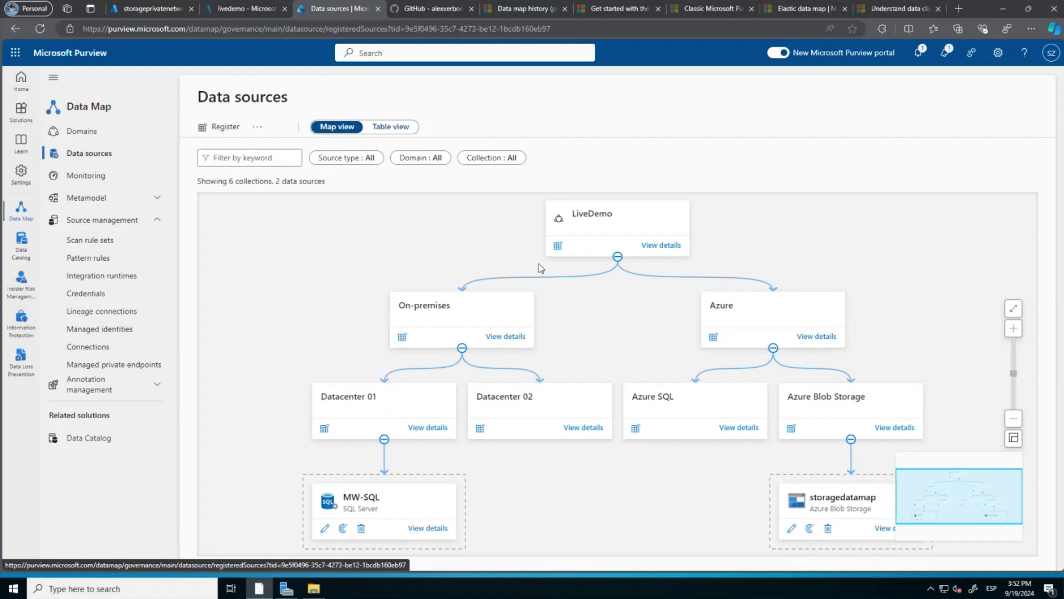
left_click(791, 429)
scroll(953, 365, "down", 1)
scroll(953, 365, "down", 1)
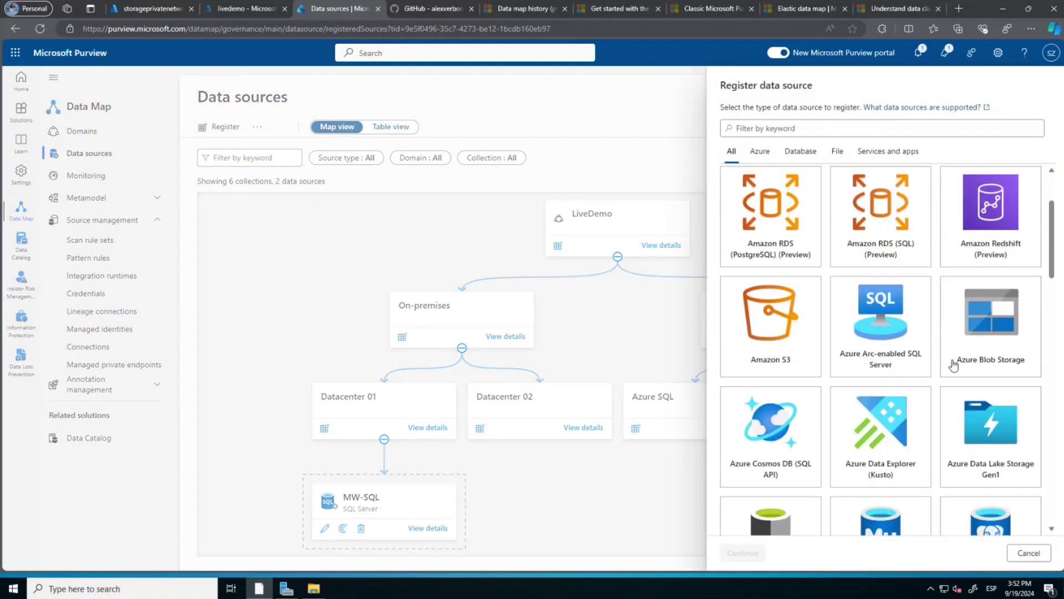
left_click(954, 364)
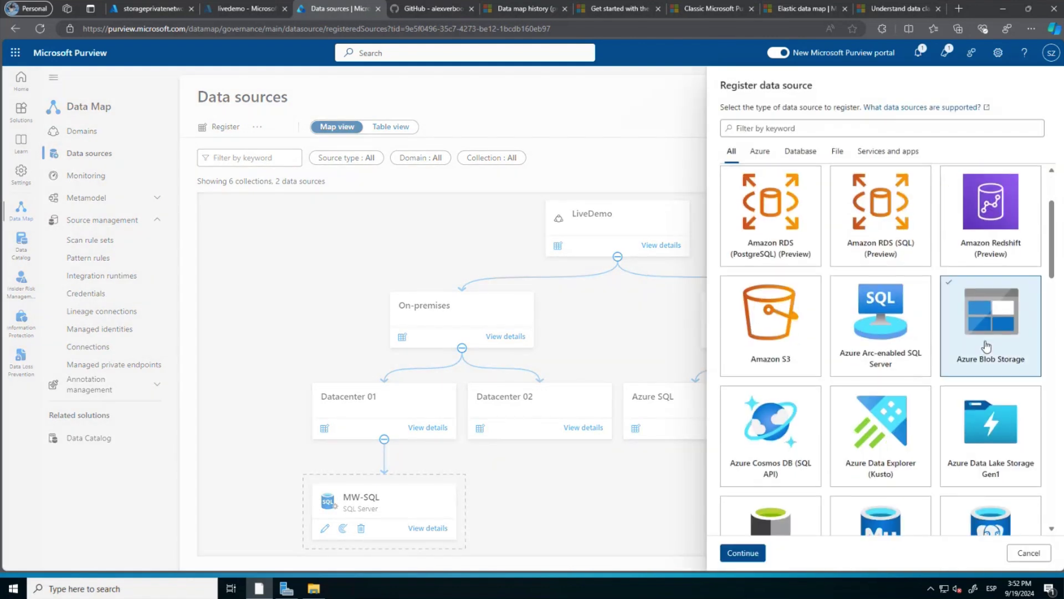
left_click(743, 553)
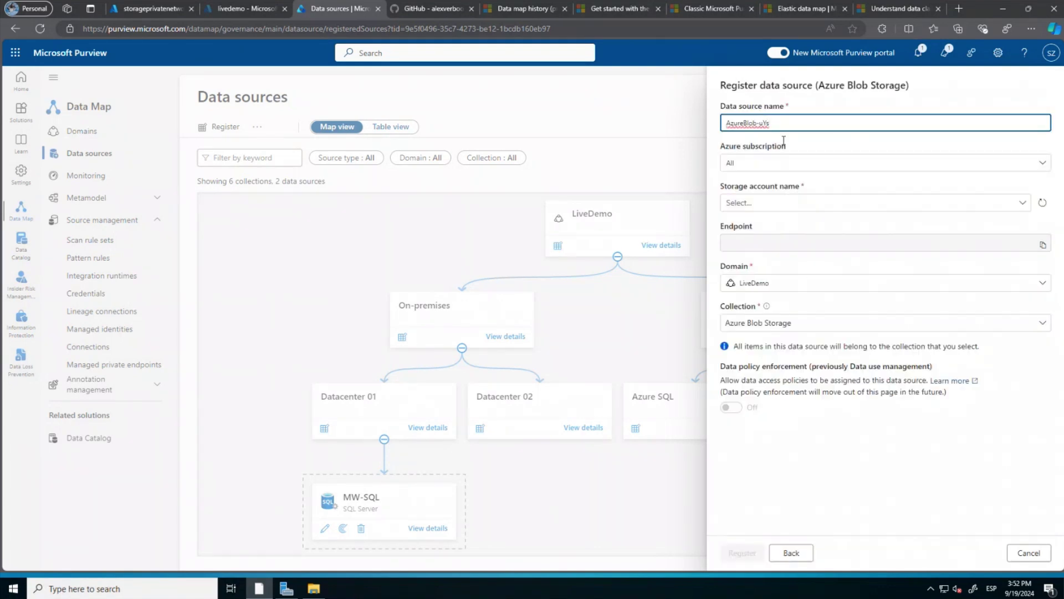
Name the data source storageprivatenetwork, copying the account name from Azure portal.
left_click_drag(779, 121, 716, 124)
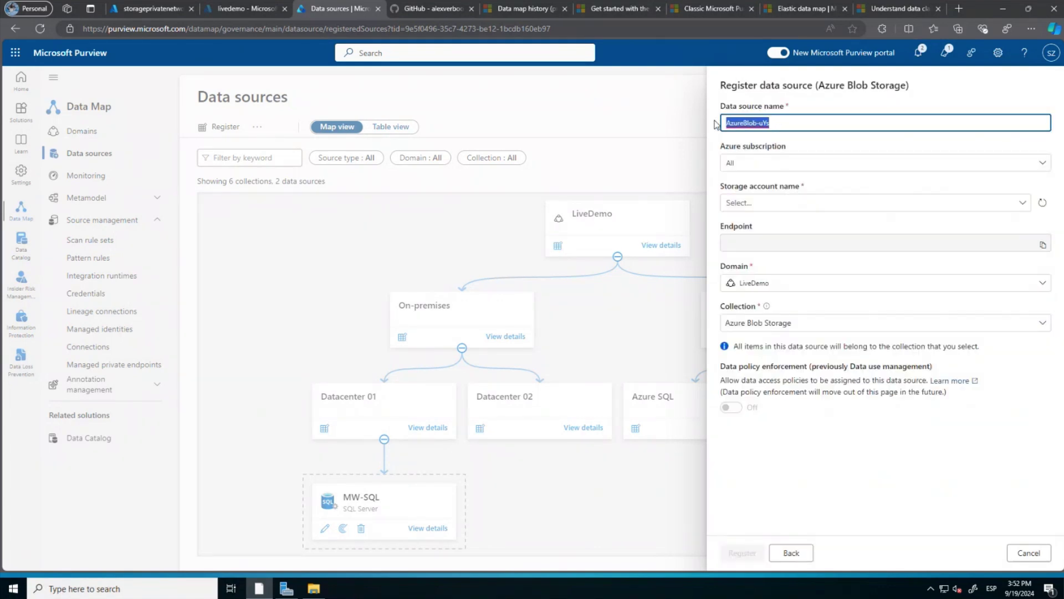
left_click(151, 9)
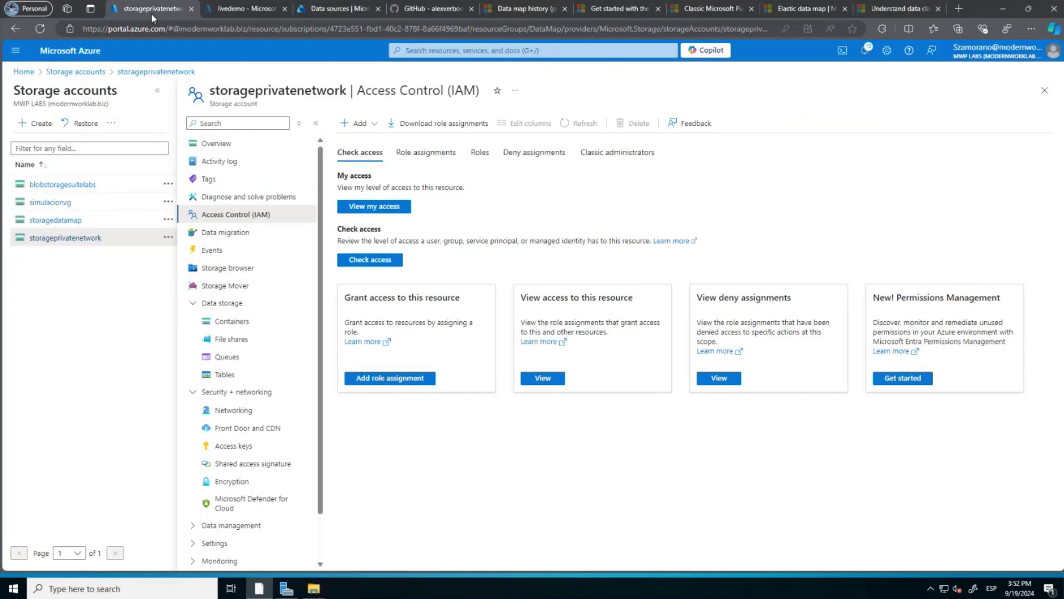
left_click_drag(346, 91, 211, 91)
key("ctrl+c")
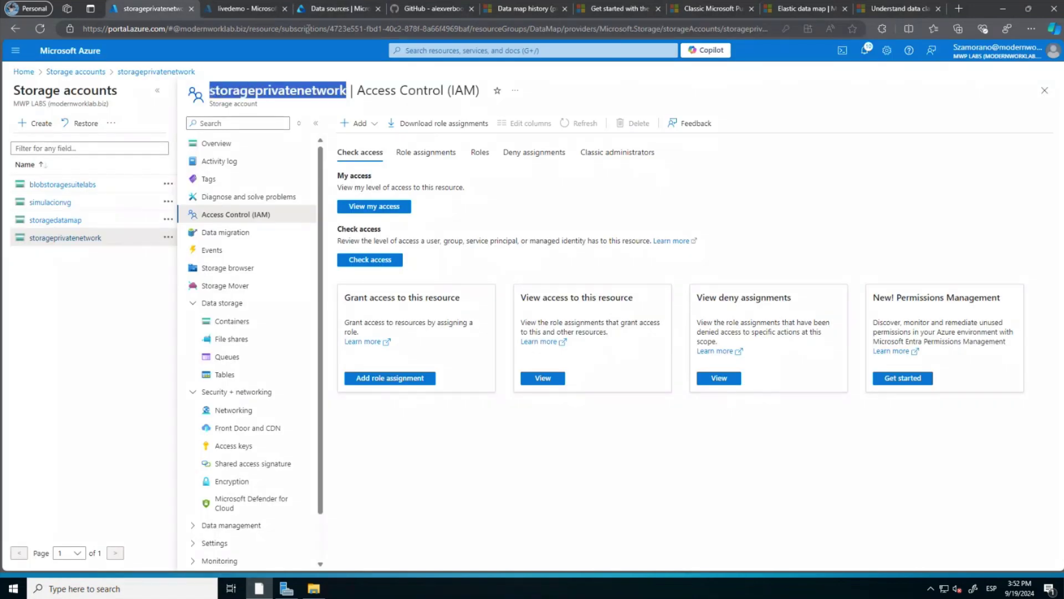
left_click(324, 11)
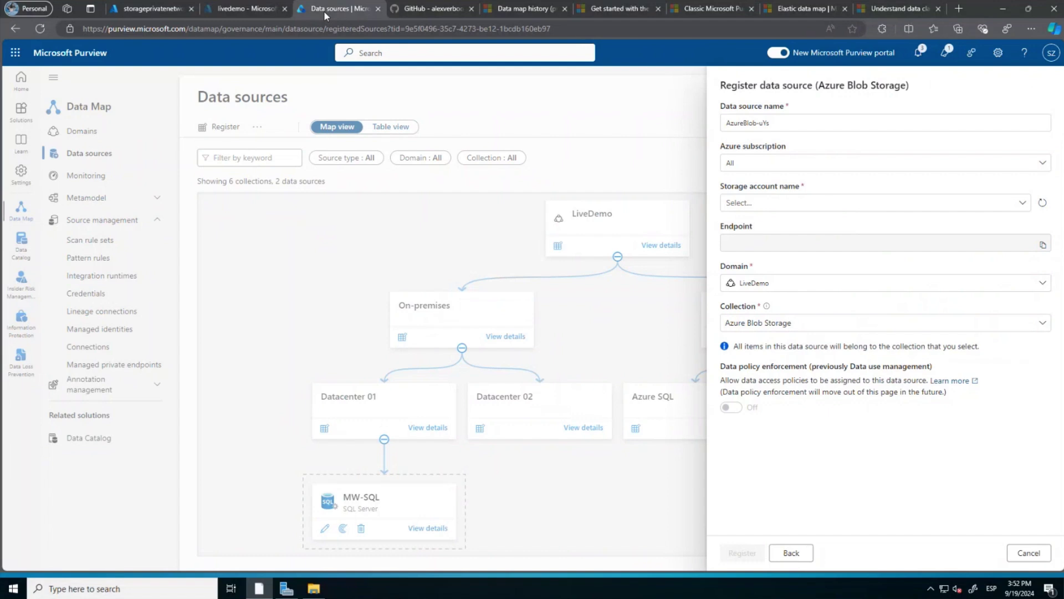
left_click_drag(810, 123, 833, 127)
key("ctrl+v")
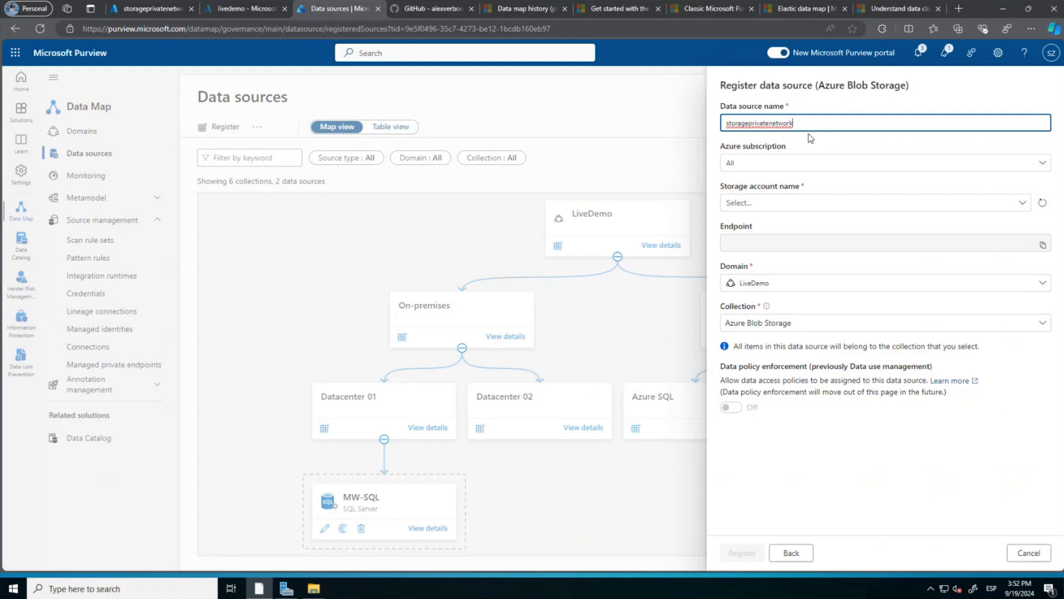
Select storageprivatenetwork as the storage account and register the source.
left_click(762, 204)
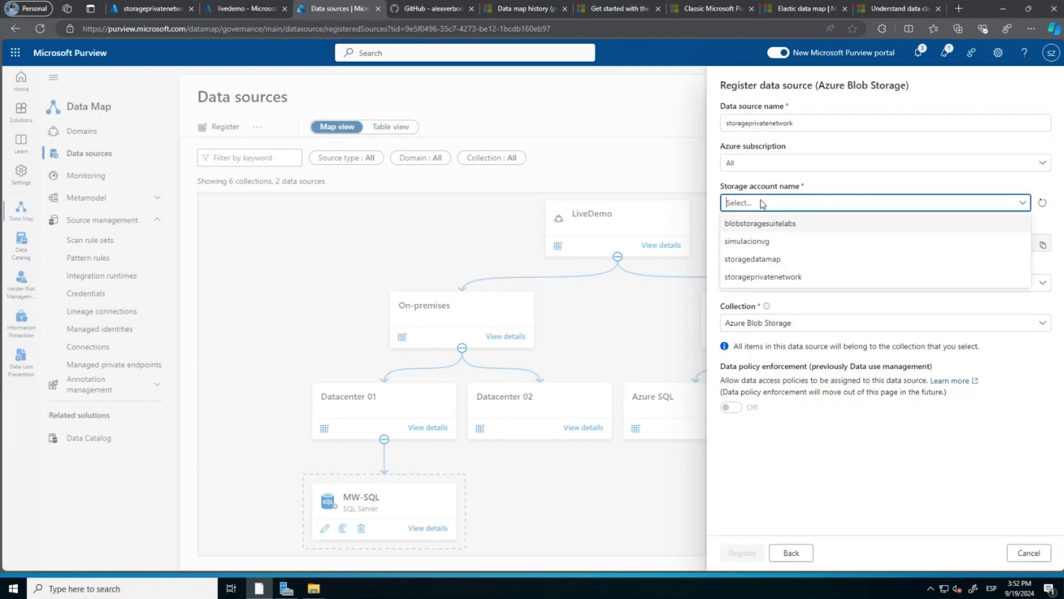
left_click(780, 277)
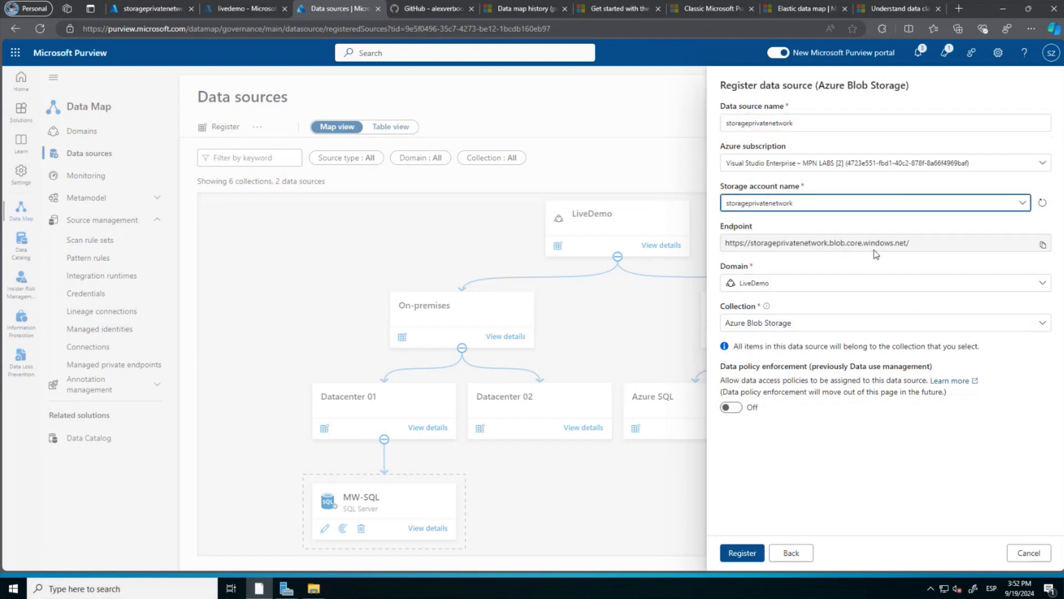
left_click(743, 553)
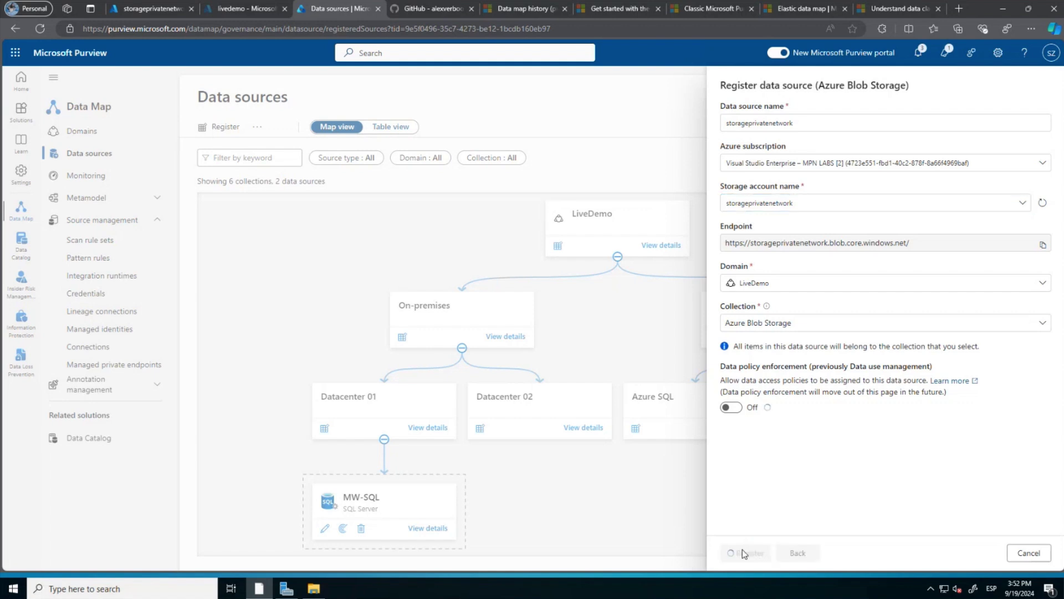
scroll(728, 459, "down", 2)
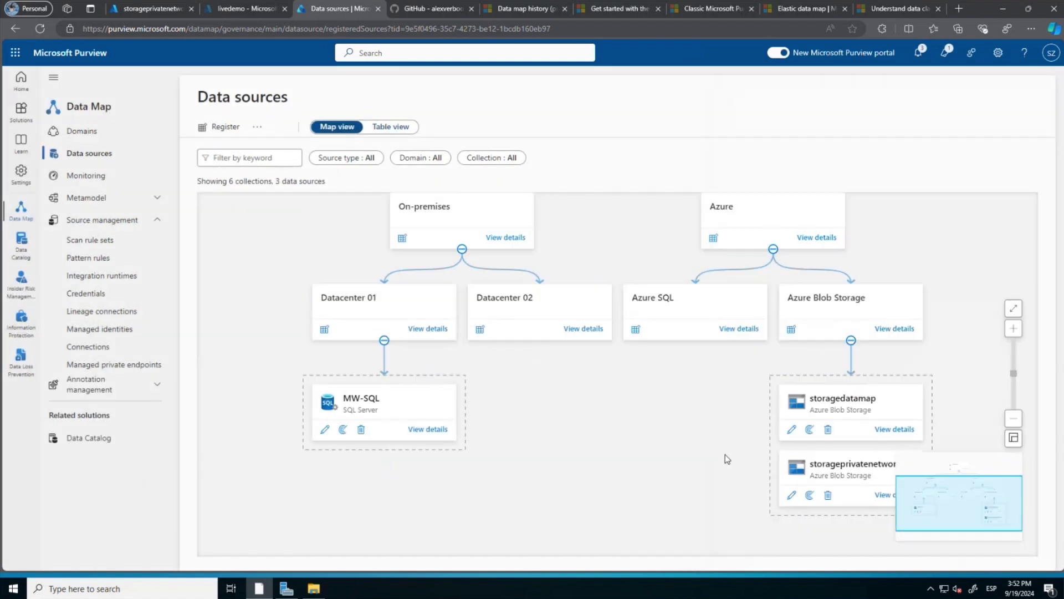
scroll(728, 459, "down", 1)
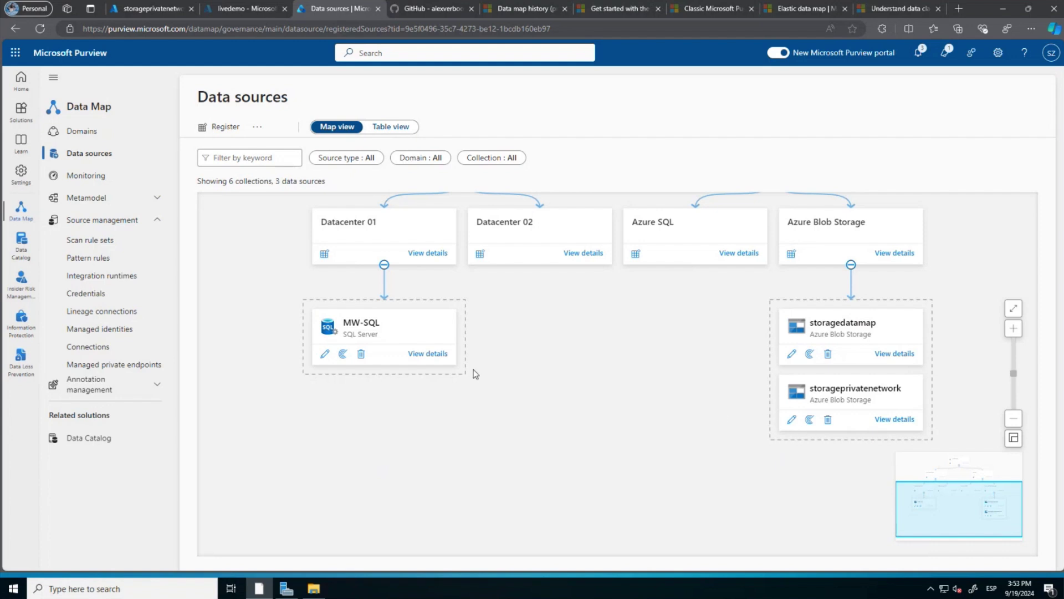
left_click(111, 365)
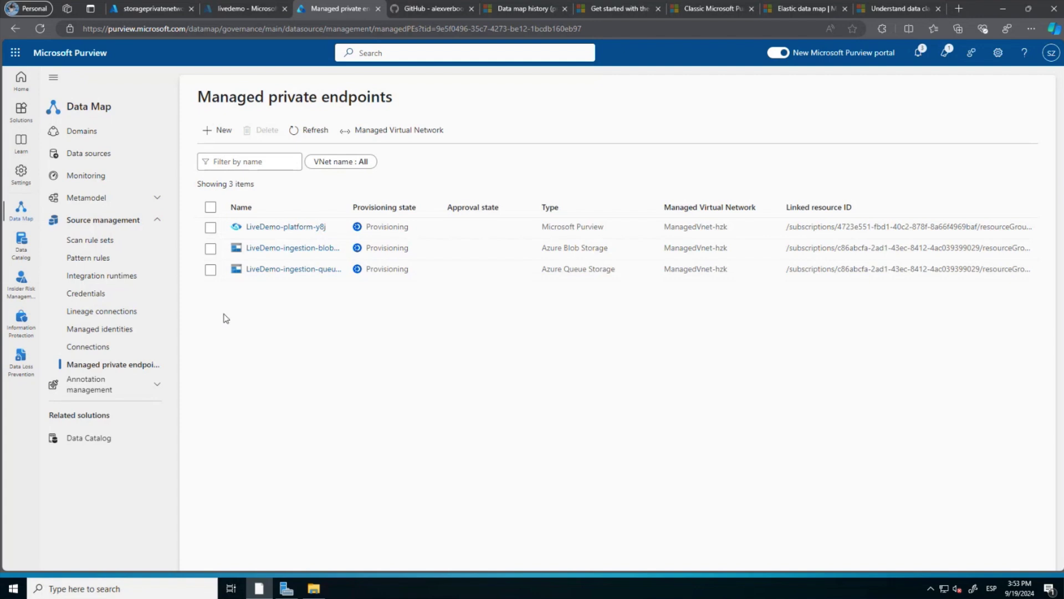
left_click(123, 156)
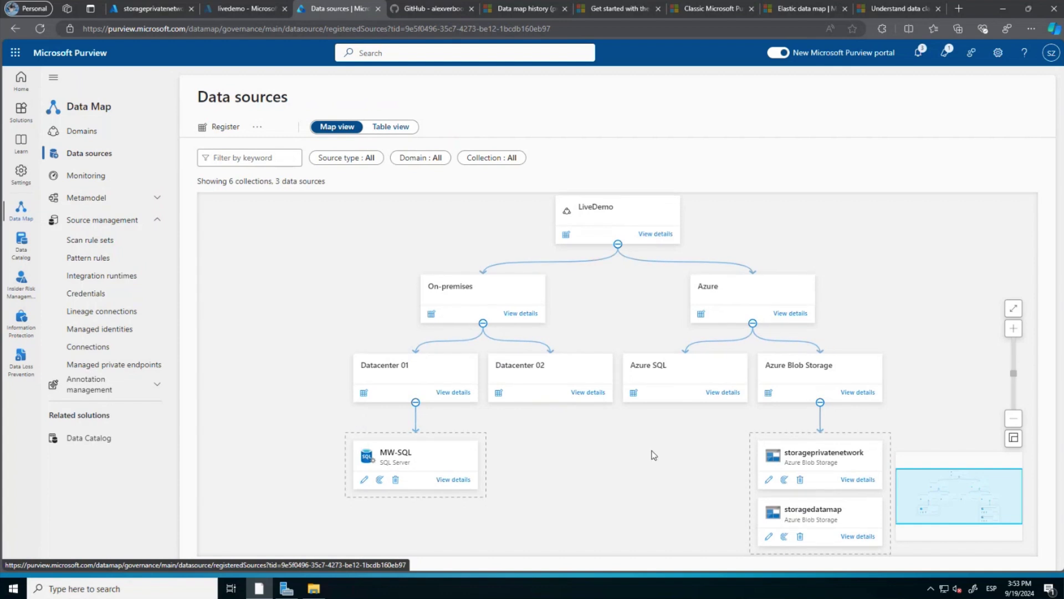
scroll(654, 454, "down", 2)
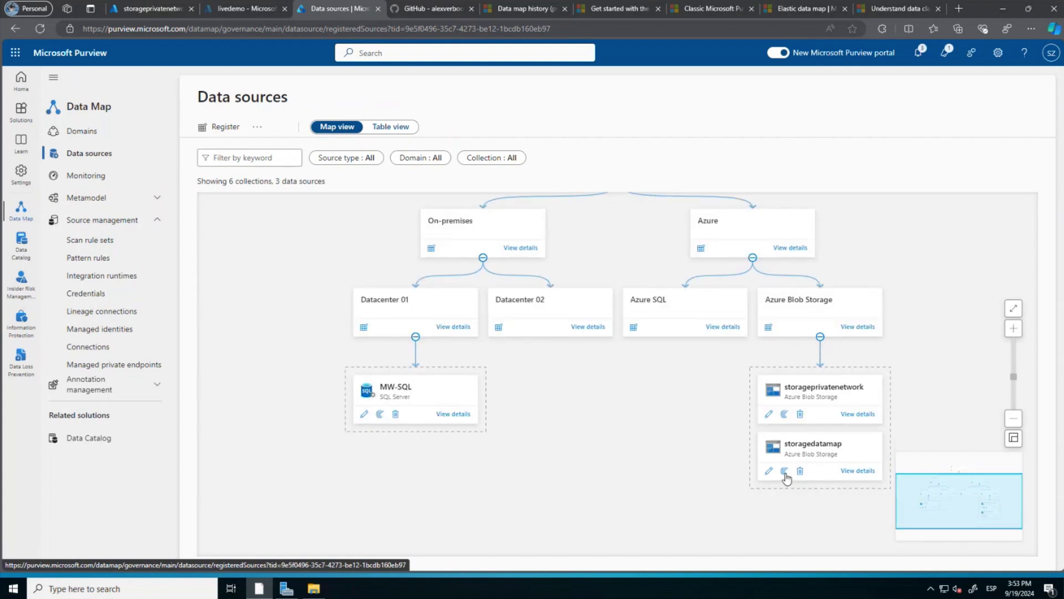
left_click(785, 414)
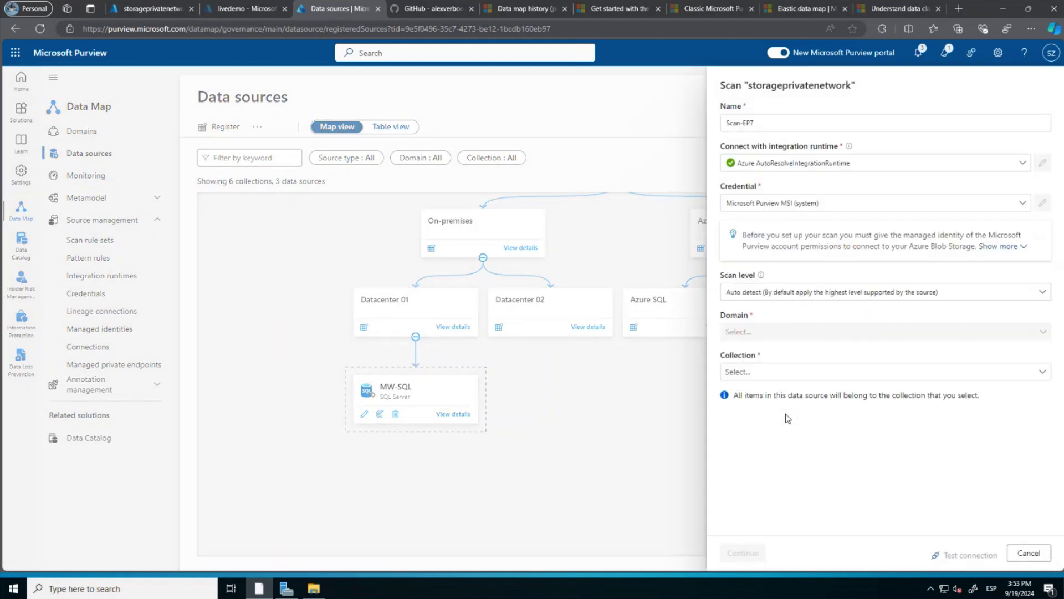
left_click(765, 119)
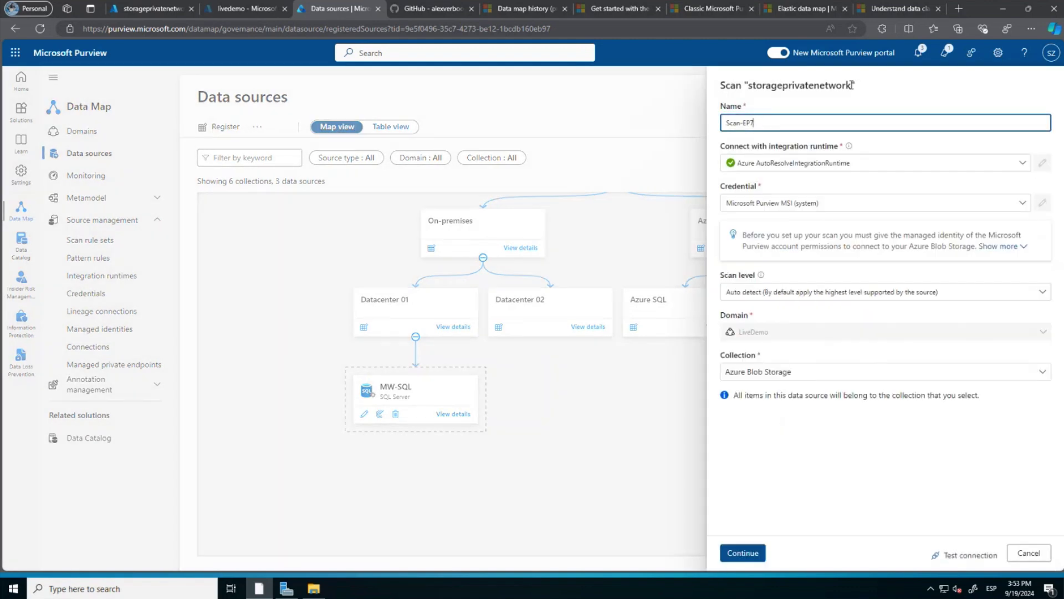
left_click_drag(853, 85, 748, 85)
key("ctrl+c")
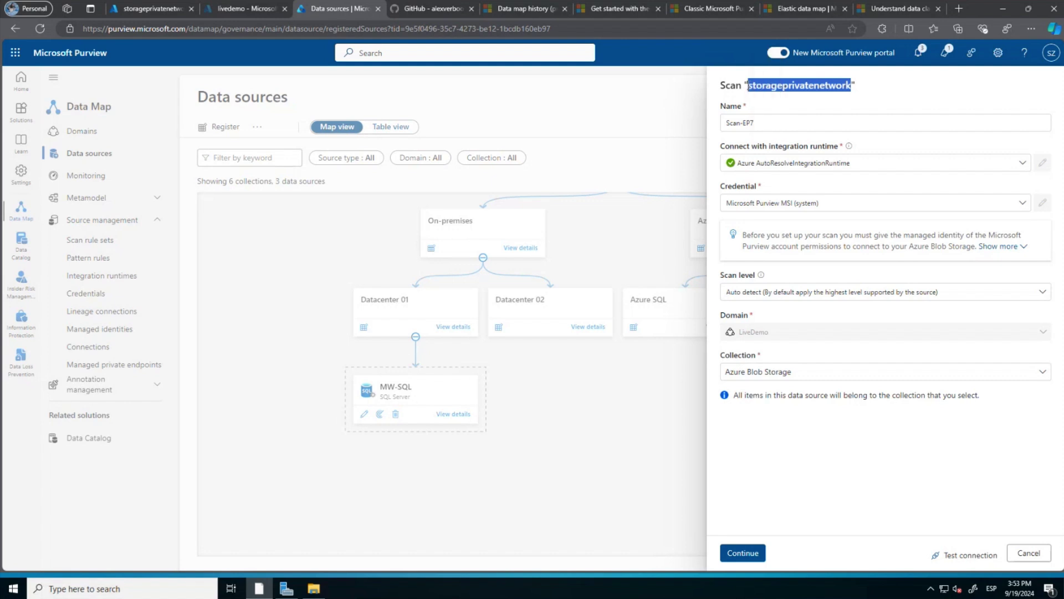
left_click(772, 118)
key("BackSpace")
key("BackSpace")
key("BackSpace")
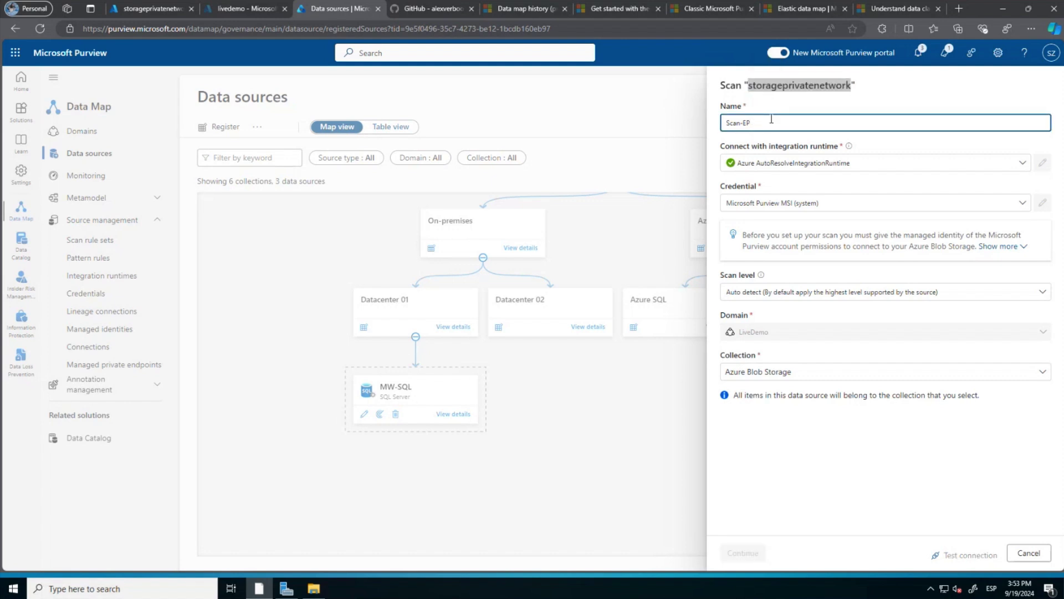
key("ctrl+v")
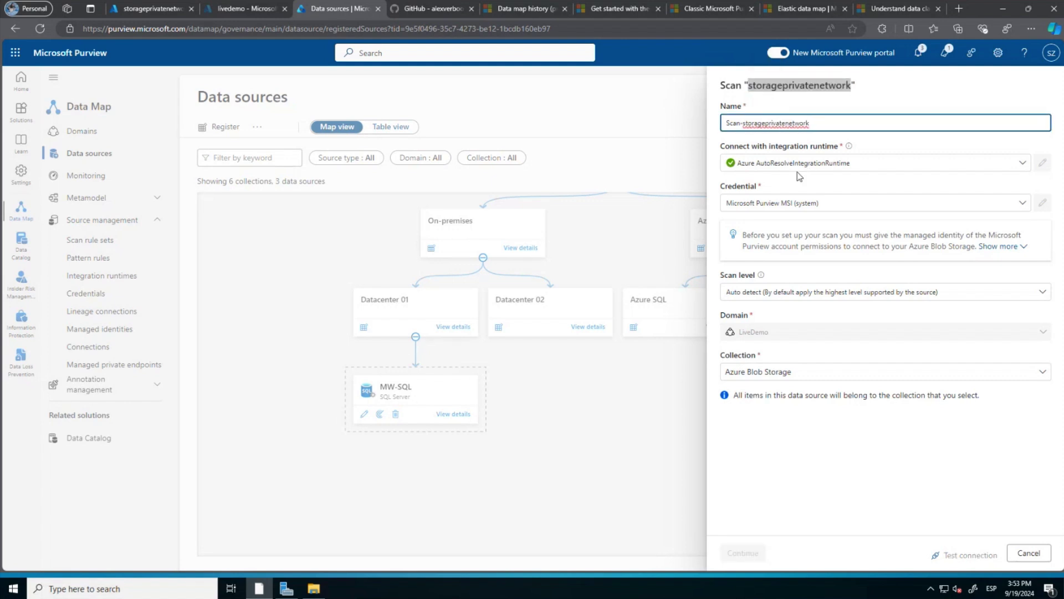
left_click(797, 165)
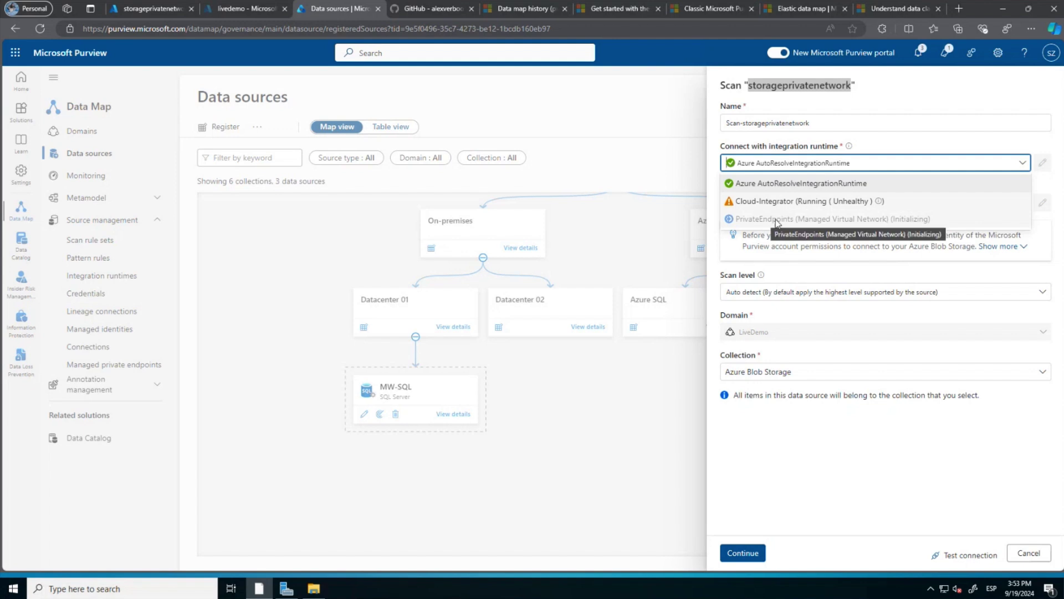
left_click(847, 482)
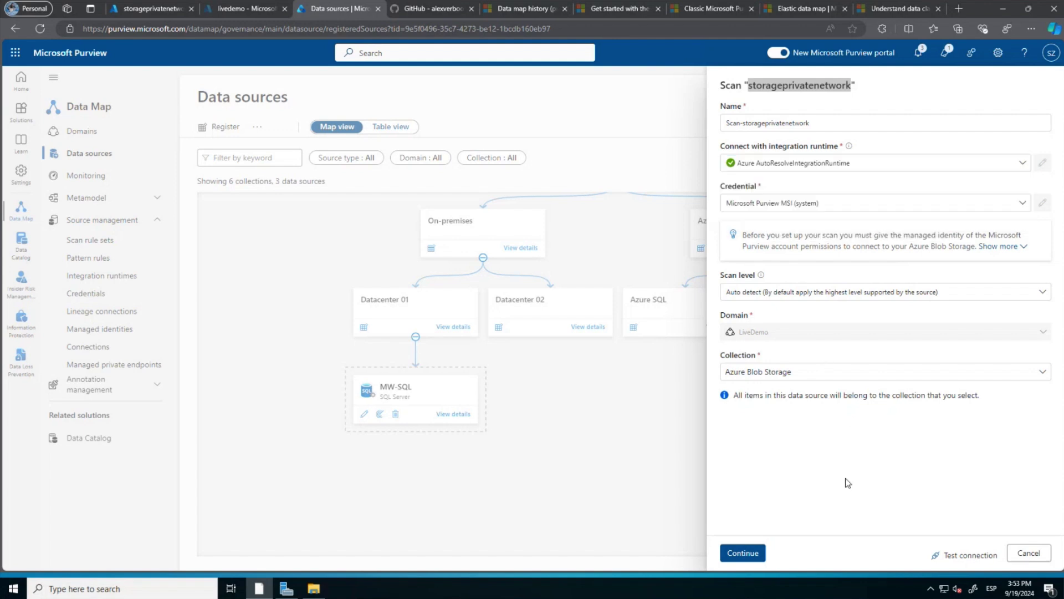
left_click(1030, 558)
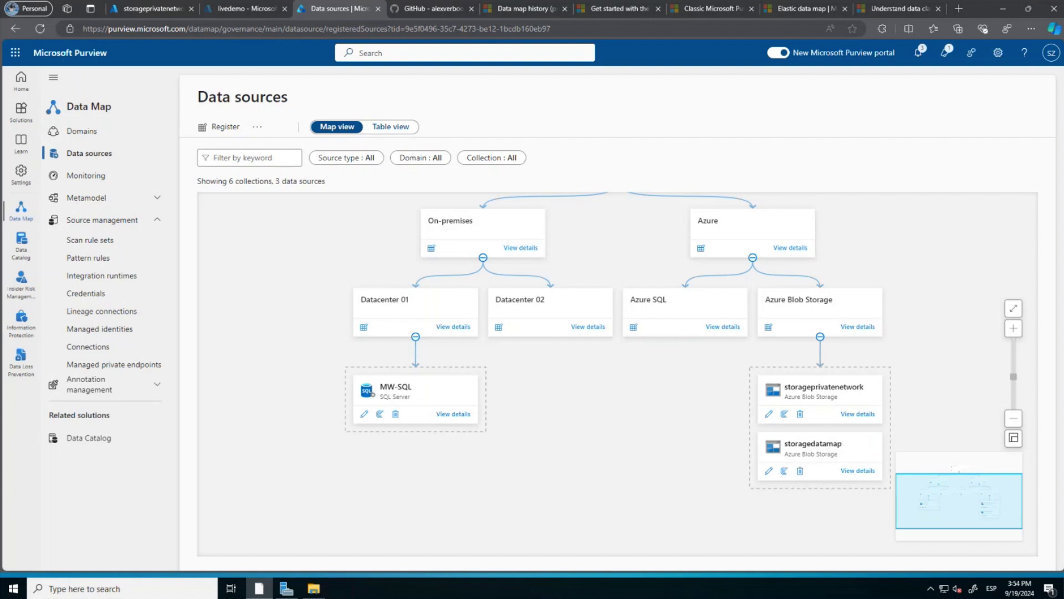
Read the Azure SQL Database guide's Assign Permissions page on GitHub, then return to Purview.
key("alt+Tab")
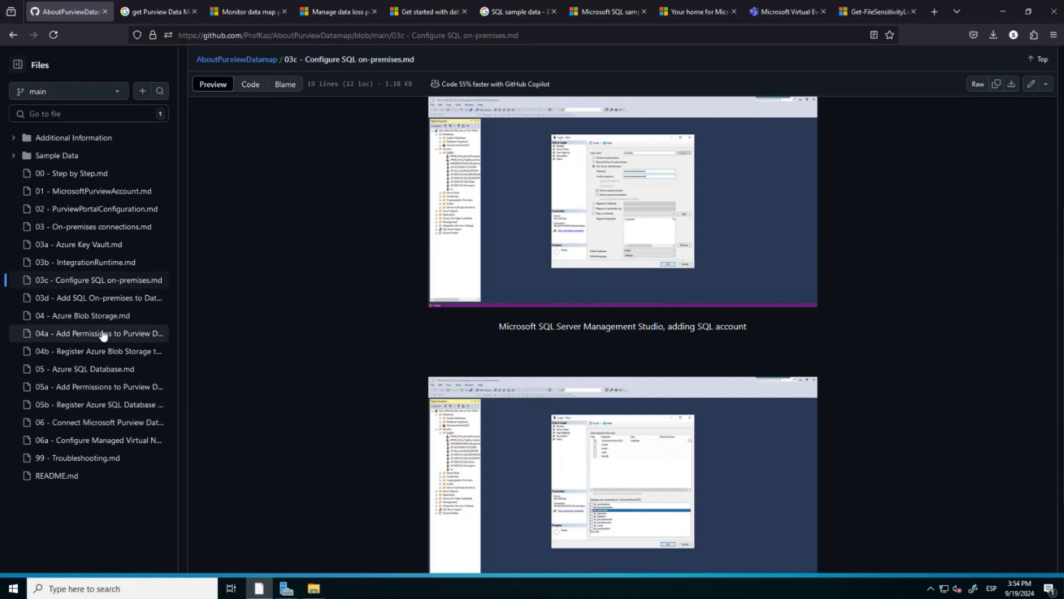
left_click(94, 376)
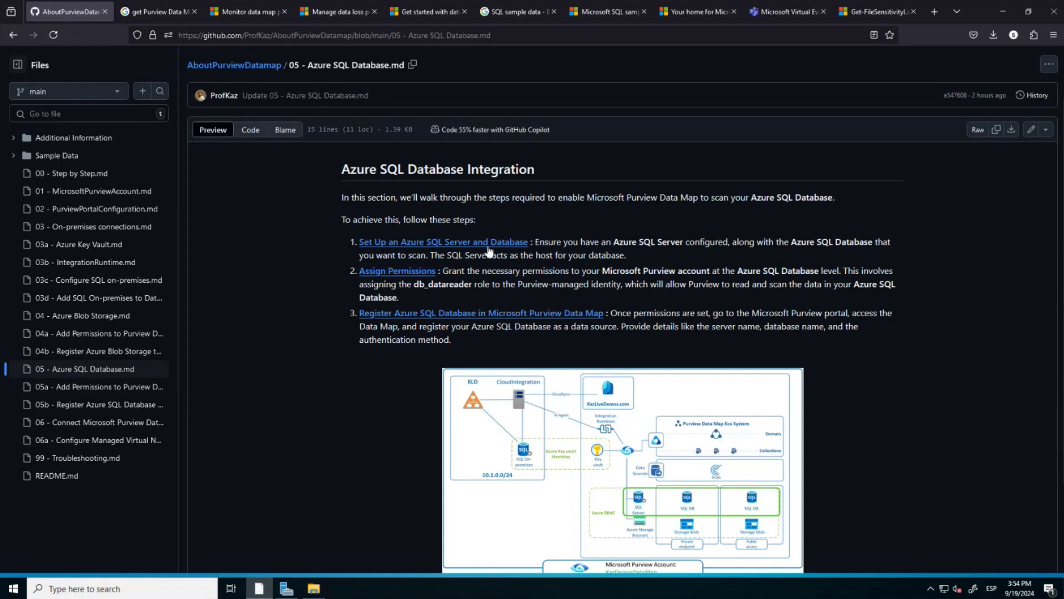
left_click(377, 275)
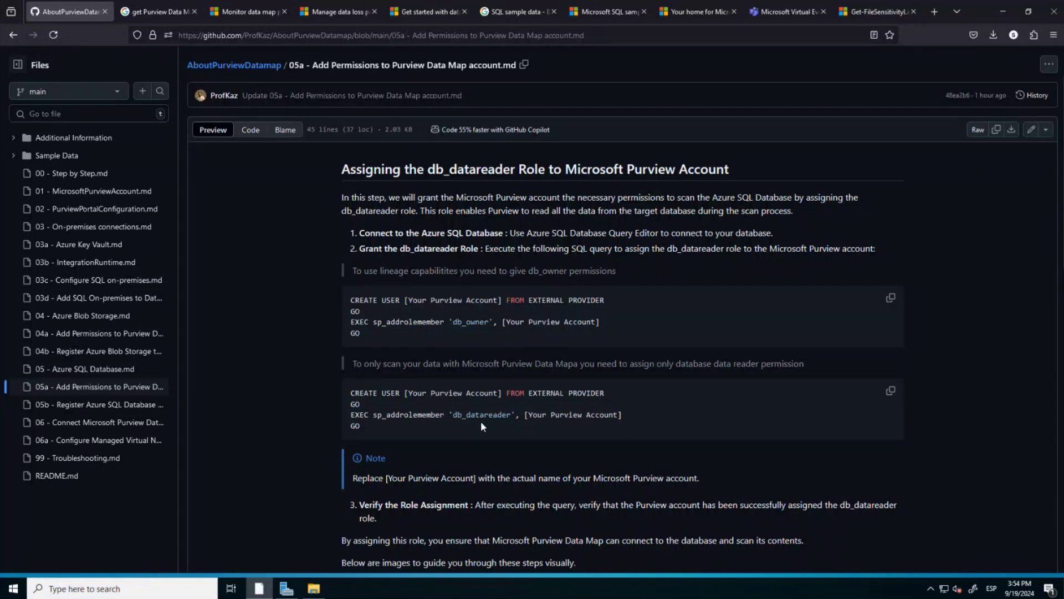
scroll(506, 427, "down", 3)
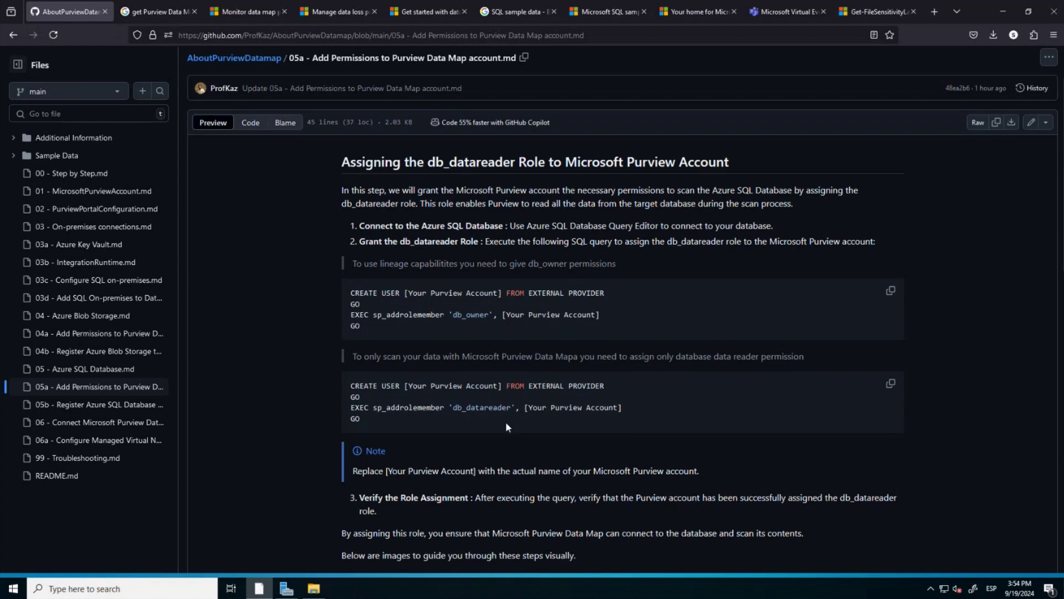
scroll(505, 426, "down", 3)
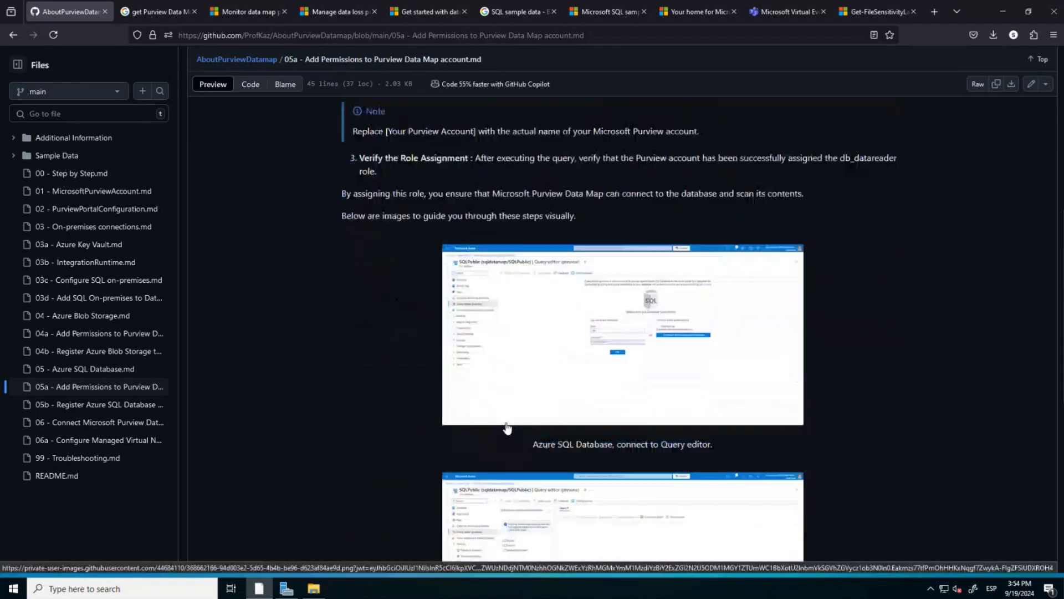
scroll(505, 425, "up", 3)
scroll(508, 428, "down", 3)
scroll(507, 428, "up", 5)
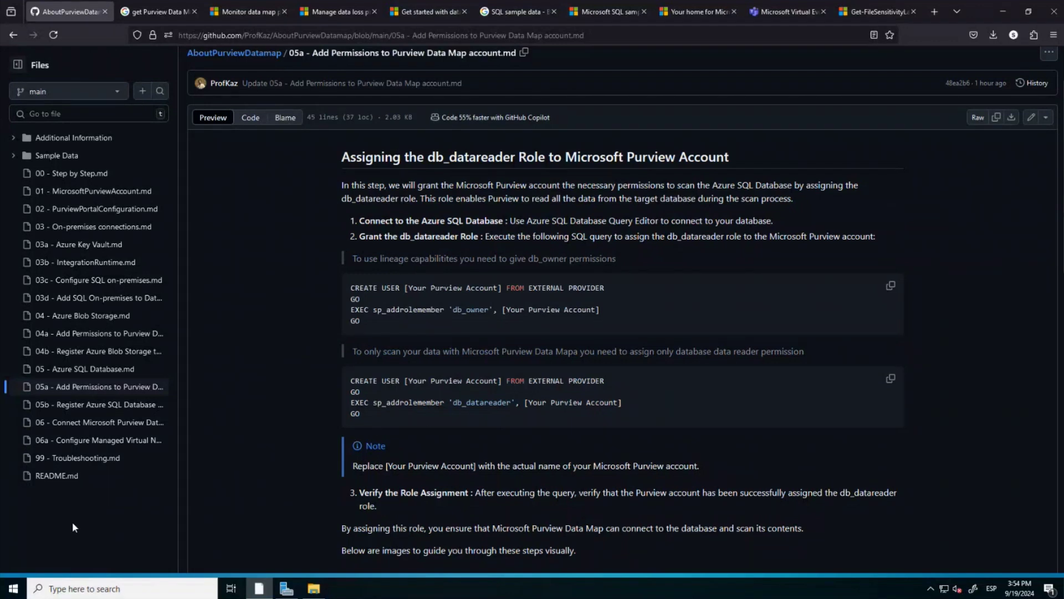
key("alt+Tab")
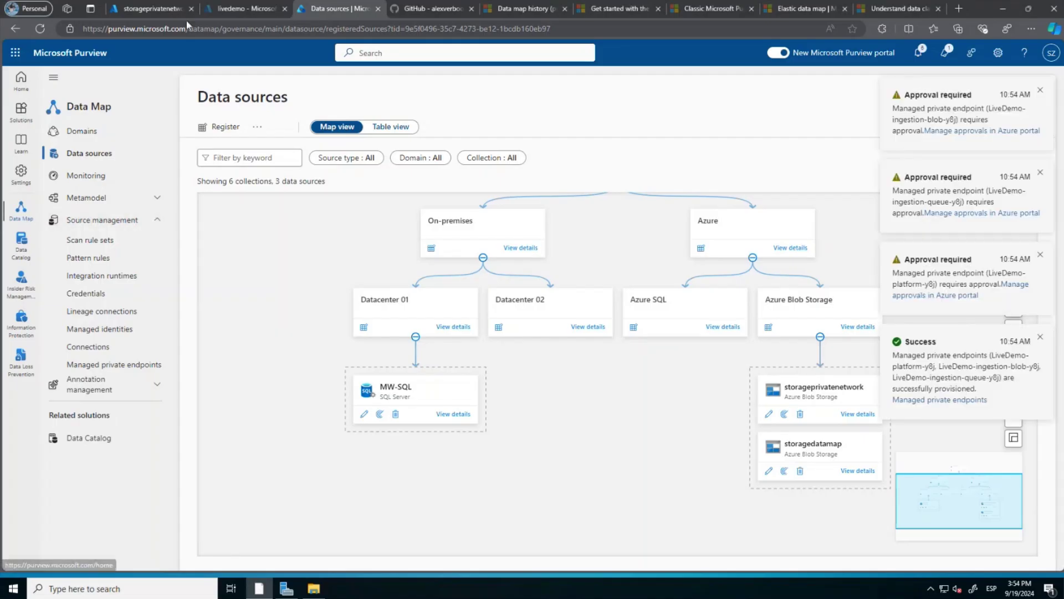
Search the Azure portal for 'Azure sql' and open the sqldatamap SQL server.
left_click(155, 10)
left_click(449, 51)
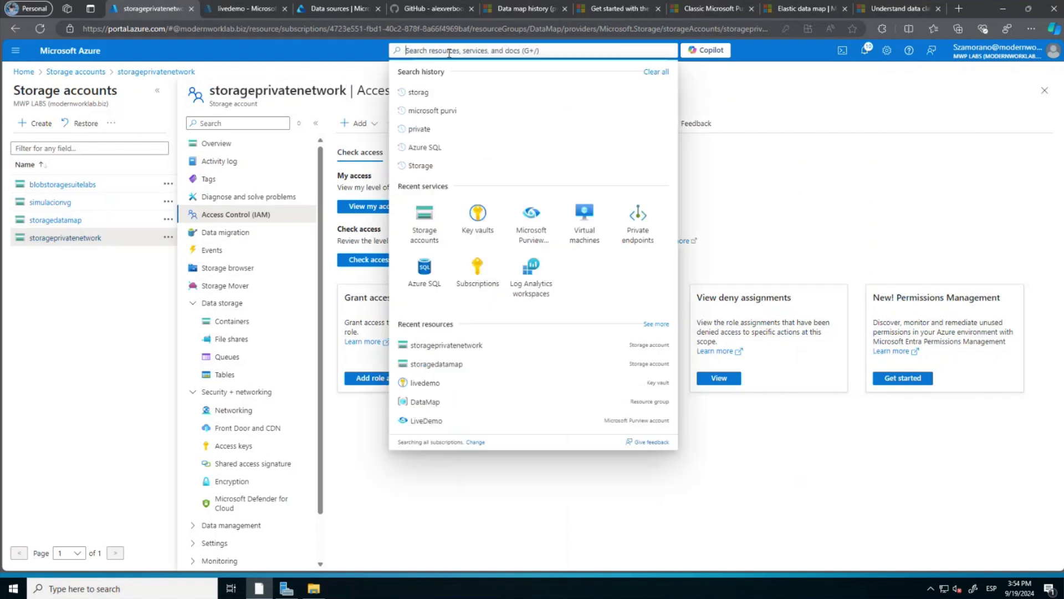
type("Azure")
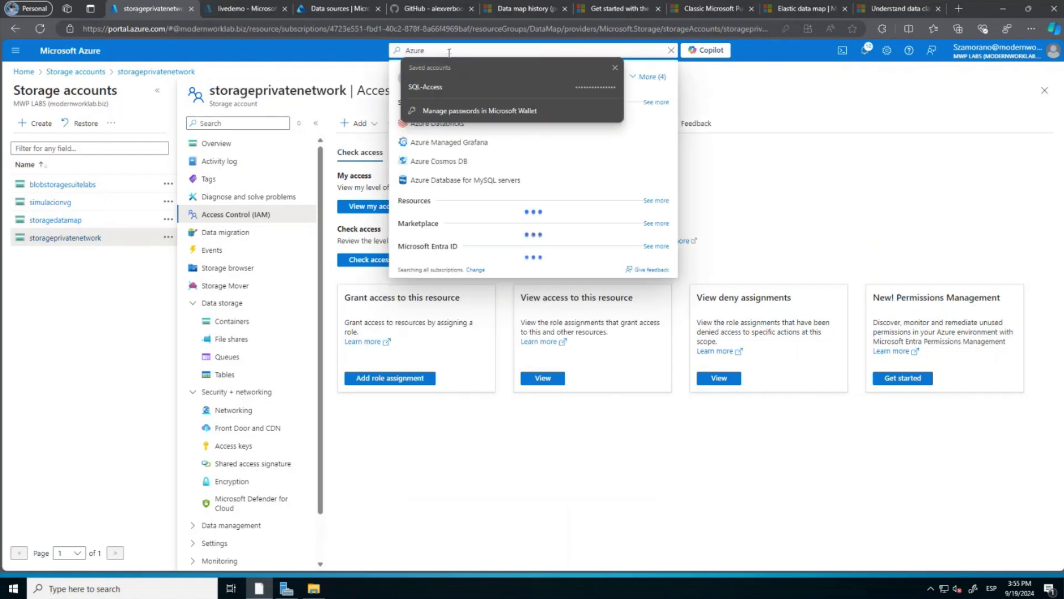
type(" sql")
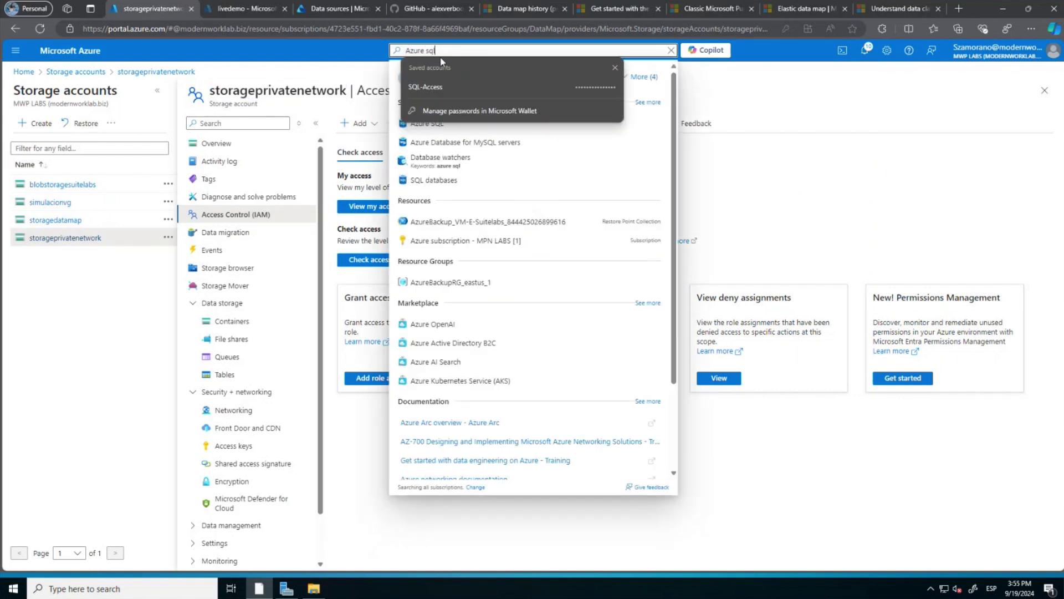
key("Return")
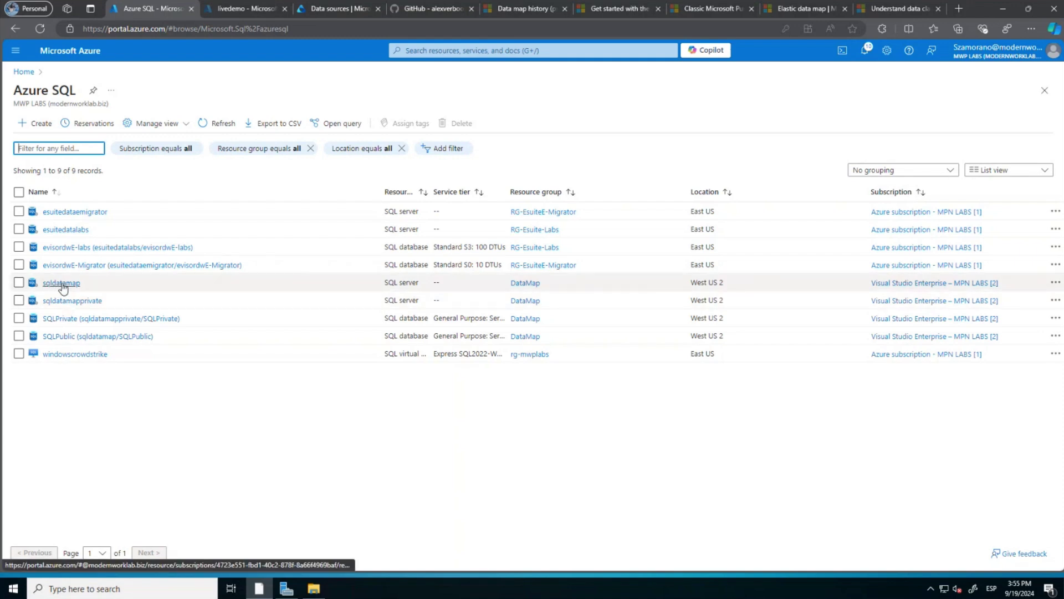
left_click(61, 283)
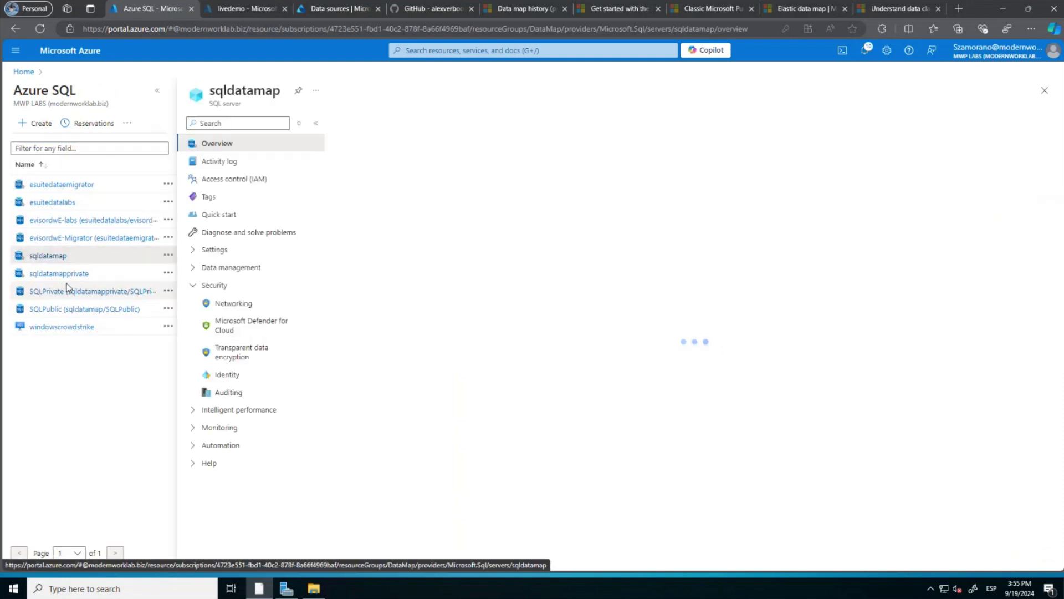
Check sqldatamapprivate's private endpoint connections, then open the SQLPublic database on sqldatamap.
left_click(244, 306)
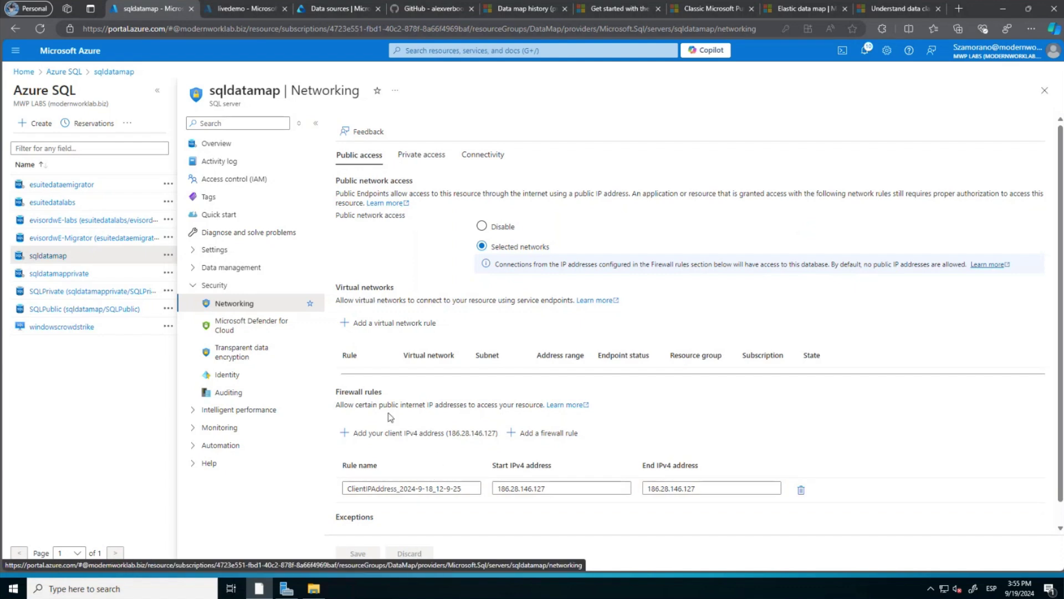
scroll(390, 416, "down", 1)
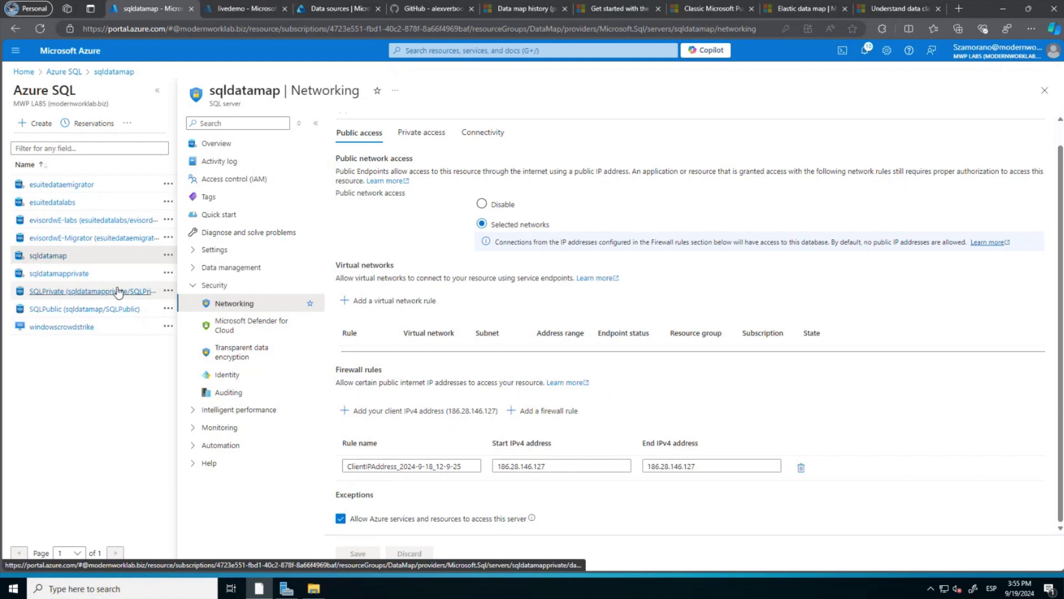
left_click(76, 275)
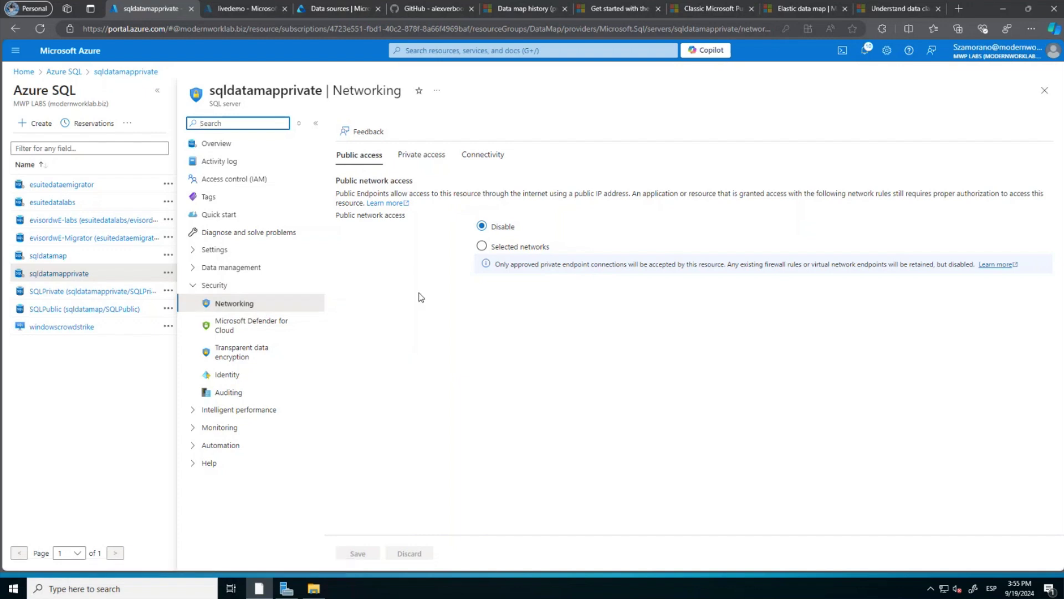
left_click(421, 158)
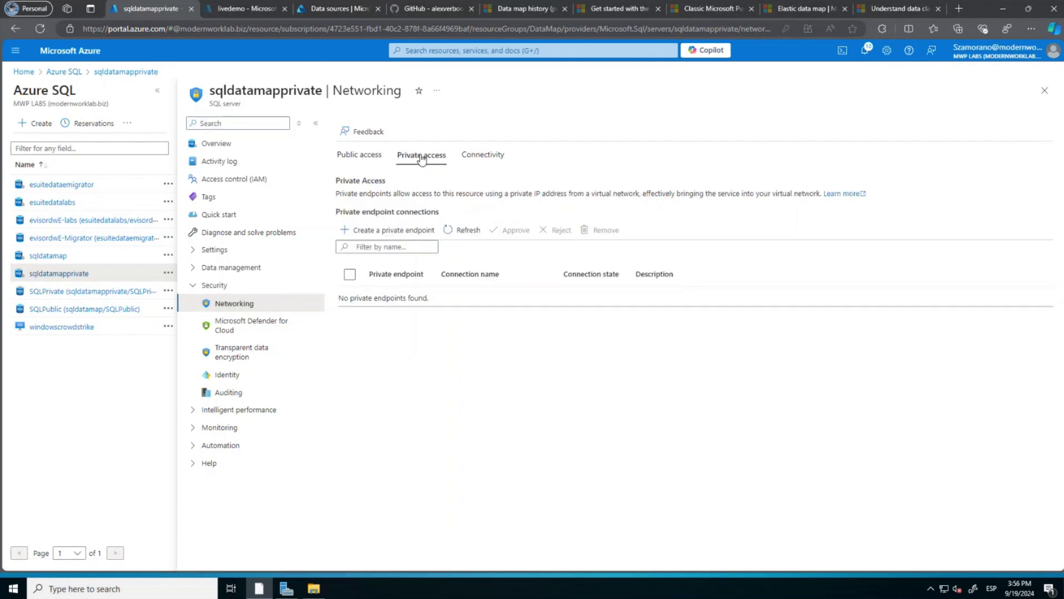
left_click(367, 159)
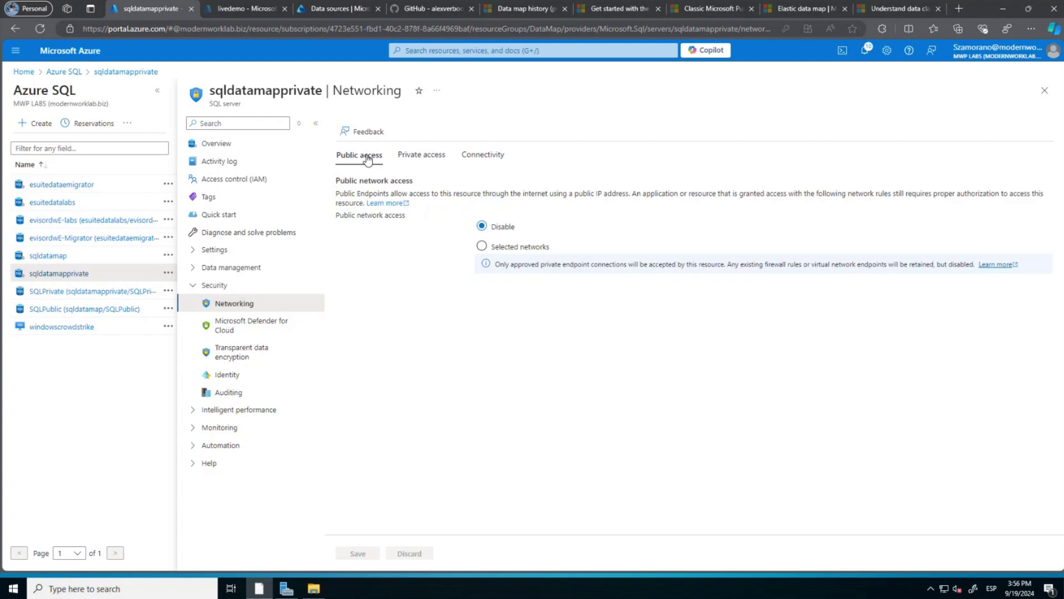
left_click(47, 256)
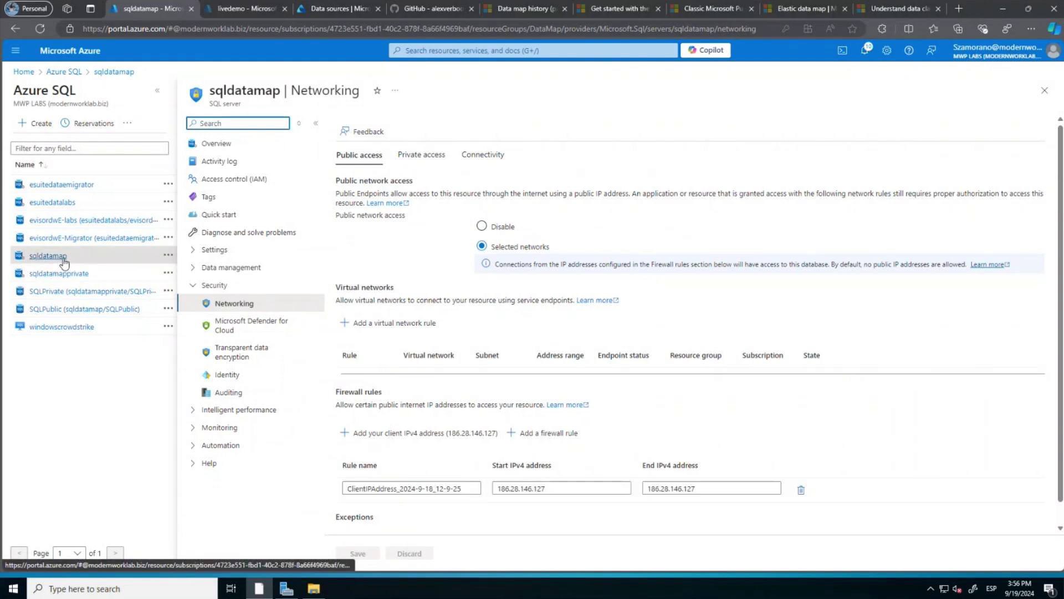
left_click(62, 313)
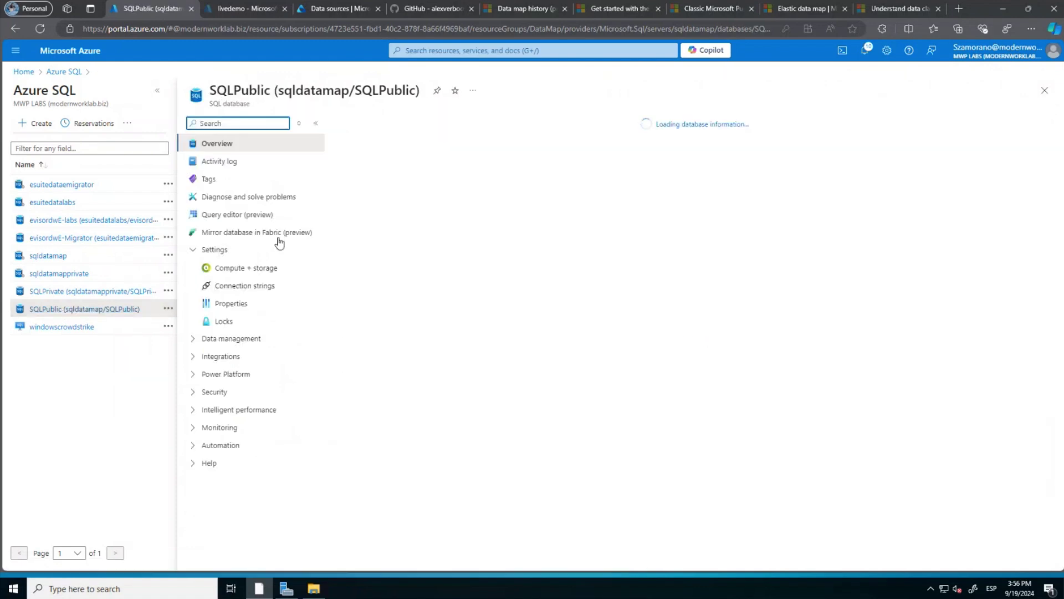
Try SQLPublic's query editor with Entra sign-in, then discard and go to the sqldatamap server.
left_click(251, 217)
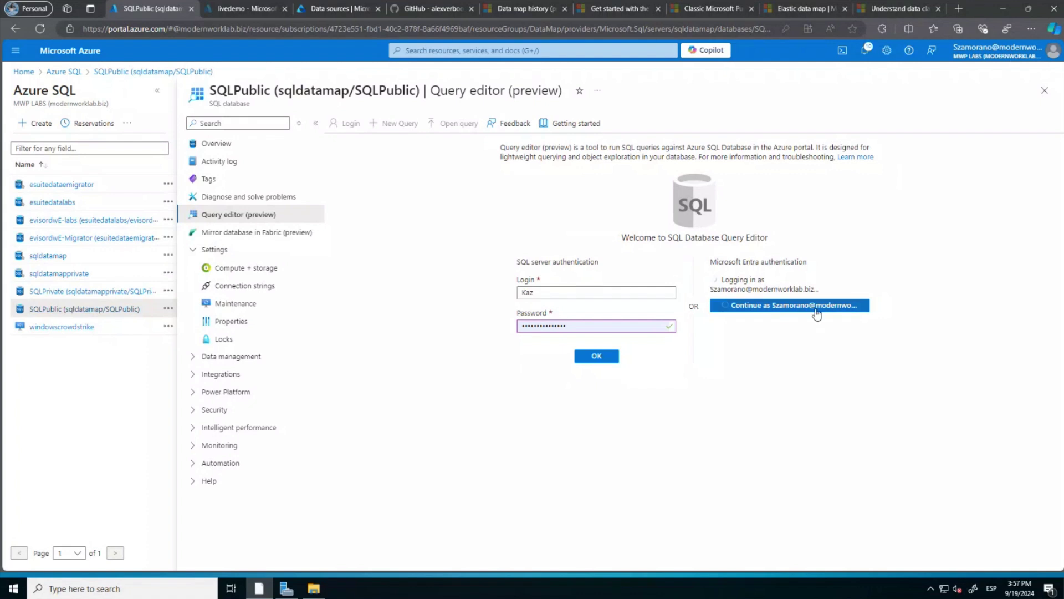
left_click(781, 311)
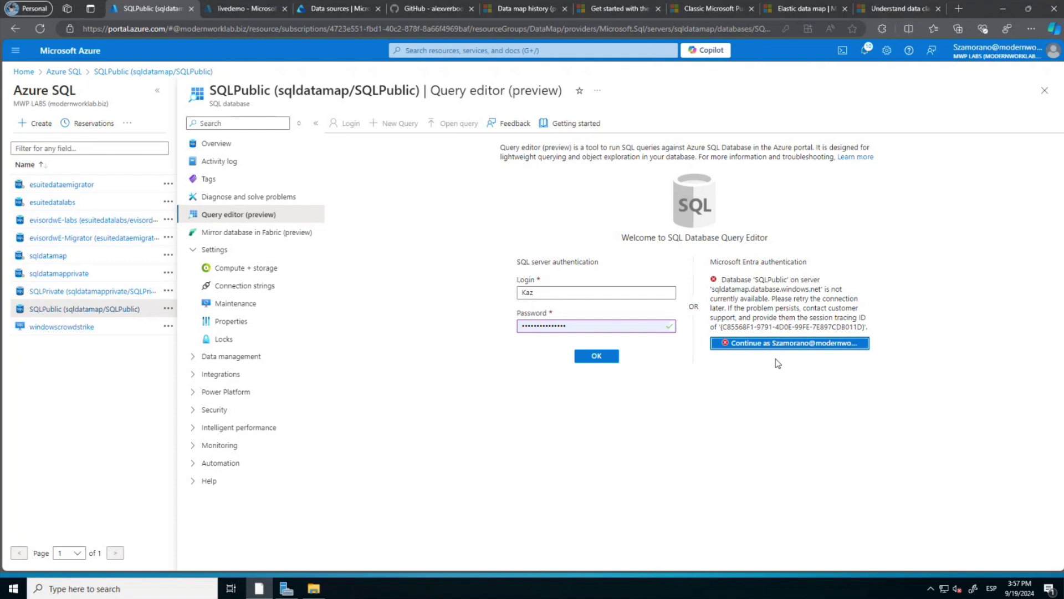
left_click(48, 256)
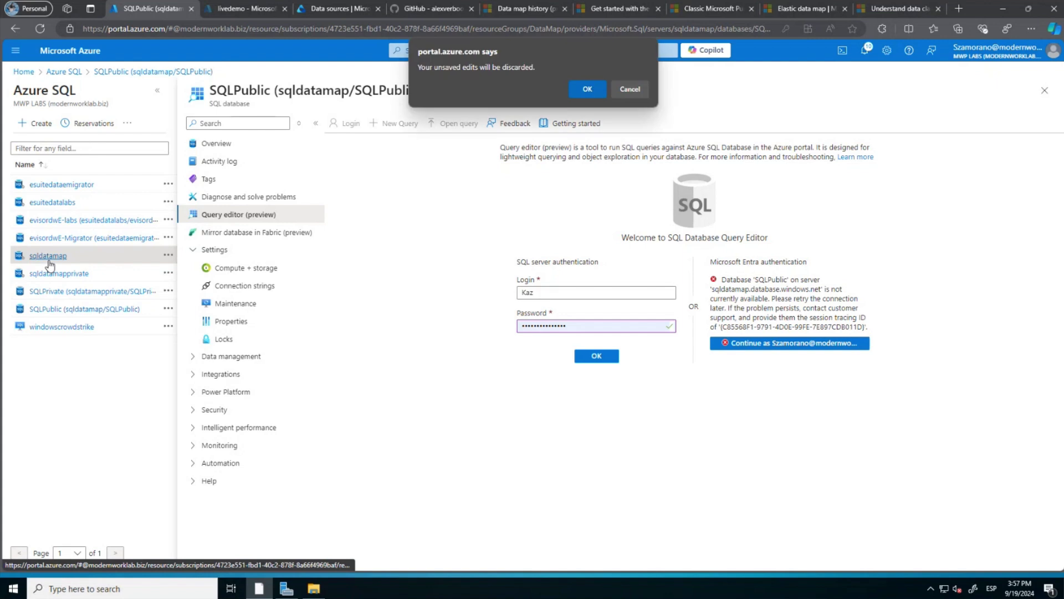
left_click(588, 89)
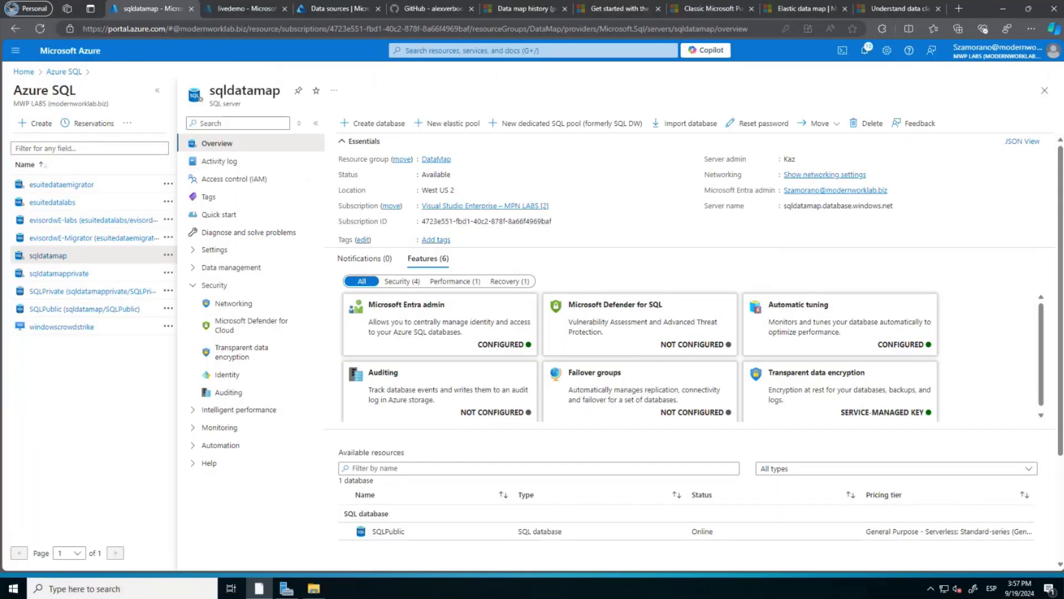
Open 99 - Troubleshooting.md on GitHub at its Connect to Azure SQL Database section.
key("alt+Tab")
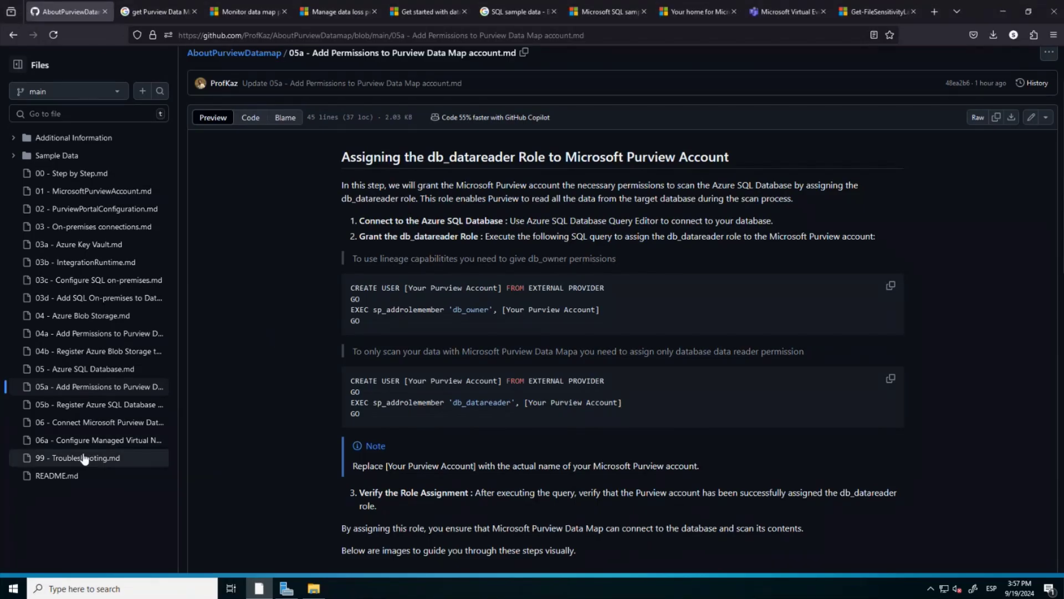
left_click(84, 458)
scroll(299, 382, "down", 5)
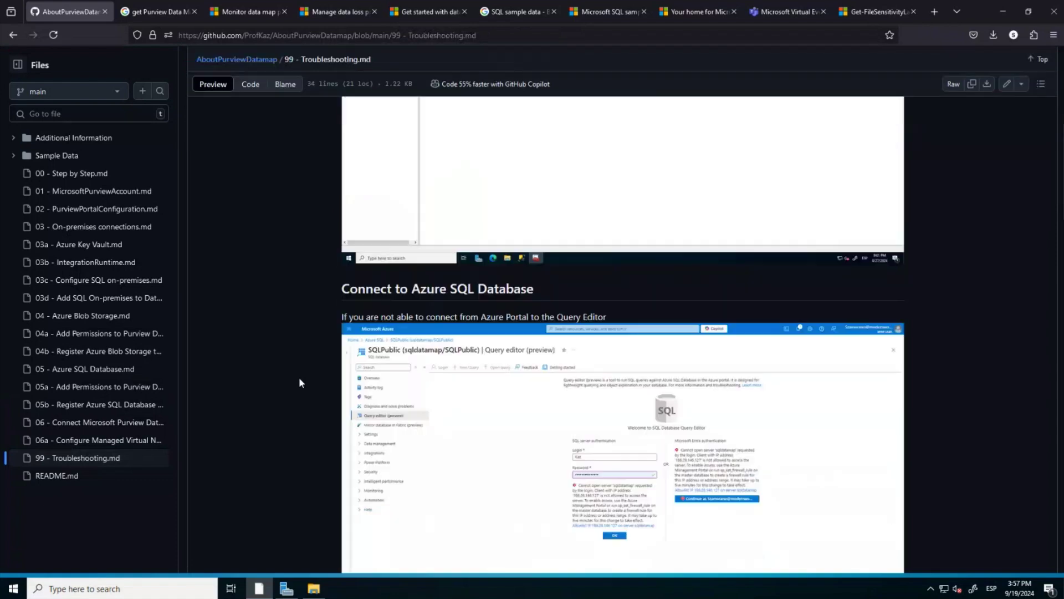
scroll(299, 383, "down", 5)
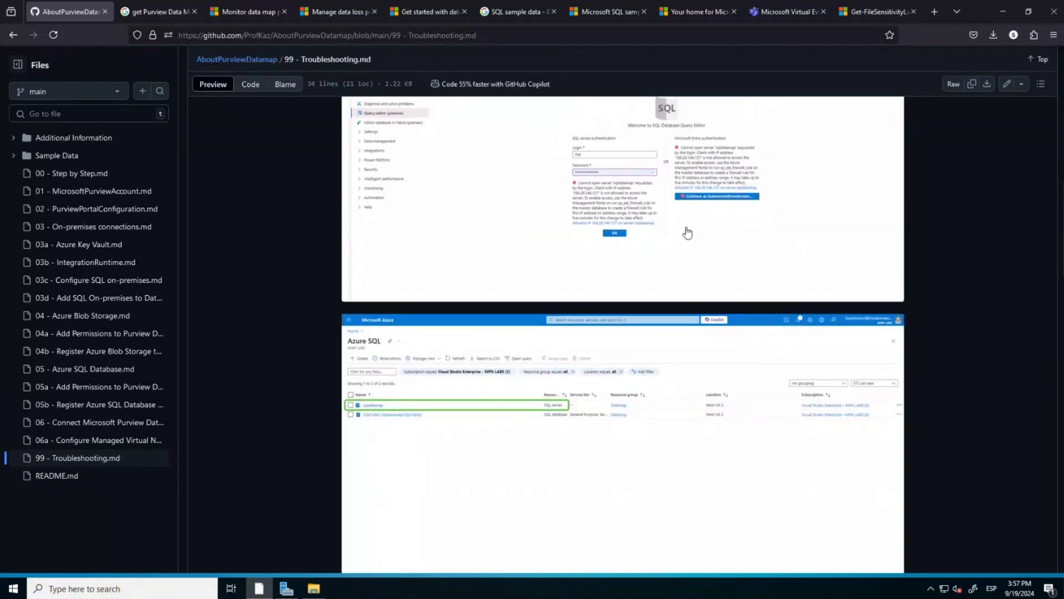
scroll(303, 448, "up", 2)
scroll(303, 448, "up", 2)
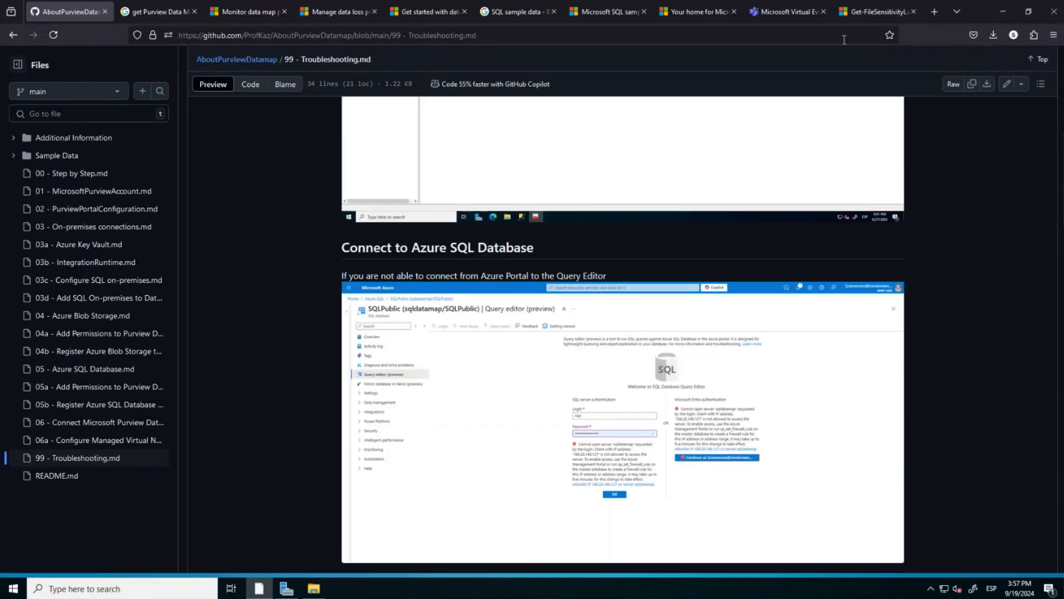
Add the client IPv4 address to the sqldatamap server firewall and save.
left_click(1003, 11)
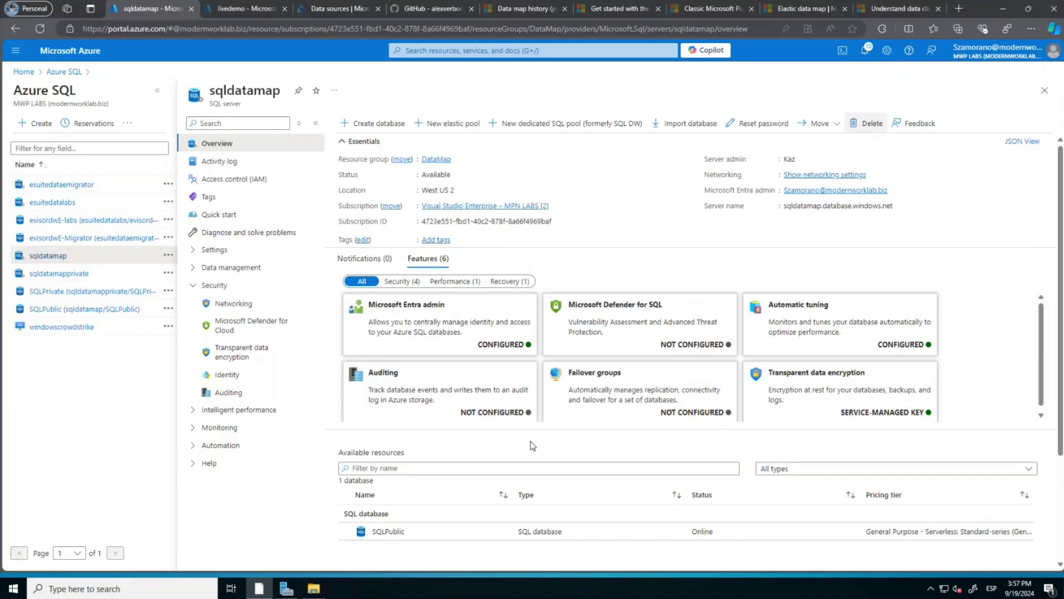
left_click(224, 306)
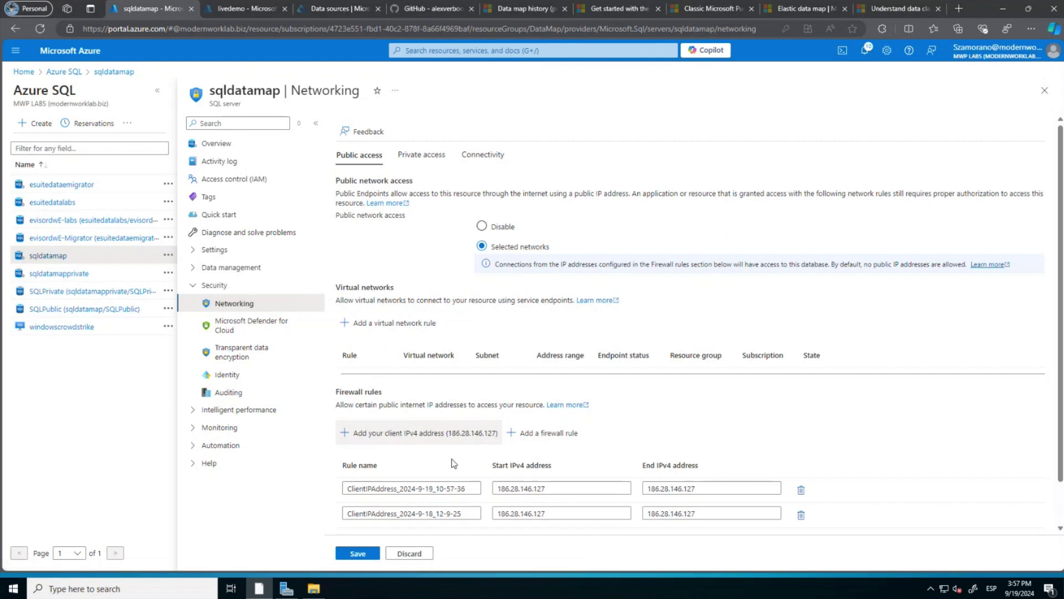
left_click(359, 554)
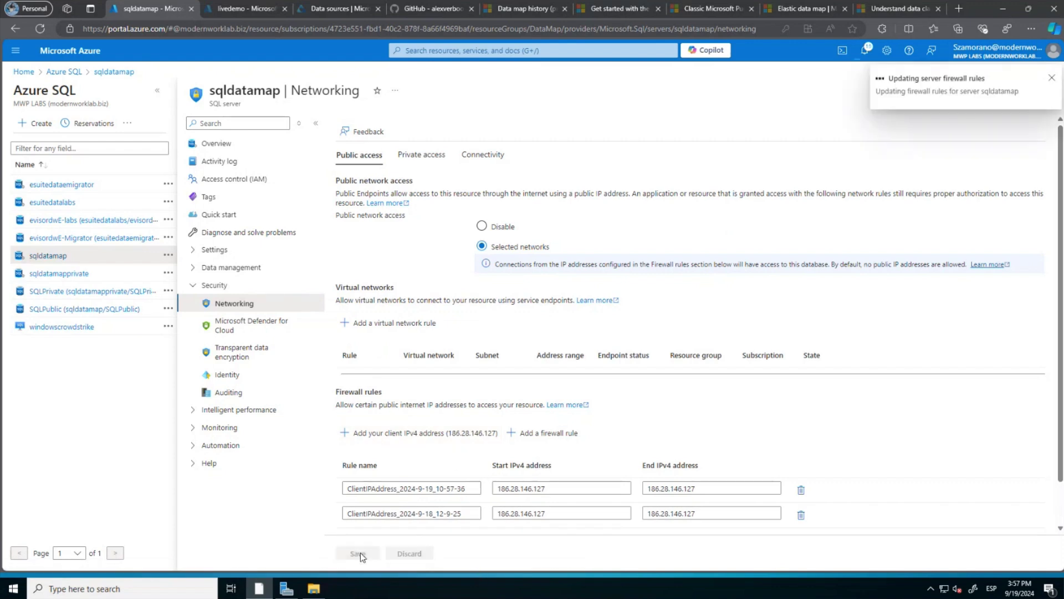
Connect to SQLPublic's query editor as the Entra user, then switch to GitHub.
left_click(92, 309)
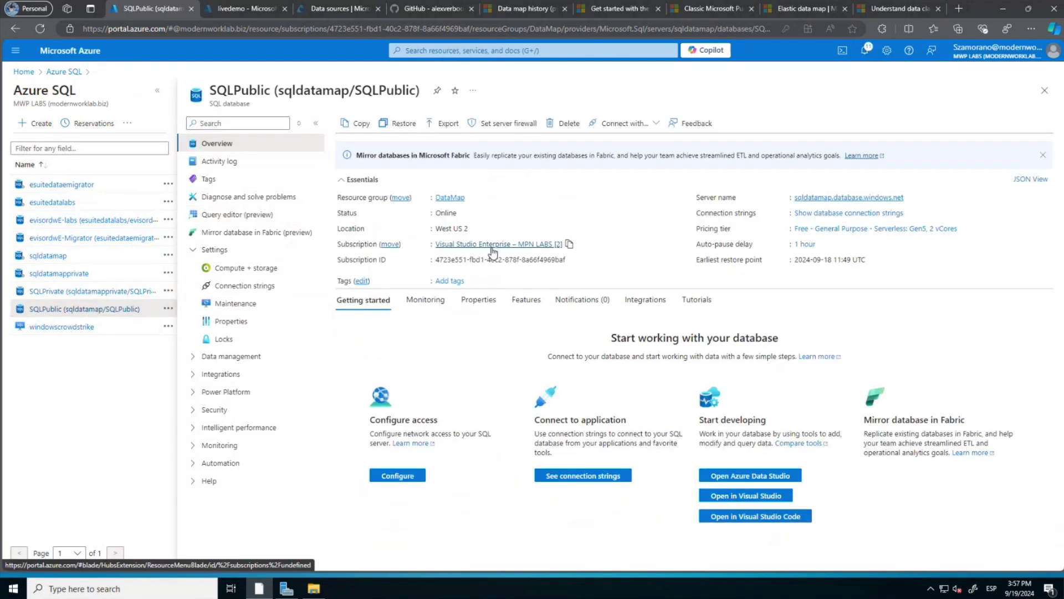
left_click(266, 216)
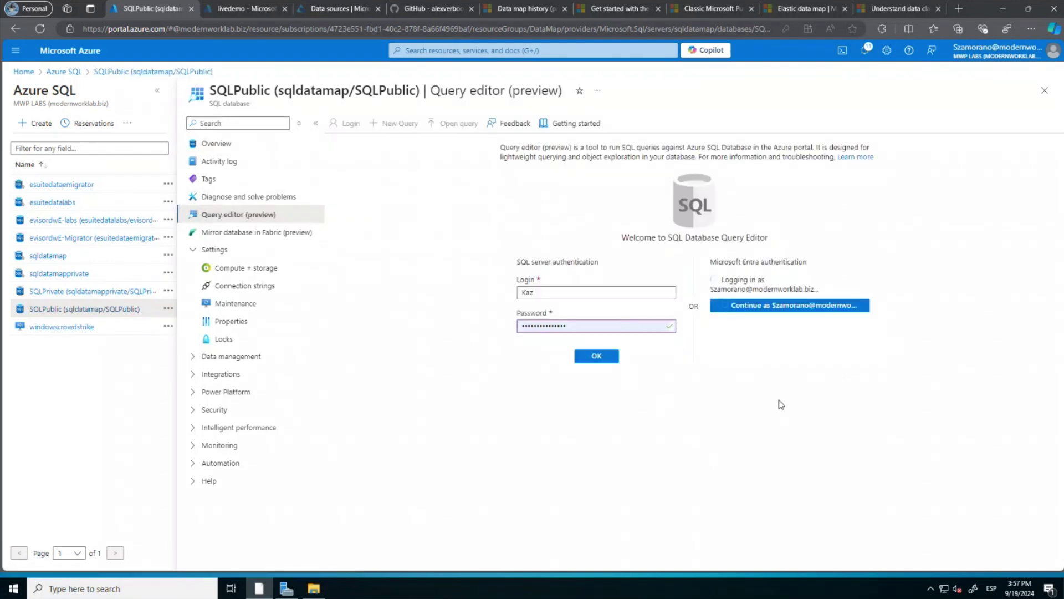
left_click(774, 294)
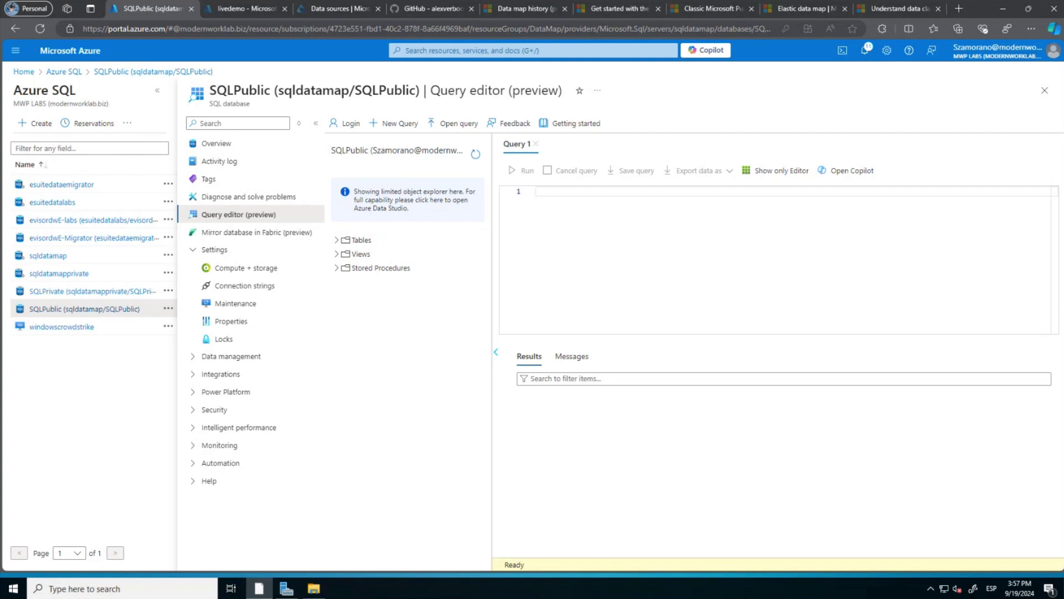
key("alt+Tab")
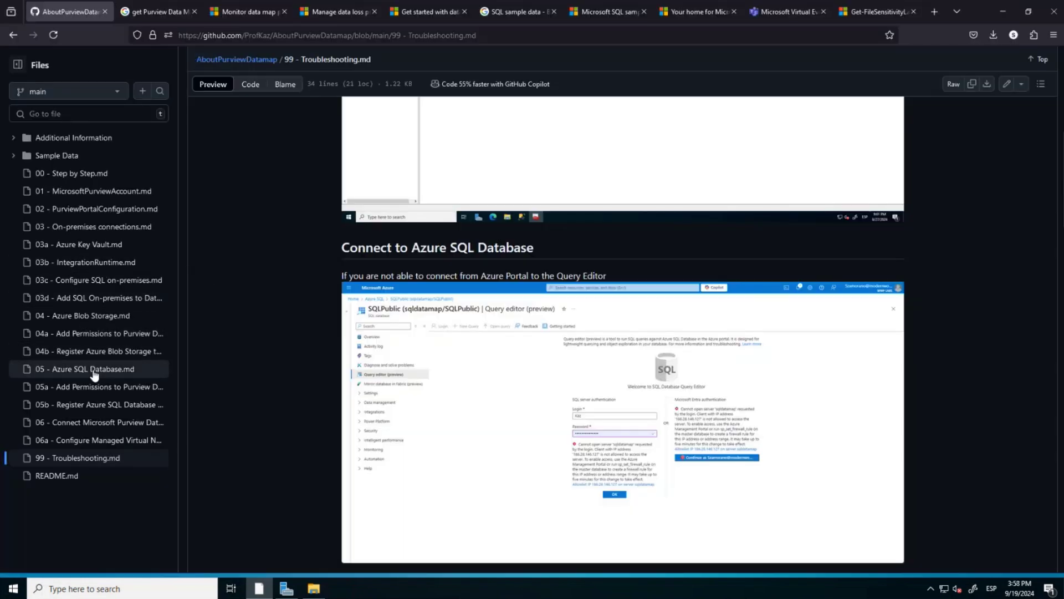
Copy the db_datareader script from the 05a - Add Permissions to Purview Data Map account guide.
left_click(96, 389)
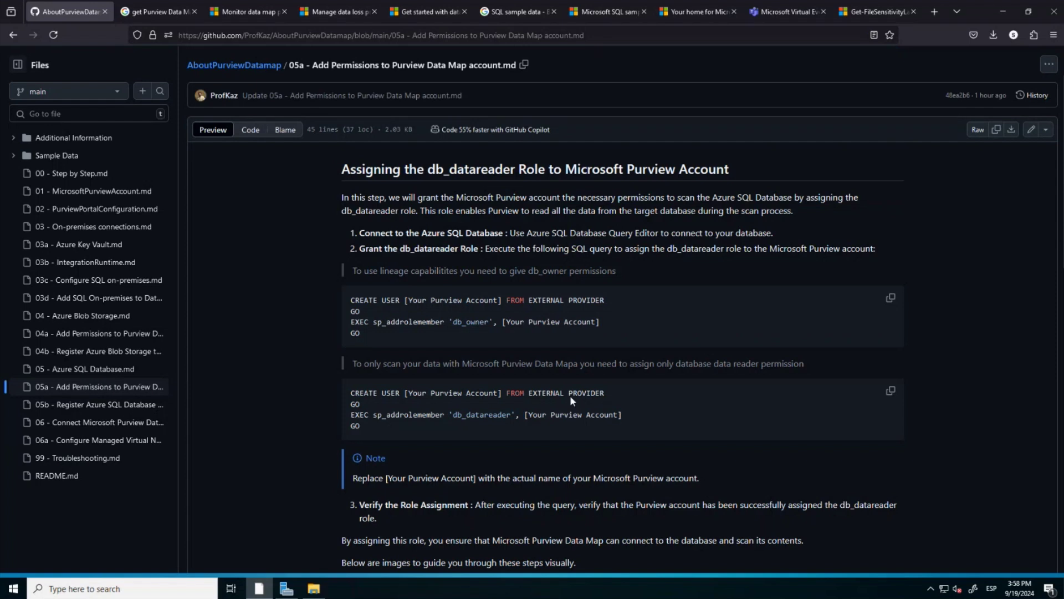
left_click(891, 391)
Paste the grant script into the SQLPublic query editor and copy the LiveDemo Purview account name.
left_click(1003, 12)
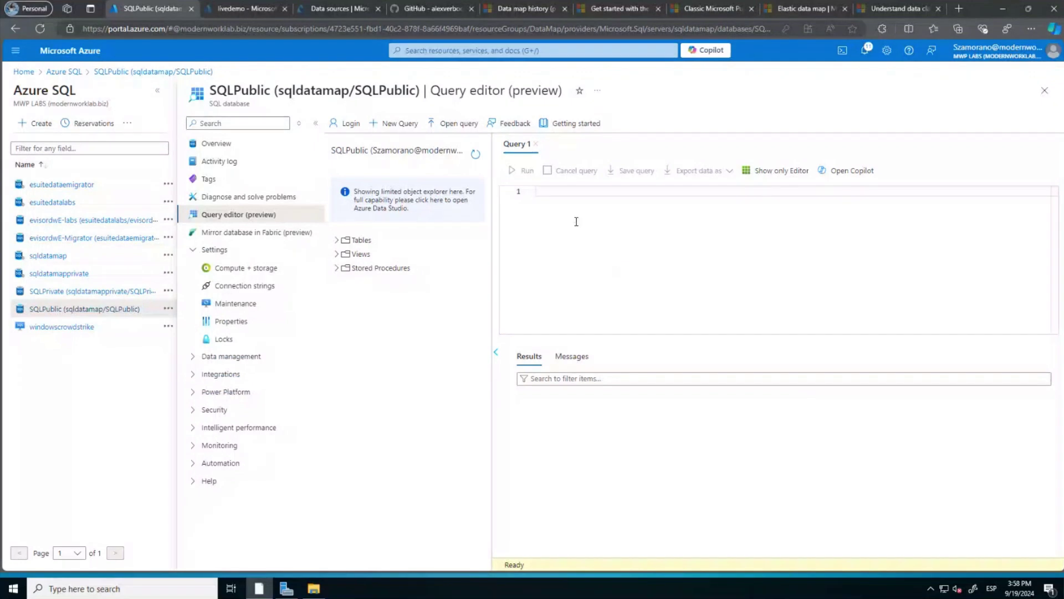
key("ctrl+v")
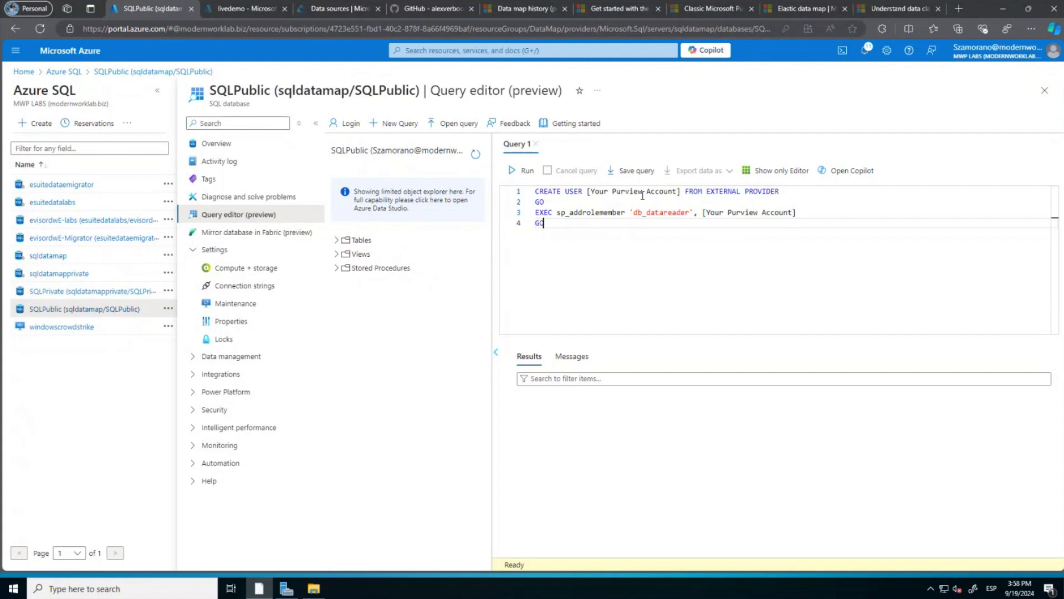
left_click(249, 8)
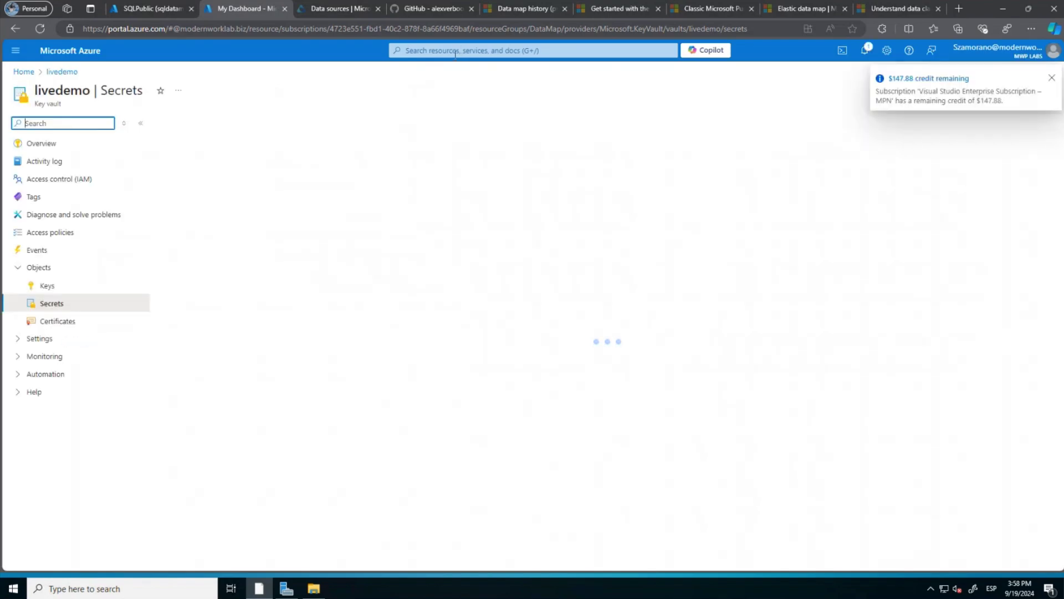
left_click(454, 50)
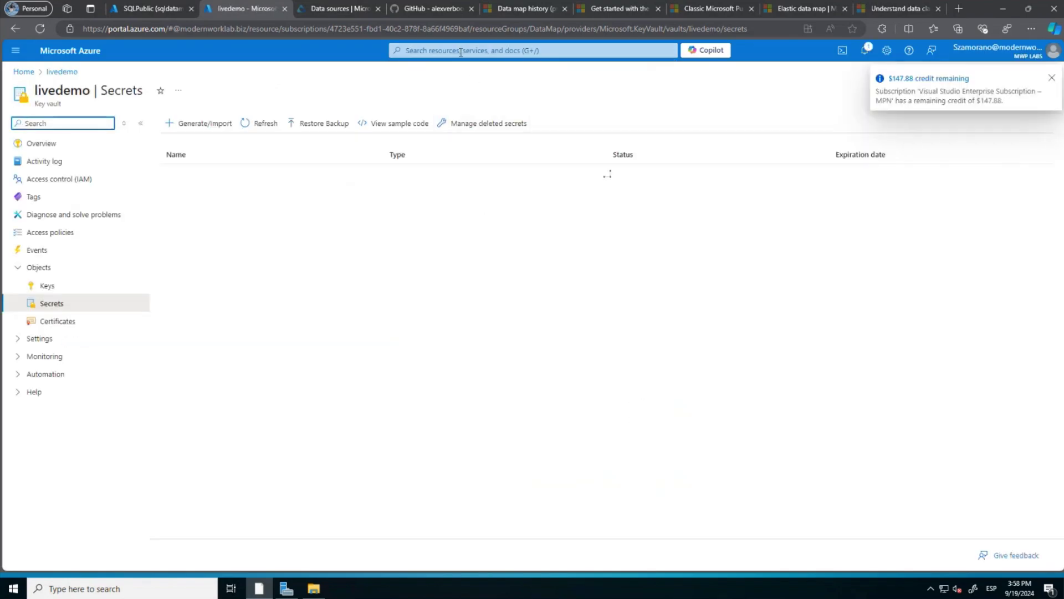
left_click(460, 50)
left_click(586, 216)
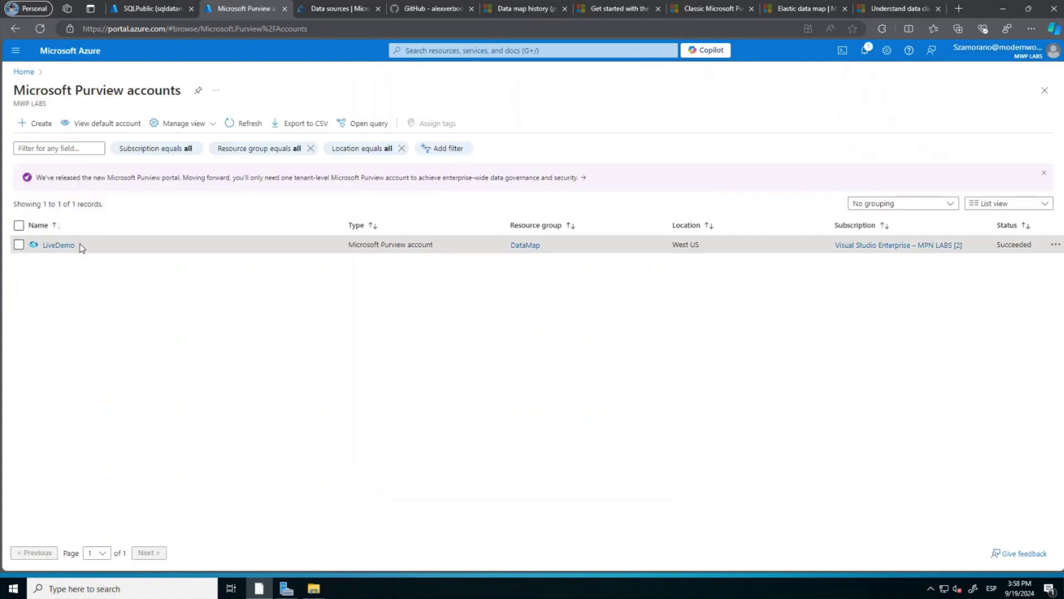
left_click_drag(80, 244, 43, 245)
Replace both placeholders with LiveDemo and run the db_datareader grant script on SQLPublic.
left_click(163, 9)
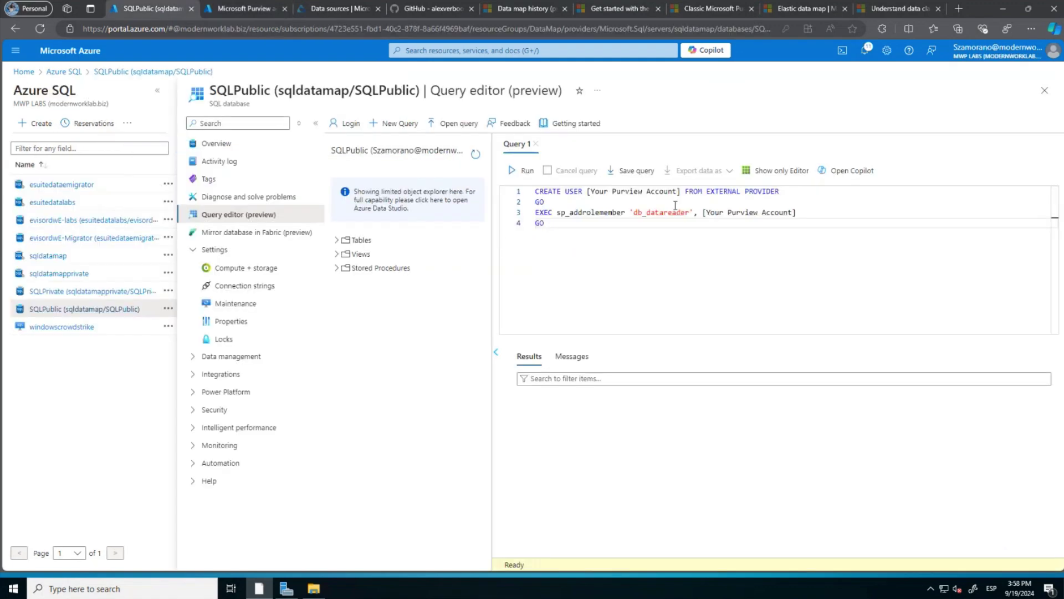
left_click_drag(682, 191, 588, 191)
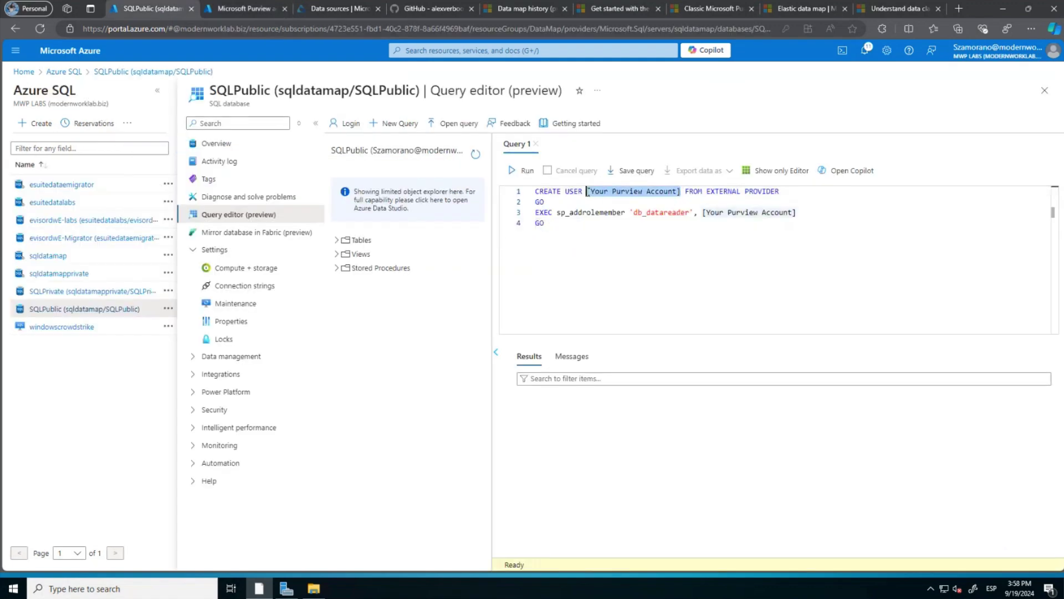
key("ctrl+v")
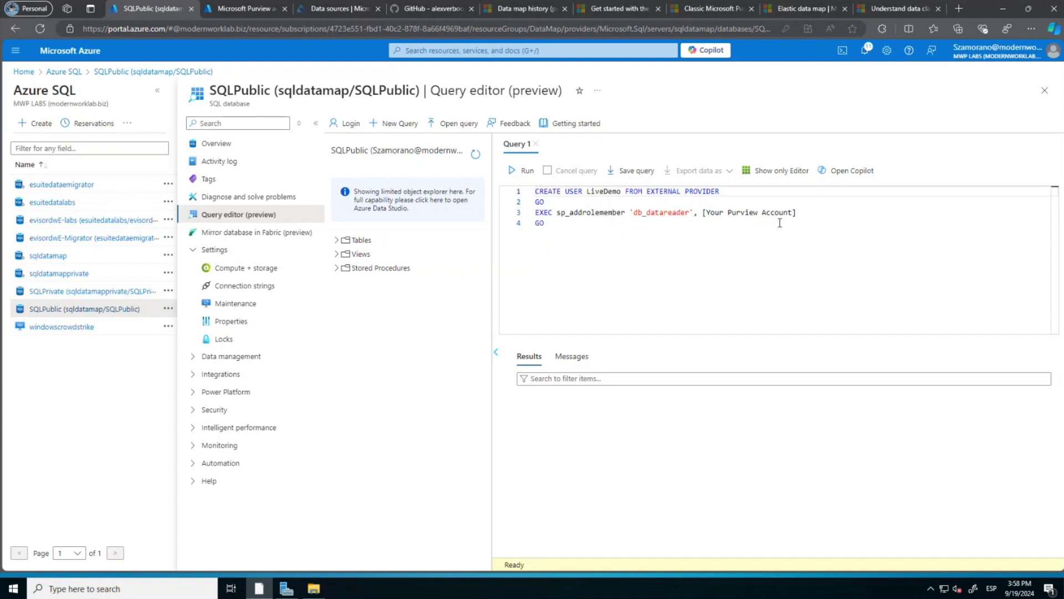
left_click_drag(798, 213, 703, 209)
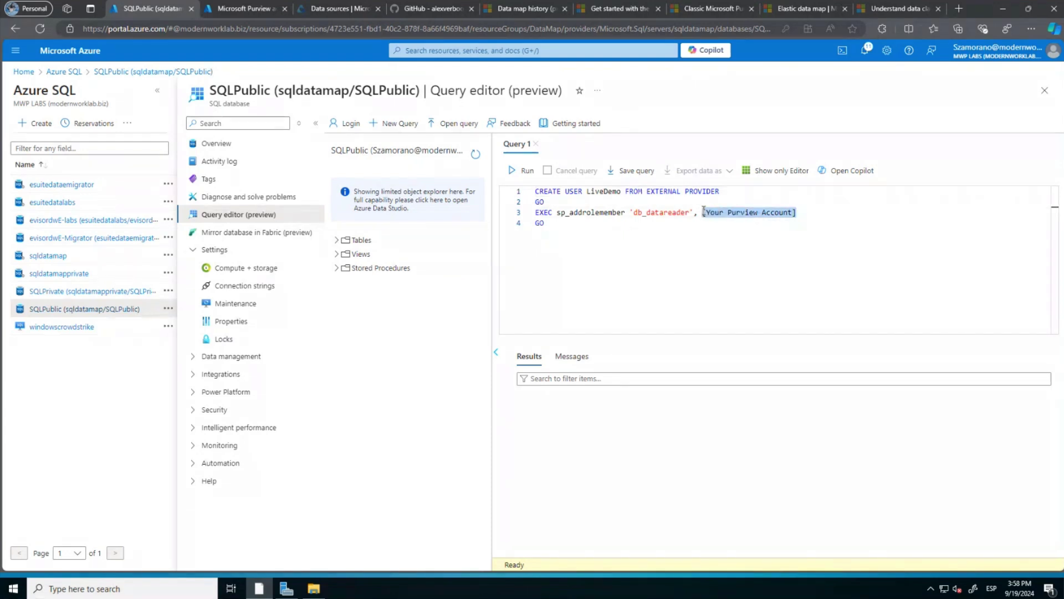
key("ctrl+v")
left_click_drag(556, 223, 520, 198)
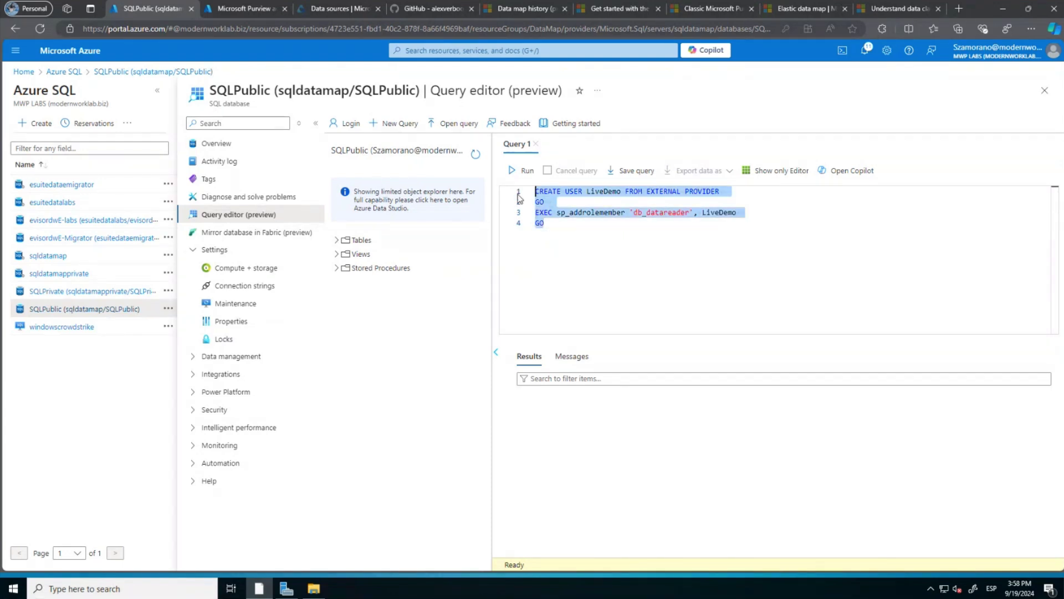
left_click(516, 172)
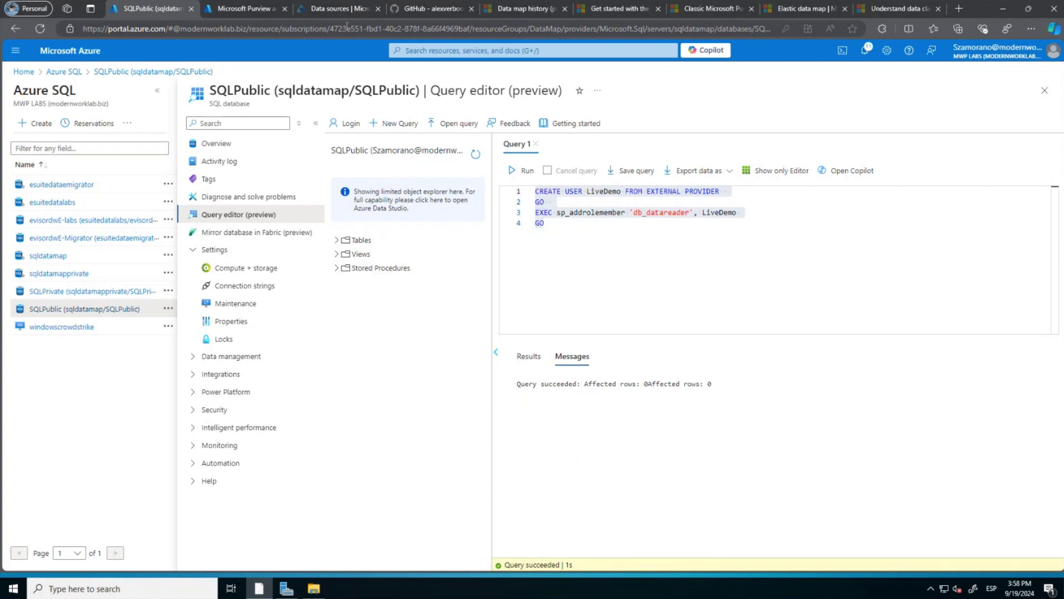
left_click(332, 9)
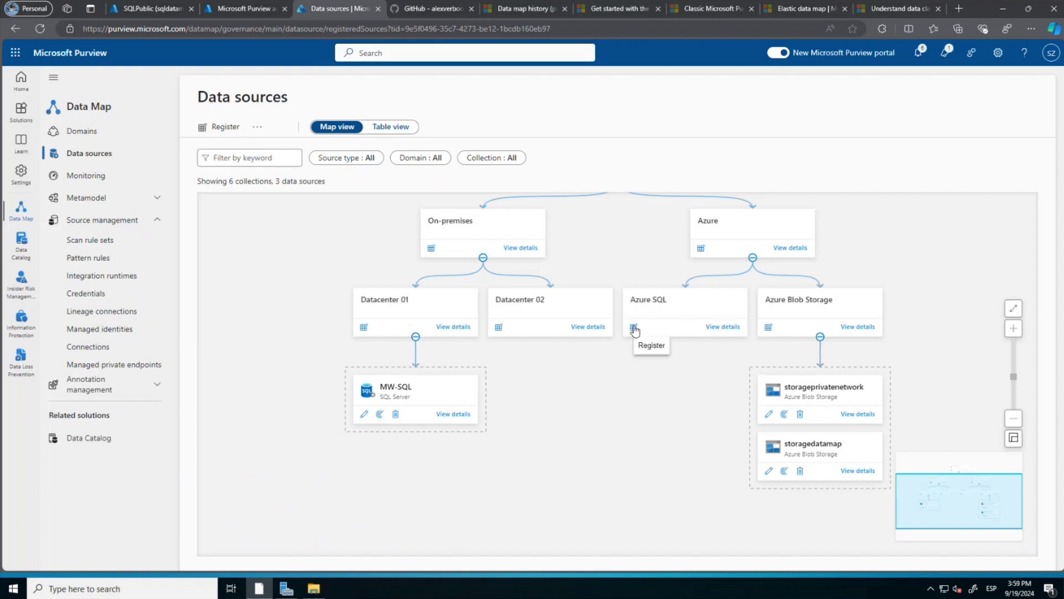
Start registering an Azure SQL Database source under the Azure SQL collection.
left_click(635, 329)
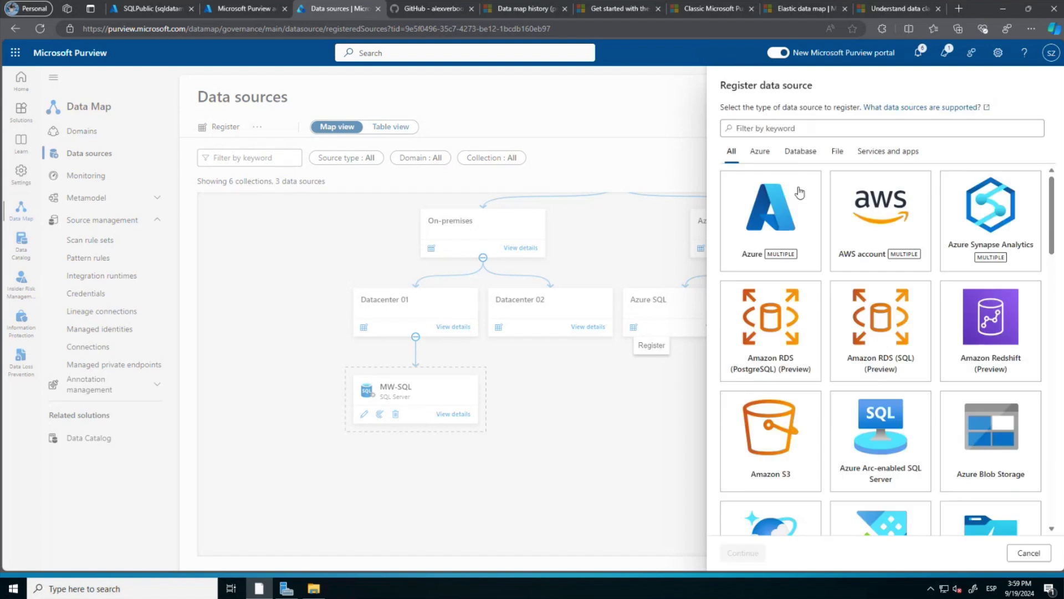
scroll(853, 289, "down", 1)
scroll(854, 289, "down", 5)
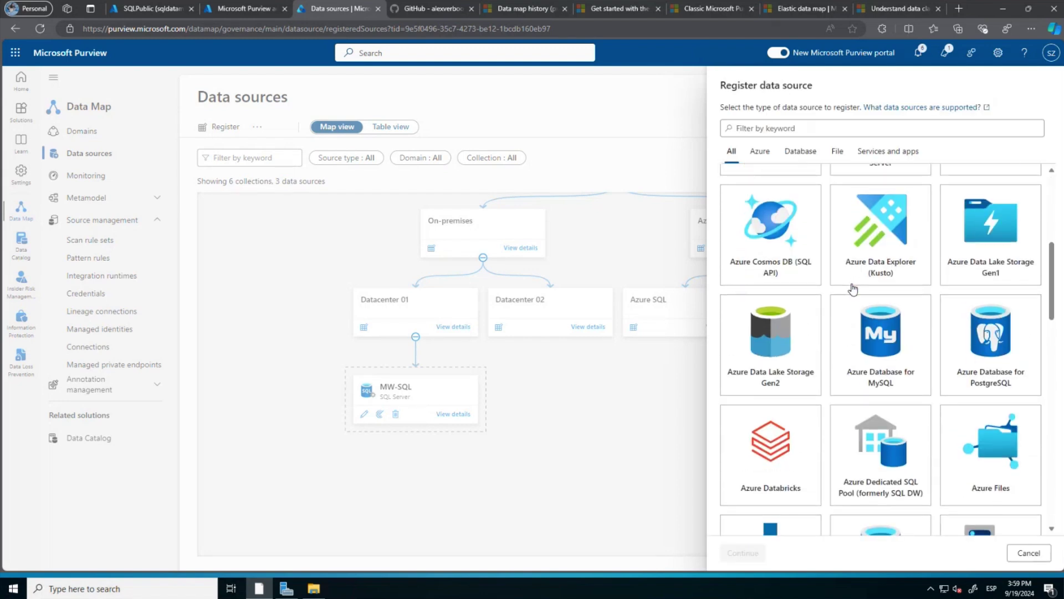
scroll(853, 290, "down", 2)
scroll(853, 290, "down", 1)
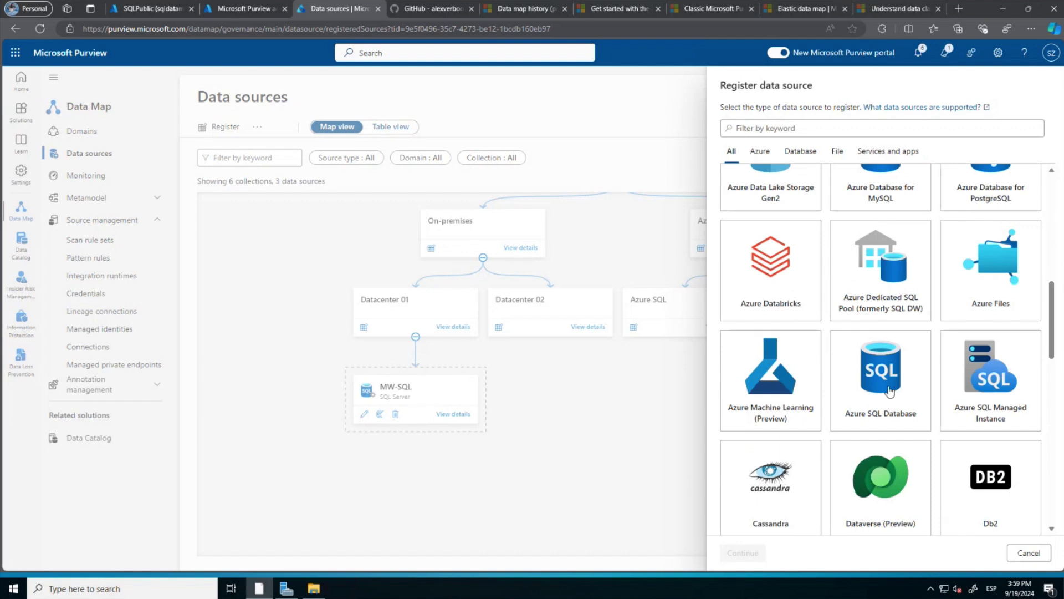
left_click(890, 395)
left_click(751, 550)
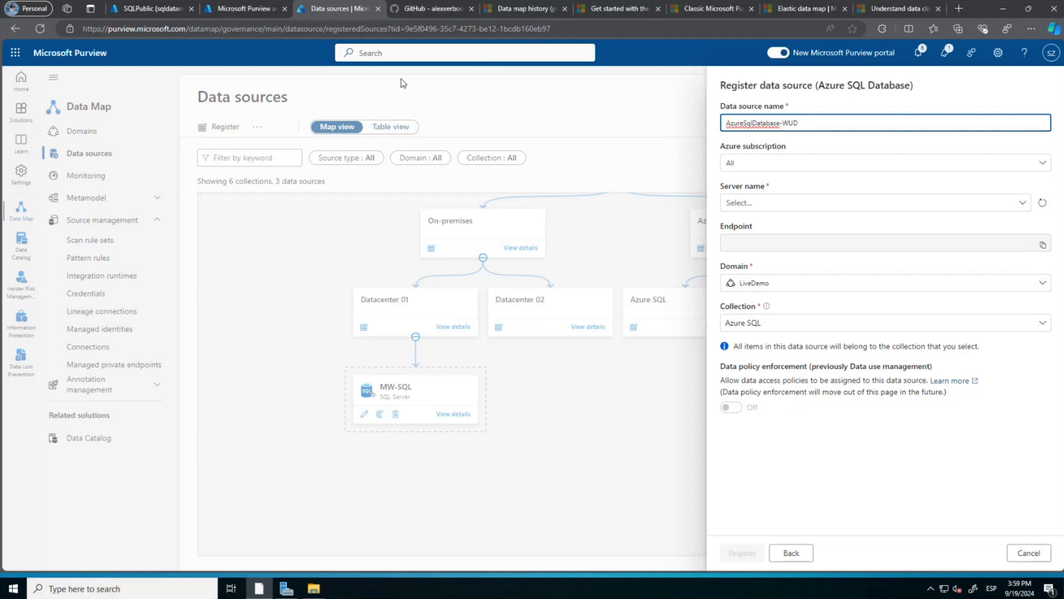
Name the source SQLPublic, choose server sqldatamap, and register it.
left_click(147, 8)
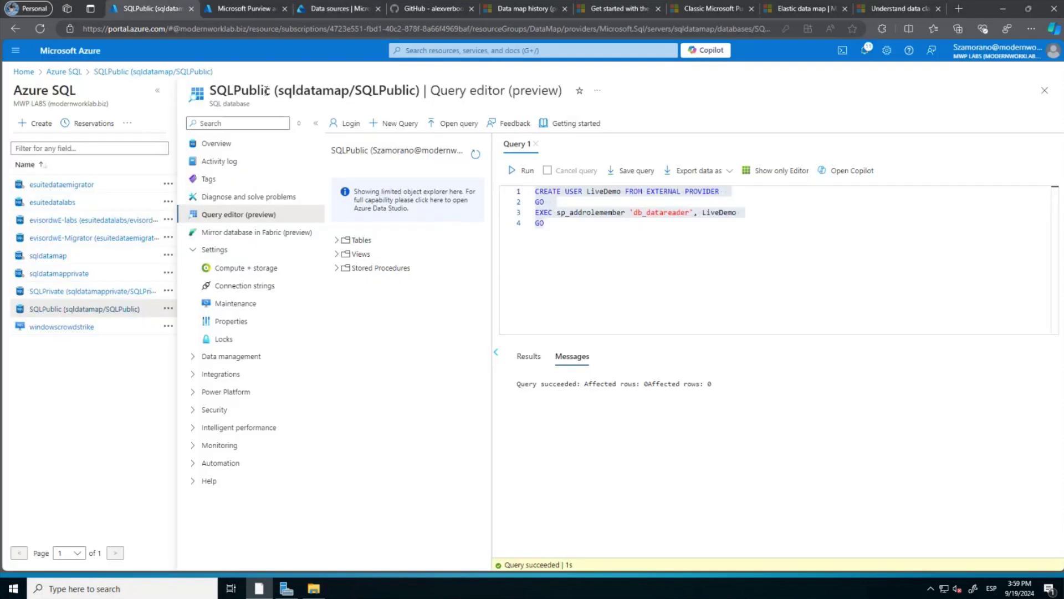
left_click_drag(414, 95, 358, 84)
key("ctrl+c")
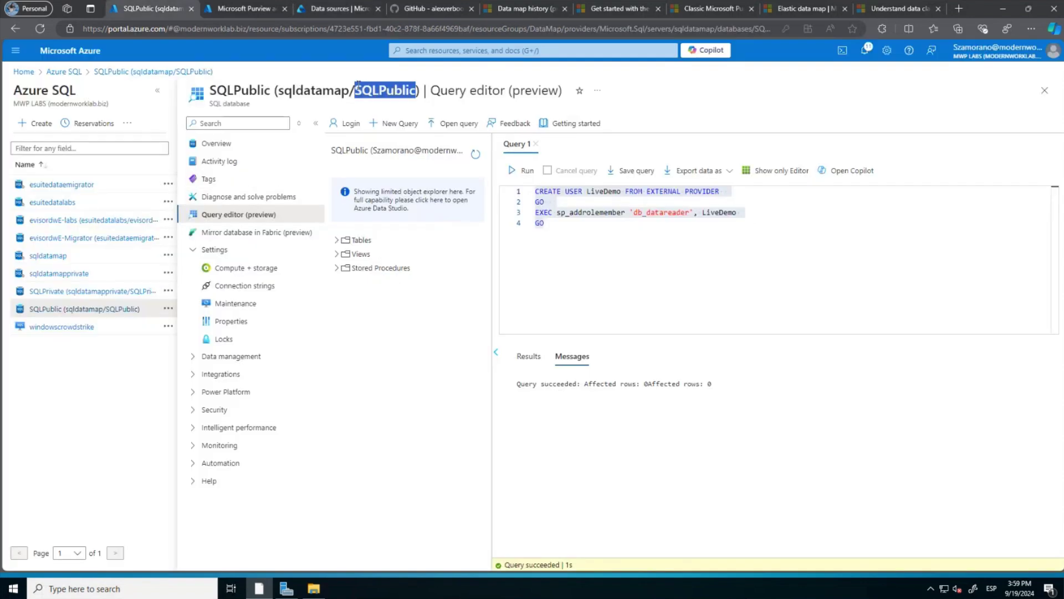
left_click(336, 8)
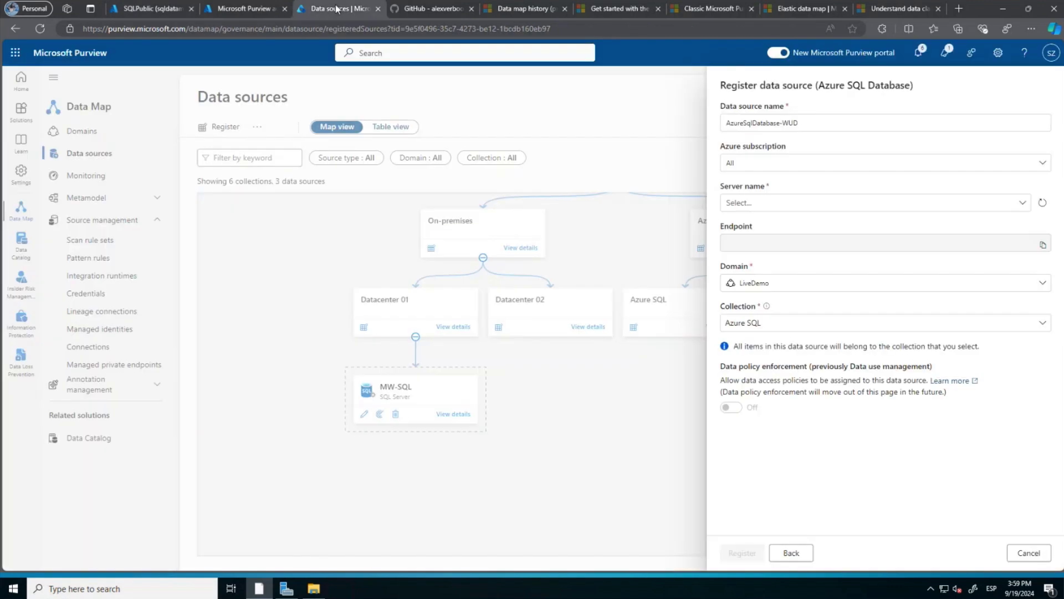
left_click_drag(822, 120, 724, 121)
key("ctrl+v")
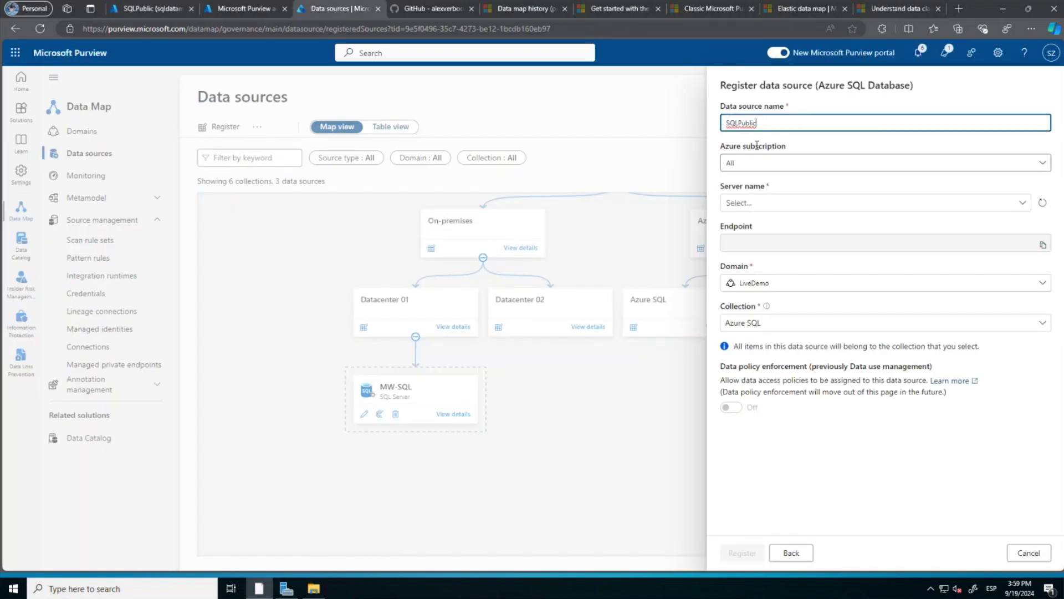
left_click(764, 204)
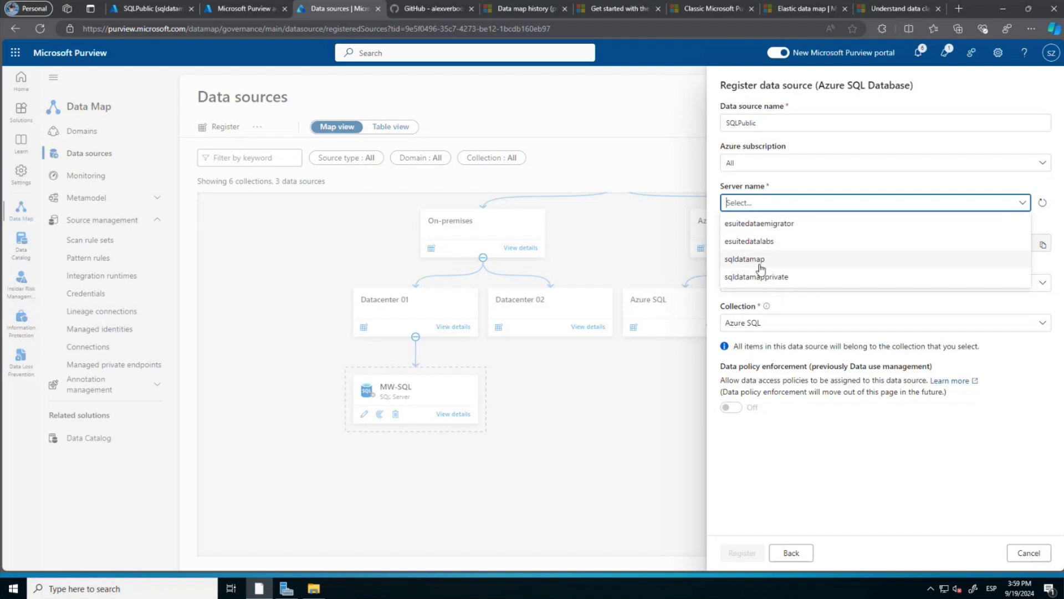
left_click(759, 265)
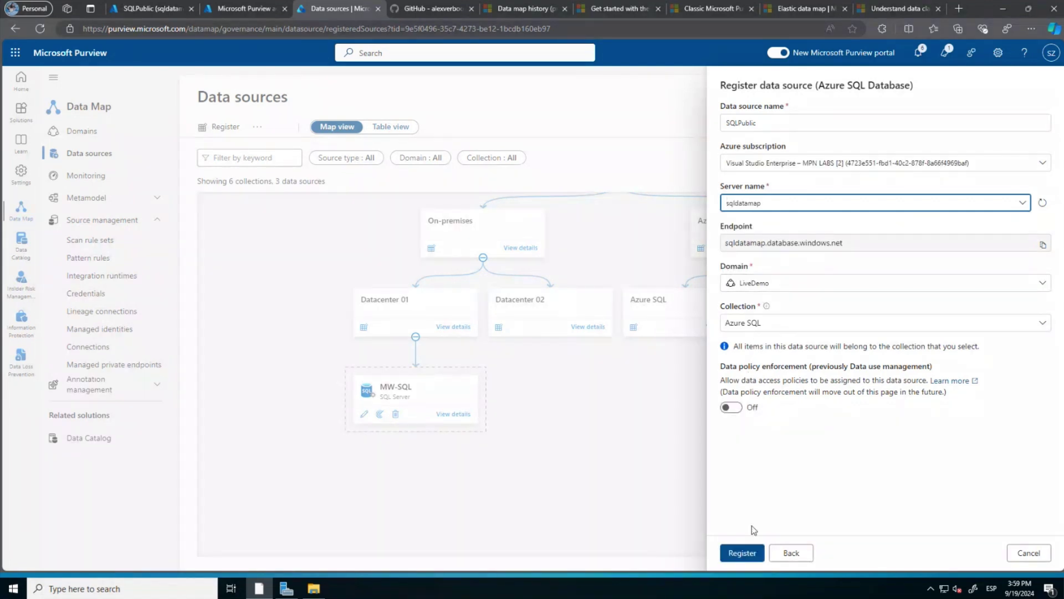
left_click(740, 554)
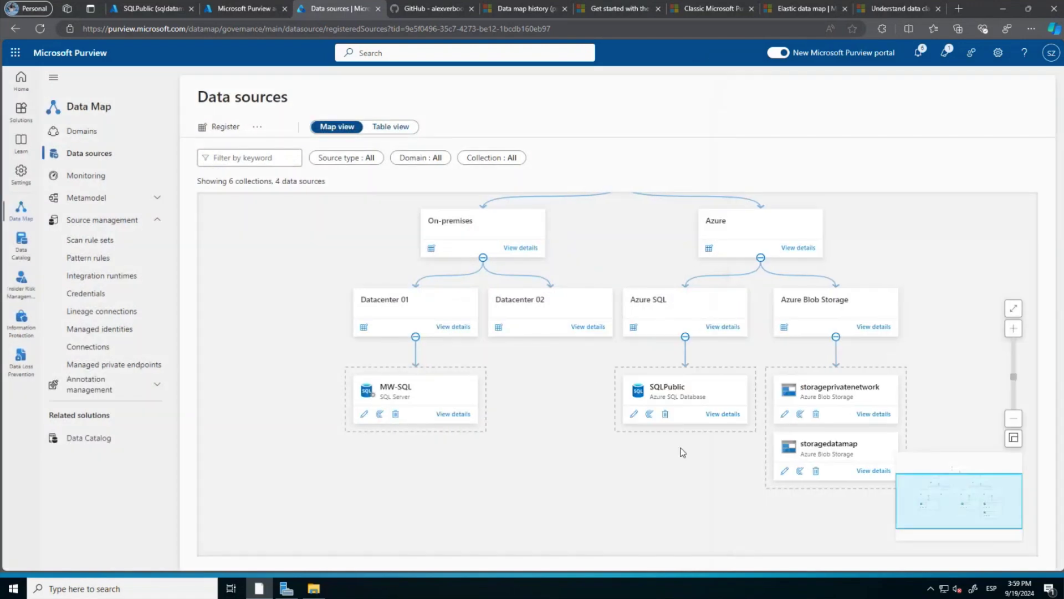
Create scan Scan-SQLPublic on AutoResolveIntegrationRuntime targeting the SQLPublic database.
left_click(649, 416)
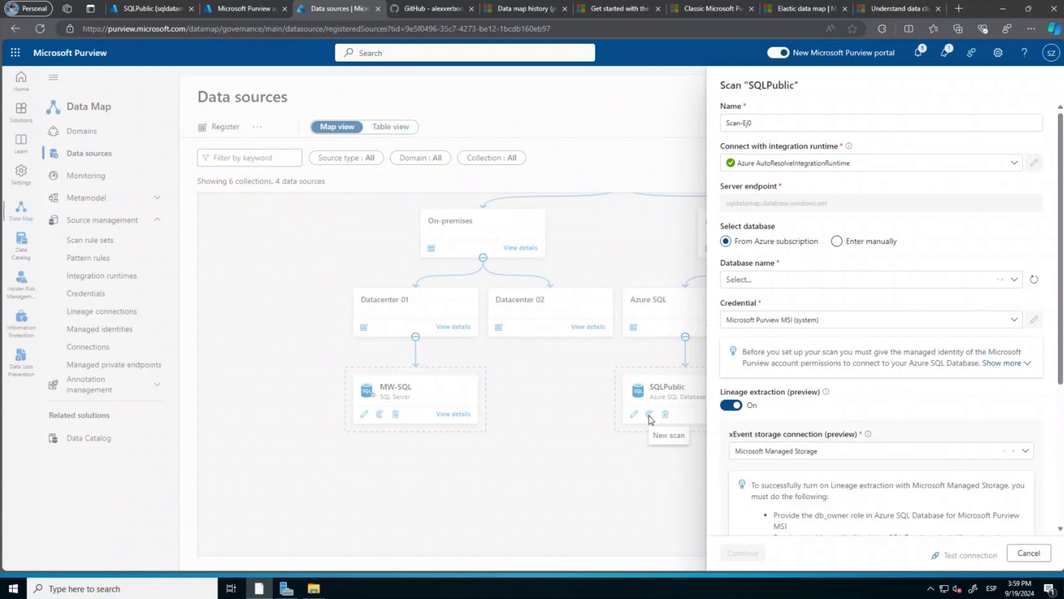
left_click(786, 127)
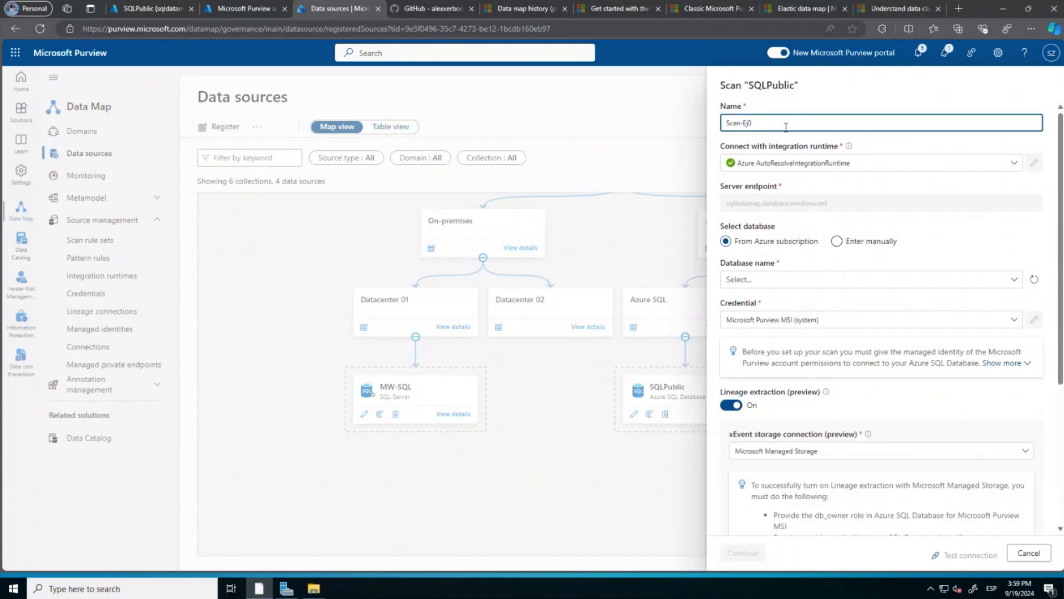
type("SQLPublic")
left_click(792, 164)
left_click(788, 166)
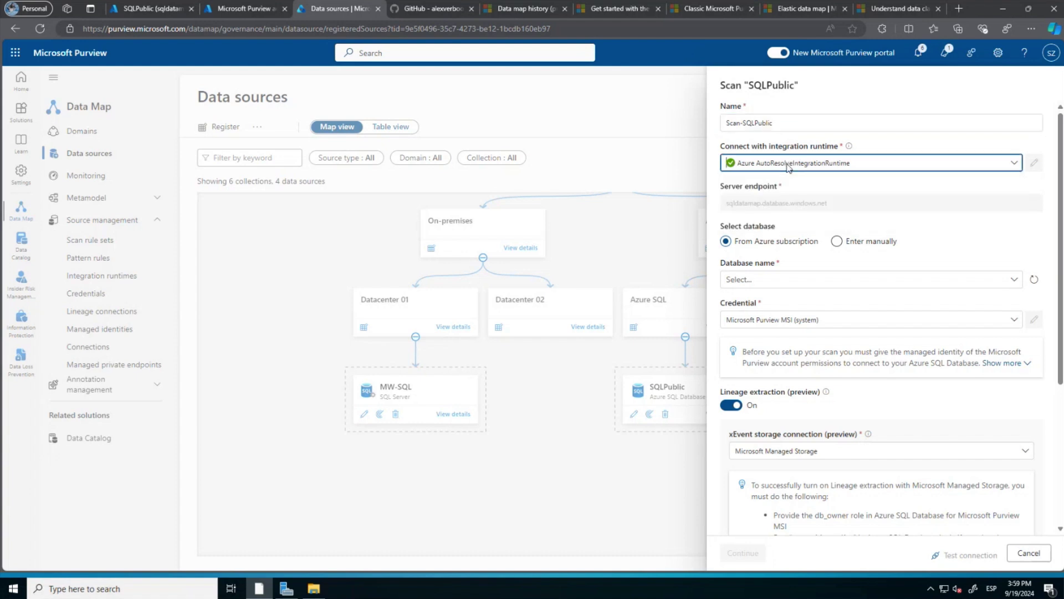
left_click(765, 278)
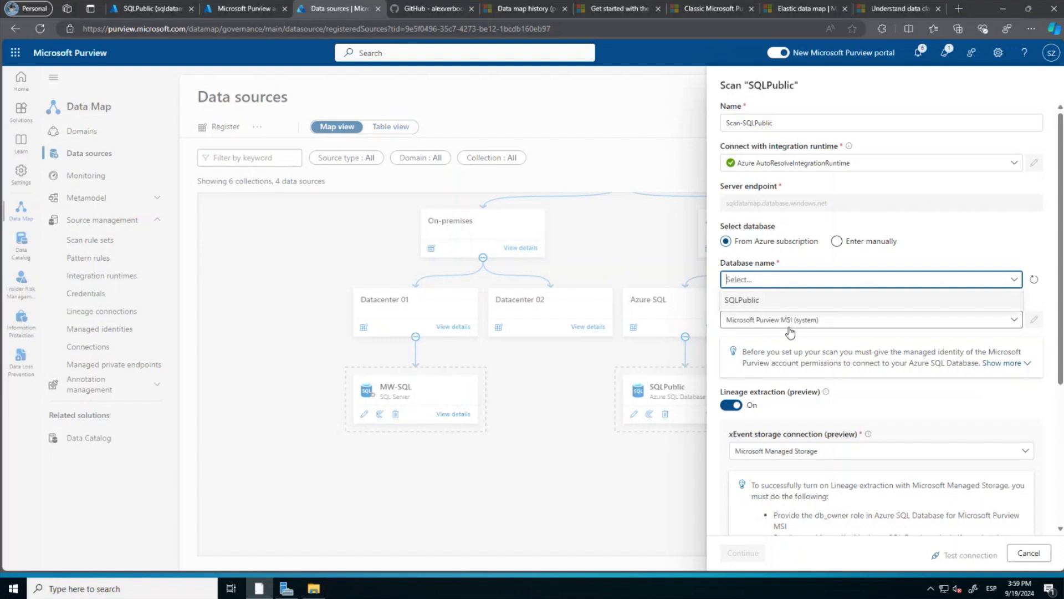
left_click(759, 301)
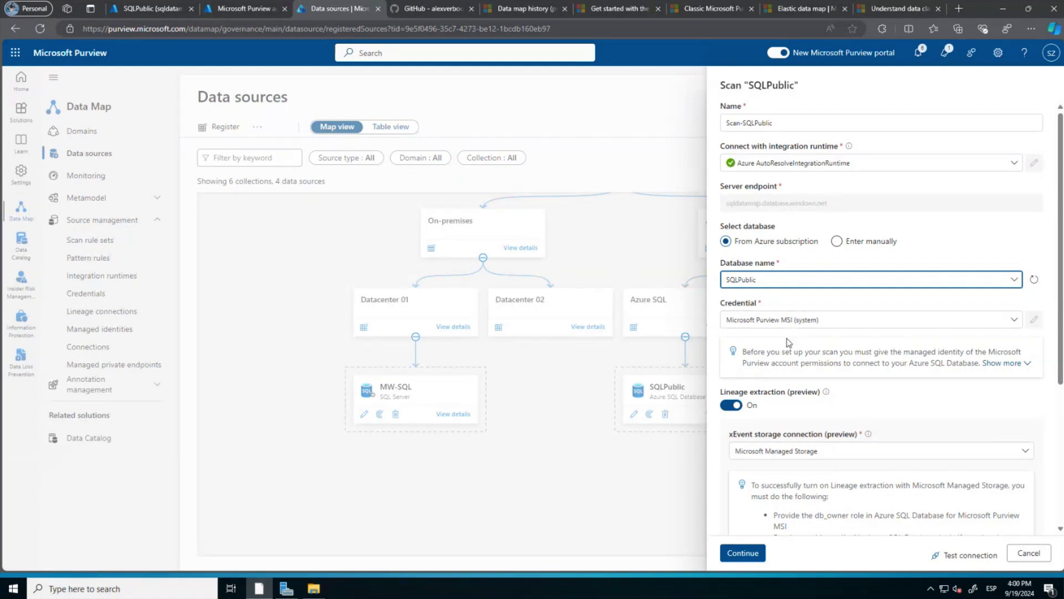
Turn lineage extraction off, keep Auto detect scan level, and test the connection successfully.
scroll(776, 339, "down", 2)
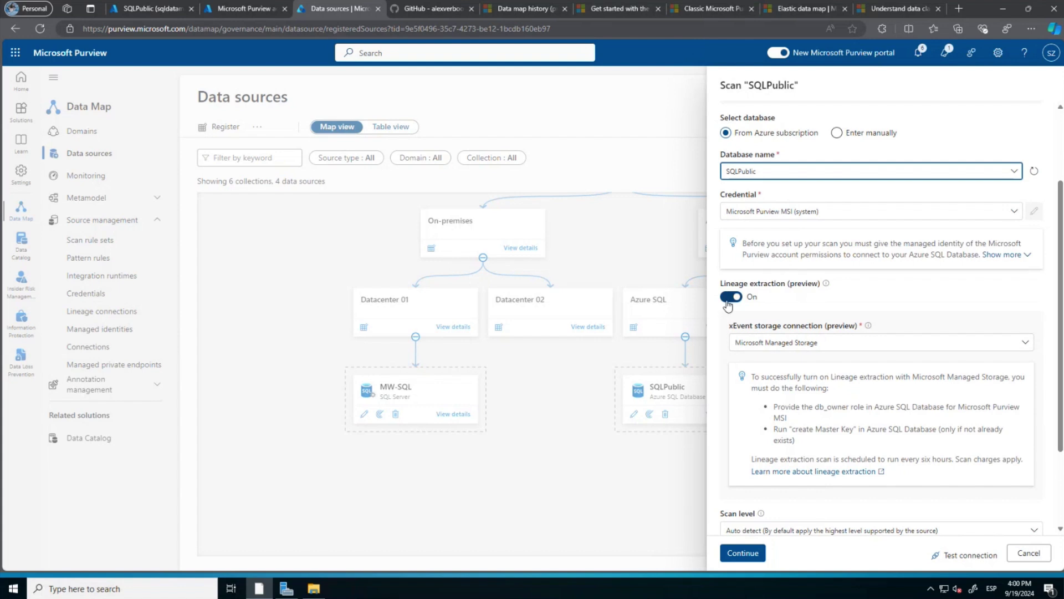
left_click(731, 298)
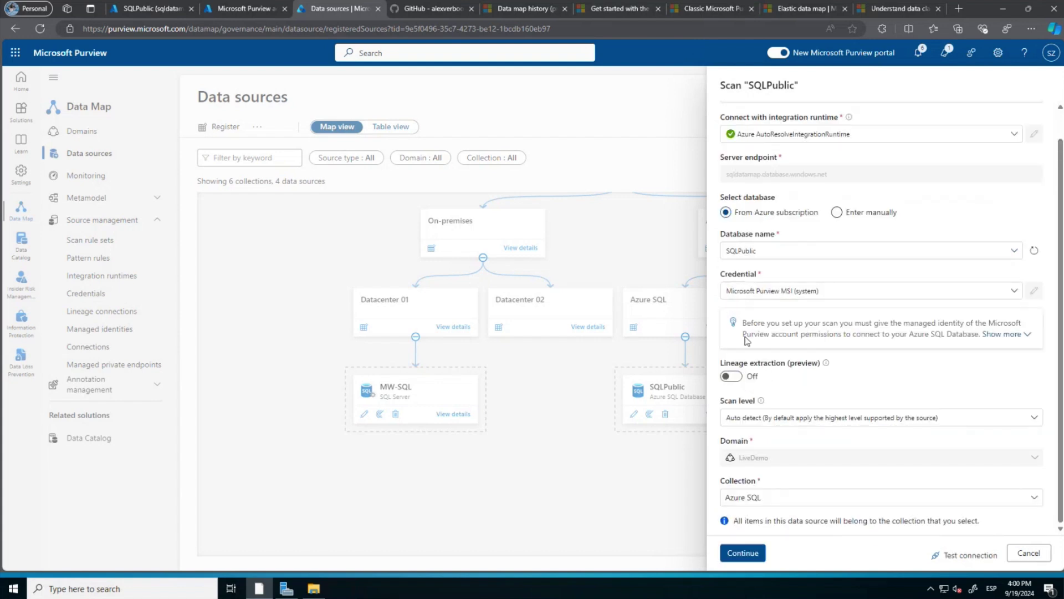
left_click(781, 418)
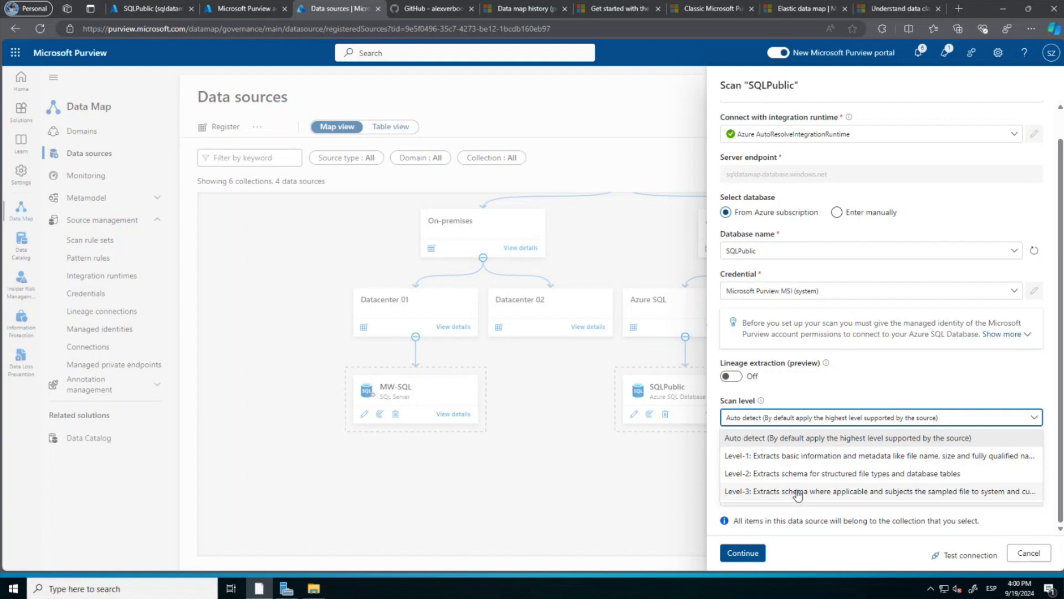
left_click(792, 446)
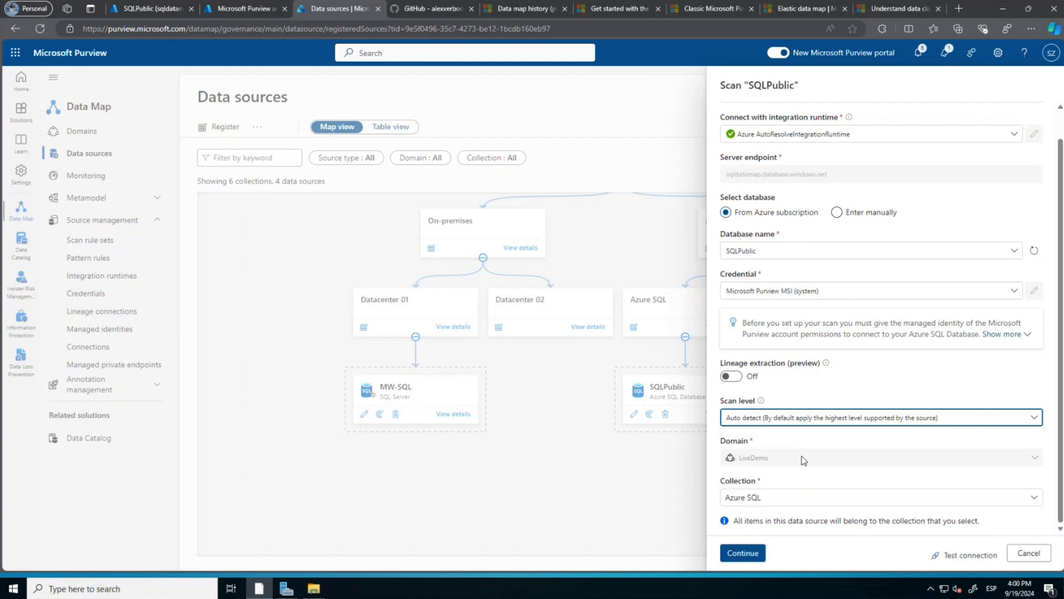
left_click(964, 559)
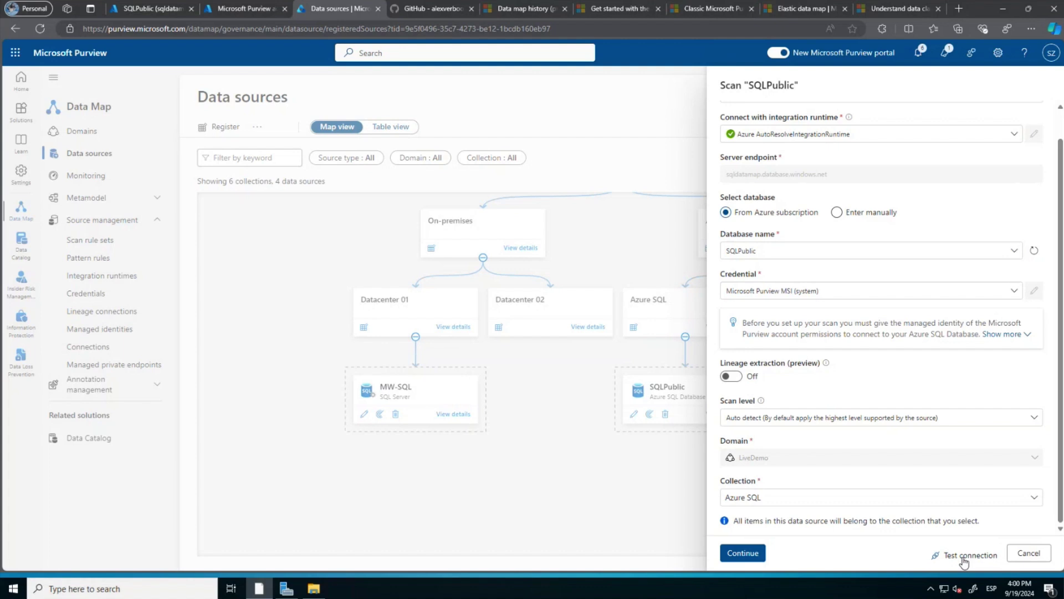
left_click(965, 561)
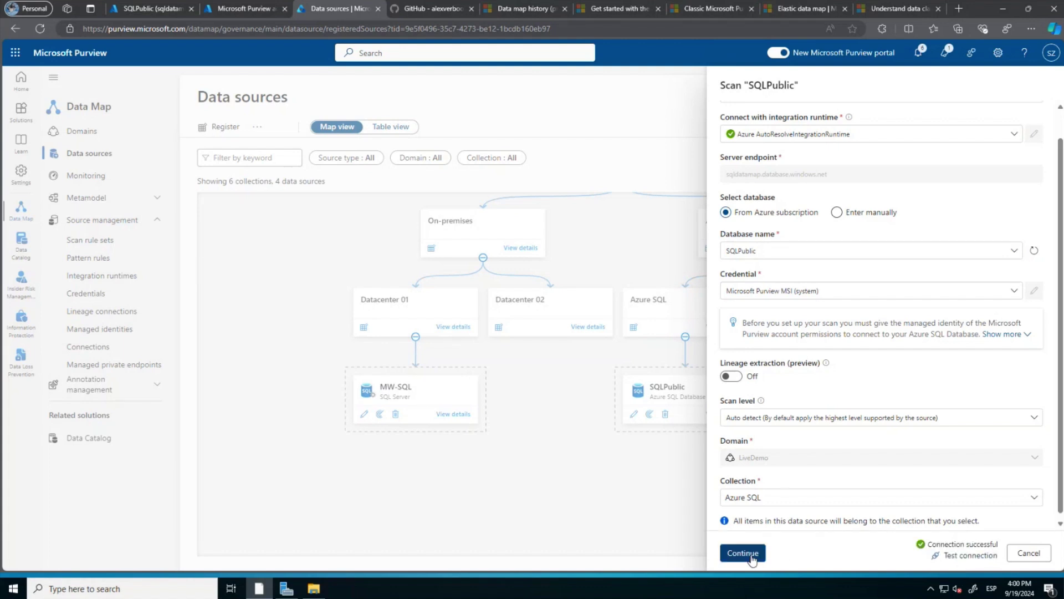
left_click(752, 559)
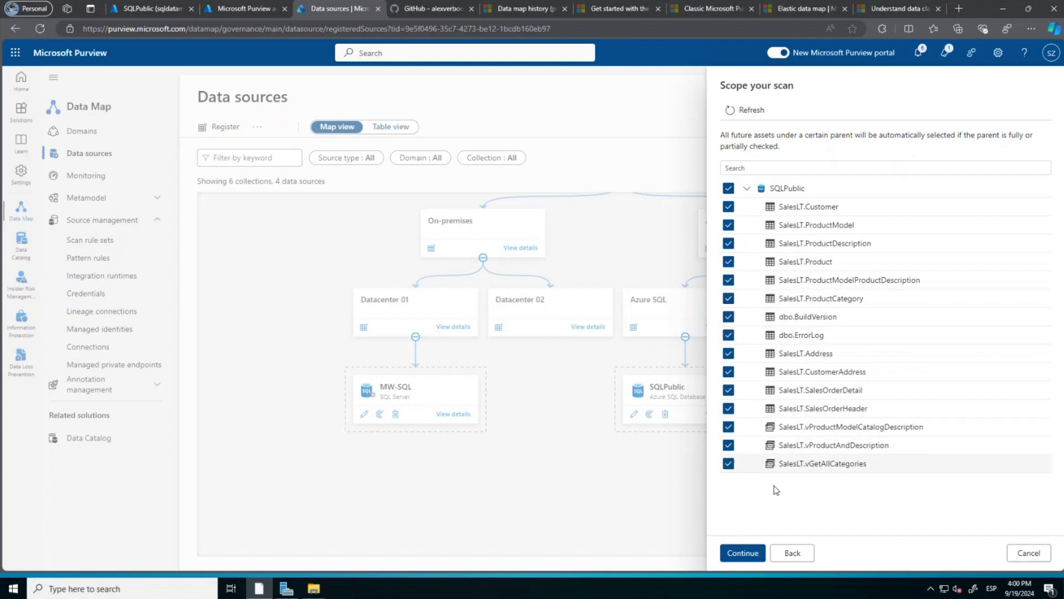
Keep all tables and the AzureSqlDatabase rule set, schedule weekly on Saturday, then save and run.
left_click(743, 554)
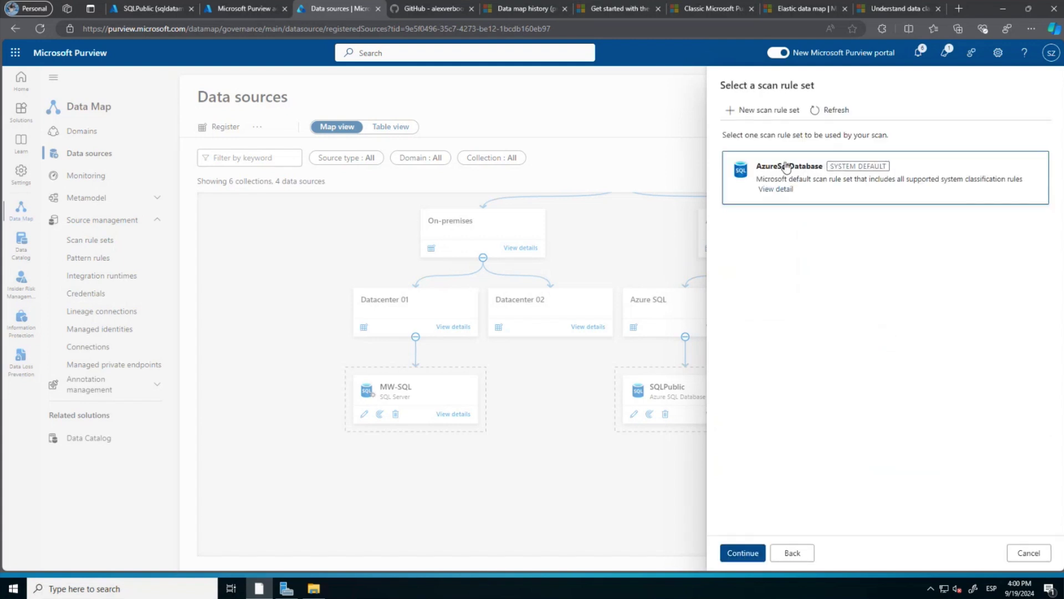
left_click(743, 552)
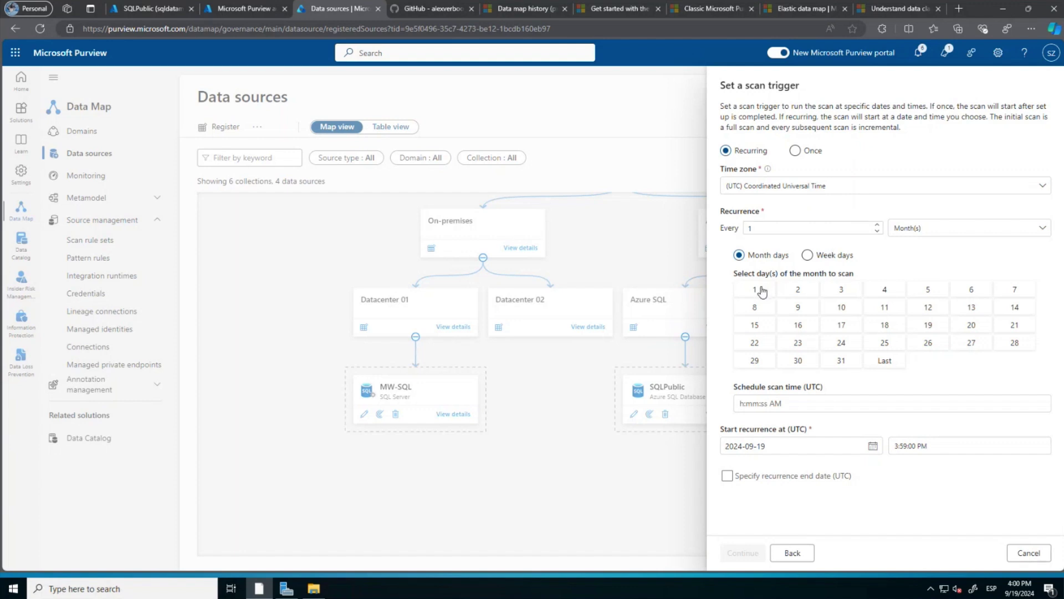
left_click(959, 231)
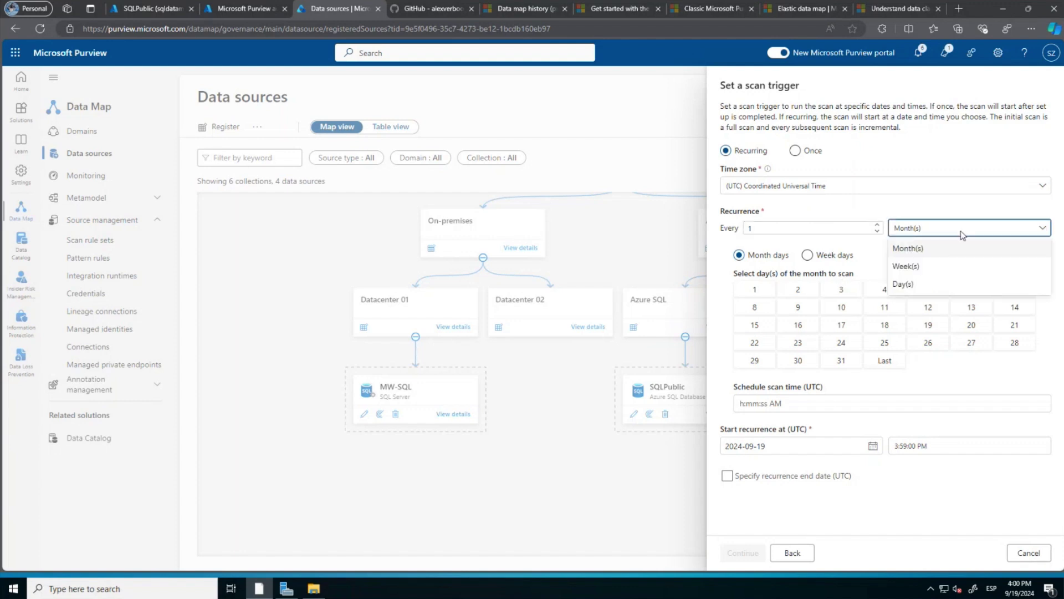
left_click(903, 267)
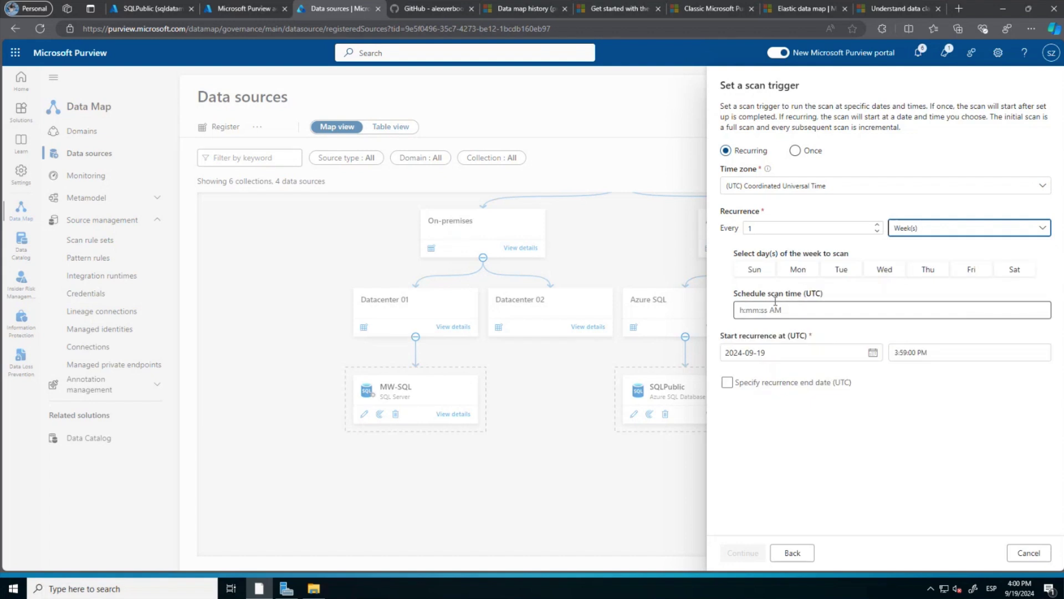
left_click(1018, 271)
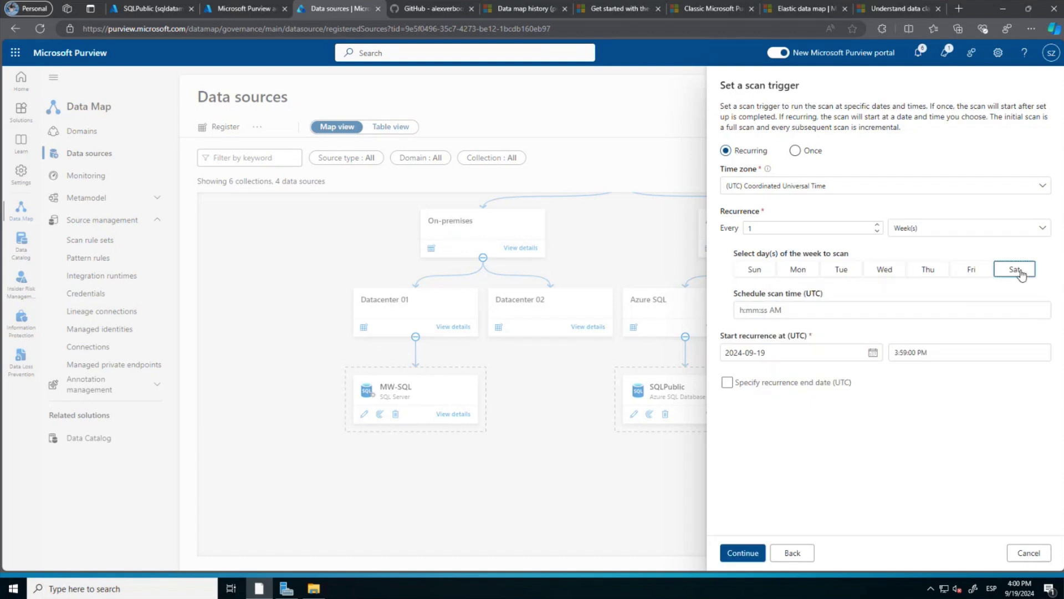
left_click(749, 553)
left_click(753, 554)
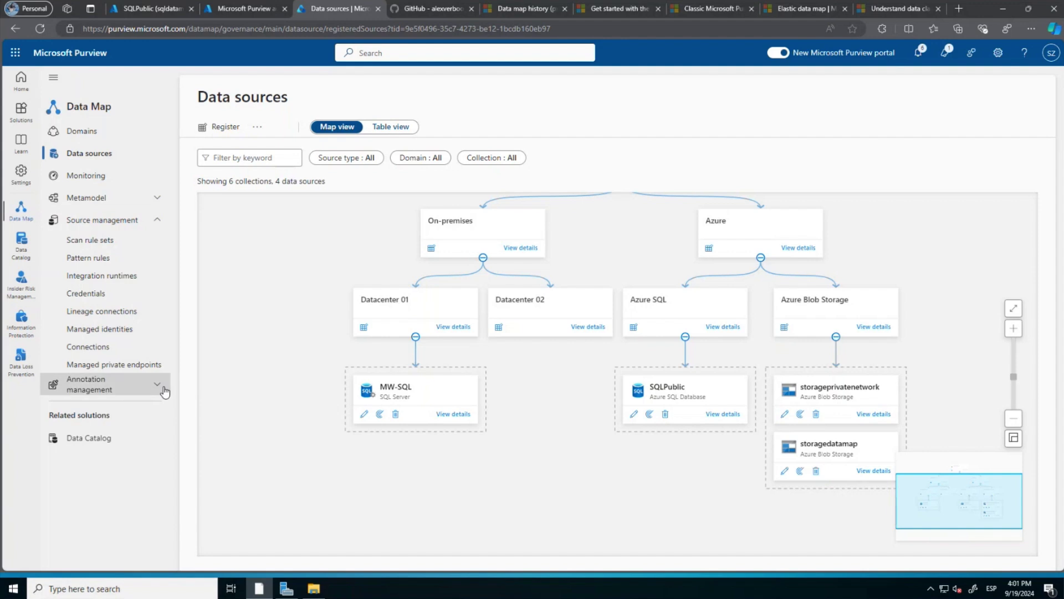
Refresh managed private endpoints to confirm all three remain Pending, then return to Data sources.
left_click(138, 366)
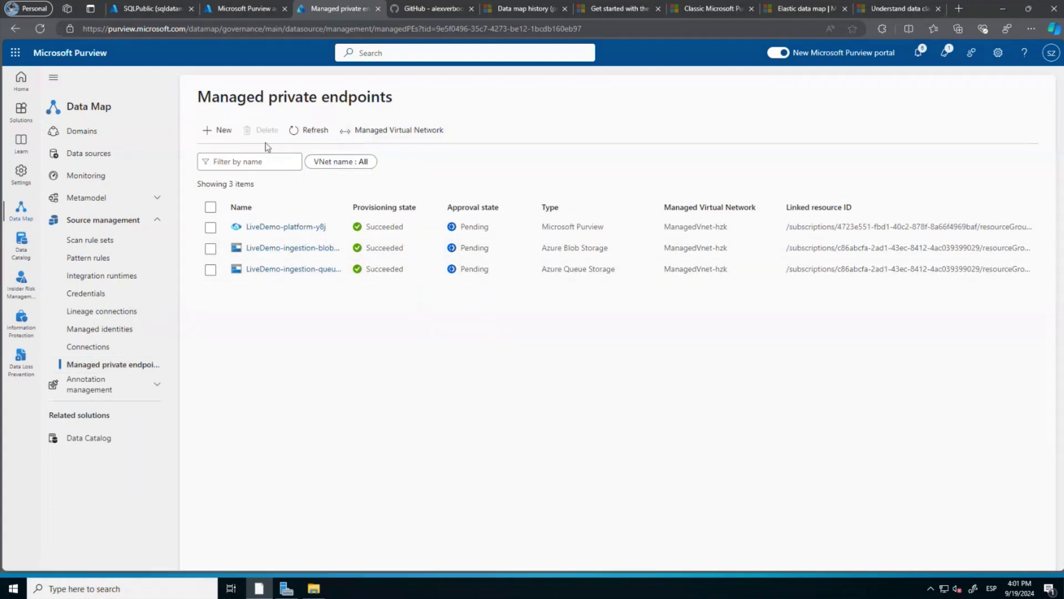
left_click(304, 131)
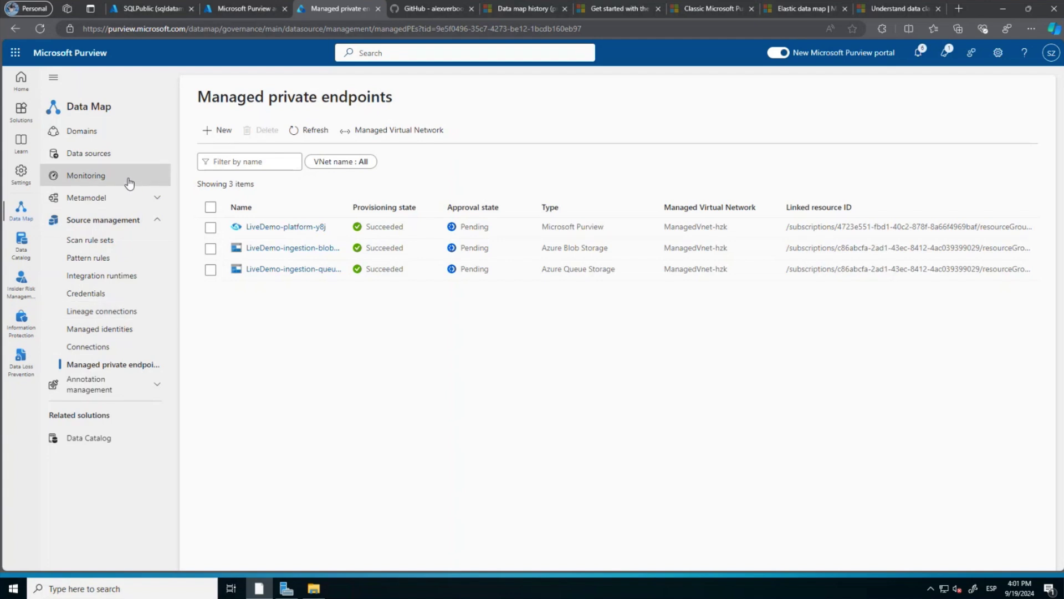
left_click(127, 161)
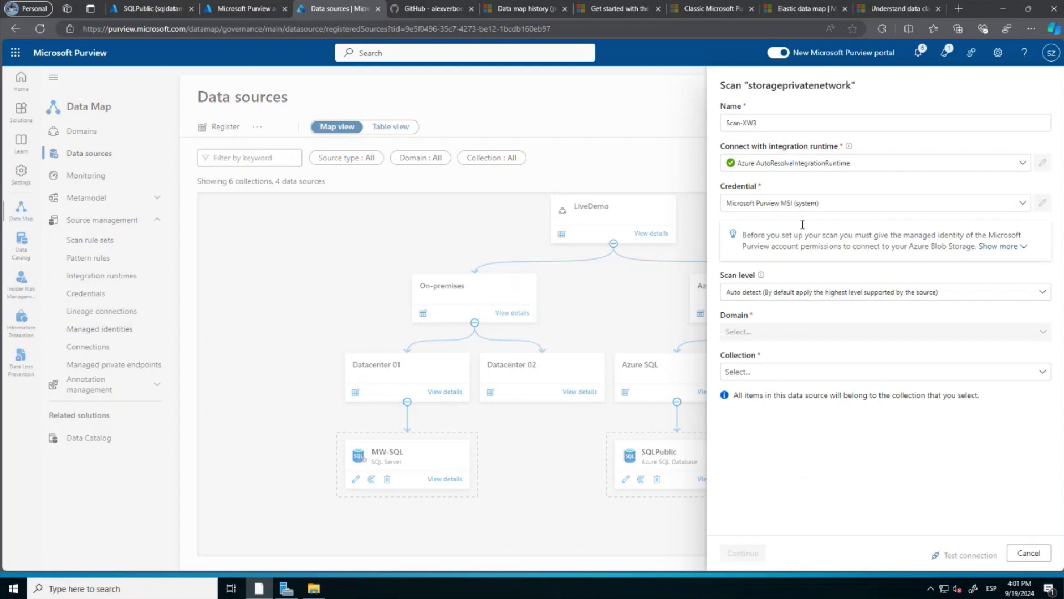
Abandon the storageprivatenetwork scan setup and load purview.microsoft.com in the browser.
left_click(808, 165)
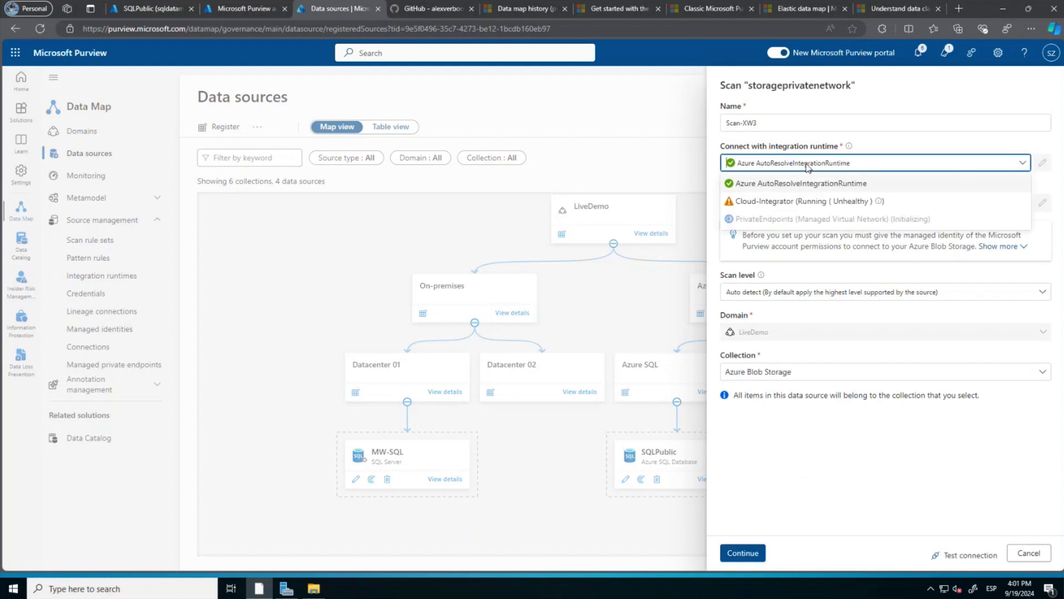
left_click(487, 212)
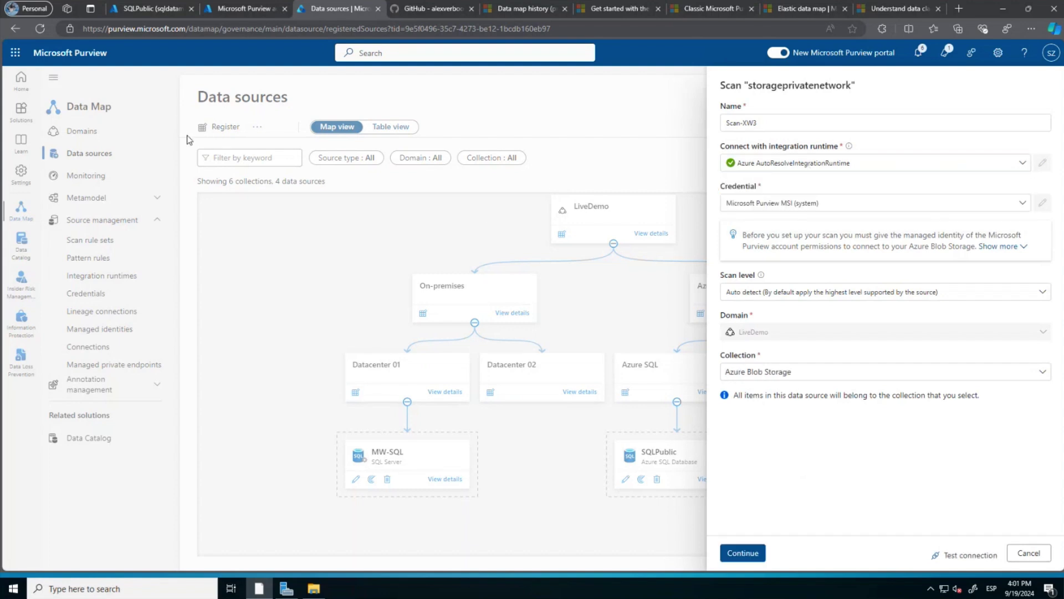
left_click(312, 33)
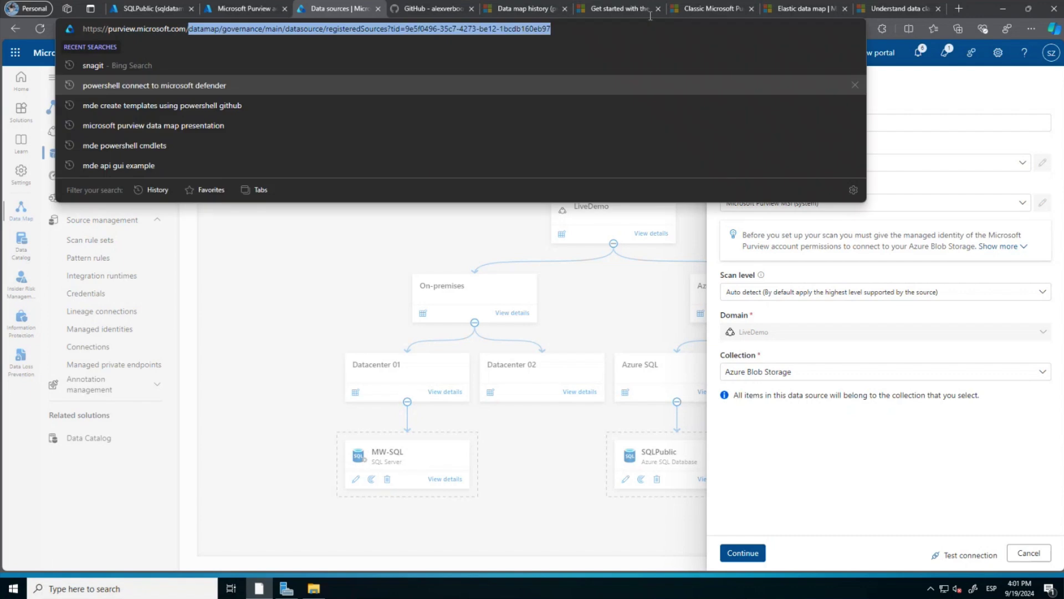
type("https://purview.microsoft.com/")
key("Return")
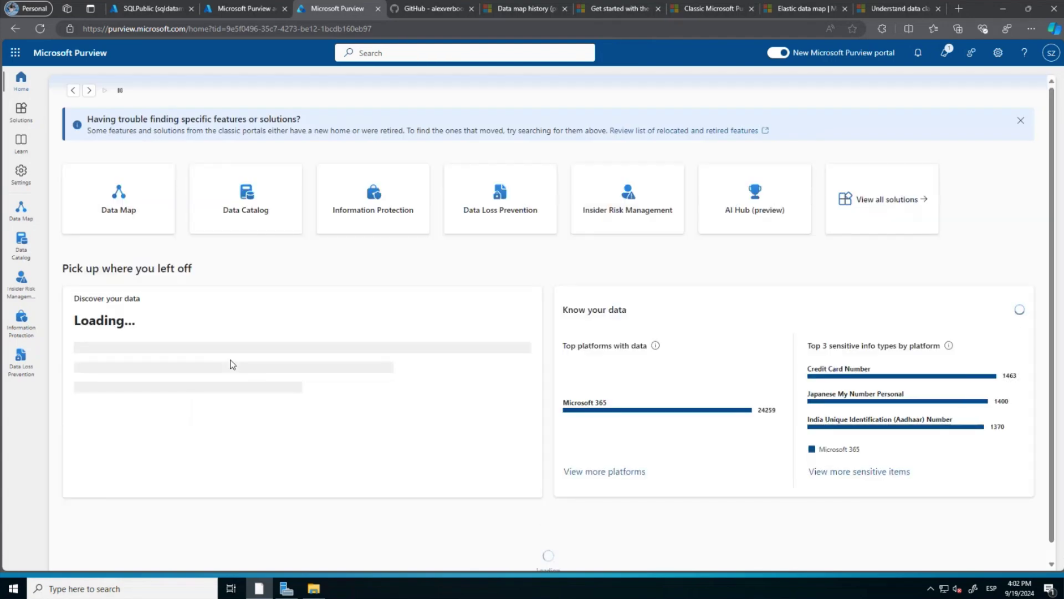
Open the Information Protection solution from the Purview home page.
left_click(355, 216)
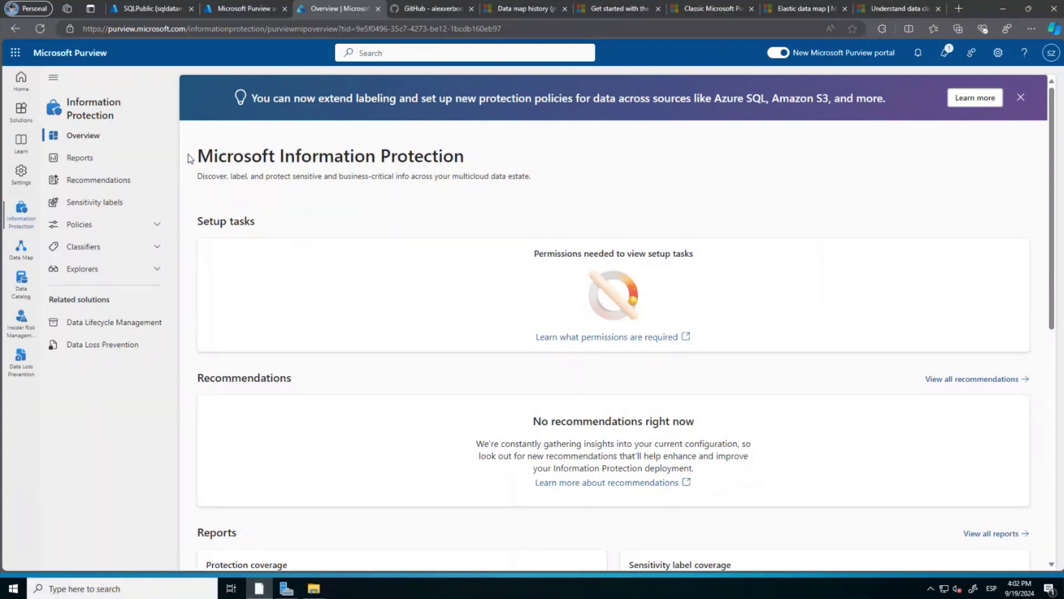
Open Sensitivity labels to see the six labels from General to PP - TC Resume.
left_click(122, 206)
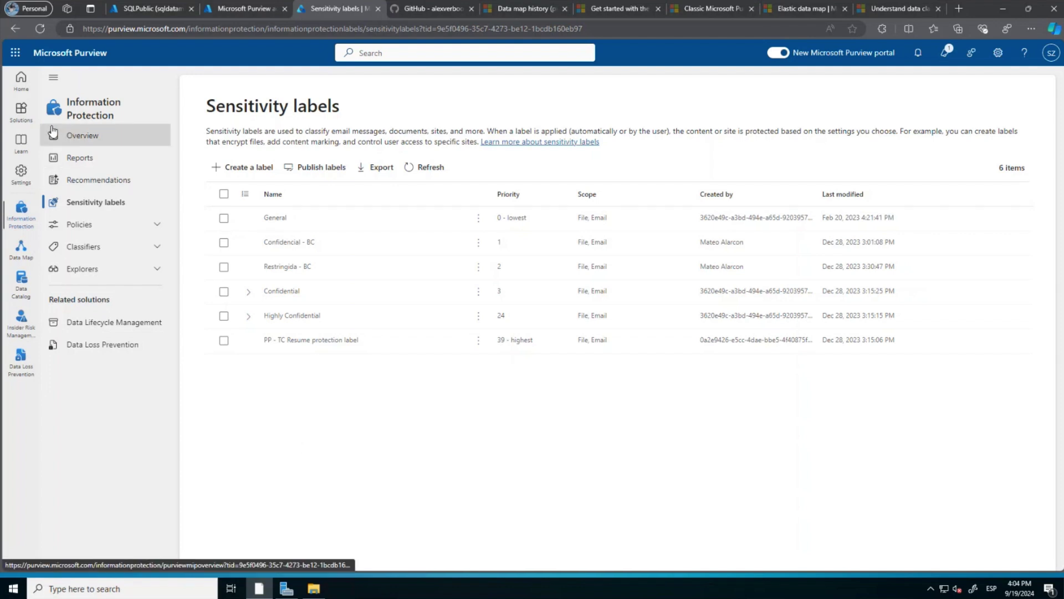
Open Data Map Domains to show the LiveDemo domain with its 4 data sources and 3 scans.
left_click(21, 248)
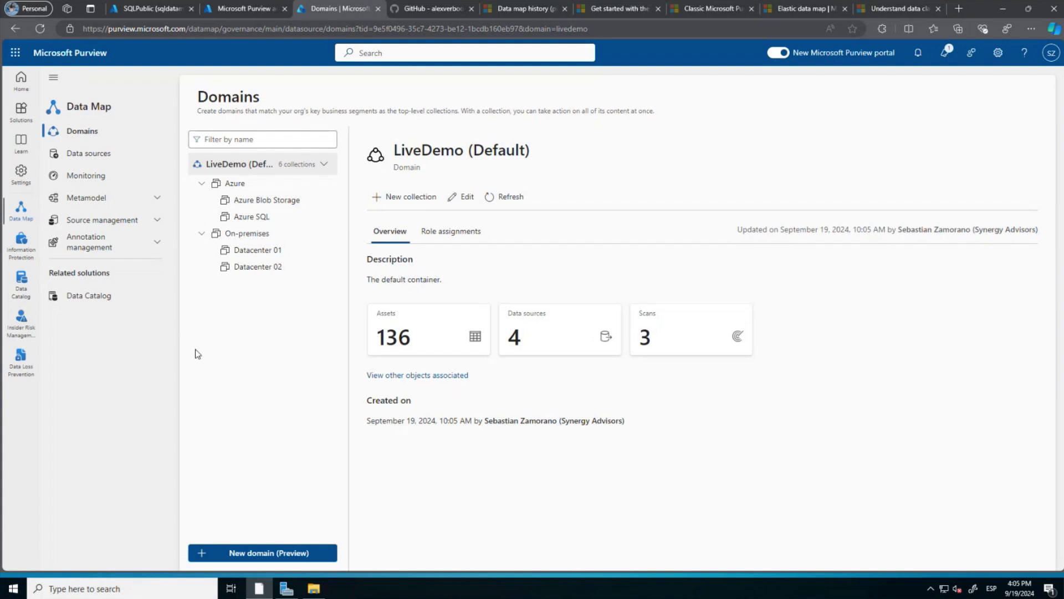
Go to Data sources and open the Managed private endpoints list under Source management.
left_click(73, 158)
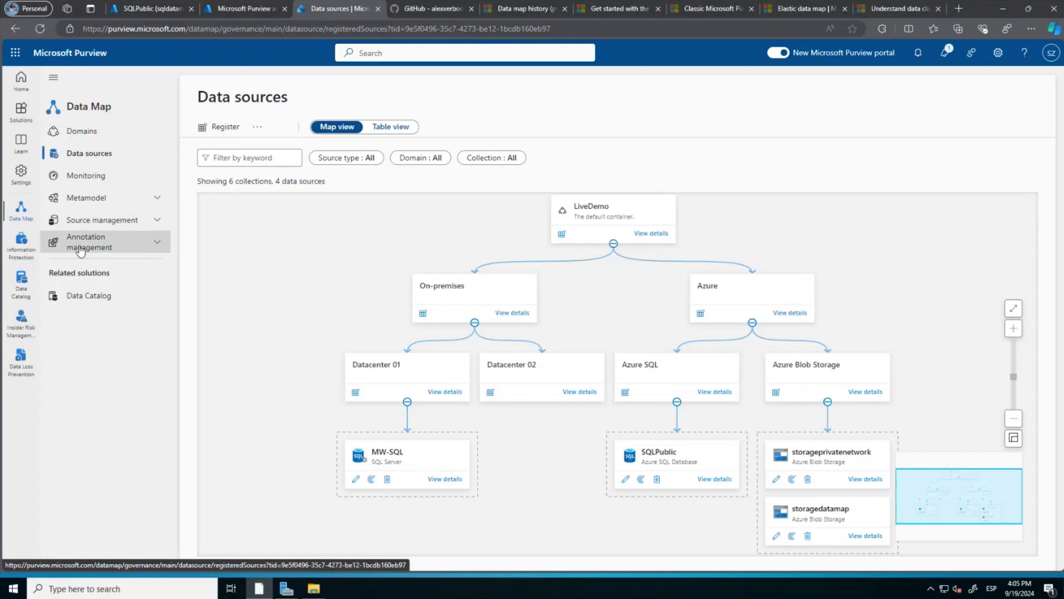
left_click(159, 221)
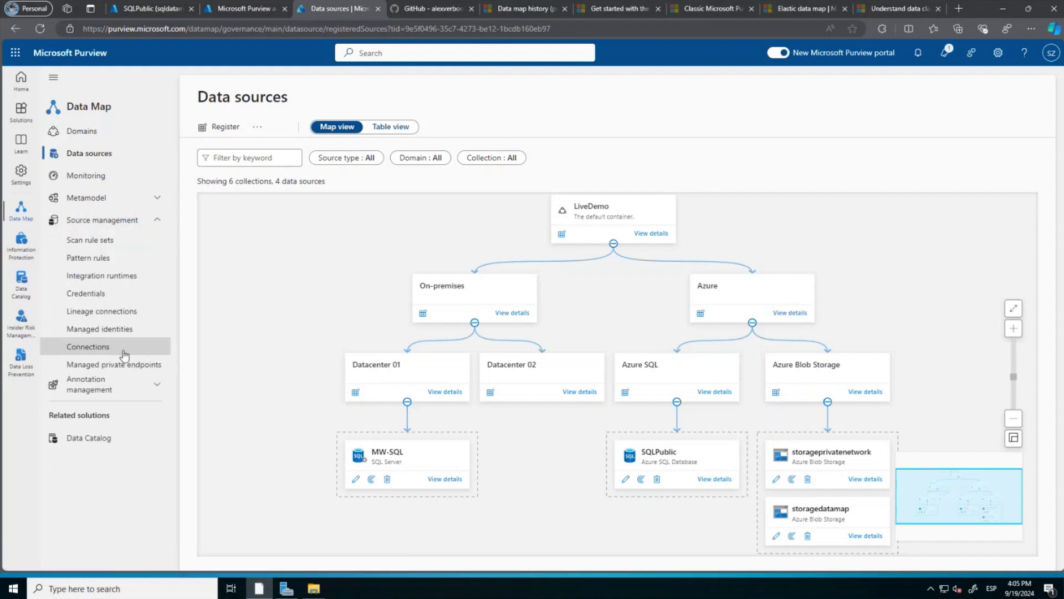
left_click(115, 367)
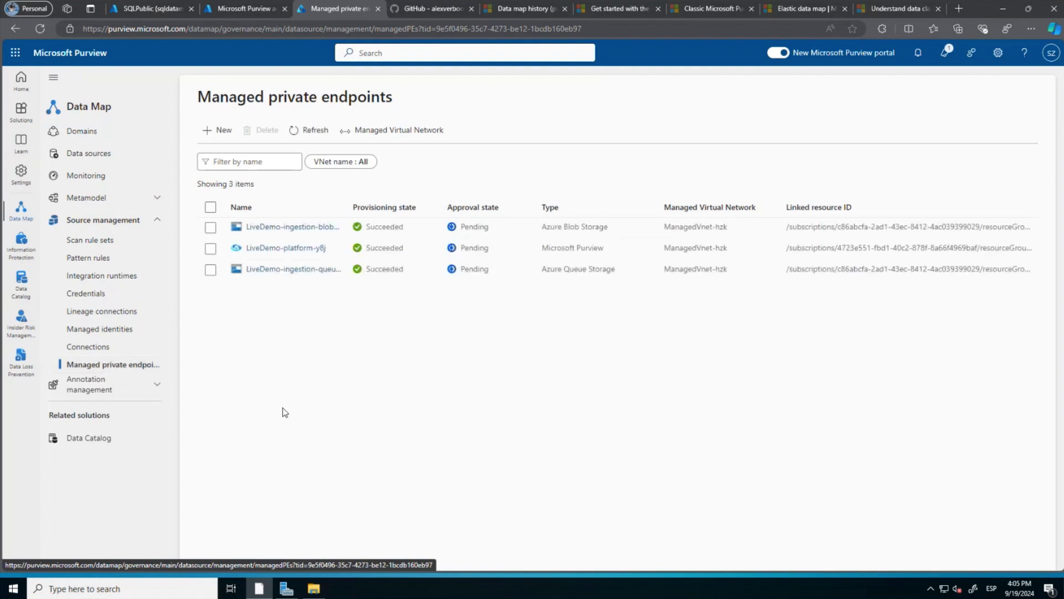
Create the CloudPrivate managed VNet runtime and refresh to show three new ManagedVnet-KN0 endpoints.
left_click(392, 137)
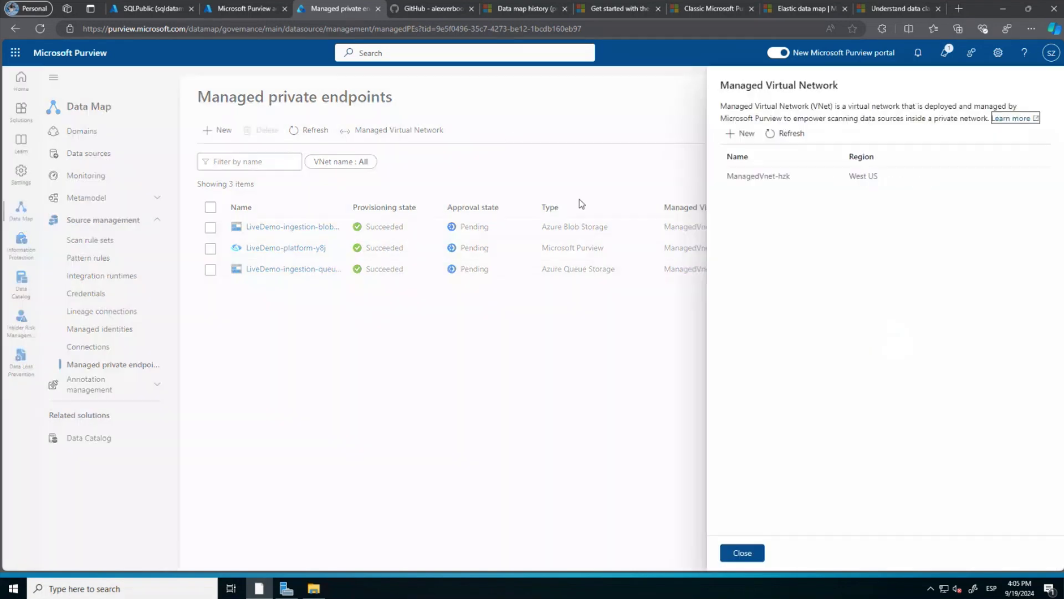
left_click(741, 133)
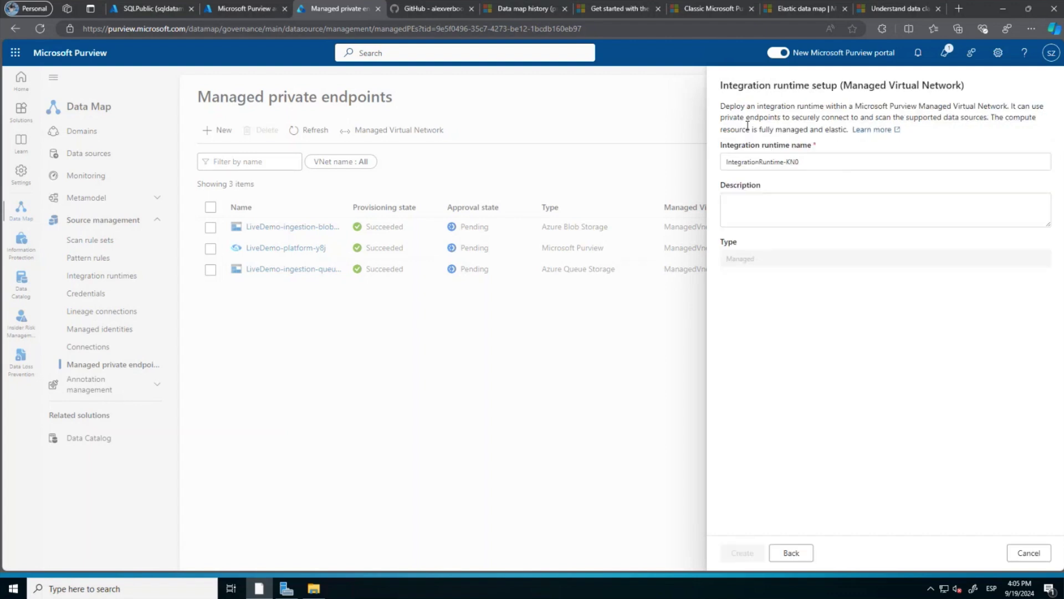
left_click_drag(804, 162, 720, 161)
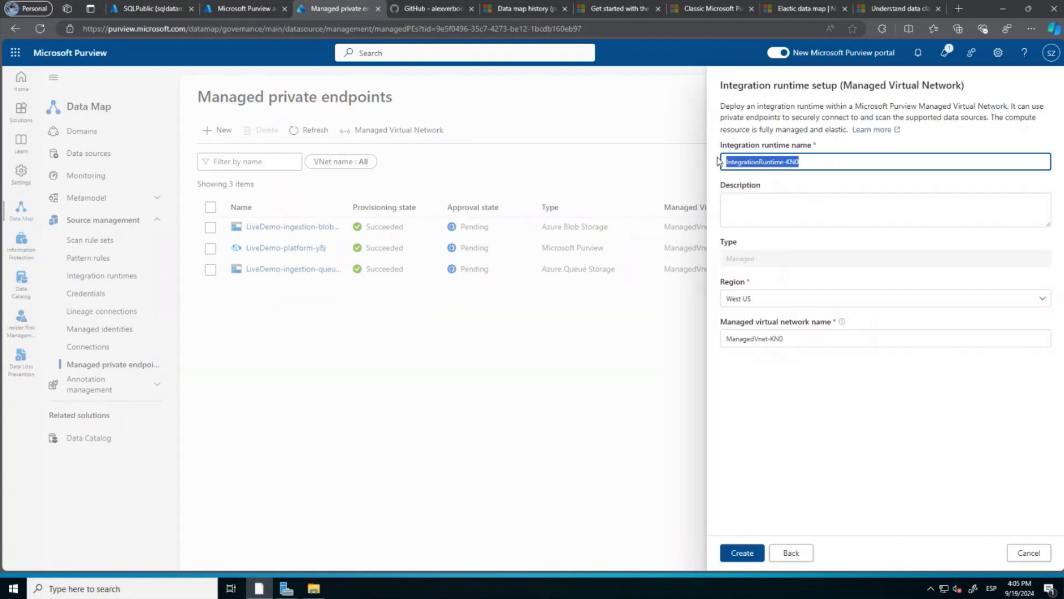
type("Clou")
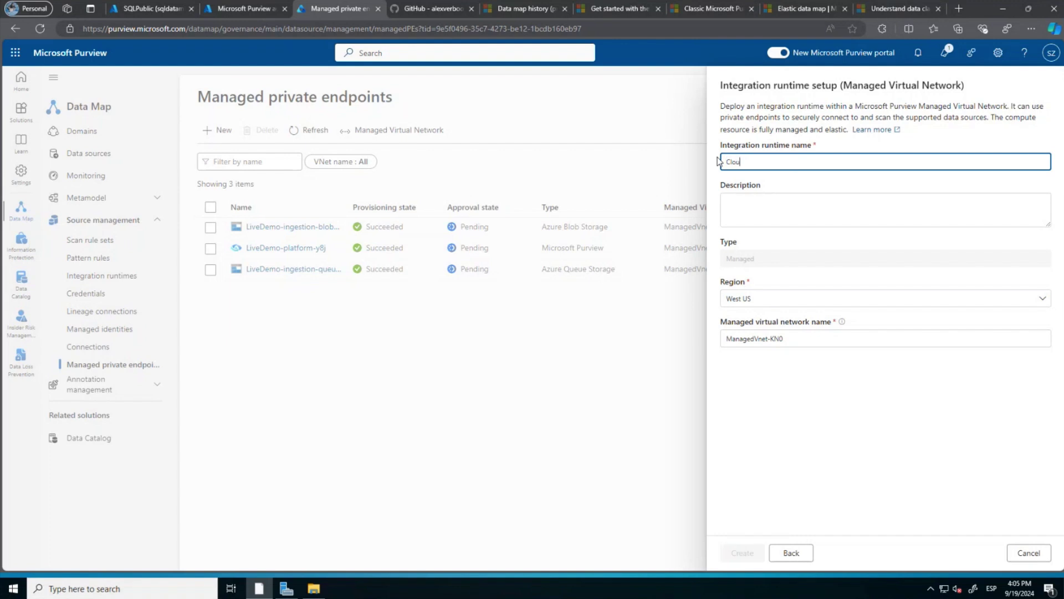
type("dPrivate")
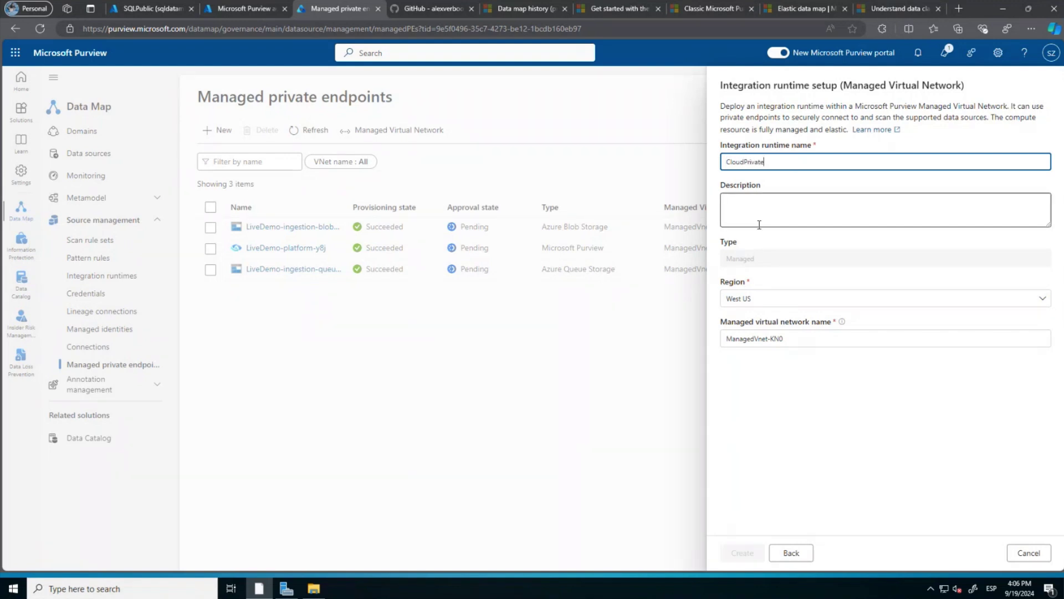
left_click(751, 340)
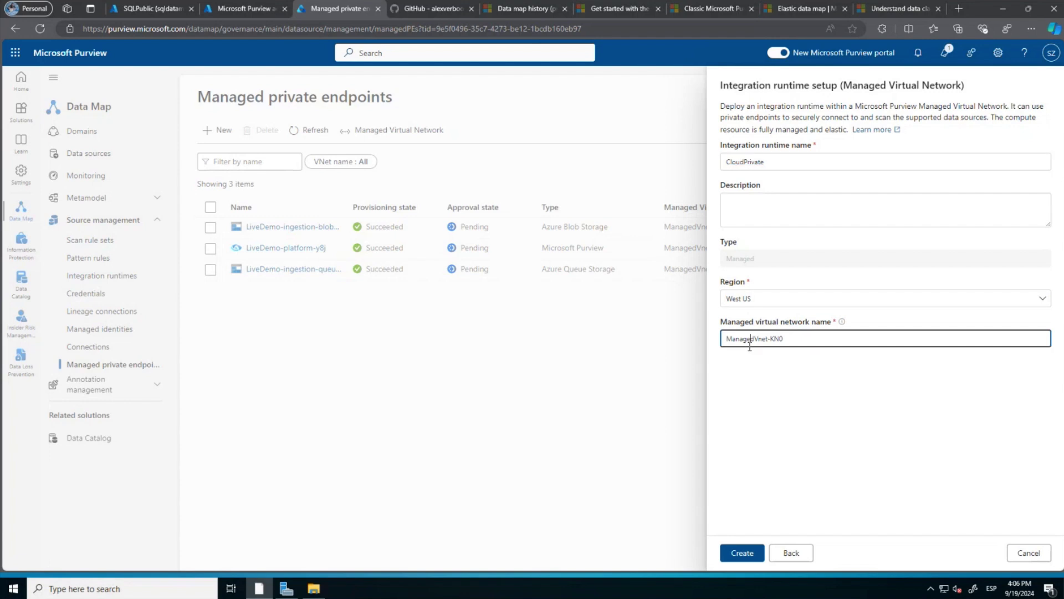
left_click(739, 553)
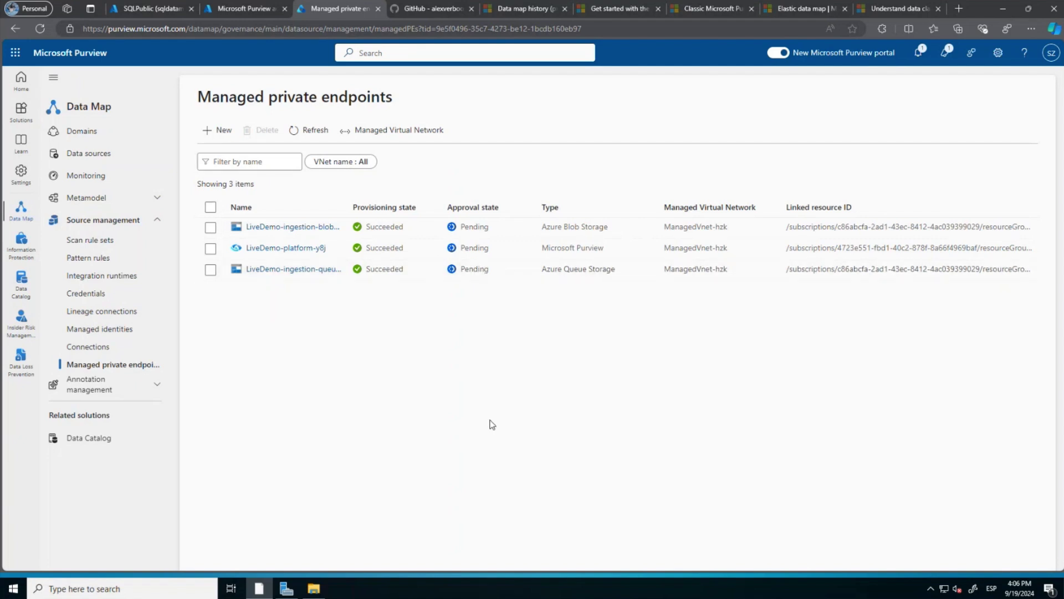
left_click(298, 130)
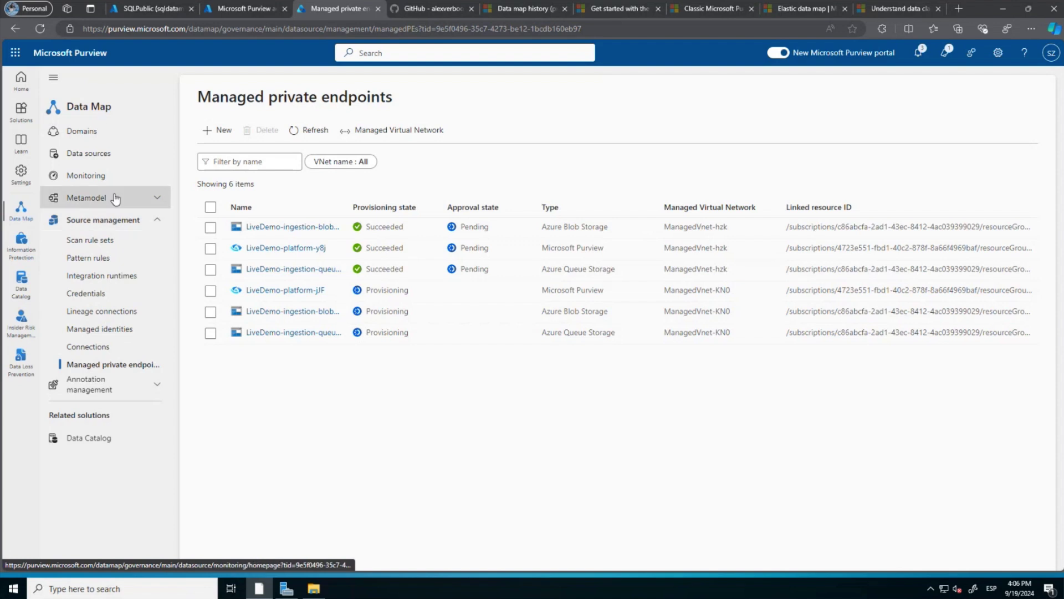
left_click(119, 173)
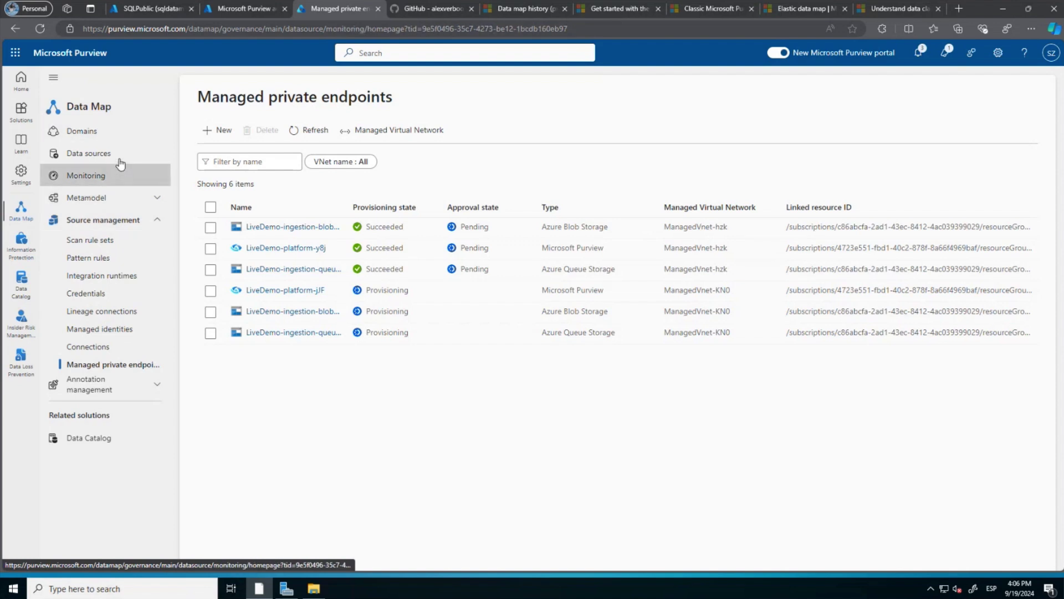
Start a storageprivatenetwork scan named Scan-storageprivatenetwork on the PrivateEndpoints runtime.
left_click(120, 162)
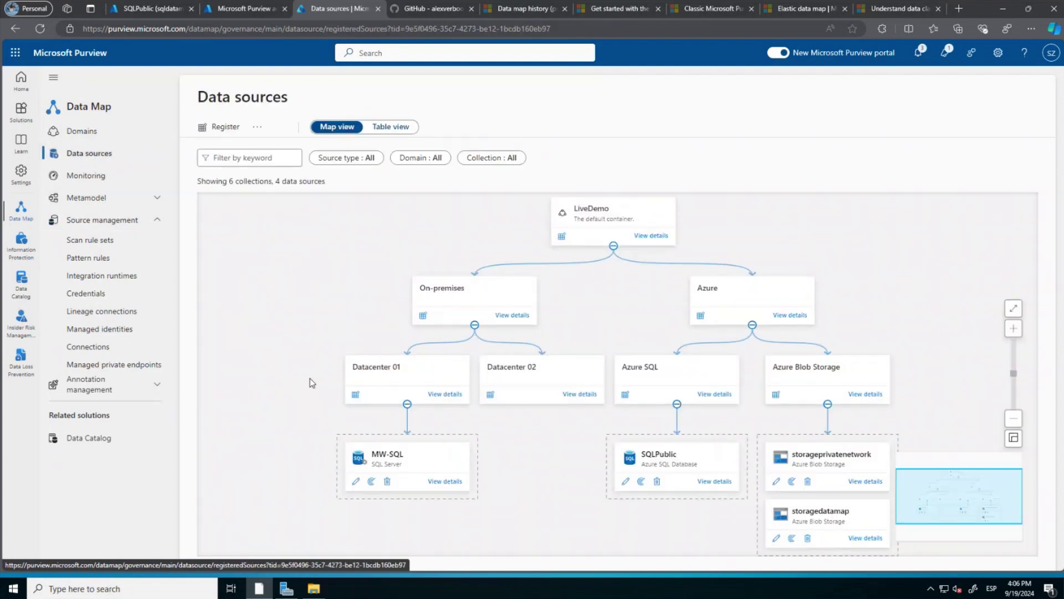
left_click(792, 480)
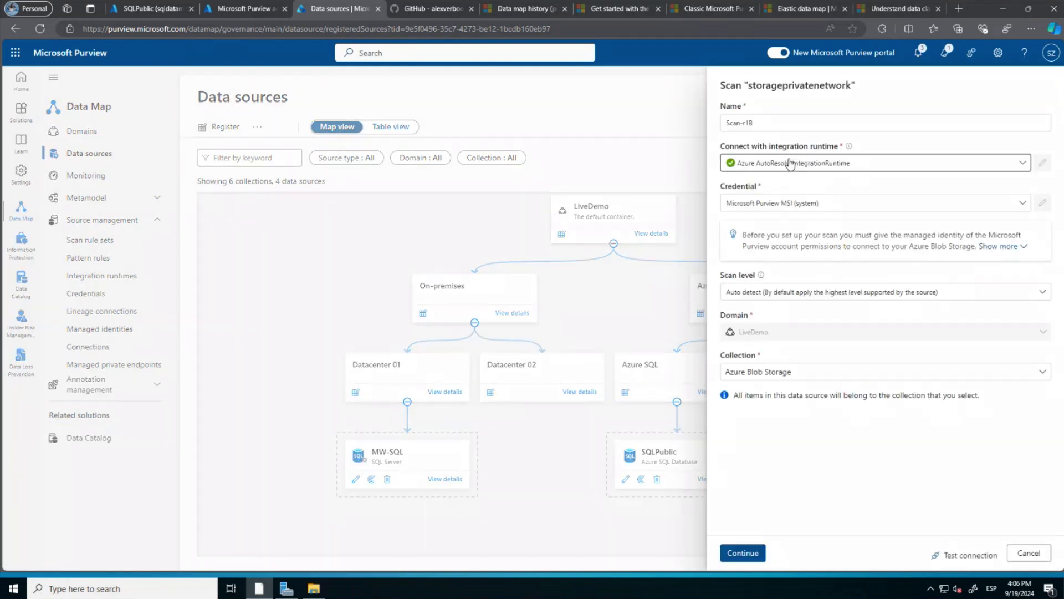
left_click(791, 162)
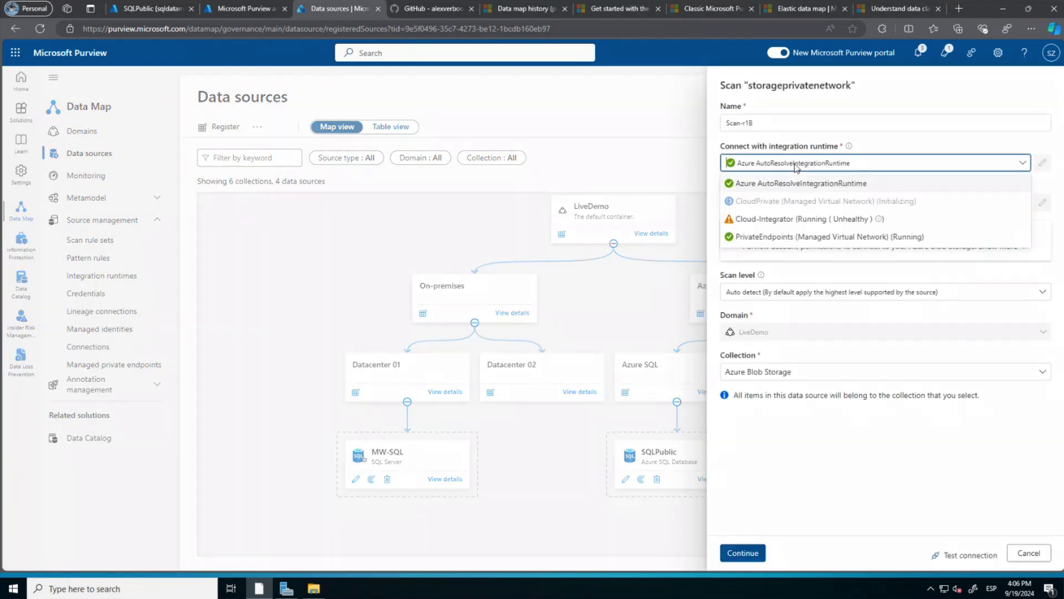
left_click(798, 237)
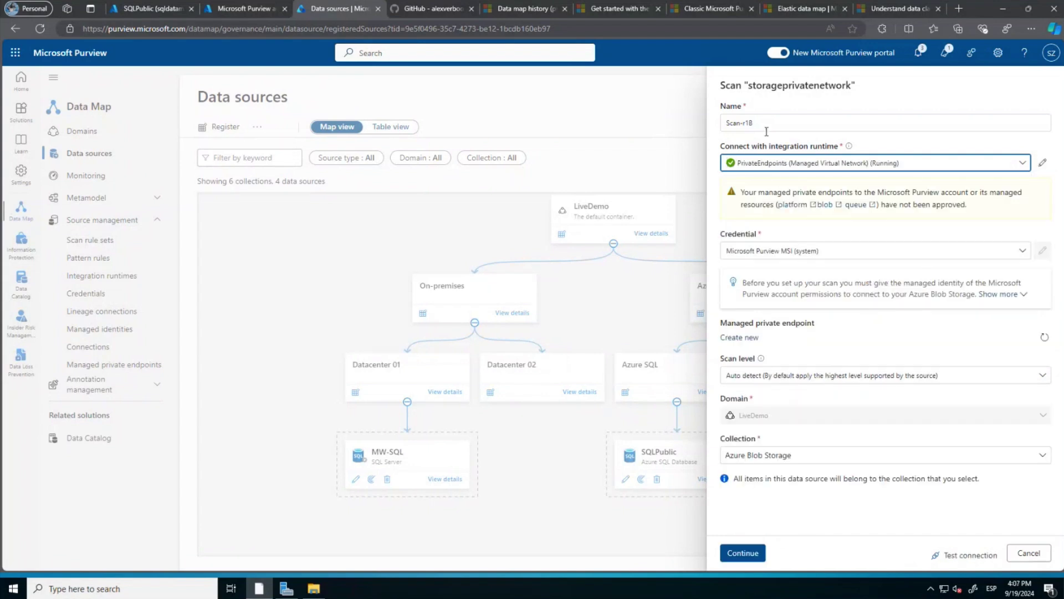
left_click_drag(852, 84, 750, 81)
key("ctrl+c")
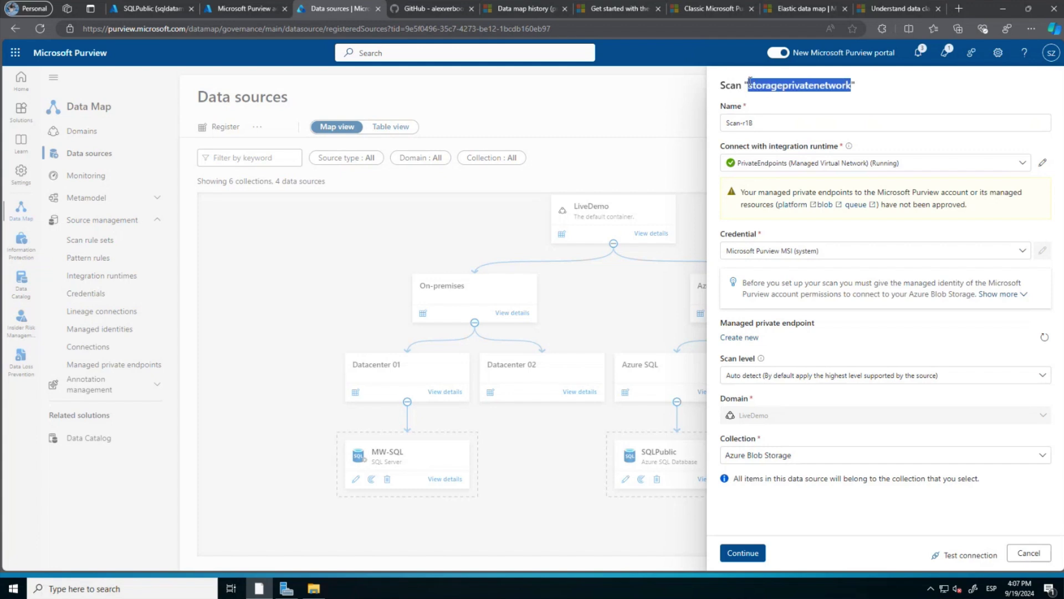
left_click(779, 125)
key("BackSpace")
key("BackSpace")
key("BackSpace")
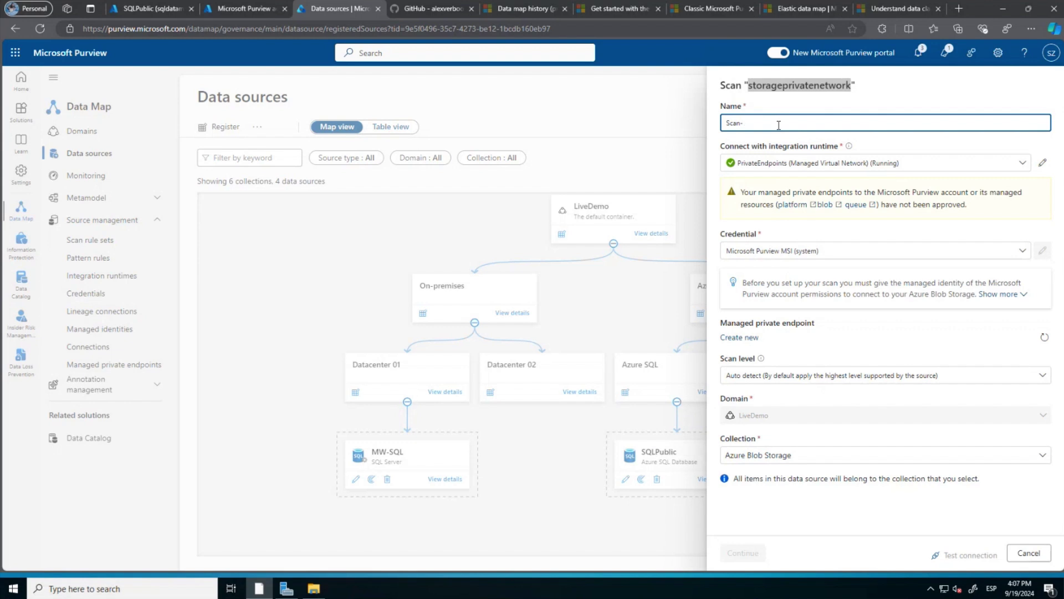
key("ctrl+v")
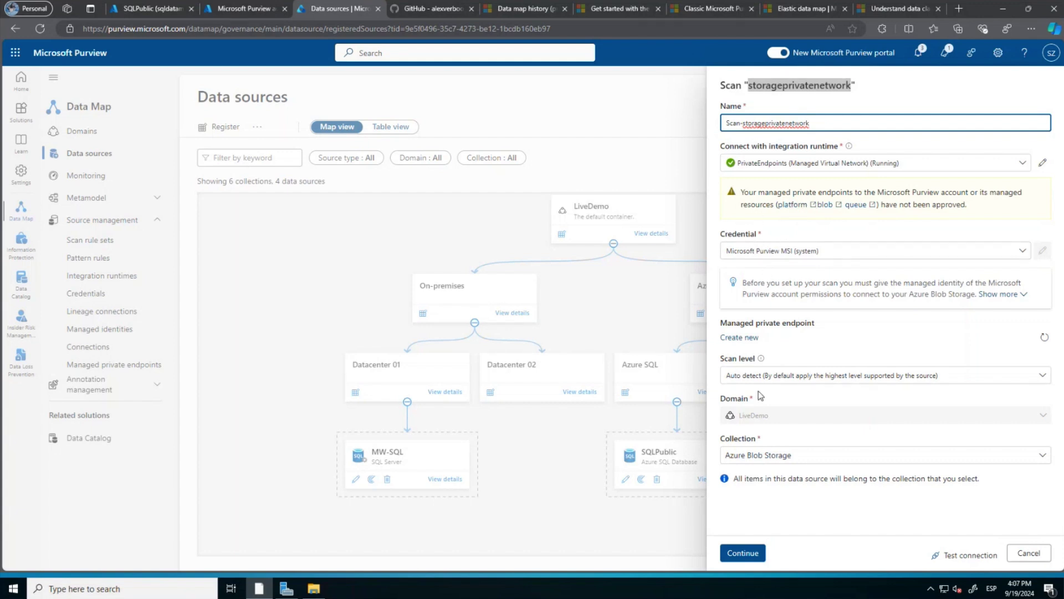
Keep auto-detect scan level, test the Blob connection, then cancel the scan setup.
left_click(825, 378)
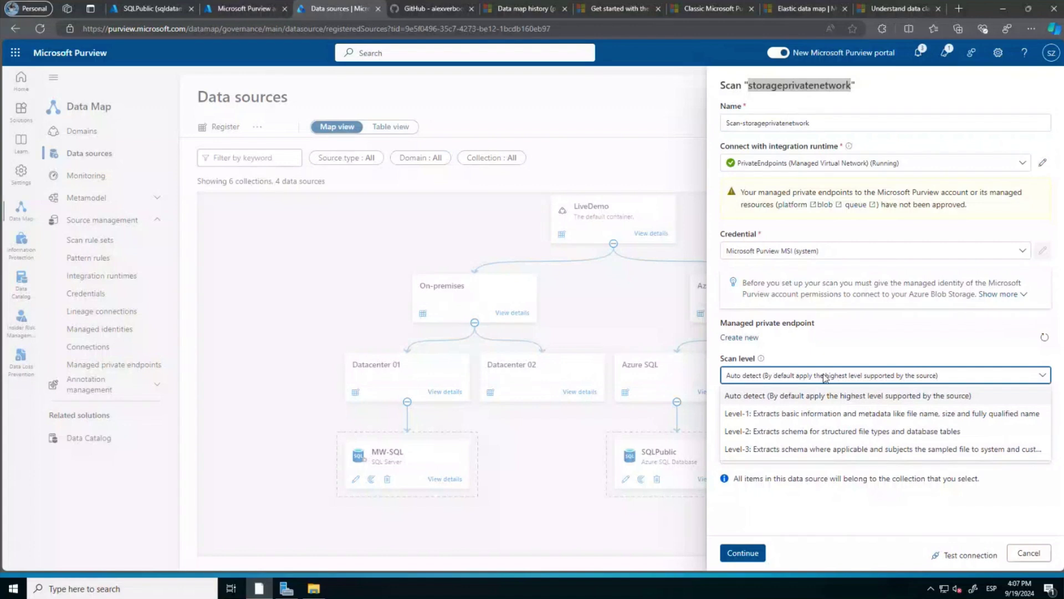
left_click(826, 377)
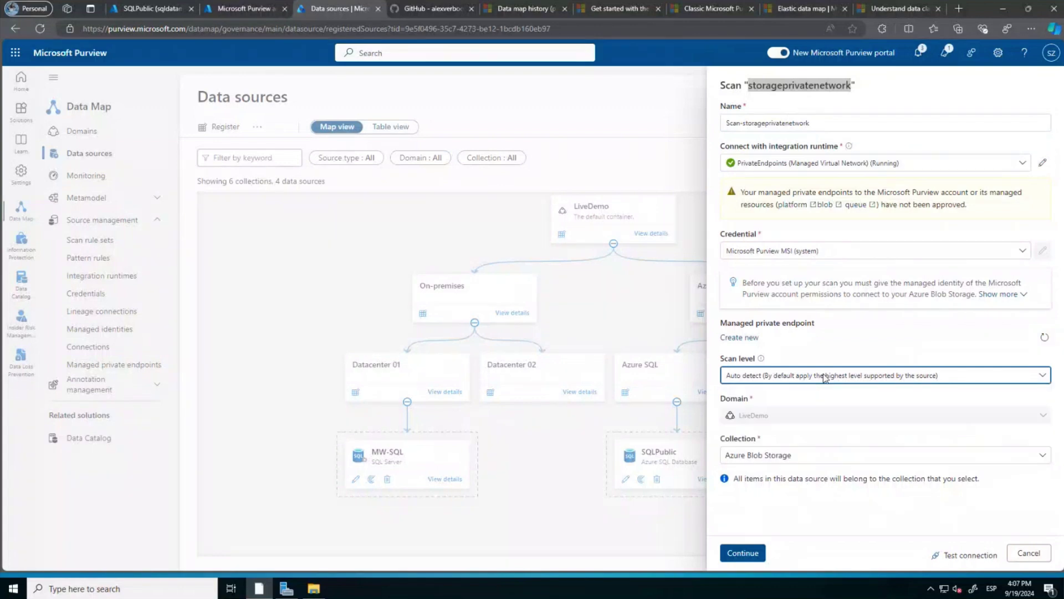
left_click(965, 558)
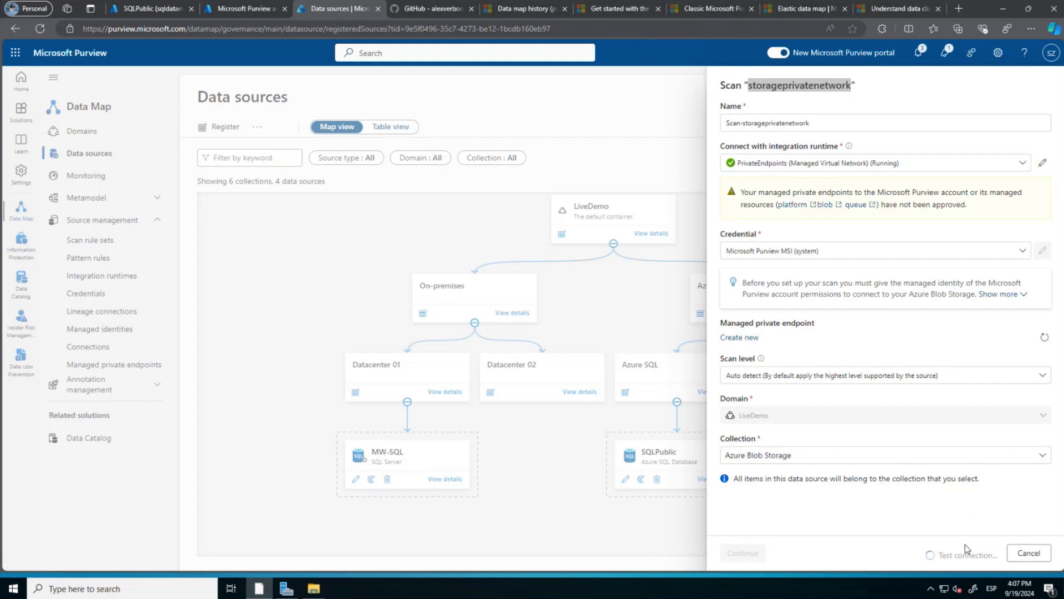
left_click(1019, 559)
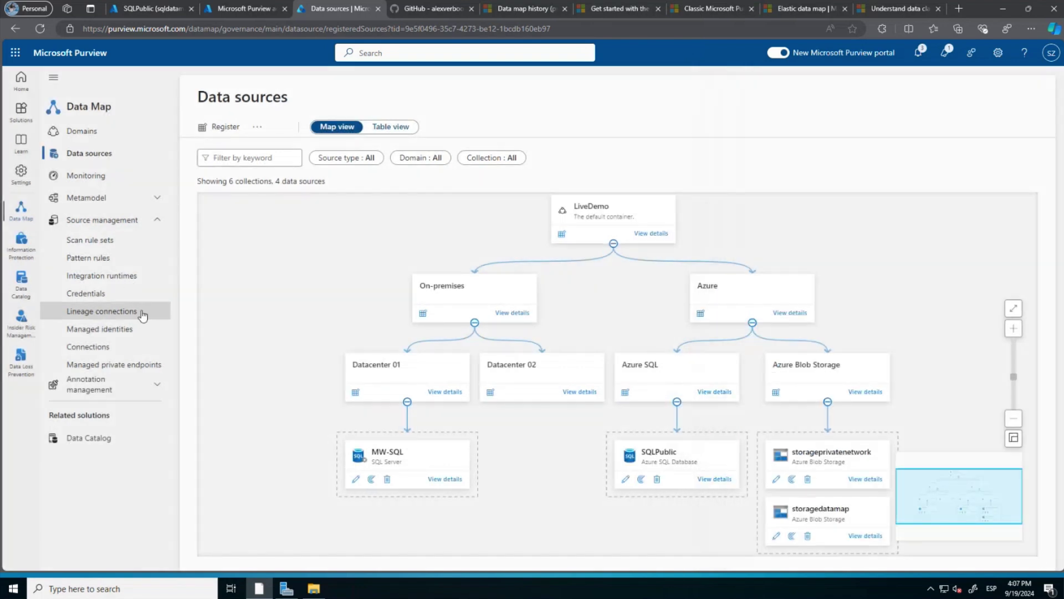
Begin a new Azure Blob Storage managed private endpoint with its name trimmed to AzureBlob-.
left_click(98, 365)
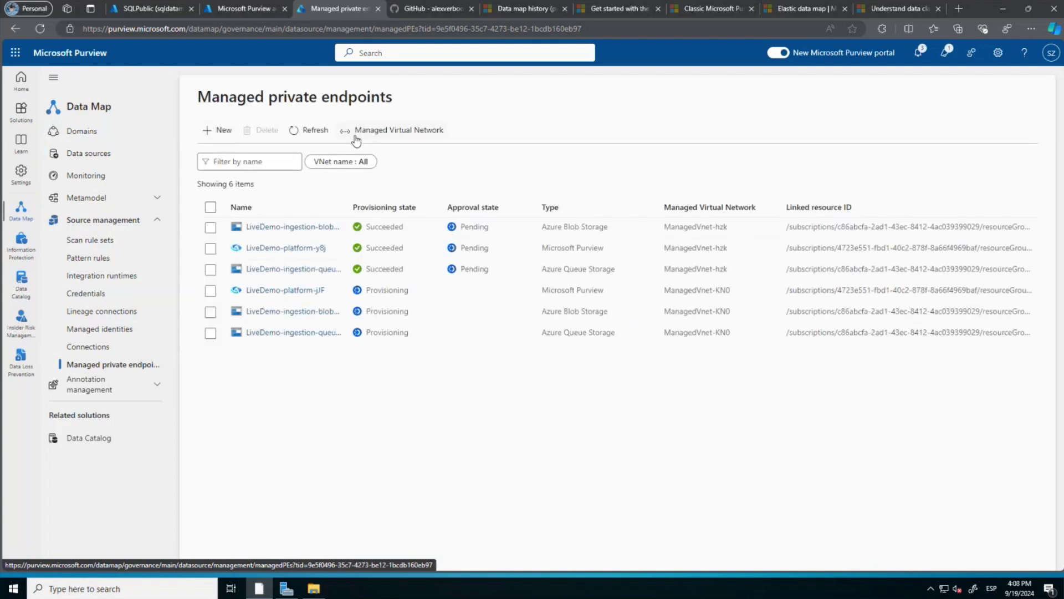
left_click(219, 131)
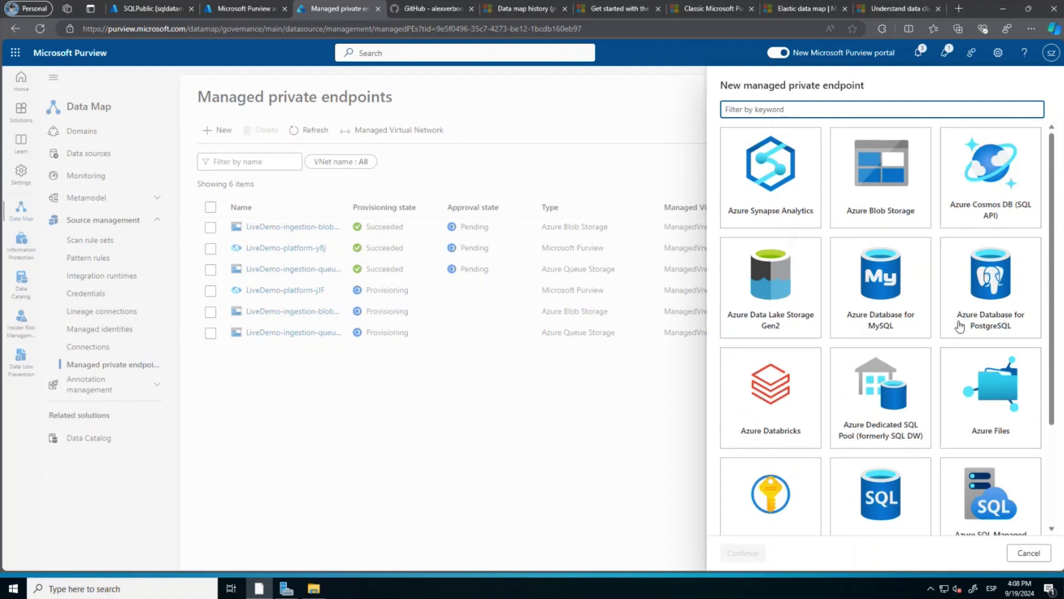
left_click(865, 211)
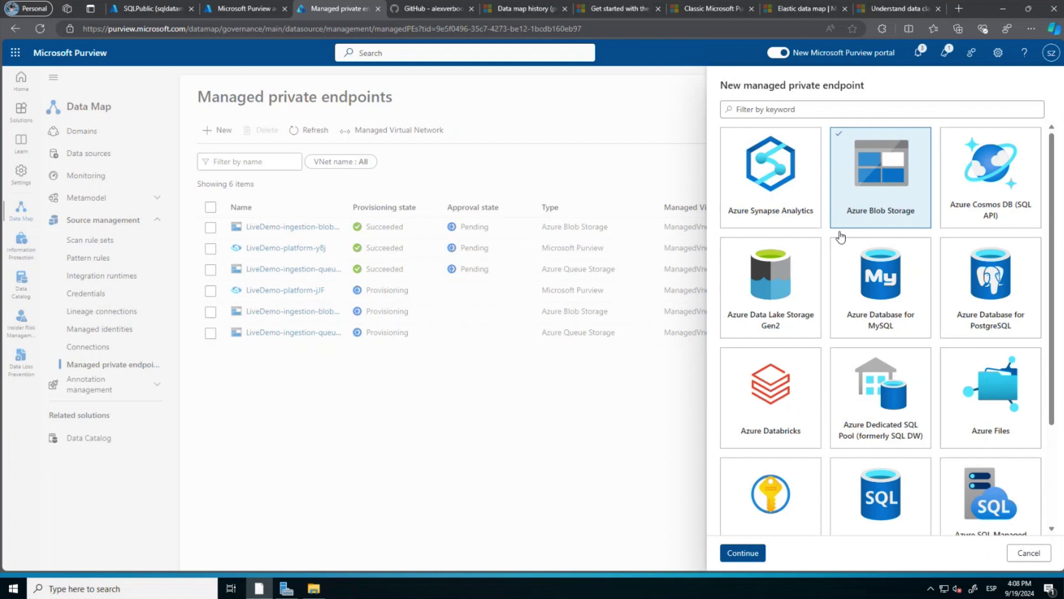
left_click(734, 547)
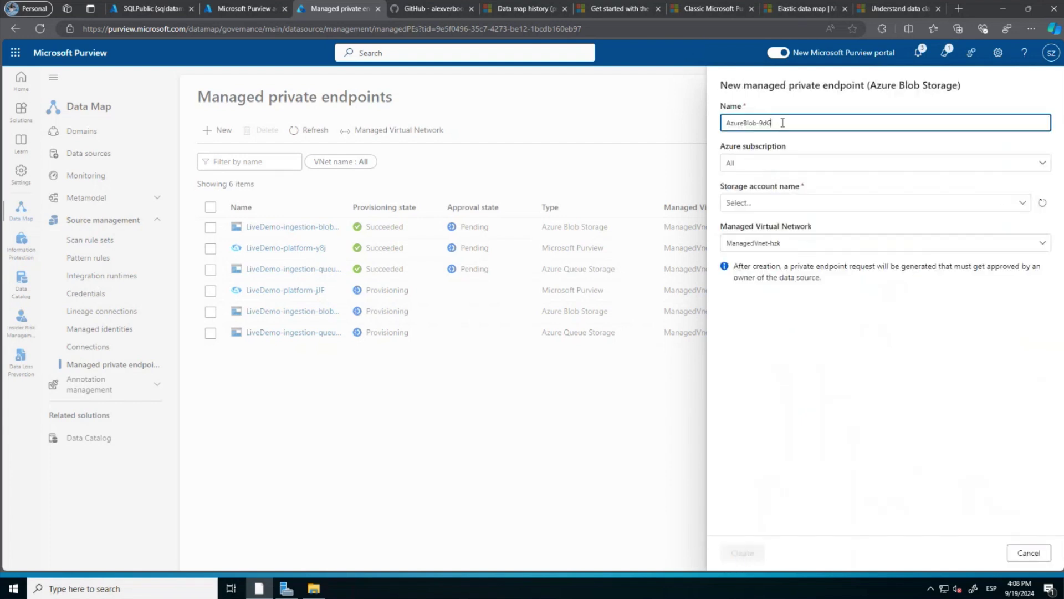
key("BackSpace")
key("BackSpace")
key("BackSpace")
key("BackSpace")
type("-")
Copy the storageprivatenetwork name from the portal's Storage accounts list, discarding query editor changes.
left_click(146, 8)
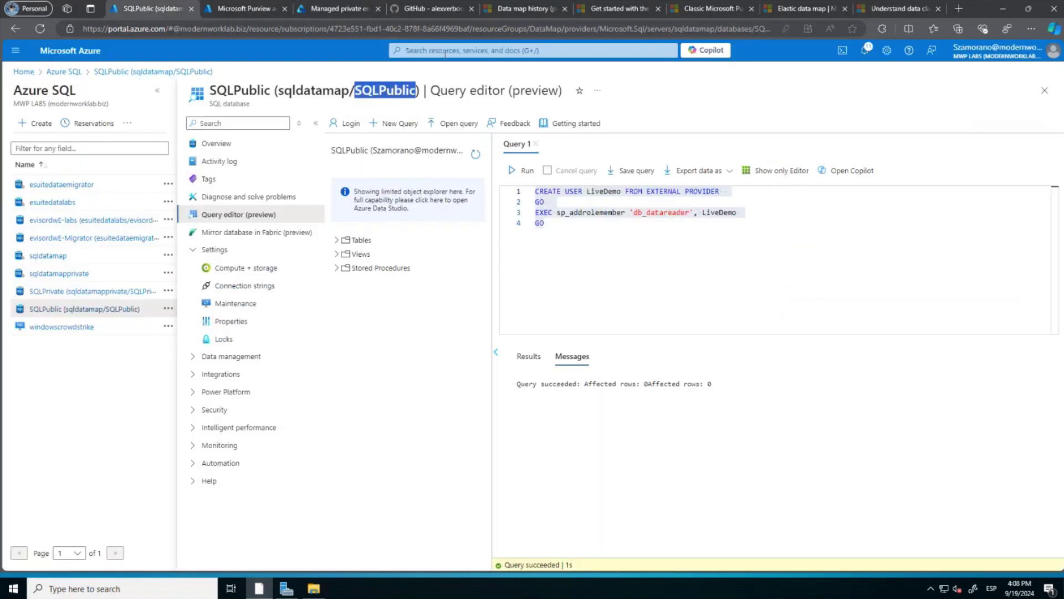
left_click(446, 48)
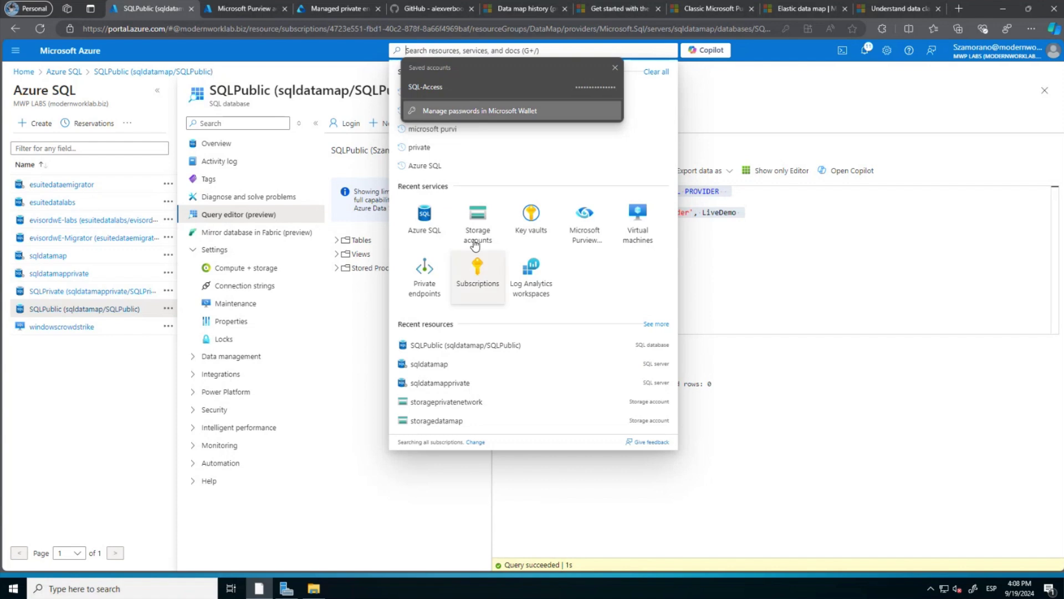
left_click(495, 232)
left_click(587, 89)
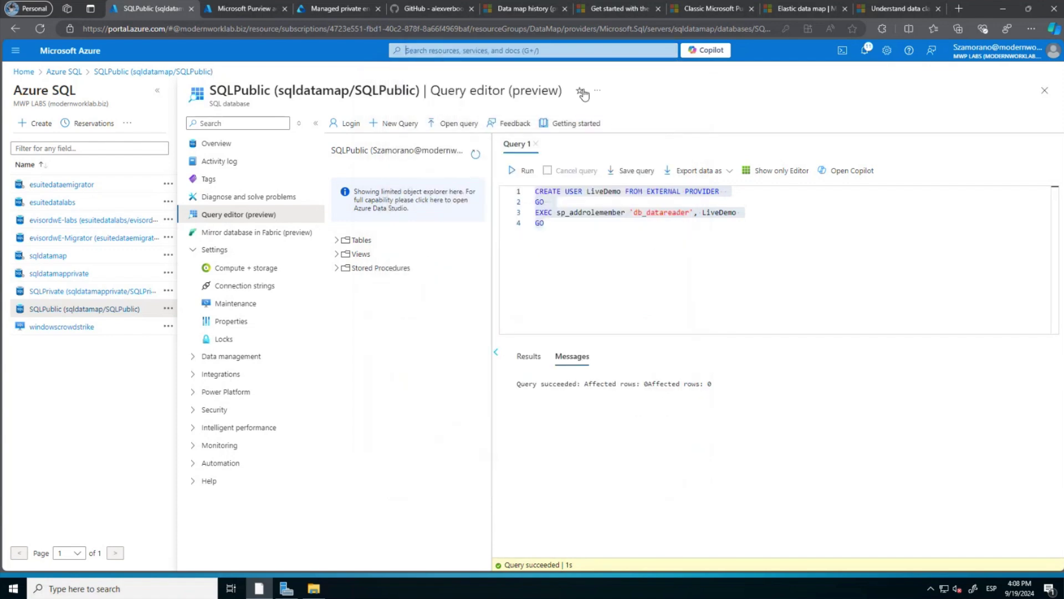
left_click(76, 330)
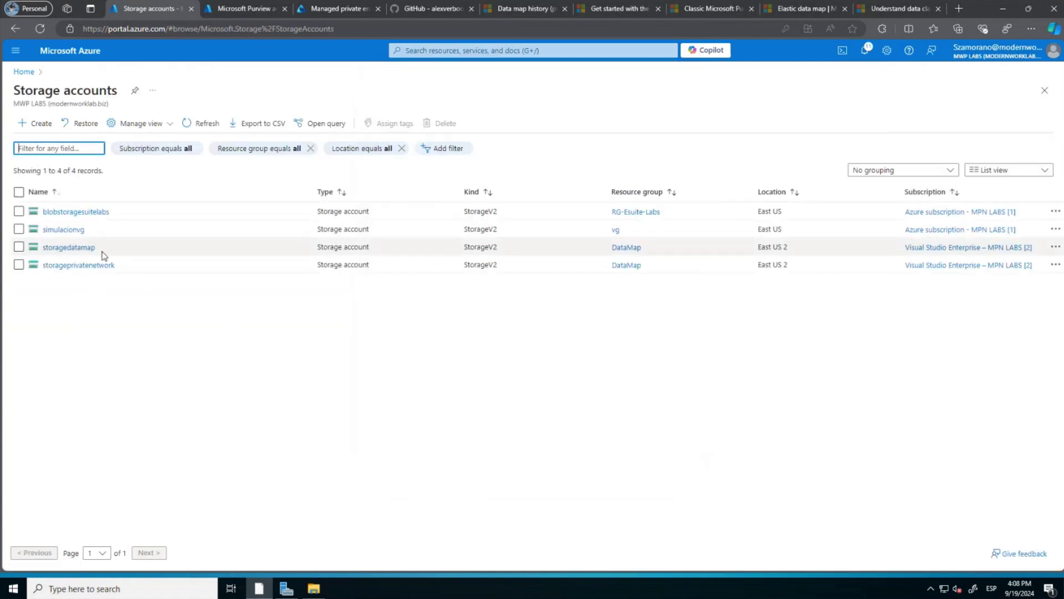
left_click_drag(117, 266, 44, 275)
key("ctrl+c")
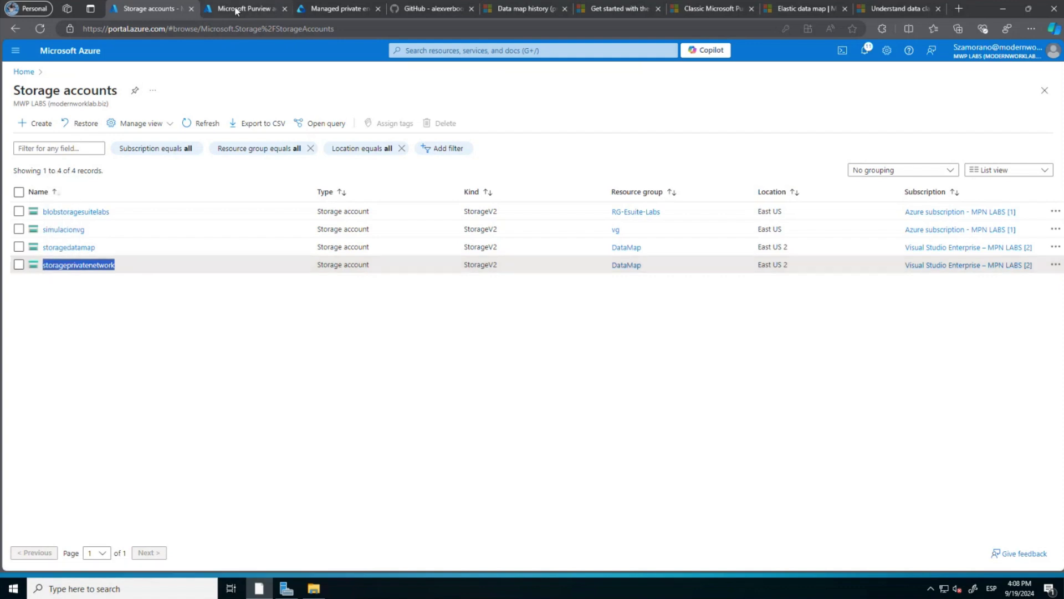
left_click(349, 10)
Create AzureBlob-storageprivatenetwork for storage account storageprivatenetwork on ManagedVnet-hzk and refresh the list.
left_click(786, 123)
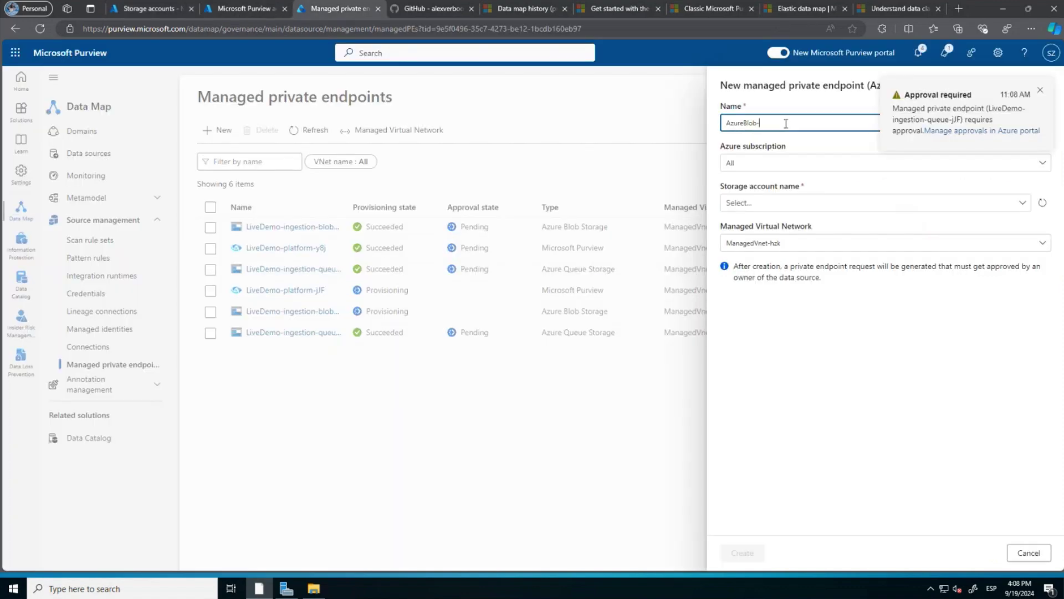
key("ctrl+v")
left_click(763, 205)
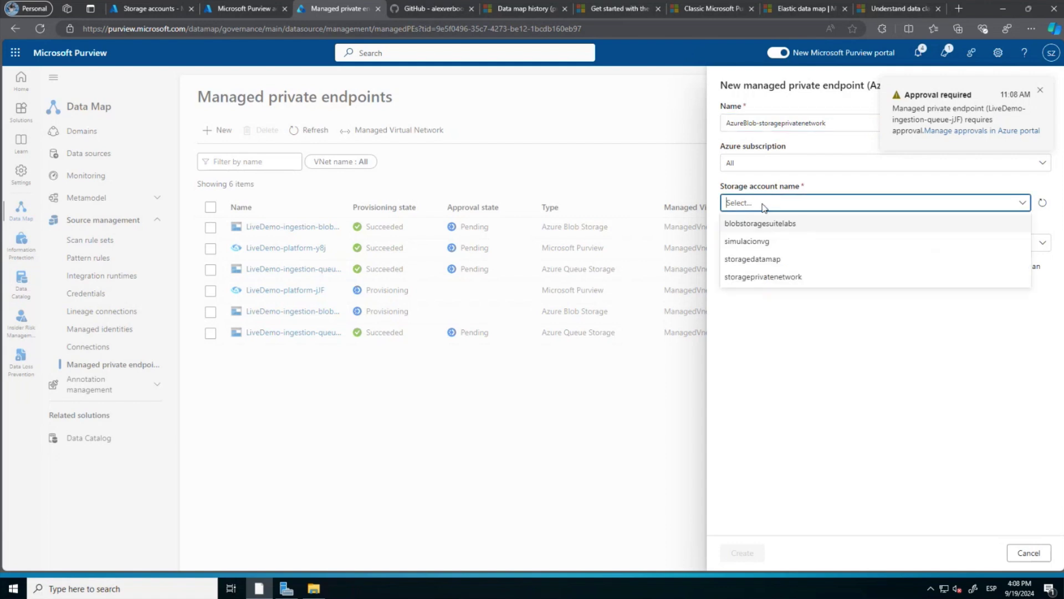
left_click(760, 277)
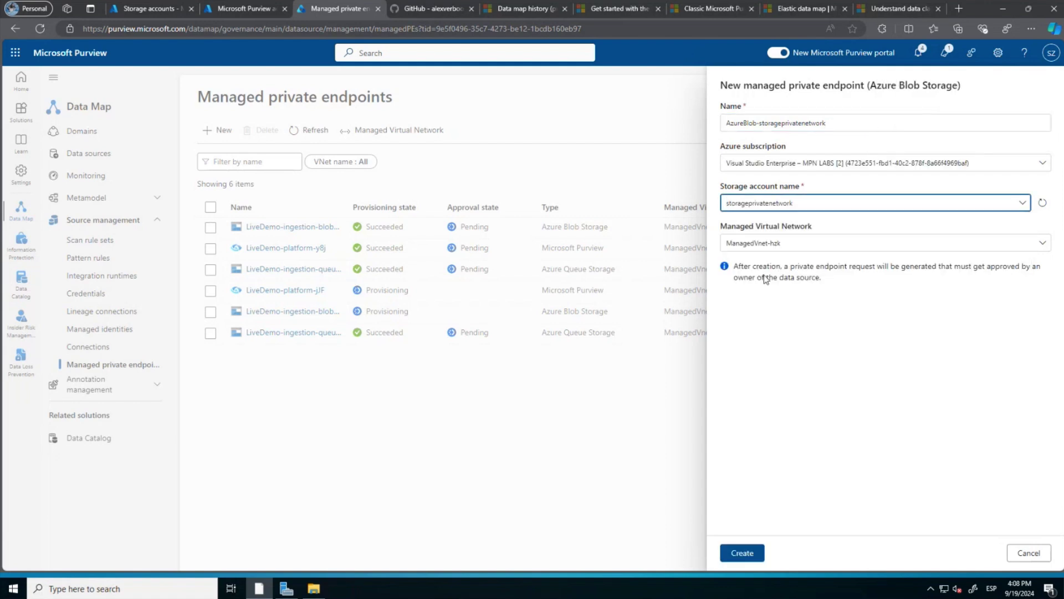
left_click(806, 243)
left_click(806, 243)
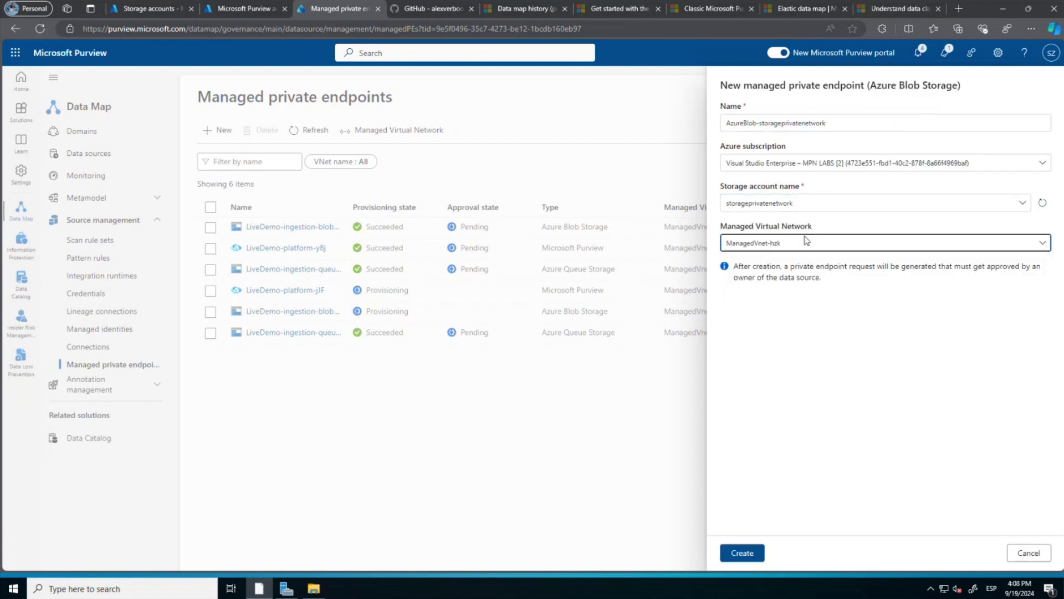
left_click(740, 552)
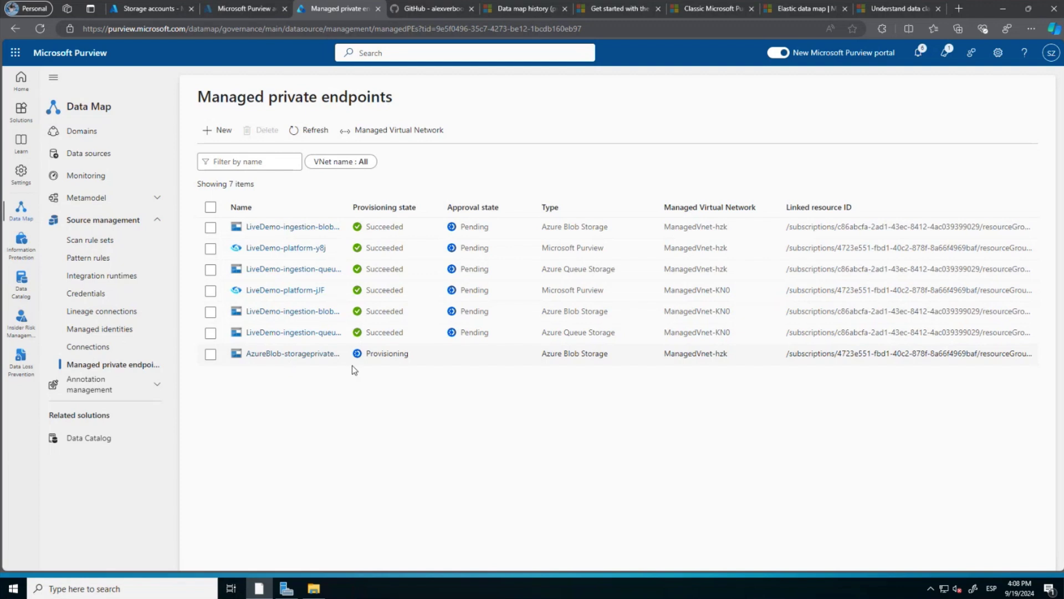
left_click(313, 131)
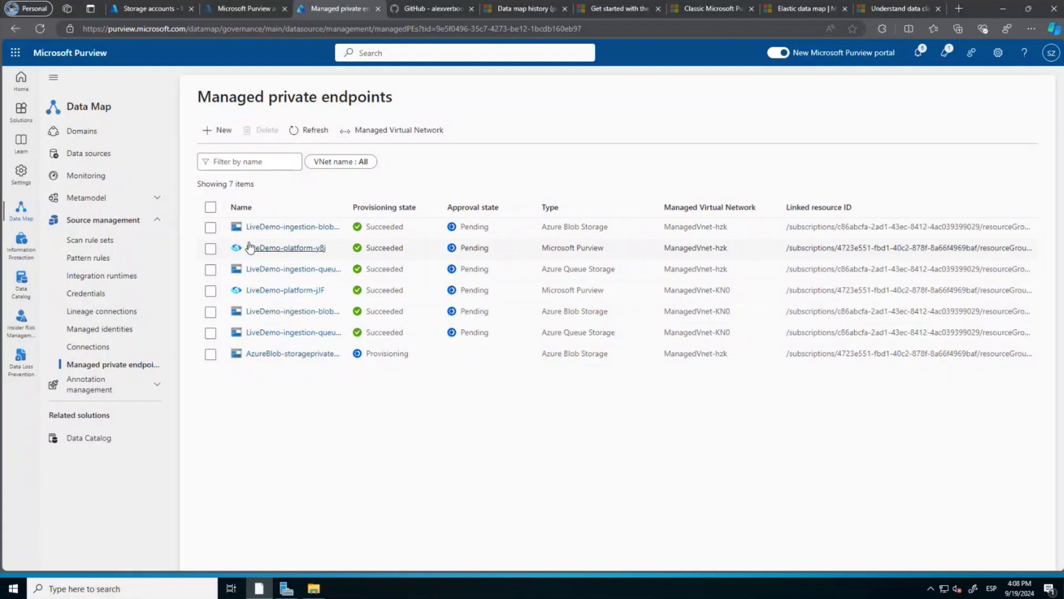
Start another managed private endpoint of type Azure SQL Database.
left_click(223, 134)
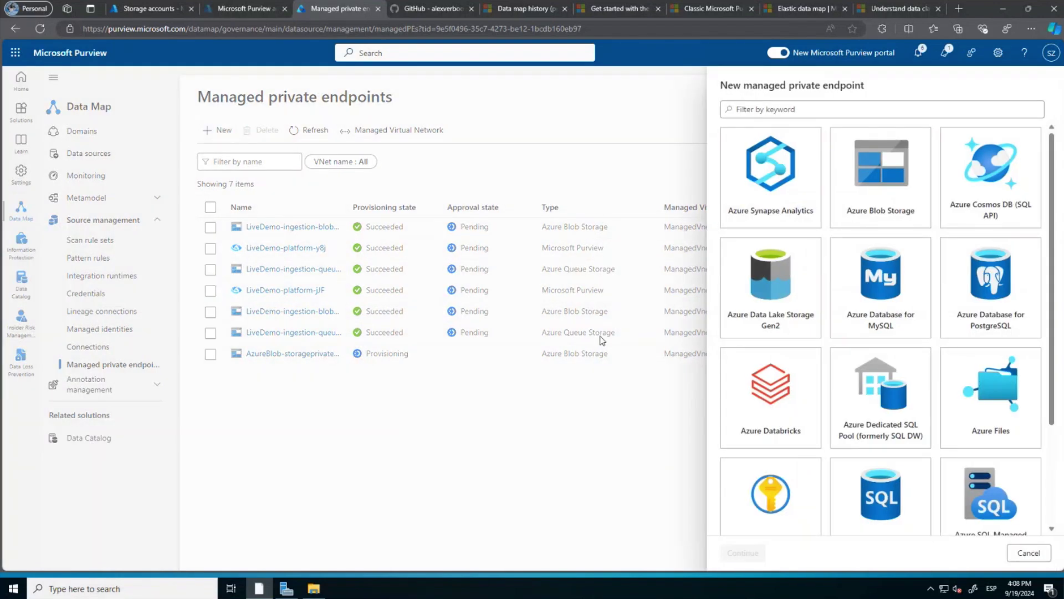
scroll(927, 404, "down", 3)
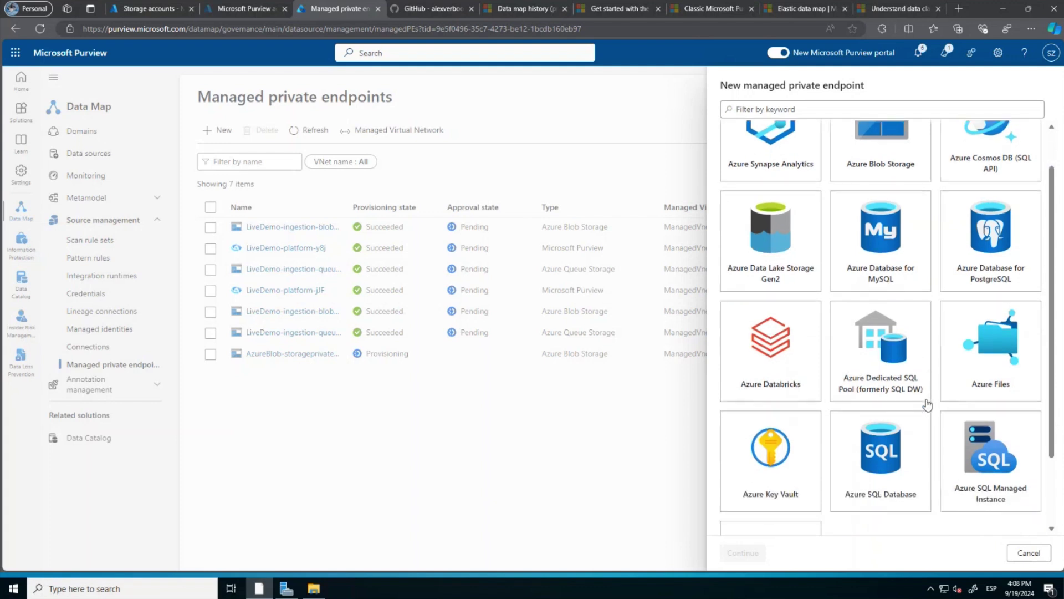
left_click(928, 404)
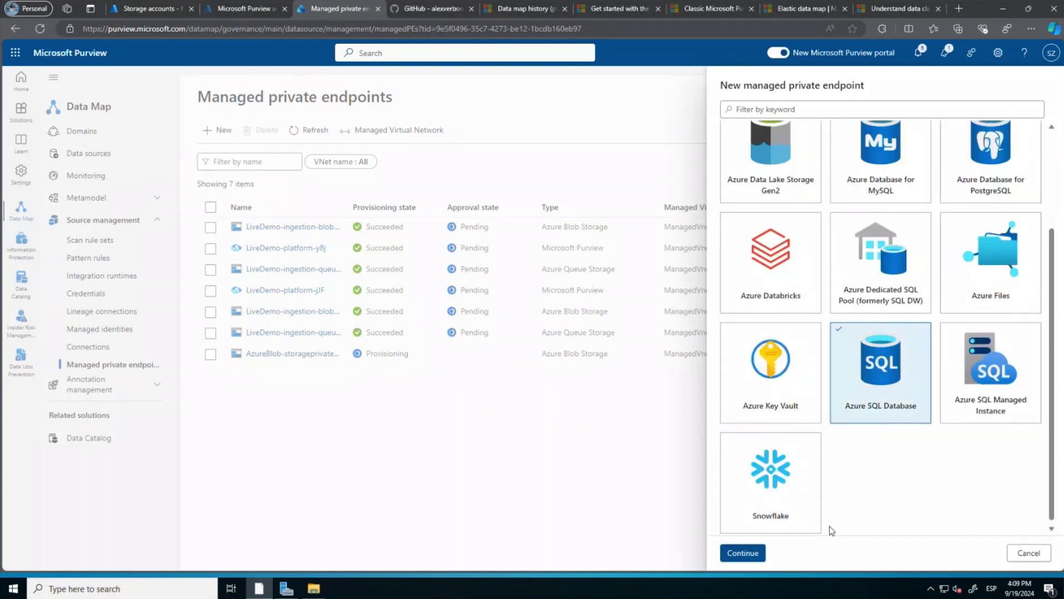
Continue the SQL endpoint form, then copy the sqldatamapprivate server name from the portal's Azure SQL list.
left_click(744, 553)
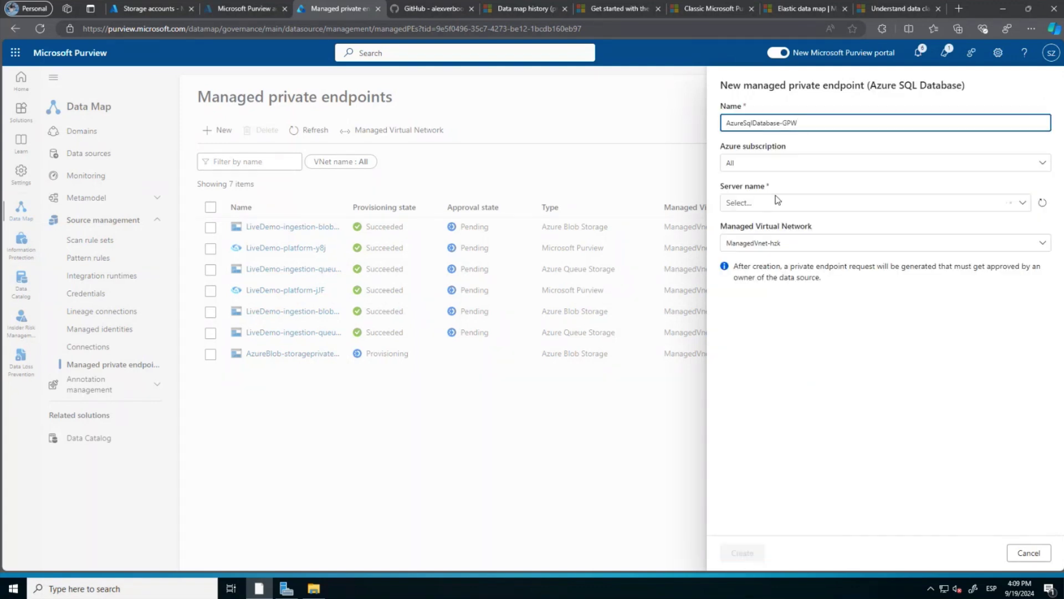
left_click(158, 13)
left_click(435, 51)
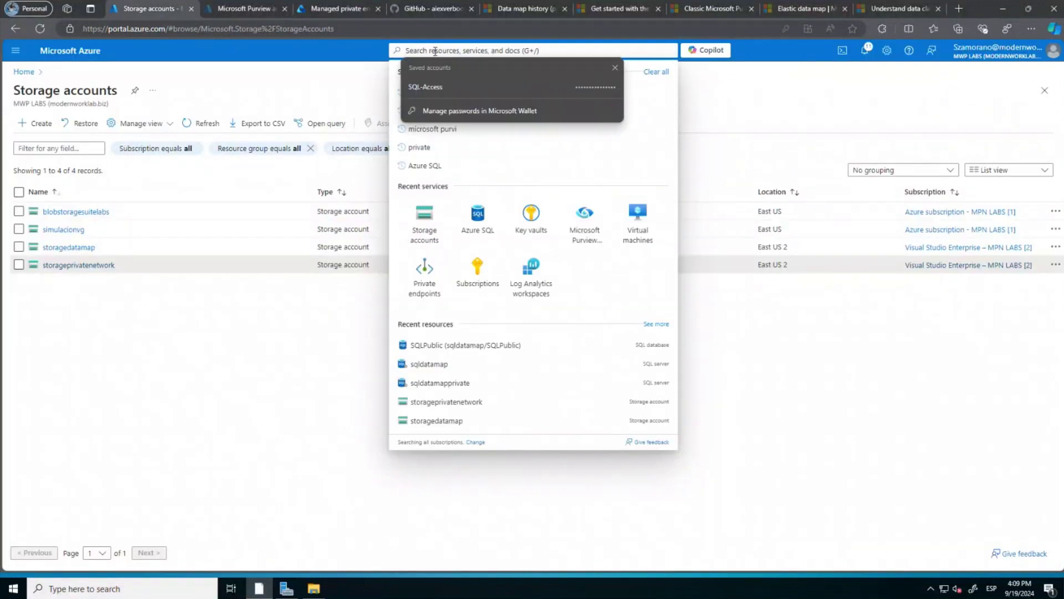
left_click(236, 11)
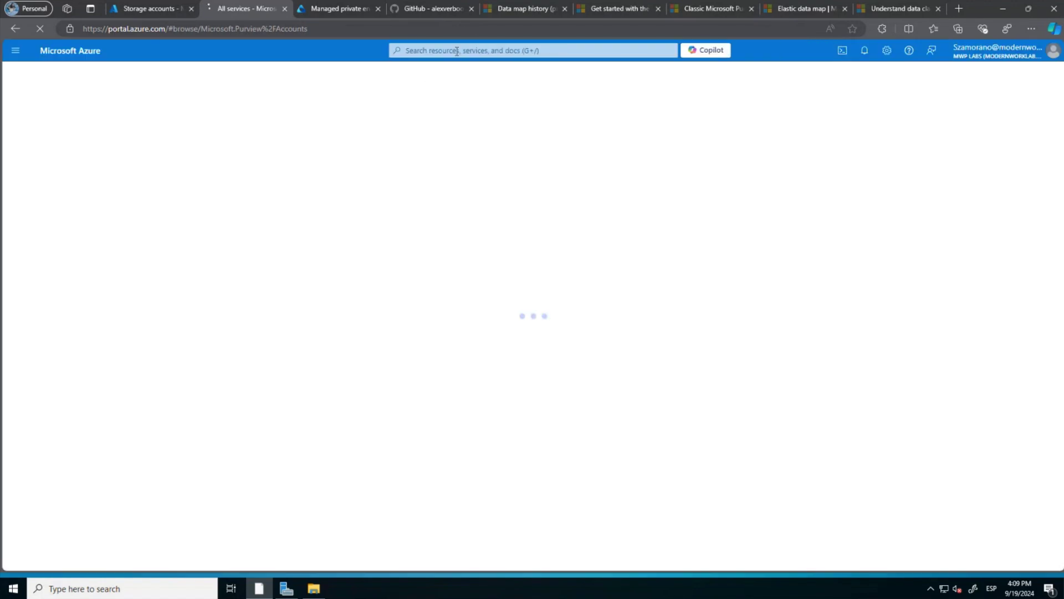
left_click(457, 50)
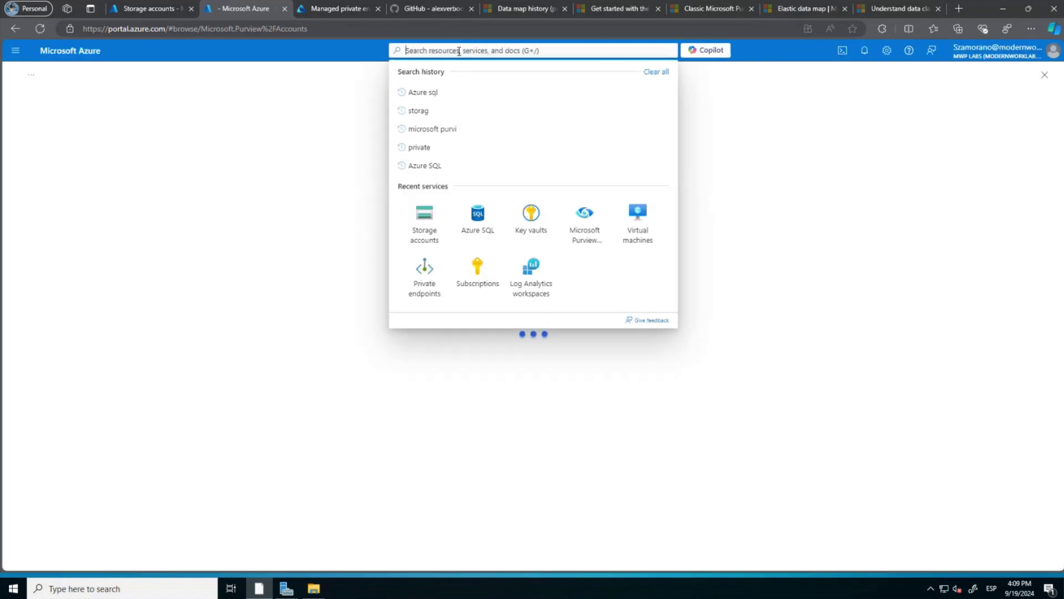
left_click(477, 214)
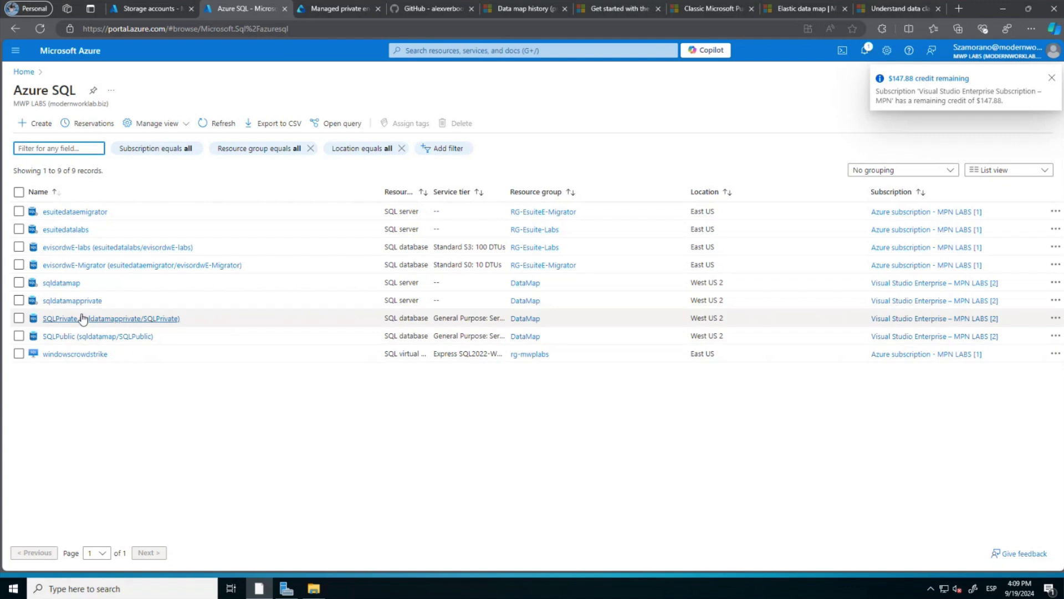
left_click_drag(104, 304, 42, 302)
key("ctrl+c")
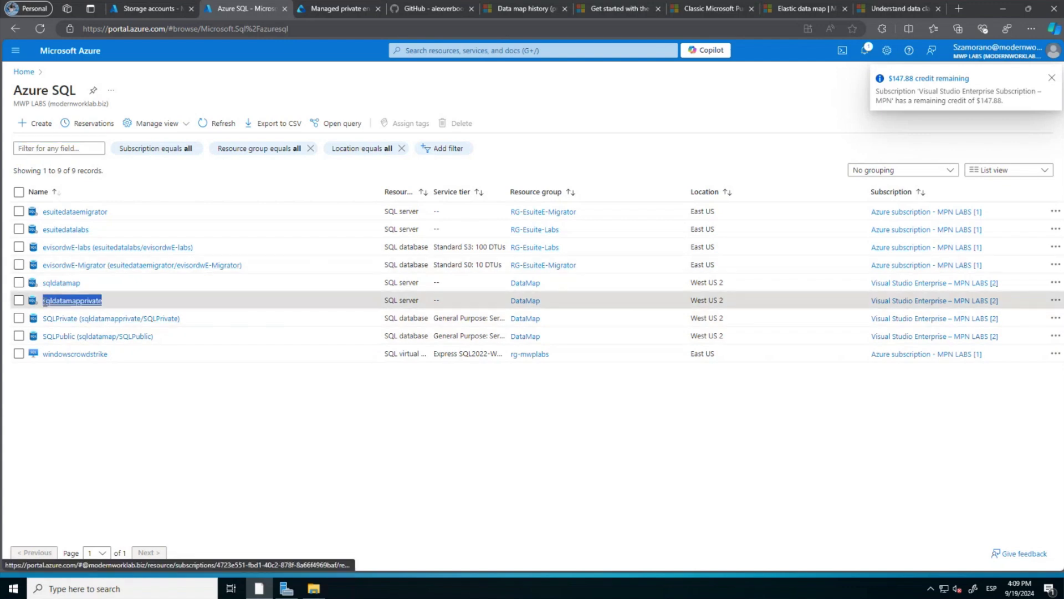
left_click(158, 9)
Create endpoint AzureSqlDatabase-sqldatamapprivate targeting server sqldatamapprivate, then refresh the endpoint list.
left_click(341, 9)
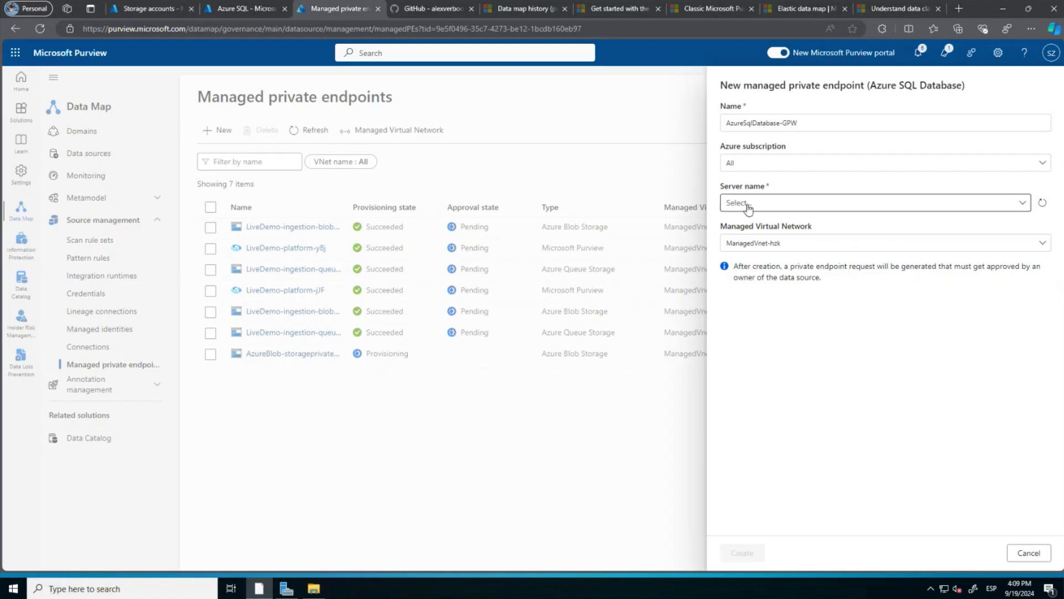
left_click(775, 204)
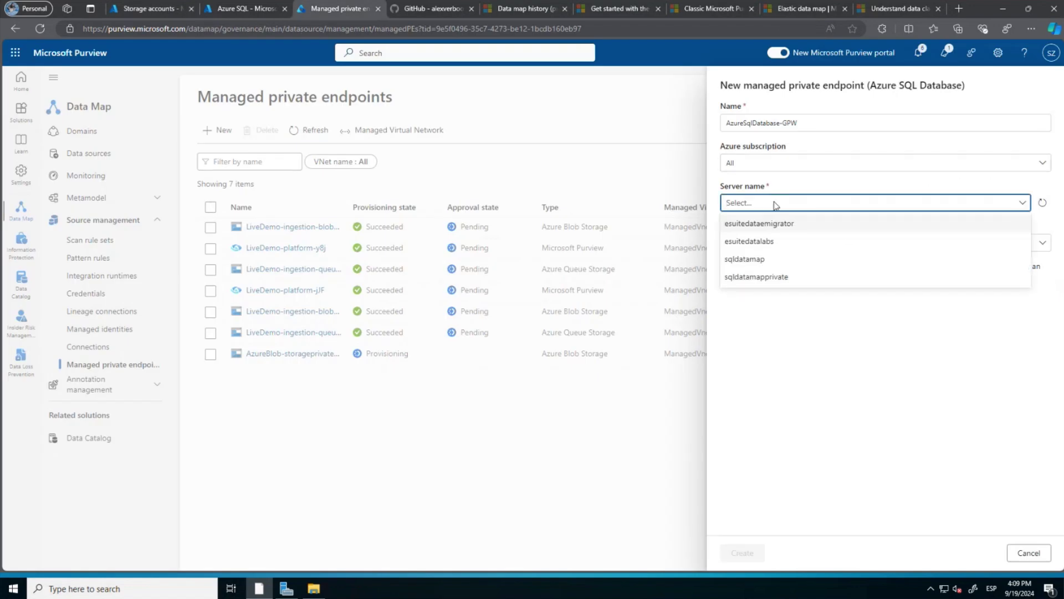
left_click(773, 275)
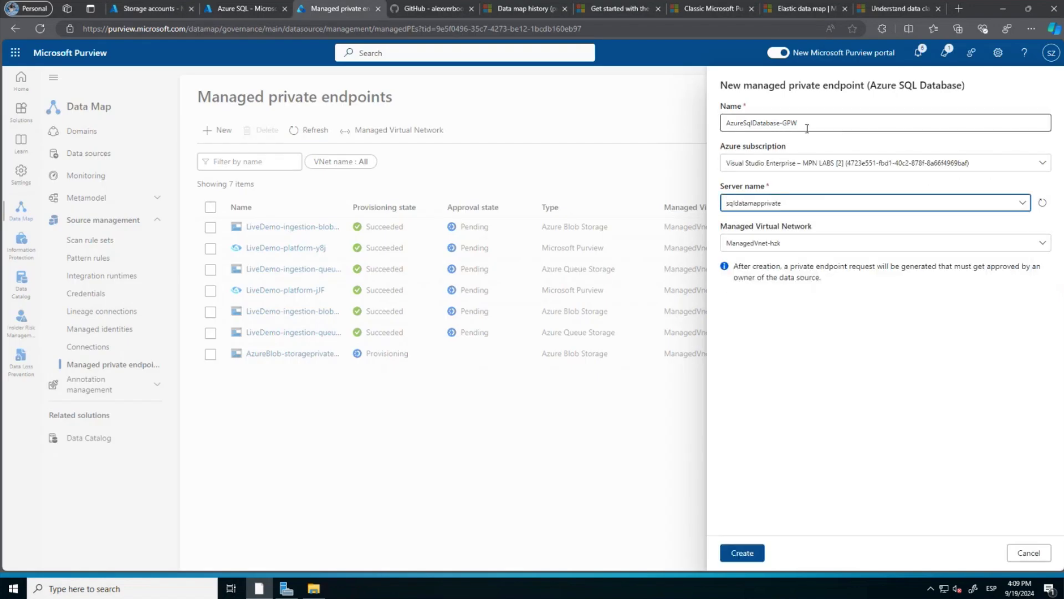
left_click(814, 127)
key("BackSpace")
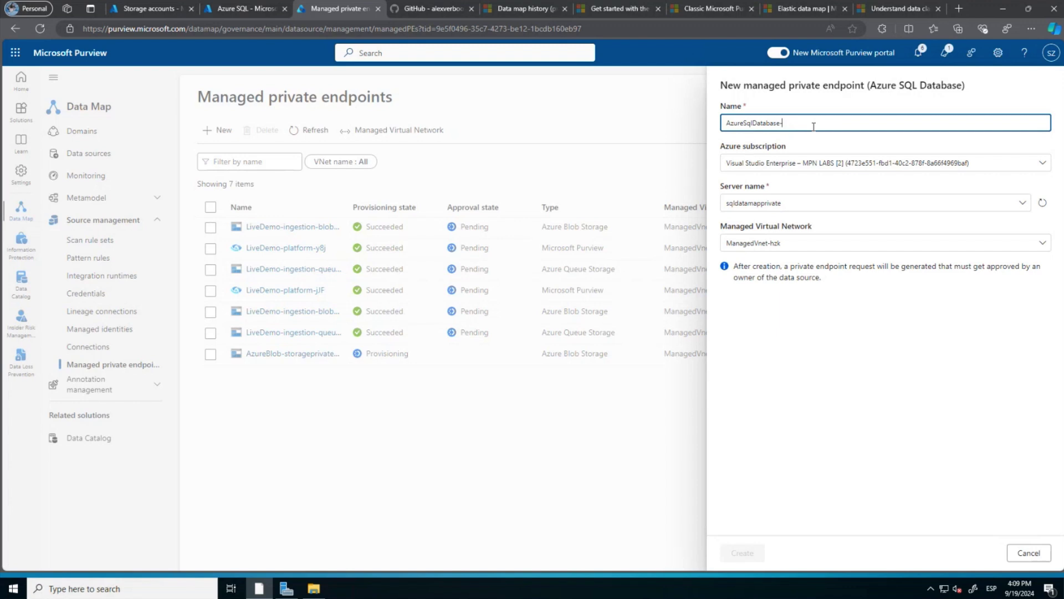
key("ctrl+v")
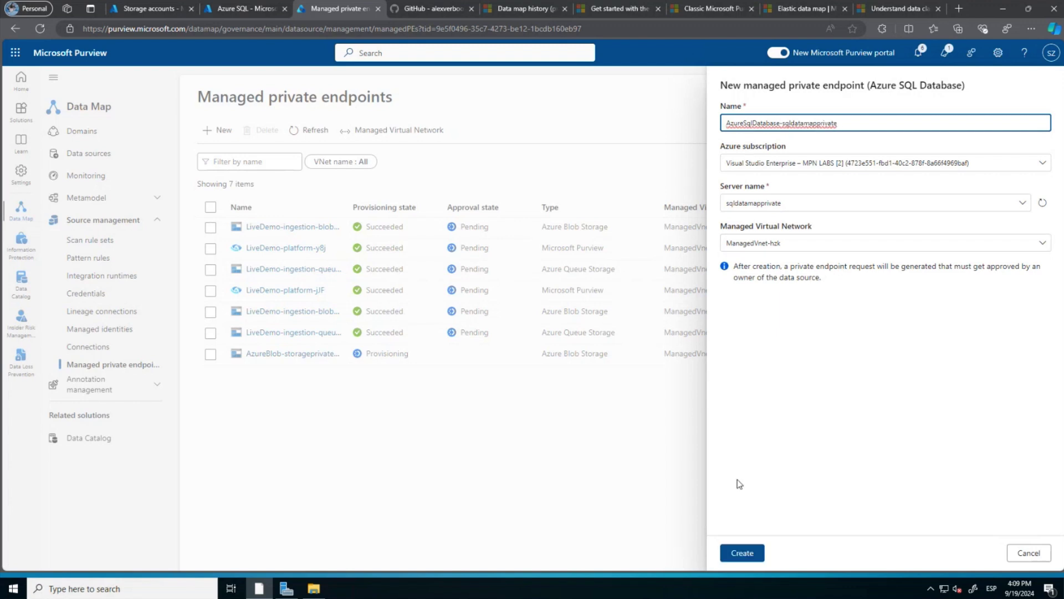
left_click(738, 552)
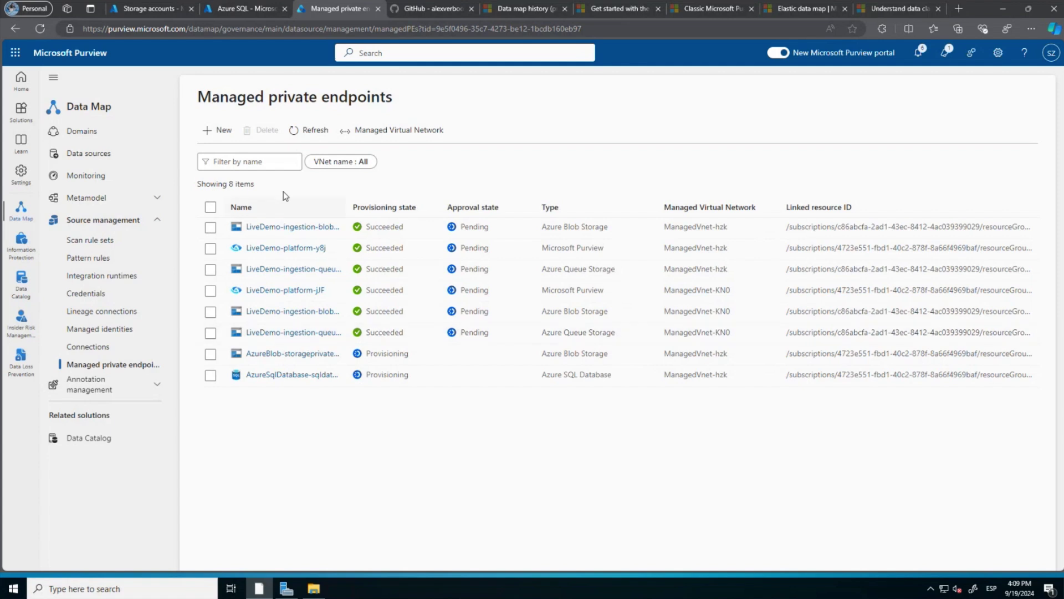
left_click(312, 137)
Approve the pending LiveDemo private endpoint connection in storageprivatenetwork's Networking settings.
left_click(161, 12)
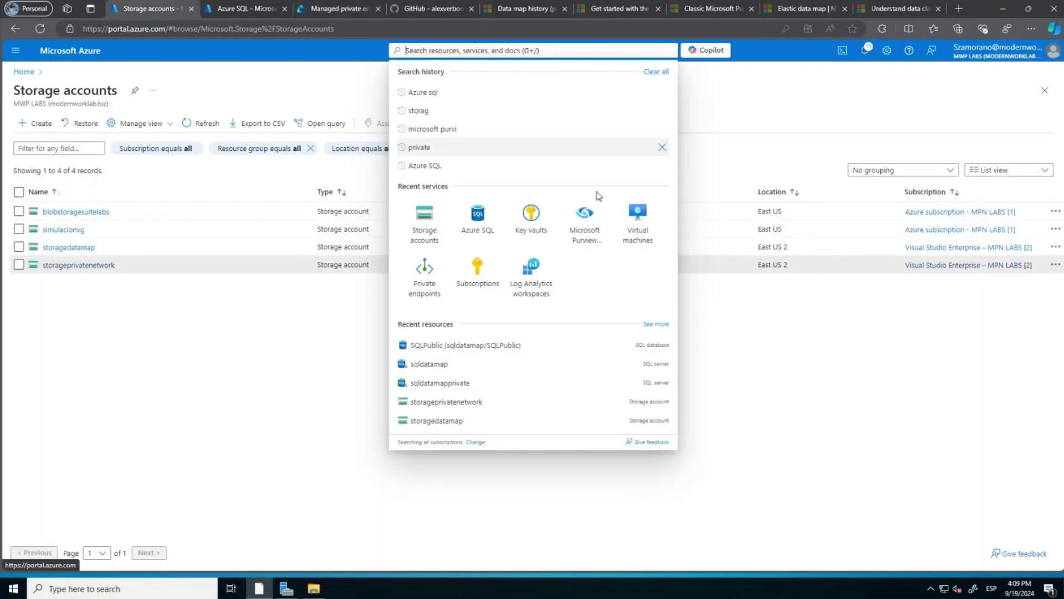
left_click(78, 333)
left_click(79, 265)
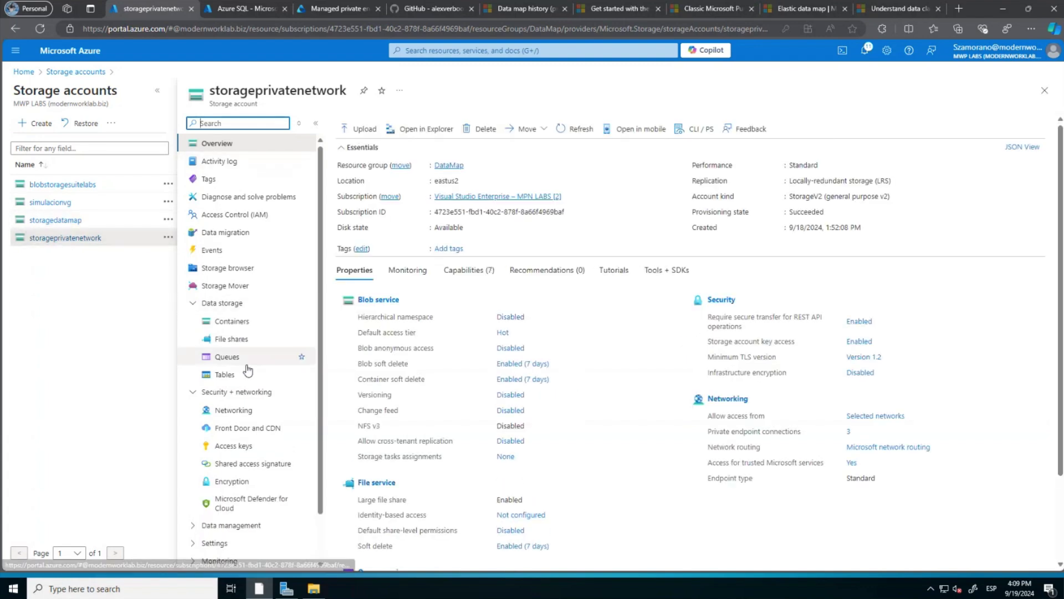
left_click(235, 413)
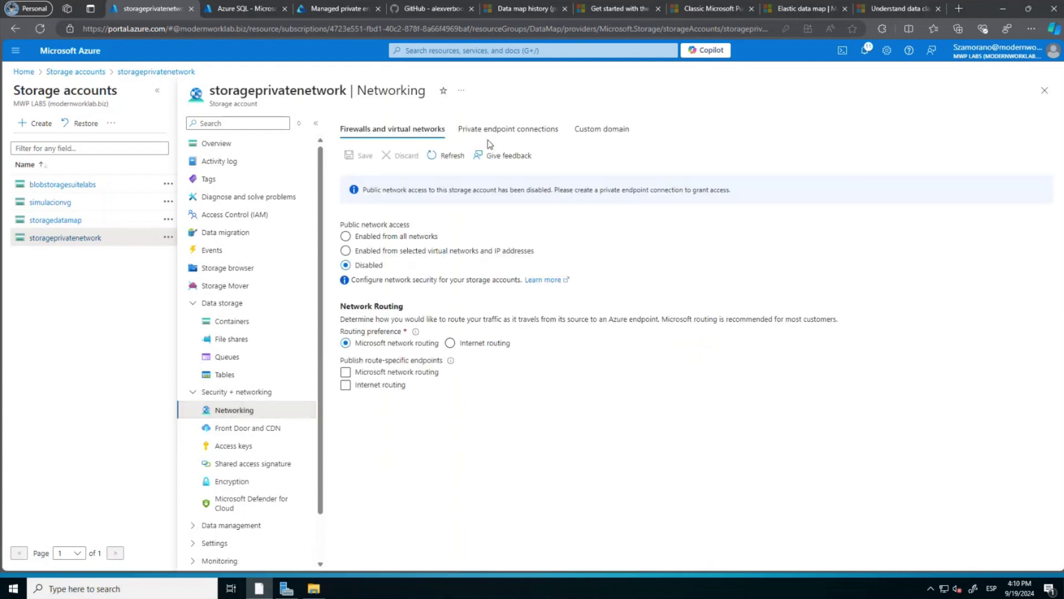
left_click(492, 130)
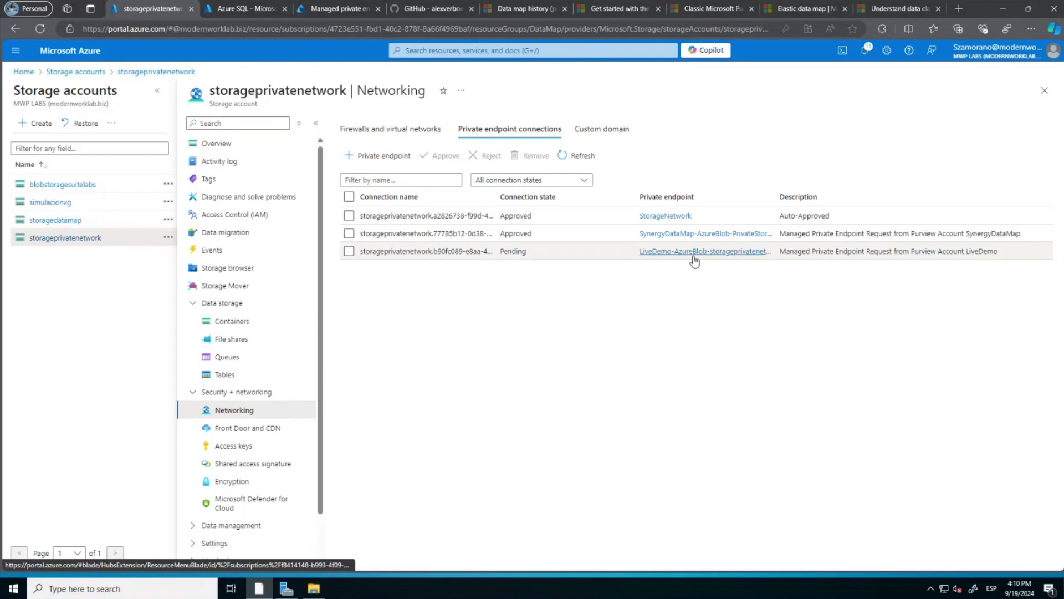
left_click(349, 252)
left_click(444, 157)
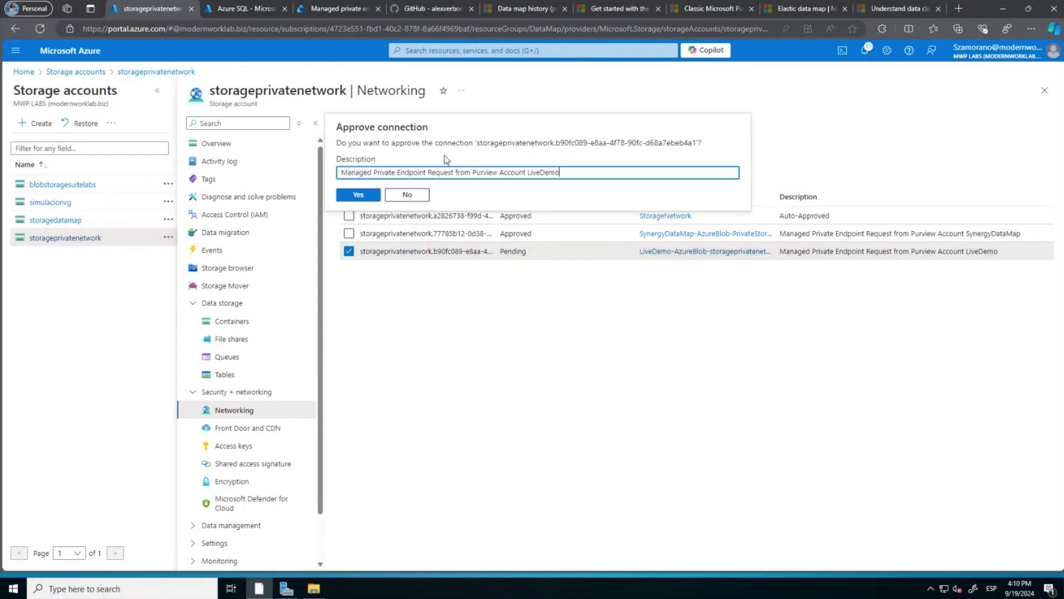
left_click(365, 195)
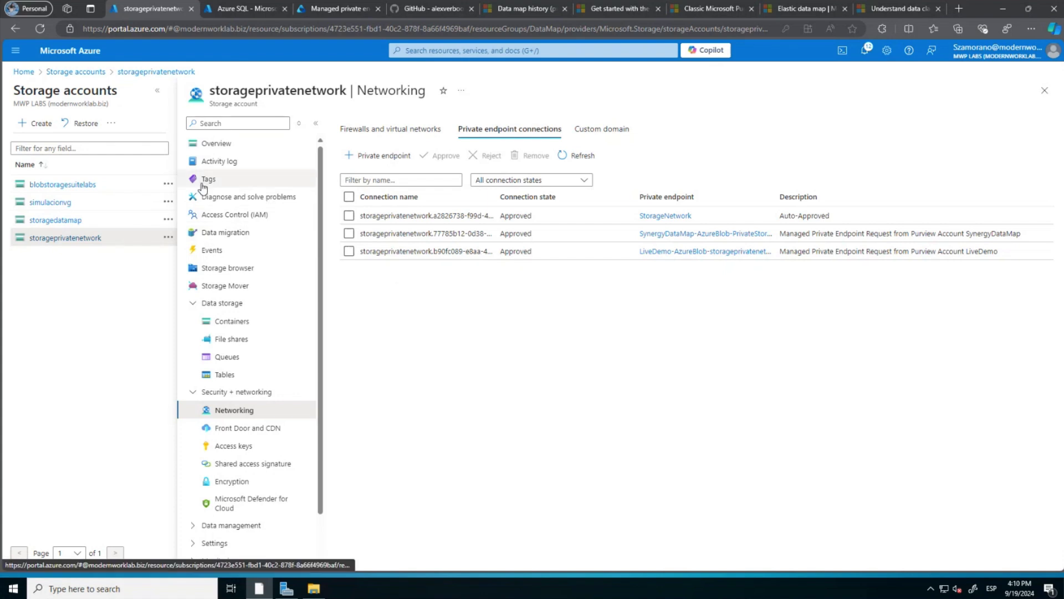
left_click(340, 12)
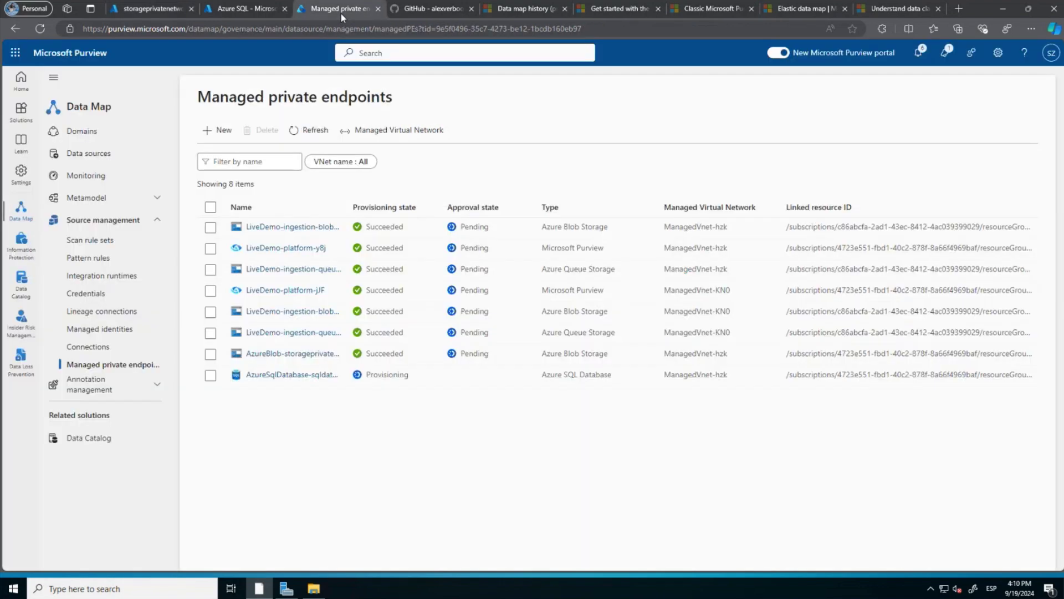
Start Scan-storageprivatenetwork on storageprivatenetwork using the PrivateEndpoints managed VNet runtime.
left_click(324, 133)
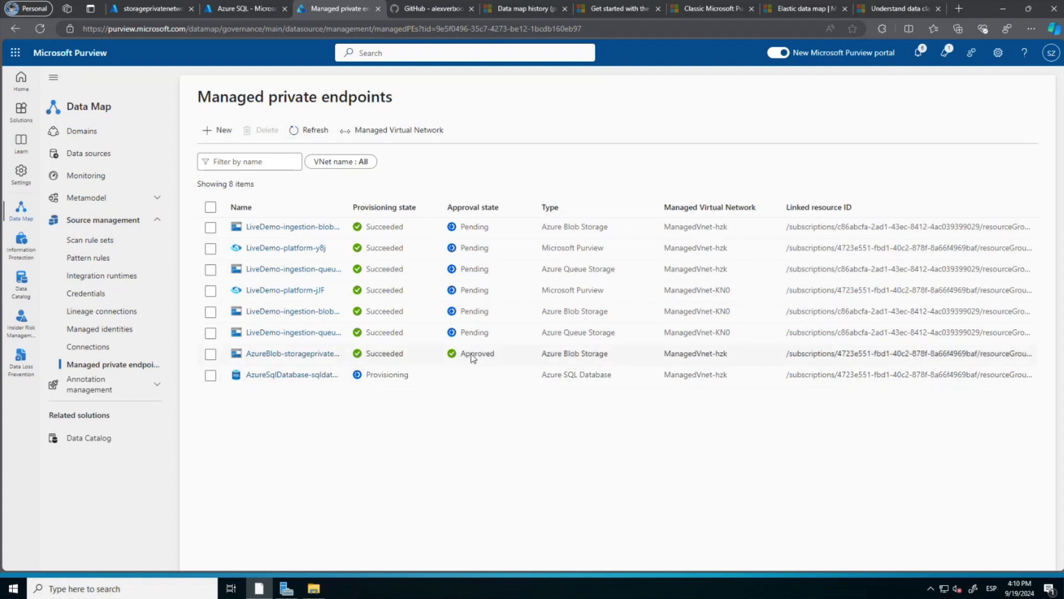
left_click(103, 160)
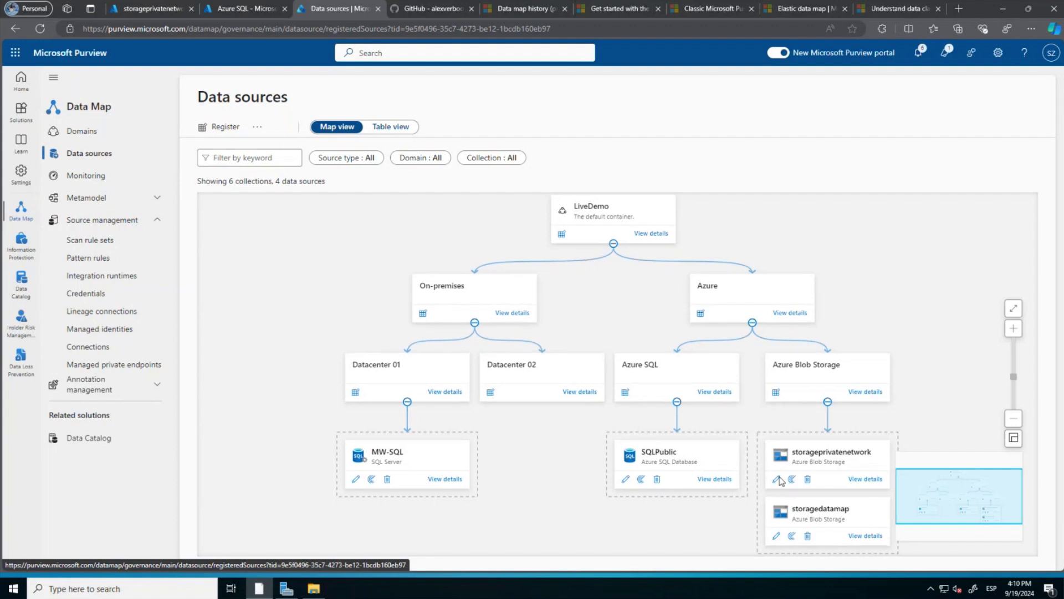
left_click(792, 480)
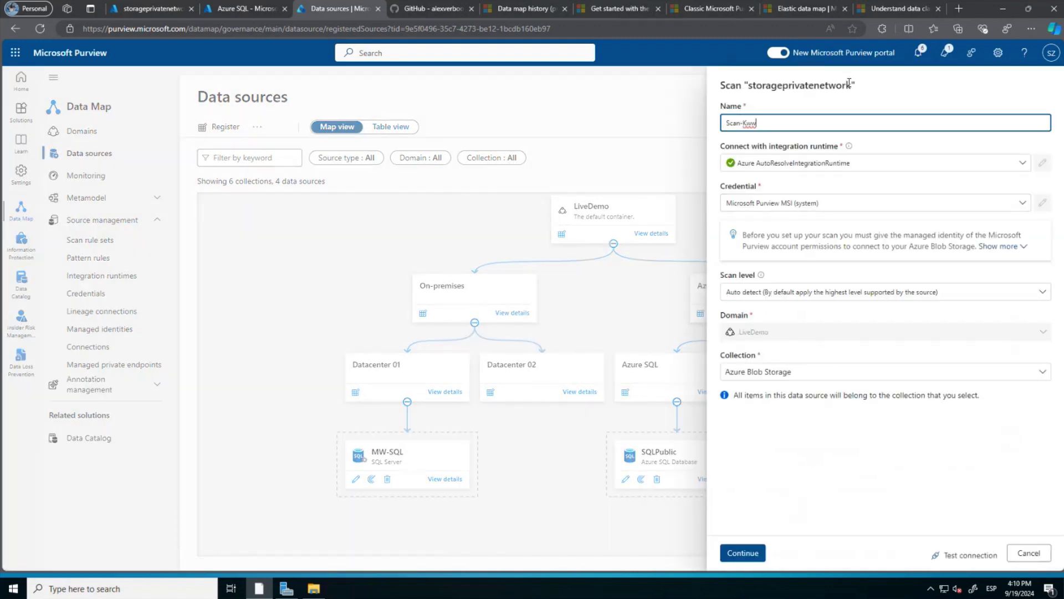
left_click_drag(851, 85, 748, 85)
key("ctrl+c")
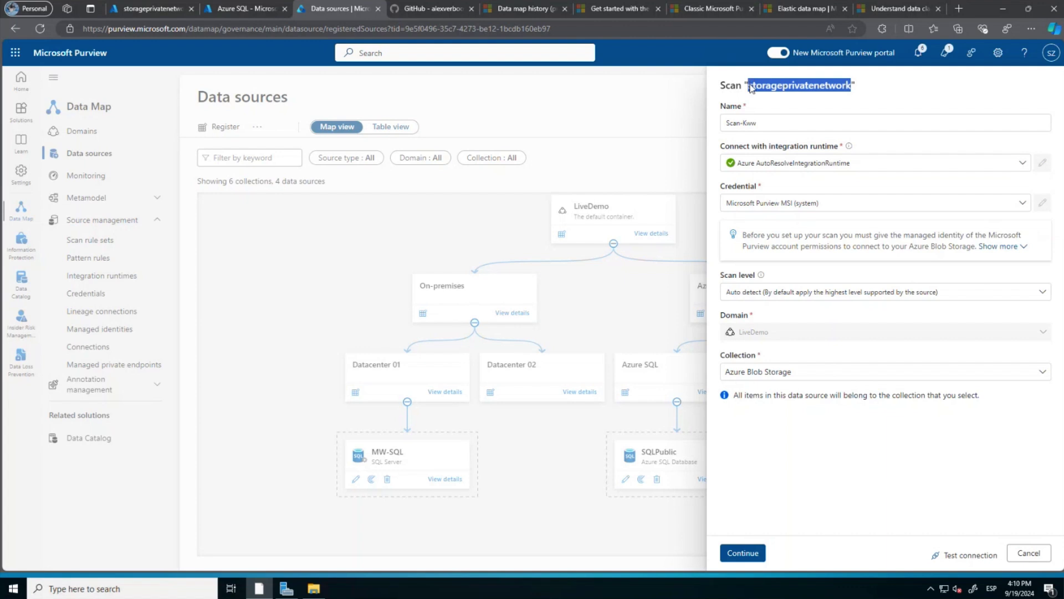
left_click(774, 124)
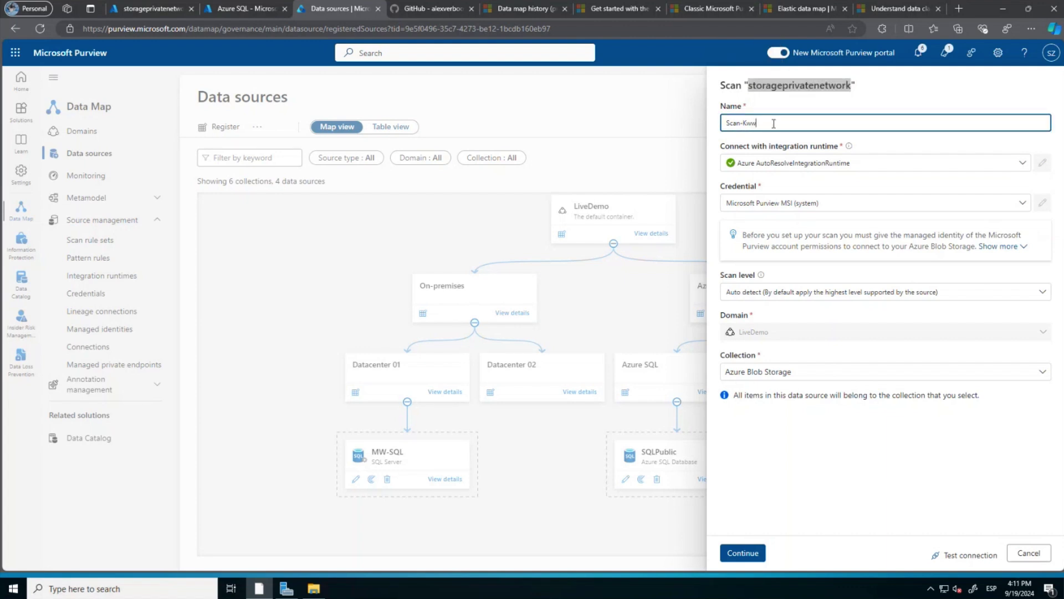
key("BackSpace")
key("BackSpace")
key("BackSpace")
key("ctrl+v")
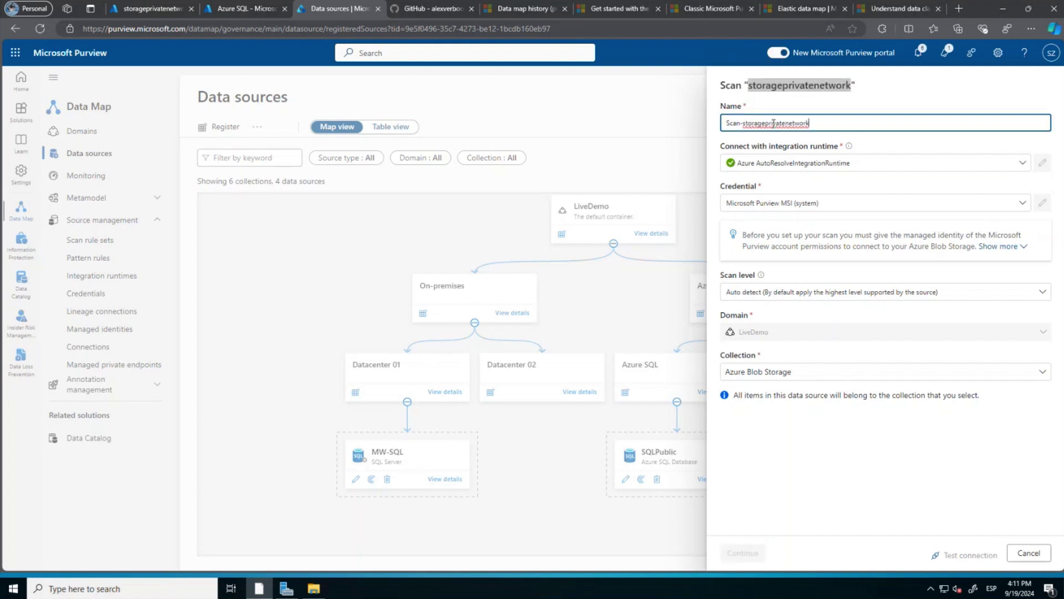
left_click(780, 164)
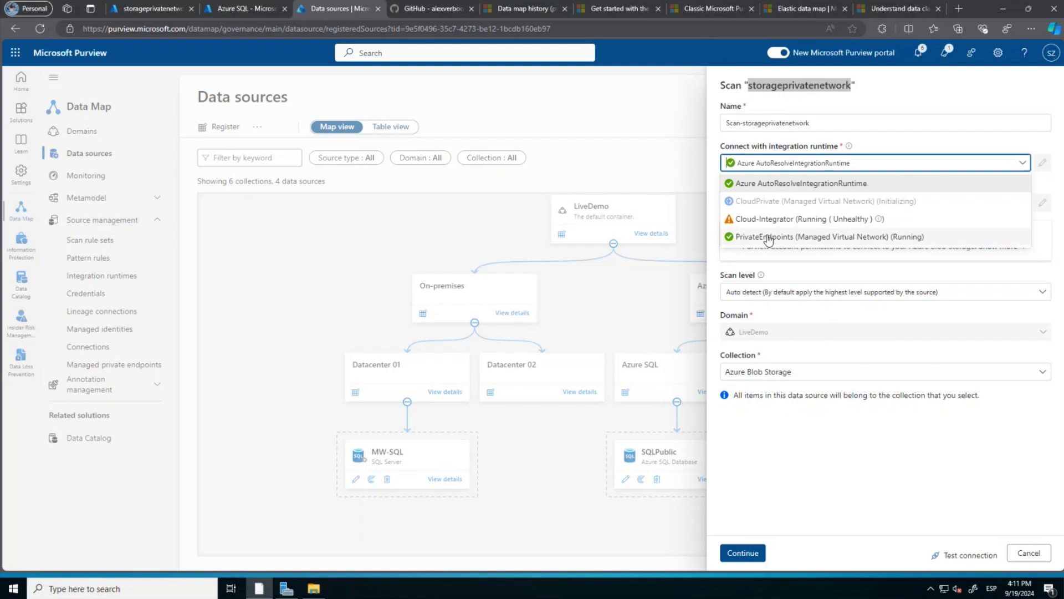
left_click(768, 237)
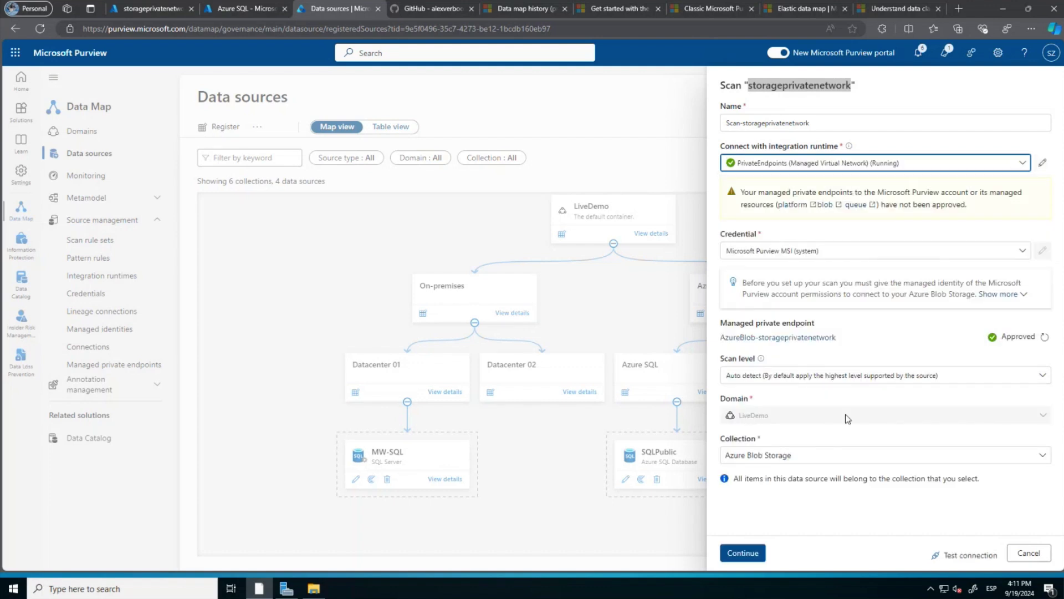
Test the connection, keep full scope and accept the AzureStorage rule set.
left_click(972, 558)
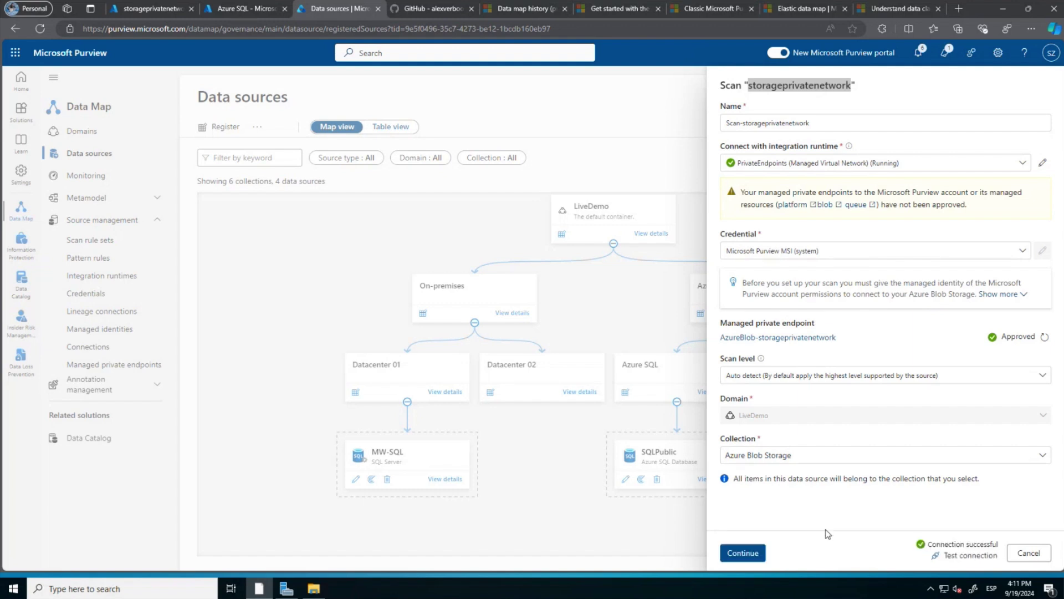
left_click(743, 554)
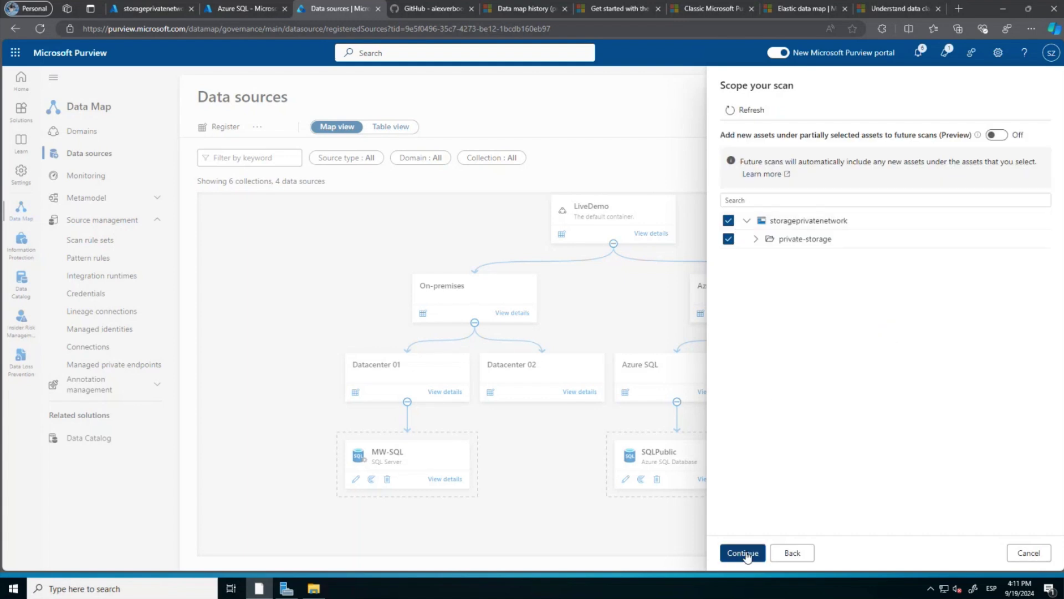
left_click(744, 554)
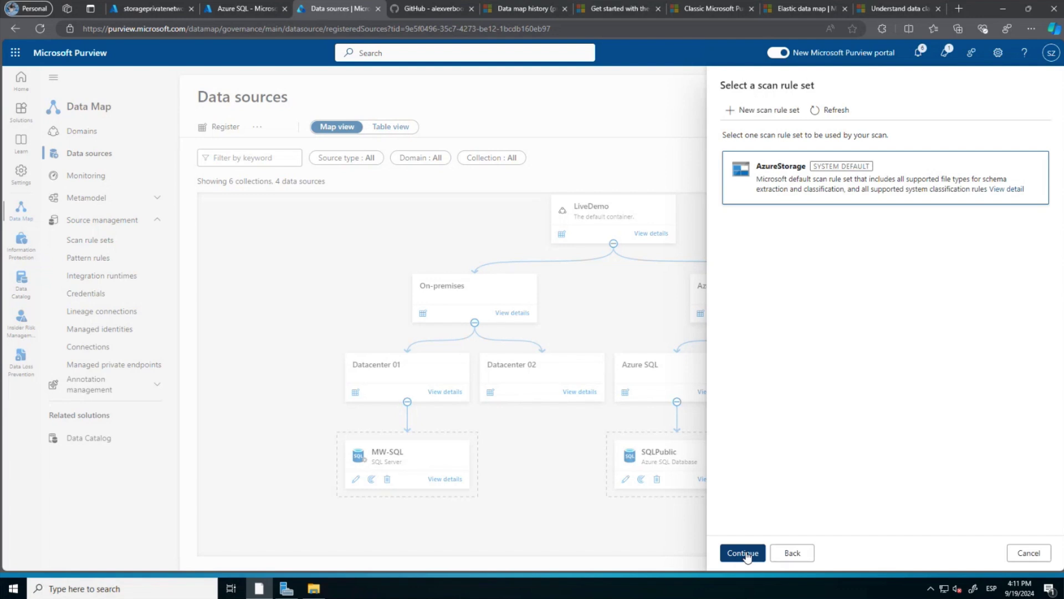
left_click(748, 558)
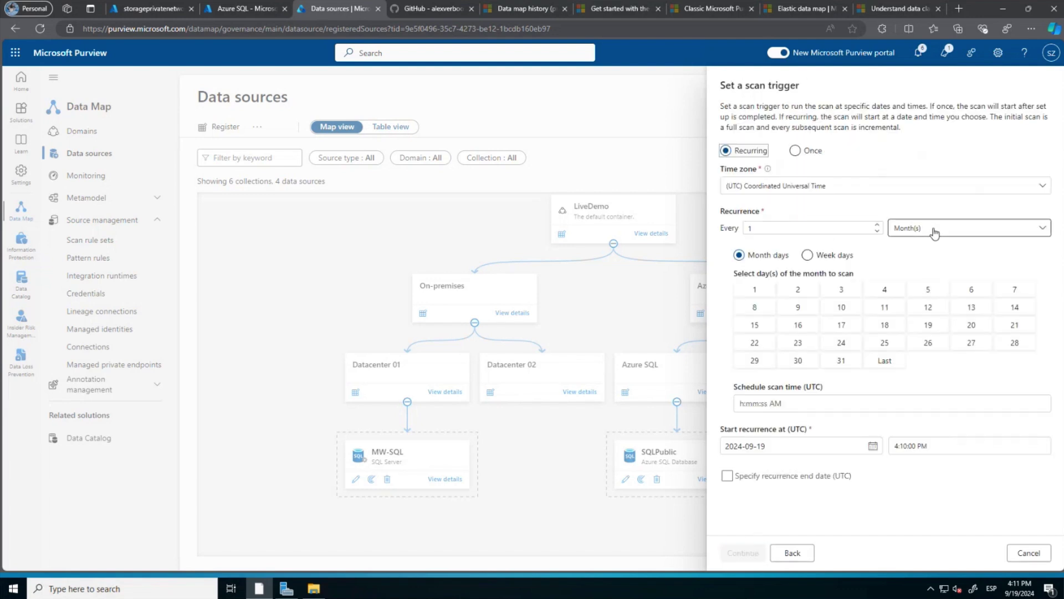
Set a weekly Sunday trigger, then save and run the scan.
left_click(934, 228)
left_click(914, 267)
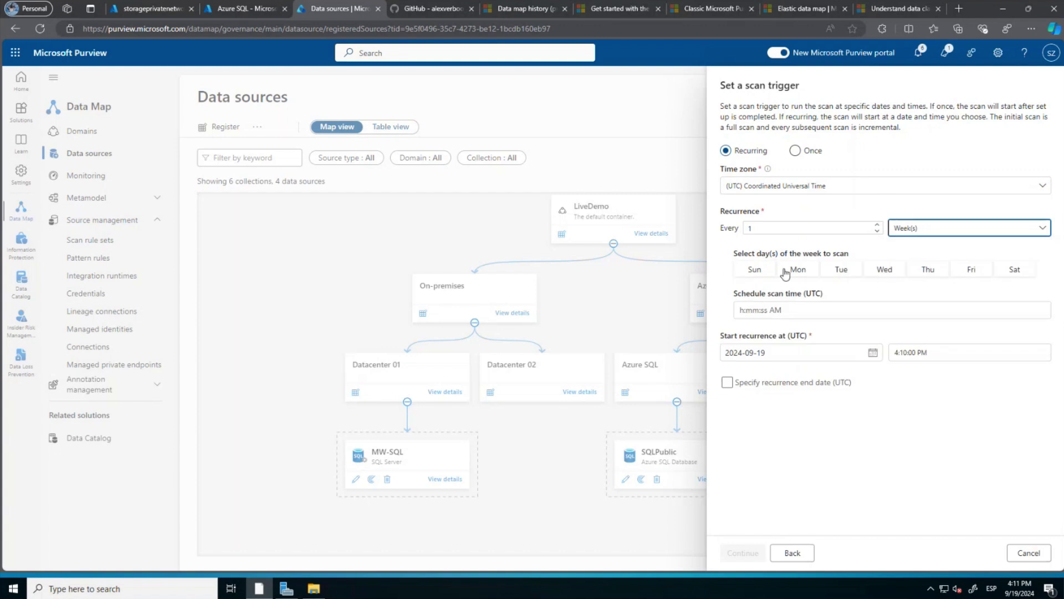
left_click(755, 271)
left_click(747, 553)
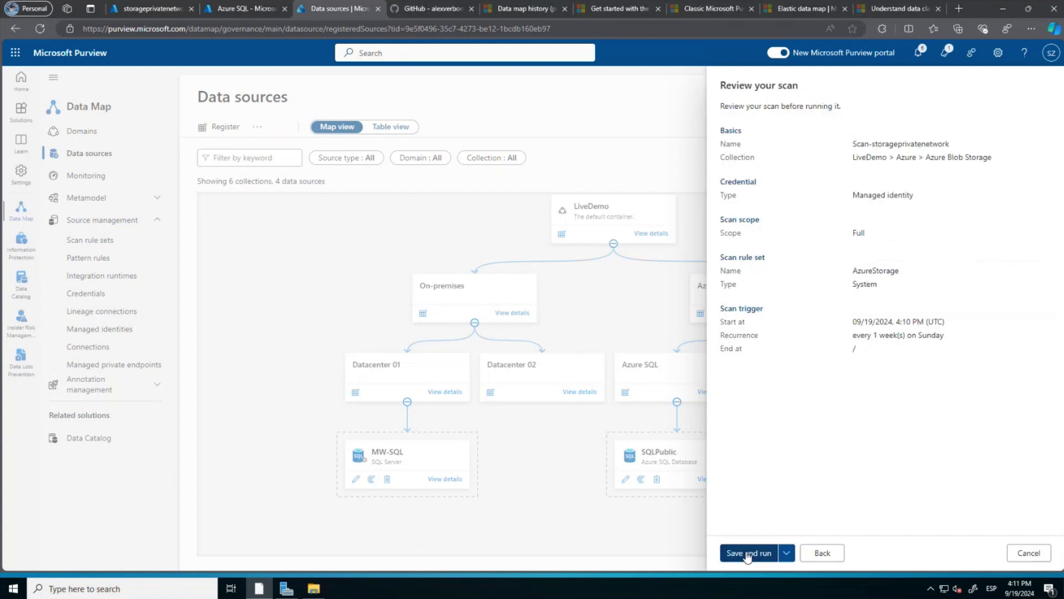
left_click(748, 553)
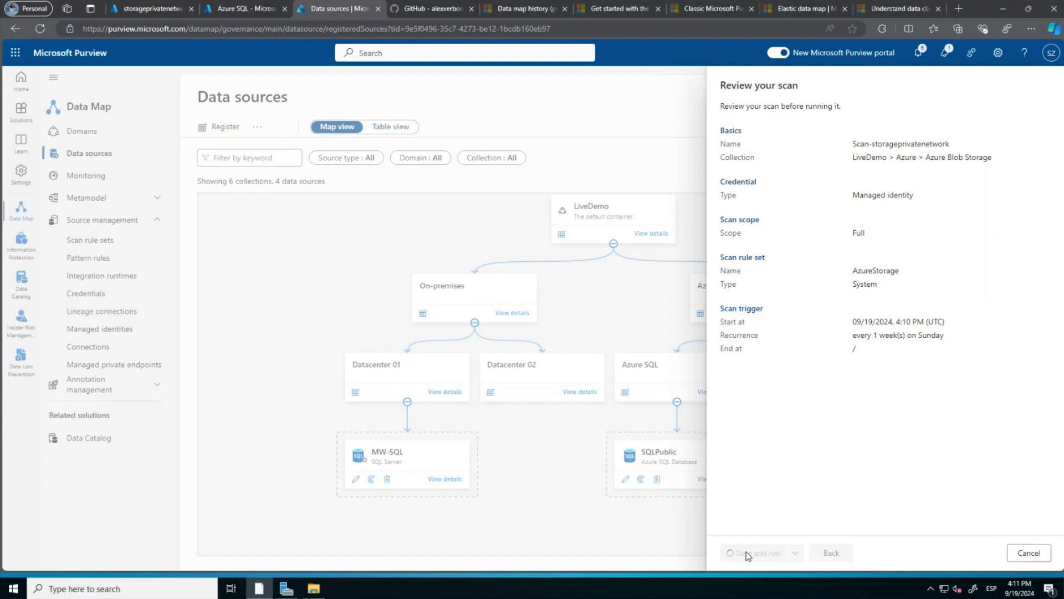
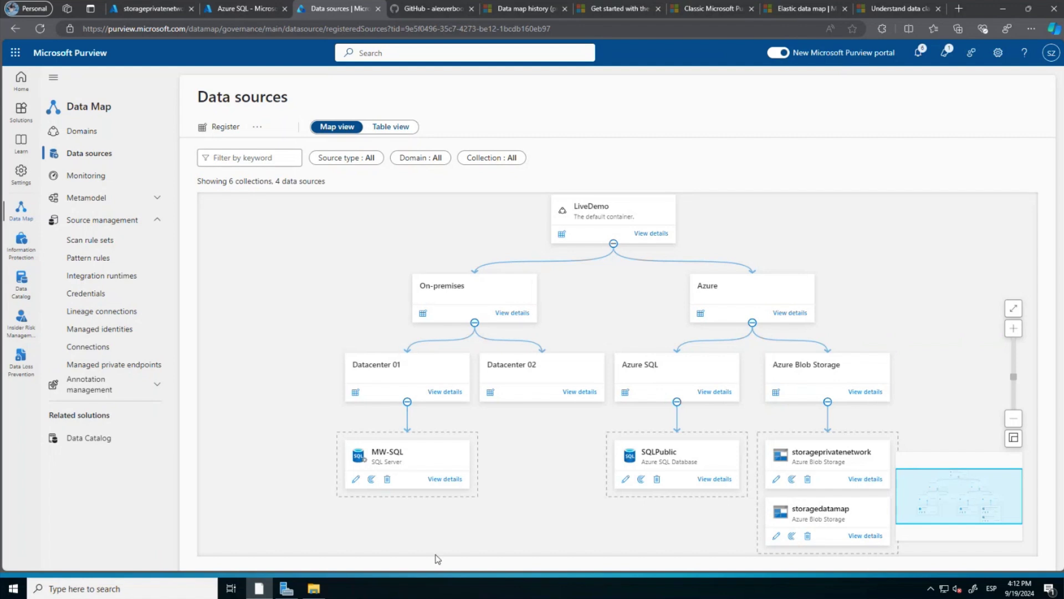
Review the scan details of the MW-SQL and SQLPublic data sources.
left_click(446, 480)
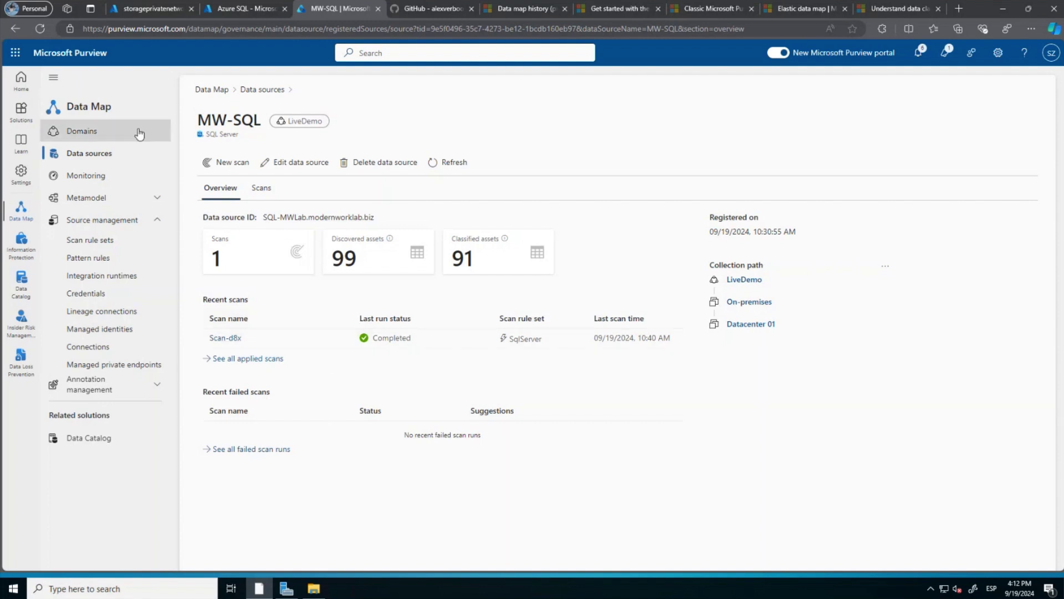
left_click(263, 90)
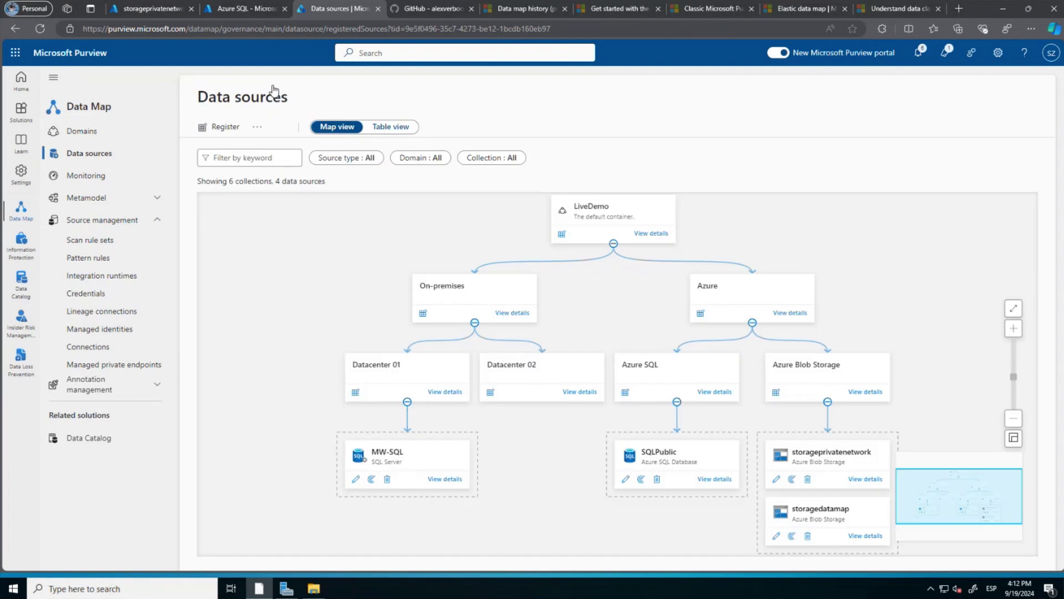
left_click(711, 479)
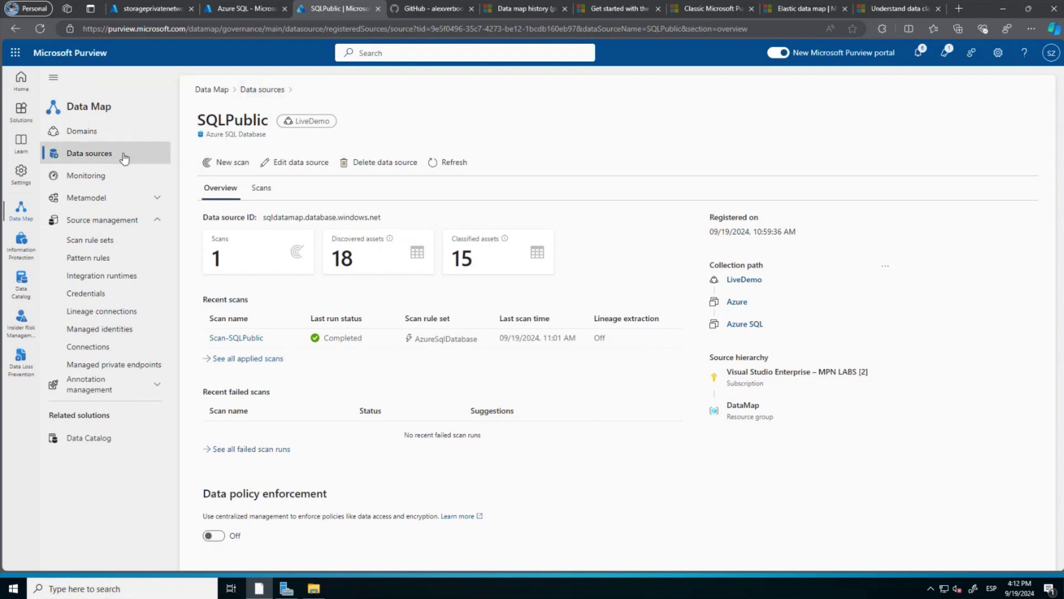
left_click(91, 157)
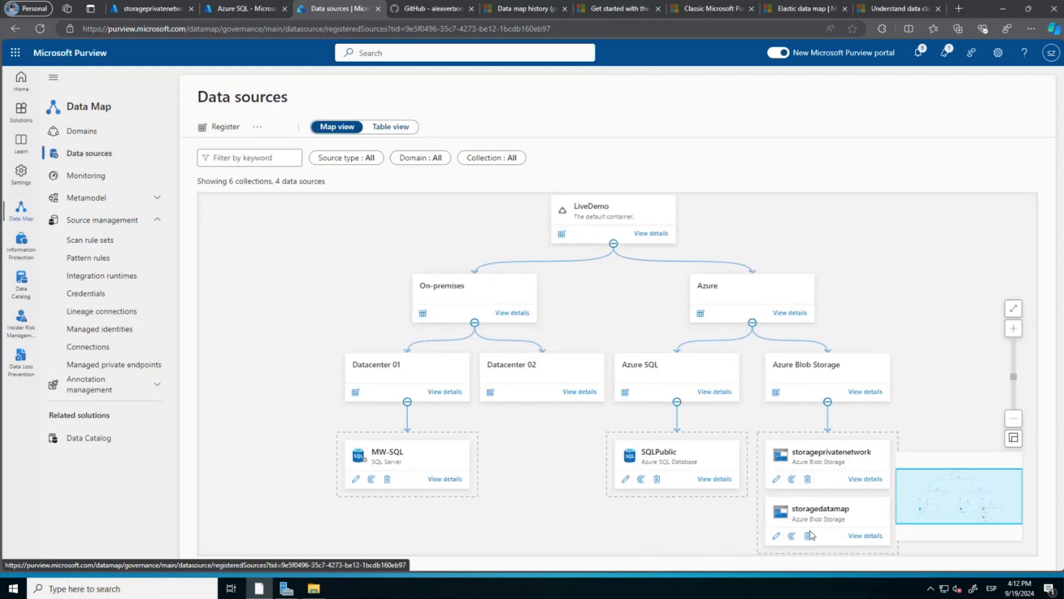
Review the storagedatamap and storageprivatenetwork scan details, then go to the Azure SQL resource list.
left_click(864, 536)
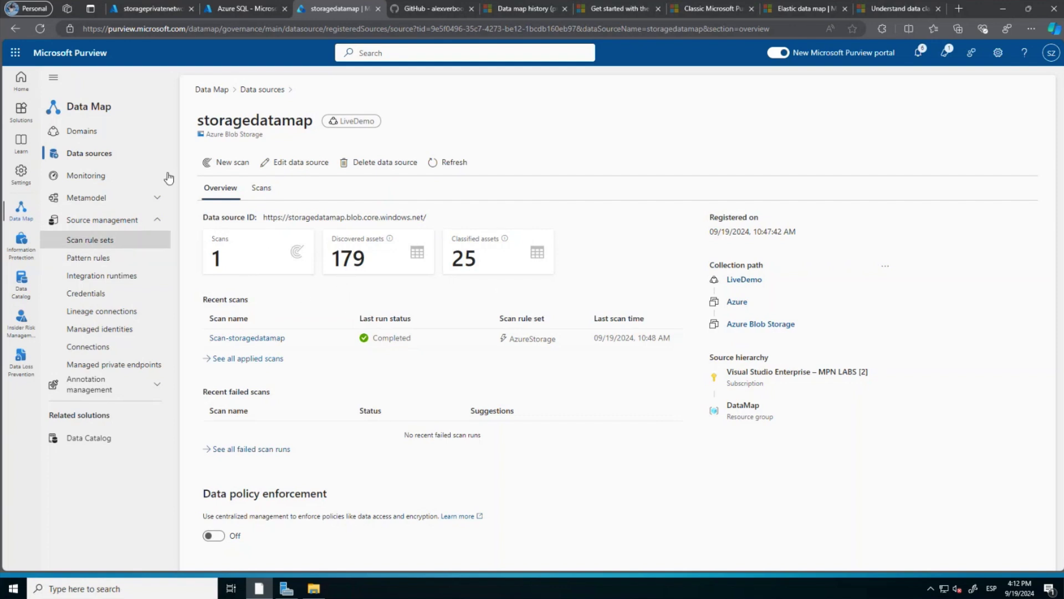
left_click(100, 156)
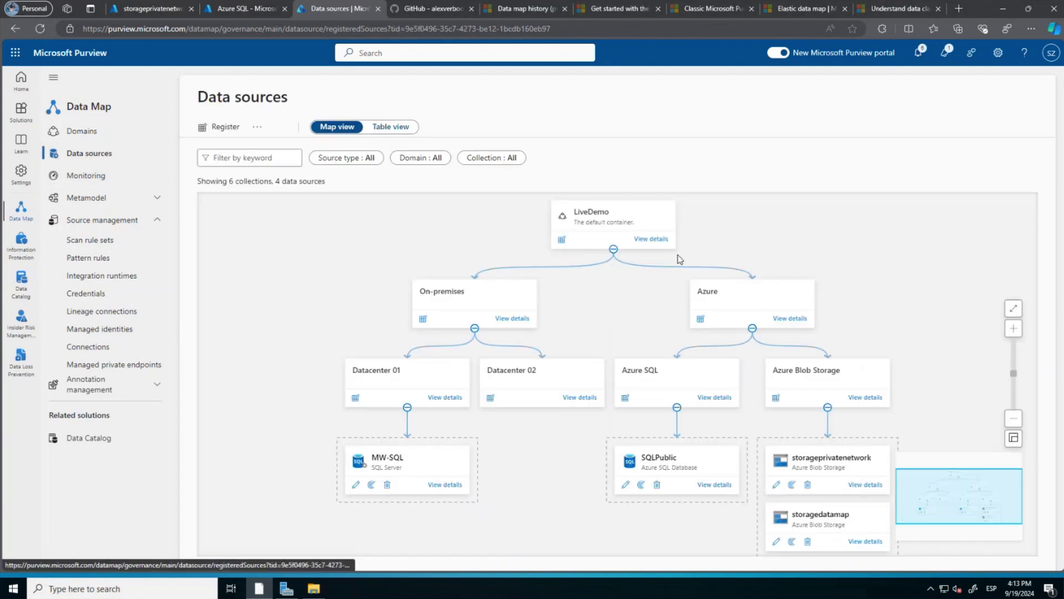
left_click(866, 480)
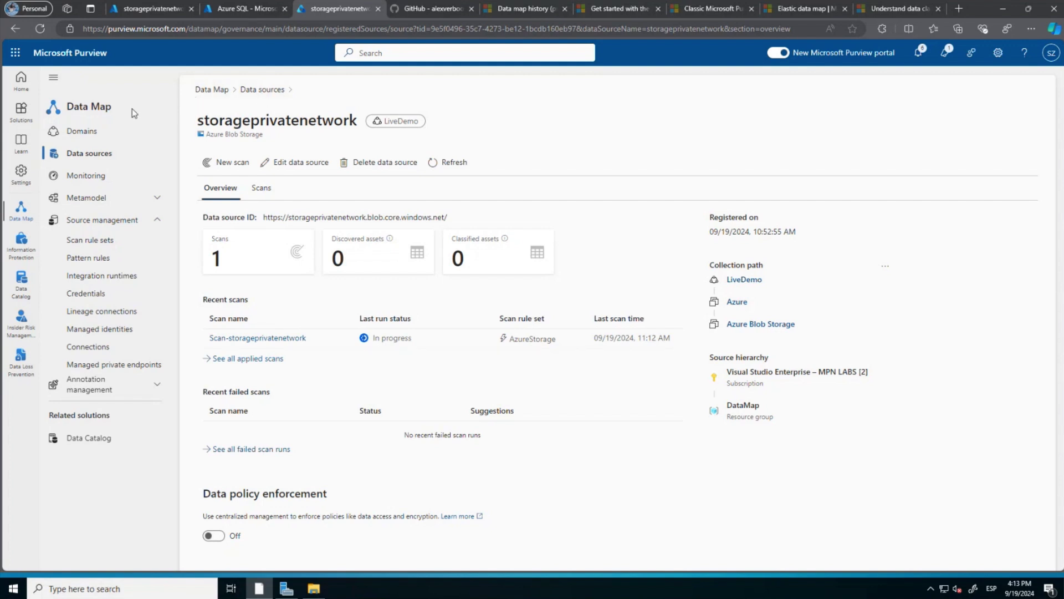
left_click(242, 10)
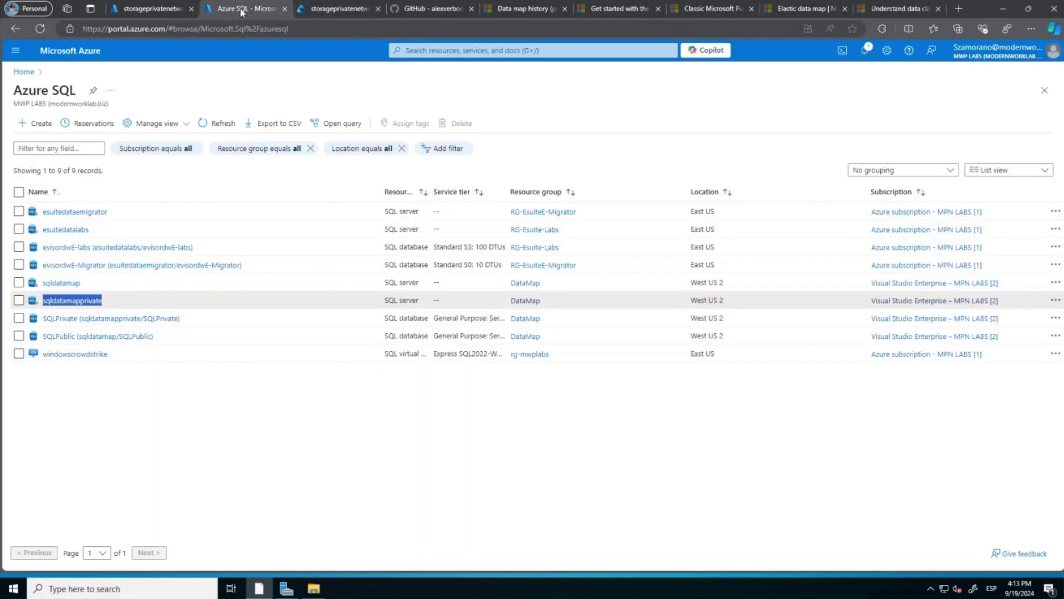
Set sqldatamapprivate networking to Selected networks with a client IPv4 firewall rule, save, and open SQLPrivate.
left_click(73, 302)
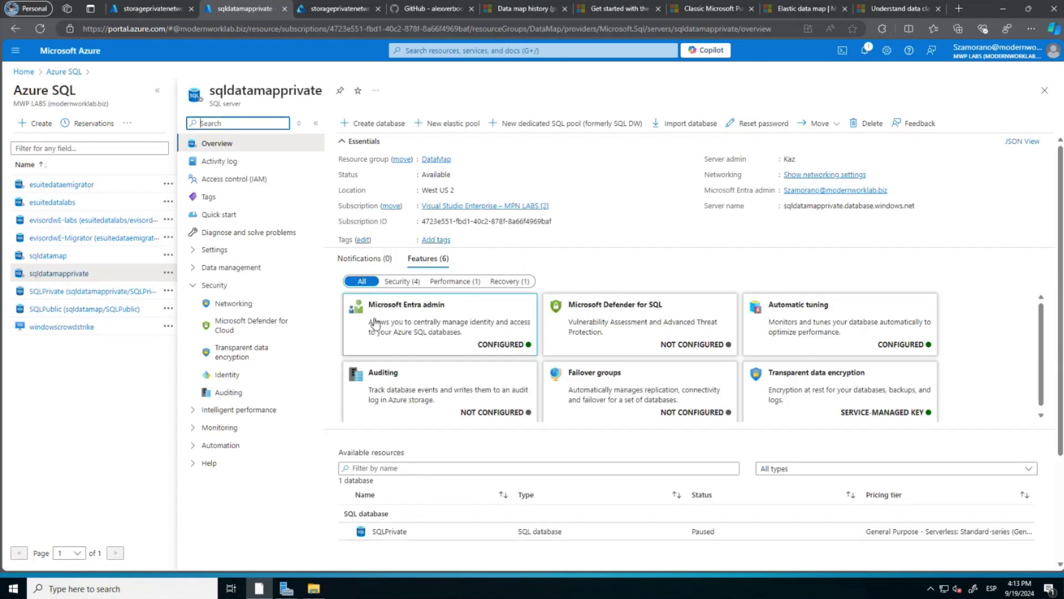
left_click(242, 310)
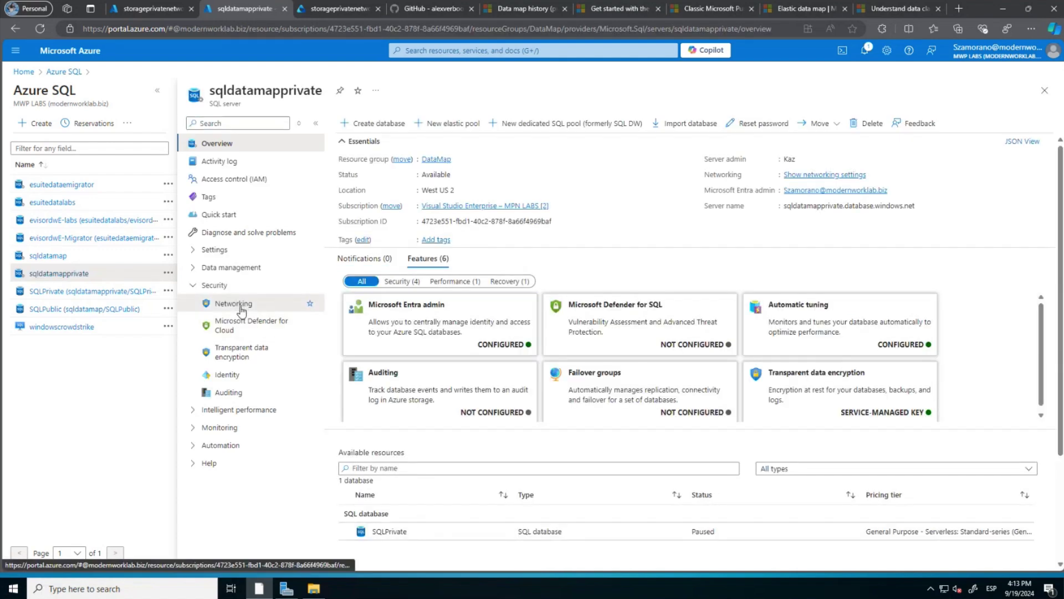
left_click(241, 306)
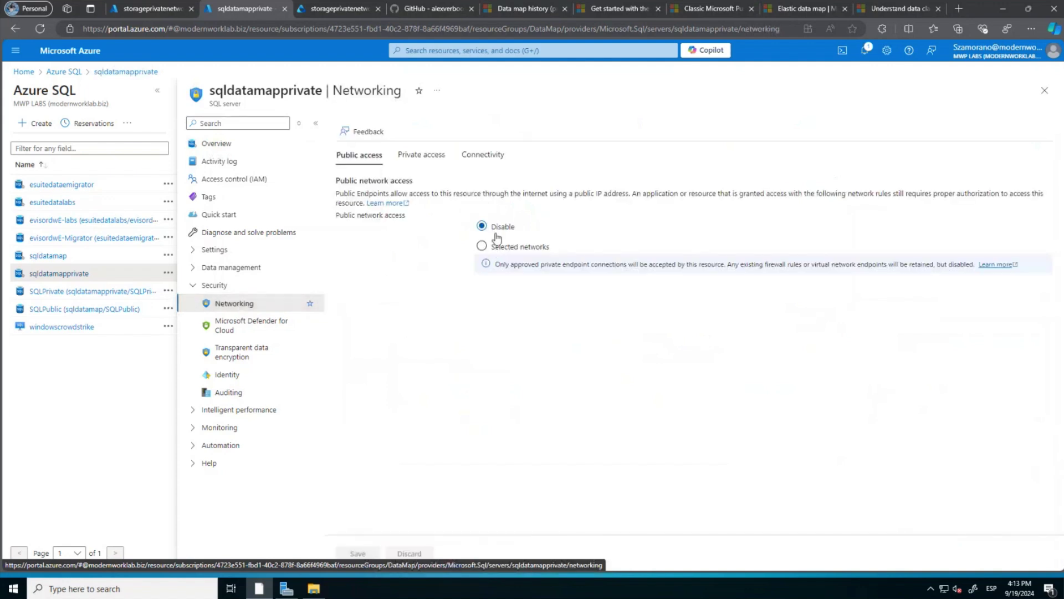
left_click(482, 247)
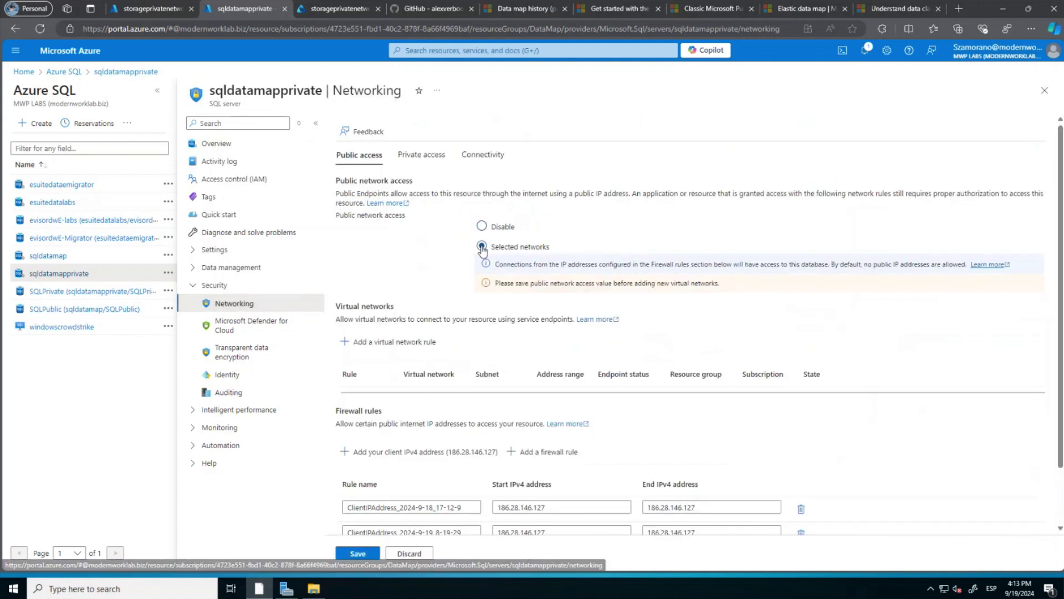
left_click(421, 453)
scroll(421, 455, "down", 2)
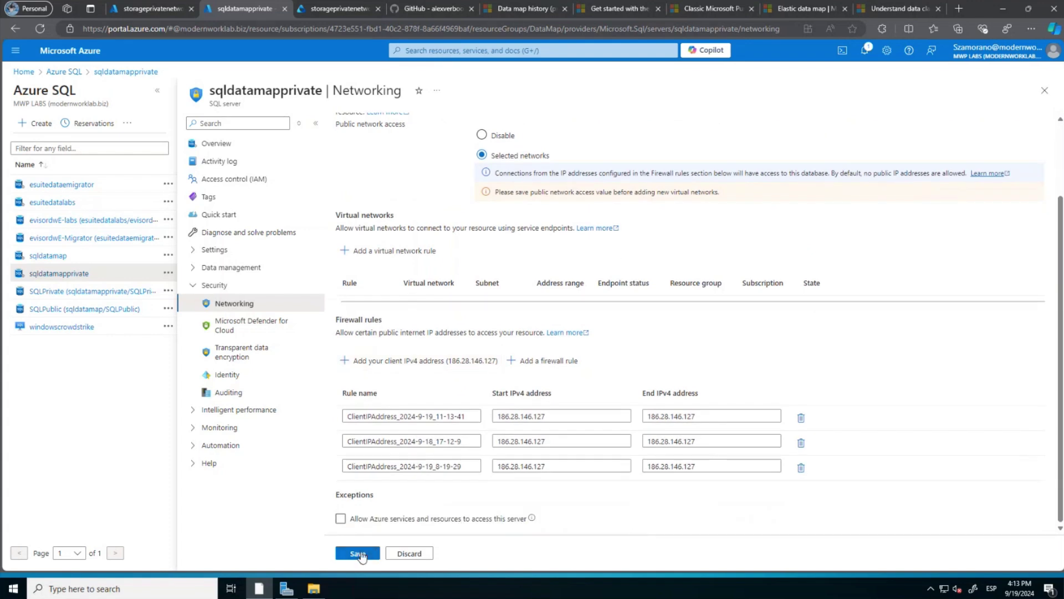
left_click(358, 553)
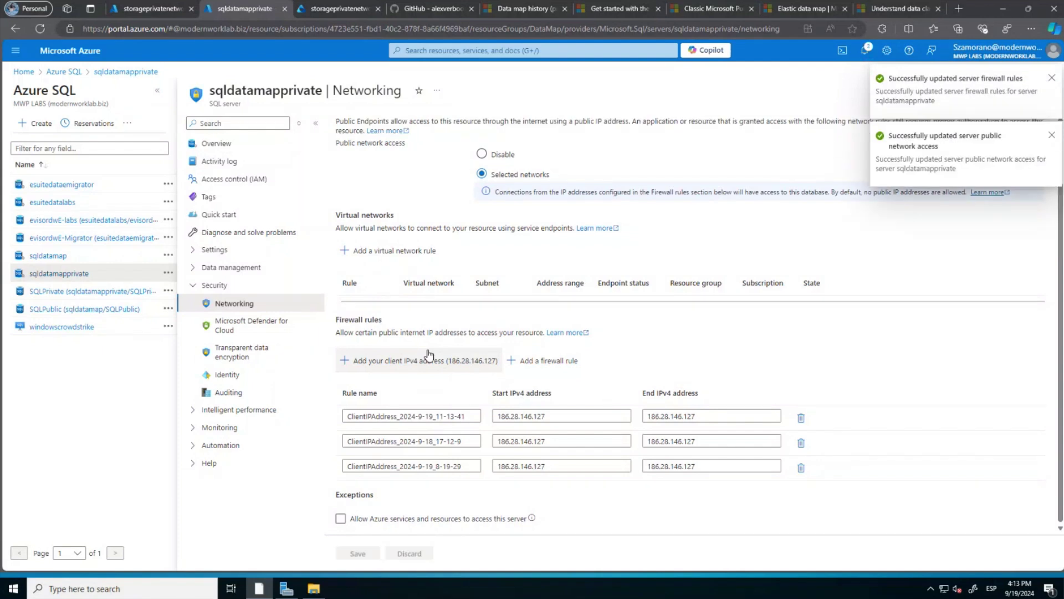
left_click(94, 293)
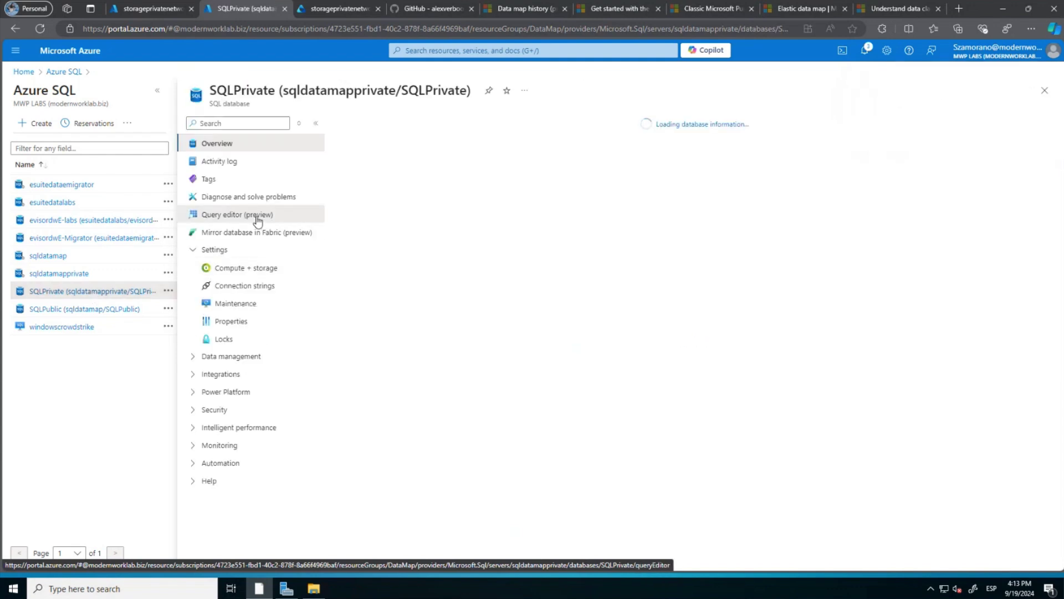
Open SQLPrivate's query editor (preview), see the database-unavailable error, and return to sqldatamapprivate.
left_click(257, 219)
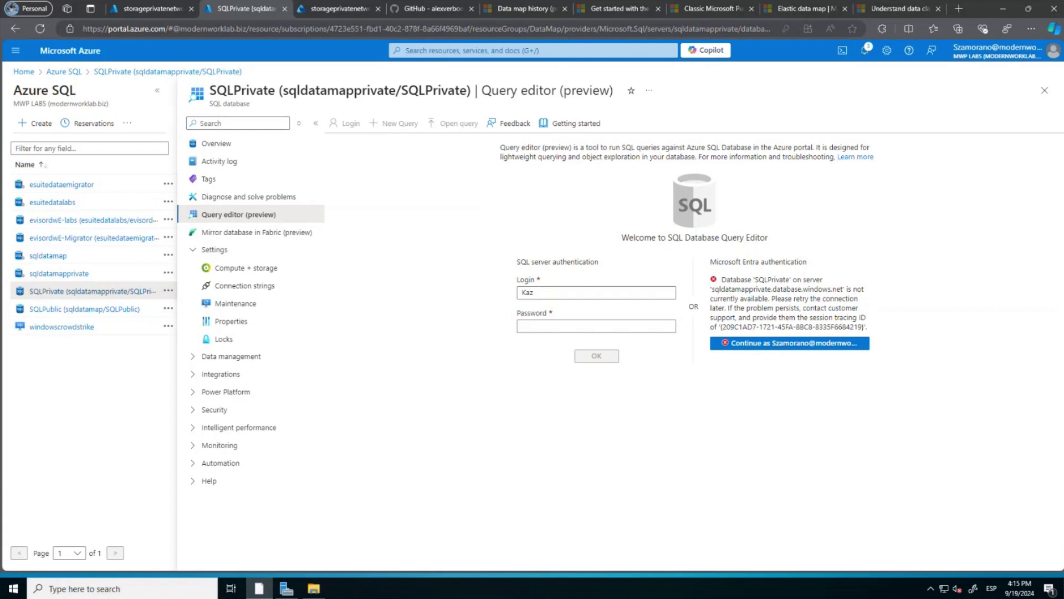
left_click(63, 274)
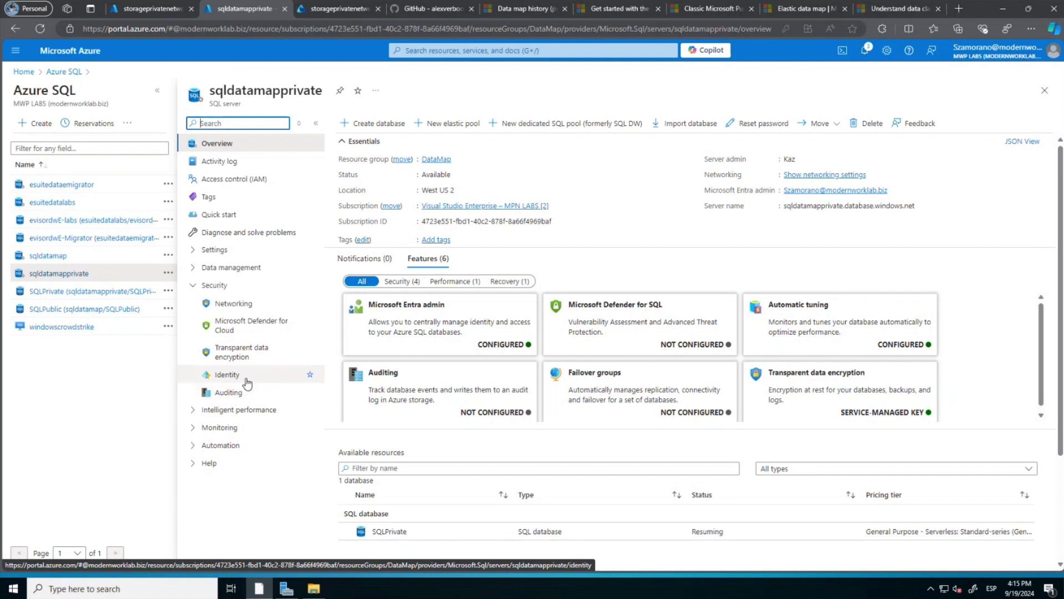
Delete the three old firewall rules on sqldatamapprivate, add the current client IPv4 rule, and save.
left_click(233, 310)
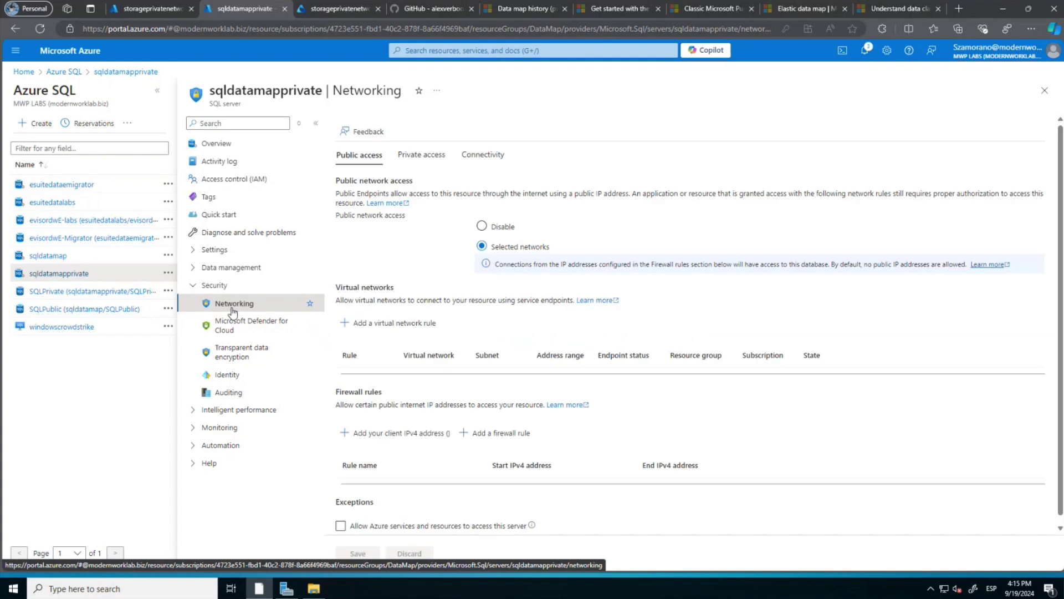
scroll(377, 465, "down", 1)
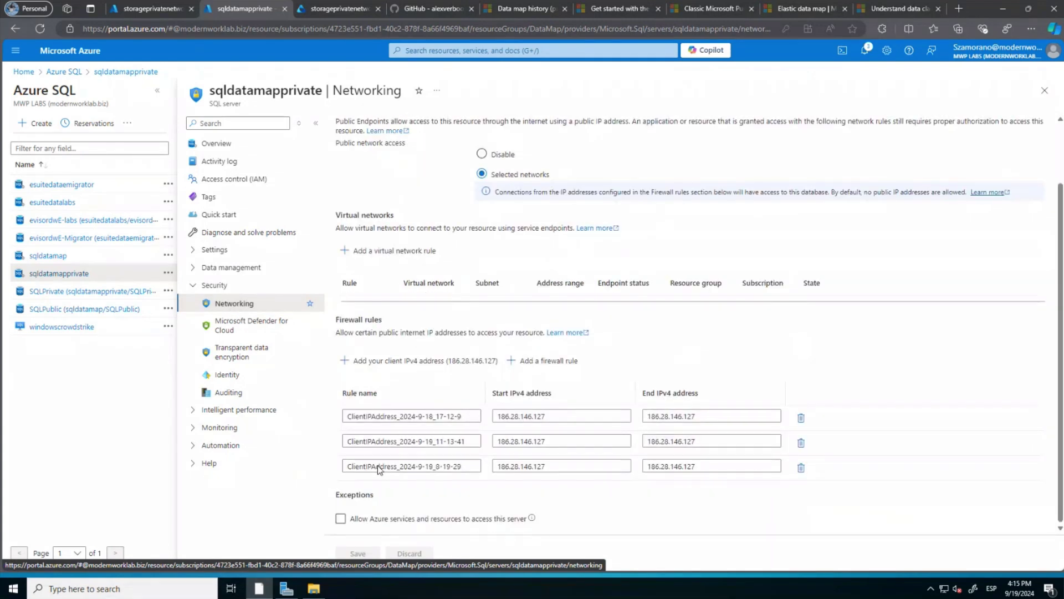
left_click(801, 417)
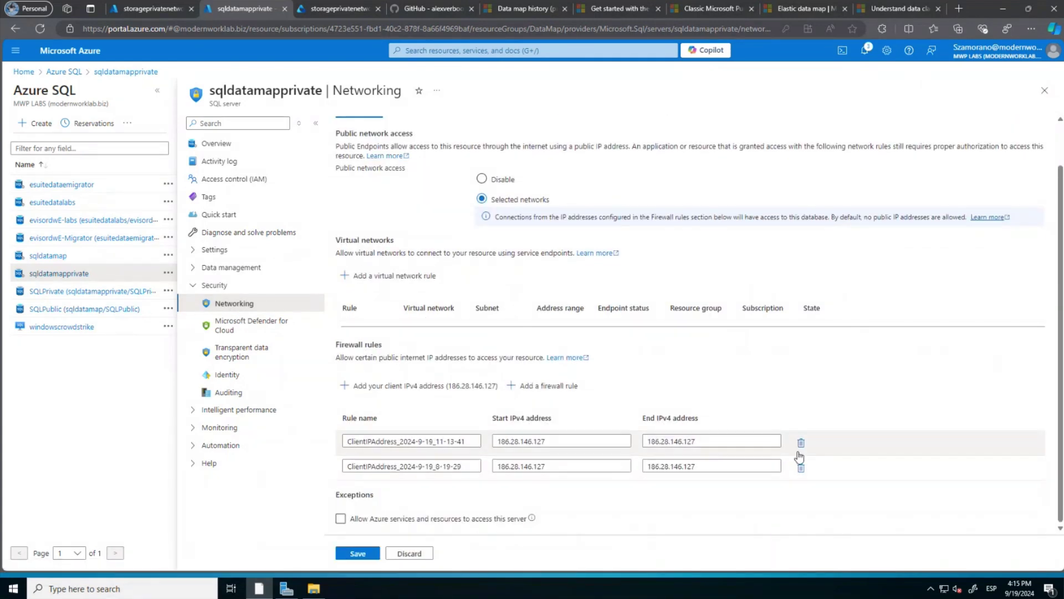
left_click(802, 443)
left_click(801, 448)
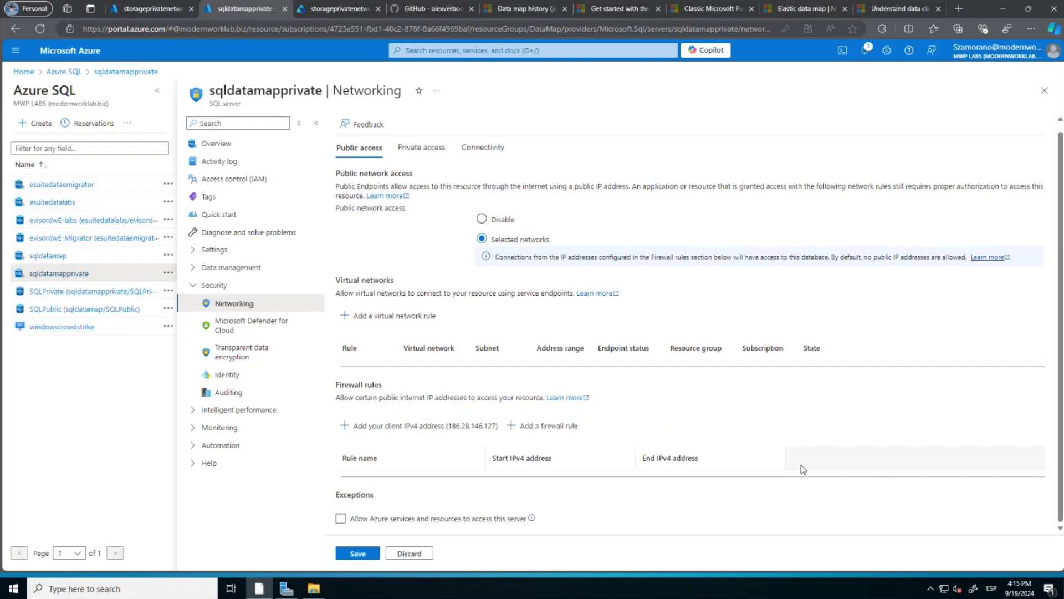
left_click(447, 429)
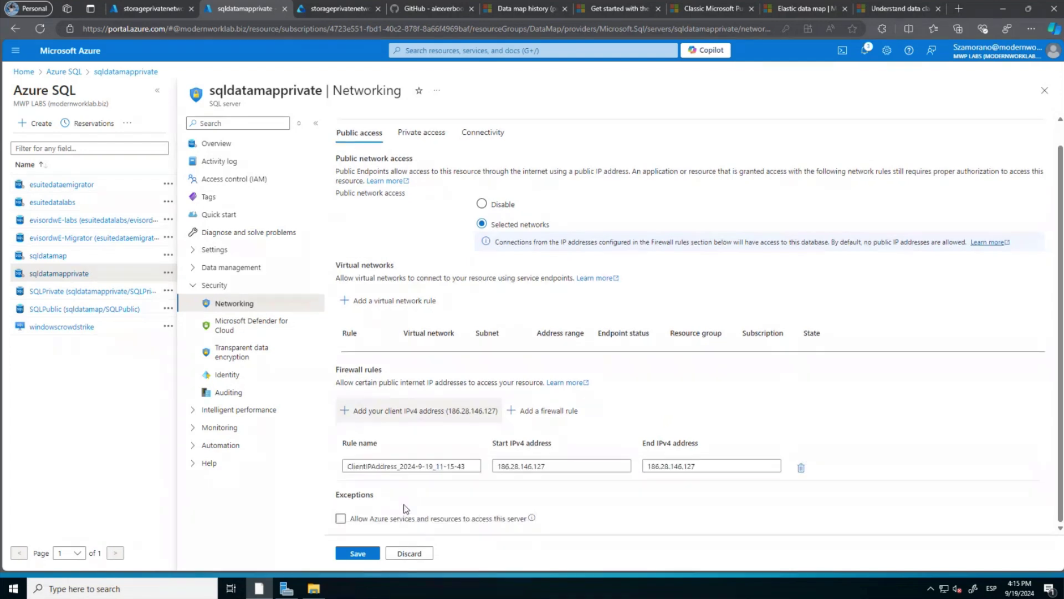
left_click(373, 553)
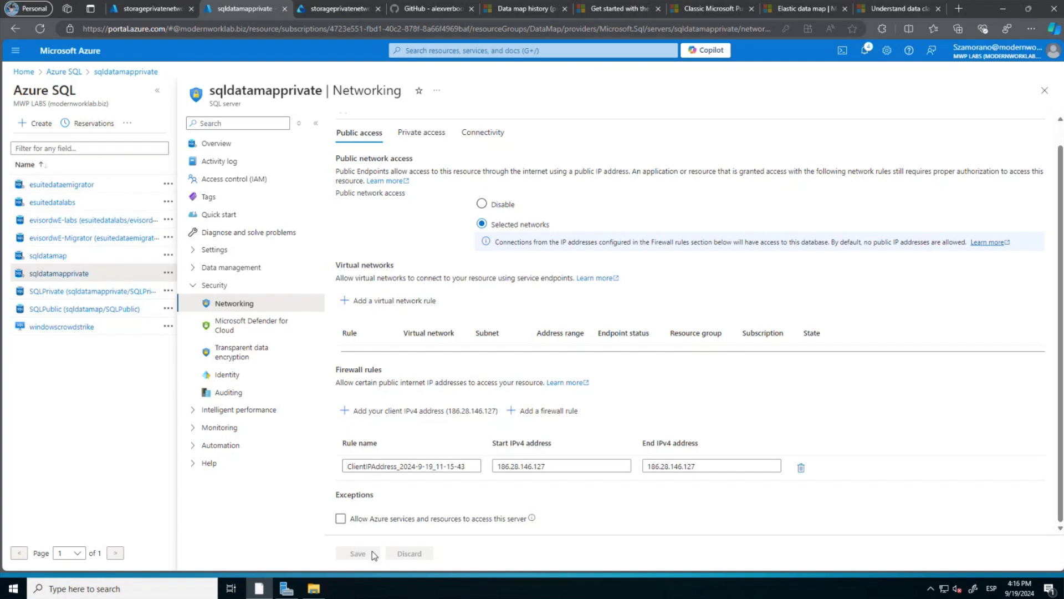
Open the SQLPrivate database's Query editor (preview), then bring up the GitHub setup guide.
left_click(108, 293)
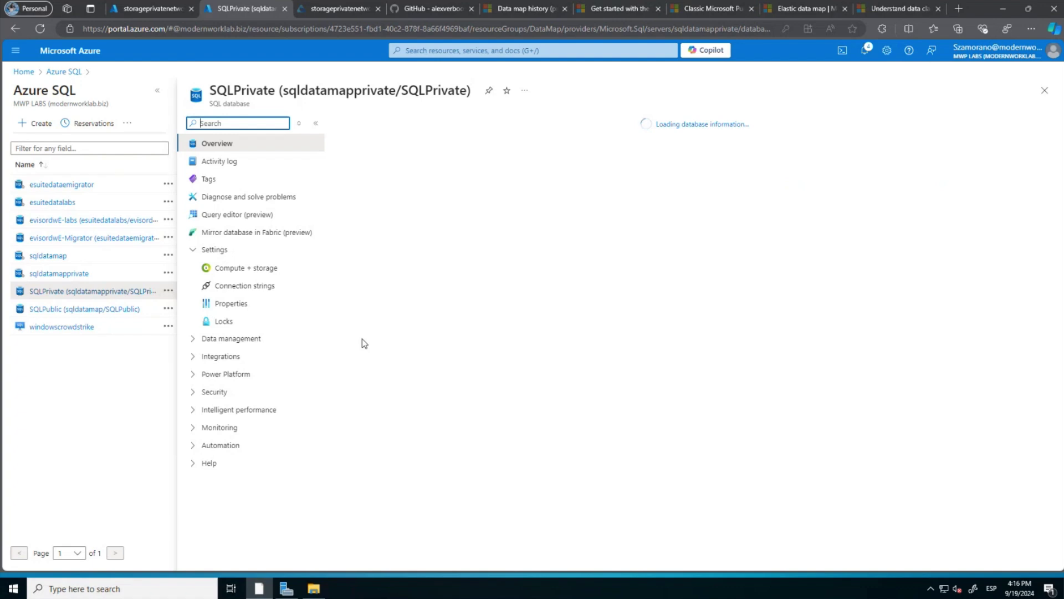
left_click(260, 217)
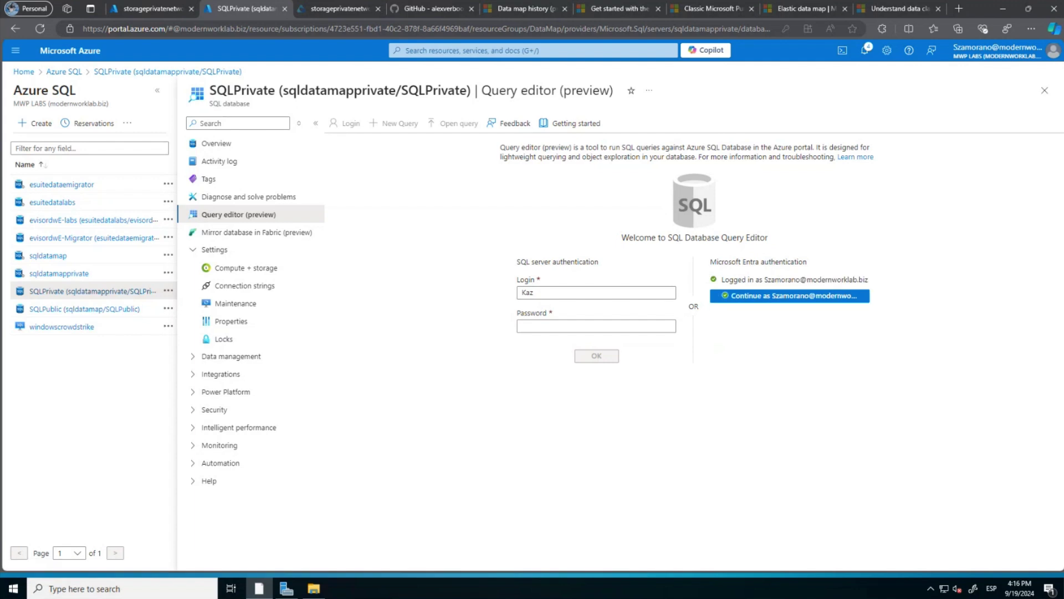
key("alt+Tab")
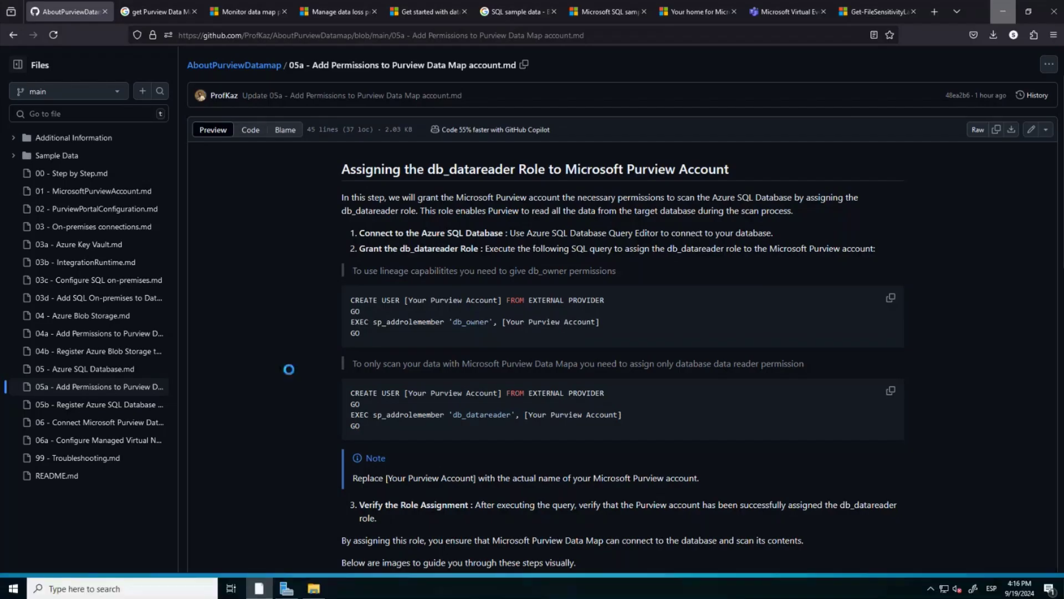
Copy the db_datareader grant script from GitHub and continue into the query editor as the Entra user.
left_click(891, 391)
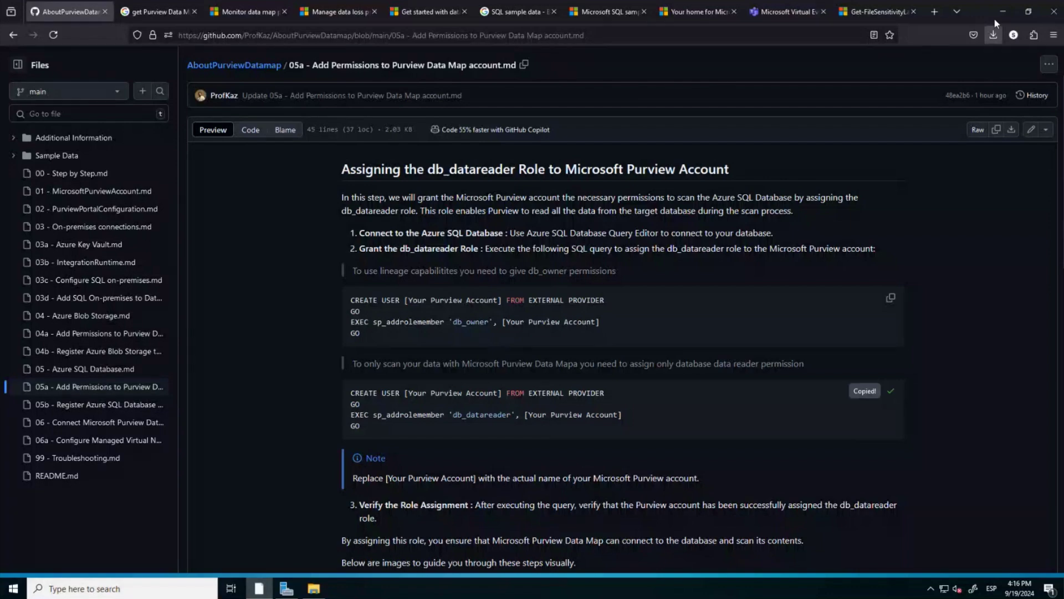
left_click(995, 18)
left_click(810, 292)
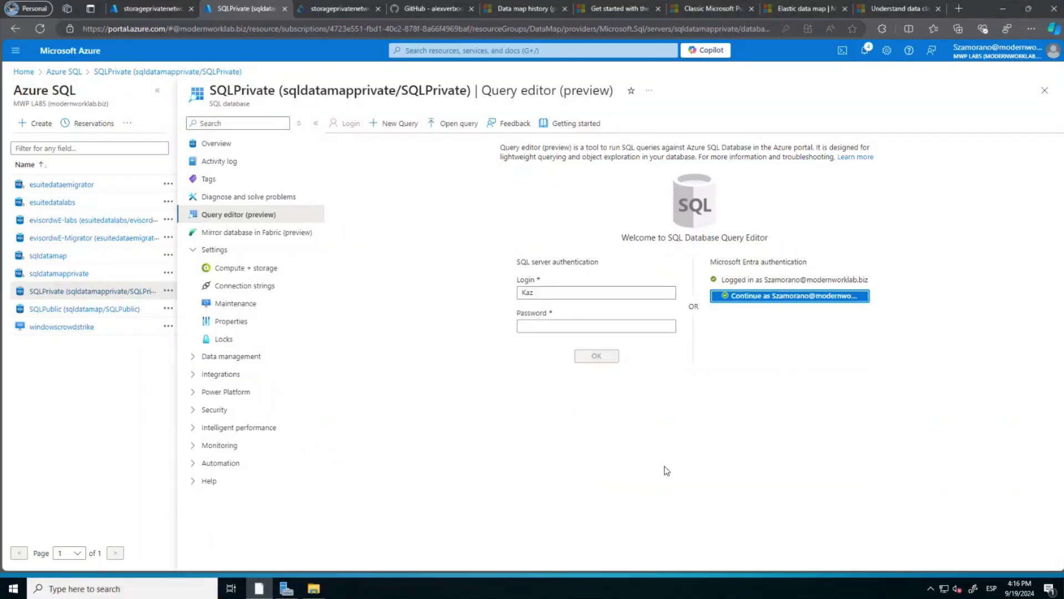
Paste the grant script, fill the first account placeholder, and look up the Purview account name.
key("ctrl+v")
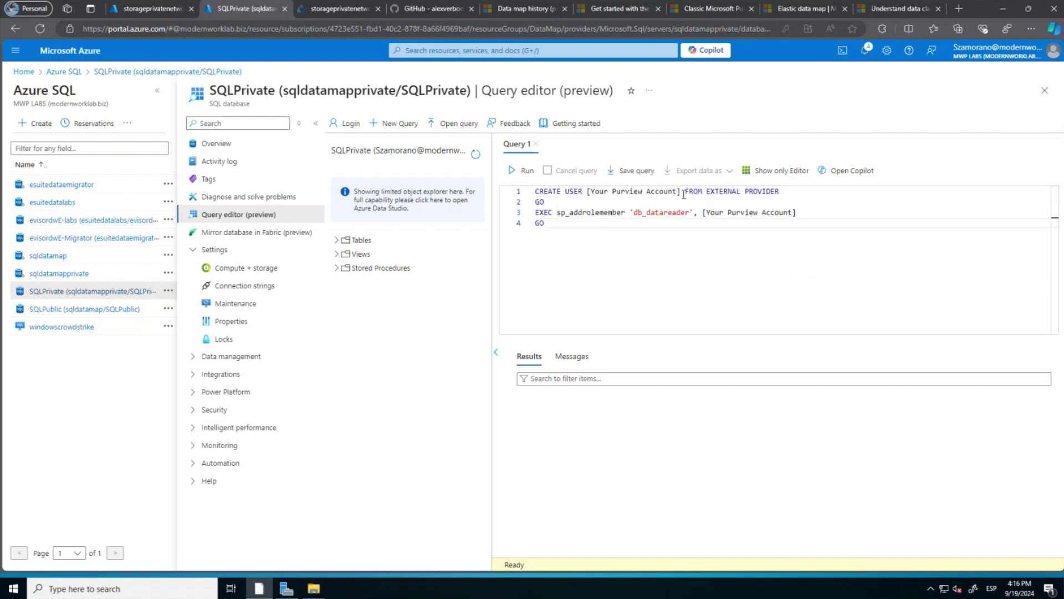
left_click_drag(681, 192, 587, 191)
type("rive")
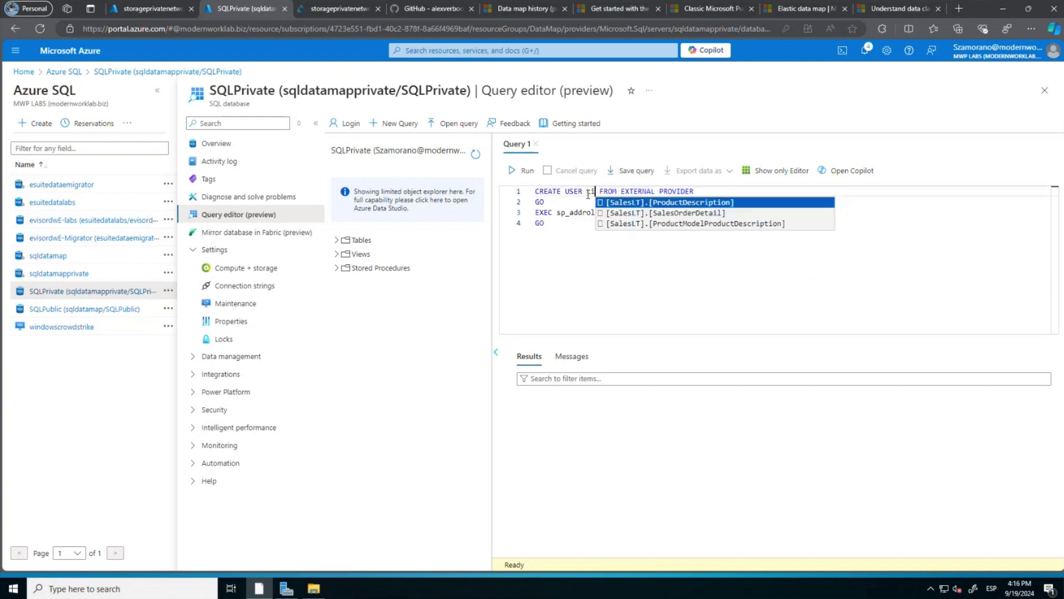
type("Demo")
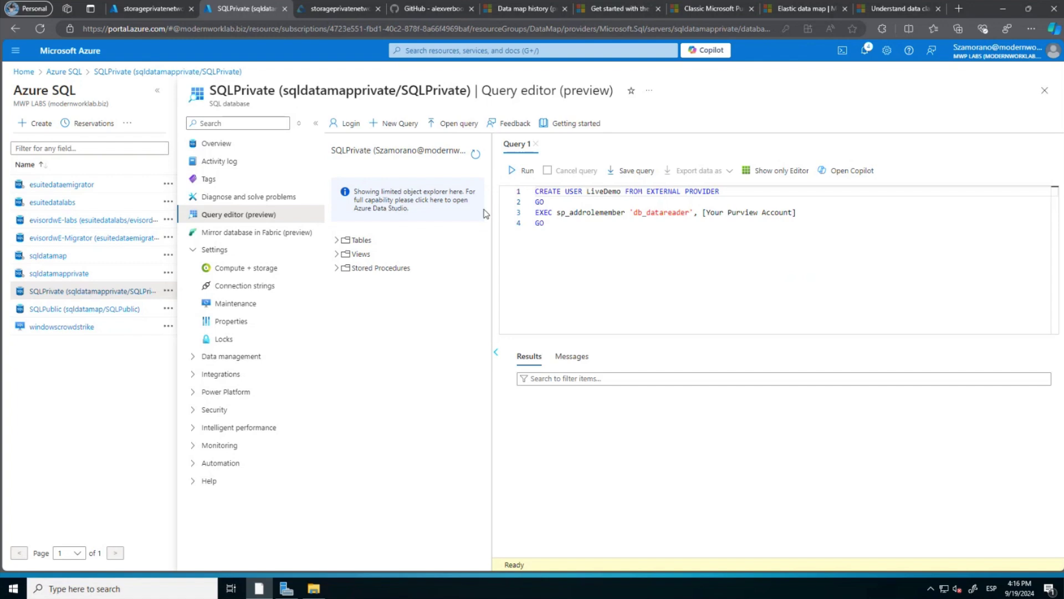
left_click(153, 28)
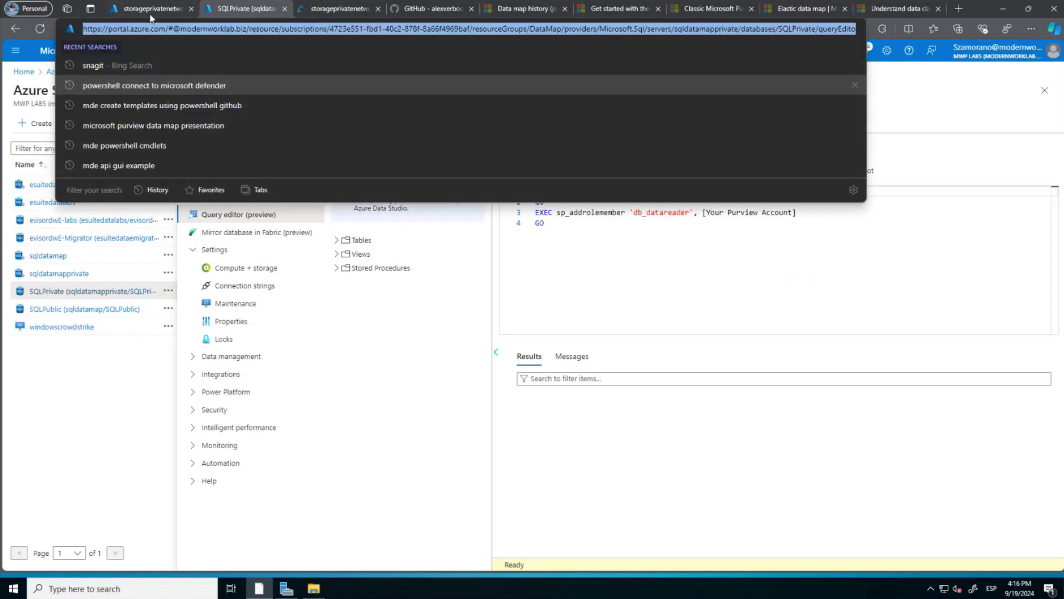
left_click(150, 11)
left_click(427, 51)
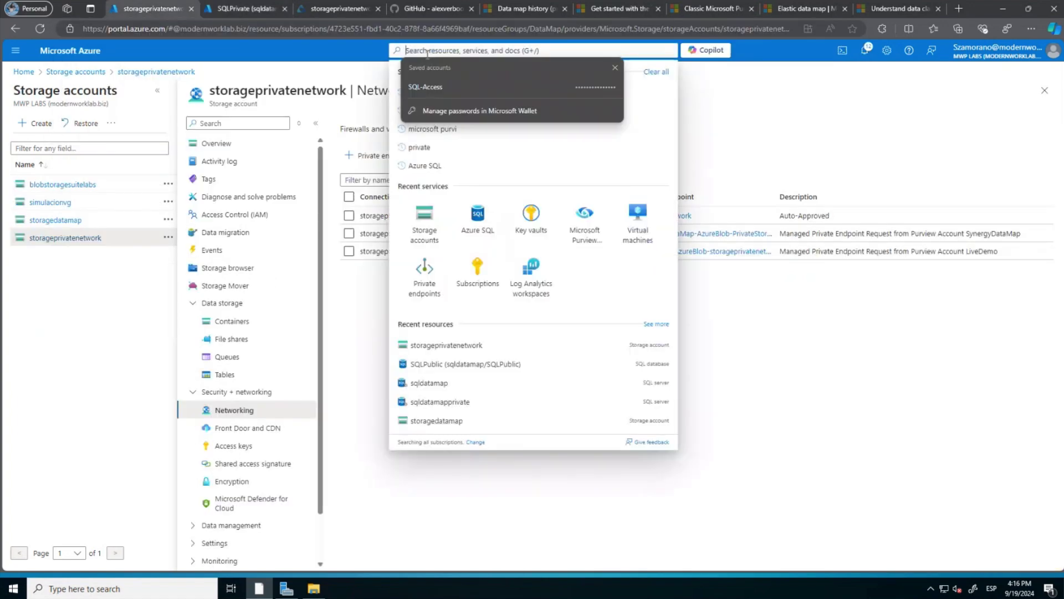
left_click(586, 220)
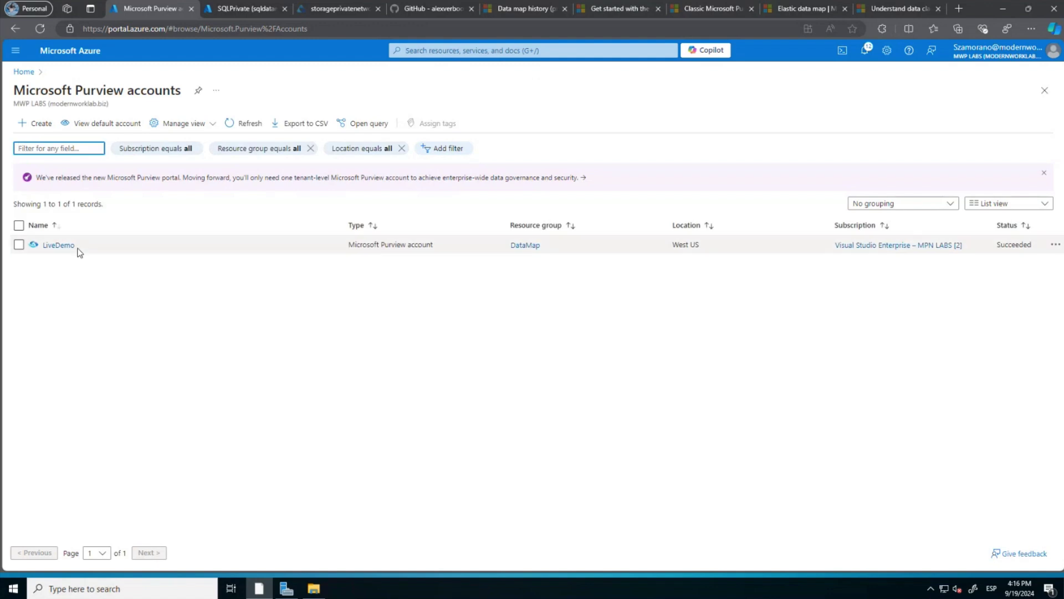
left_click(257, 11)
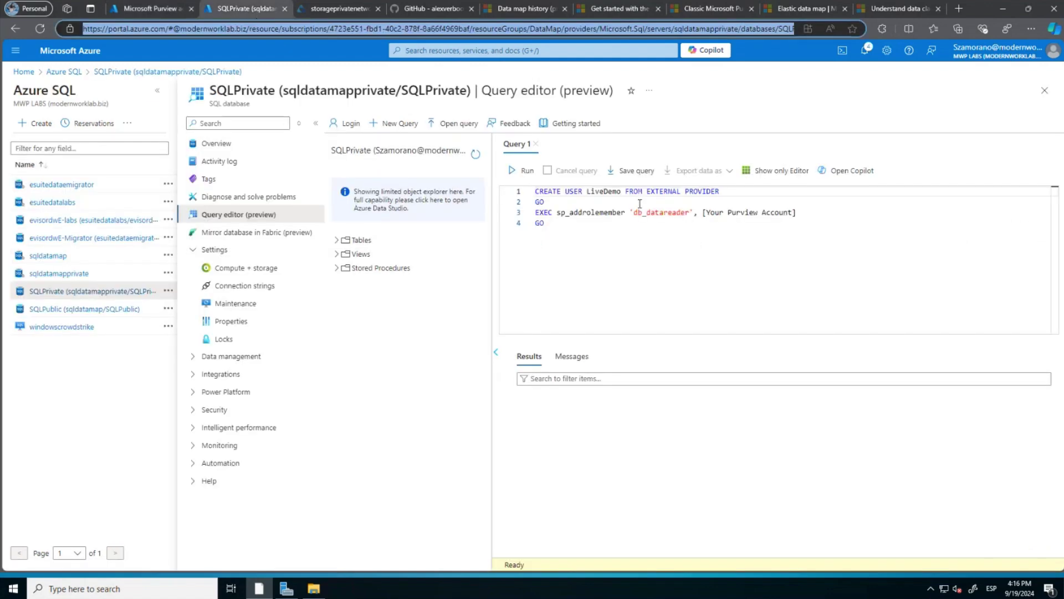
Replace the line 3 placeholder with LiveDemo and run the whole four-line script.
left_click_drag(797, 213, 704, 215)
type("Li")
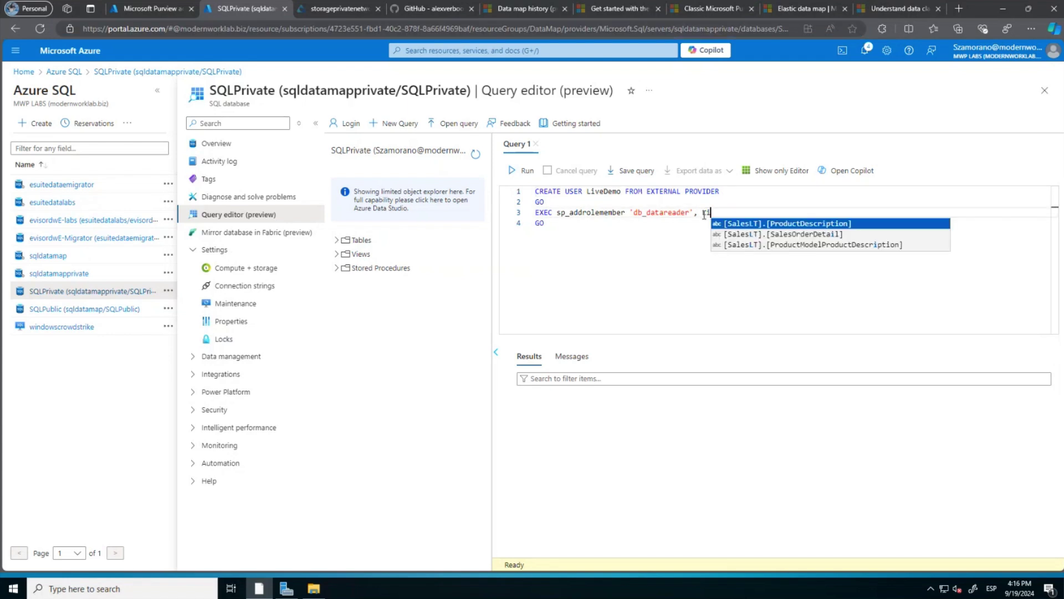
type("veDemo")
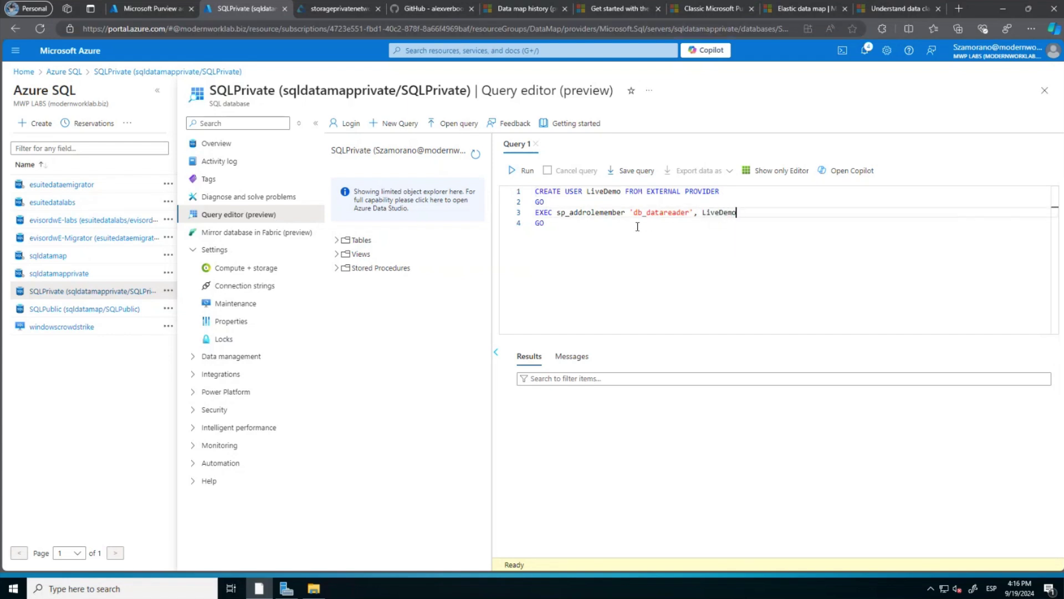
left_click_drag(546, 223, 526, 190)
left_click(520, 171)
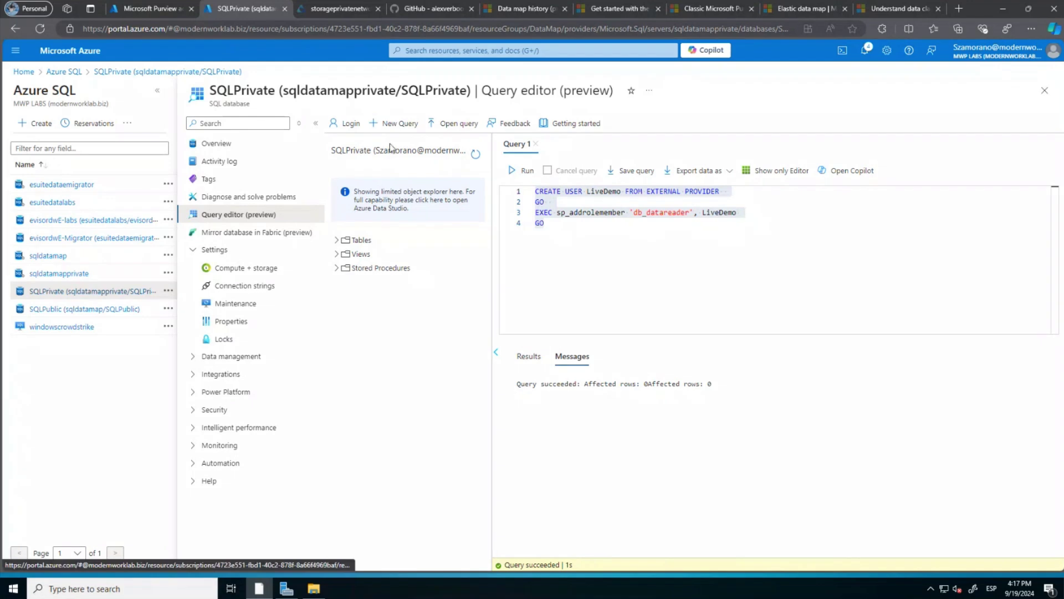
Discard the unsaved query edits and save sqldatamapprivate's public network access as Disable.
left_click(62, 274)
left_click(594, 95)
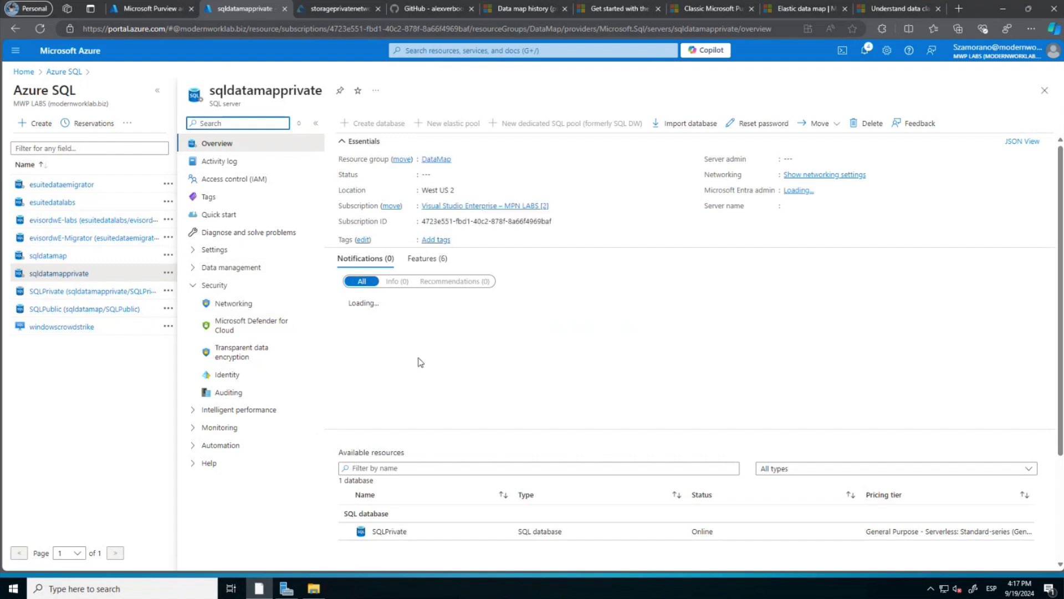
left_click(232, 308)
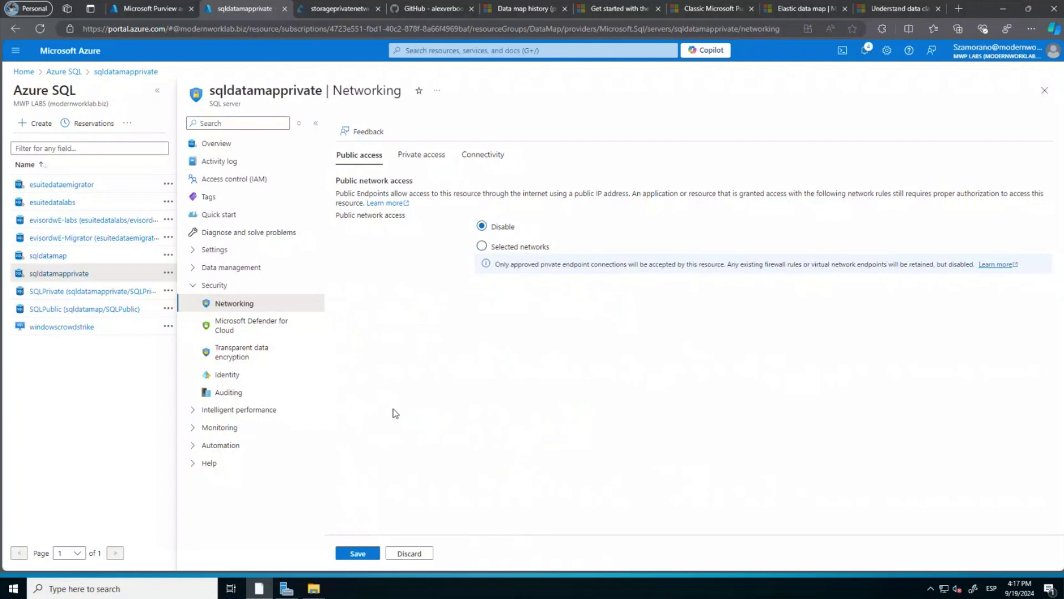
left_click(357, 554)
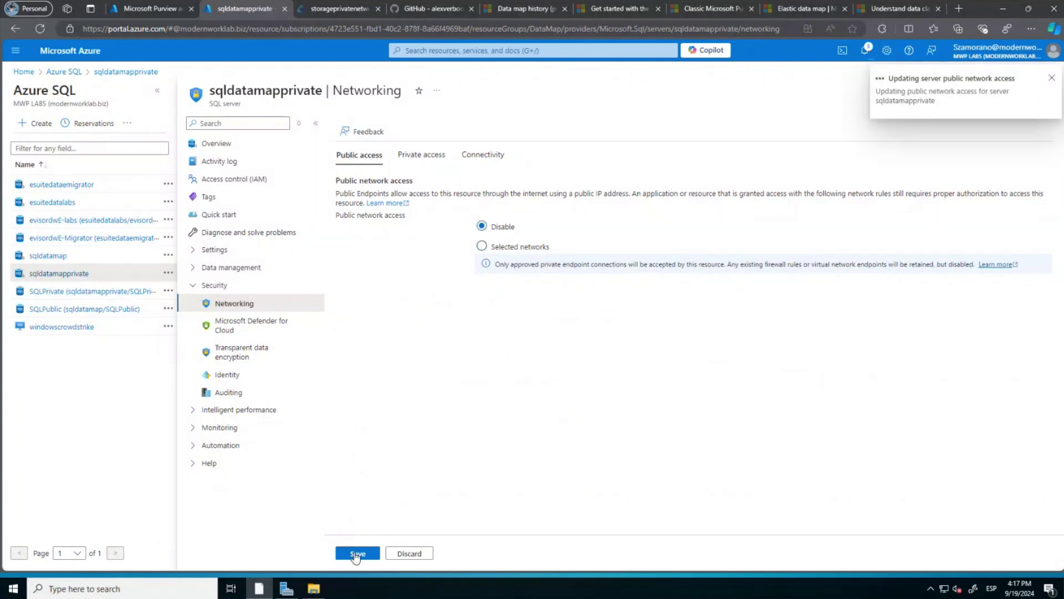
left_click(341, 9)
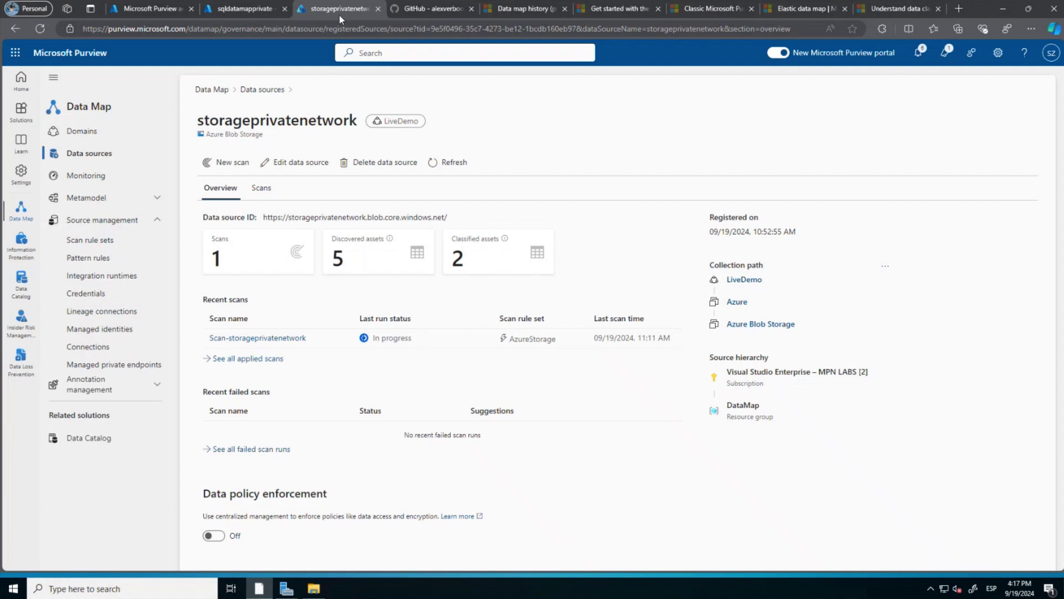
Check Purview's managed private endpoints, starting then cancelling a new Azure SQL Database endpoint.
left_click(102, 364)
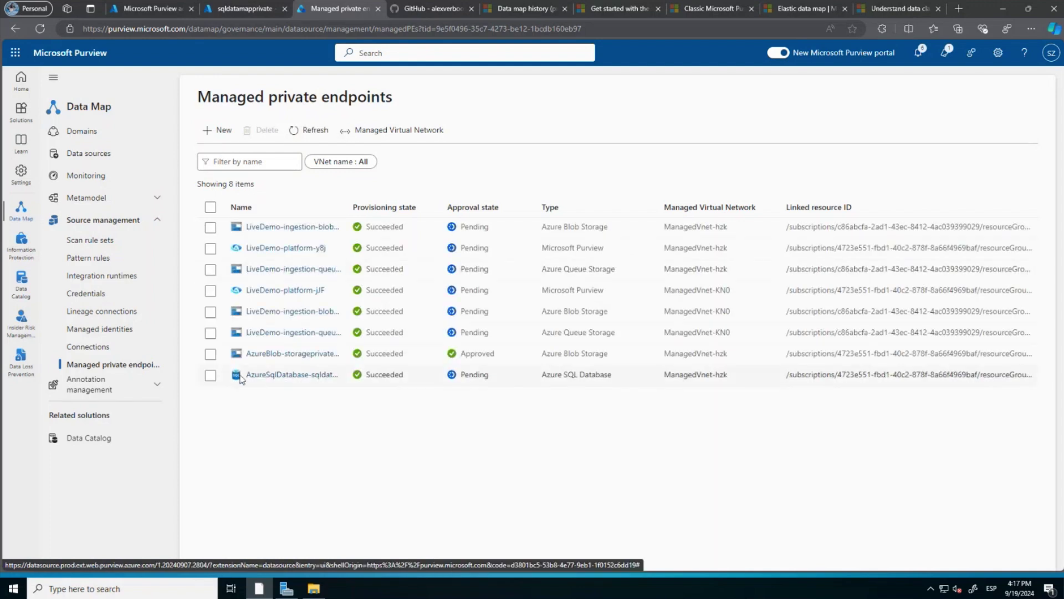
left_click(223, 131)
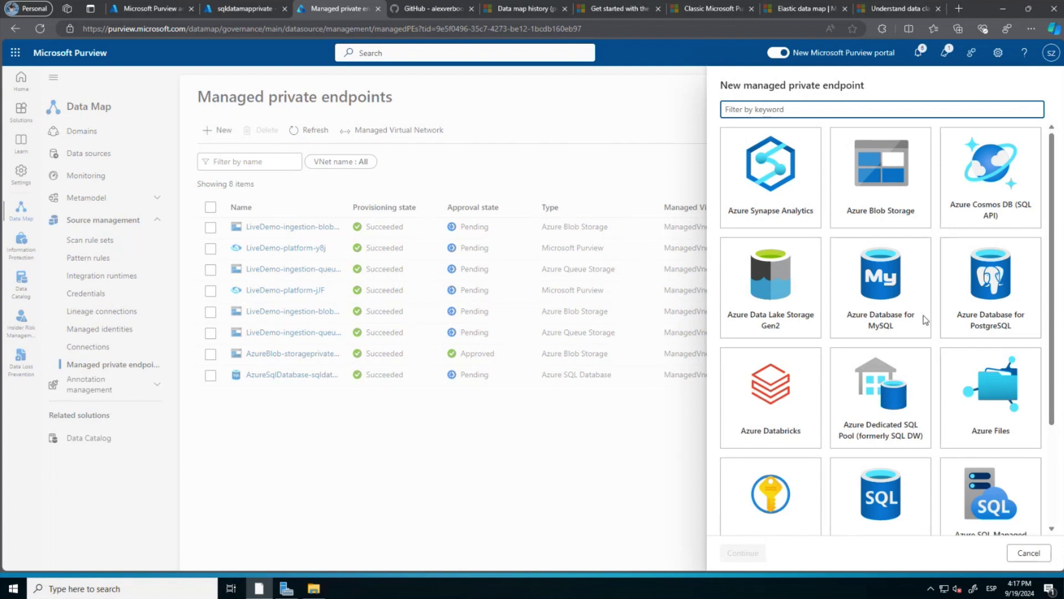
scroll(906, 324, "down", 1)
scroll(906, 324, "down", 2)
left_click(897, 344)
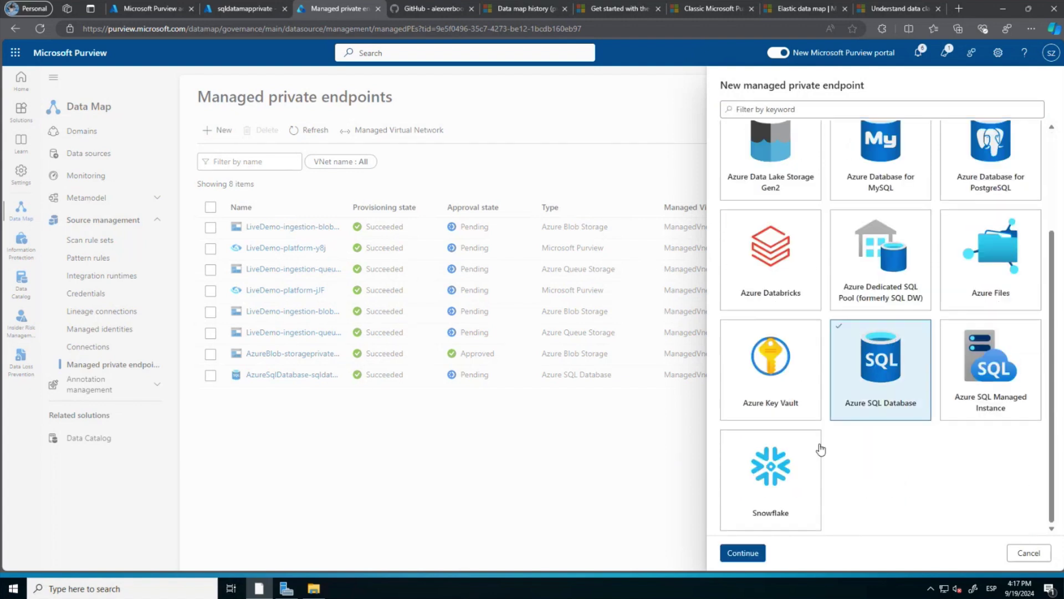
left_click(737, 555)
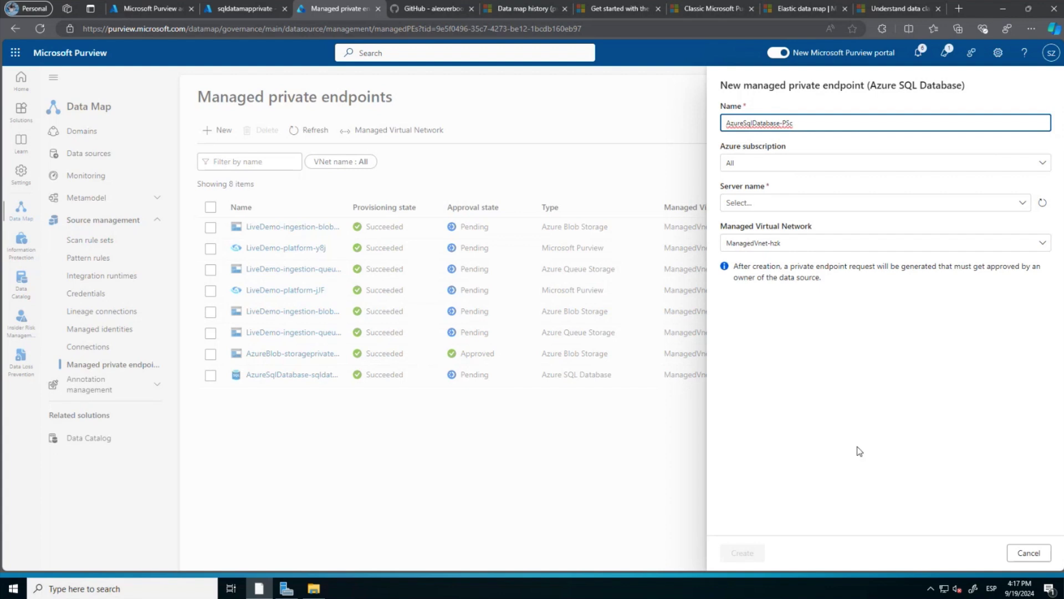
left_click(1027, 555)
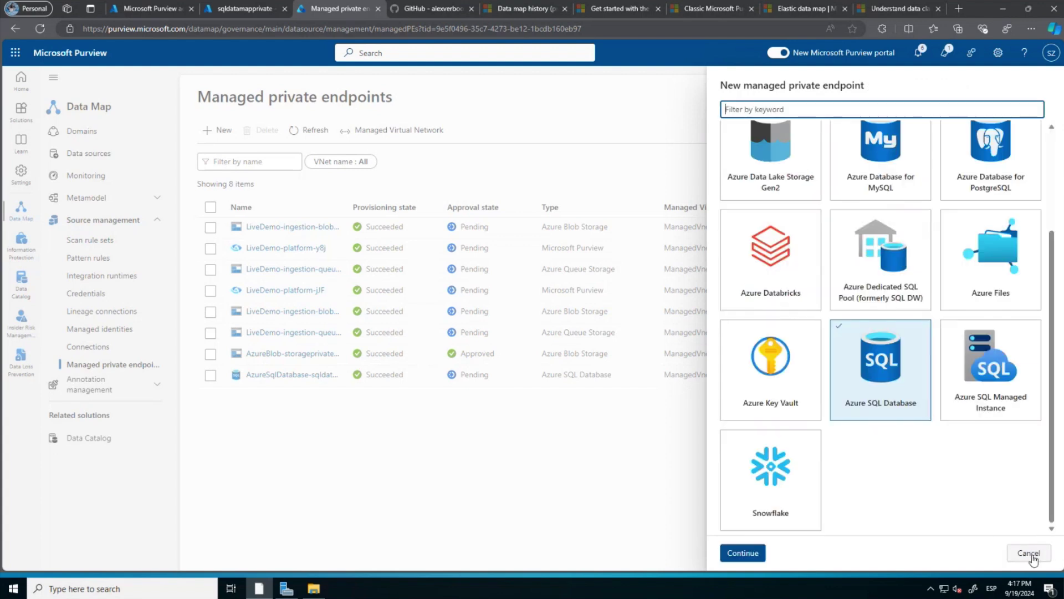
left_click(1029, 553)
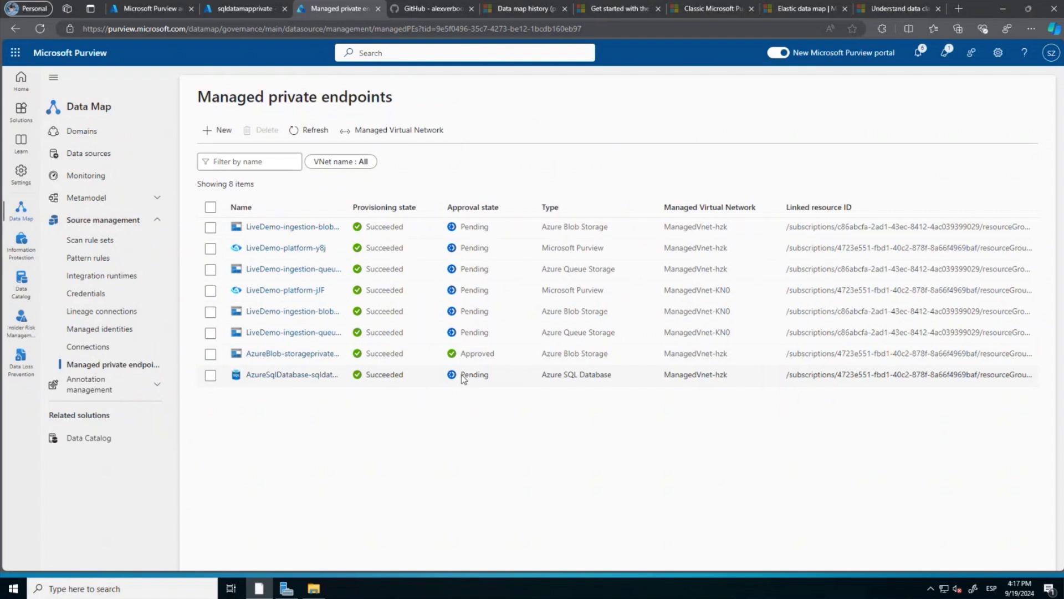
left_click(235, 11)
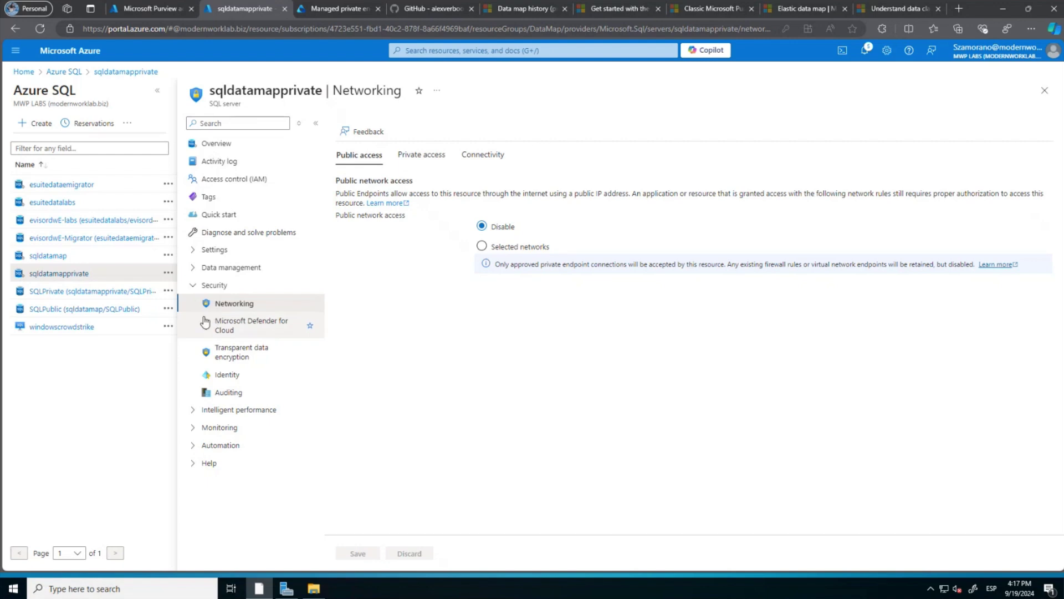
Find the pending LiveDemo private endpoint connection on sqldatamapprivate and start approving it.
left_click(422, 157)
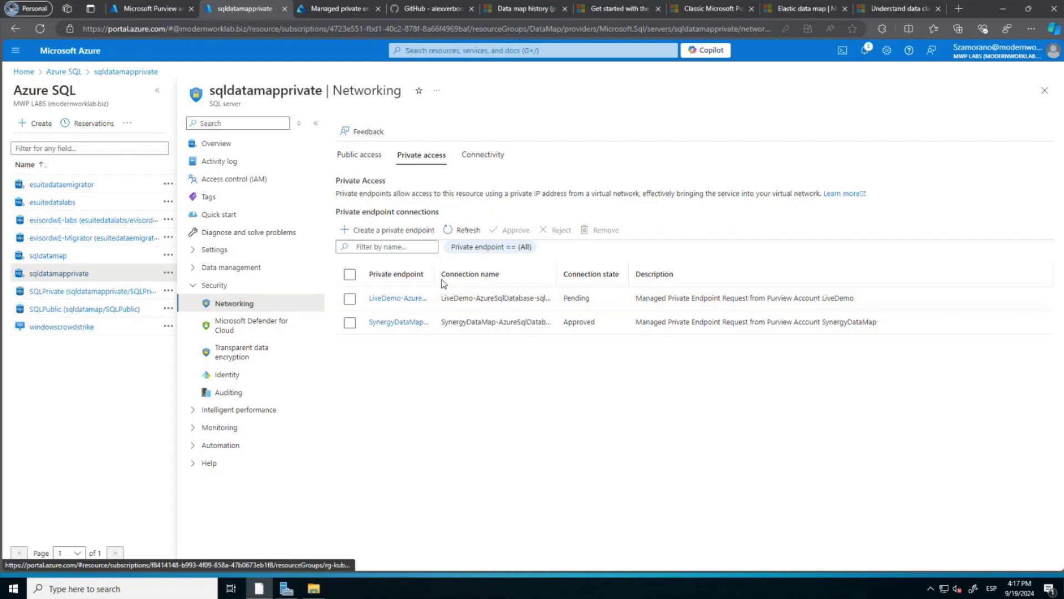
left_click_drag(435, 274, 549, 274)
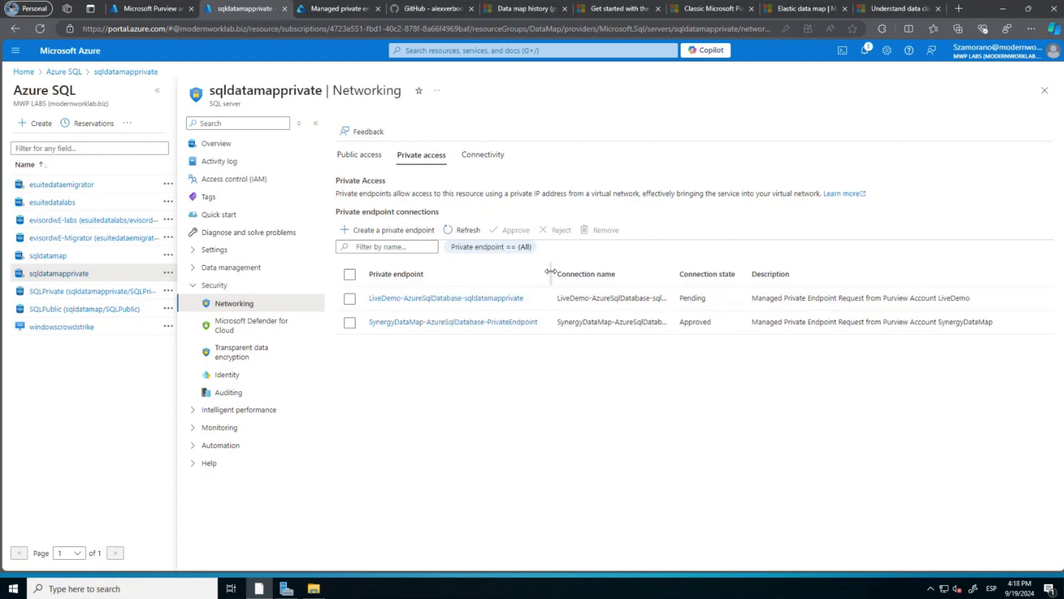
left_click(350, 300)
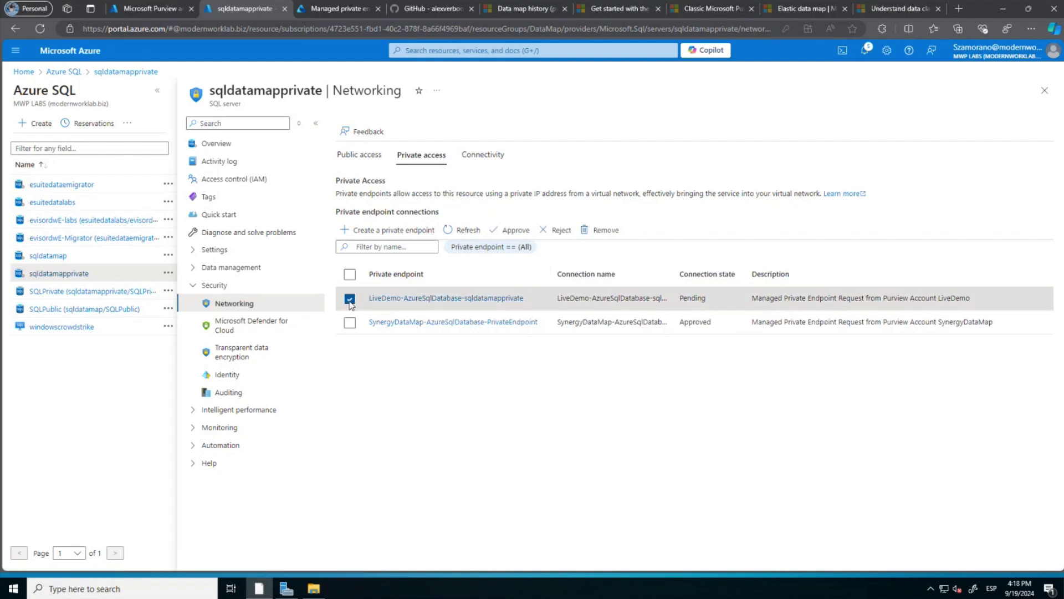
left_click(509, 231)
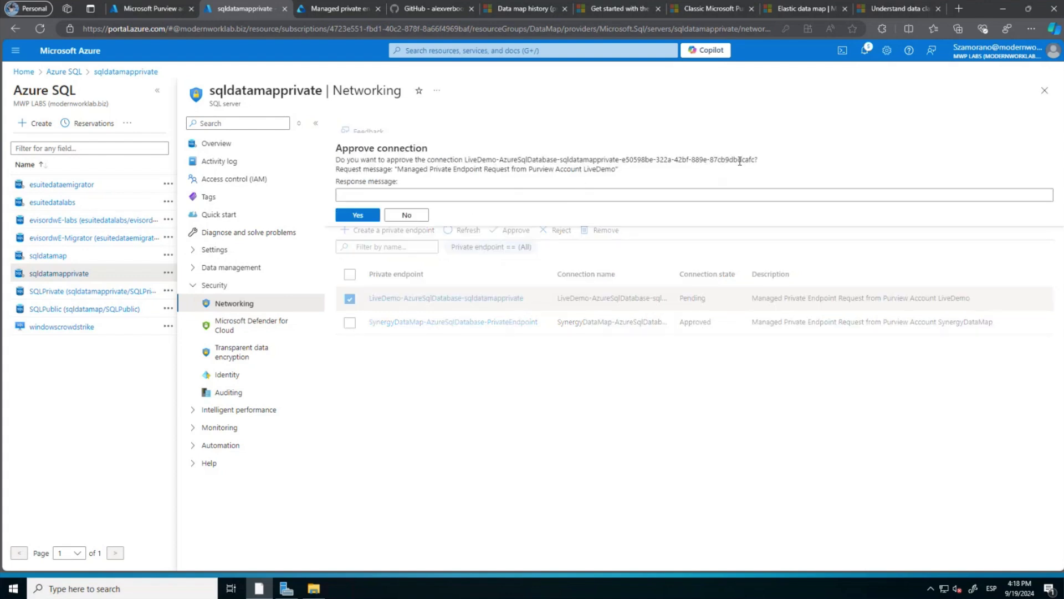
Approve the connection with the request message as the response, then refresh to confirm Approved.
left_click_drag(616, 169, 399, 171)
key("ctrl+c")
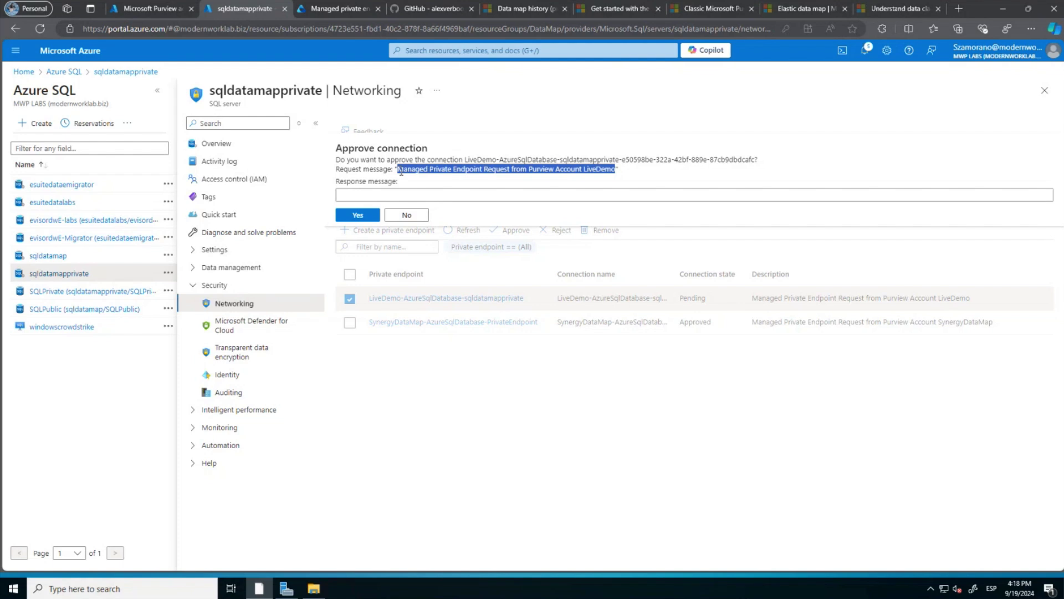
left_click(363, 192)
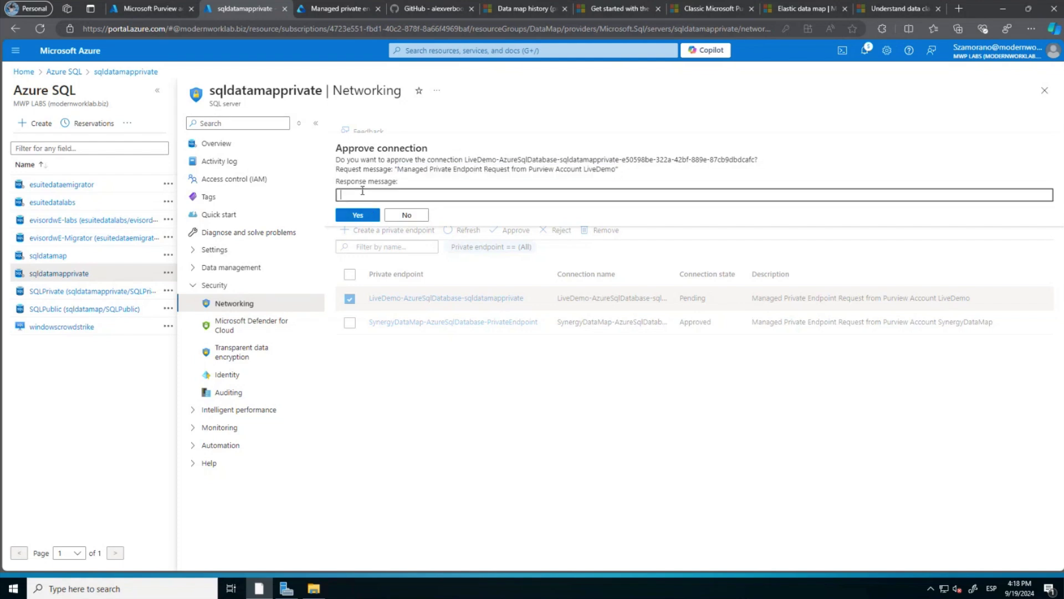
key("ctrl+v")
left_click(357, 214)
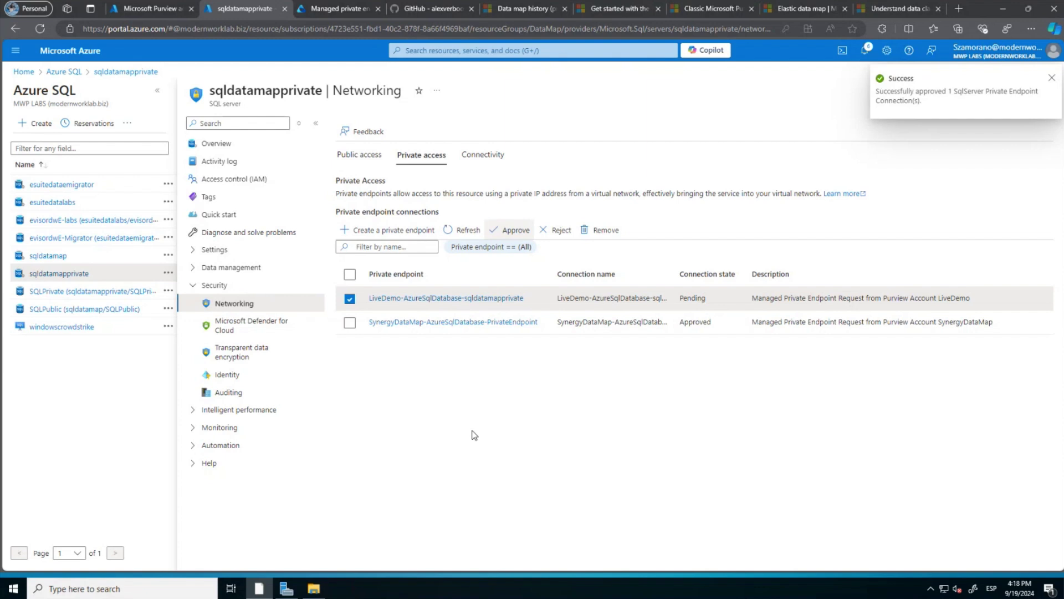
left_click(463, 234)
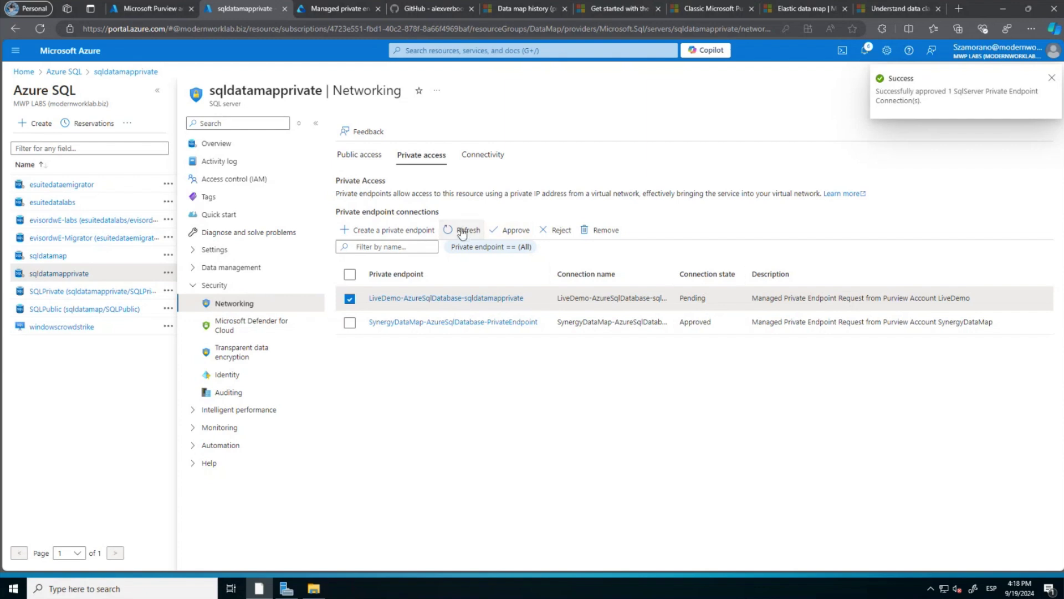
left_click(312, 9)
Refresh managed private endpoints, then start an Azure SQL Database registration in the Azure SQL collection.
left_click(309, 131)
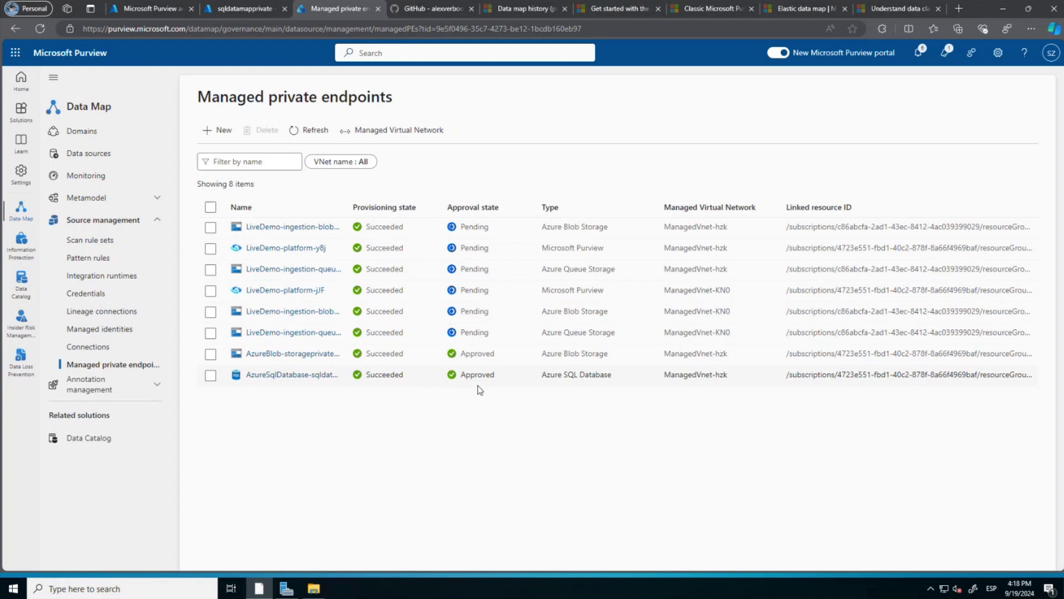
left_click(86, 155)
scroll(267, 250, "down", 1)
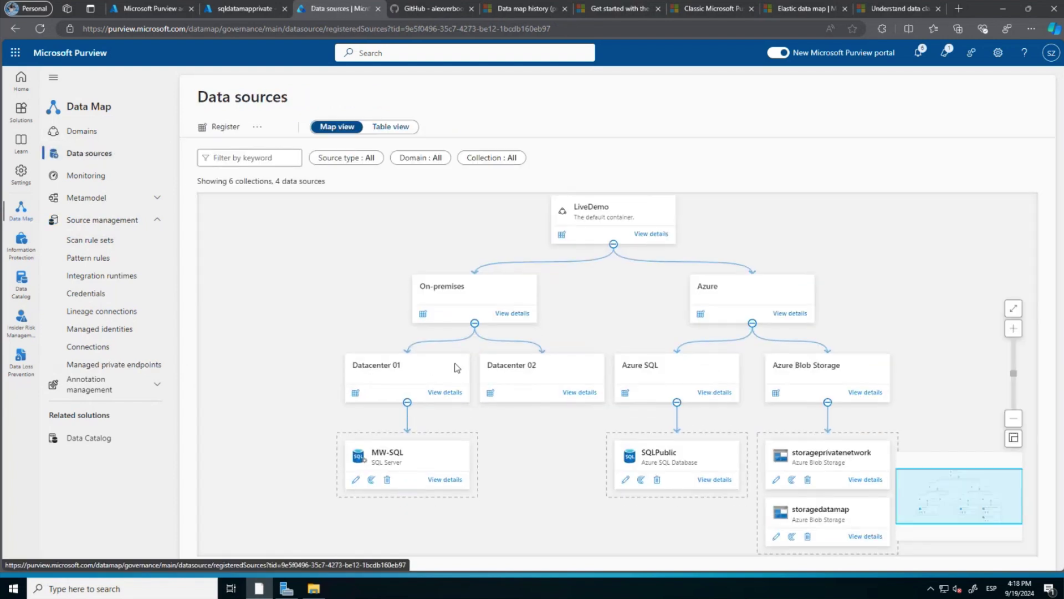
left_click(626, 392)
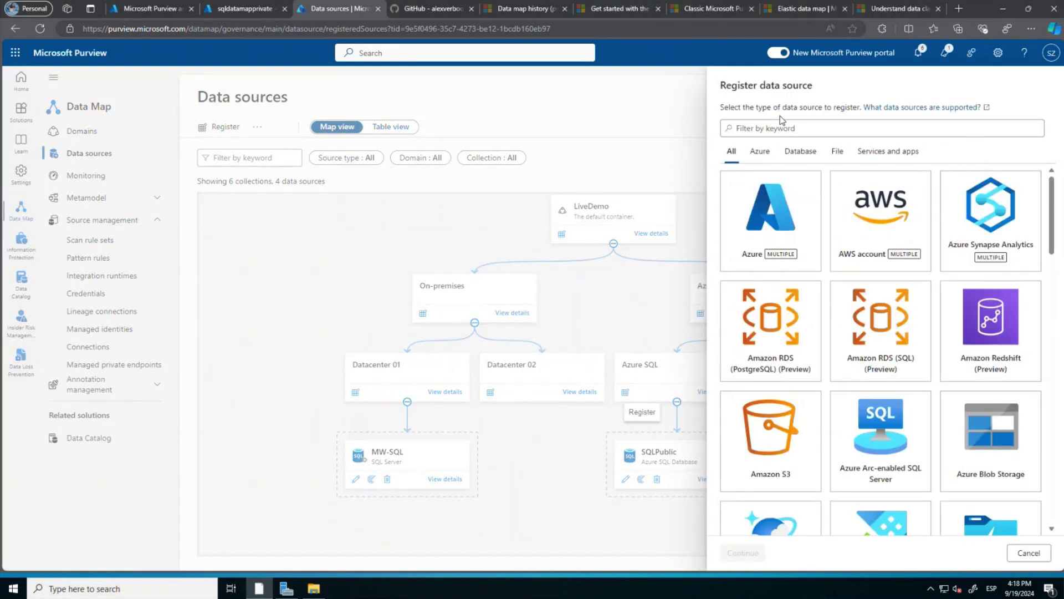
scroll(920, 418, "down", 1)
scroll(920, 418, "down", 8)
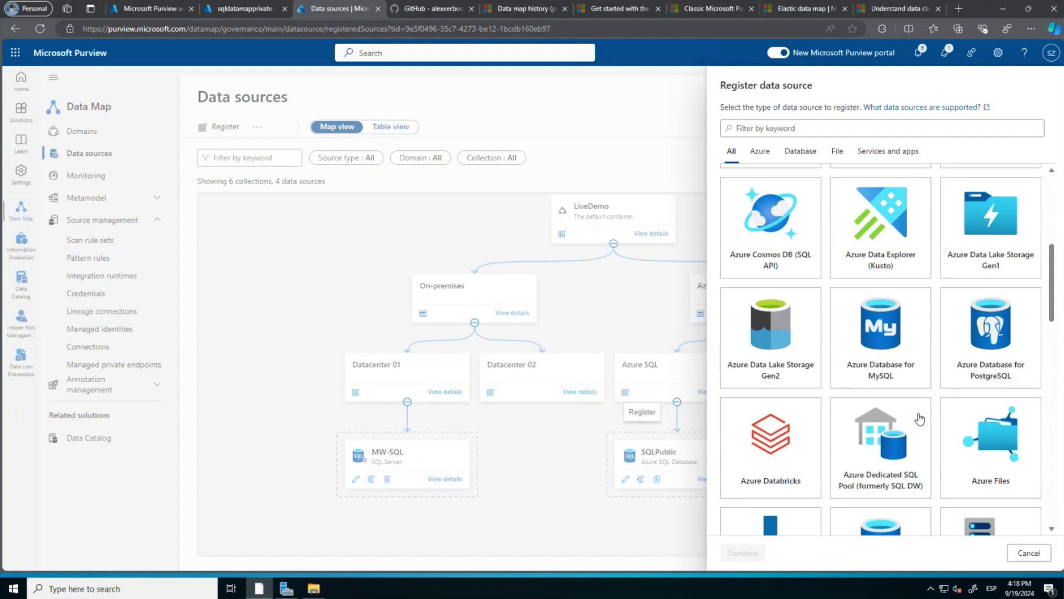
left_click(882, 433)
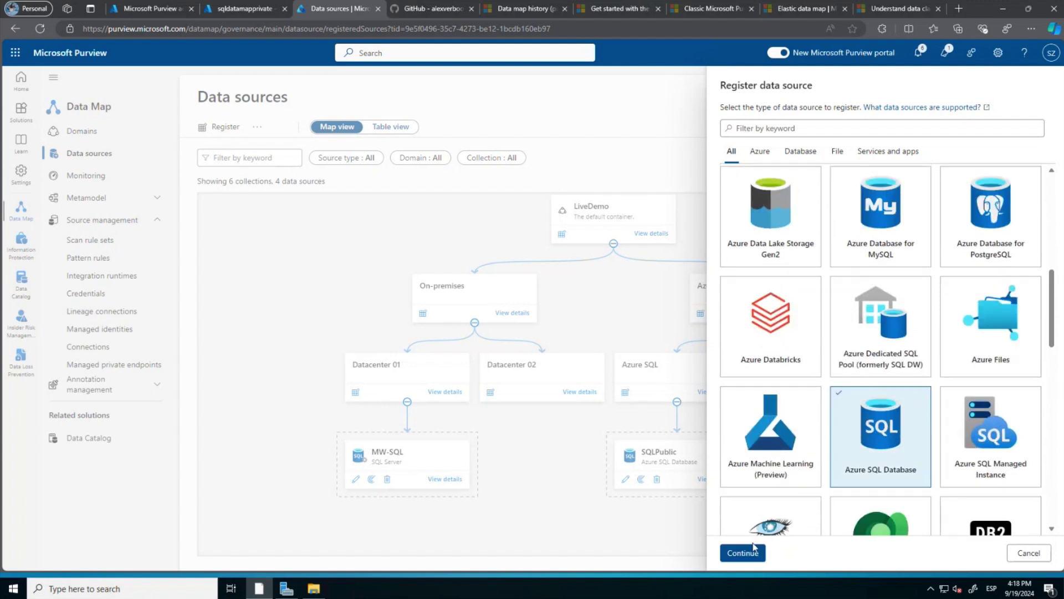
left_click(744, 554)
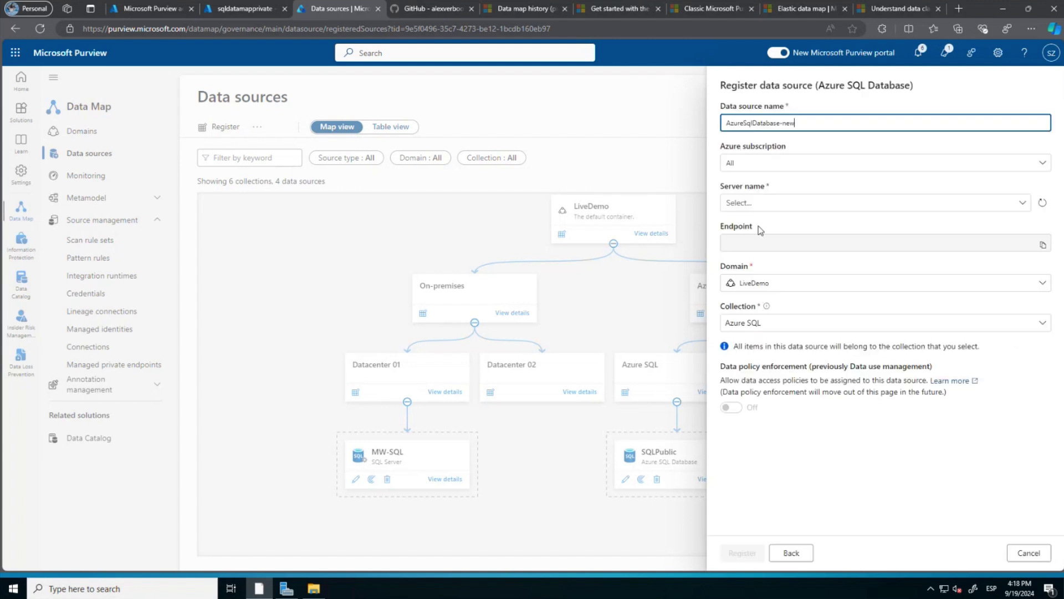
Check the SQLPrivate database in the Azure portal and copy its name.
left_click(155, 8)
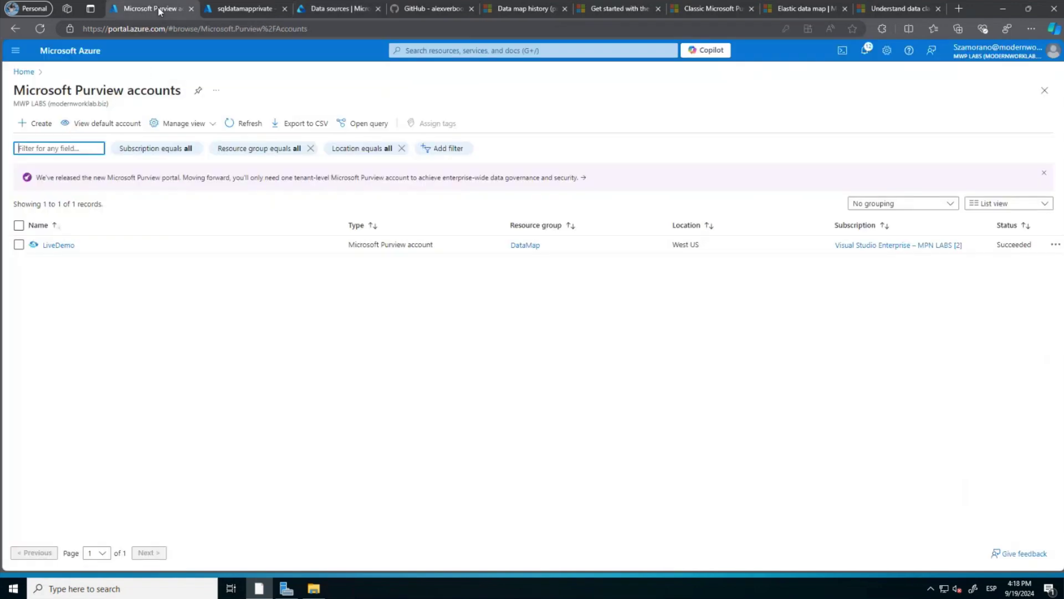
left_click(236, 9)
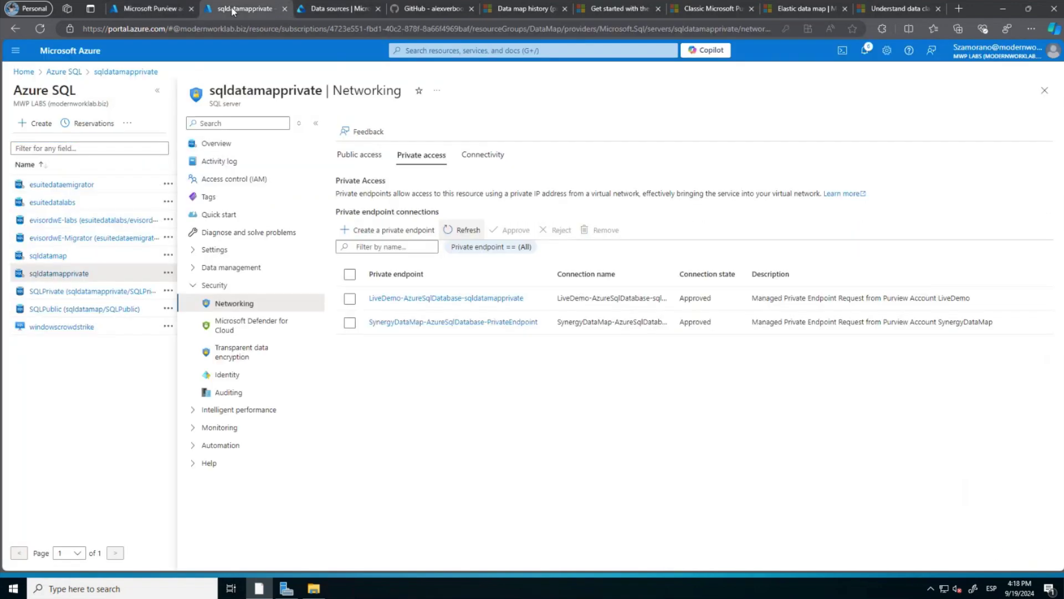
left_click(104, 292)
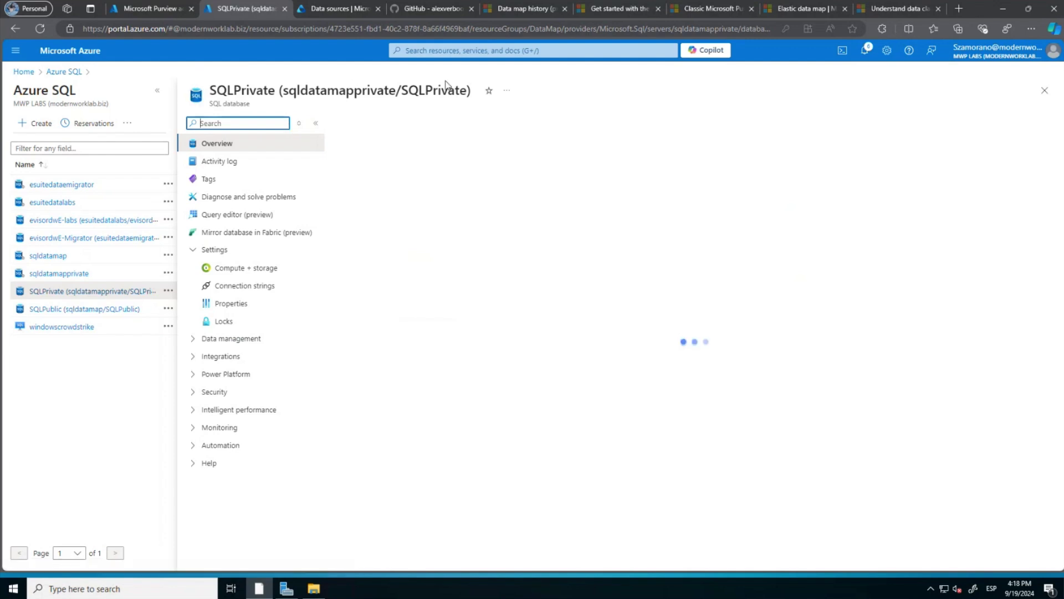
left_click_drag(469, 91, 405, 91)
key("ctrl+c")
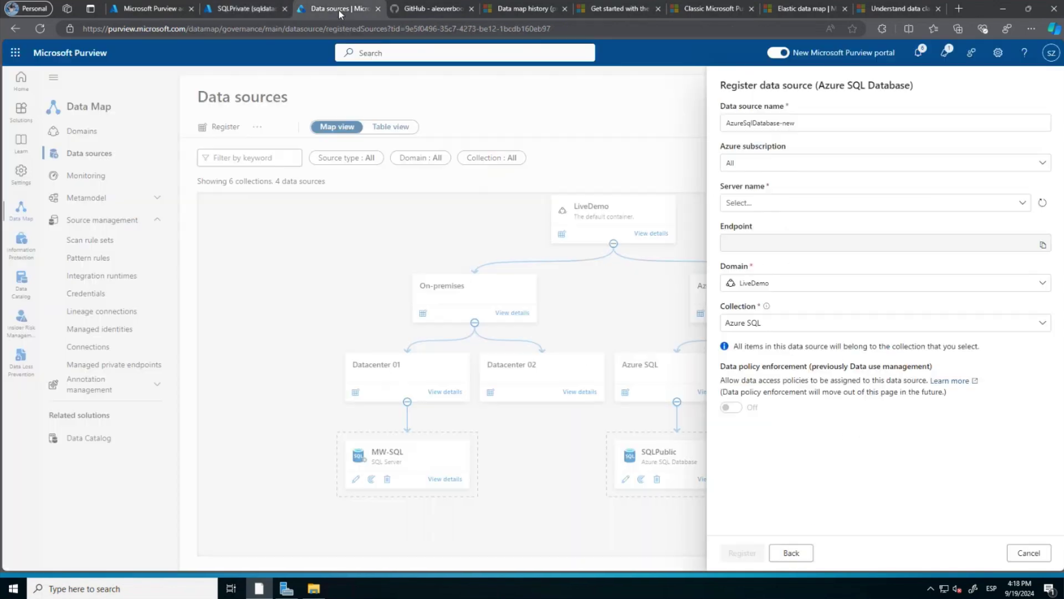
left_click(339, 10)
Register the source as AzureSqlDatabase-SQLPrivate on server sqldatamapprivate.
left_click(804, 123)
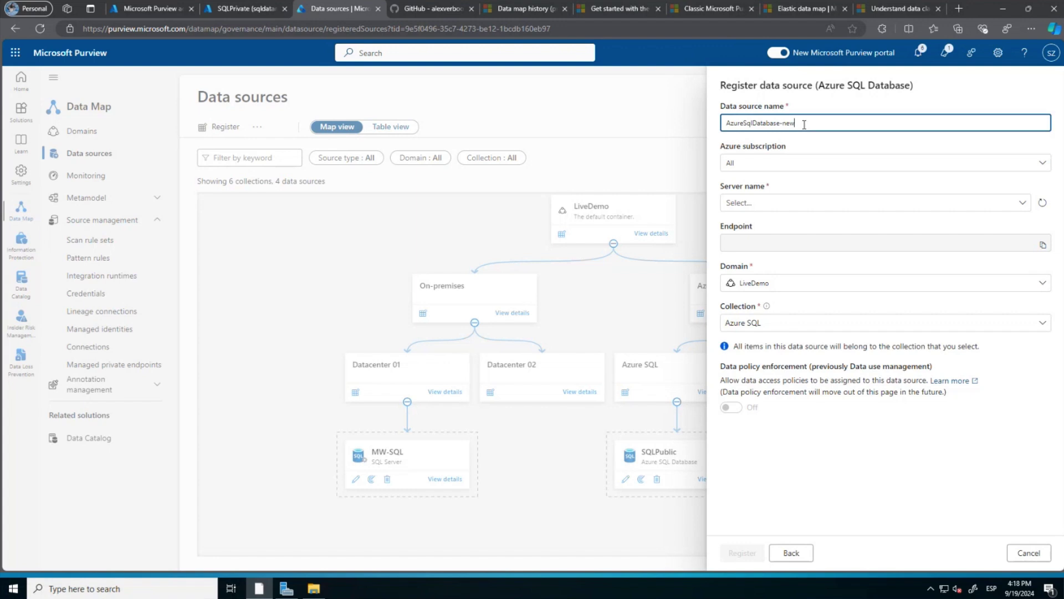
key("BackSpace")
key("BackSpace")
key("BackSpace")
key("ctrl+v")
left_click(764, 202)
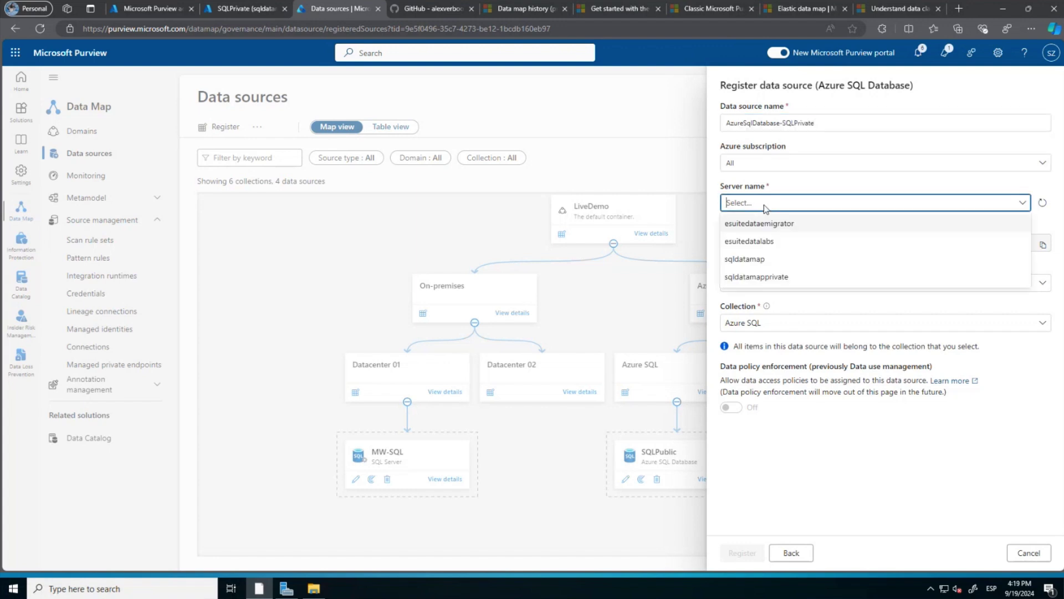
left_click(760, 276)
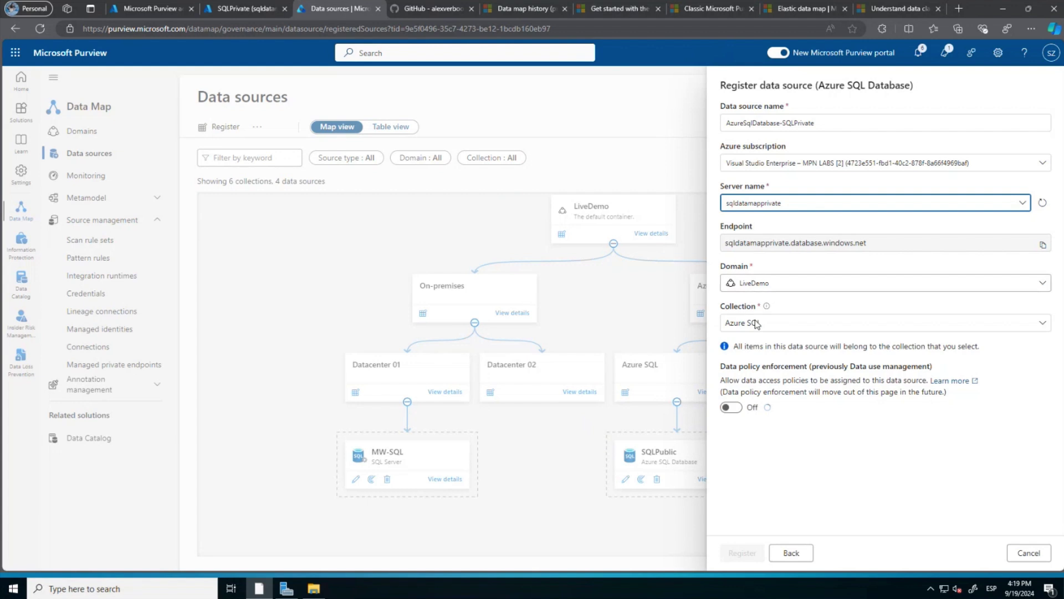
left_click(746, 558)
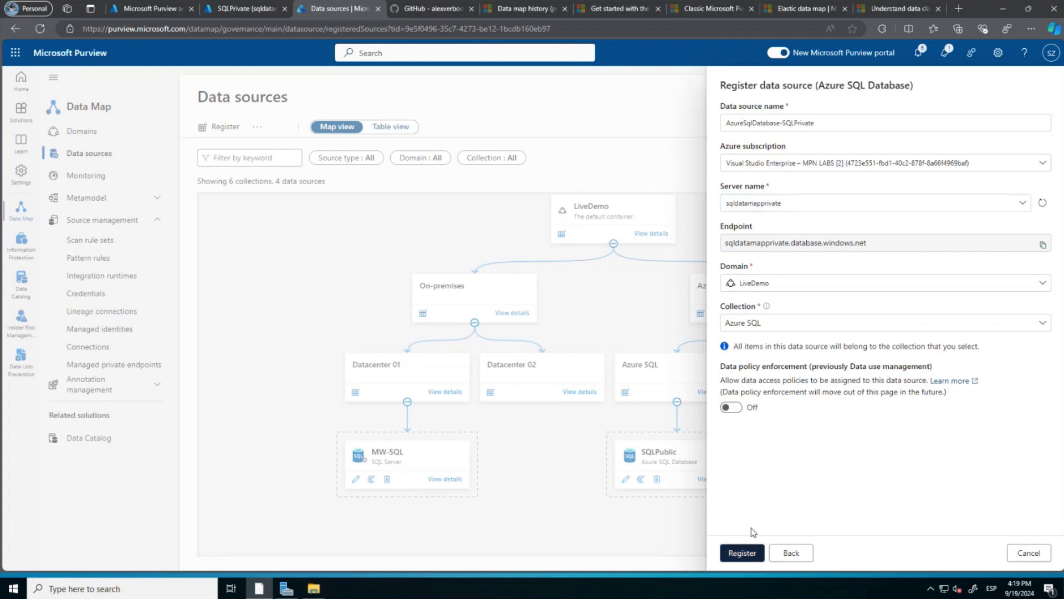
left_click(739, 555)
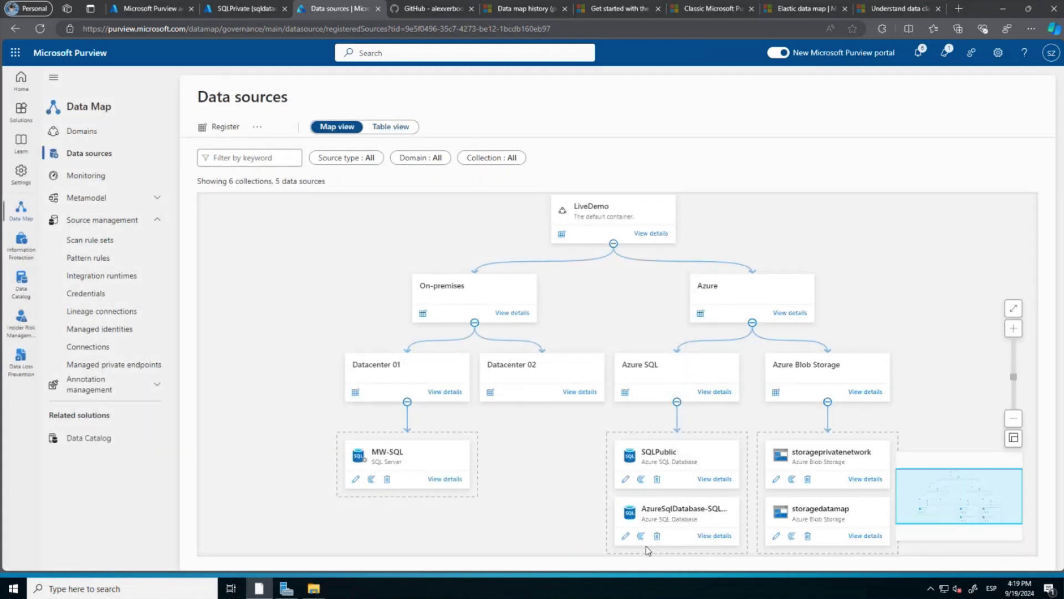
Start a new scan on the source and name it Scan-SQLPrivate.
left_click(641, 536)
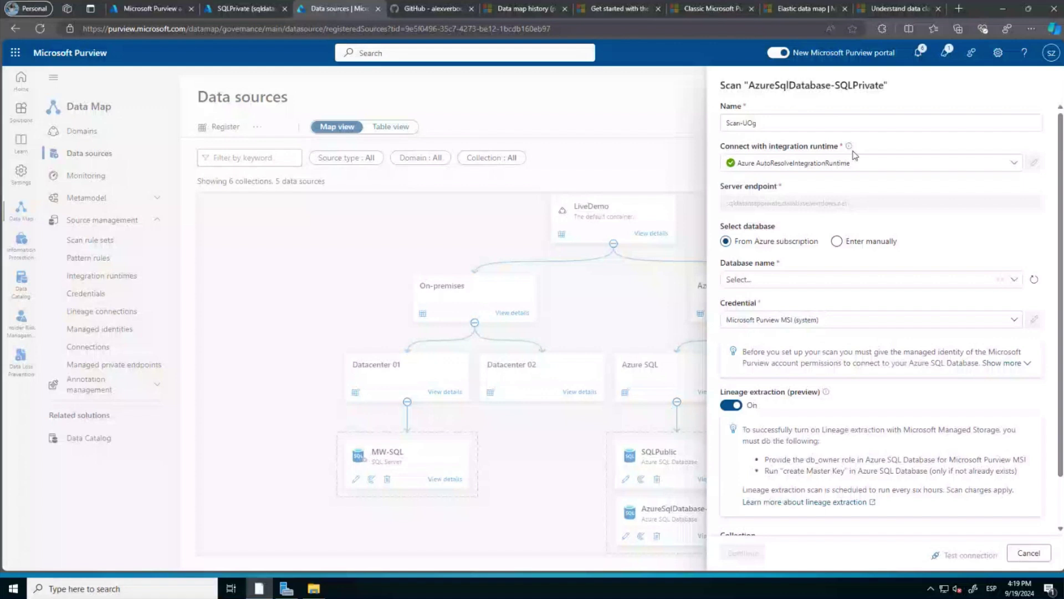
left_click(801, 122)
left_click_drag(759, 122, 744, 123)
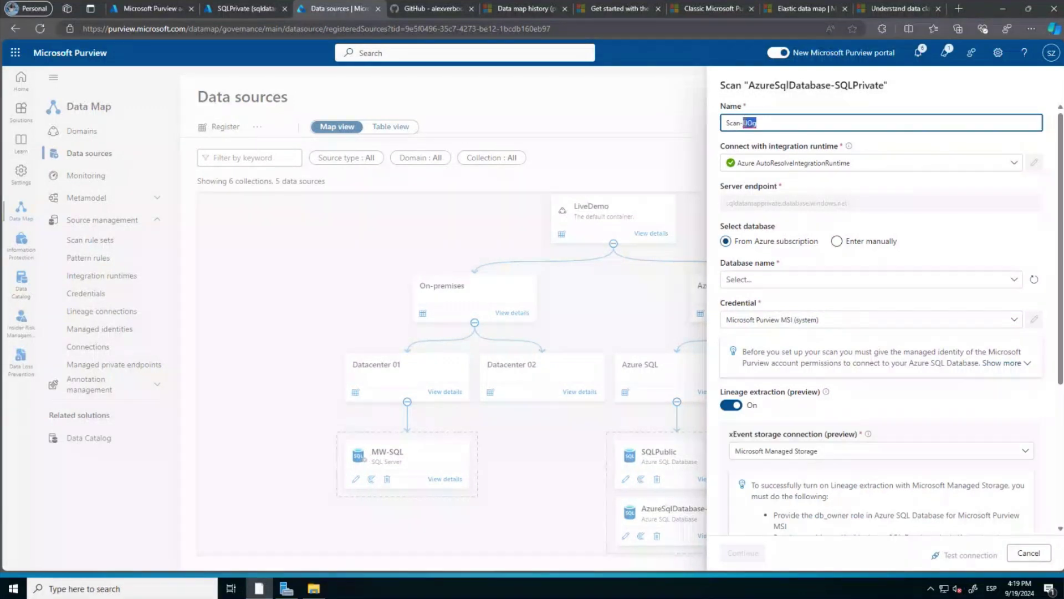
type("SQLPrivate")
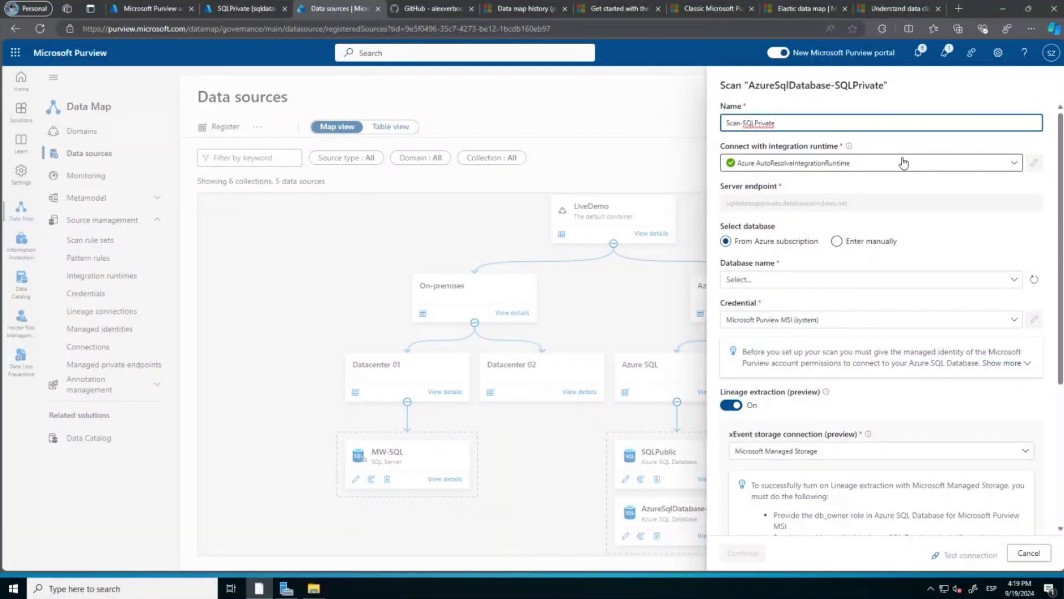
Use the PrivateEndpoints runtime and SQLPrivate database, turn lineage off, and test the connection.
left_click(896, 164)
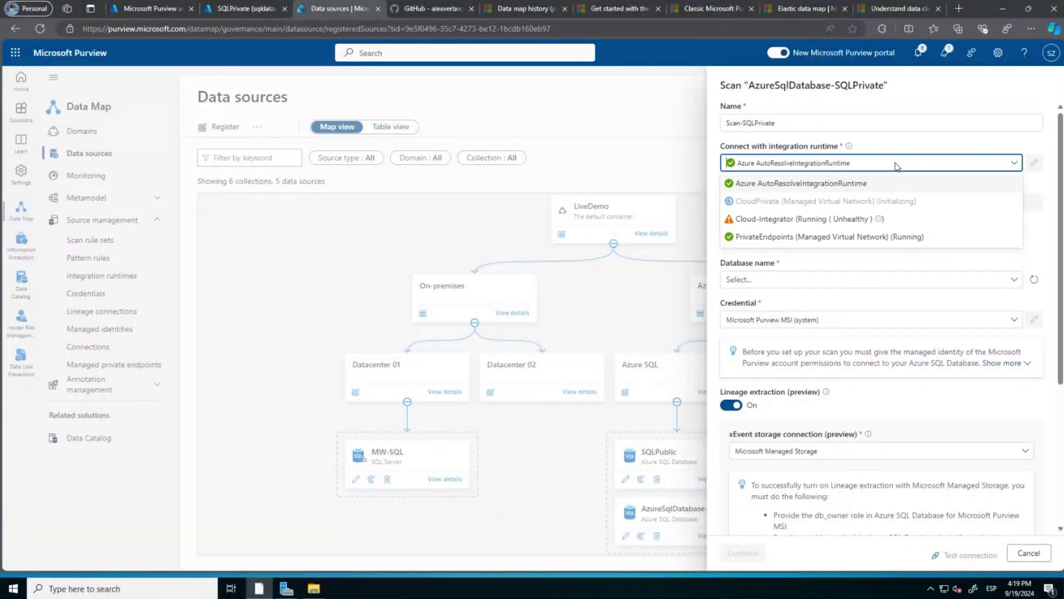
left_click(776, 237)
left_click(785, 327)
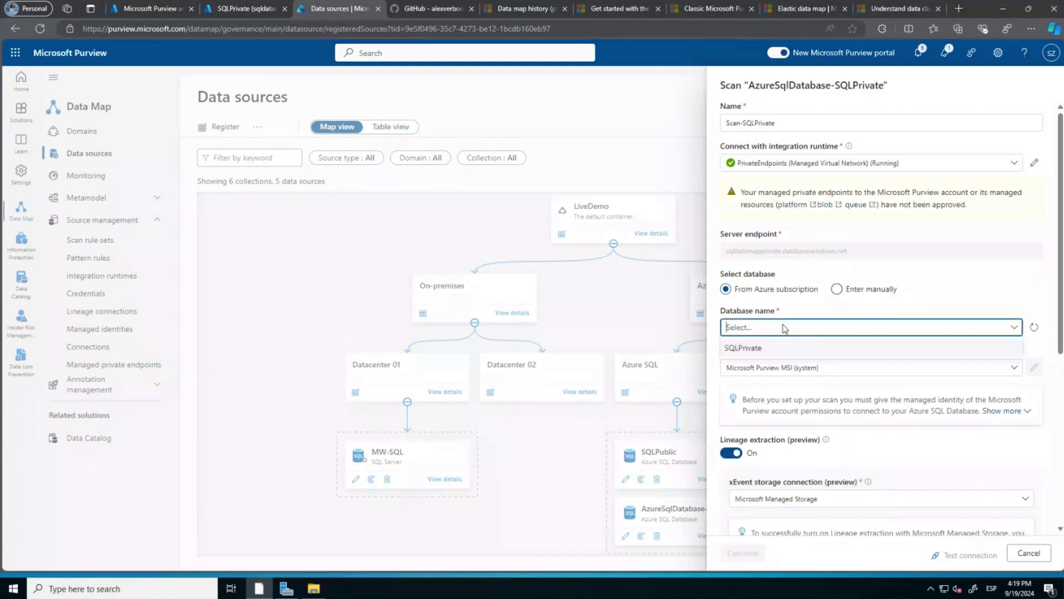
left_click(781, 348)
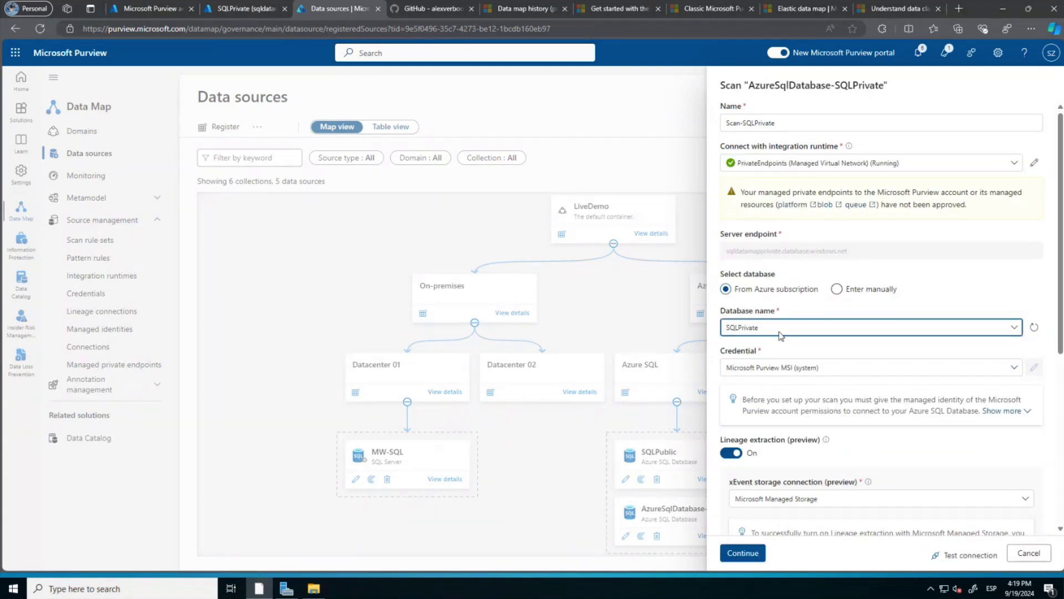
scroll(781, 347, "down", 3)
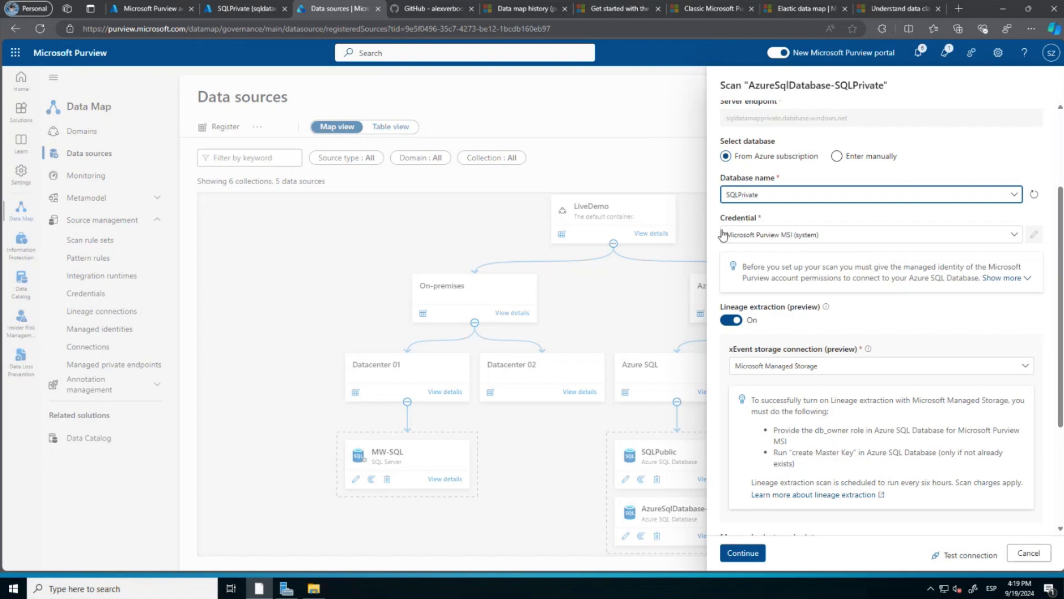
left_click(731, 322)
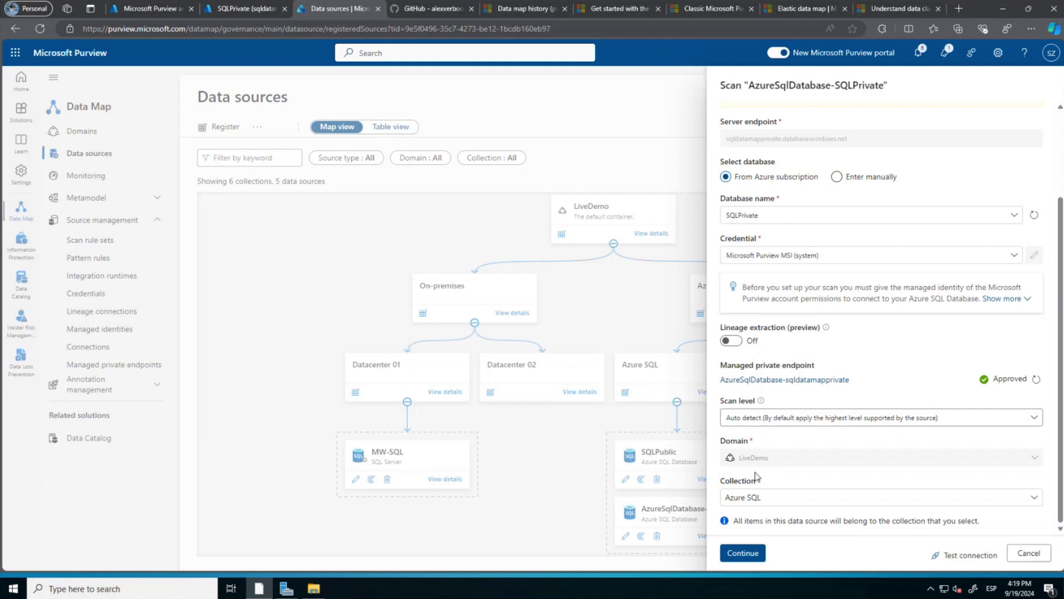
left_click(959, 557)
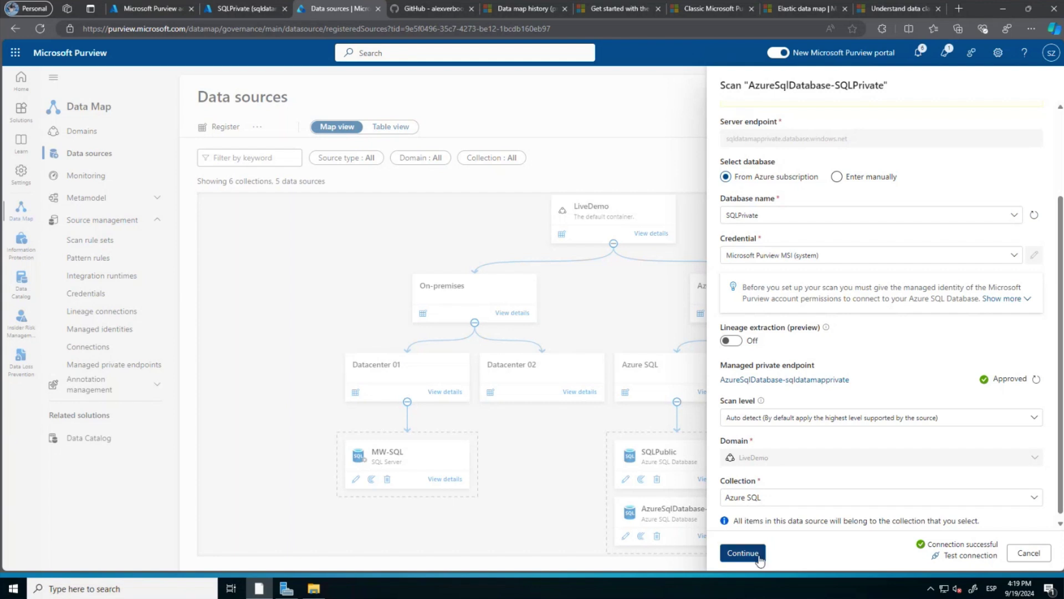
left_click(746, 551)
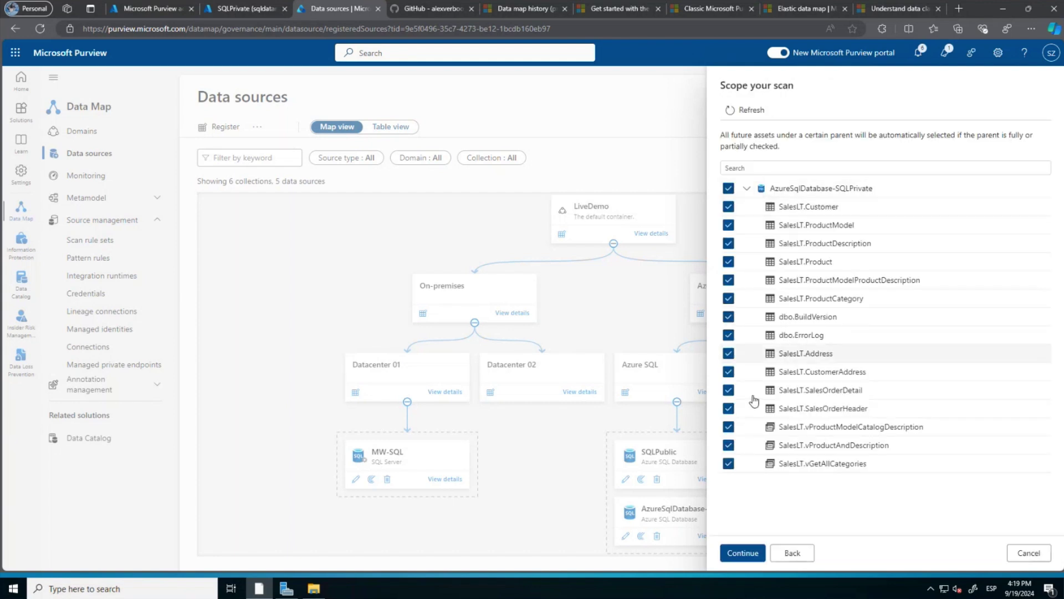
Save and run Scan-SQLPrivate with all tables and a monthly trigger, then open MW-SQL's details.
left_click(740, 557)
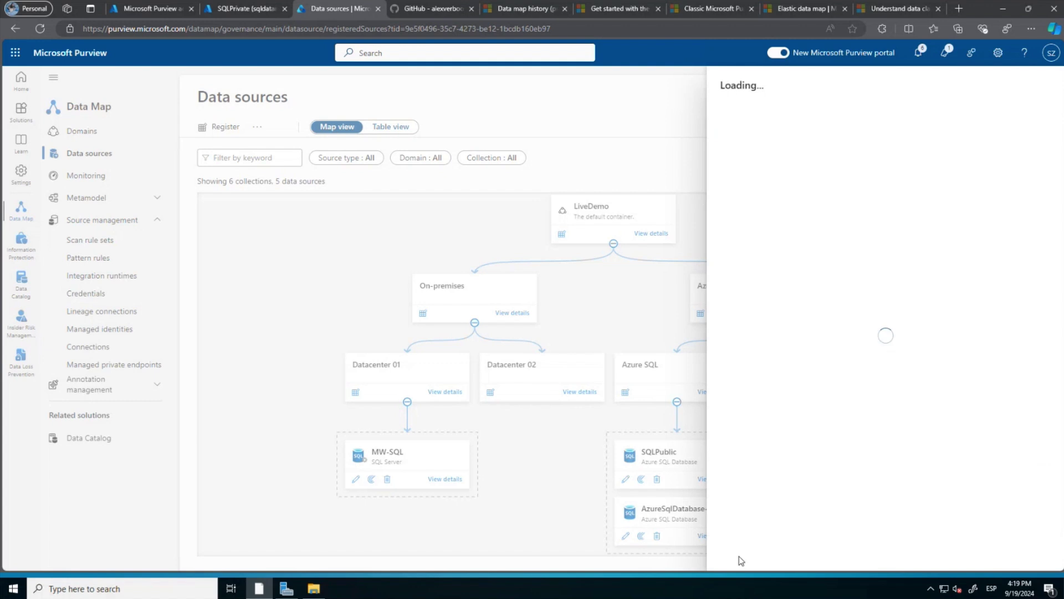
left_click(742, 554)
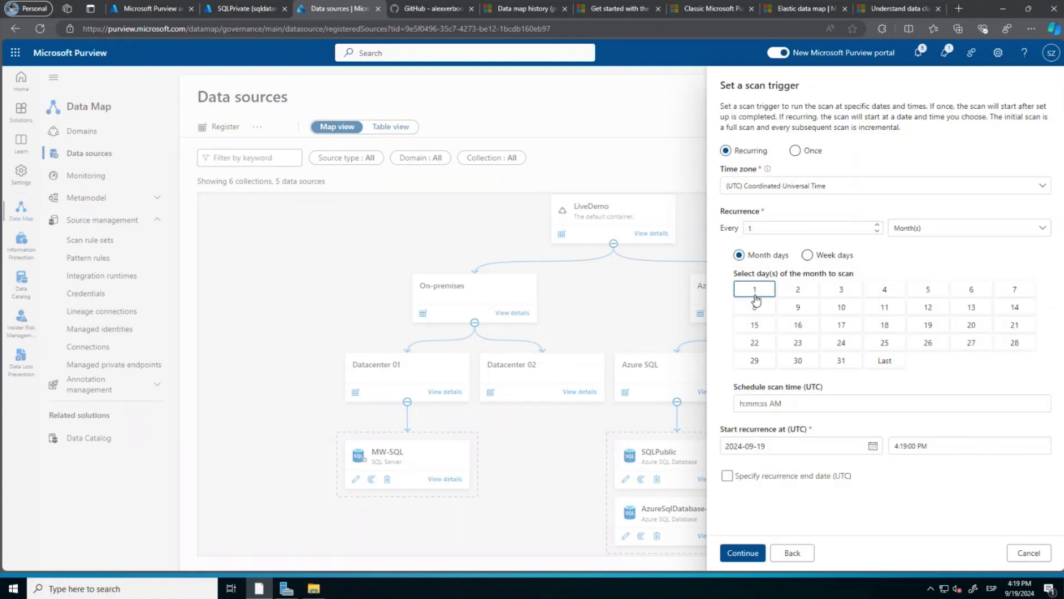
left_click(756, 554)
left_click(754, 553)
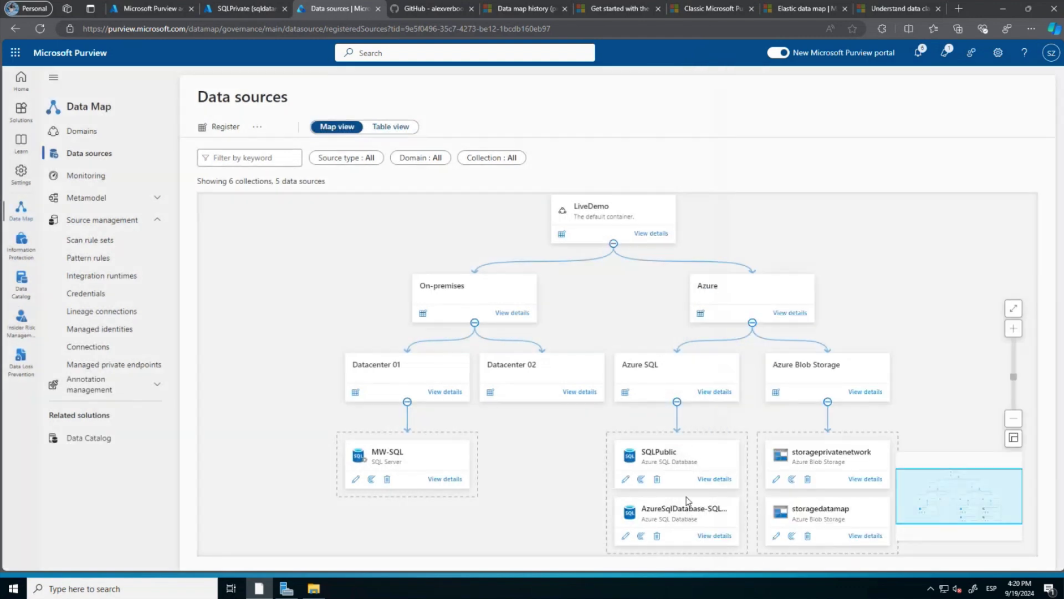
left_click(446, 480)
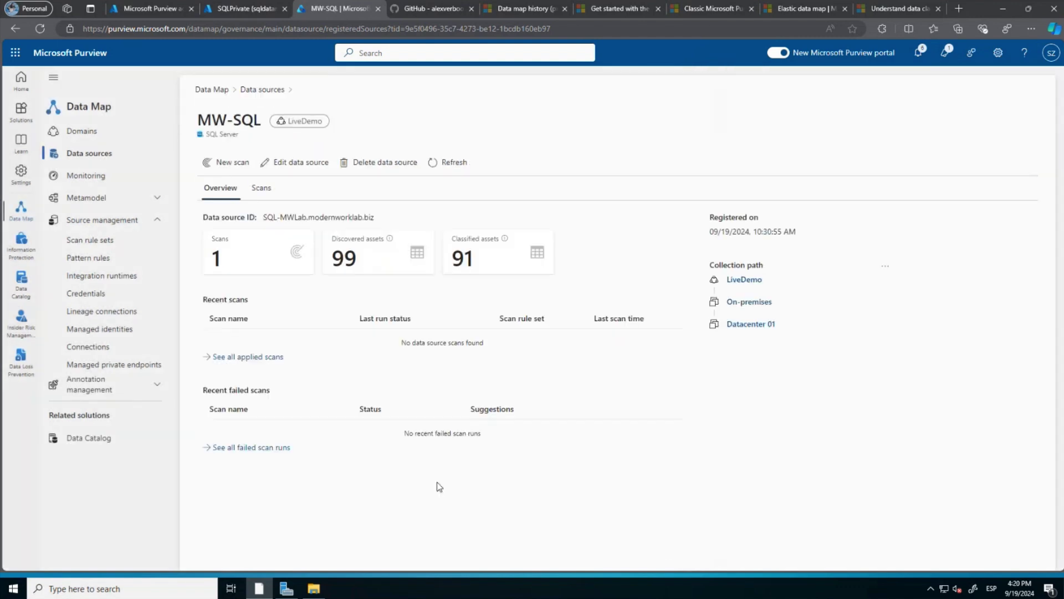
Open MW-SQL's Scan-d8x scan and view its completed run details.
left_click(262, 192)
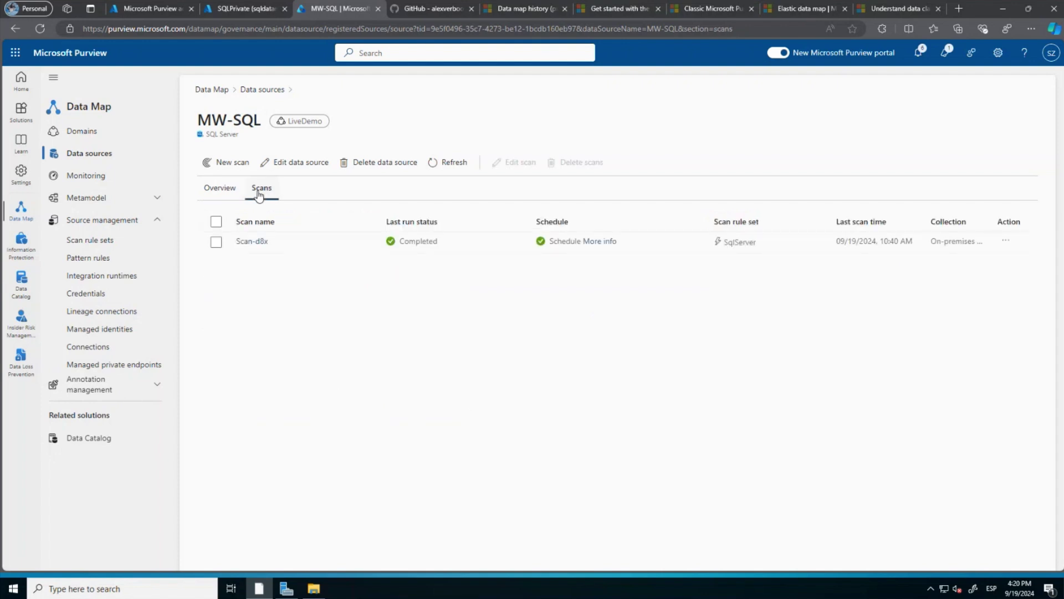
left_click(216, 242)
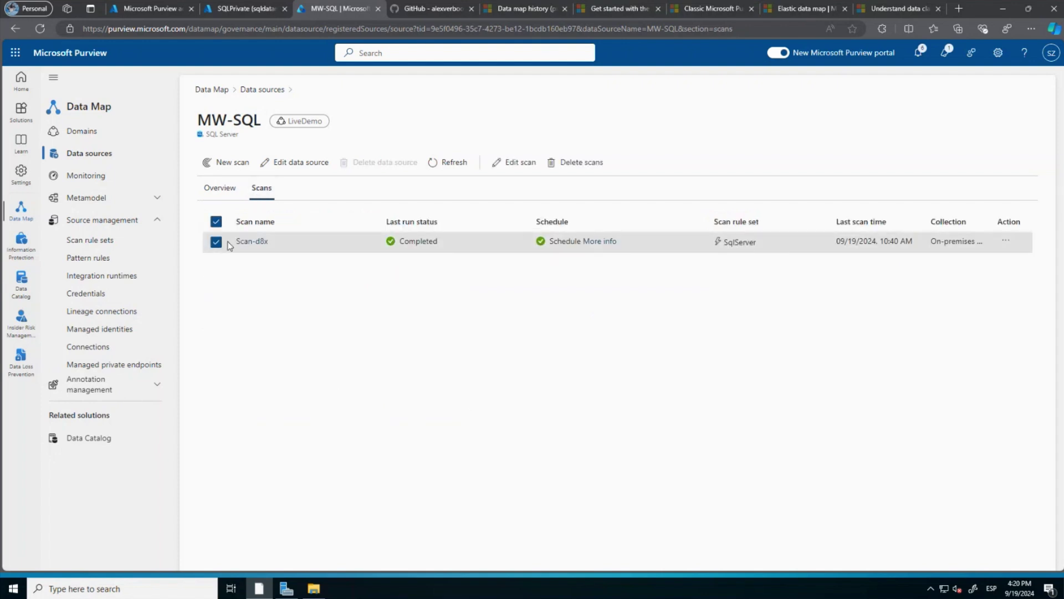
right_click(266, 244)
left_click(262, 245)
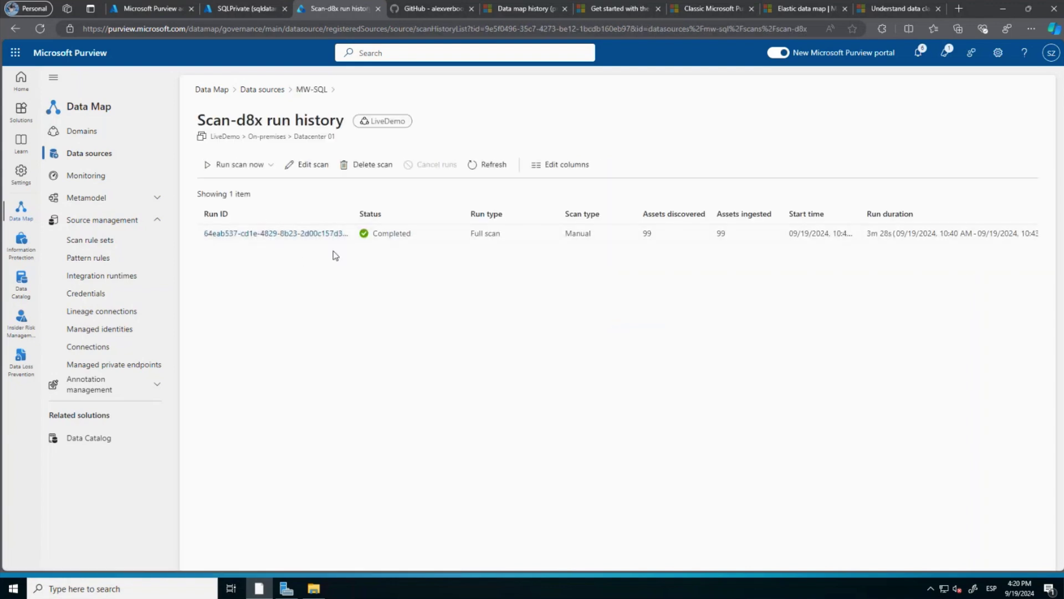
left_click(297, 234)
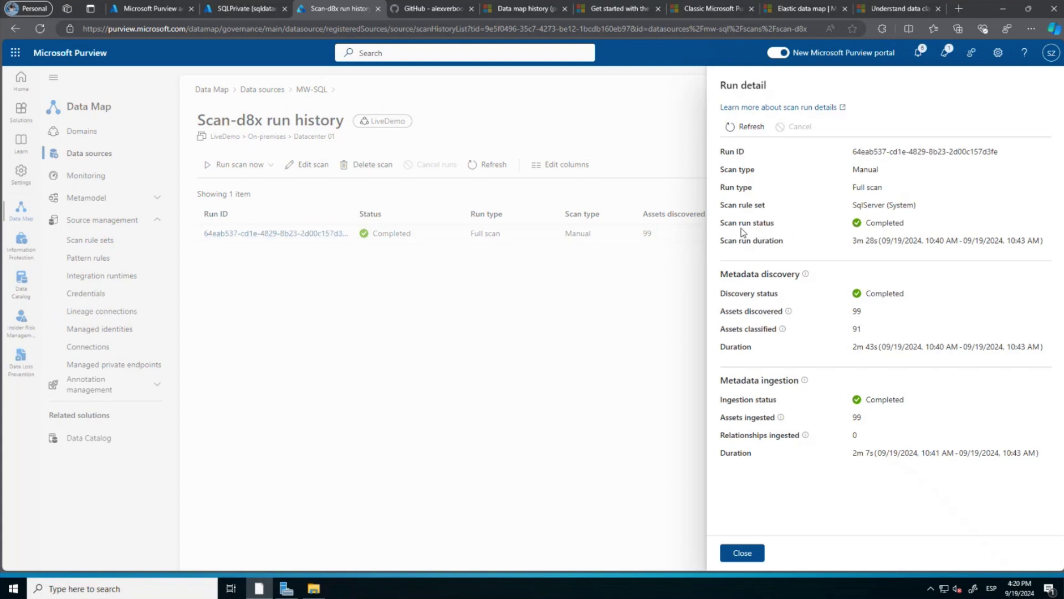
left_click(742, 553)
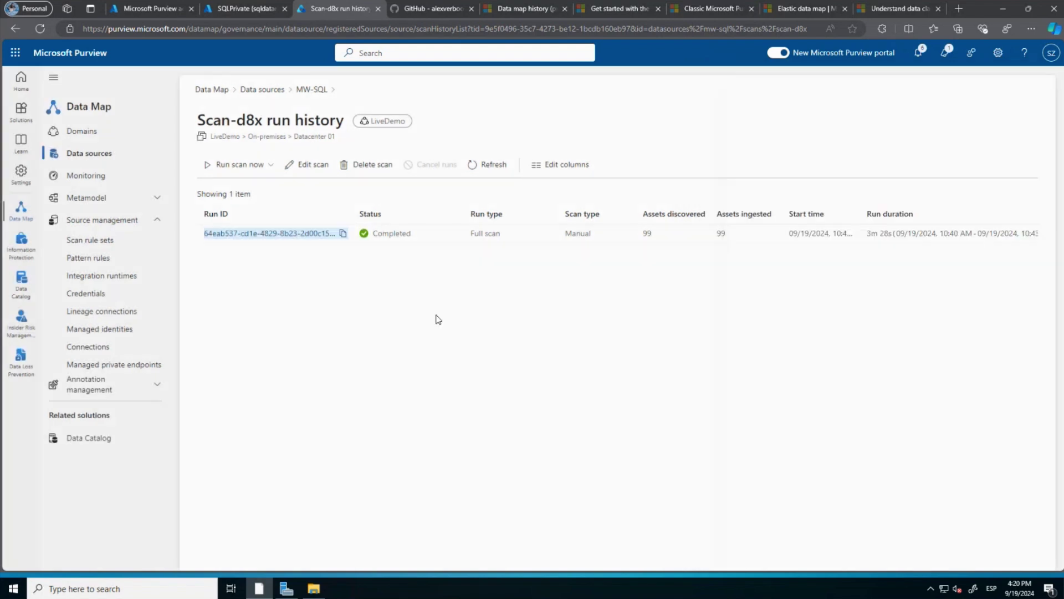
Look at the run options without starting a scan, and go back to MW-SQL's scans.
left_click(269, 165)
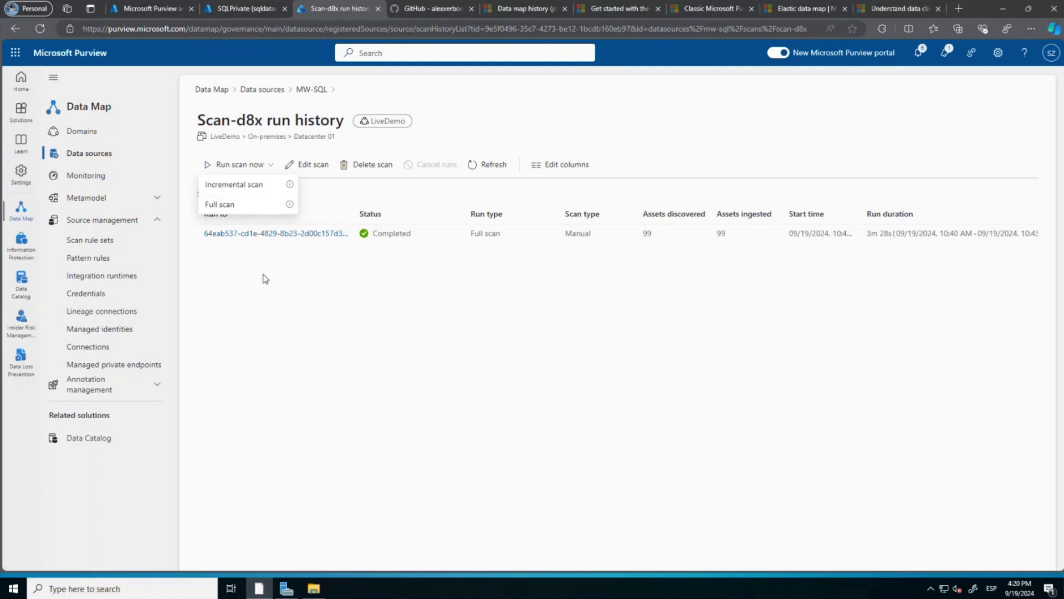
left_click(266, 279)
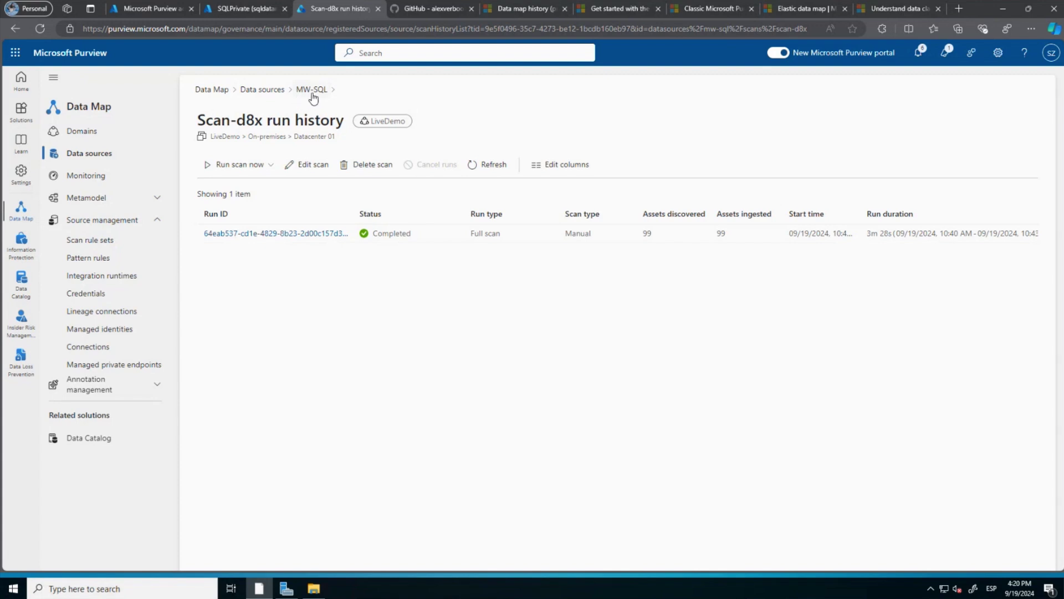
left_click(312, 93)
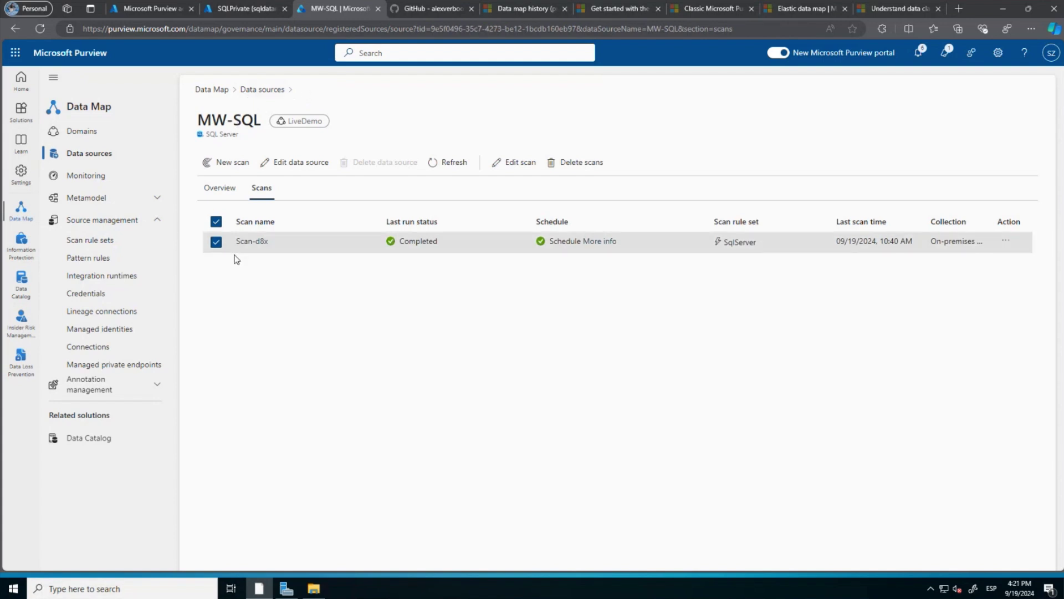
Glance at storageprivatenetwork's details and AzureSqlDatabase-SQLPrivate's settings, then open its overview.
left_click(110, 158)
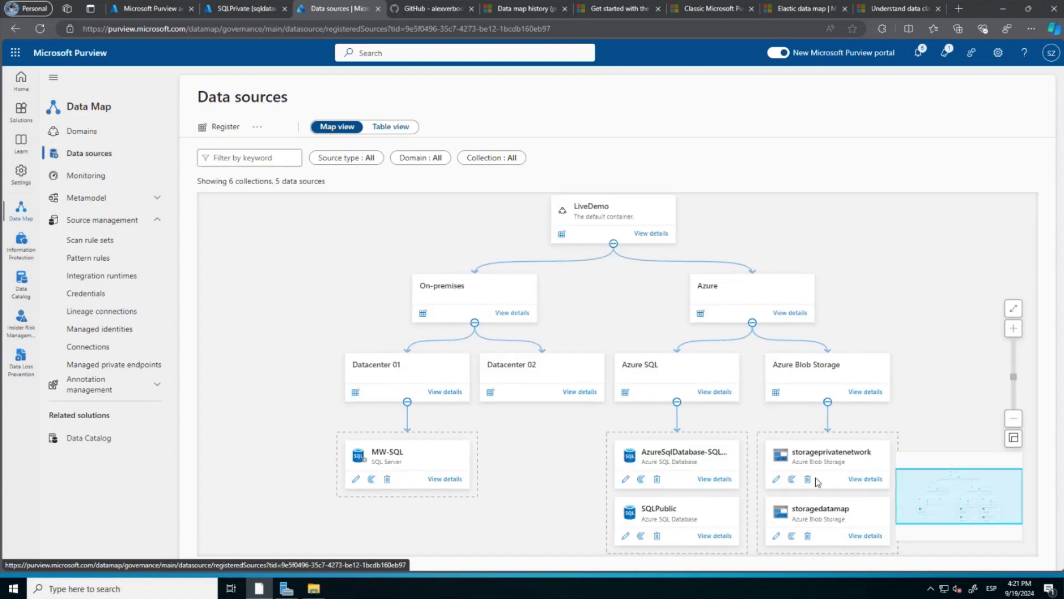
left_click(858, 482)
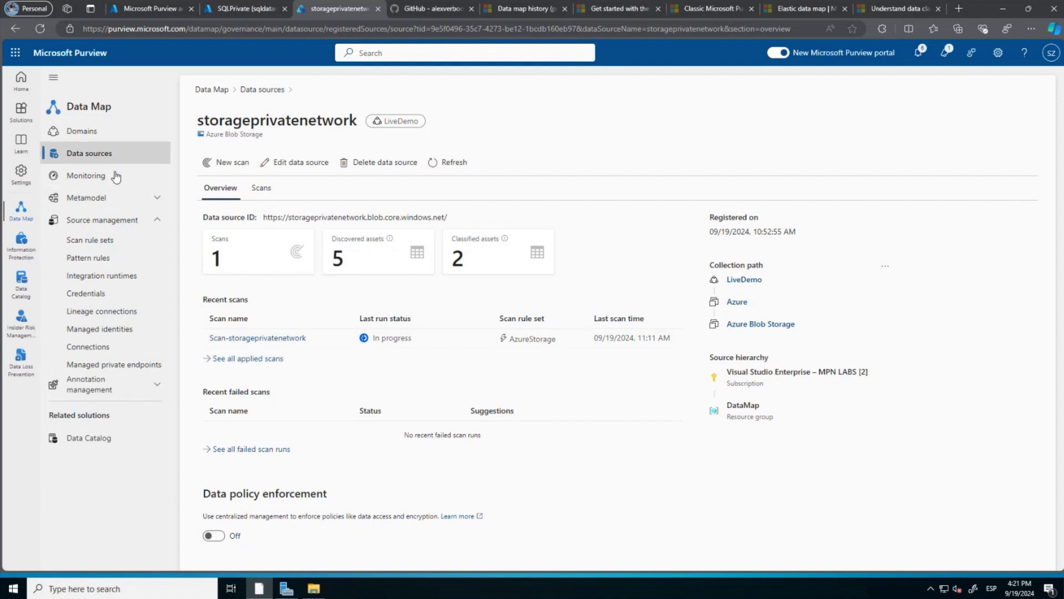
left_click(93, 156)
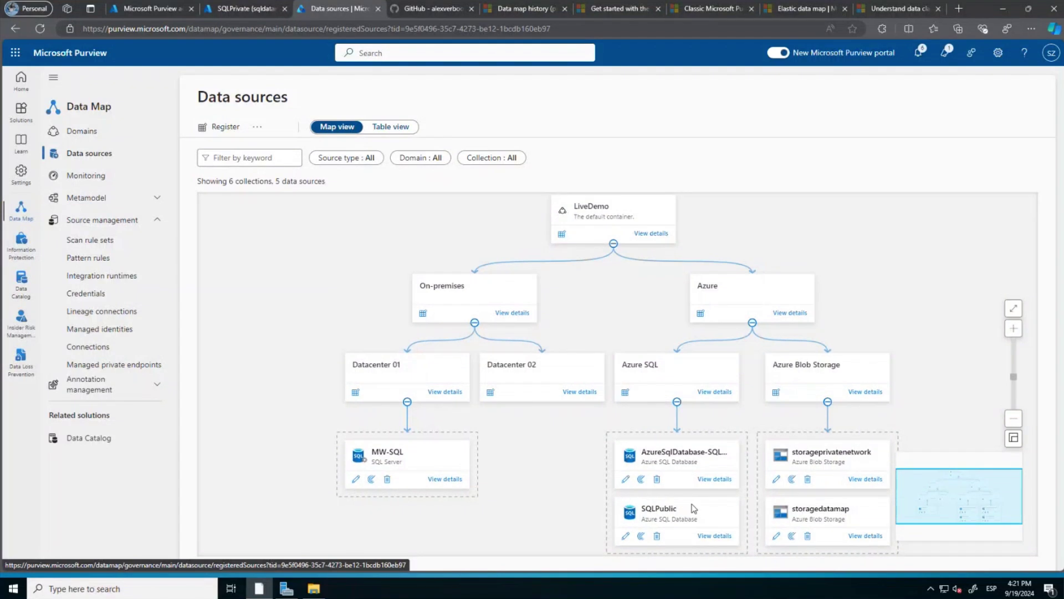
left_click(625, 480)
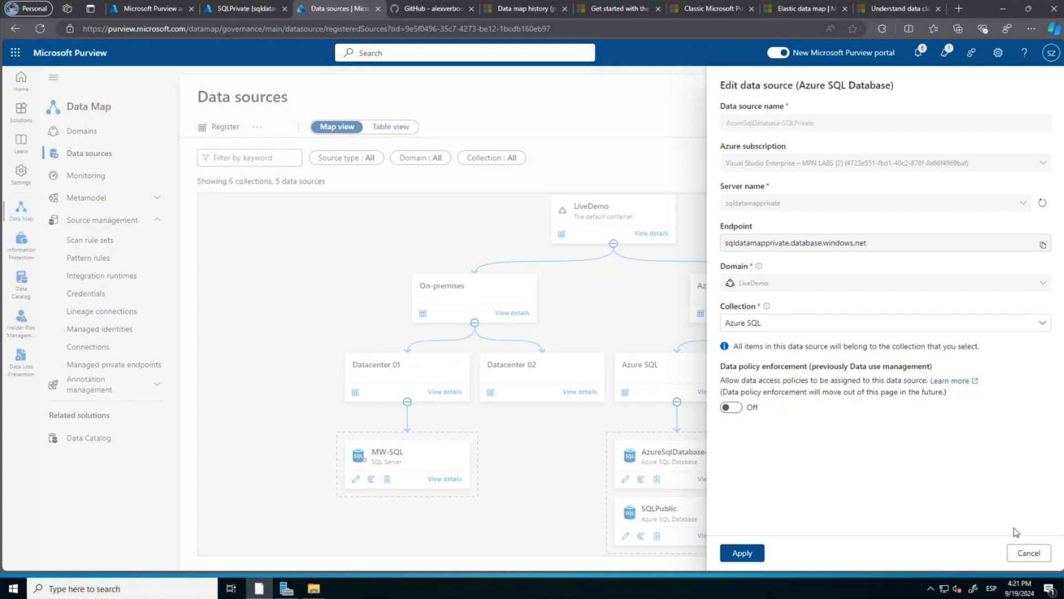
left_click(1020, 554)
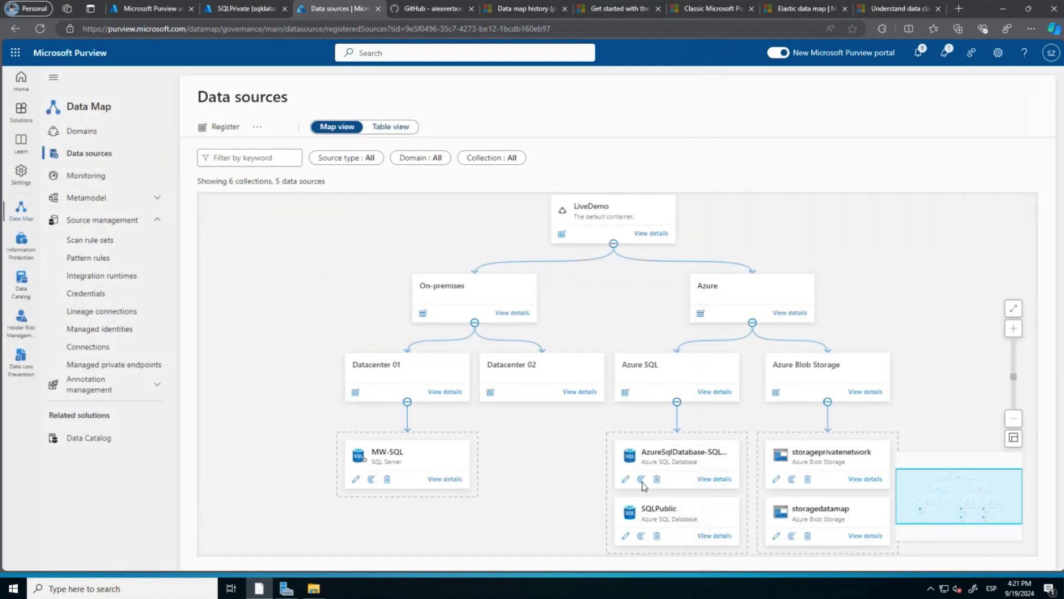
left_click(721, 479)
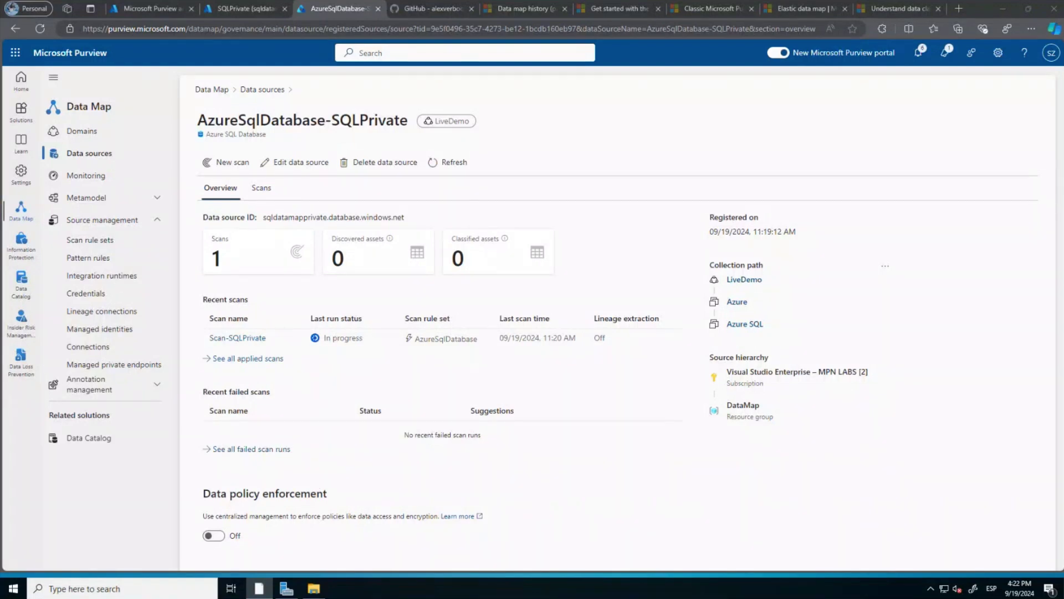
Switch to the Visio diagram of the KazDemosDataMap Purview architecture.
key("alt+Tab")
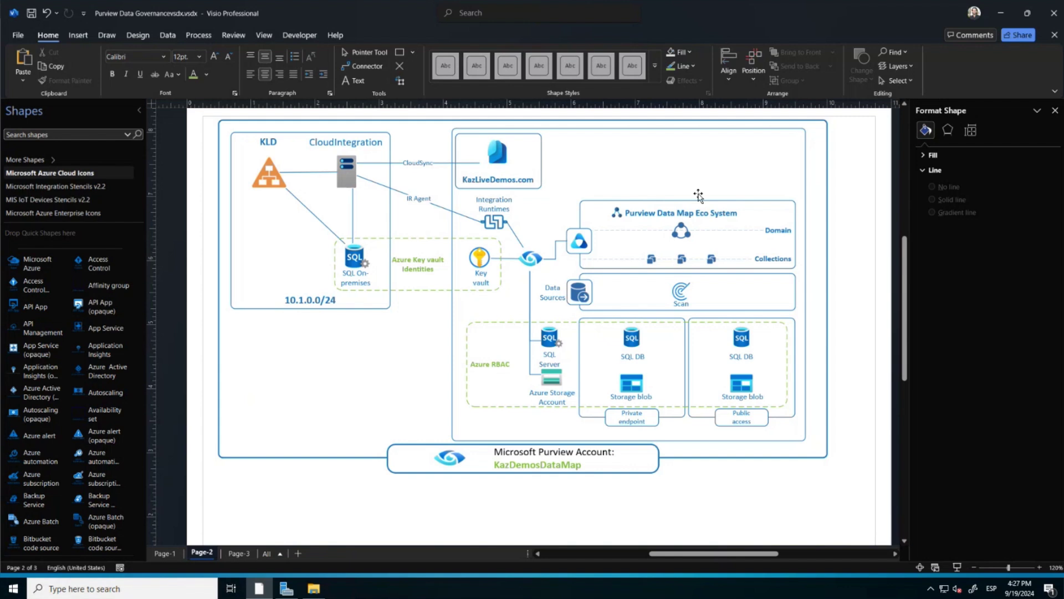
Minimize Visio to return to the AzureSqlDatabase-SQLPrivate overview in Purview.
left_click(997, 22)
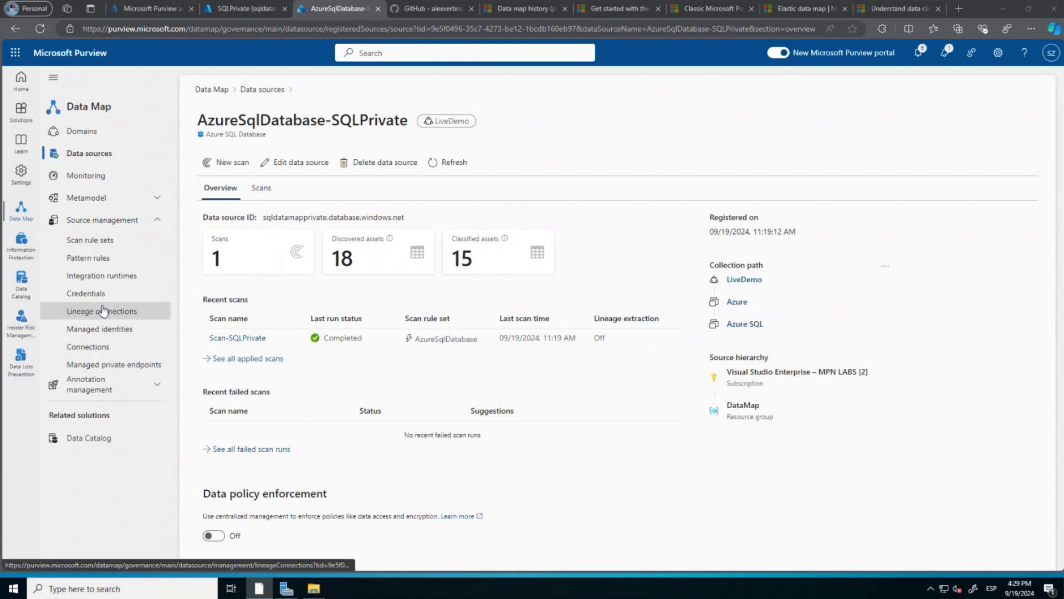
Show the servicebus.windows.net service URLs for the Cloud-Integrator runtime's node.
left_click(116, 284)
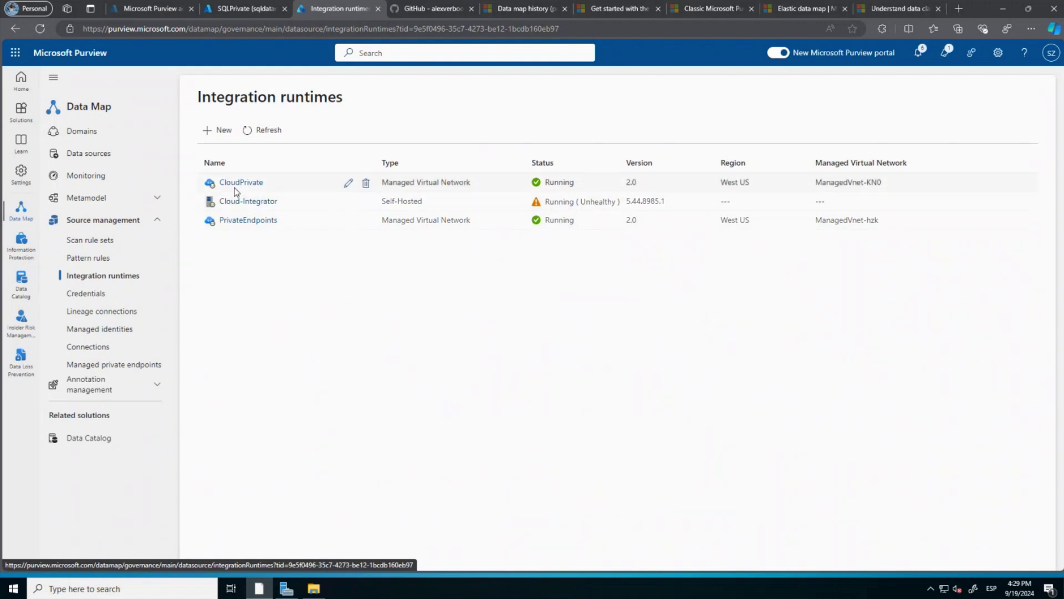
left_click(260, 201)
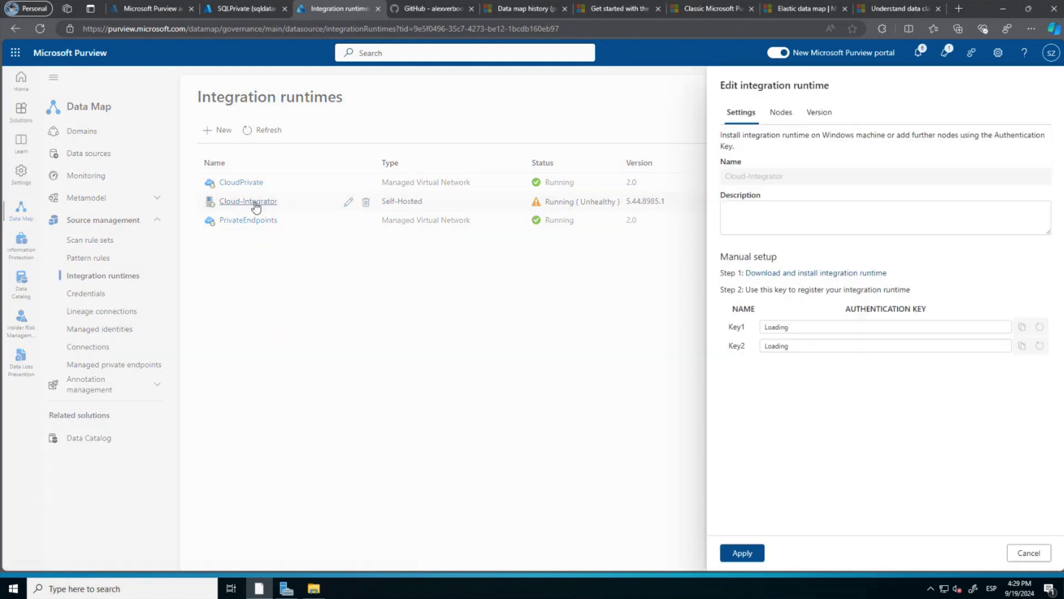
left_click(781, 113)
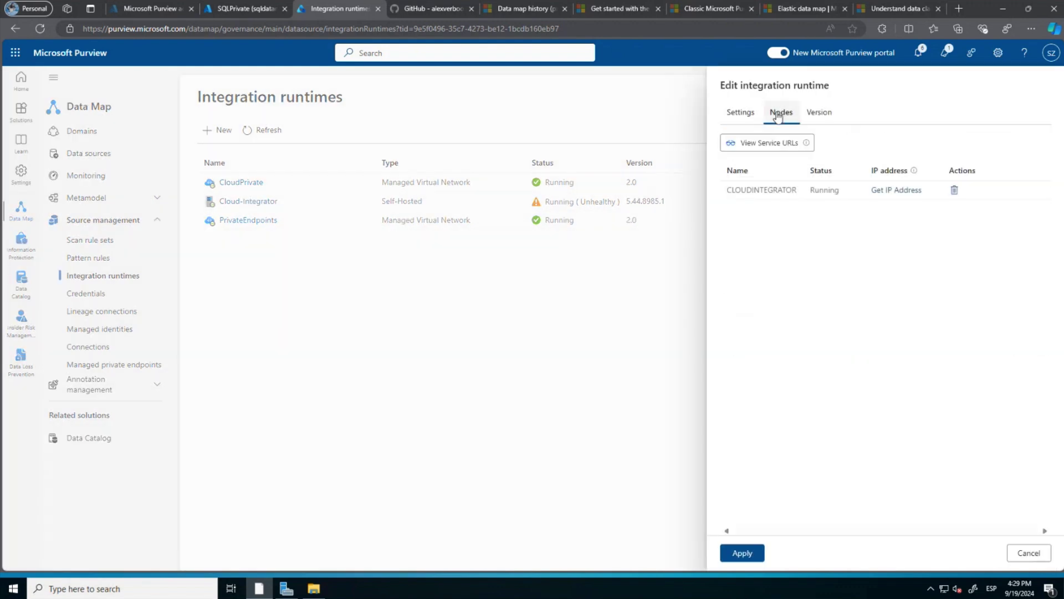
left_click(794, 142)
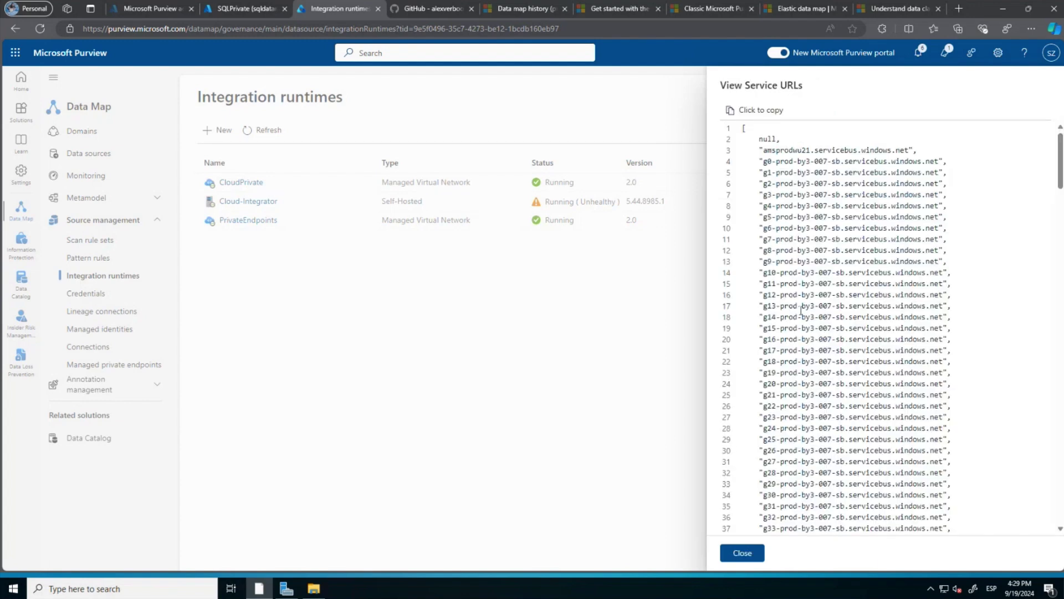
scroll(801, 310, "down", 9)
scroll(801, 310, "down", 20)
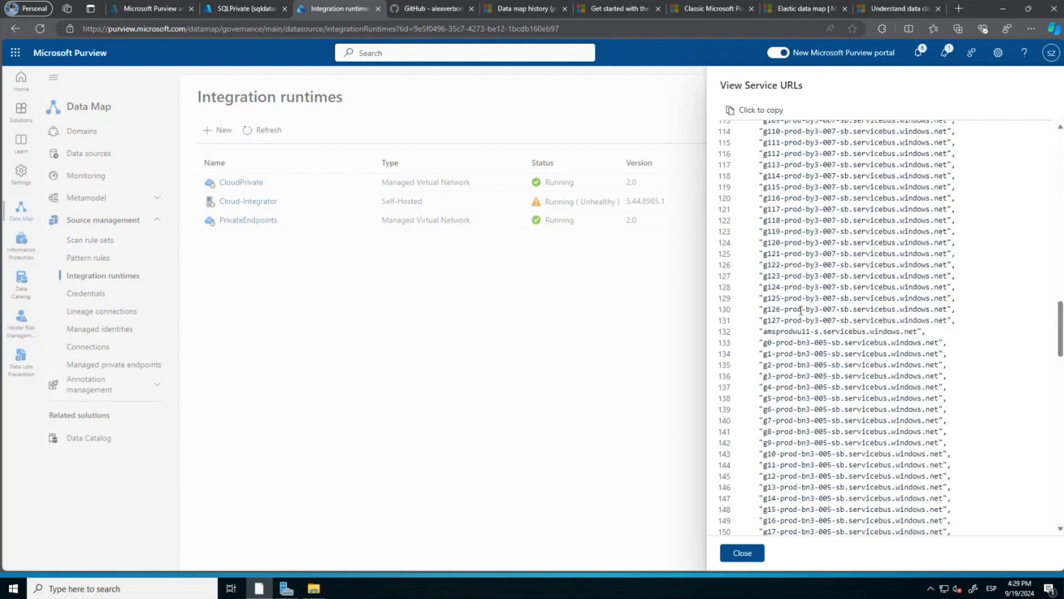
scroll(801, 311, "down", 4)
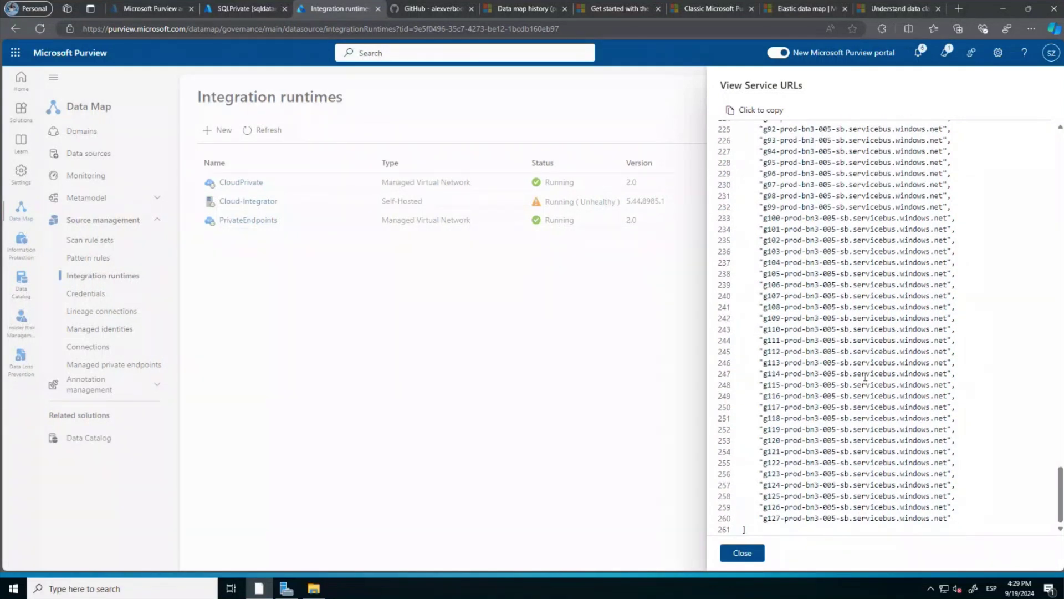
scroll(866, 377, "up", 20)
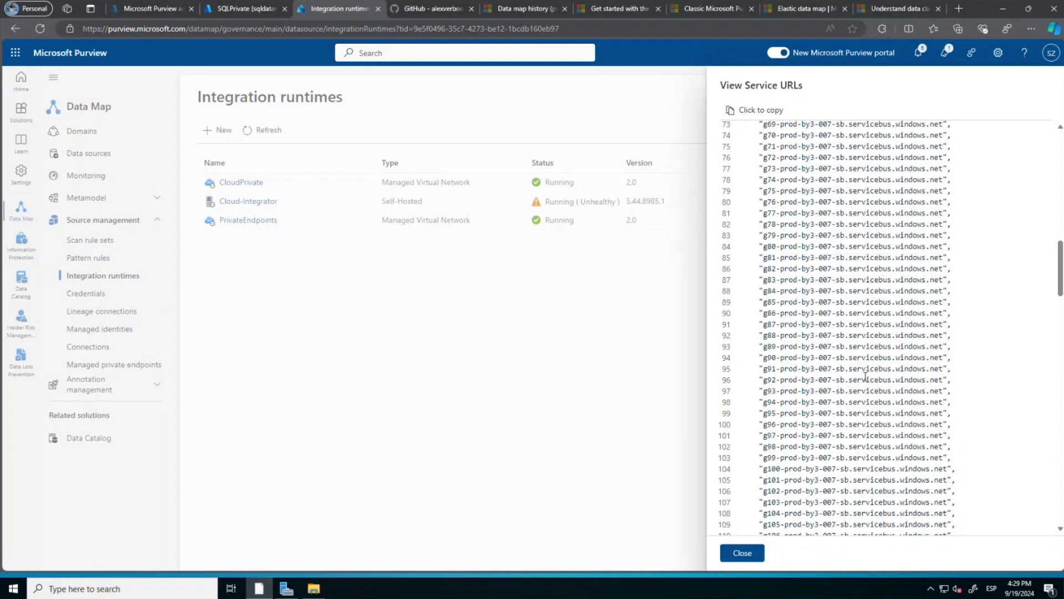
scroll(866, 377, "up", 12)
scroll(865, 377, "up", 4)
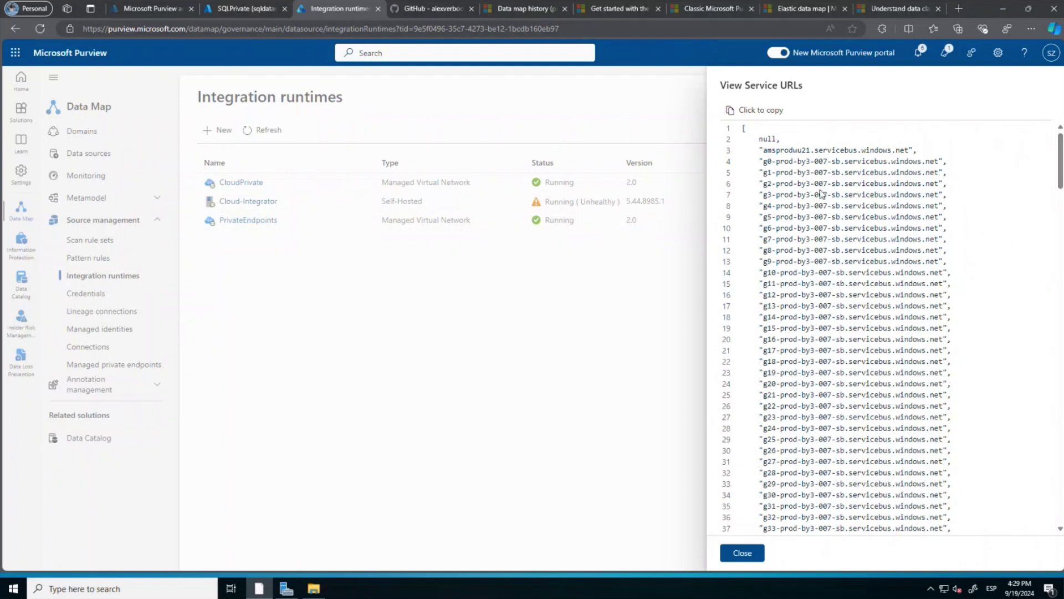
scroll(822, 194, "down", 1)
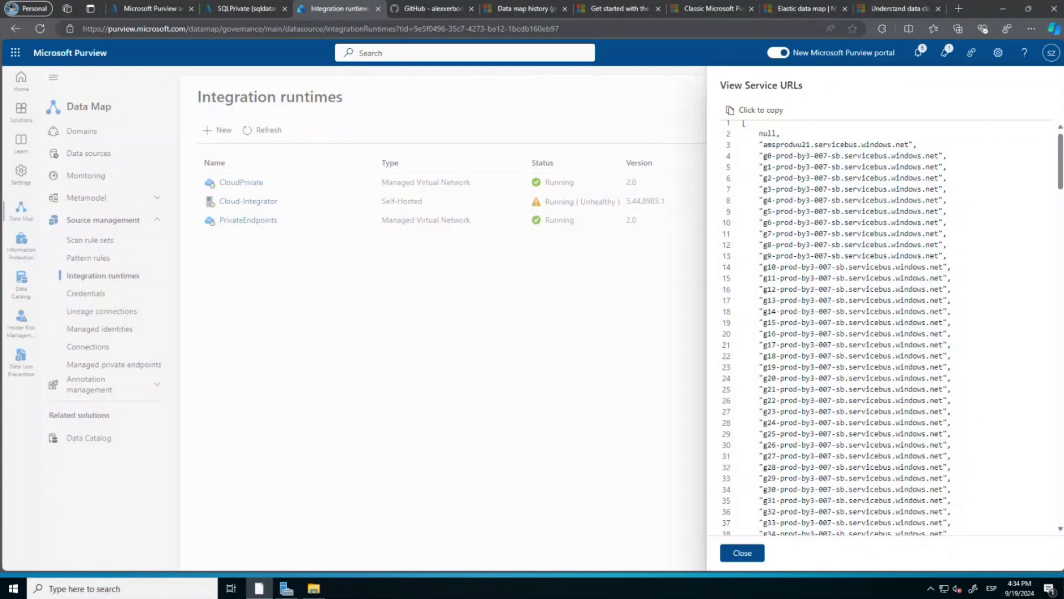
Close the service URL list and preview new integration runtime types without creating one.
left_click(737, 554)
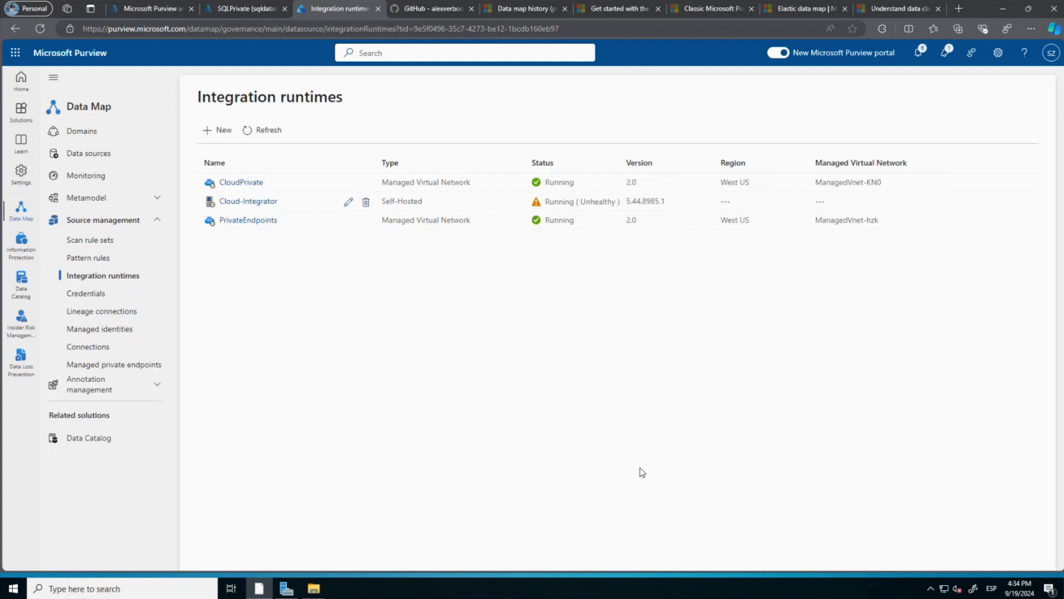
left_click(228, 131)
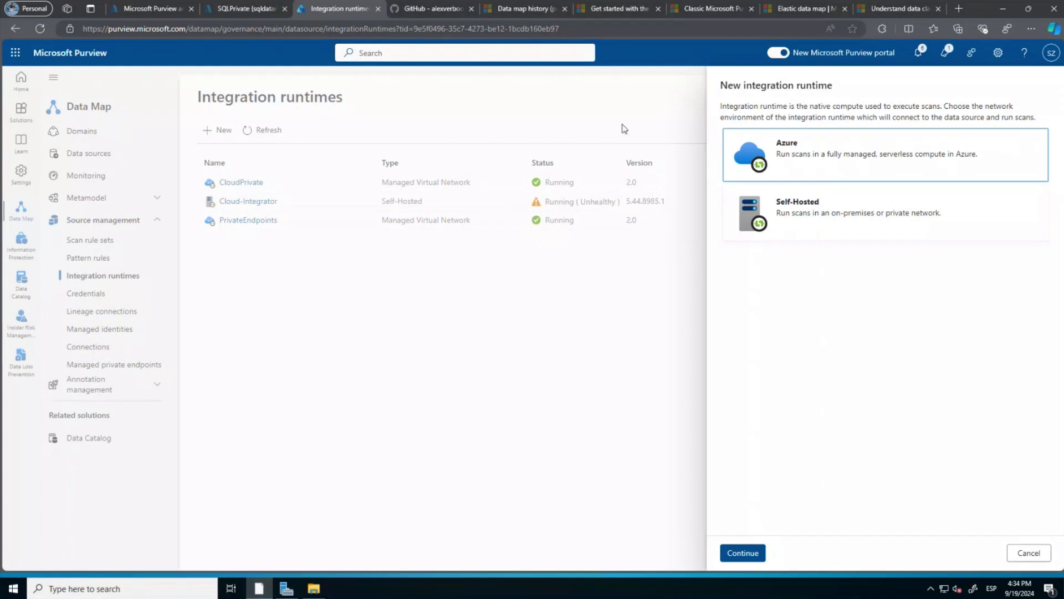
left_click(1017, 552)
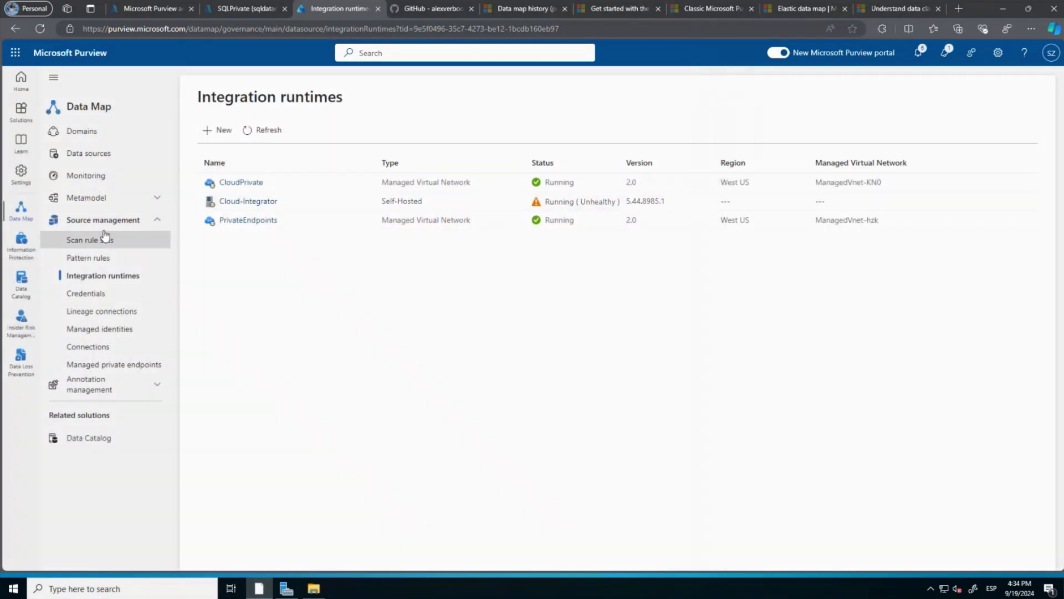
Open the Register data source panel from Data sources and open 'What data sources are supported?' in a new tab.
left_click(104, 154)
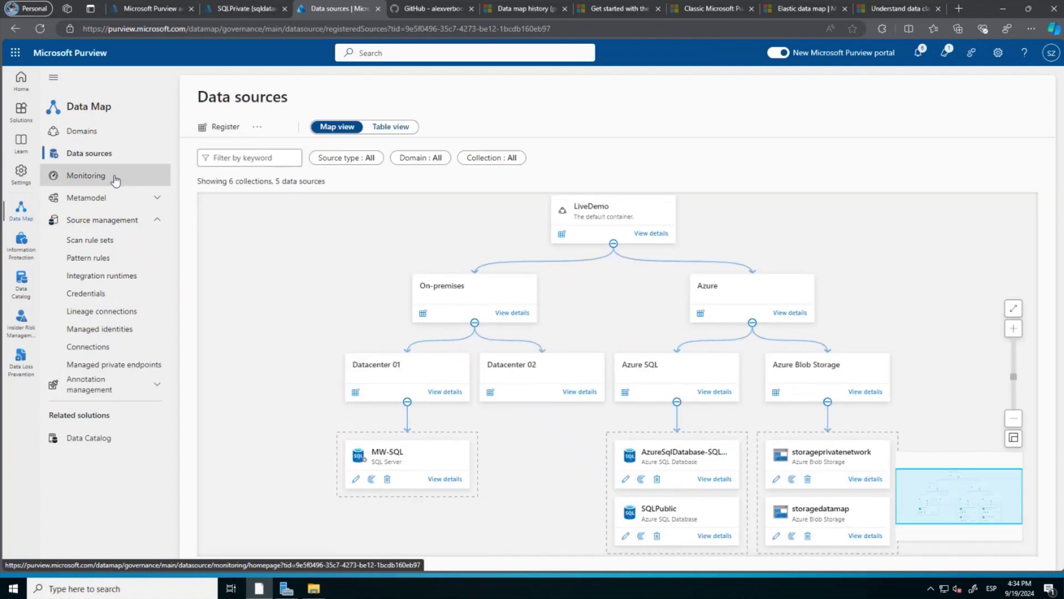
left_click(231, 125)
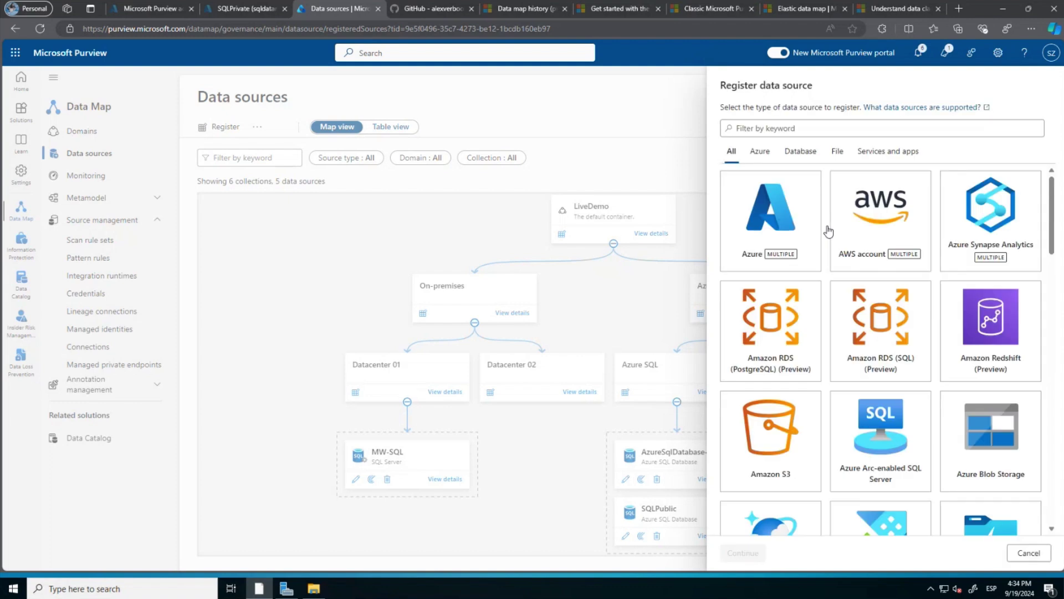
scroll(815, 327, "down", 2)
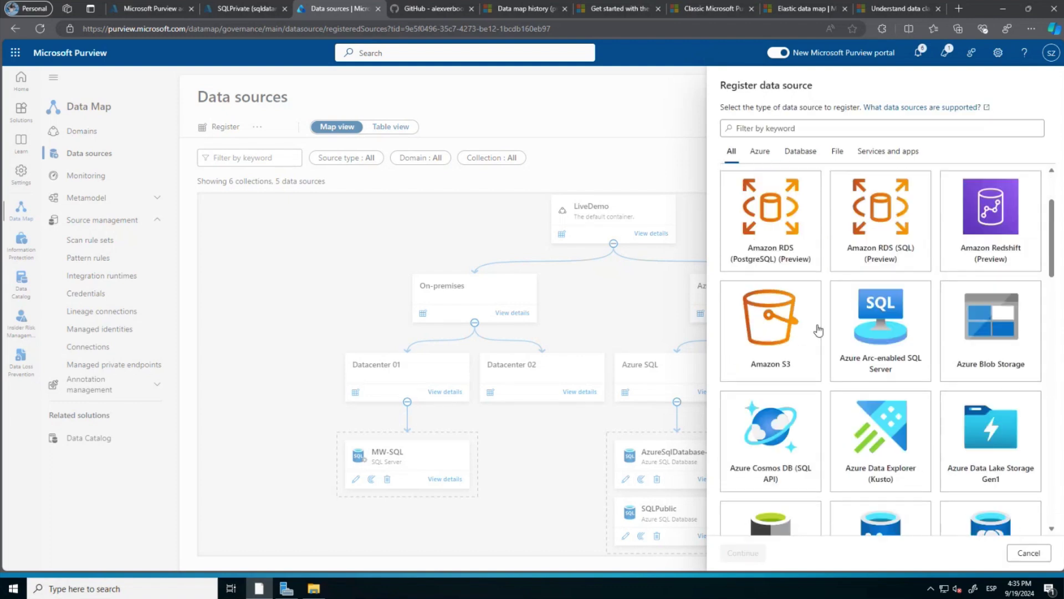
right_click(943, 109)
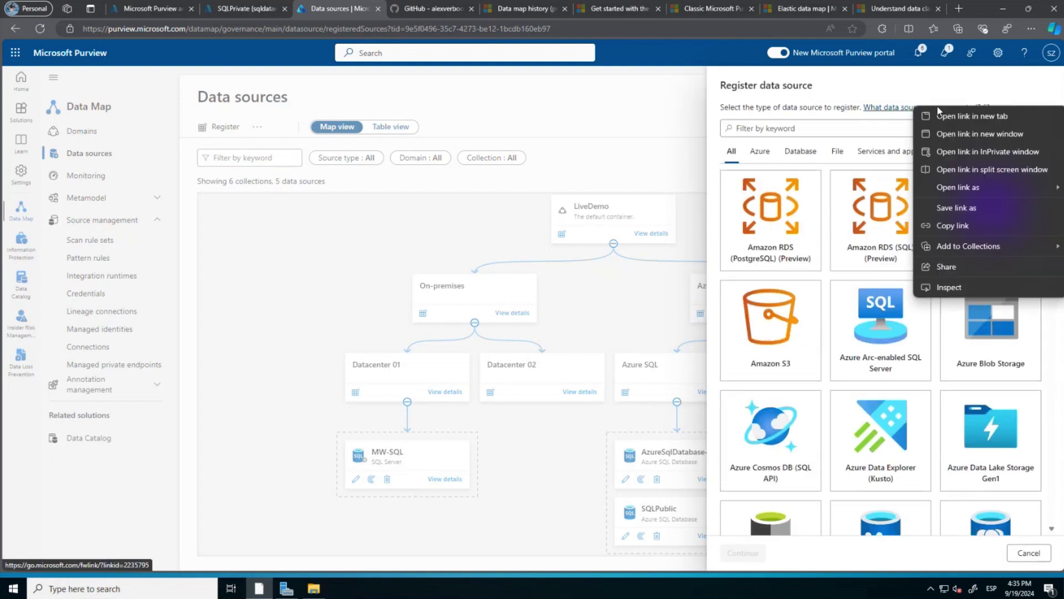
left_click(952, 115)
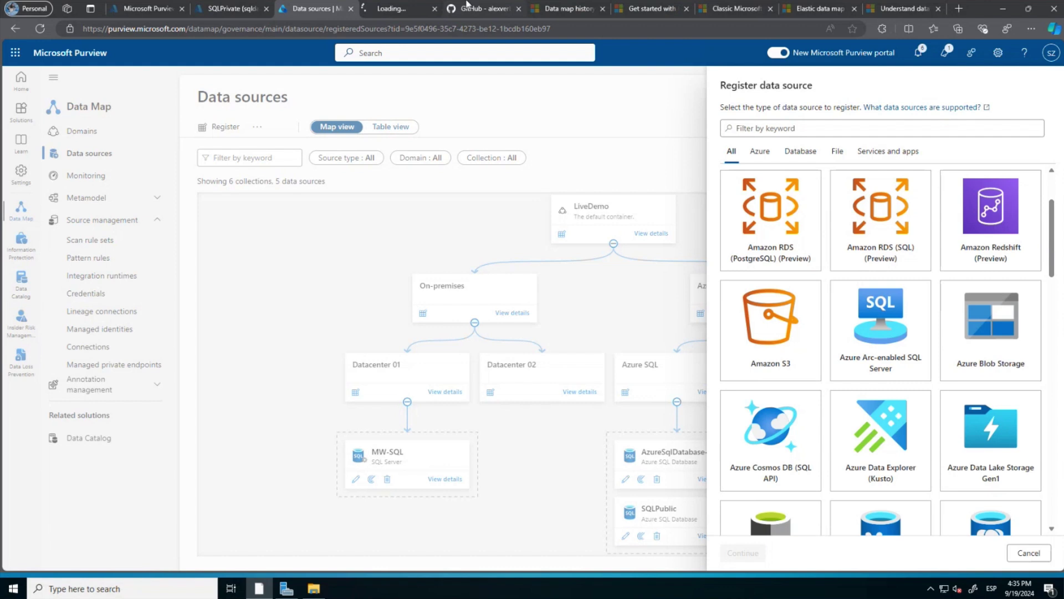
Switch to the 'Microsoft Purview Data Map available data sources' article and review the Azure sources capability table.
left_click(378, 10)
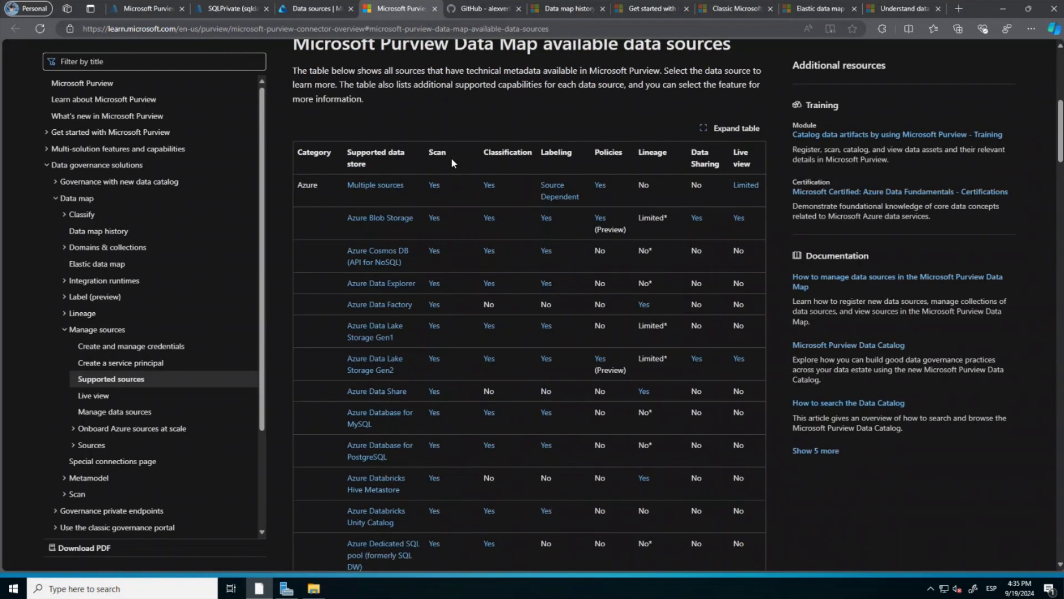
scroll(451, 158, "down", 1)
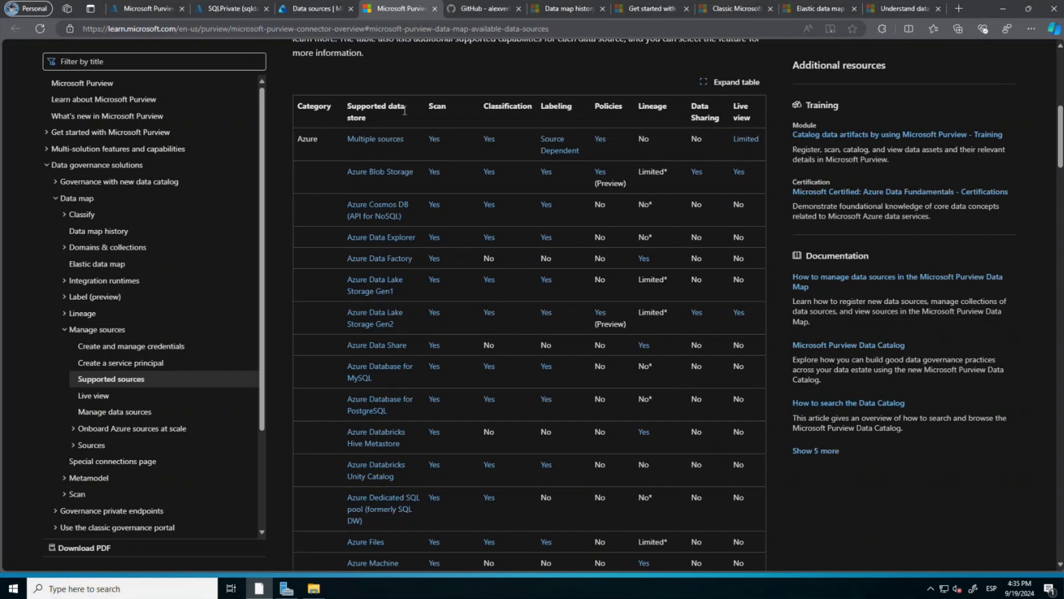
scroll(399, 189, "down", 3)
scroll(399, 188, "up", 3)
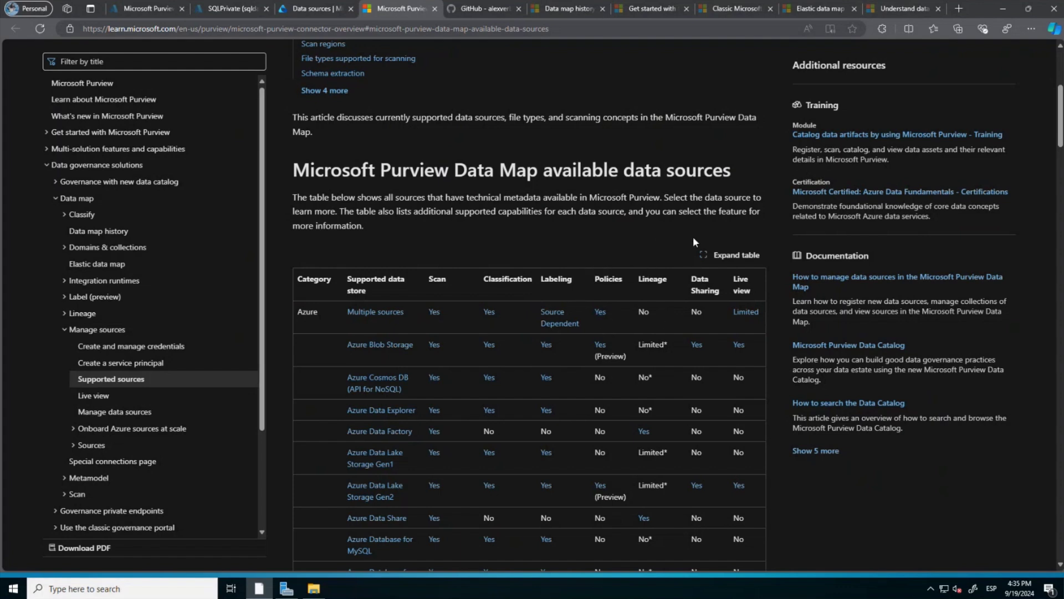
scroll(523, 272, "down", 1)
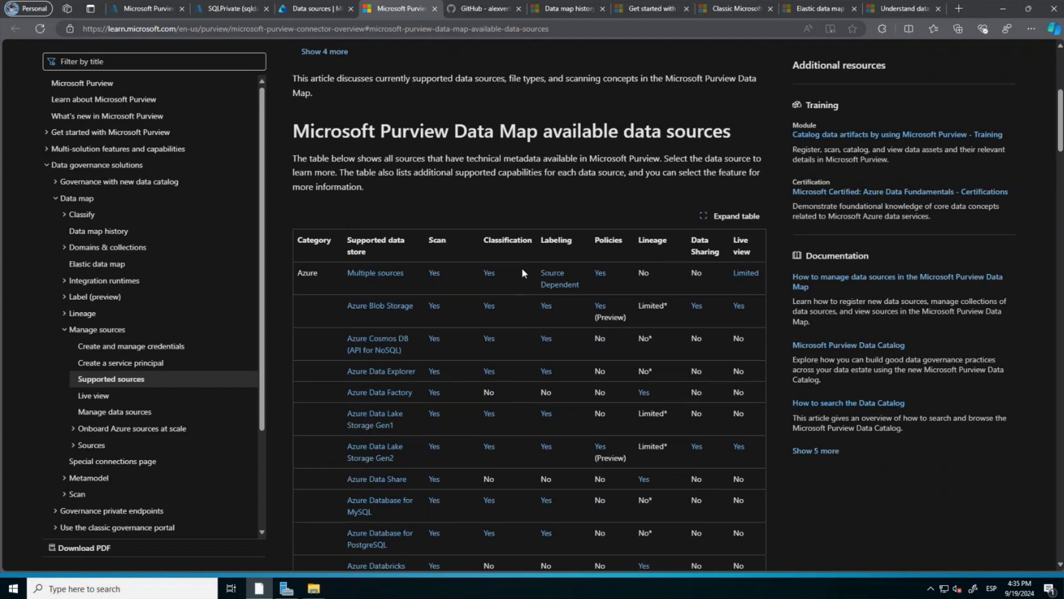
left_click(376, 28)
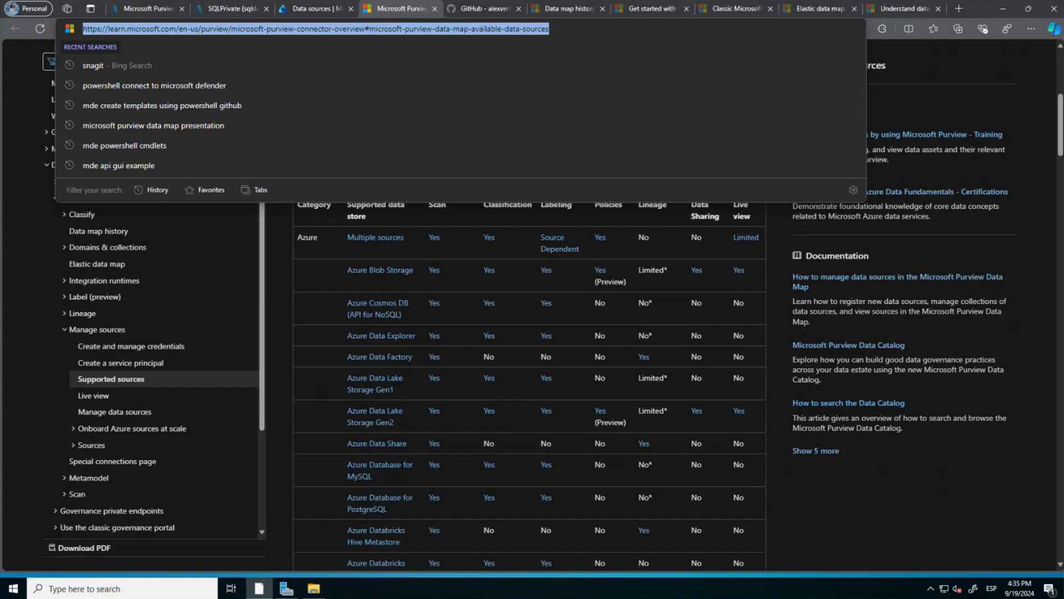
key("Escape")
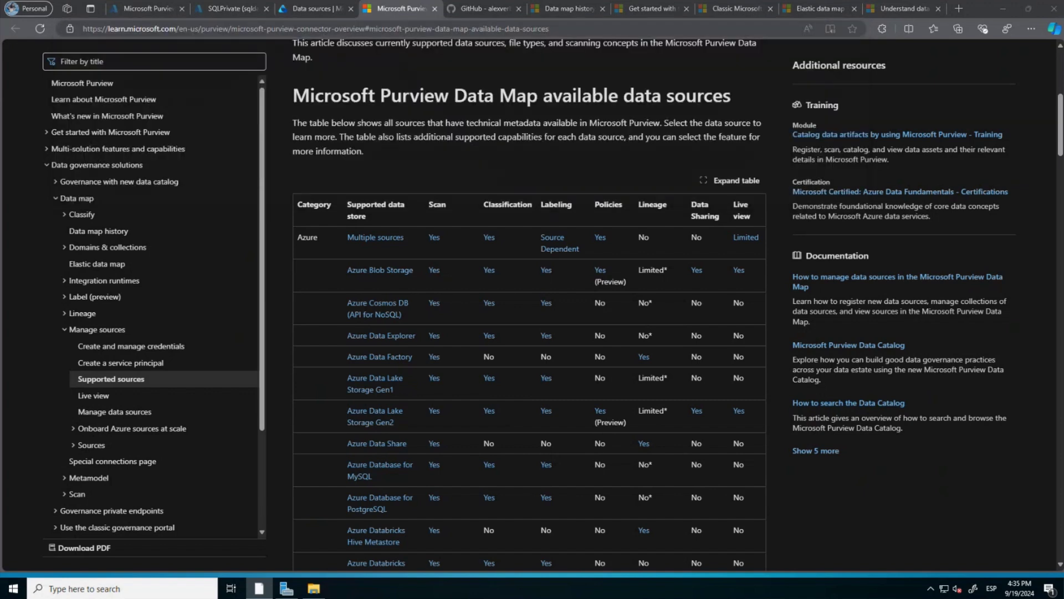